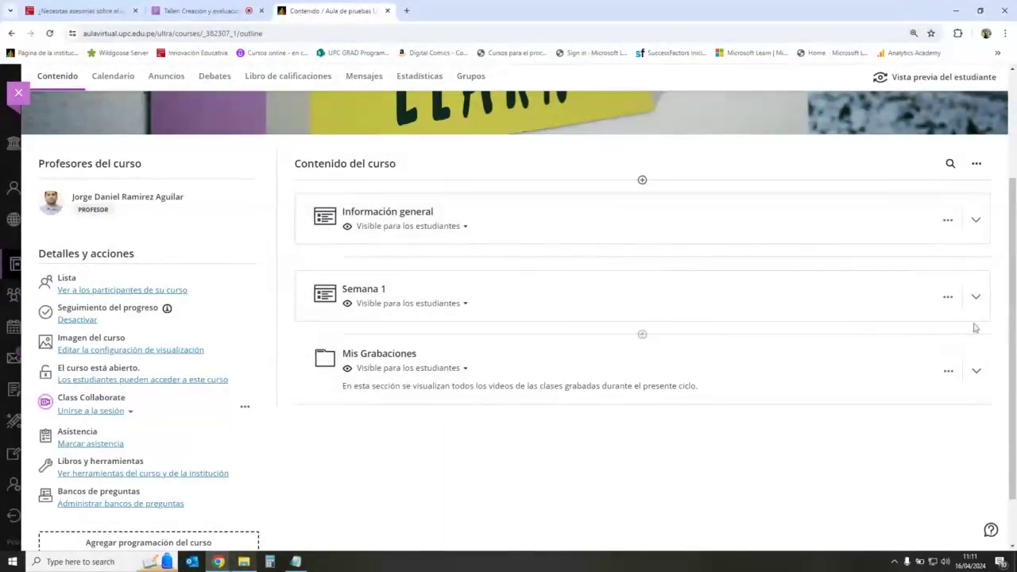
- Expand the Semana 1 module and the Actividades de la semana folder inside it
left_click(641, 335)
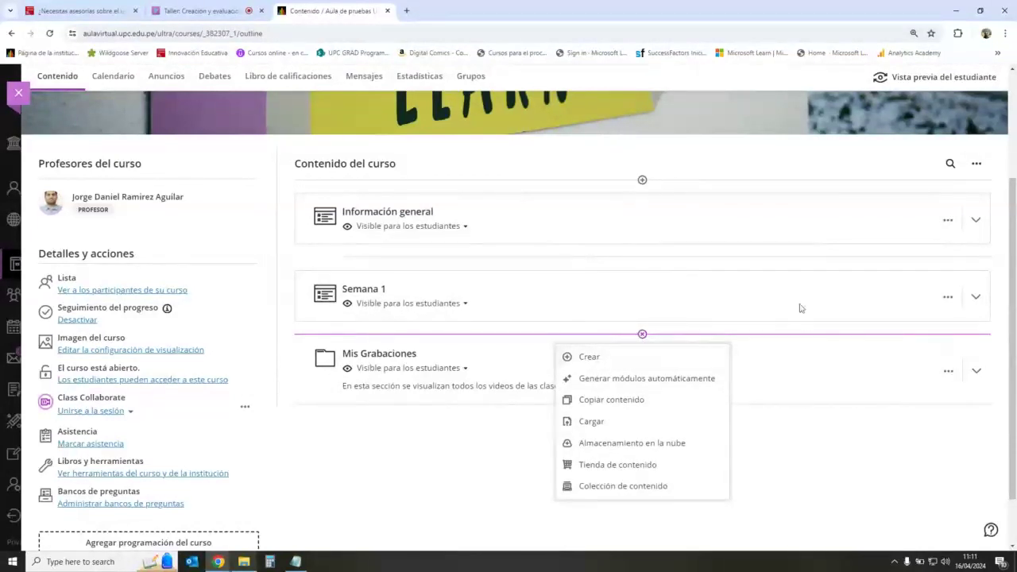
left_click(885, 470)
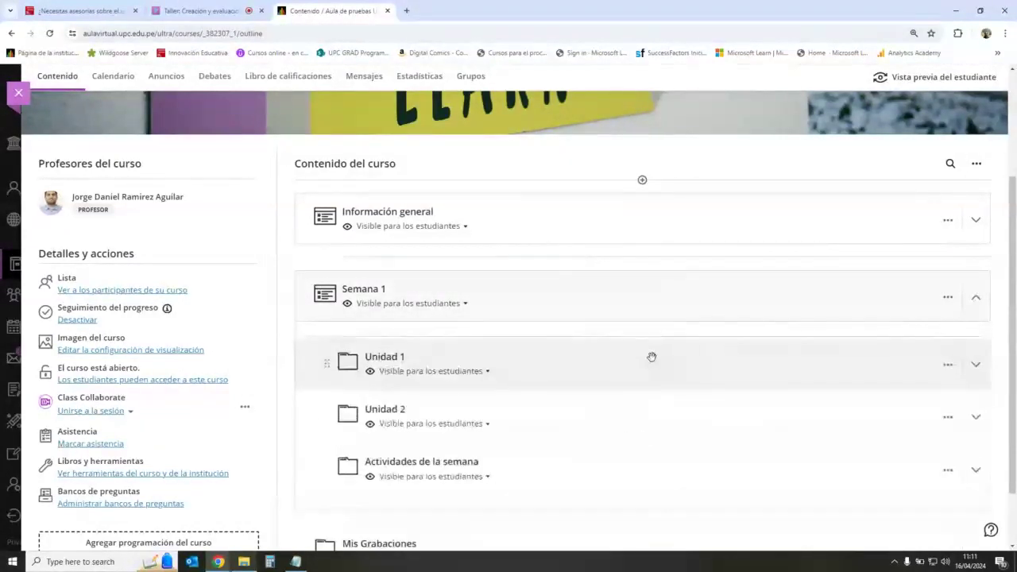
scroll(642, 336, "down", 1)
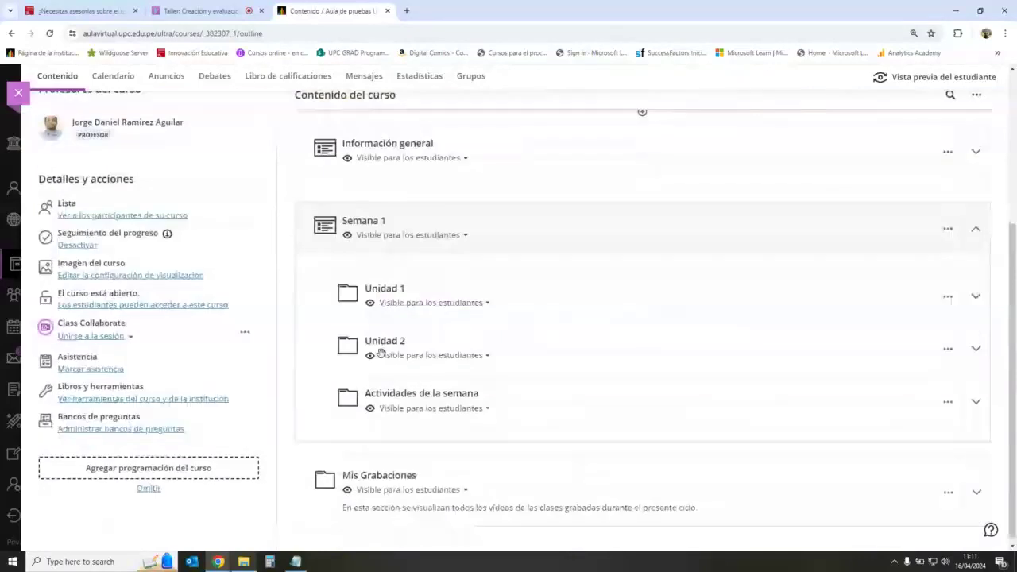
left_click(972, 402)
scroll(672, 386, "down", 1)
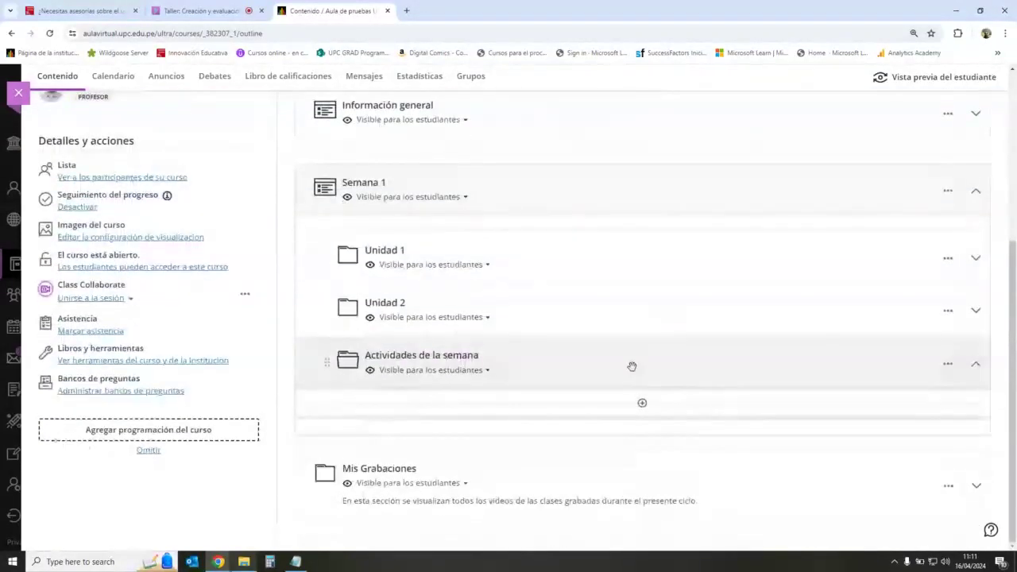
- Create a new Debate item inside the Actividades de la semana folder
left_click(642, 404)
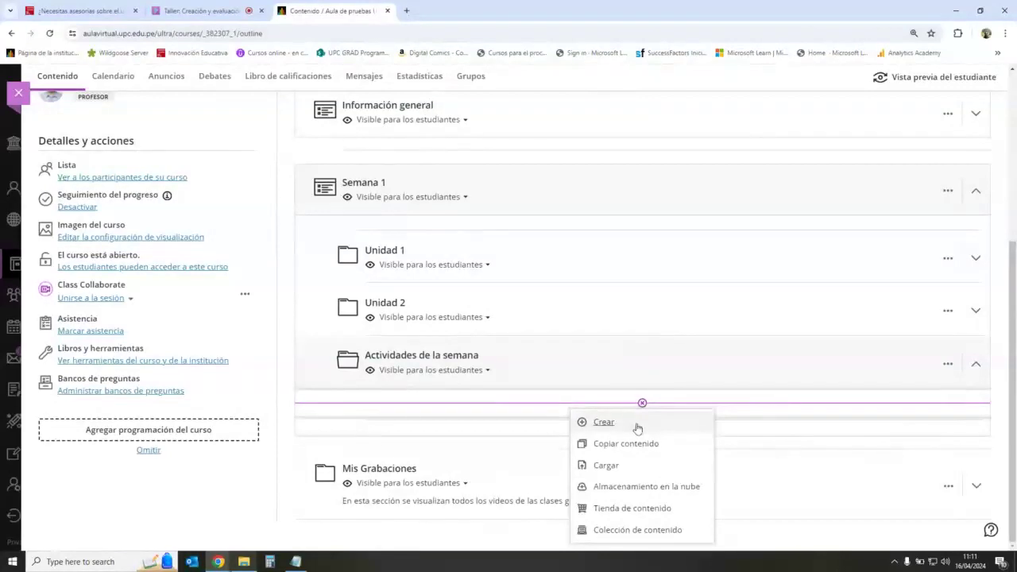
left_click(635, 422)
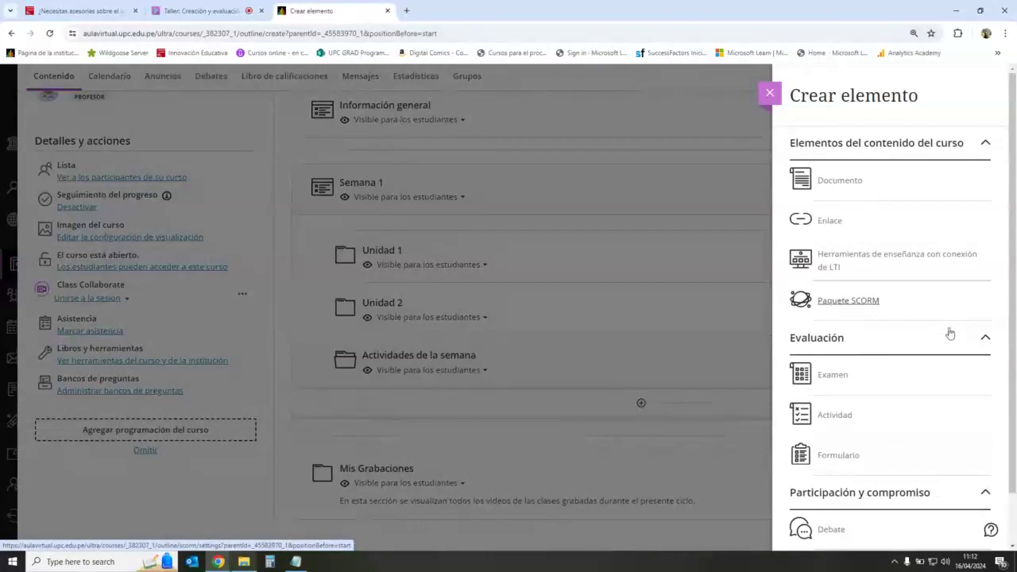
scroll(946, 343, "down", 1)
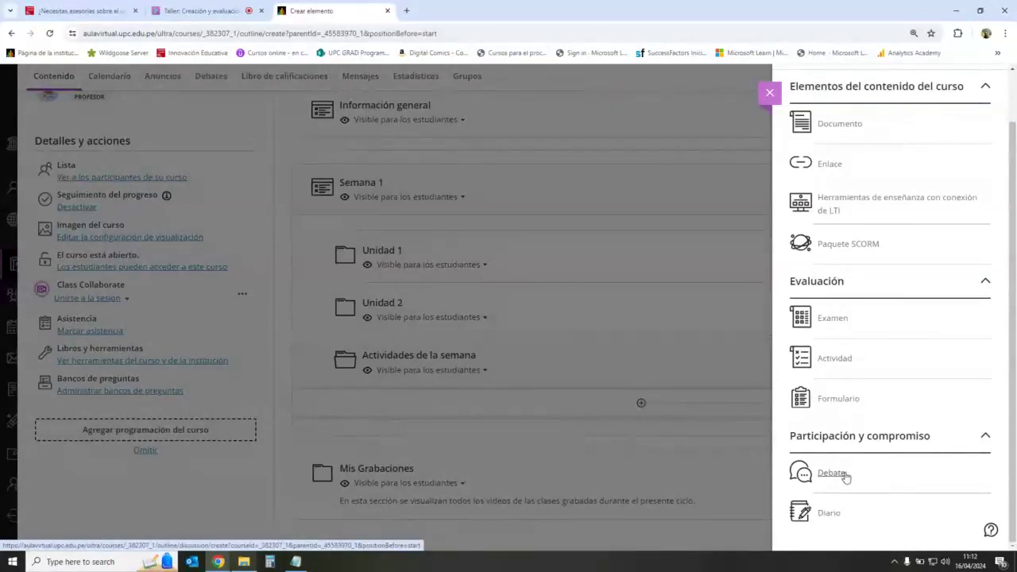
left_click(845, 475)
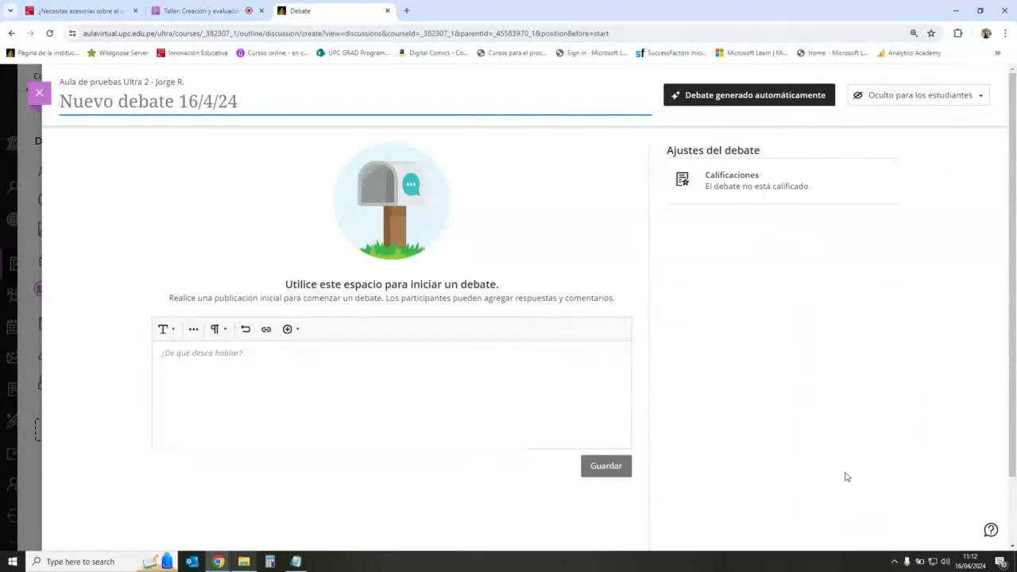
- Title the new debate "Foro 1"
left_click(248, 110)
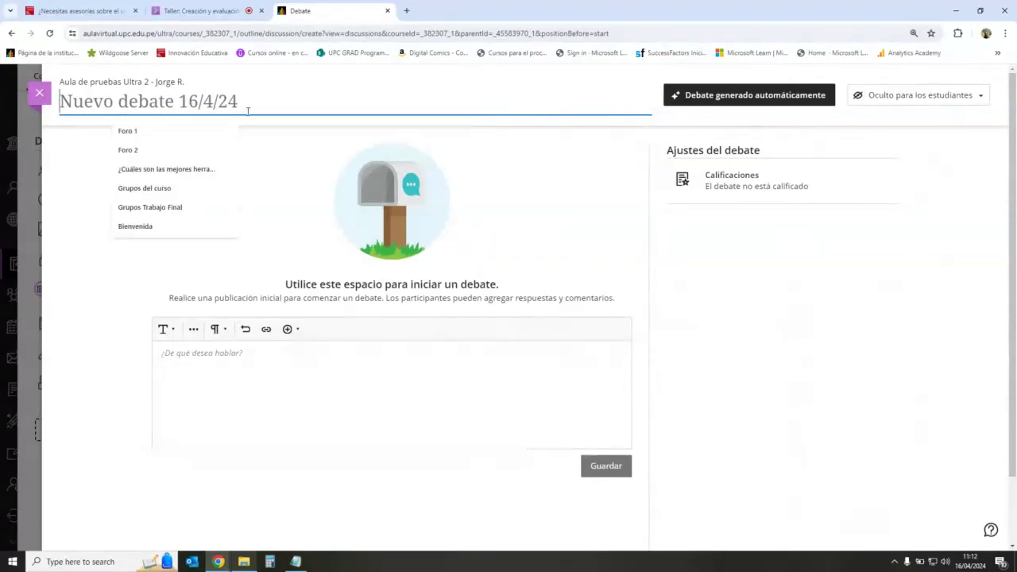
left_click(155, 132)
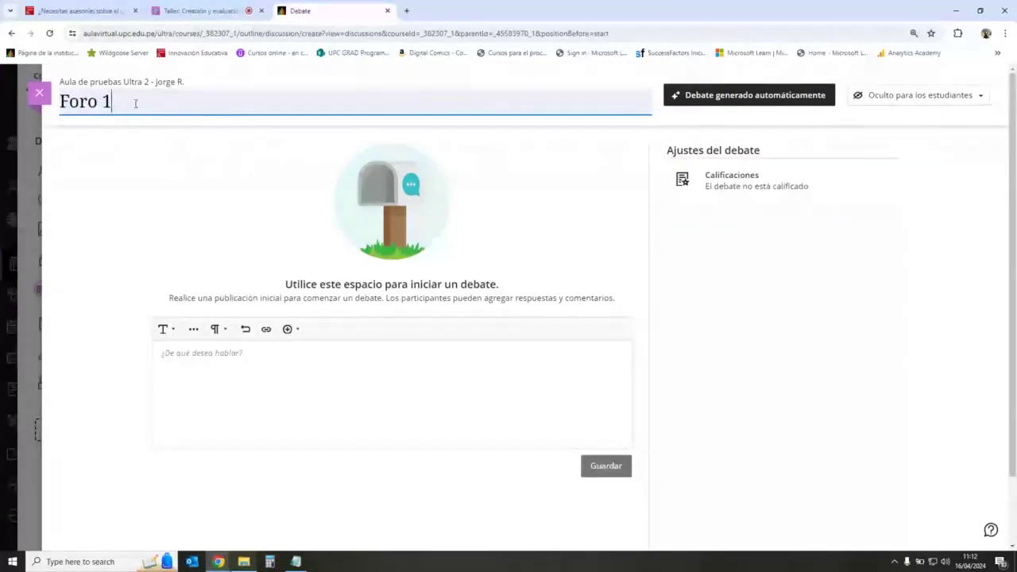
key("BackSpace")
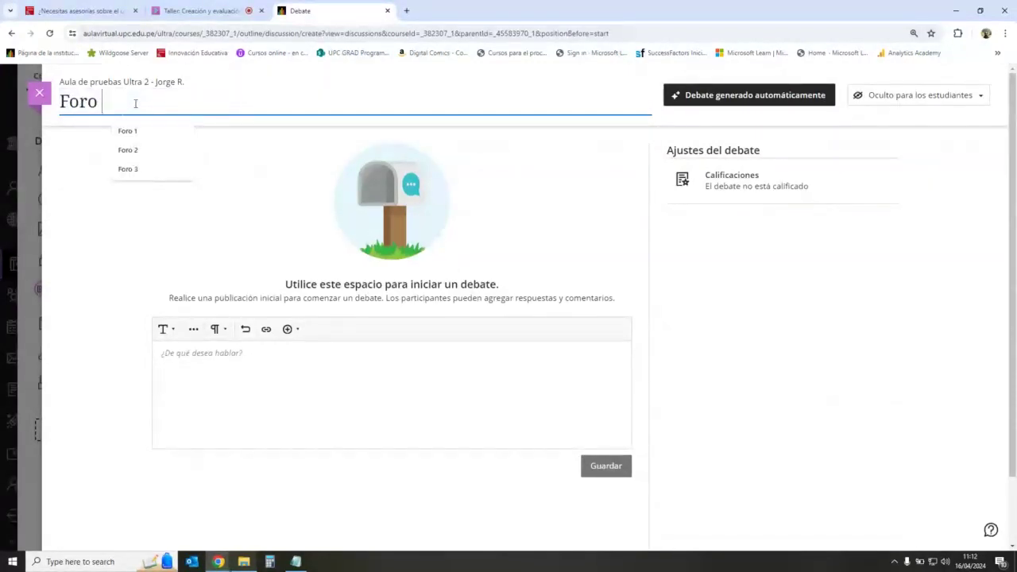
left_click(136, 131)
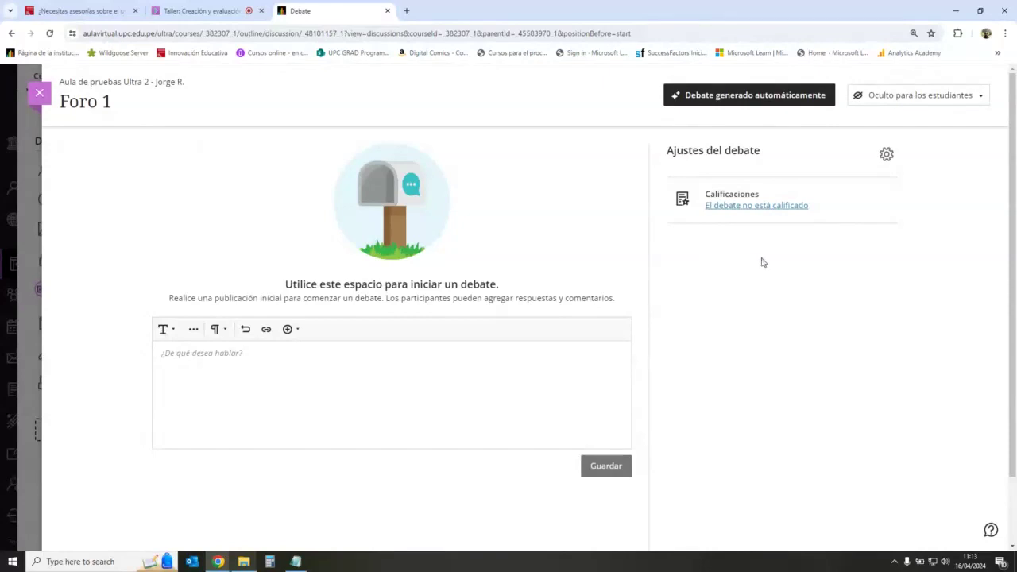
- Make the debate graded in its settings and set the maximum score to 20 points
left_click(776, 206)
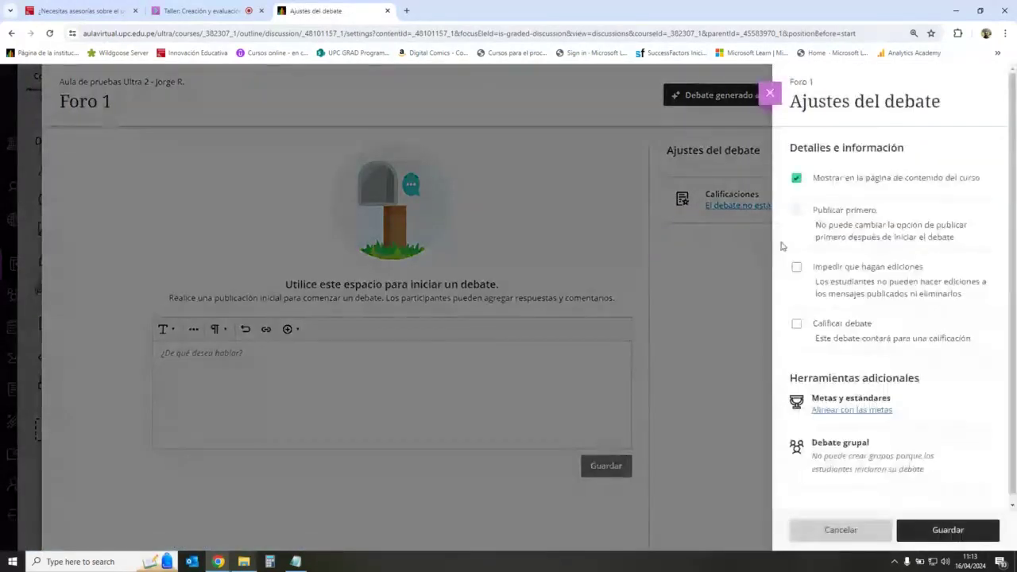
left_click(797, 333)
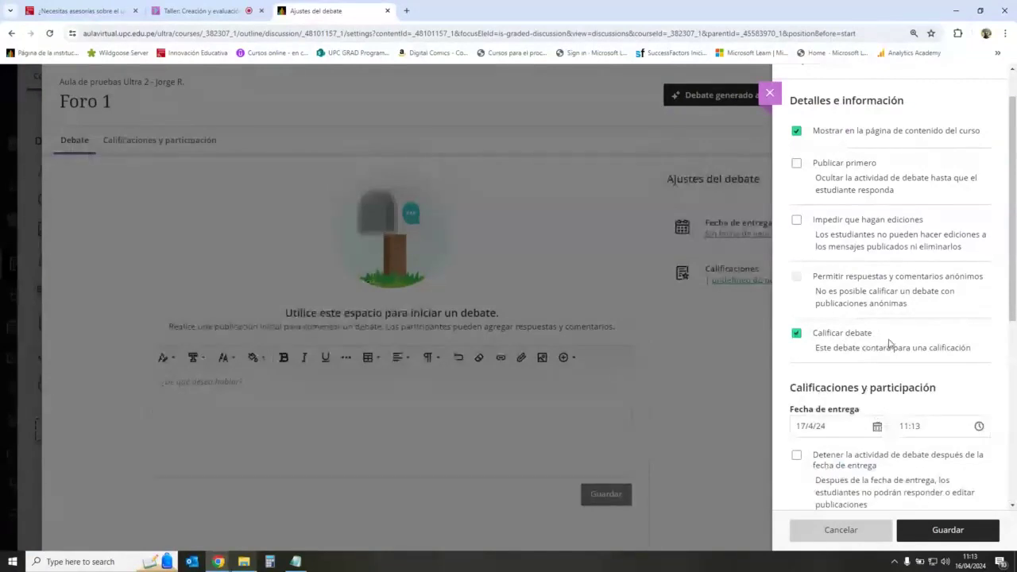
scroll(881, 336, "down", 2)
scroll(866, 317, "down", 2)
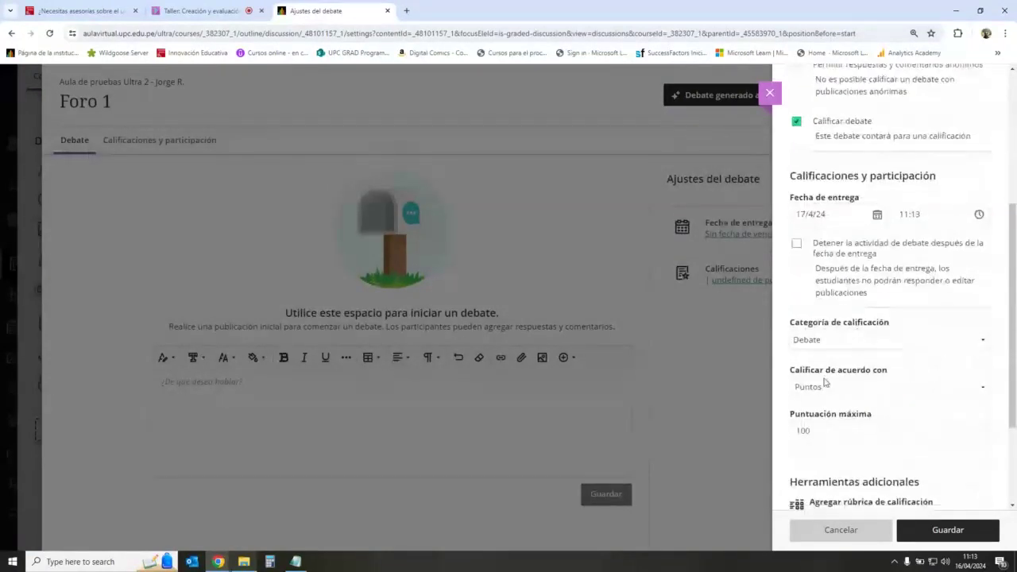
left_click(818, 430)
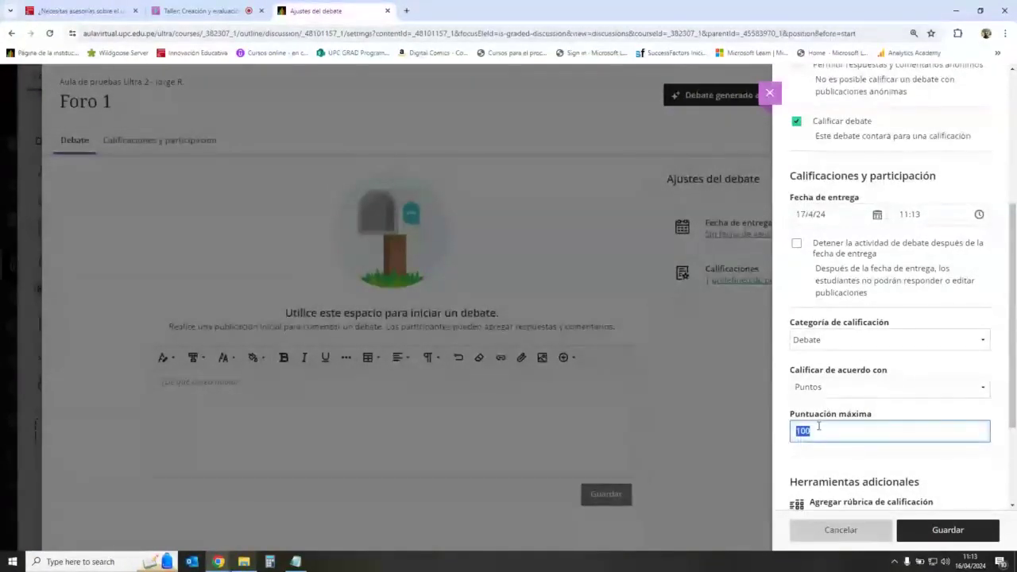
type("20")
left_click(913, 299)
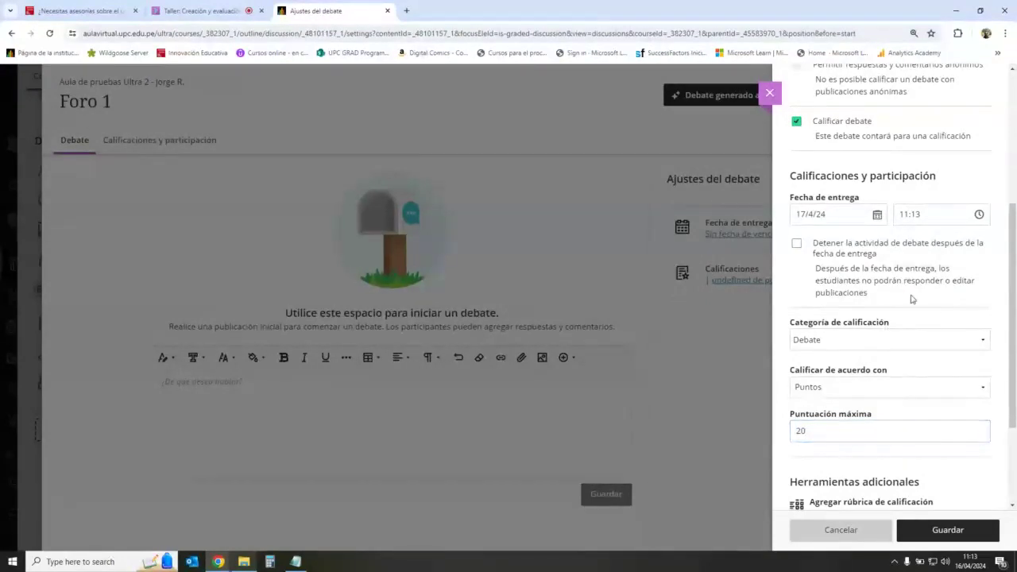
- Set the debate's due date to 28/4/24 at 11:00 and save the settings
left_click(877, 214)
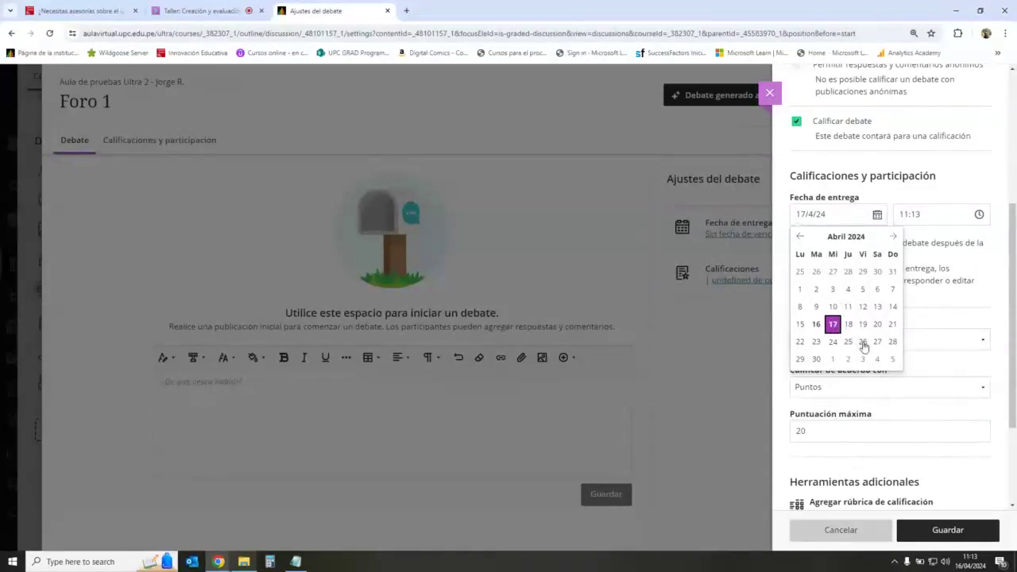
left_click(892, 340)
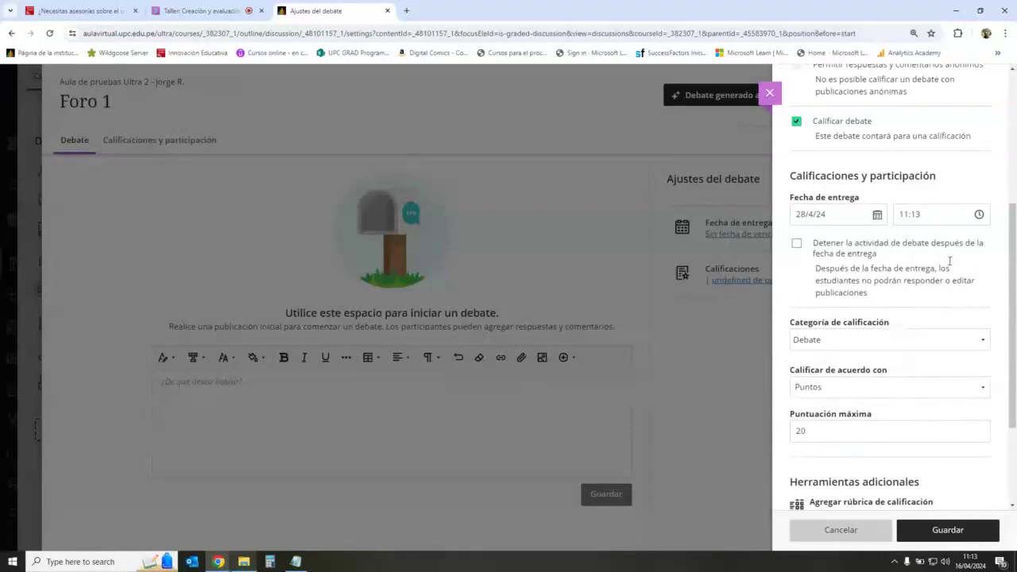
left_click(979, 215)
left_click(966, 285)
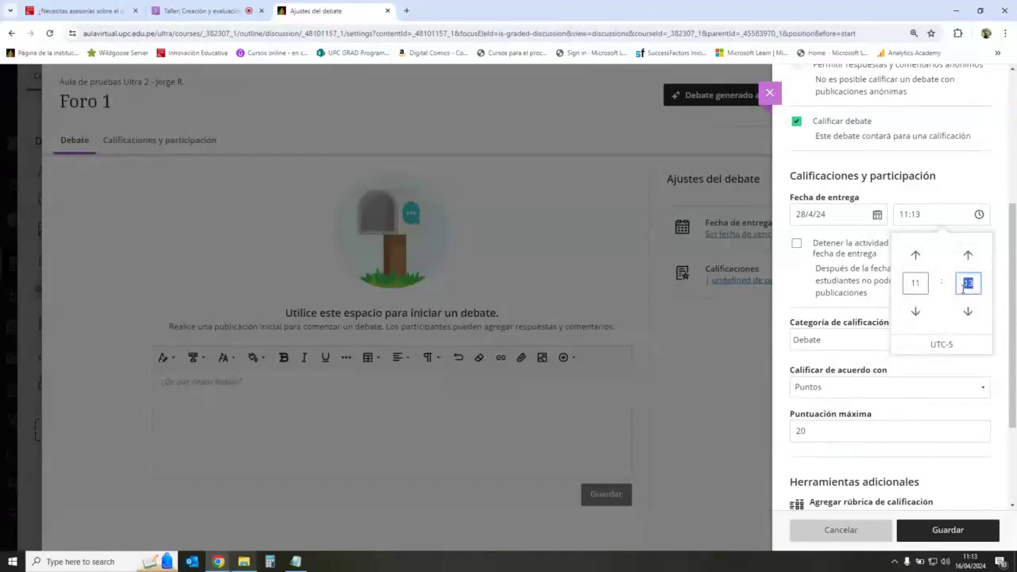
type("00")
left_click(863, 288)
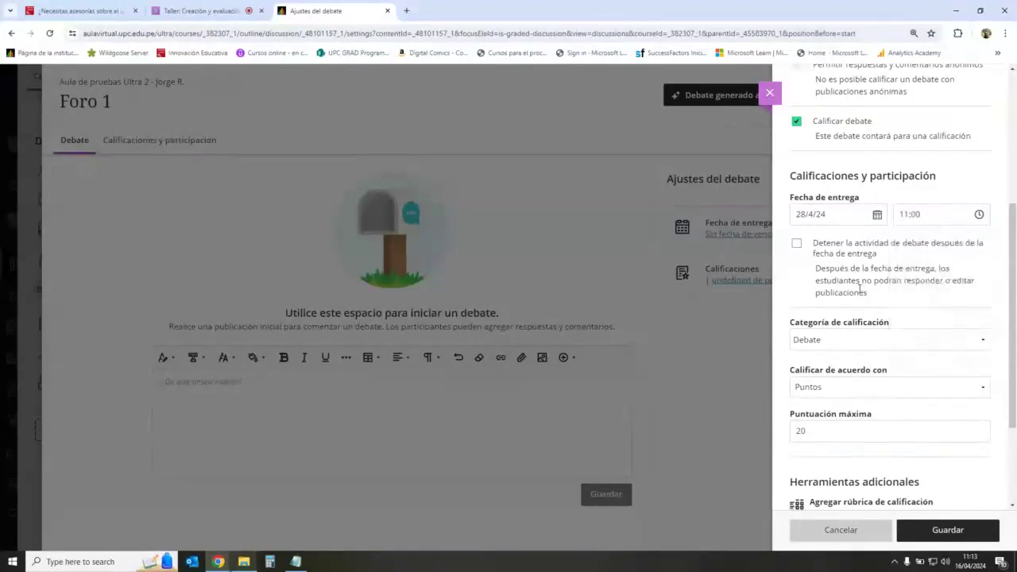
left_click(957, 532)
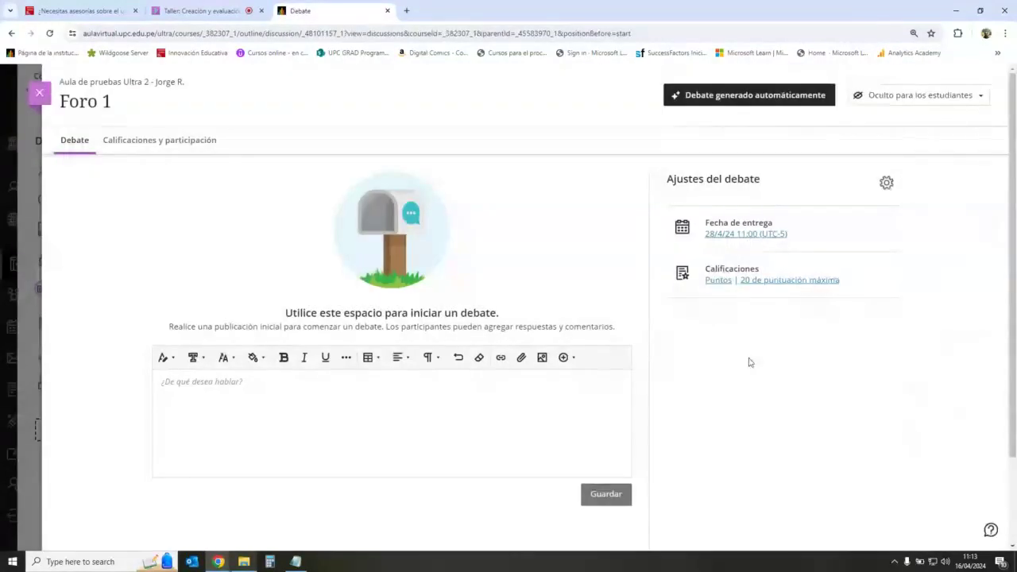
- Write "Instrucciones del debate." as the first line of the debate's opening post
left_click(415, 392)
type("I")
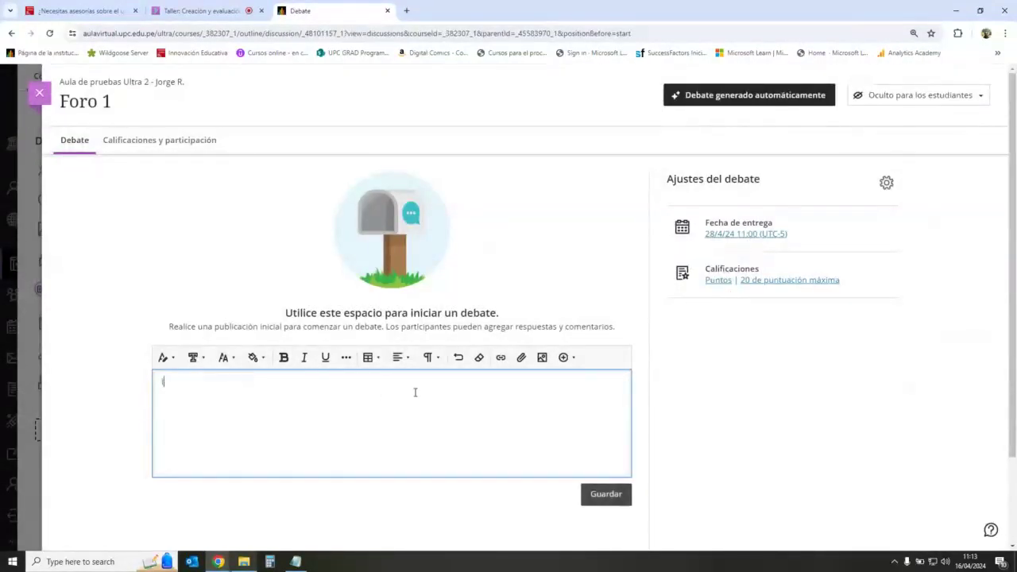
type("nstrucciones del debat")
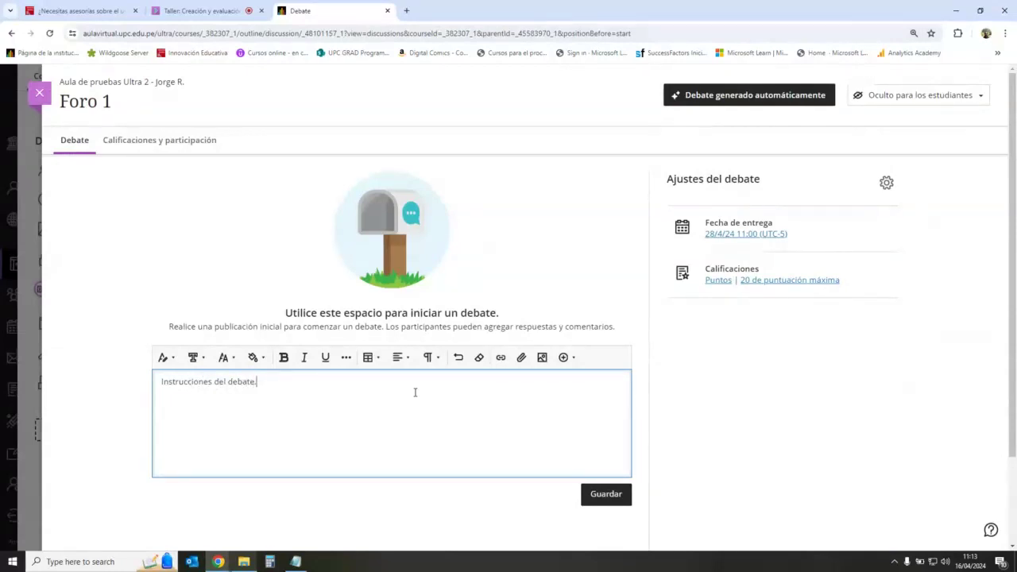
type("e.")
key("Return")
- Attach the file 06cap.pdf below the instructions line, keeping its display name
left_click(563, 358)
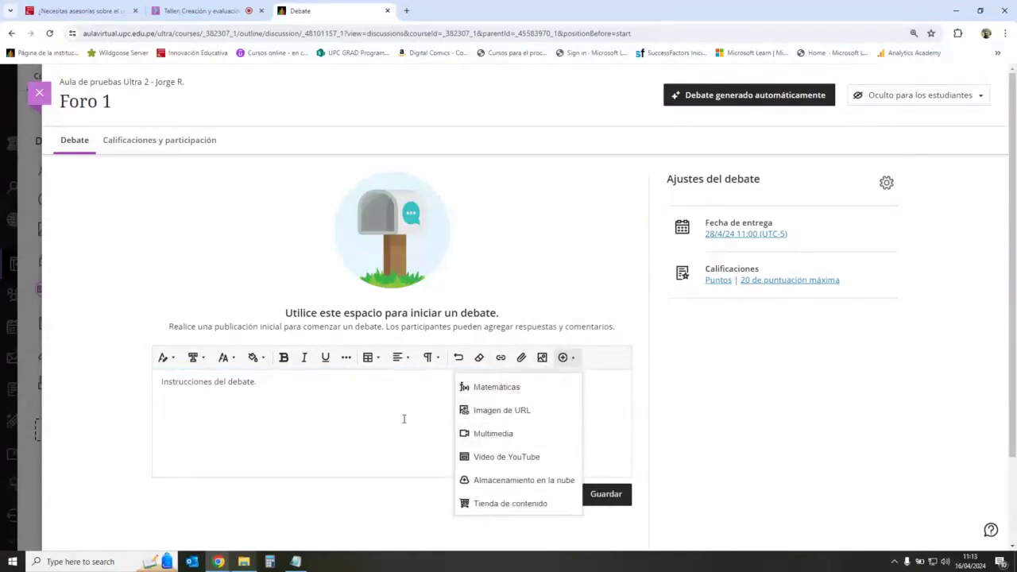
left_click(519, 357)
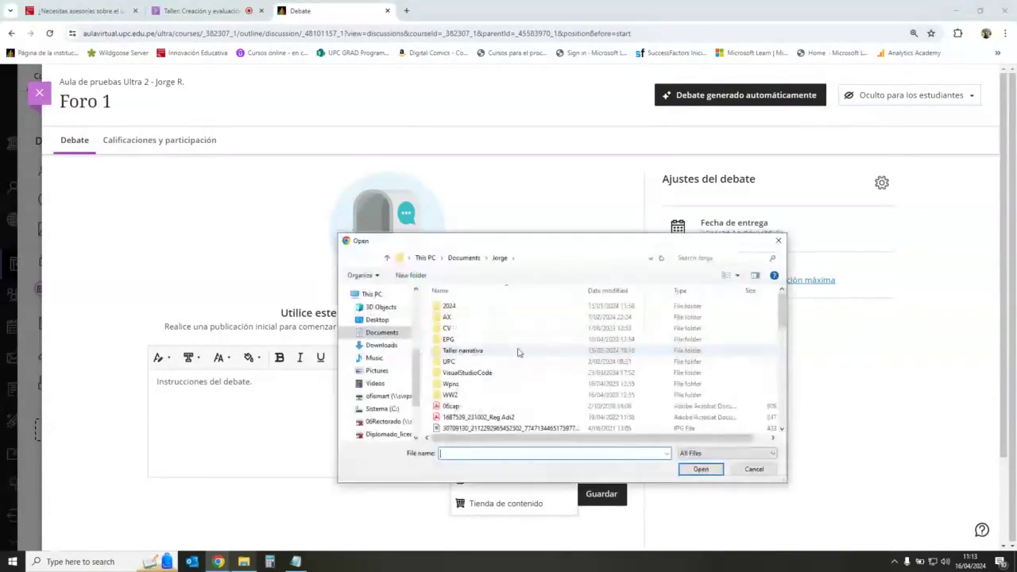
scroll(503, 400, "down", 1)
left_click(449, 383)
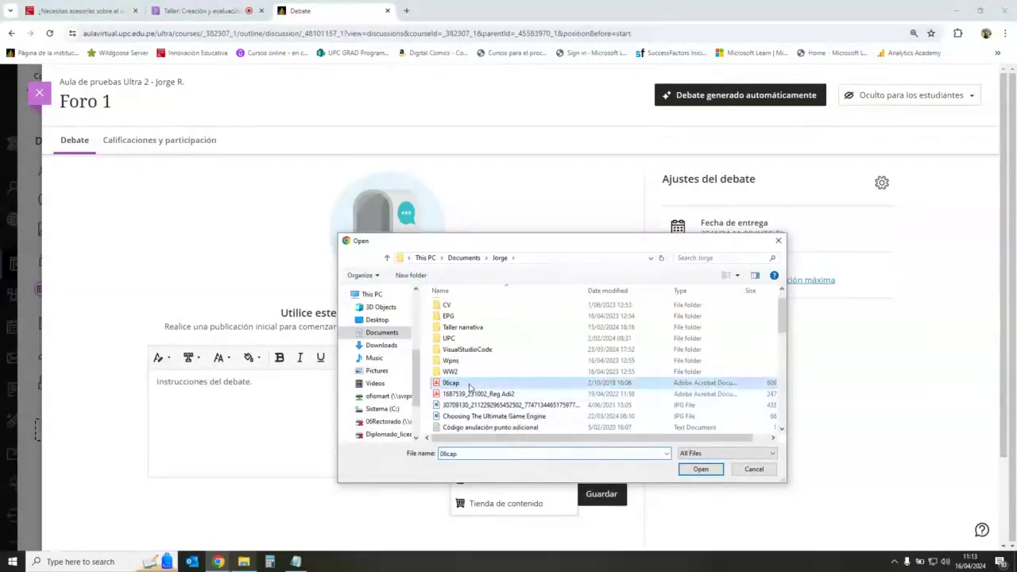
left_click(696, 469)
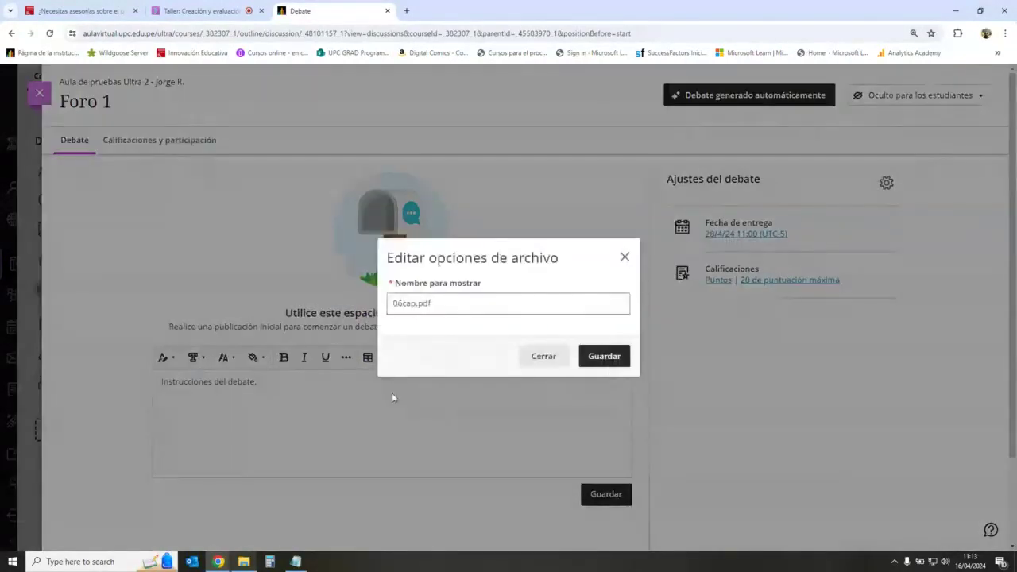
left_click(602, 357)
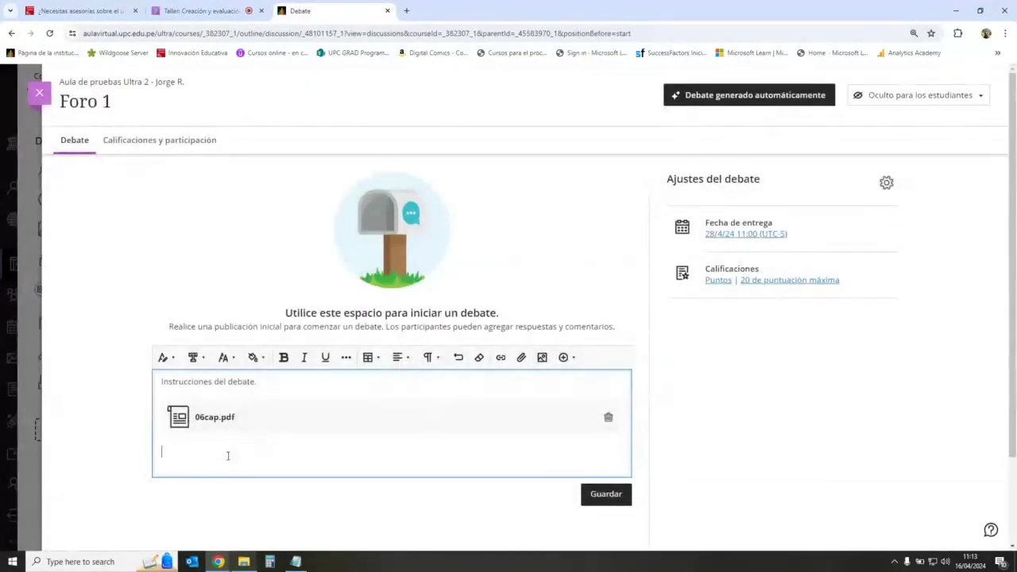
- Add "Realice una reflexión acerca de la lectura adjunta." below the attached file and save the opening post
type("Realice una reflexión acerca d")
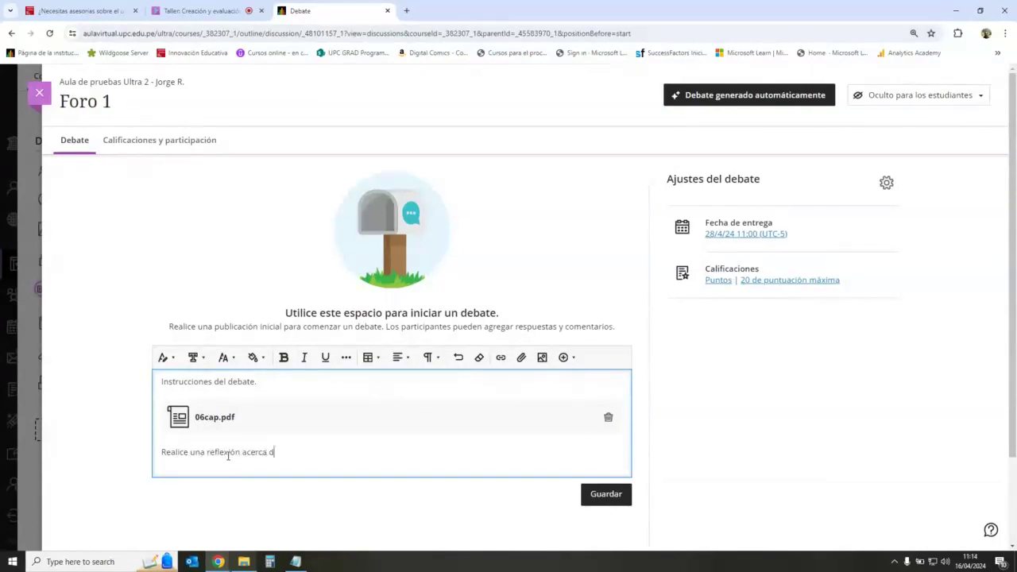
type("e la lectura adjunta.")
left_click(607, 498)
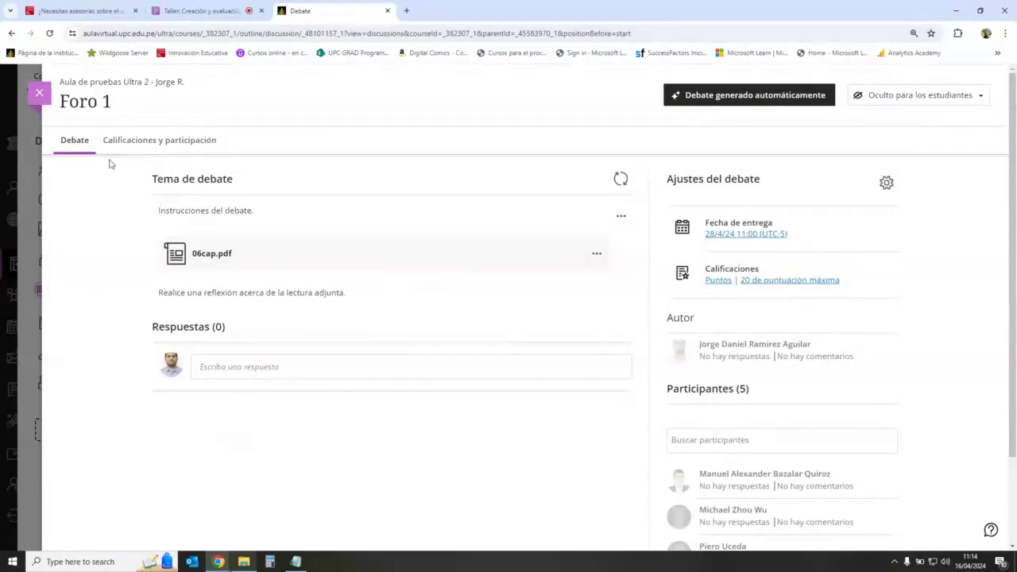
- Review the published instructions, then reopen the debate settings and examine the additional tools, especially the grading rubric option
left_click_drag(169, 212, 263, 213)
left_click(262, 212)
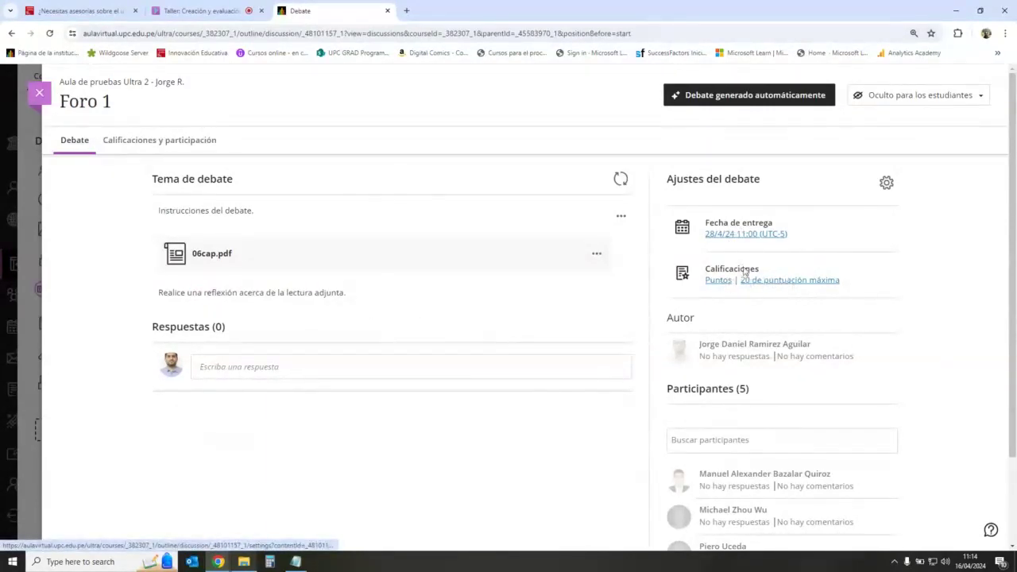
left_click(886, 184)
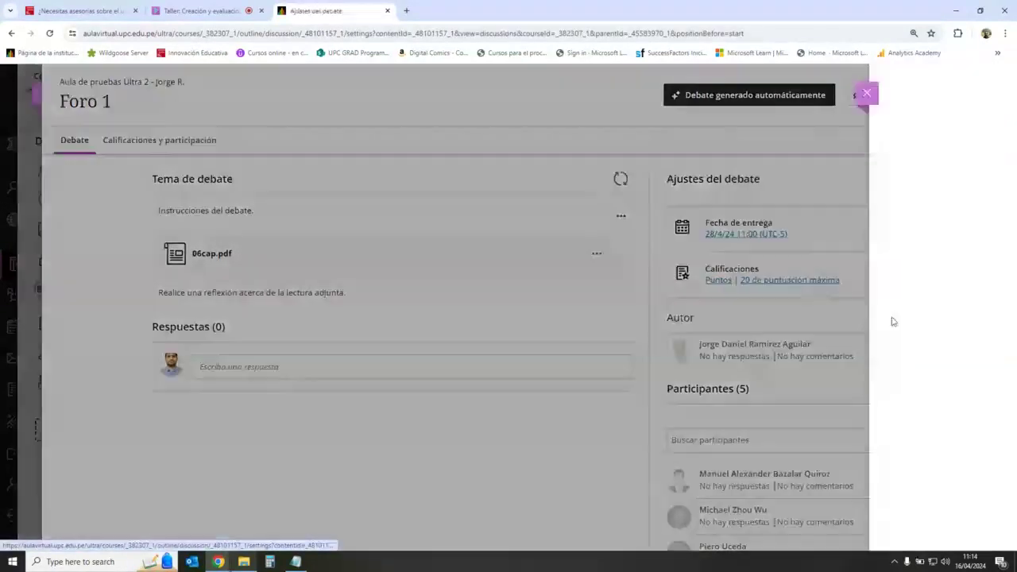
scroll(869, 349, "down", 3)
scroll(940, 347, "down", 3)
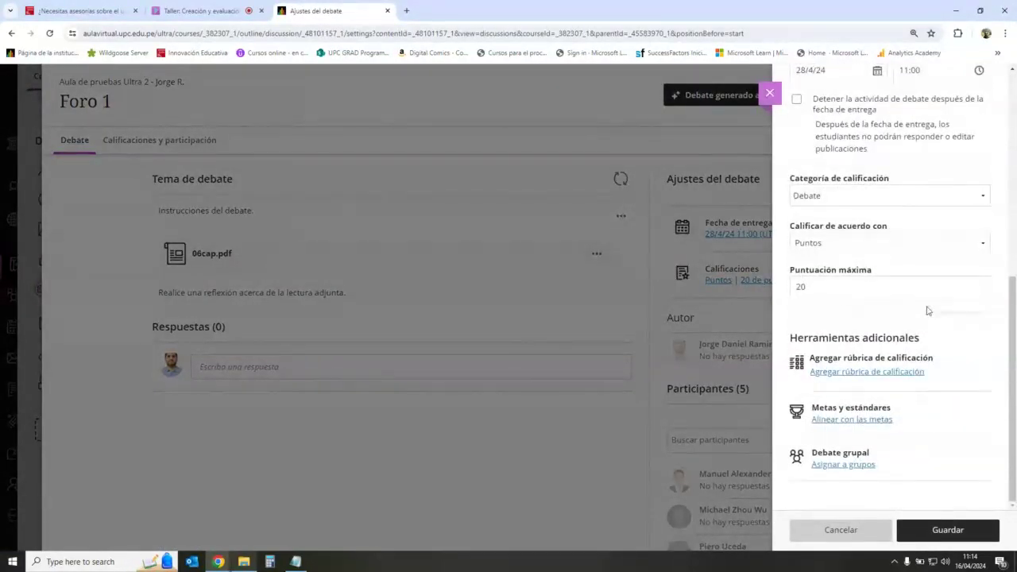
left_click_drag(823, 358, 945, 362)
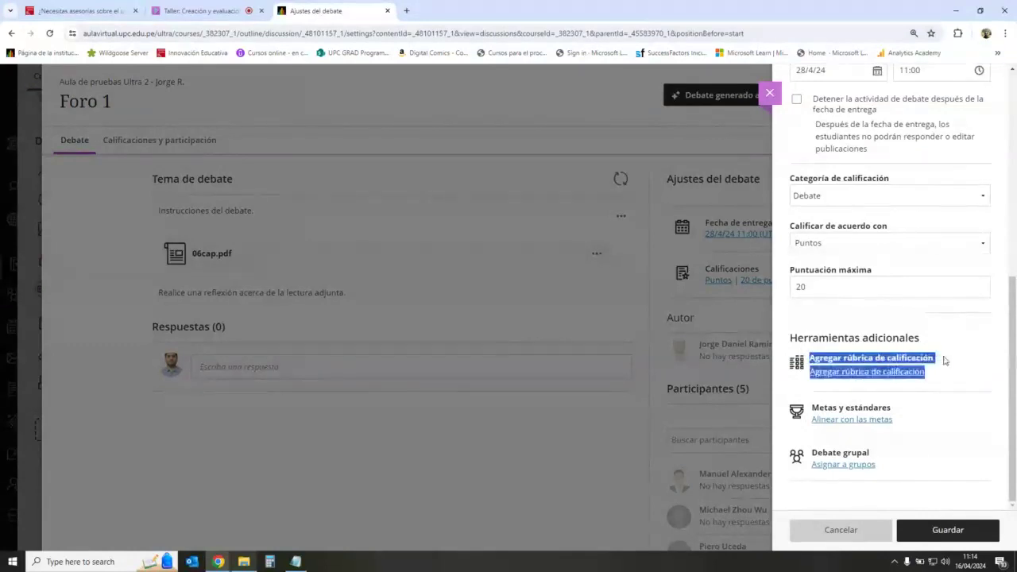
- Close the debate settings without changes and leave Foro 1 to return to the Semana 1 course content
left_click(945, 362)
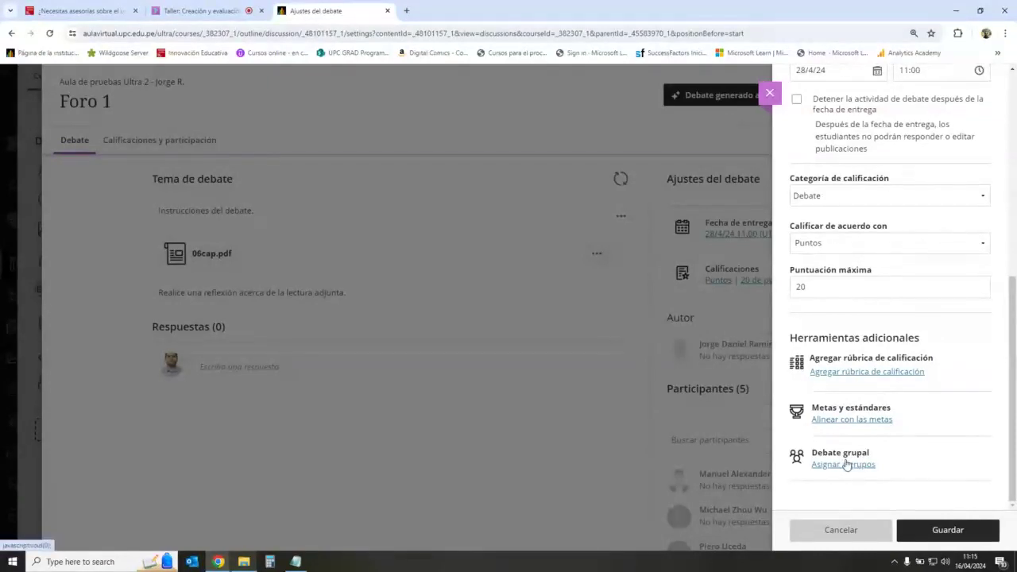
left_click(770, 93)
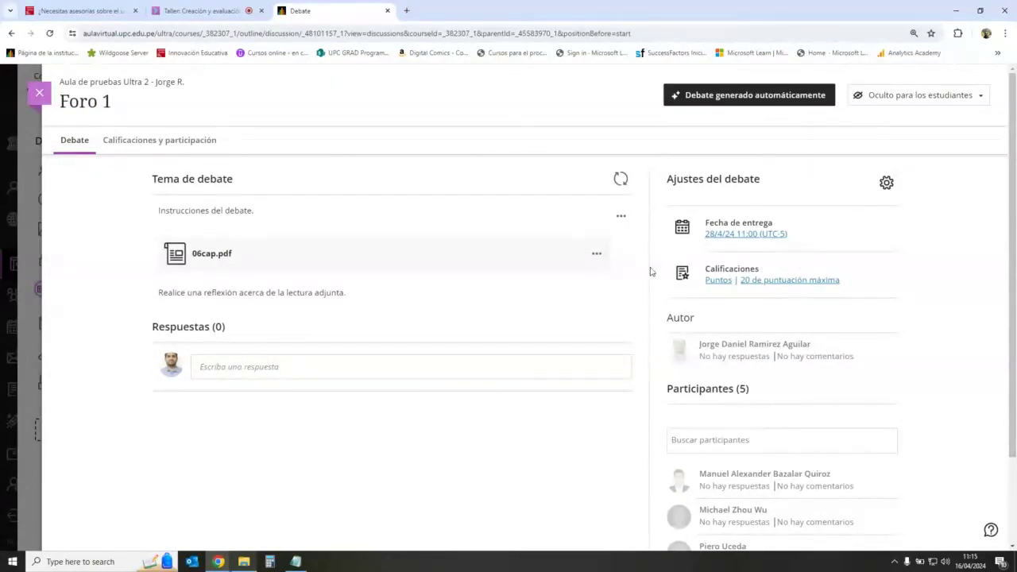
left_click(41, 92)
scroll(572, 304, "down", 2)
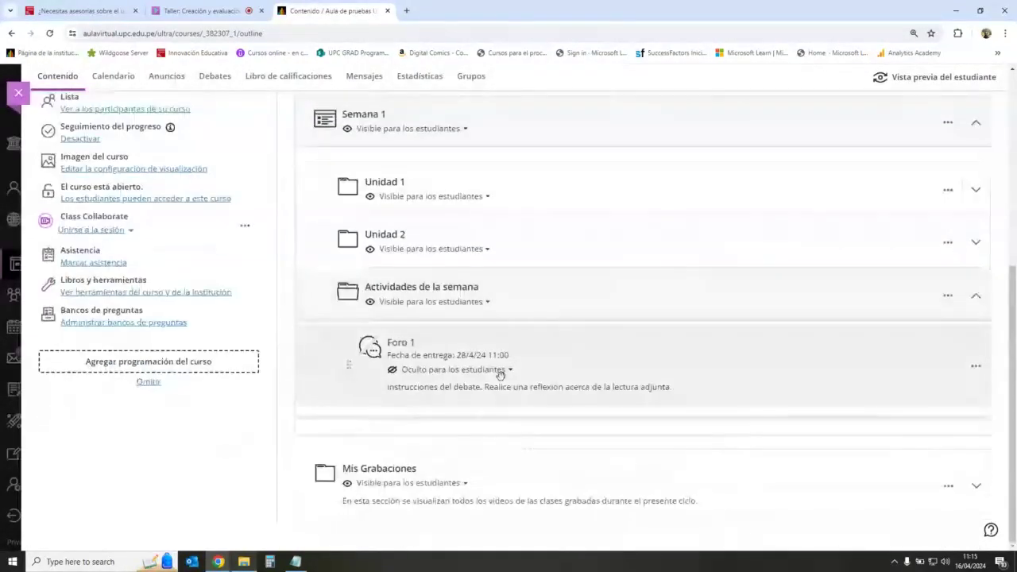
- Change the visibility of the Foro 1 debate to Visible para los estudiantes
left_click(498, 371)
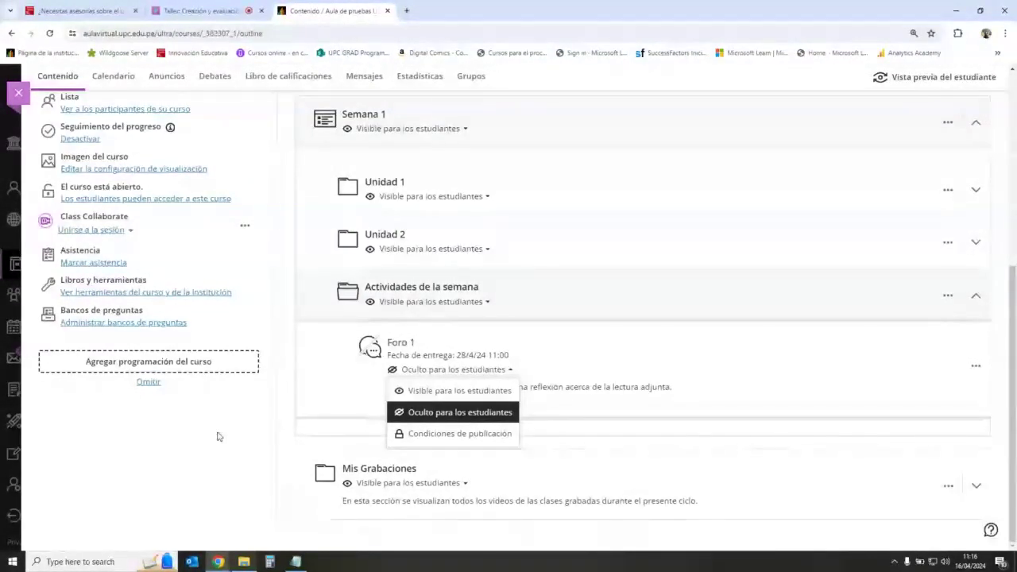
left_click(454, 380)
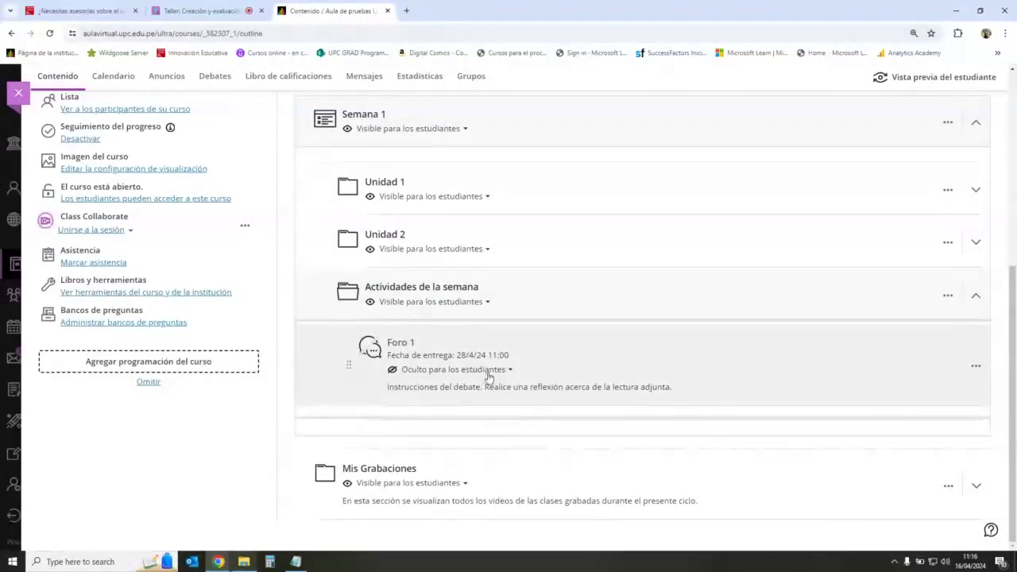
left_click(490, 375)
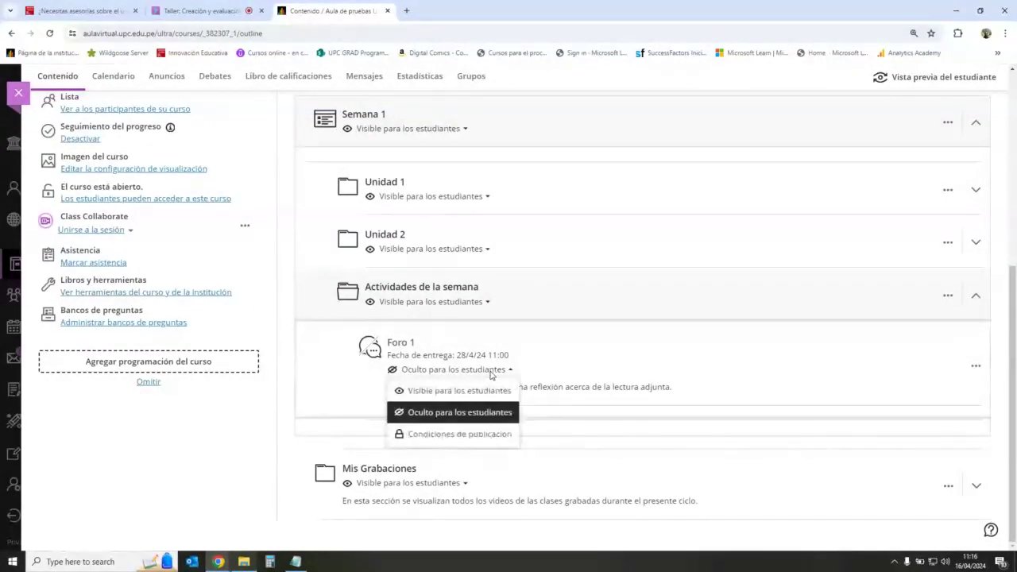
left_click(484, 392)
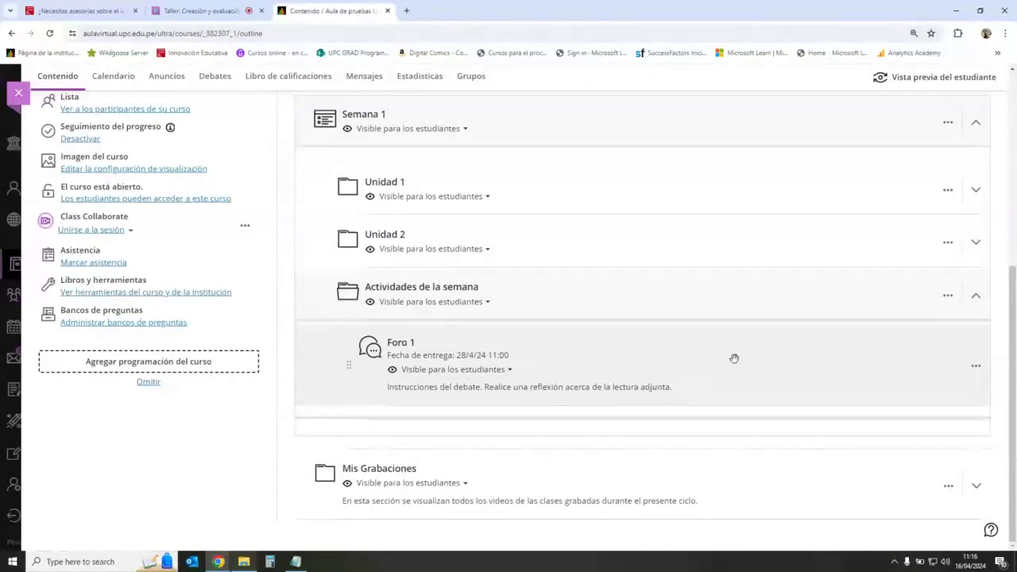
- Rename the Actividades de la semana folder as Debates de la semana and save it
left_click(948, 298)
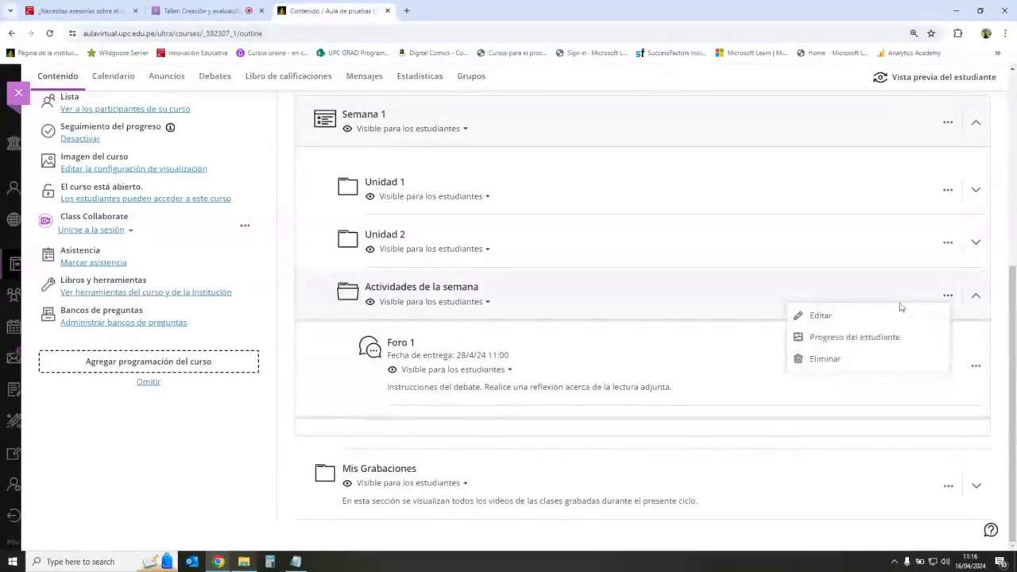
left_click(836, 319)
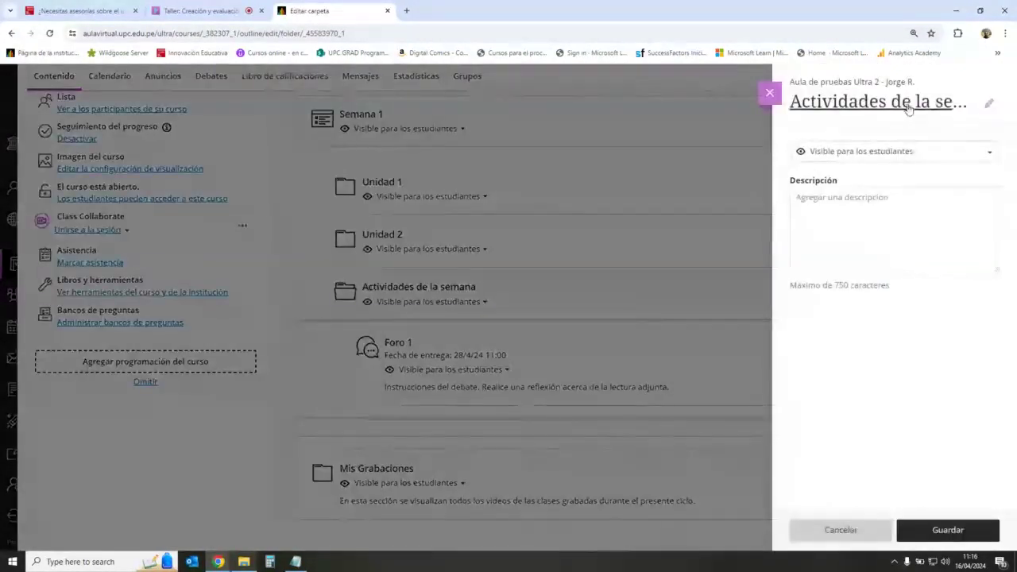
left_click(908, 109)
left_click_drag(887, 105, 776, 111)
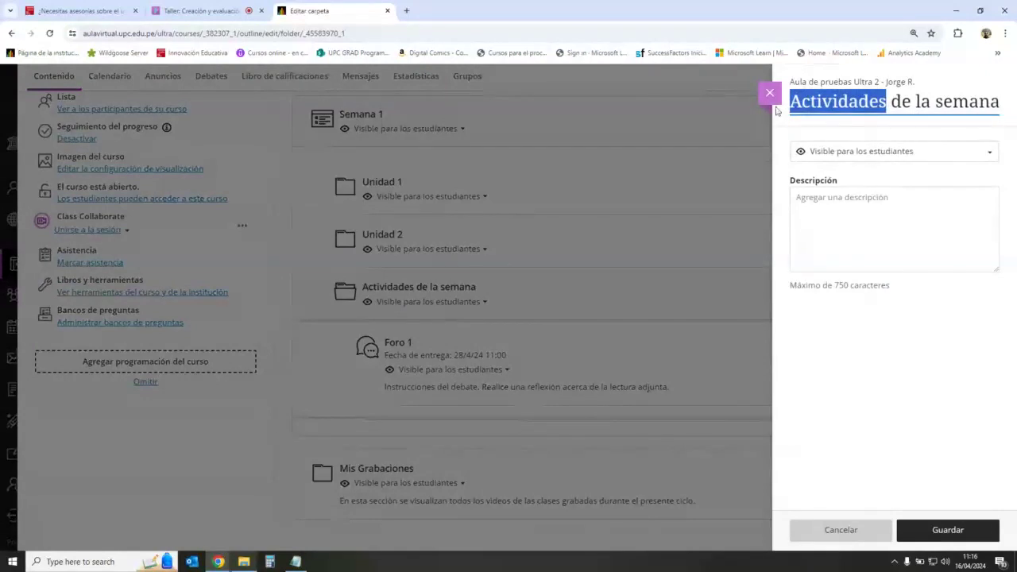
type("Debates")
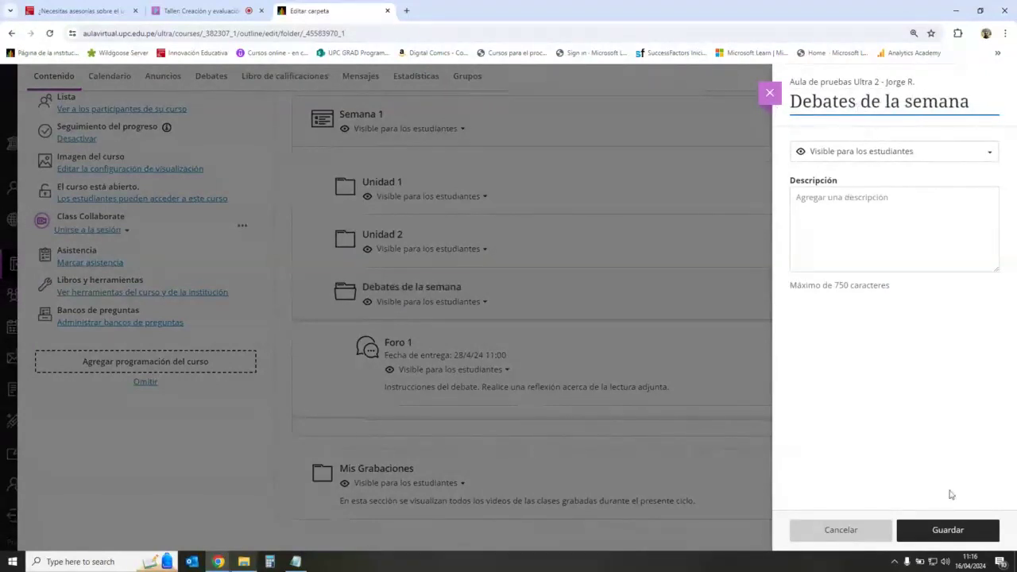
left_click(966, 532)
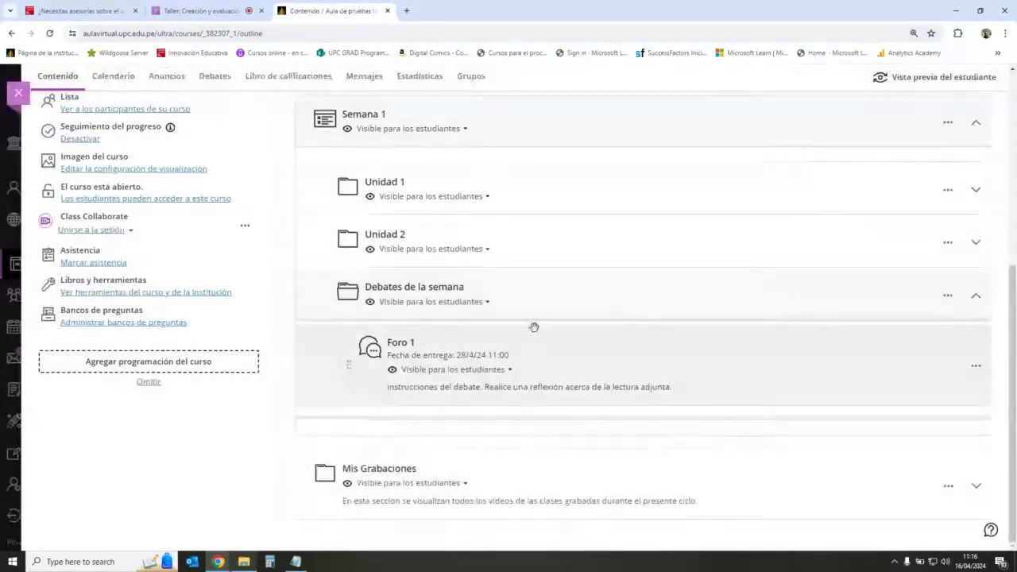
- Create a new debate below Foro 1 in the Debates de la semana folder and name it Foro 2
left_click(642, 406)
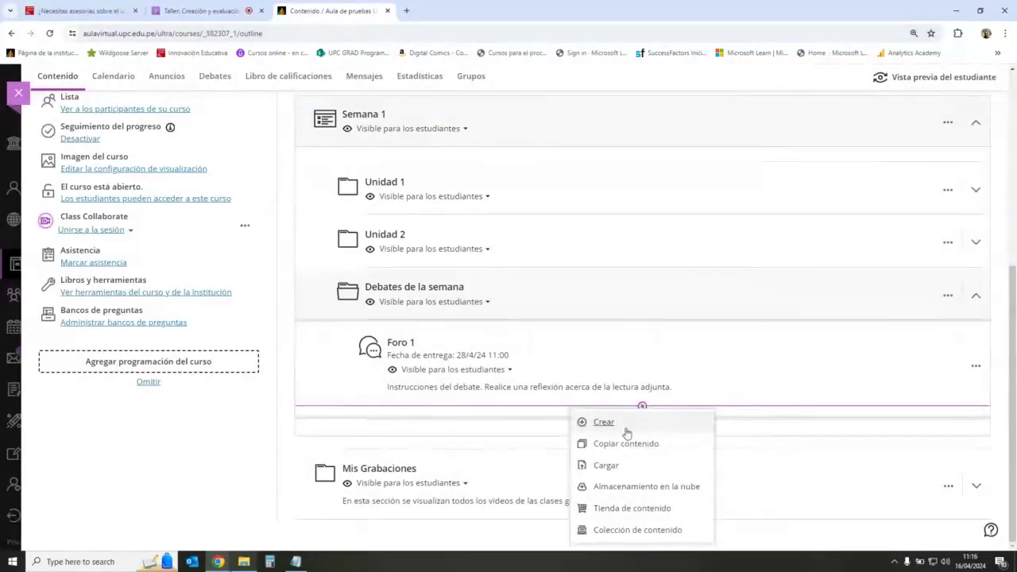
left_click(598, 422)
scroll(874, 421, "down", 1)
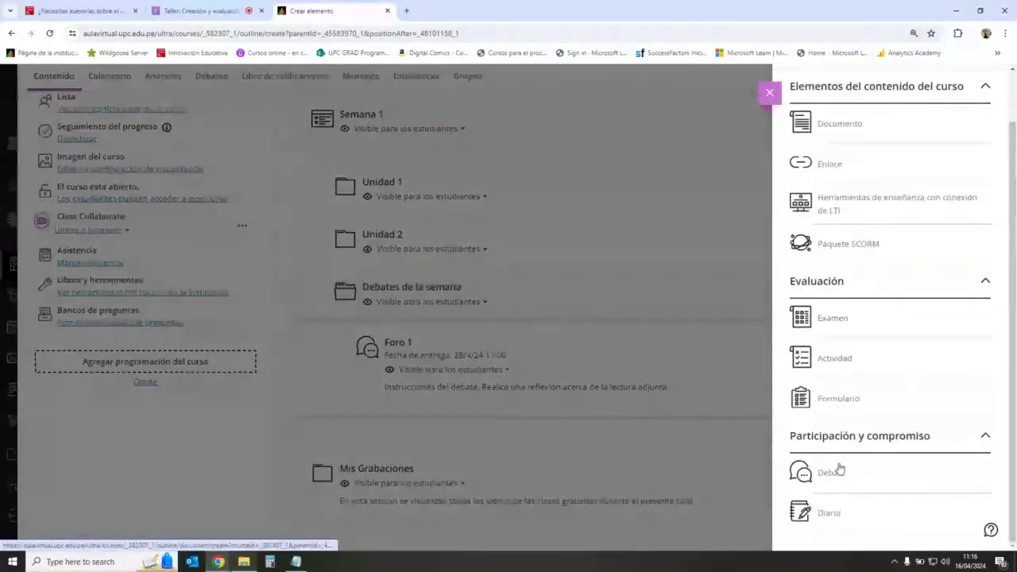
left_click(839, 470)
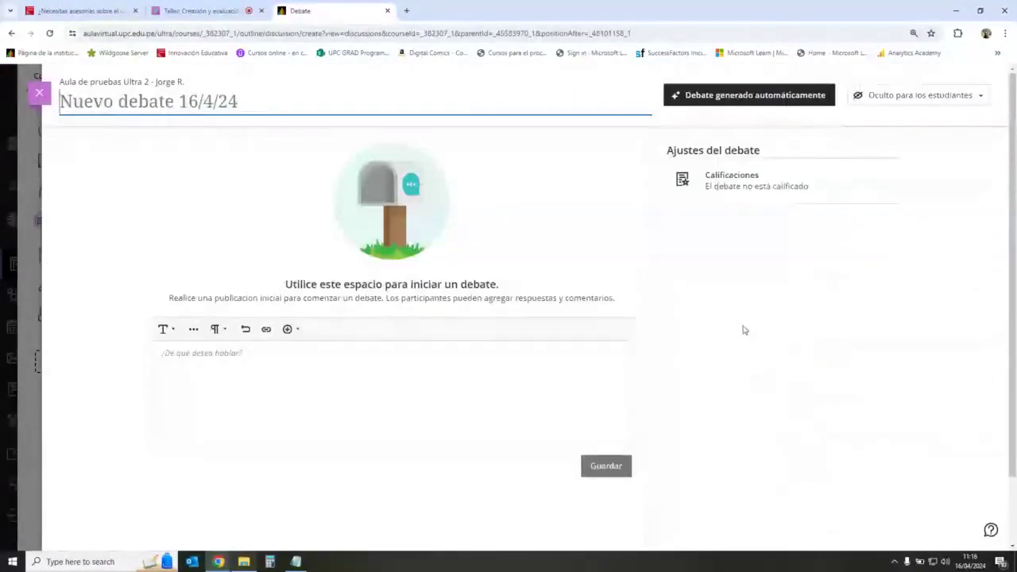
left_click(188, 101)
left_click(136, 149)
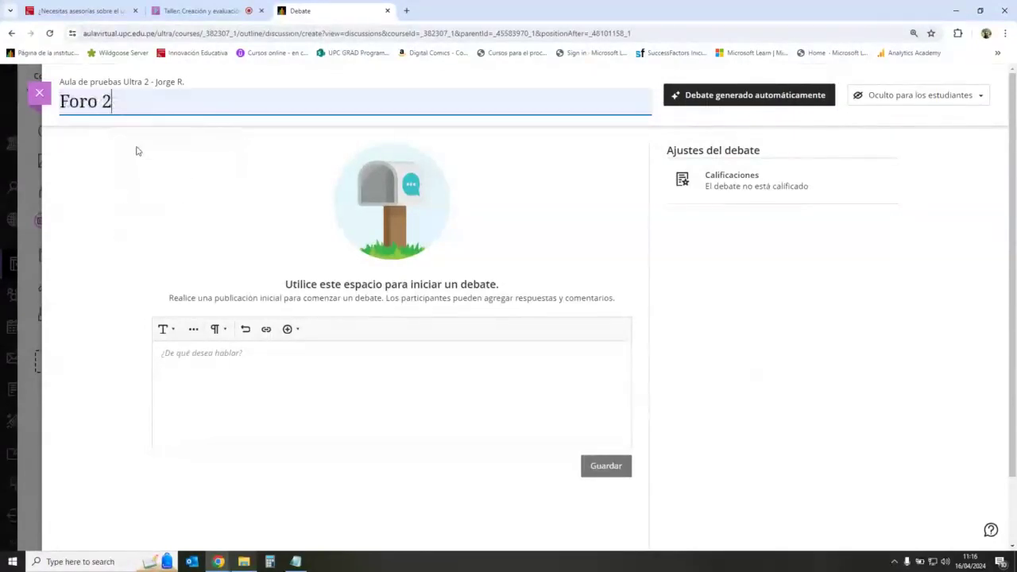
left_click(895, 324)
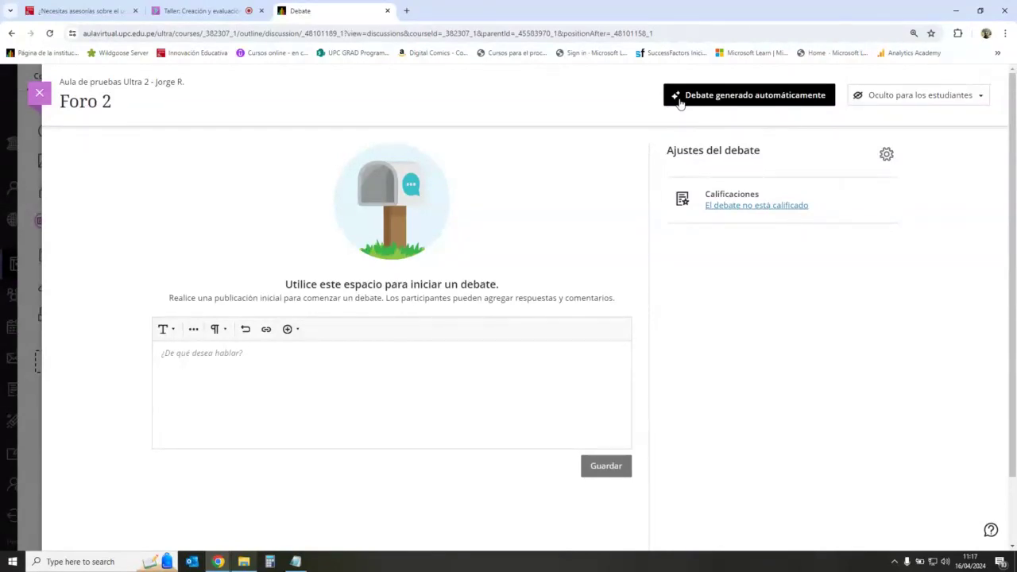
- Open the automatic debate generator for Foro 2 and examine its description field and desired cognitive level options
left_click(724, 100)
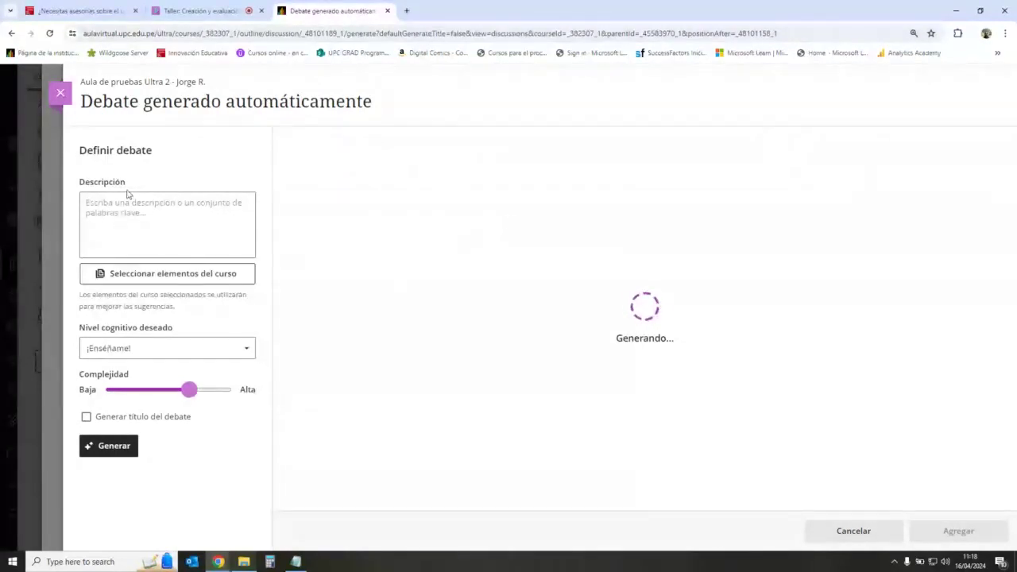
left_click(194, 207)
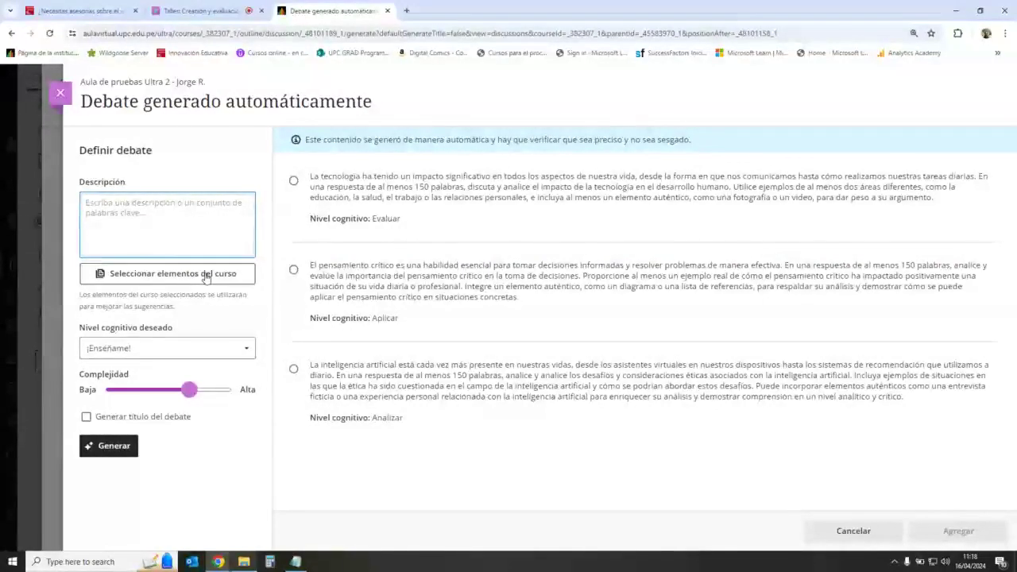
left_click(163, 252)
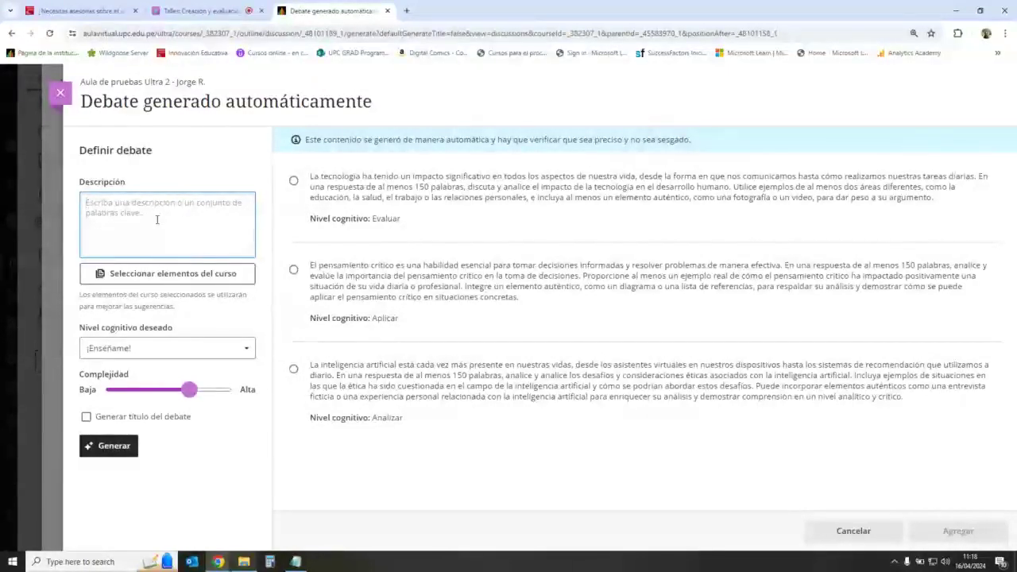
left_click(163, 348)
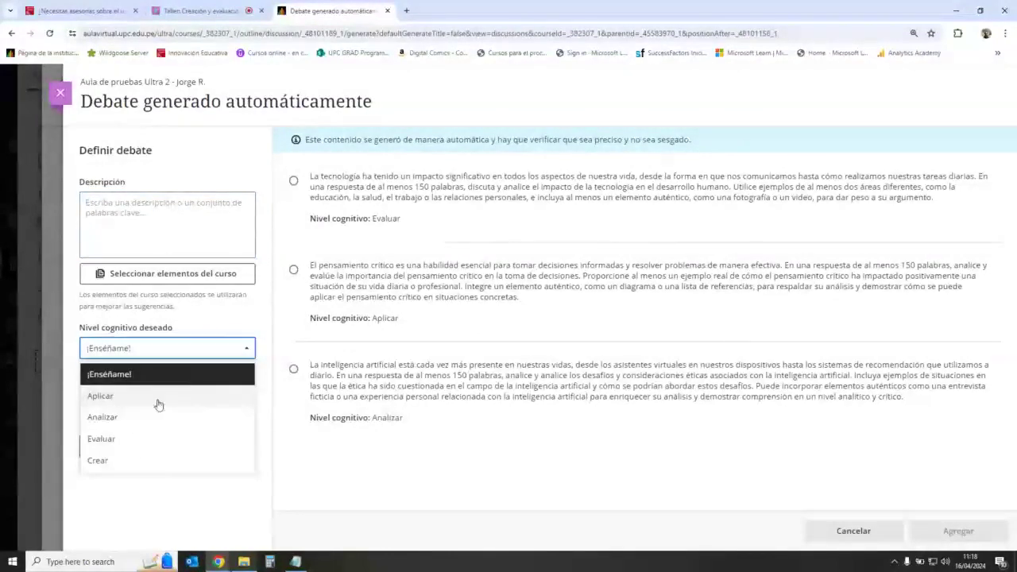
left_click(144, 499)
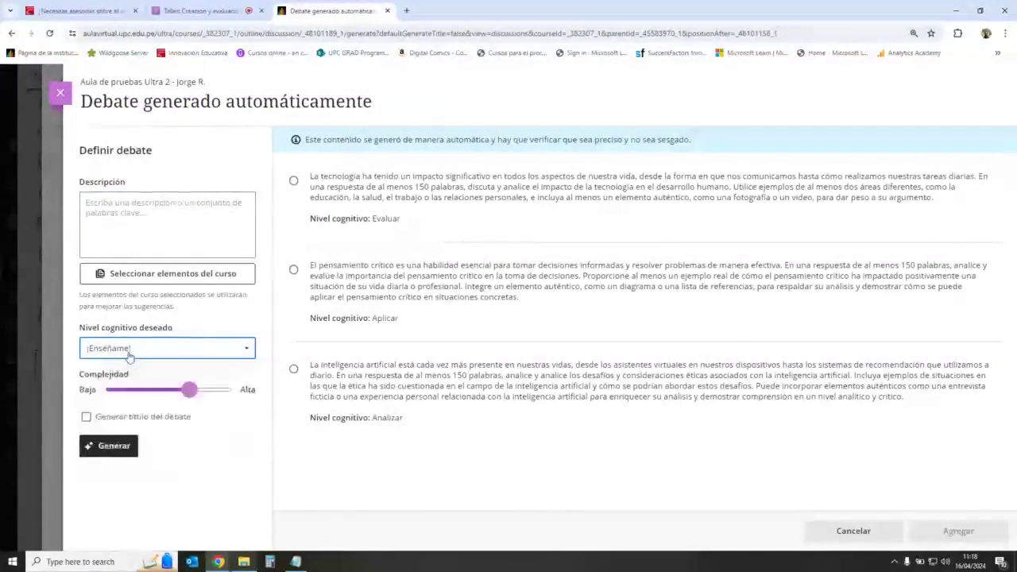
left_click(103, 329)
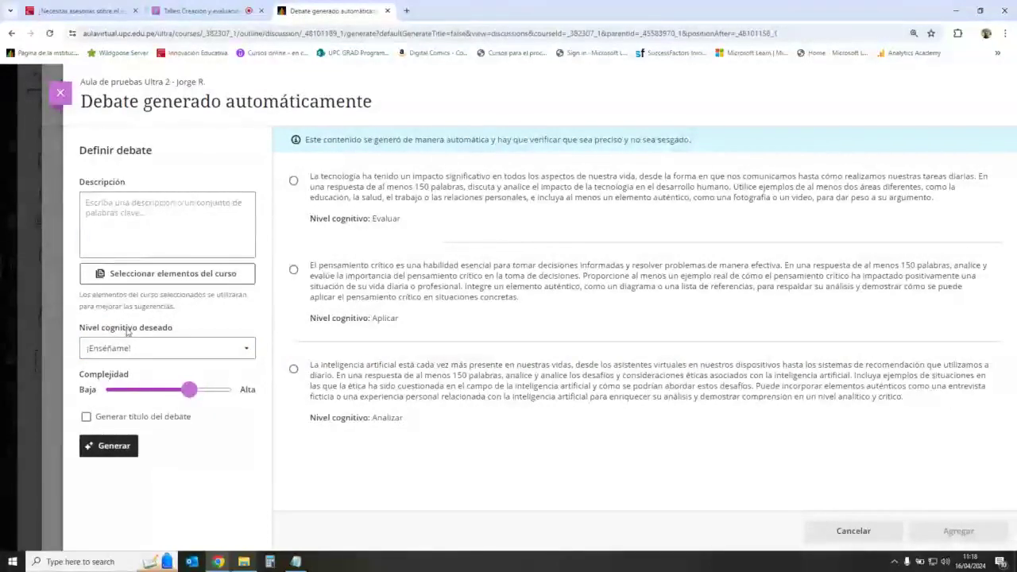
left_click(127, 332)
left_click(141, 332)
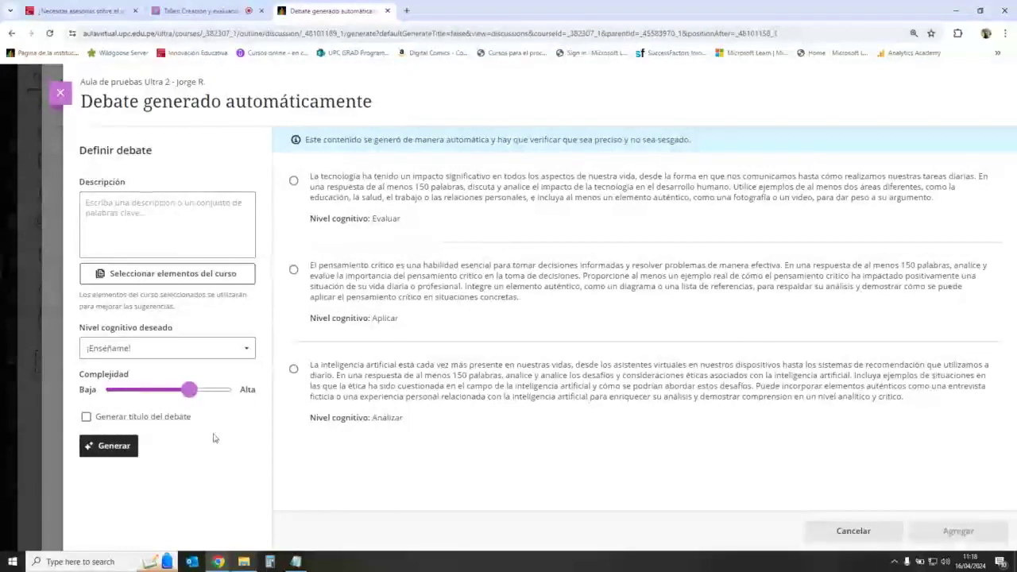
- Enter description "Ayúdame a crear una actividad tipo debate para que los estudiantes reflexionen acerca del uso ético de las herramientas de inteligencia artificial en el contexto educativo."
left_click(213, 226)
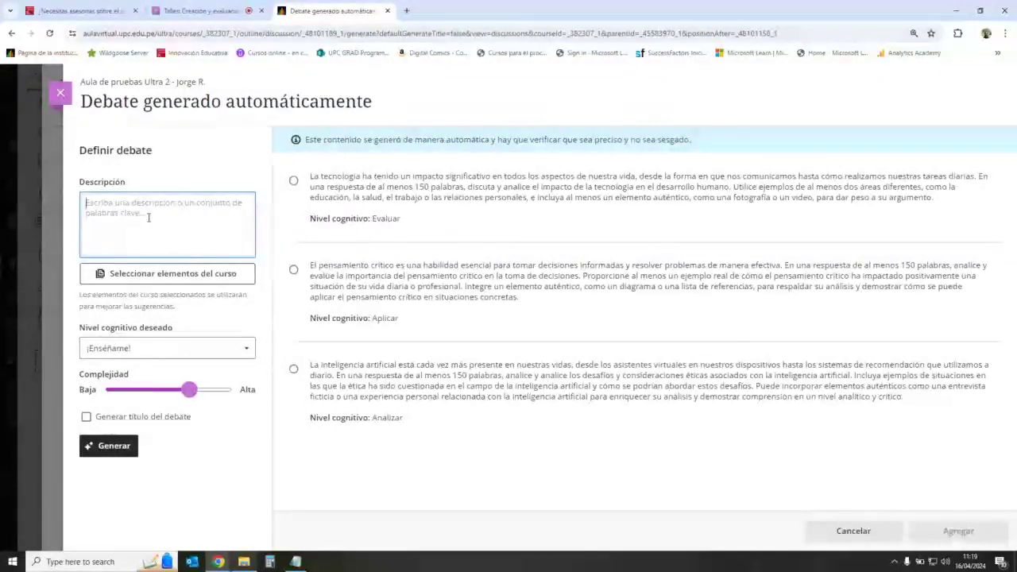
type("A")
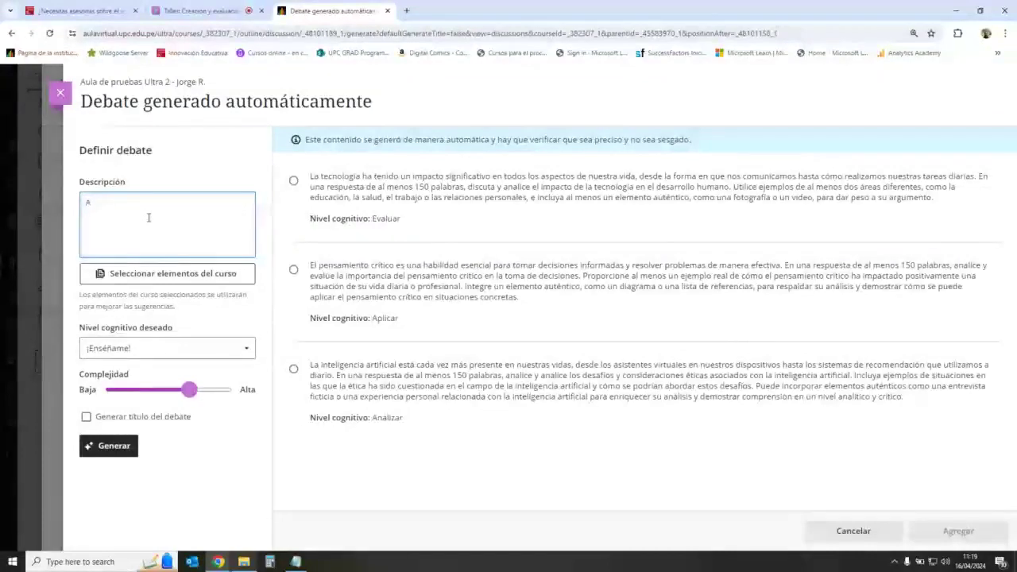
type("yúdame")
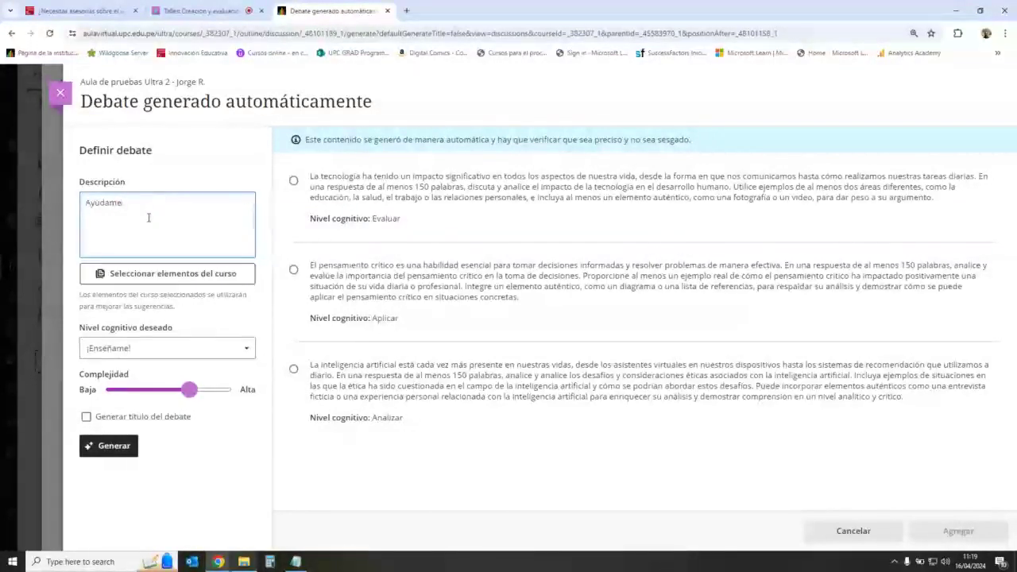
type(".")
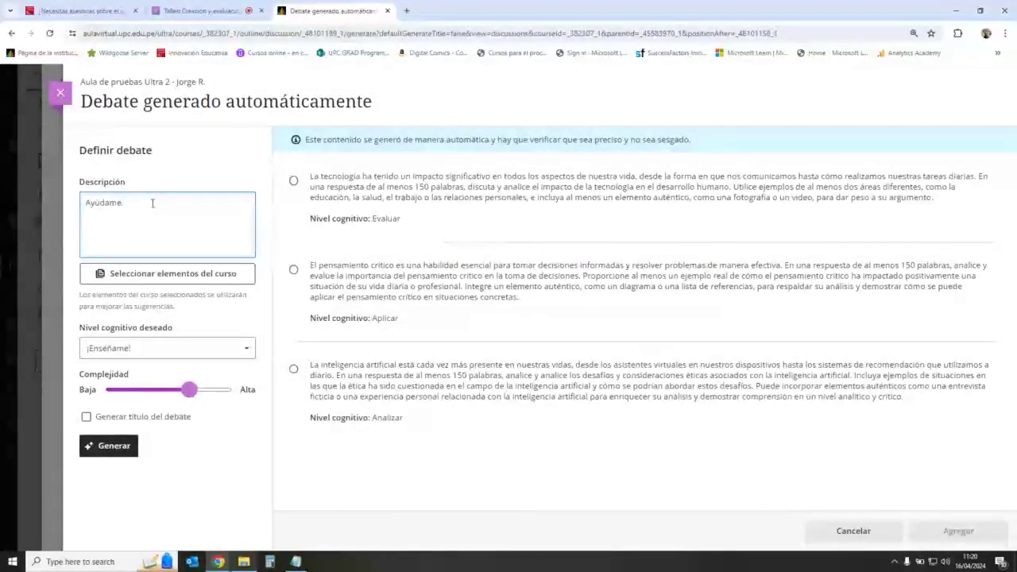
type("r una actividad tipo debate")
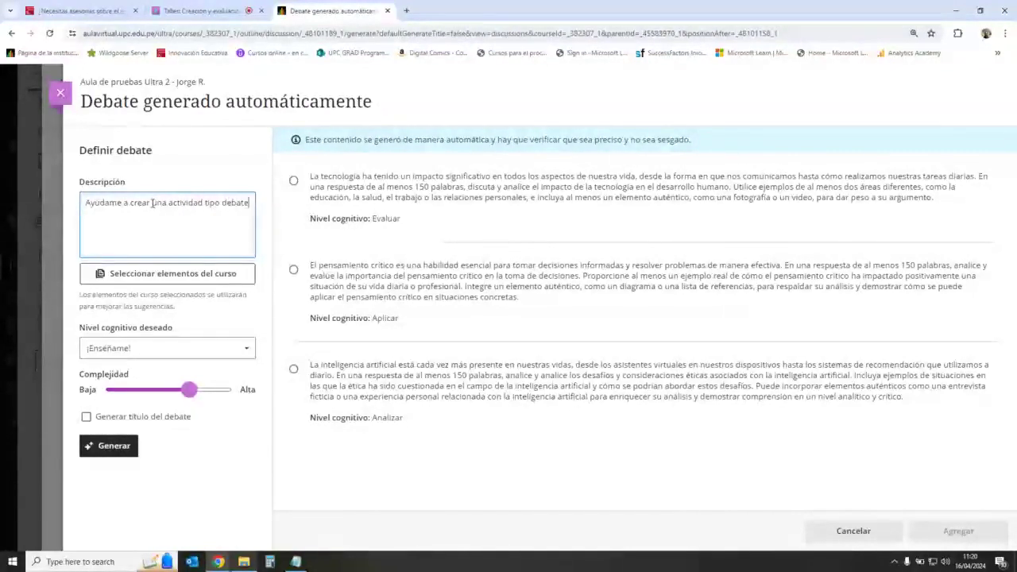
type(" para que los estudian")
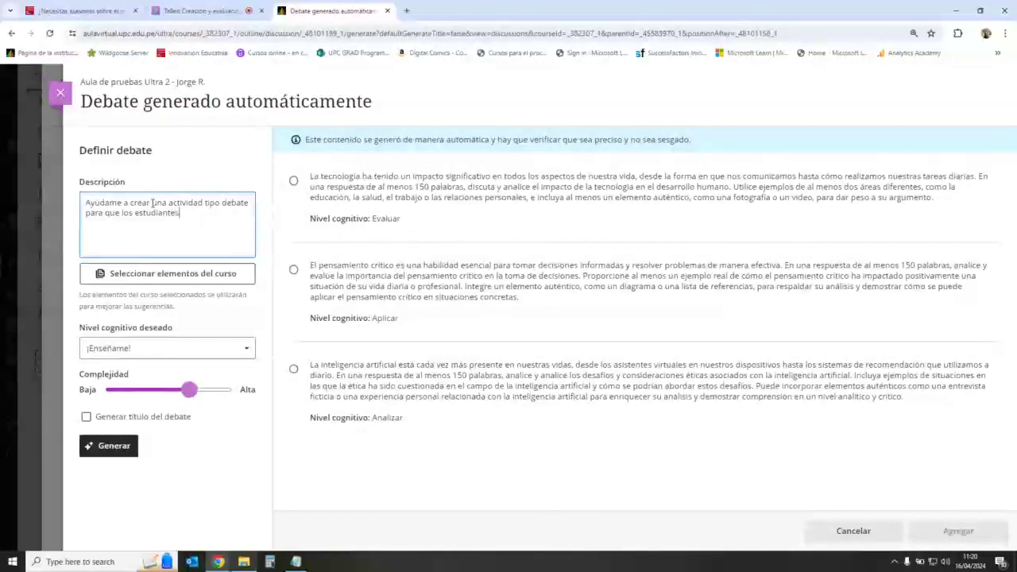
type("tes ref")
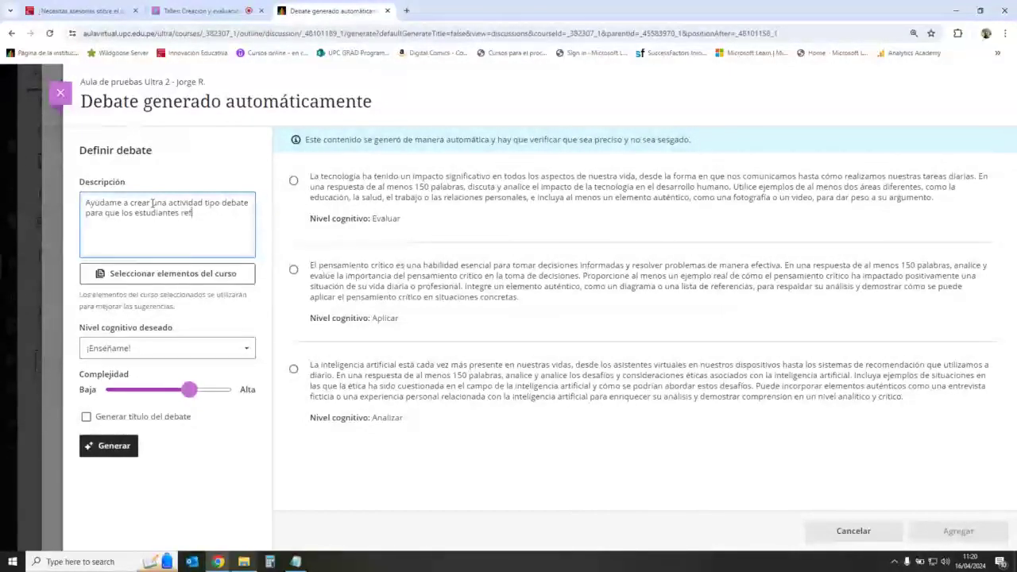
type("eflexion")
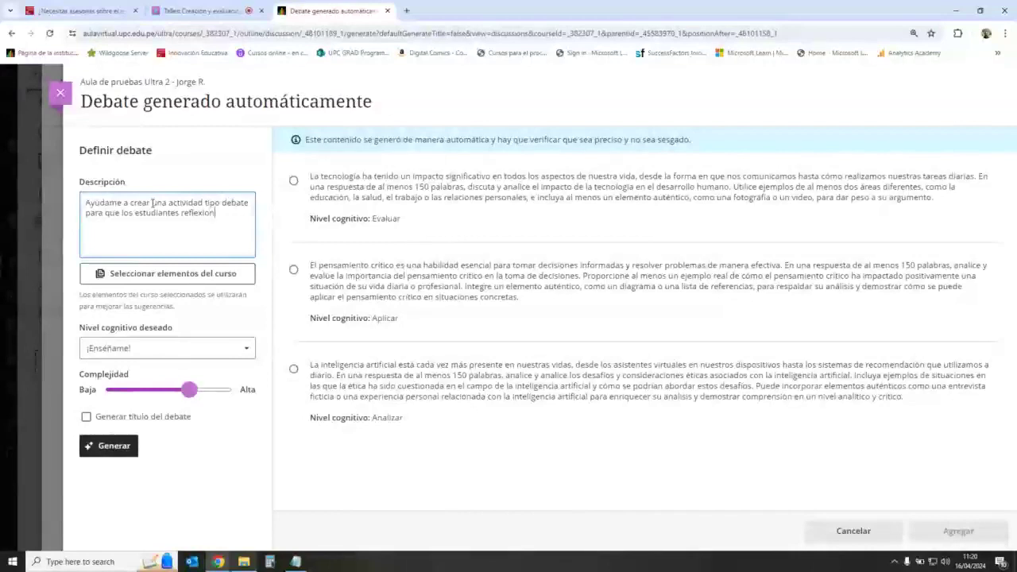
type("en acerca ")
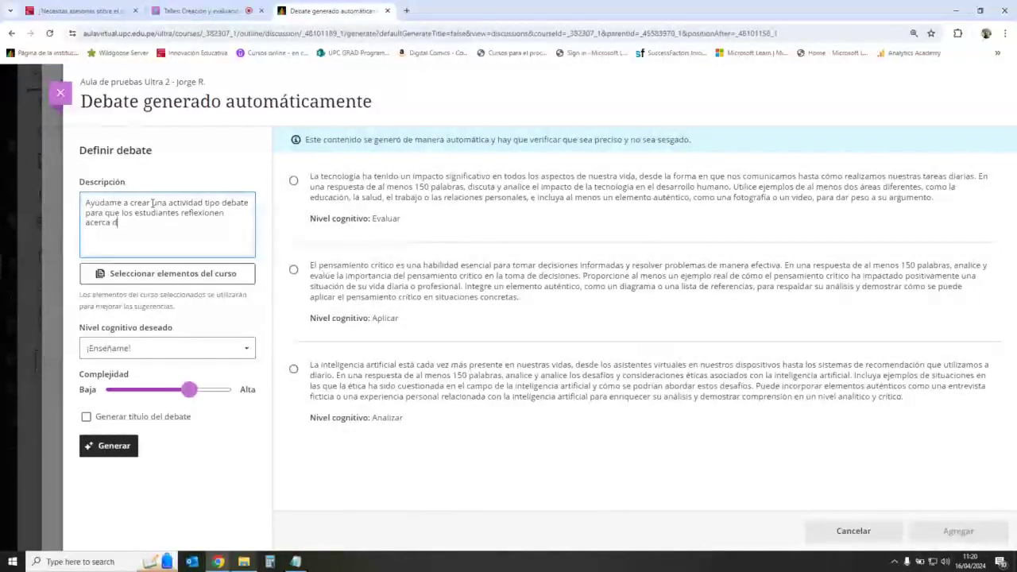
type("del uso ético de las herramientas d")
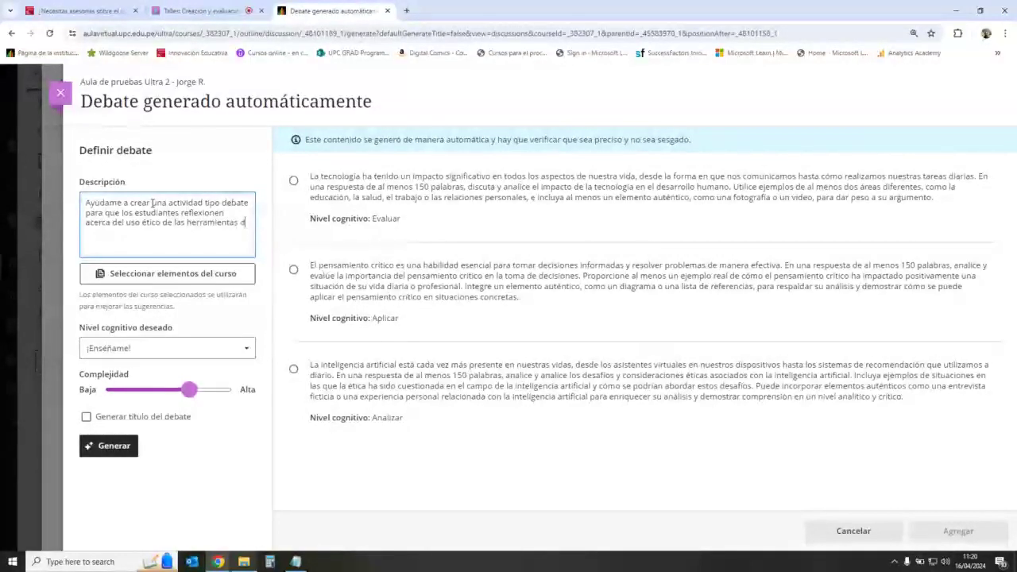
type("e inteligencia artificial en el")
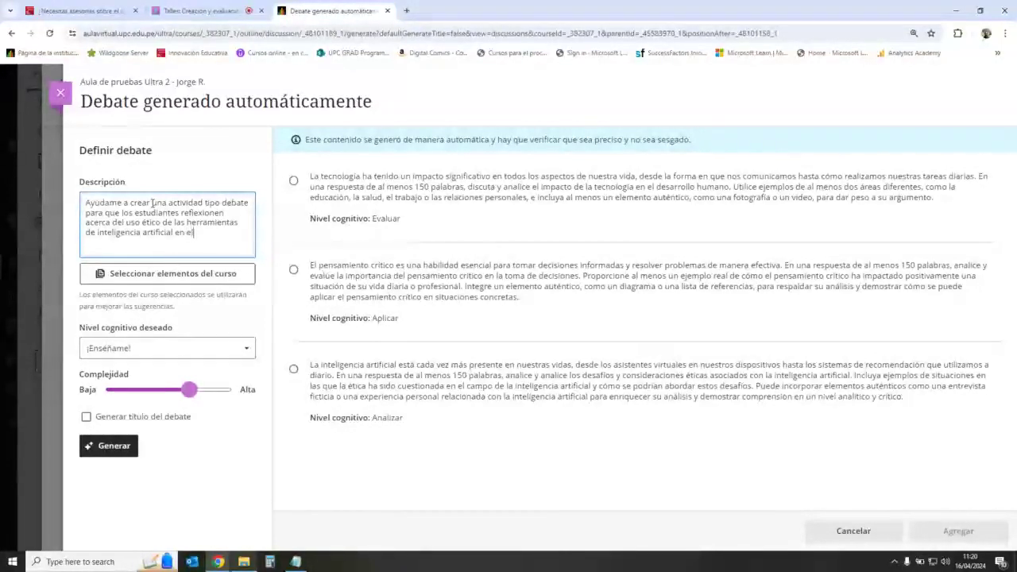
type(" contexto educat")
type("iv")
type("tiv")
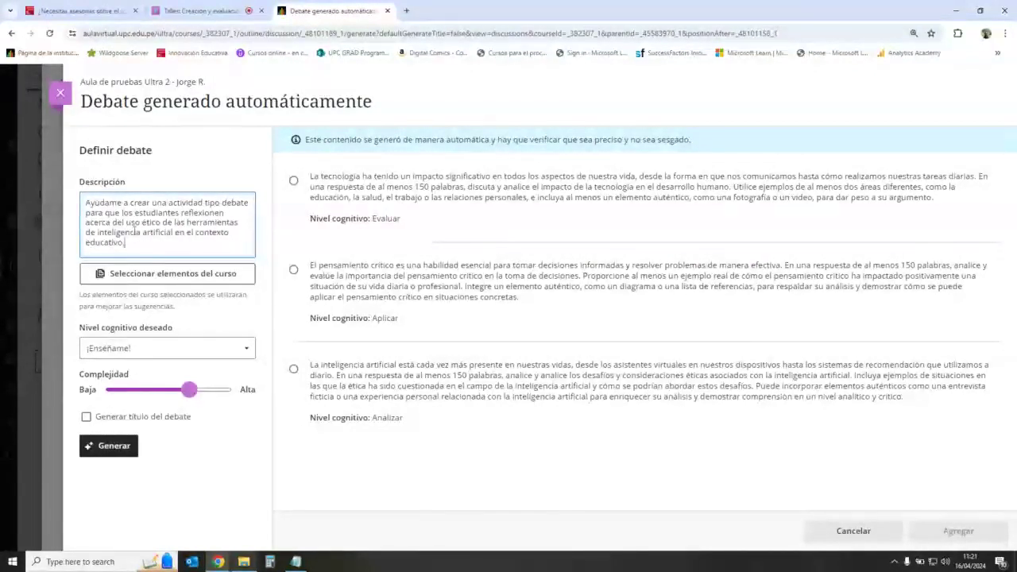
key("ctrl+a")
- Set the desired cognitive level to Analizar and raise the debate's complexity by one notch
left_click(217, 351)
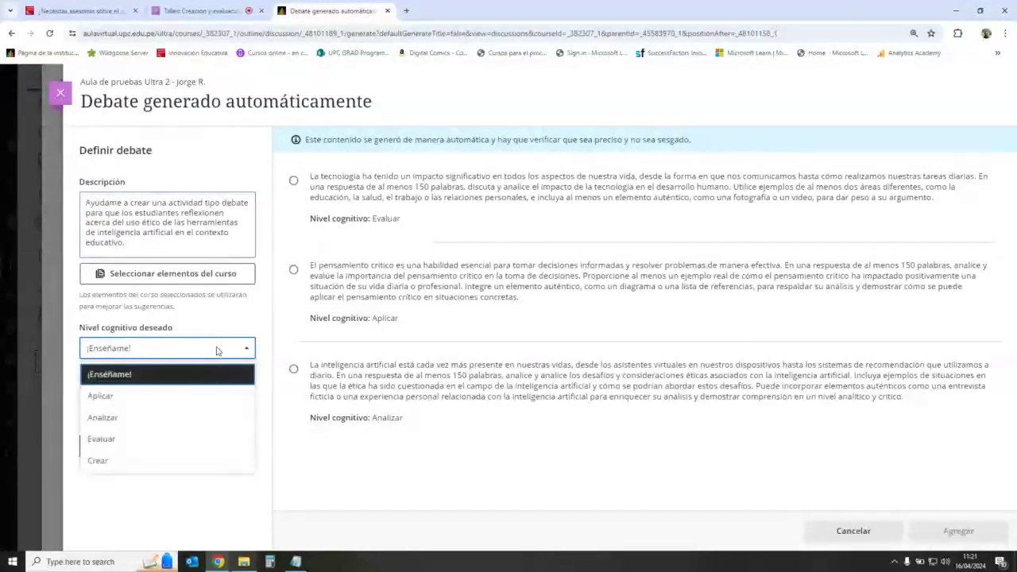
left_click(141, 418)
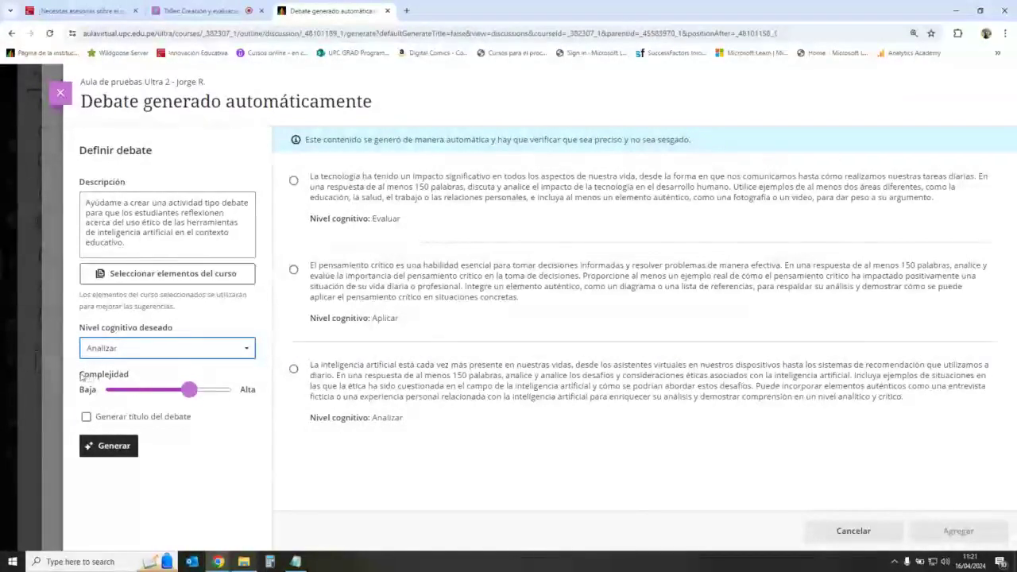
left_click(191, 392)
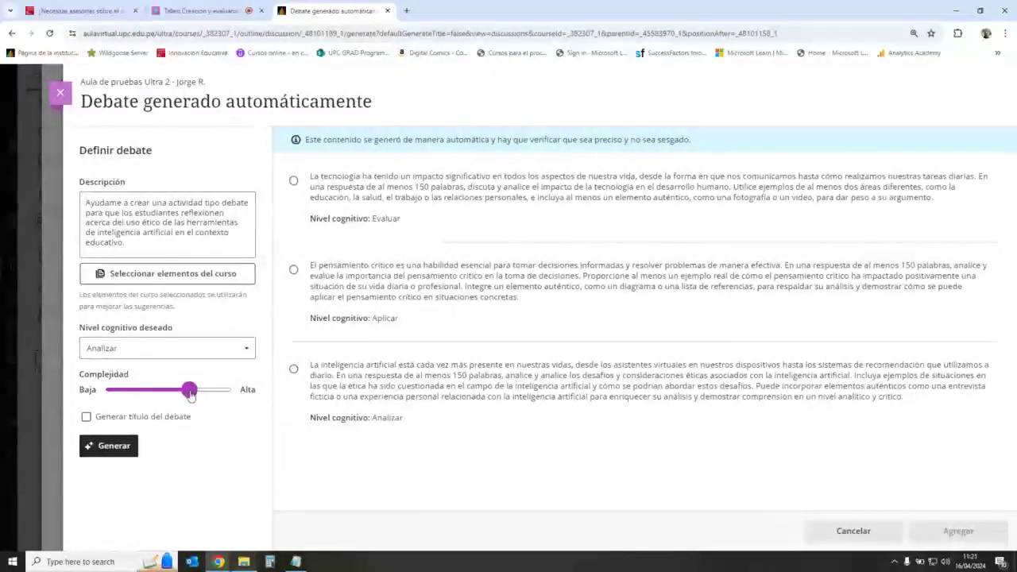
mouse_move(190, 391)
left_mouse_down()
mouse_move(102, 391)
mouse_move(249, 390)
mouse_move(190, 397)
left_mouse_up()
left_click_drag(189, 397, 199, 398)
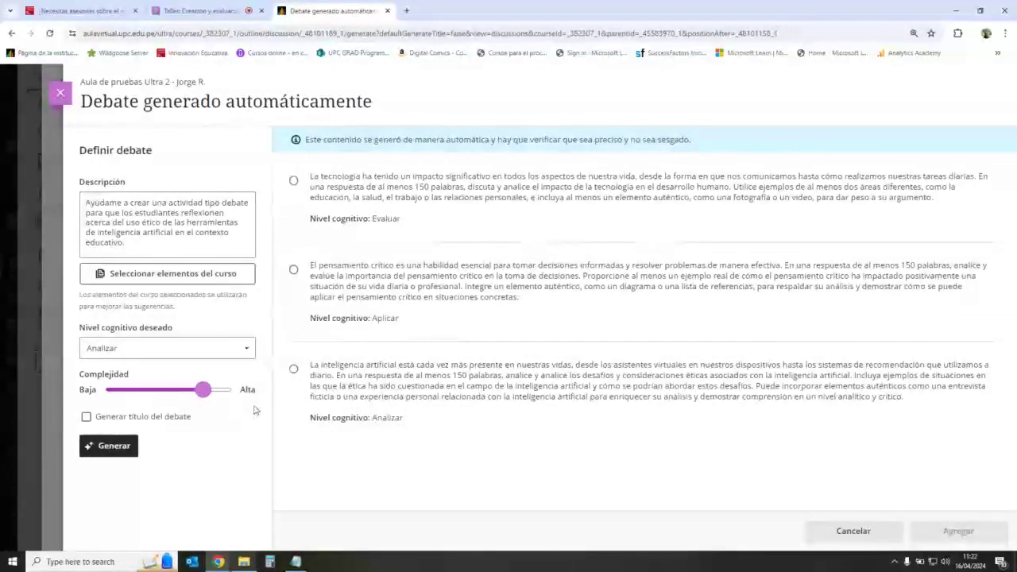
- Generate debate suggestions with titles and add the suggestion "El impacto de la inteligencia artificial en la educación"
left_click(85, 416)
left_click(112, 446)
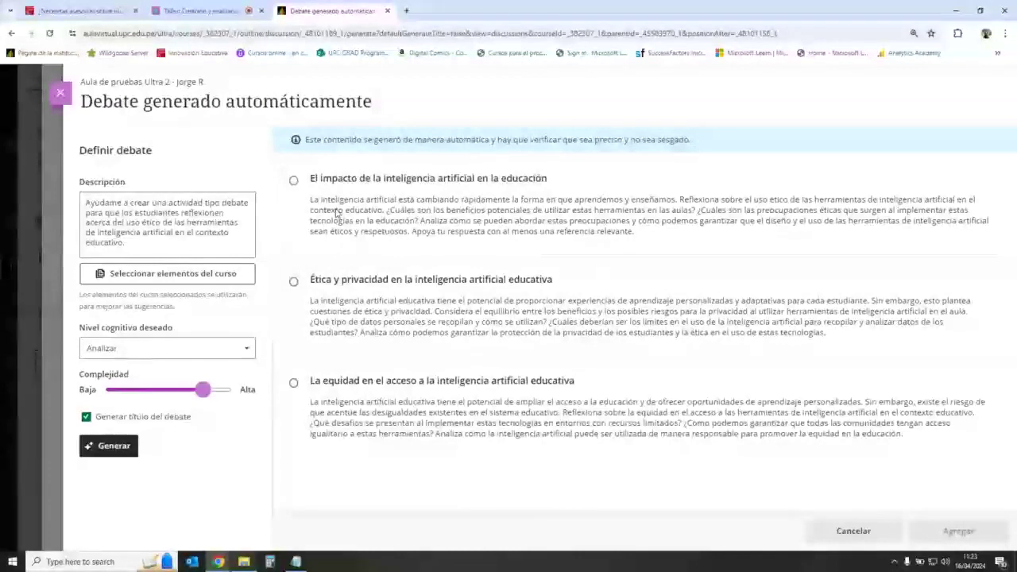
left_click_drag(310, 200, 598, 231)
left_click(293, 181)
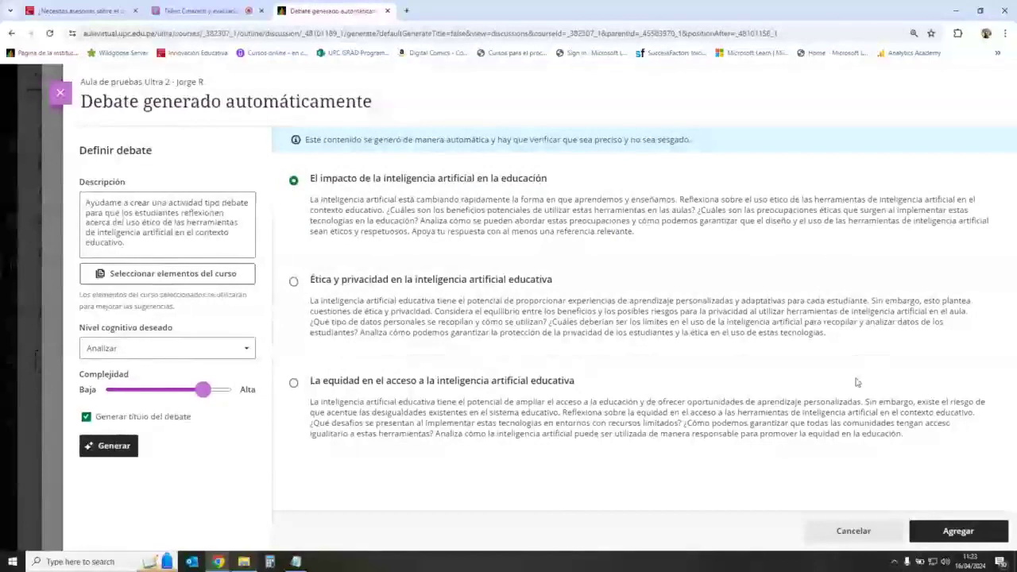
left_click(959, 533)
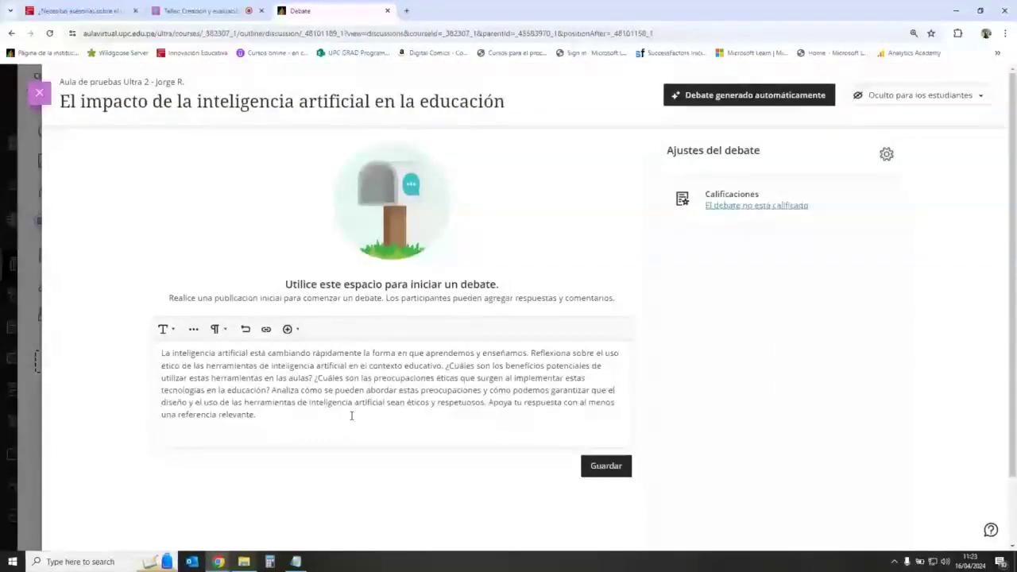
- Examine the questions and instructions in the generated debate topic text
left_click_drag(257, 414, 148, 357)
left_click(293, 418)
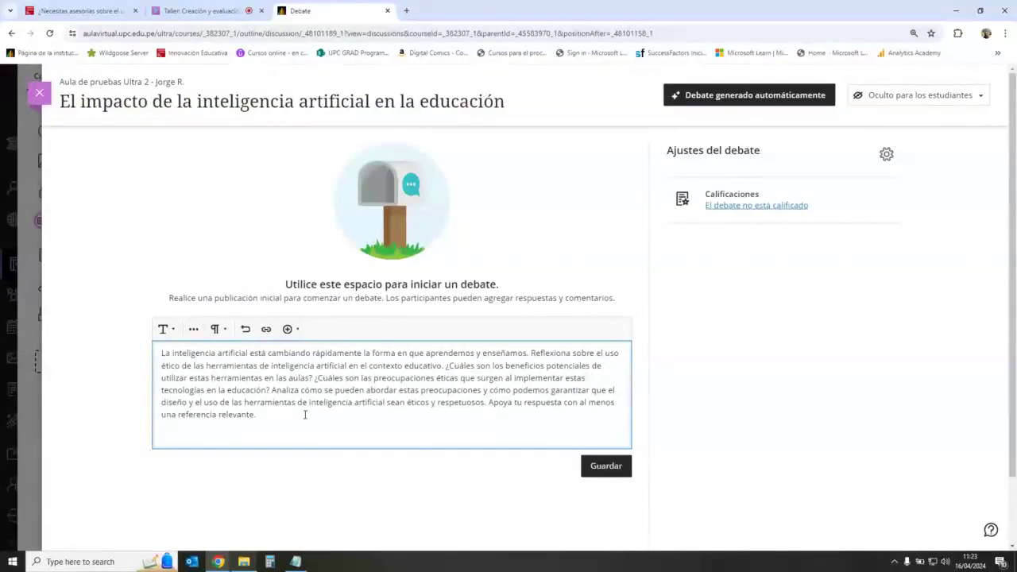
key("BackSpace")
left_click_drag(446, 365, 318, 380)
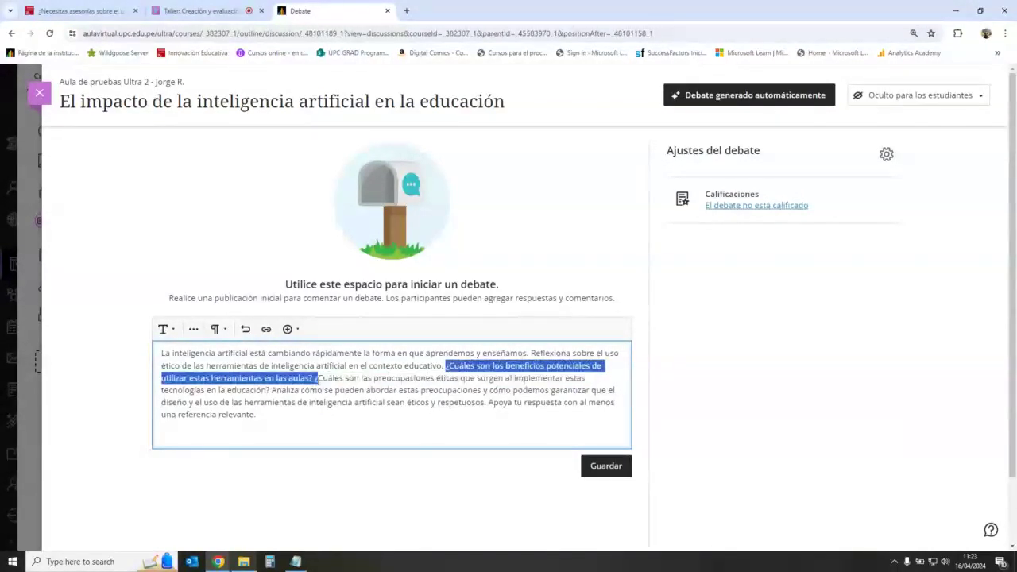
left_click(329, 404)
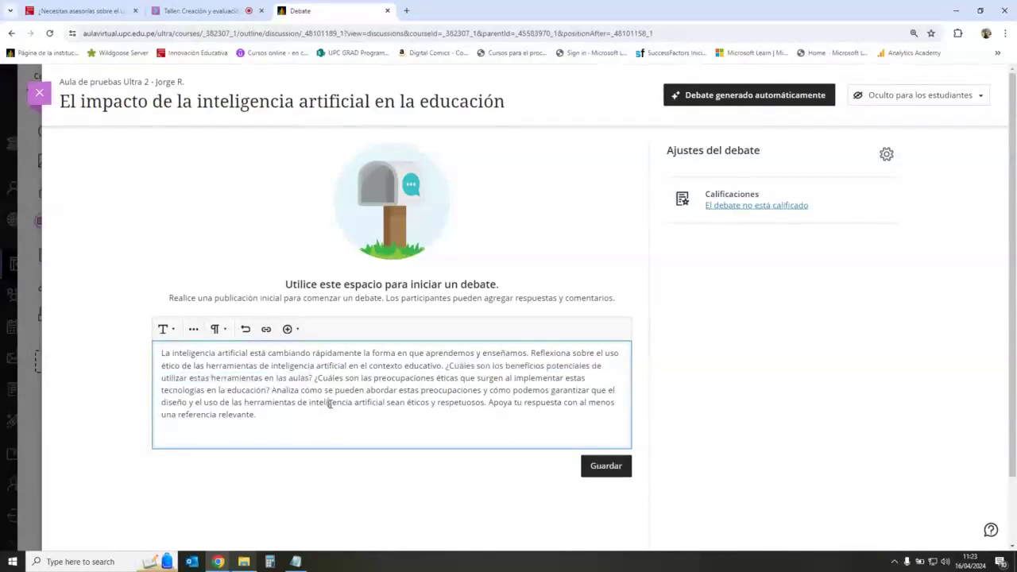
left_click_drag(314, 378, 580, 379)
left_click(577, 379)
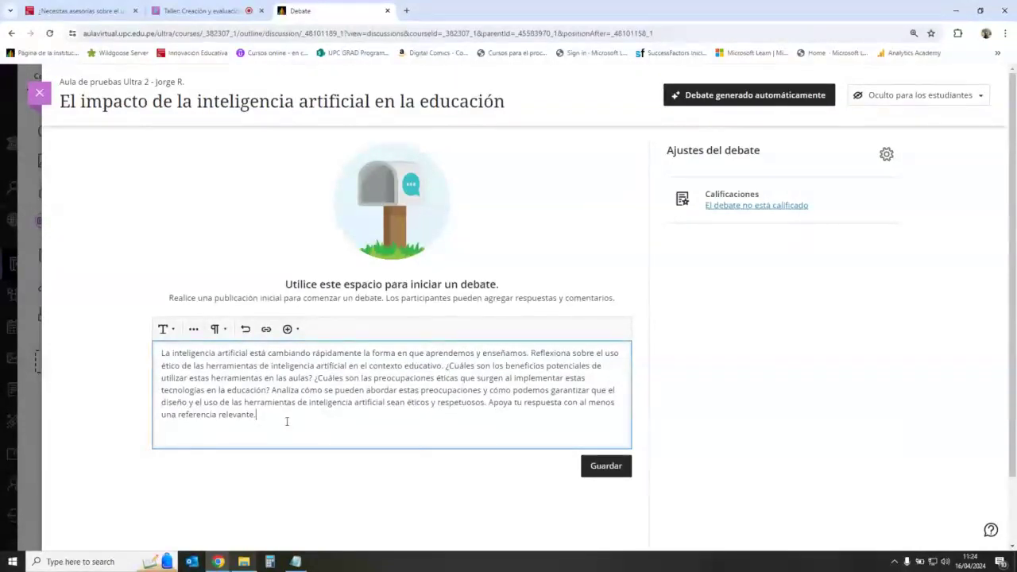
left_click_drag(286, 420, 124, 364)
left_click(317, 412)
- Enable Calificar debate in the debate settings and set its maximum score to 20 points
left_click(886, 154)
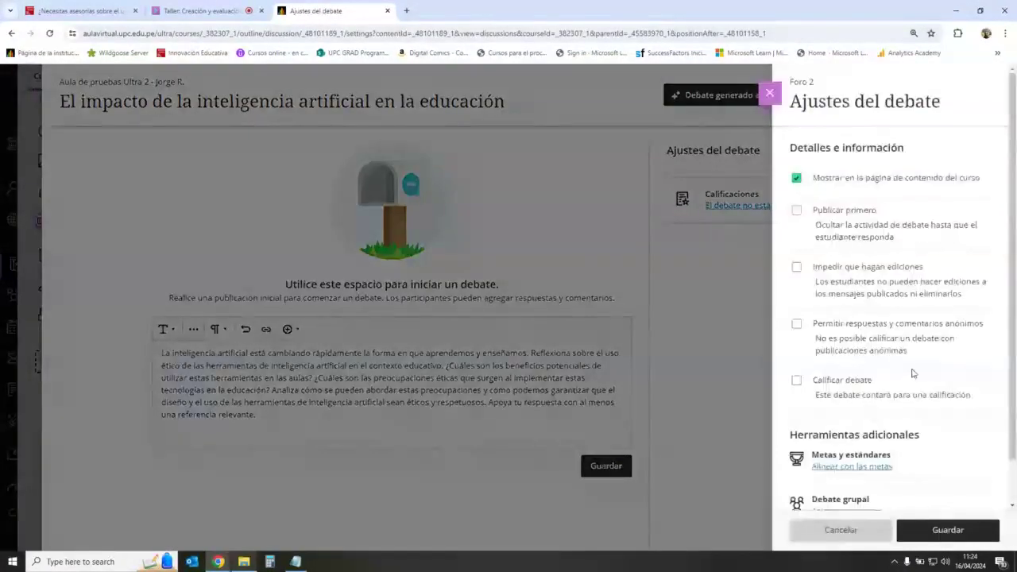
left_click(797, 380)
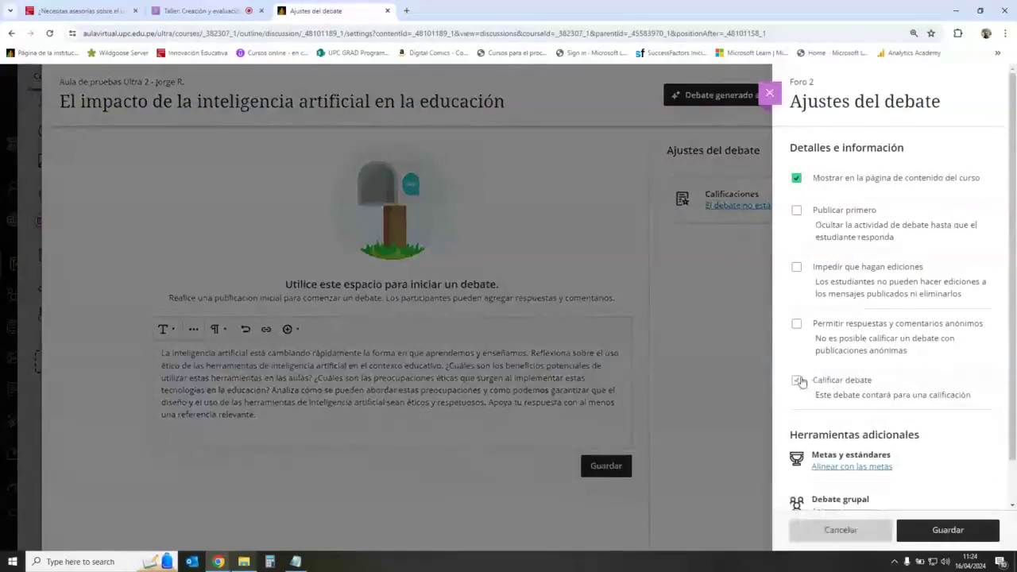
scroll(816, 435, "down", 2)
scroll(816, 436, "down", 1)
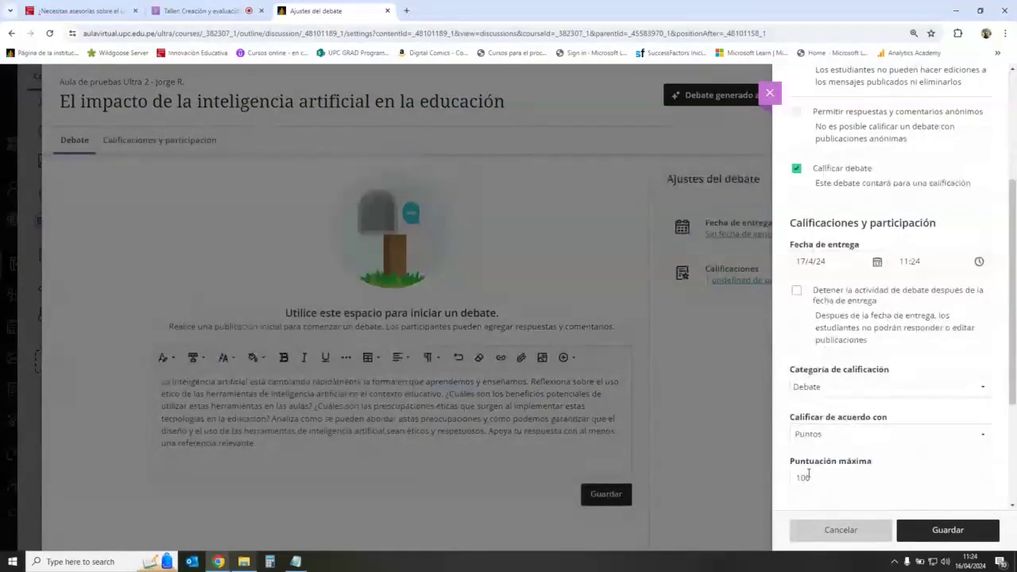
left_click(807, 476)
type("20")
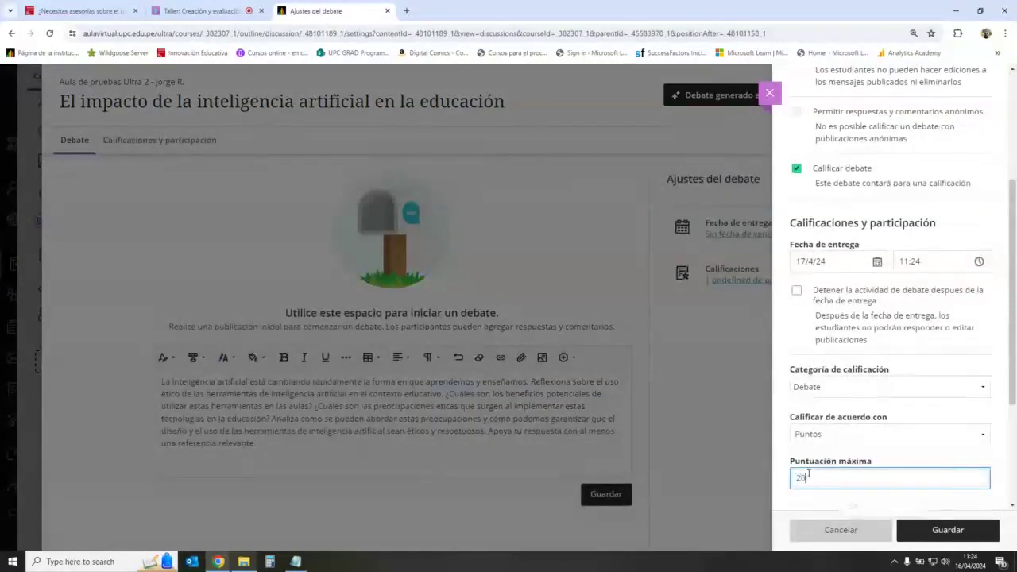
- Set the due date to 26/4/24, stop debate activity after that date, and save the settings
left_click(877, 264)
left_click(866, 389)
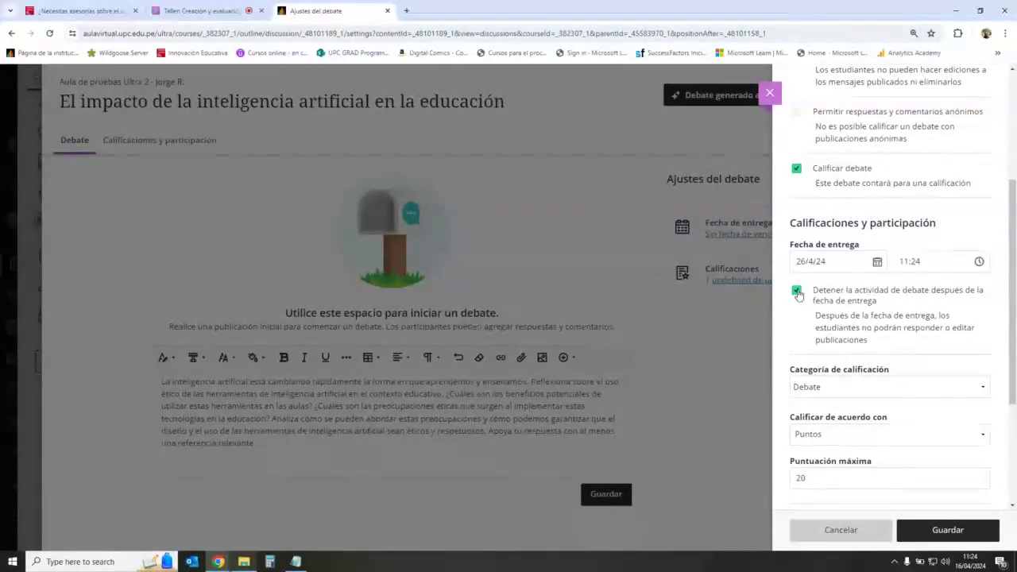
scroll(819, 318, "down", 3)
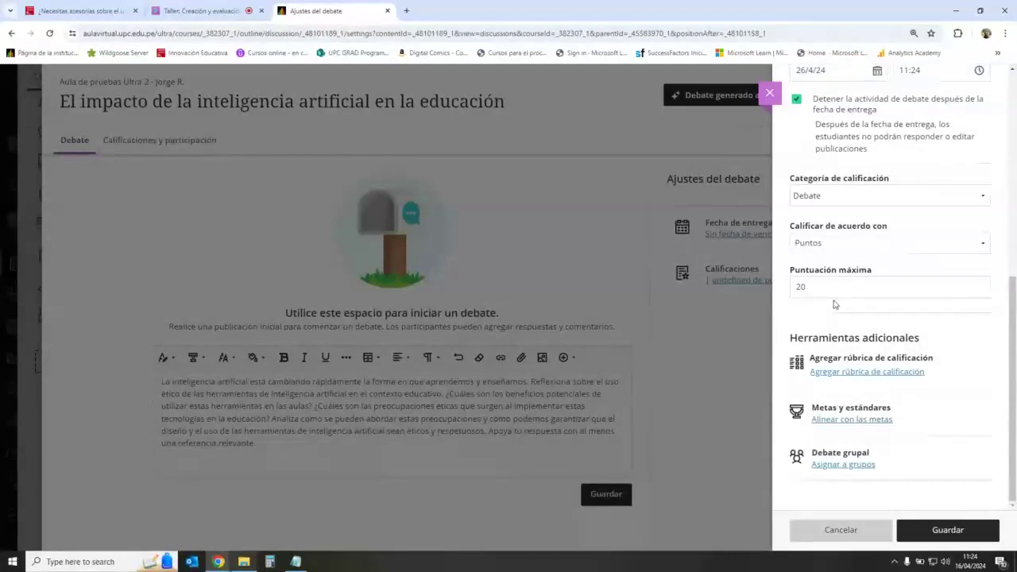
left_click(948, 529)
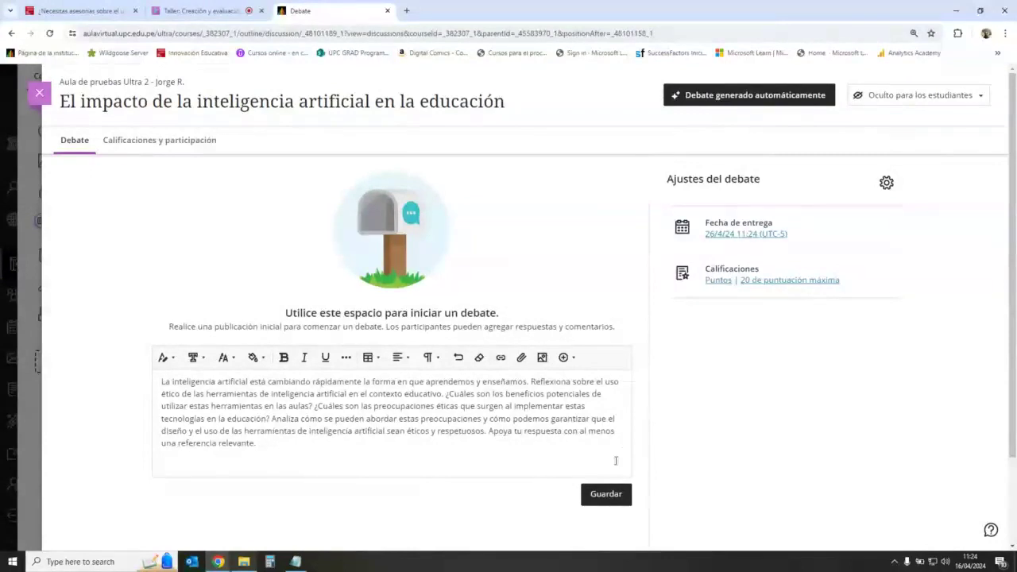
- Save the generated debate topic and publish the debate as Visible para los estudiantes, returning to the course content
left_click(600, 497)
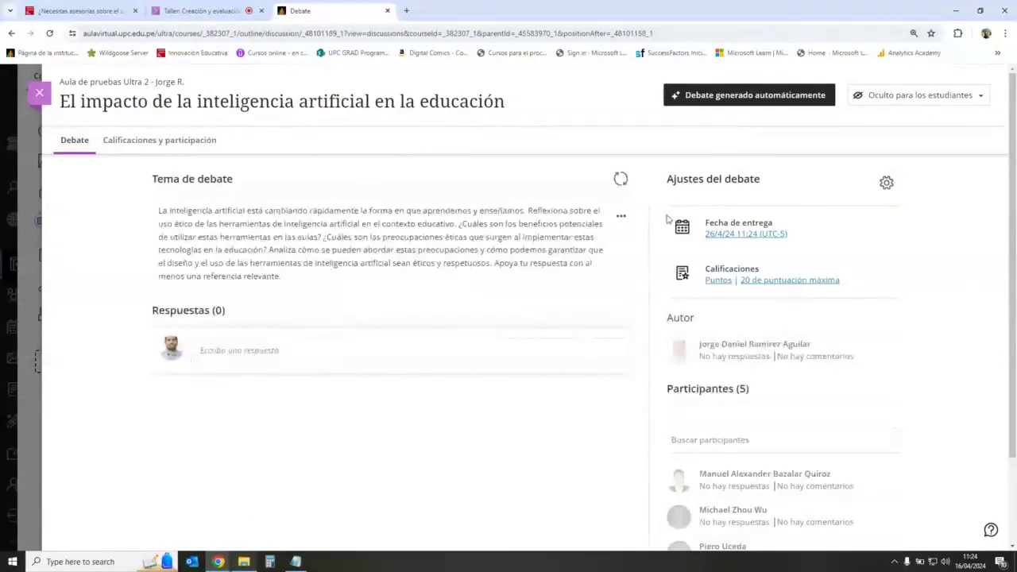
left_click(936, 96)
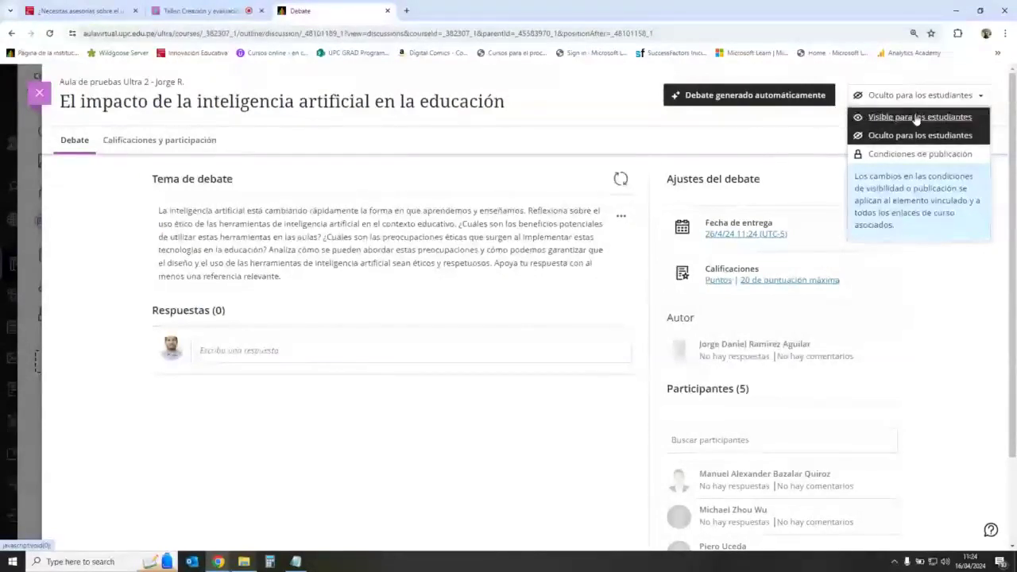
left_click(918, 118)
left_click(39, 93)
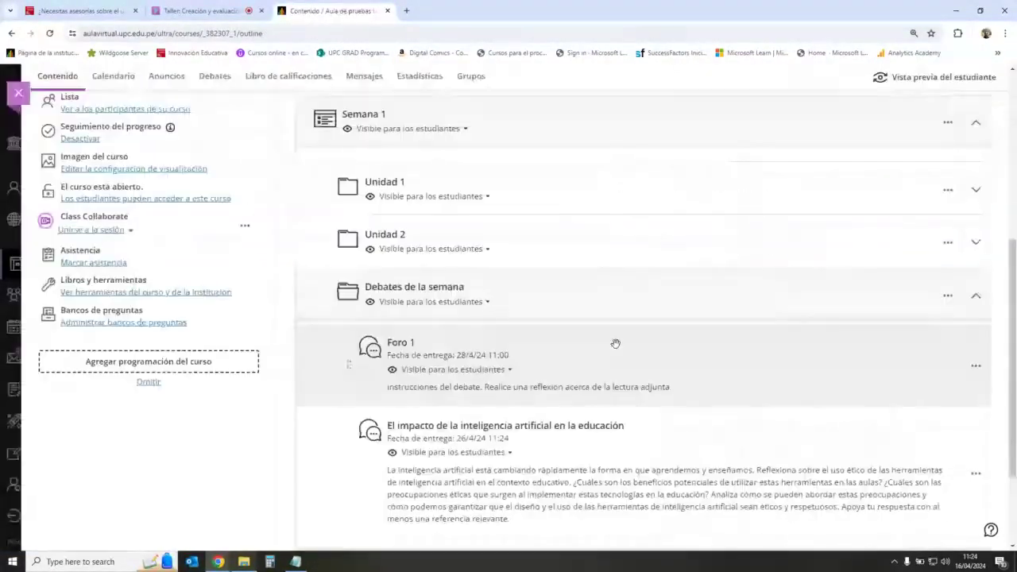
scroll(616, 344, "down", 2)
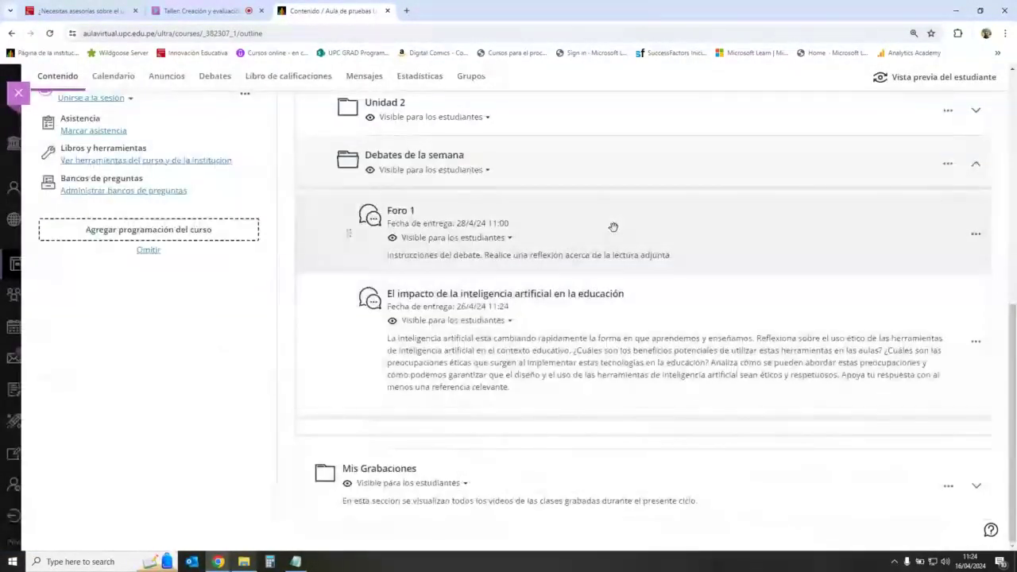
scroll(601, 342, "up", 1)
scroll(602, 343, "up", 1)
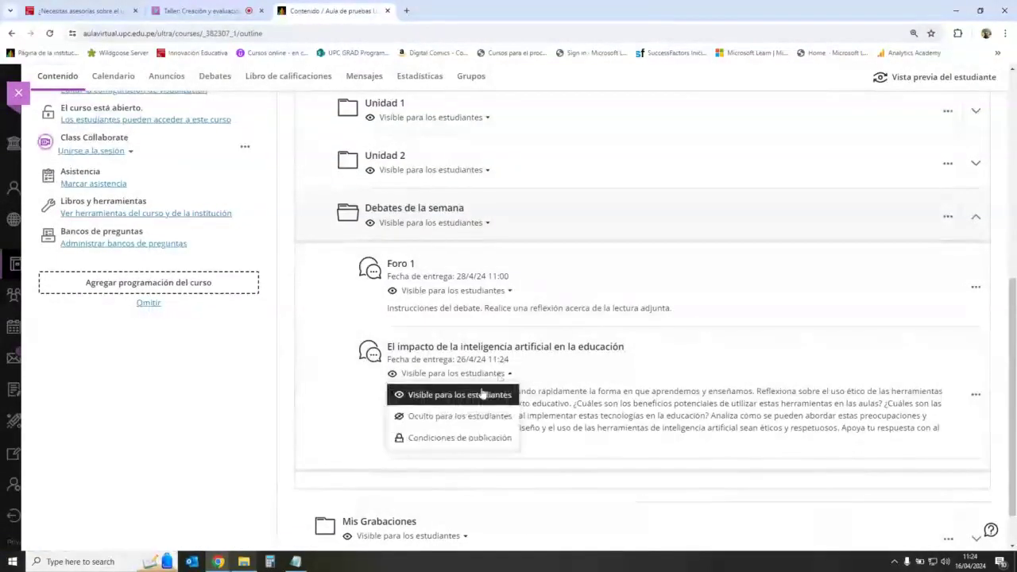
- Open the debate El impacto de la inteligencia artificial en la educación to review its topic and settings, and close it
left_click(155, 361)
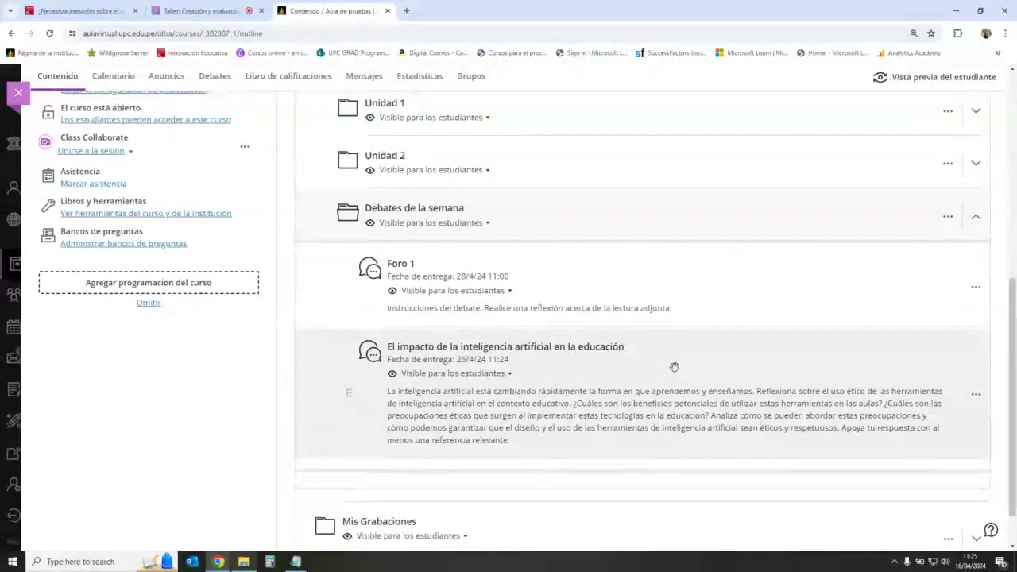
left_click(576, 348)
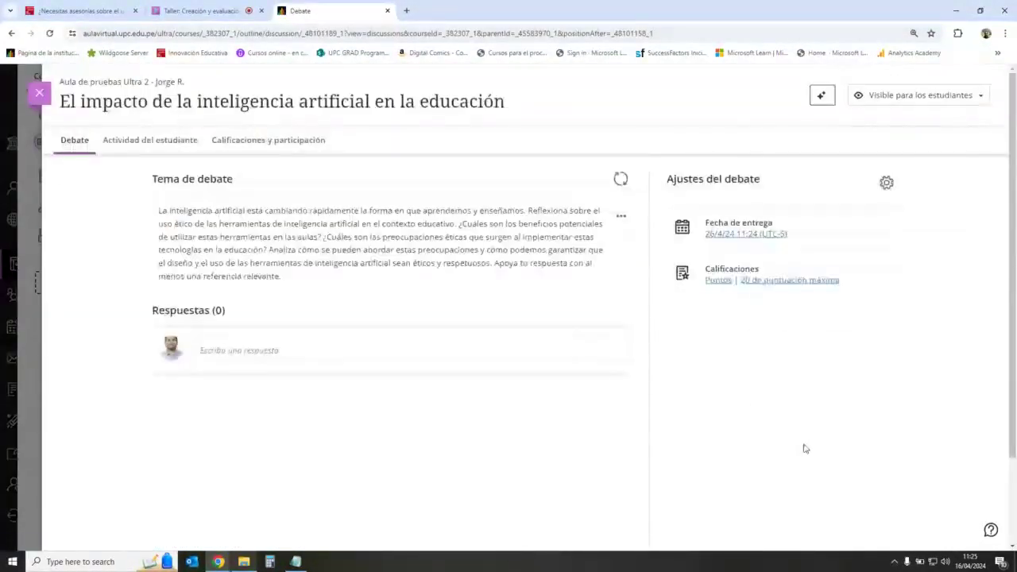
left_click(39, 93)
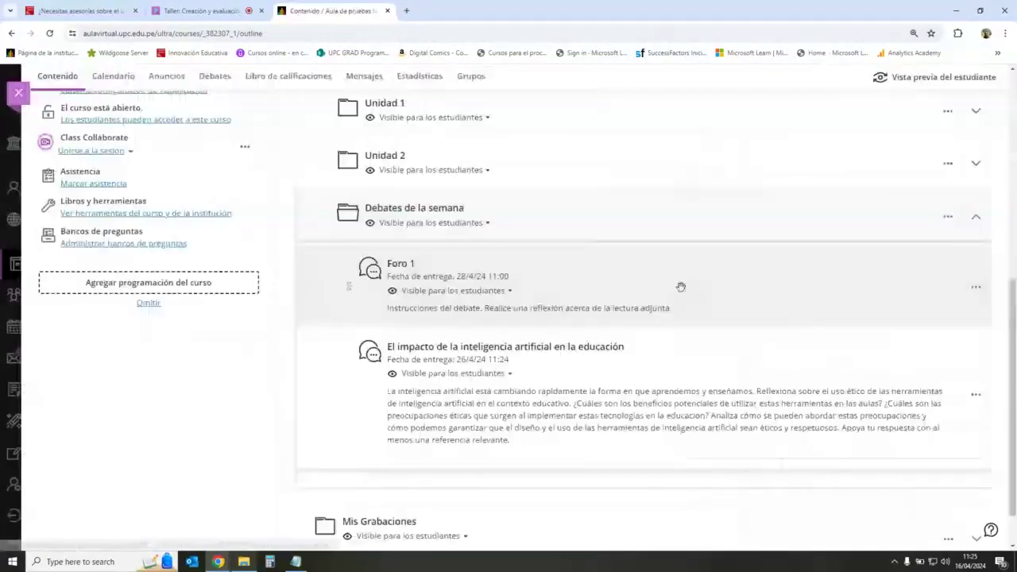
- Open the course's Grupos page and read the instructions for creating a new group set
scroll(596, 338, "up", 2)
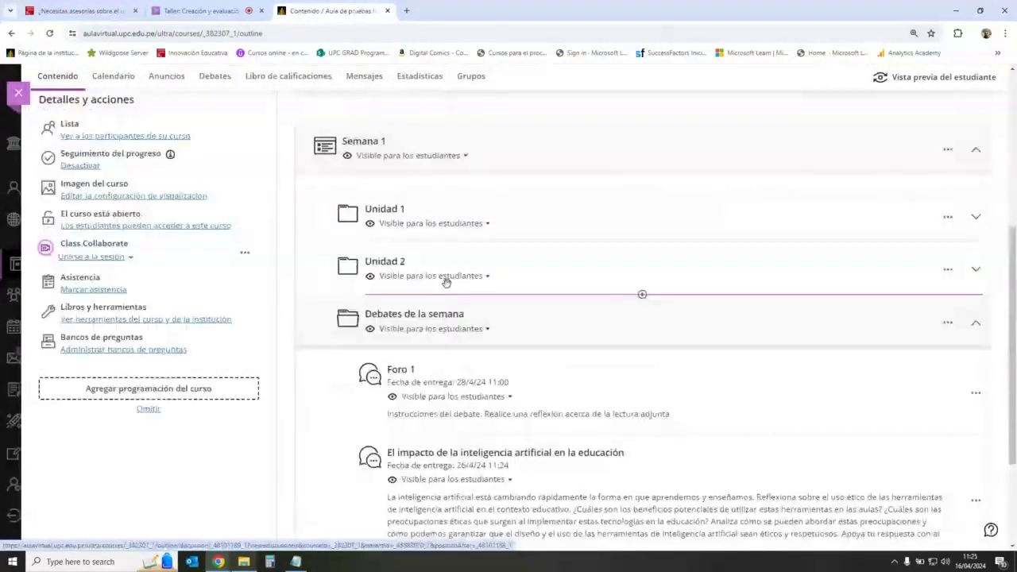
scroll(445, 283, "up", 2)
scroll(230, 241, "up", 1)
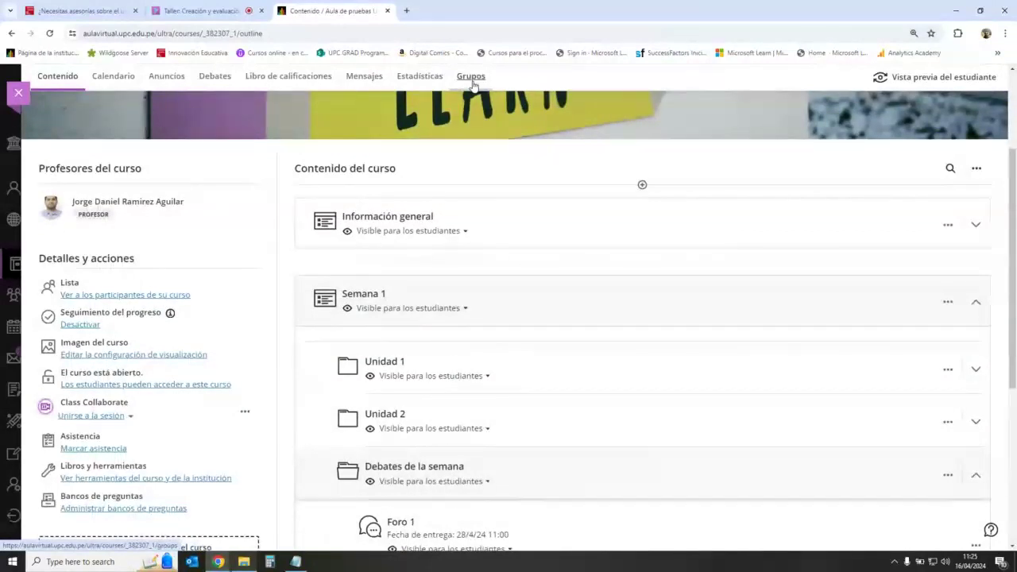
left_click(471, 77)
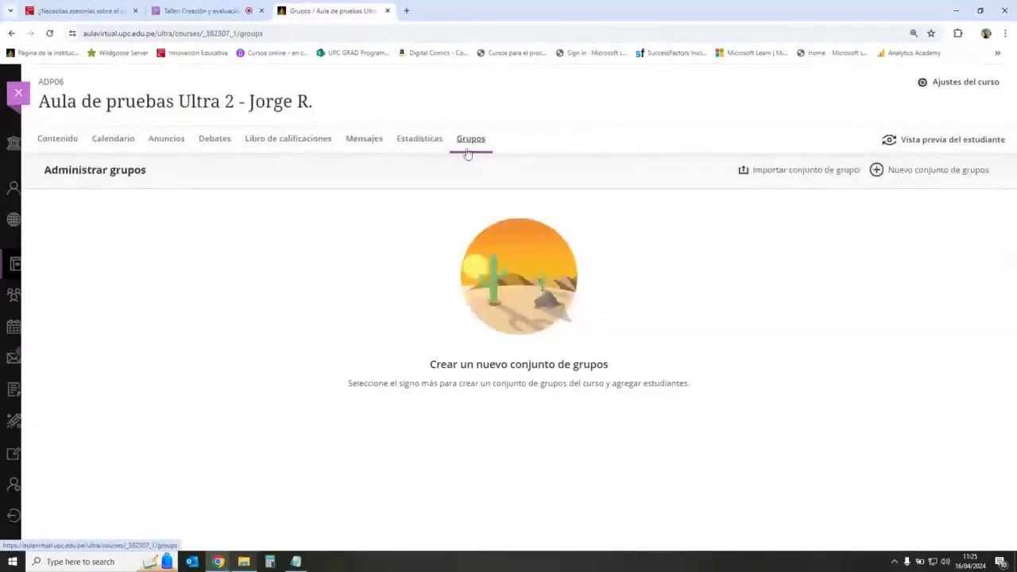
left_click_drag(427, 363, 710, 395)
left_click(710, 395)
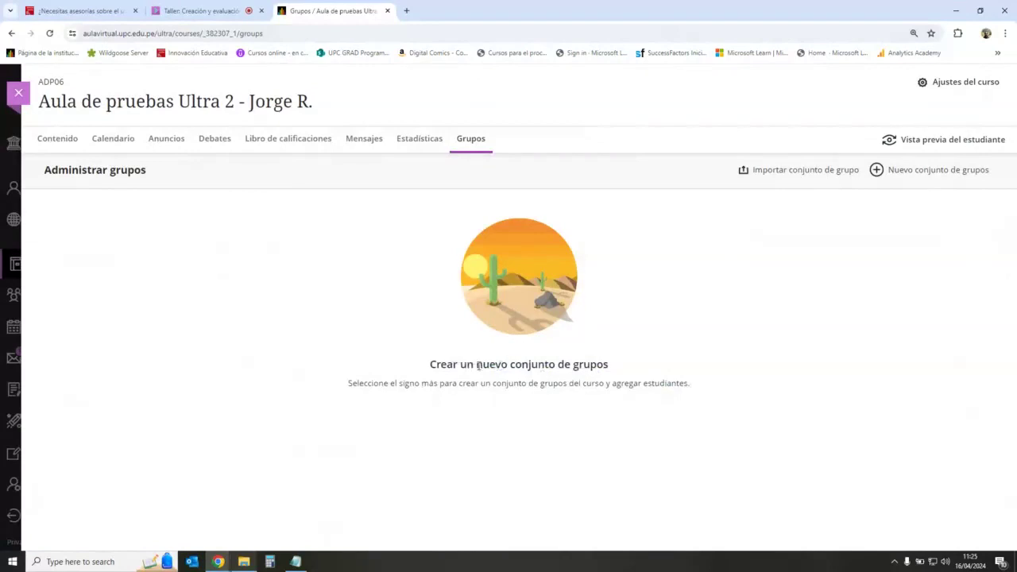
left_click_drag(441, 364, 710, 391)
left_click(709, 391)
left_click_drag(408, 357, 681, 384)
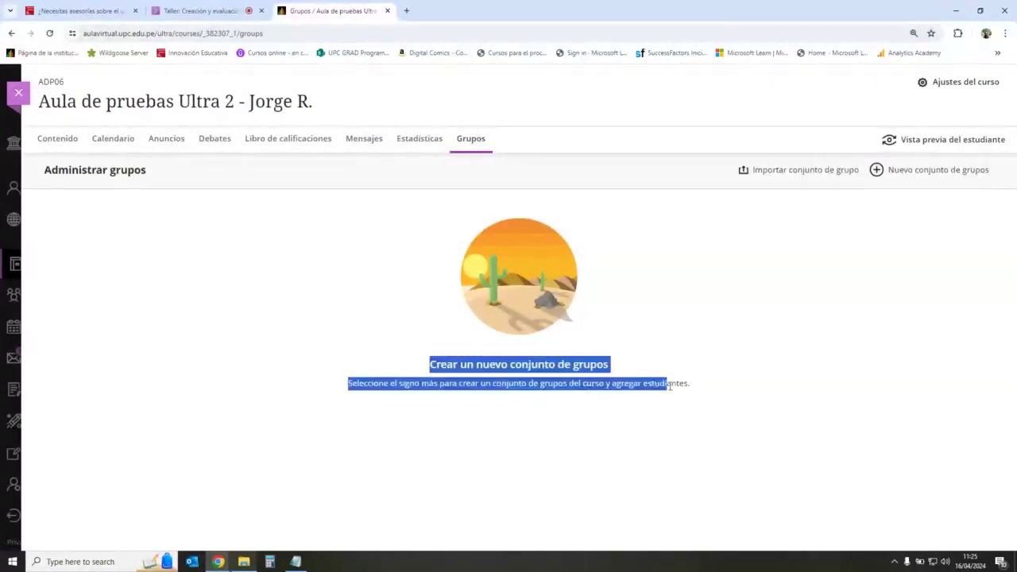
left_click(637, 357)
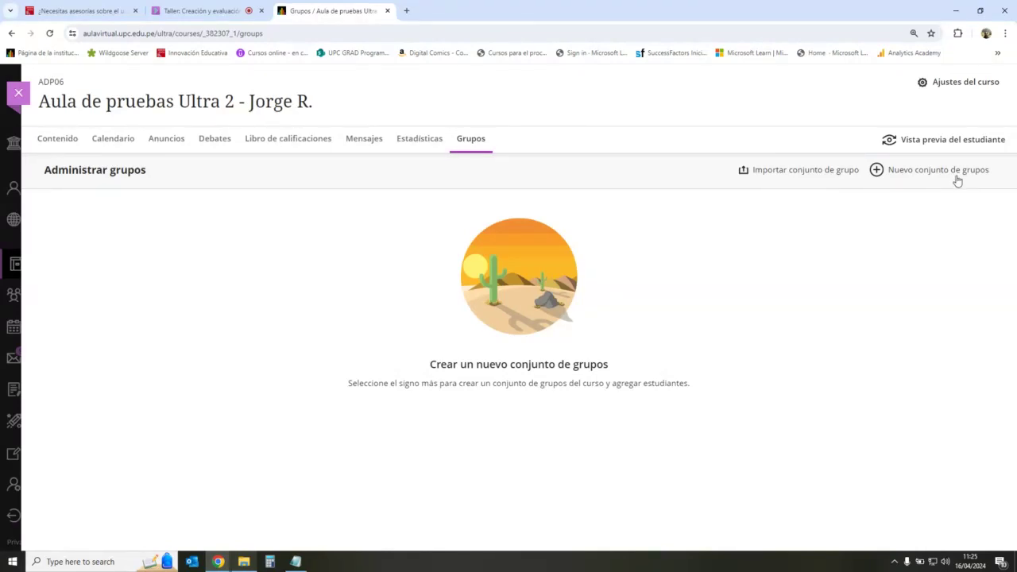
- Switch to the Collaborate session to check the recent chat messages, and return to the course
left_click(203, 11)
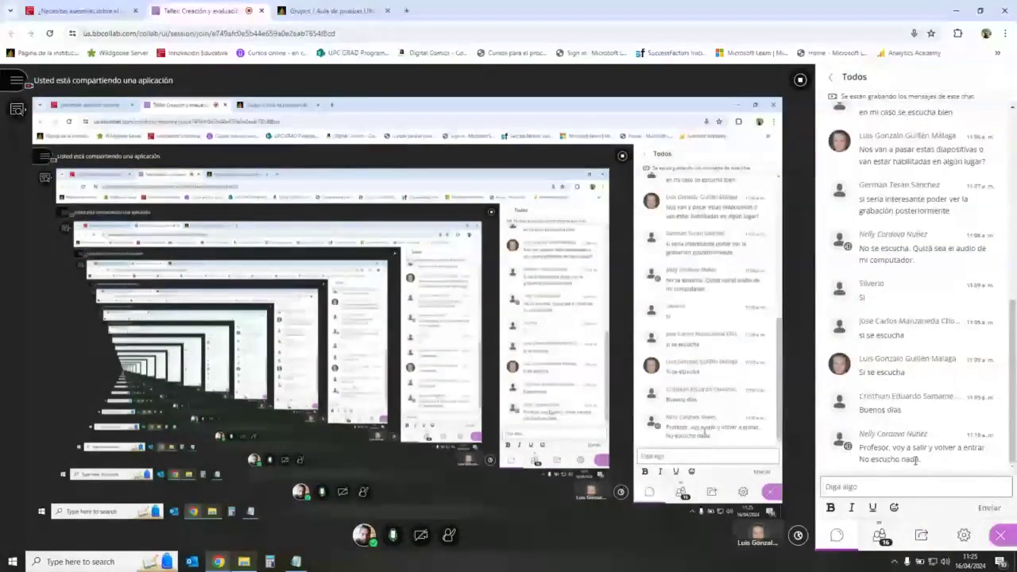
scroll(931, 381, "up", 2)
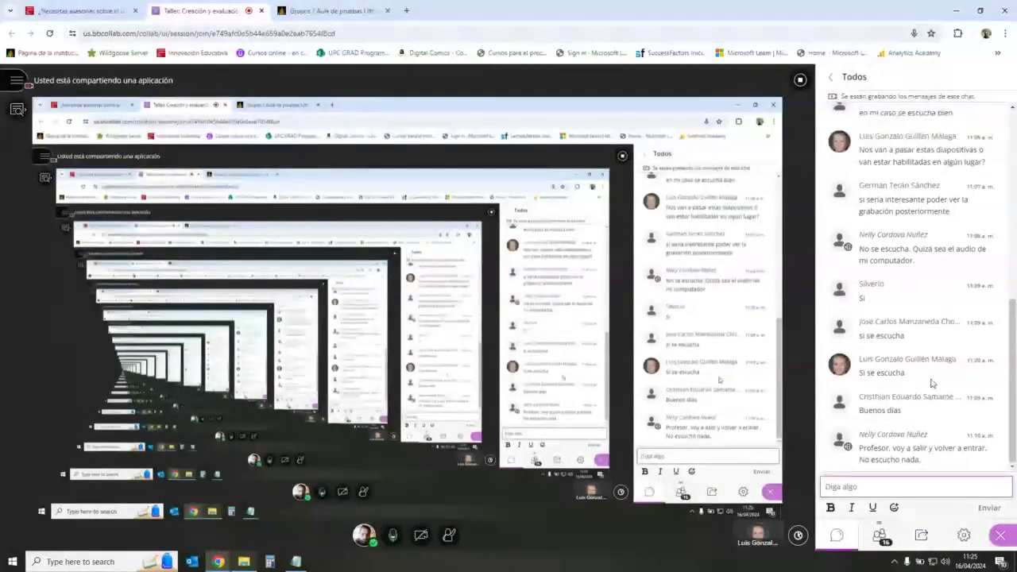
scroll(932, 383, "down", 2)
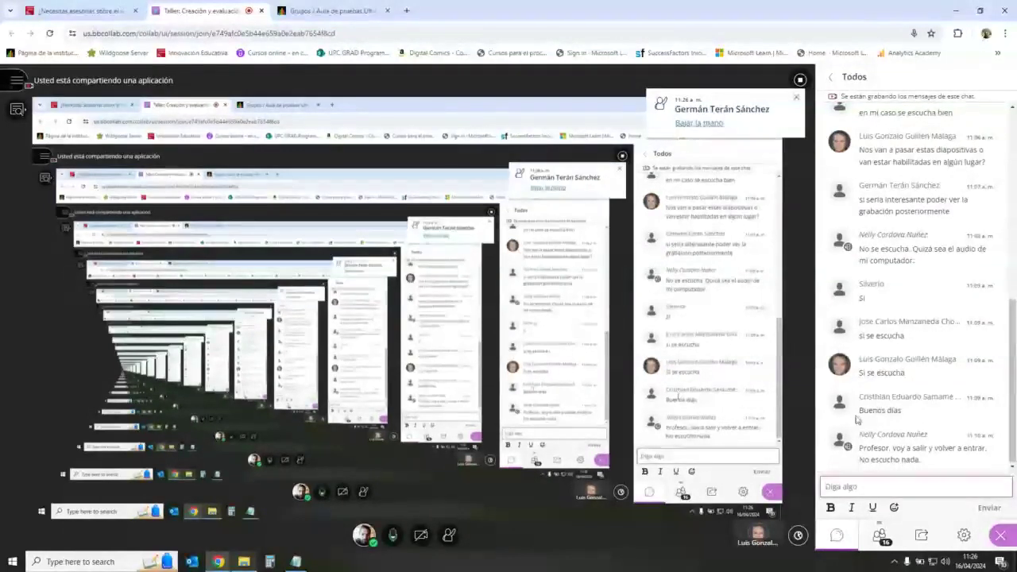
left_click(352, 5)
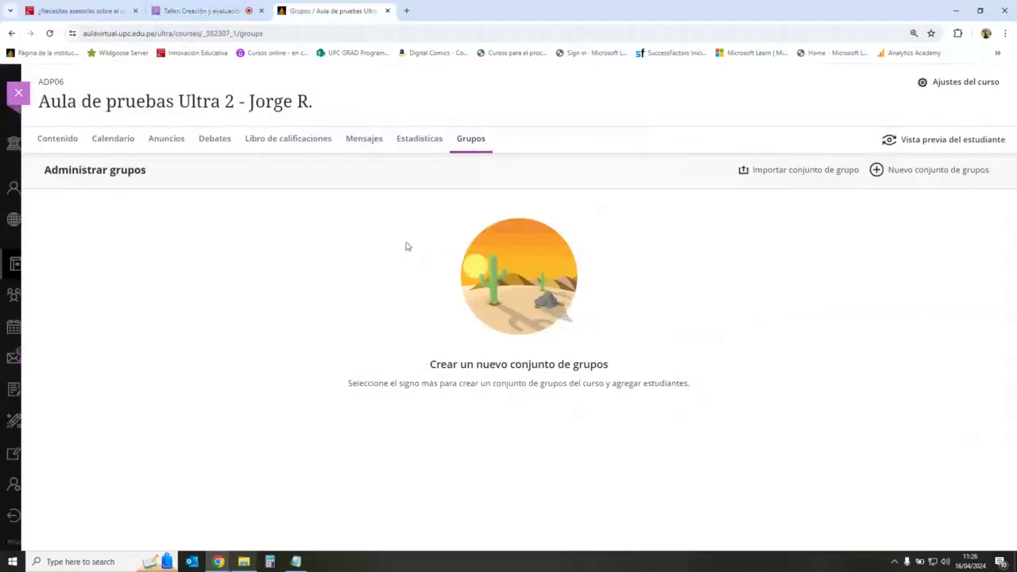
- Return to the course content, expand Semana 1 and review the debates listed in Debates de la semana
left_click(53, 144)
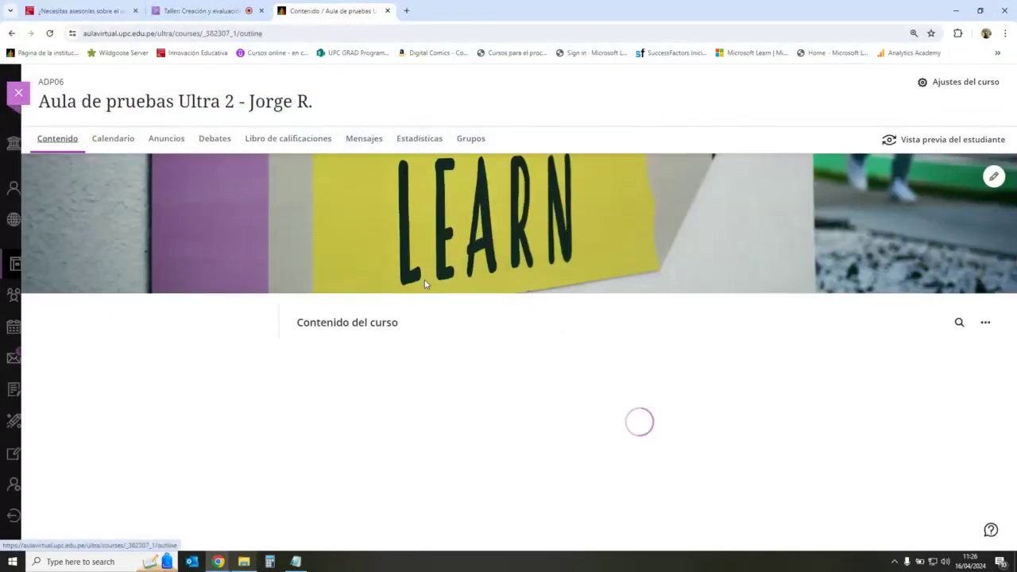
scroll(583, 357, "down", 1)
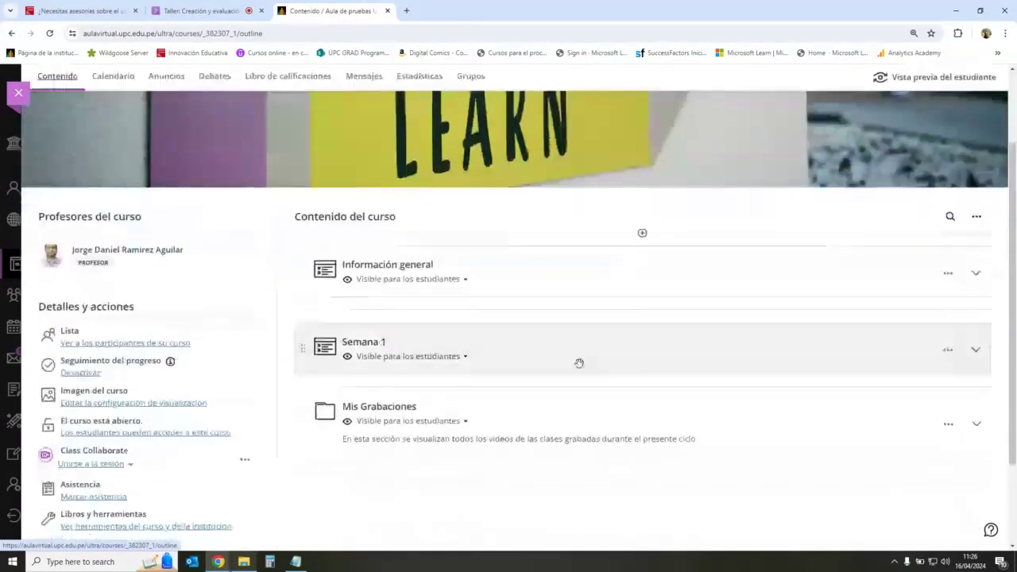
left_click(975, 357)
scroll(739, 336, "down", 1)
left_click(740, 367)
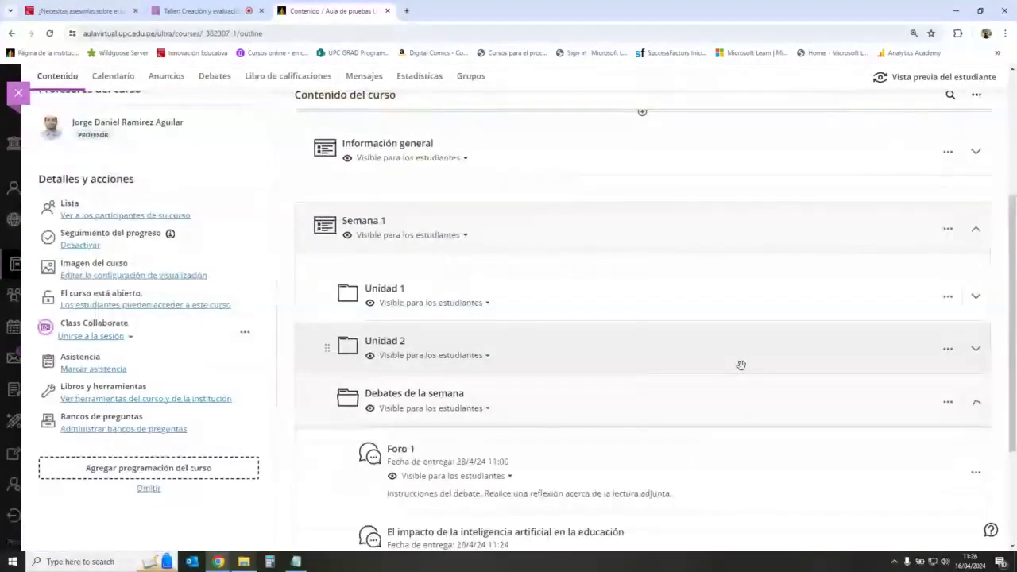
scroll(743, 372, "down", 1)
scroll(743, 372, "down", 2)
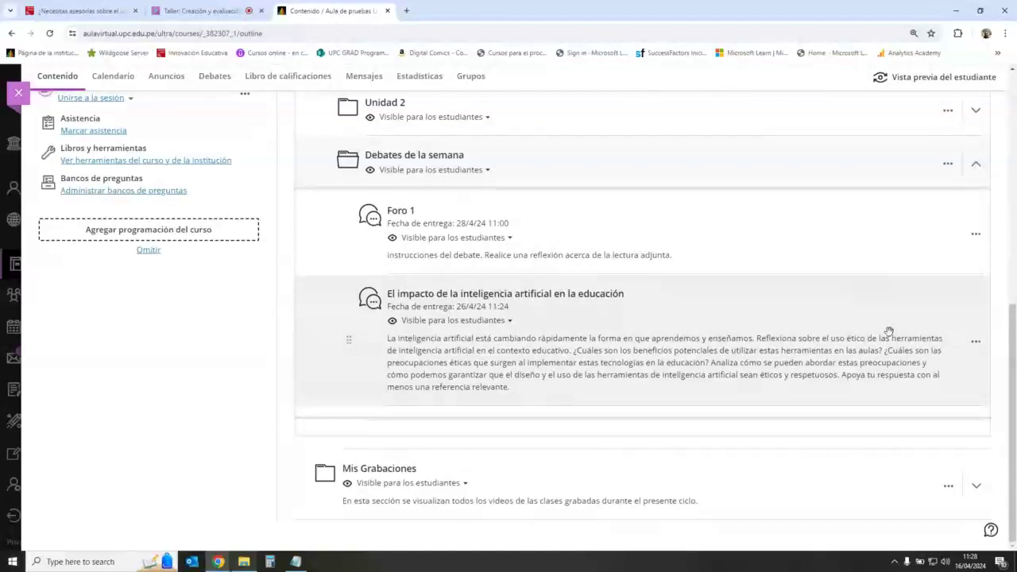
scroll(889, 332, "up", 2)
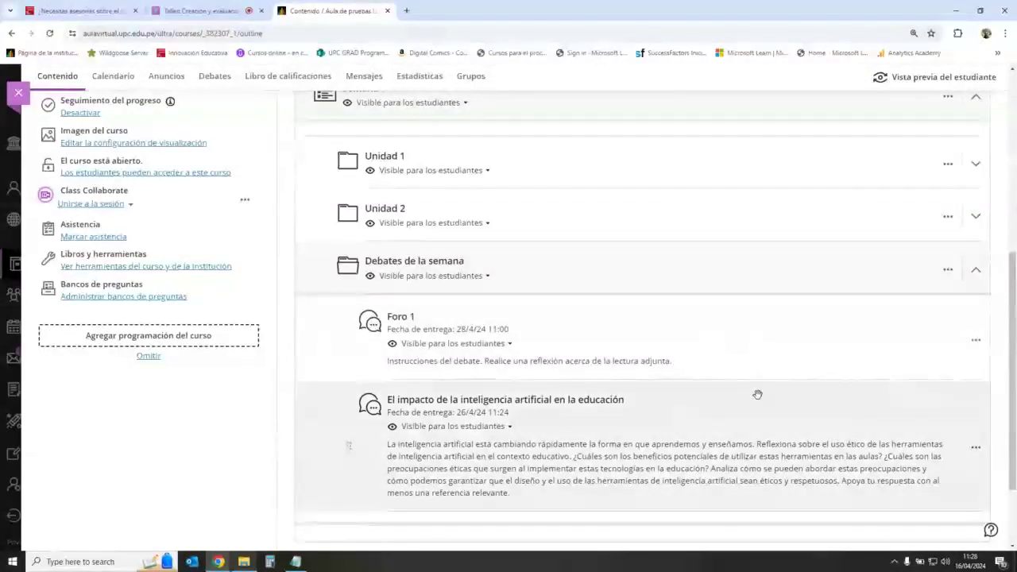
mouse_move(760, 389)
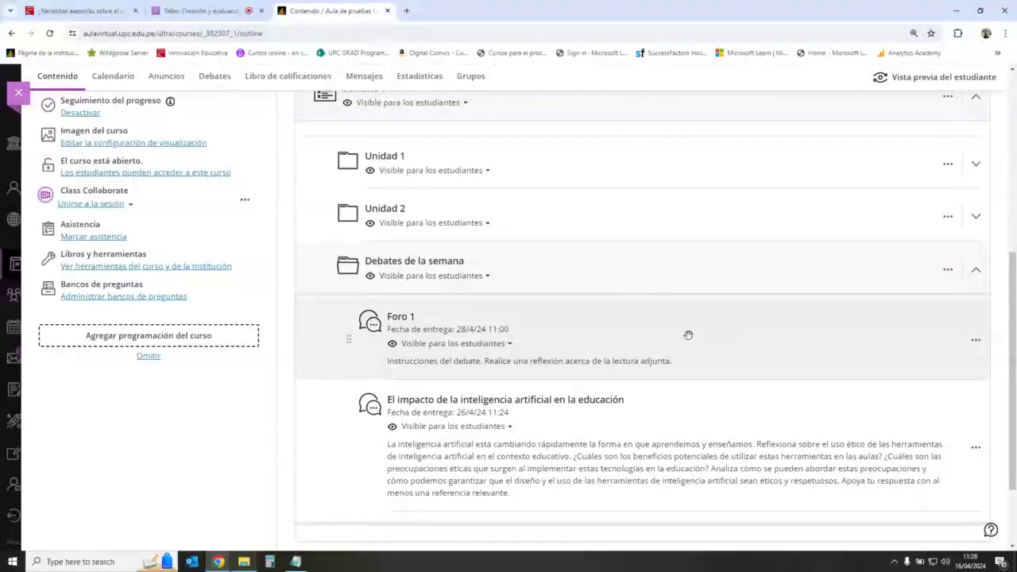
scroll(688, 335, "down", 1)
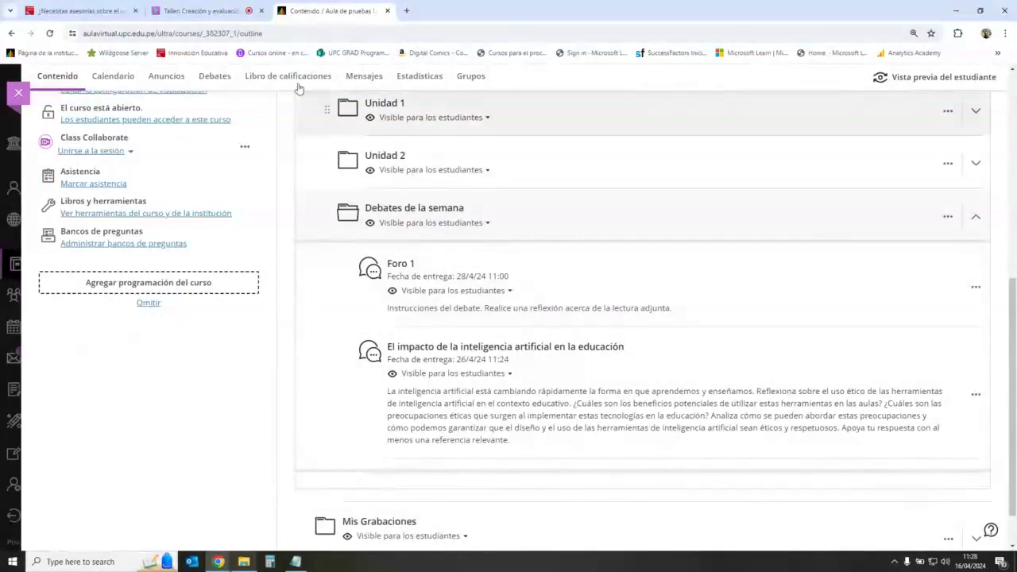
- Check the Collaborate session's chat once more, and return to the course to open its Grupos page
left_click(199, 10)
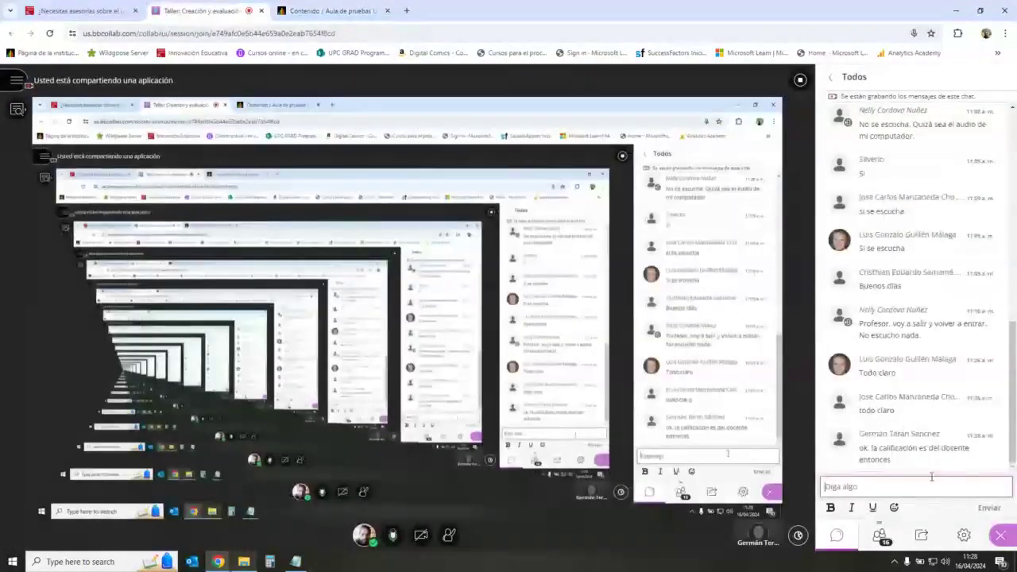
left_click(334, 10)
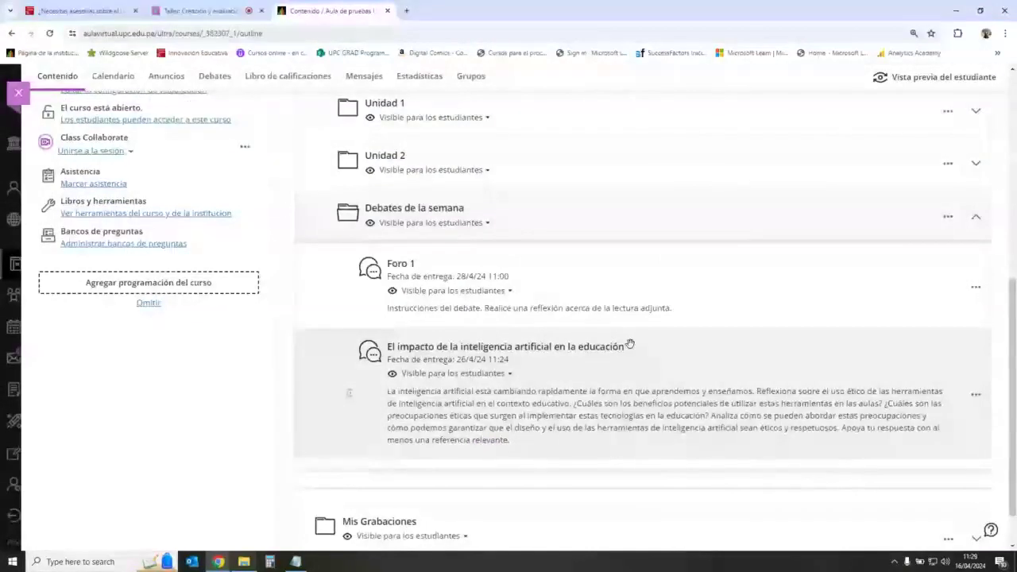
scroll(629, 343, "up", 5)
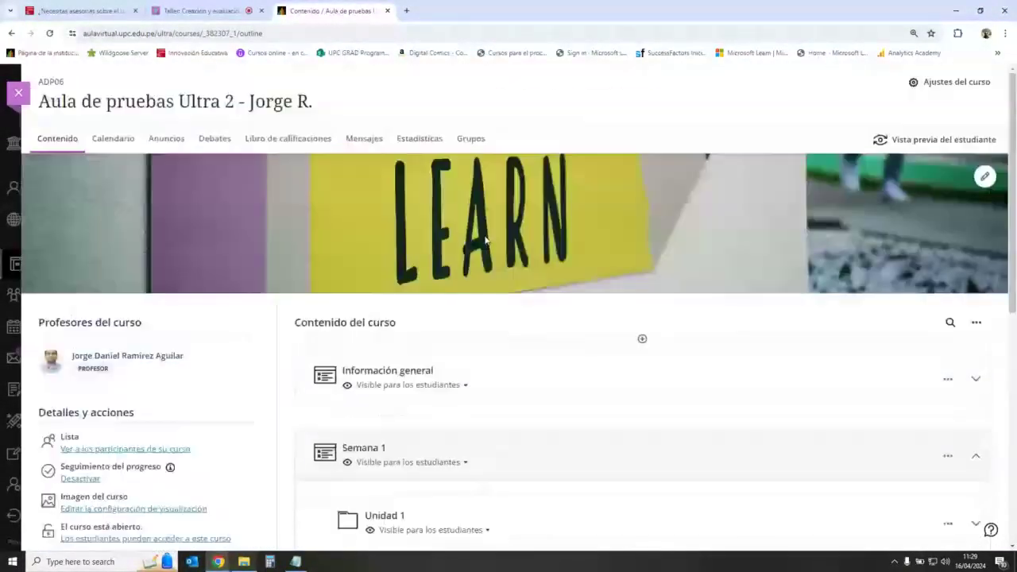
left_click(471, 138)
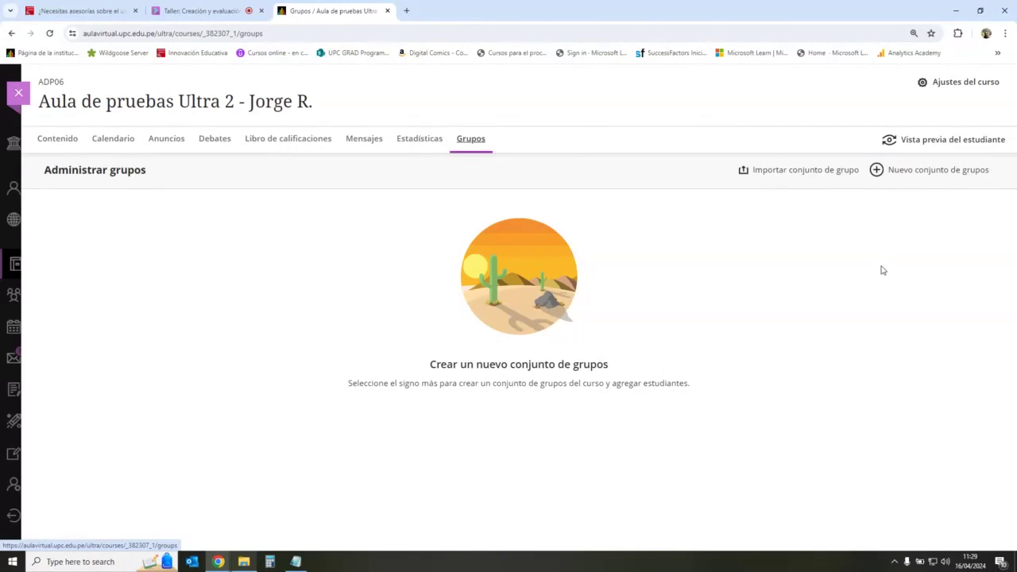
left_click(878, 172)
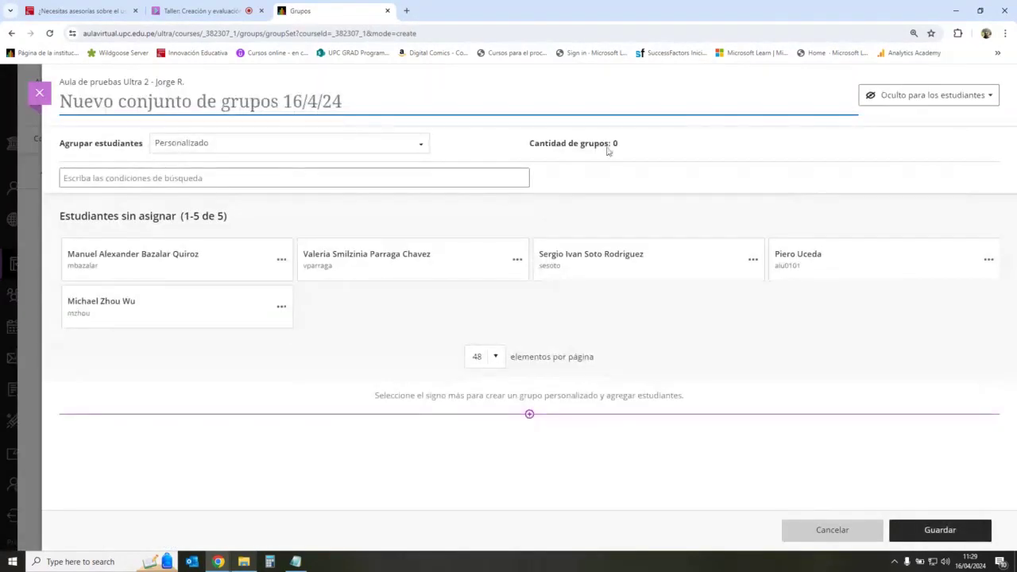
left_click(39, 93)
left_click(601, 242)
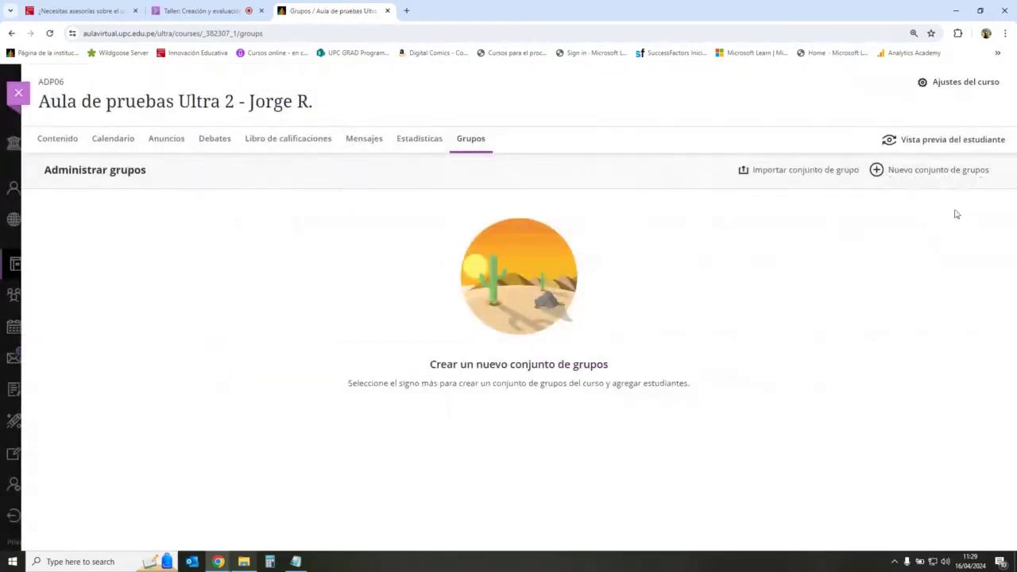
- Start a new group set and name it Grupos para debates
left_click(877, 171)
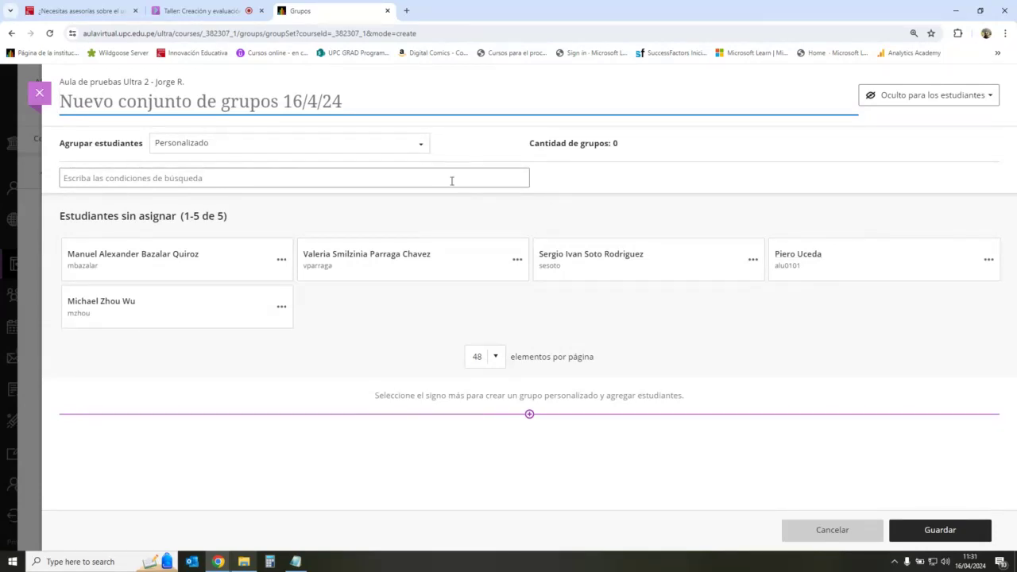
left_click(348, 103)
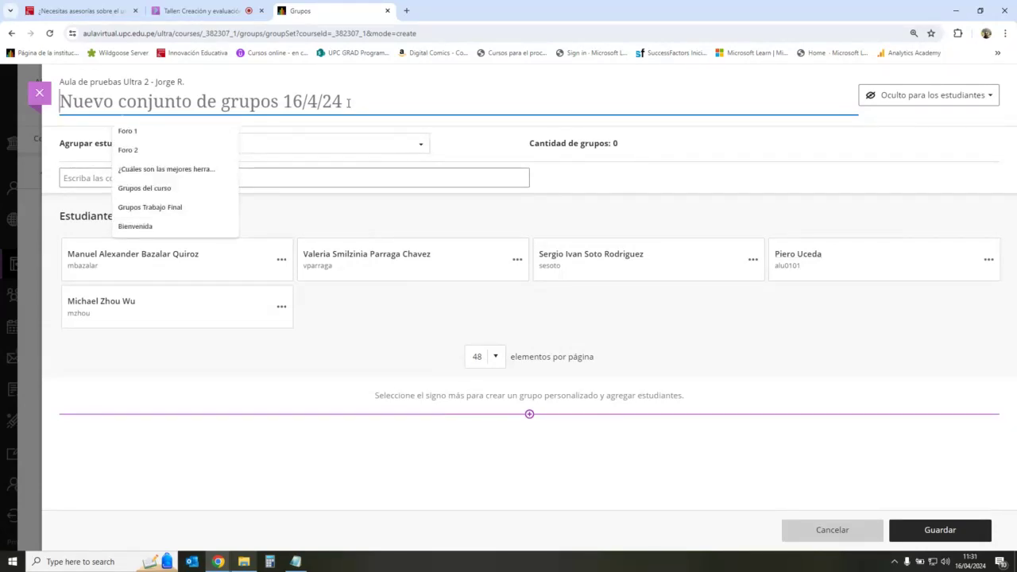
type("Grupo")
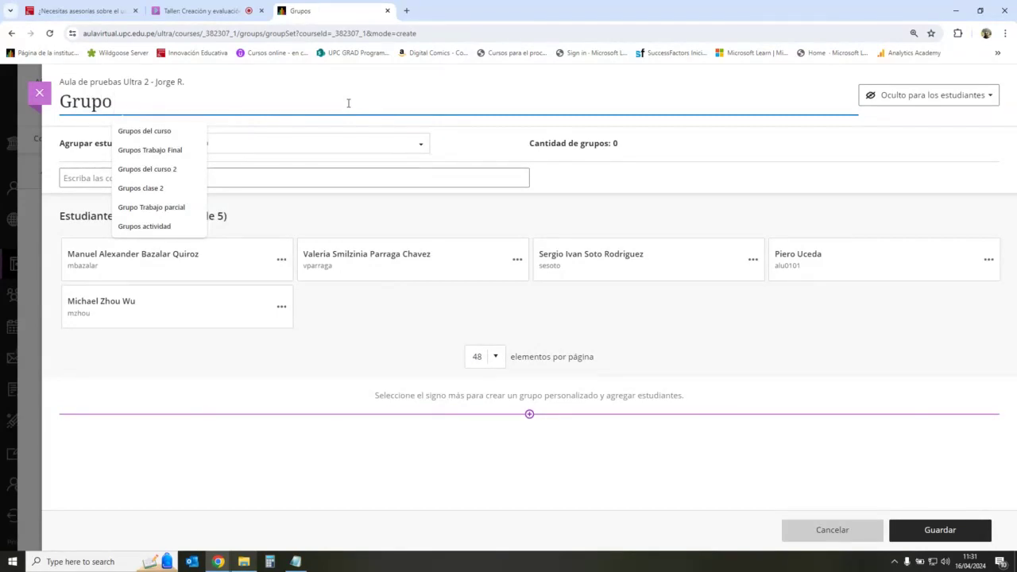
type("s para debates")
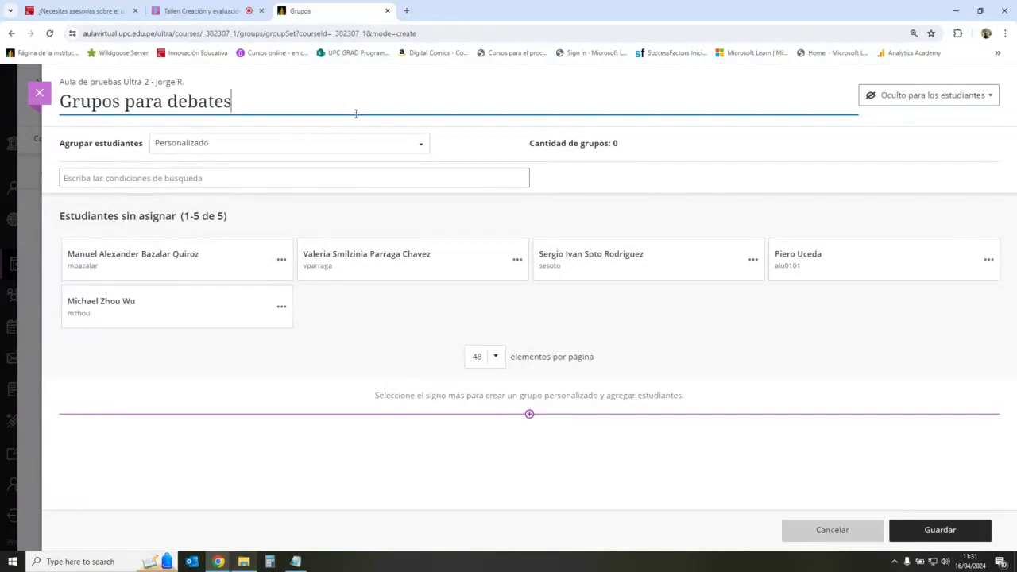
left_click_drag(266, 109, 62, 104)
left_click(270, 105)
left_click(427, 334)
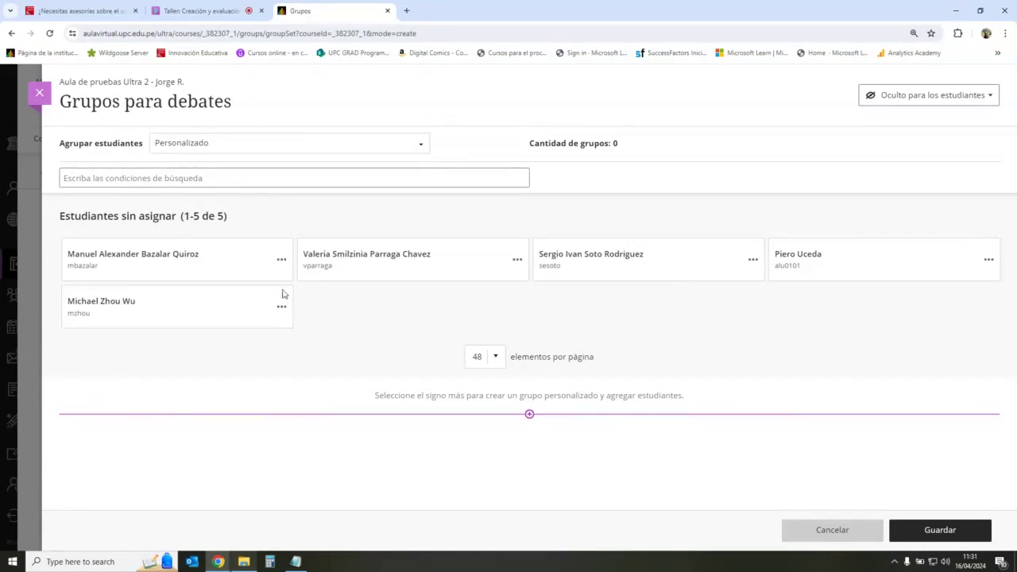
- Add a custom group to the set and rename it Grupo
left_click(530, 415)
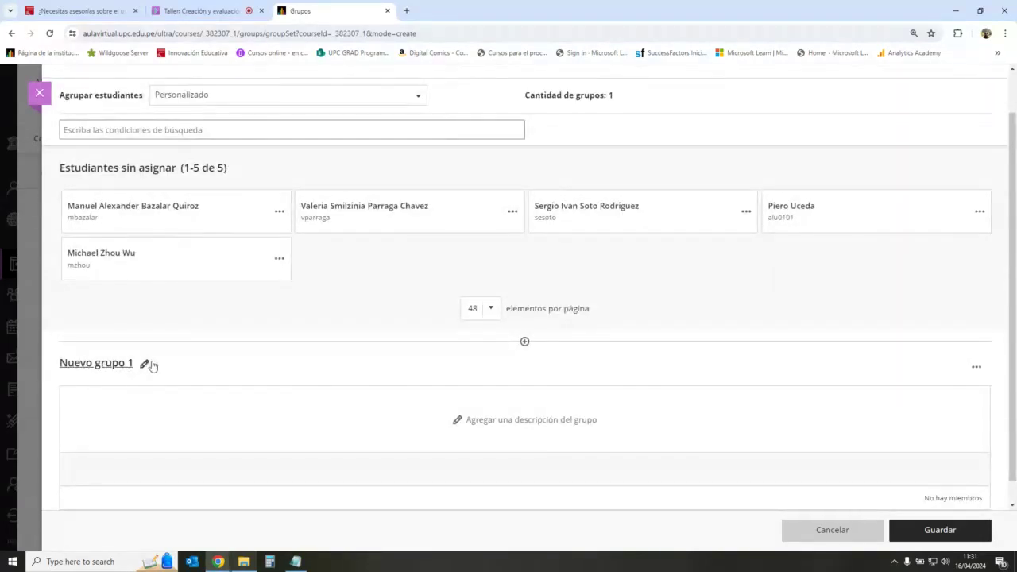
left_click(145, 363)
left_click_drag(152, 363, 63, 361)
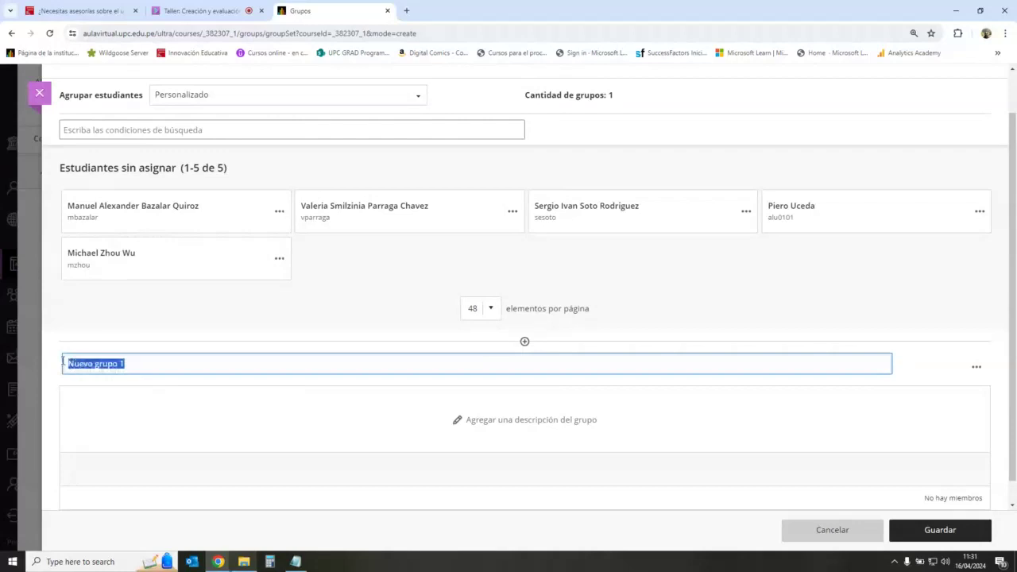
type("Grupo")
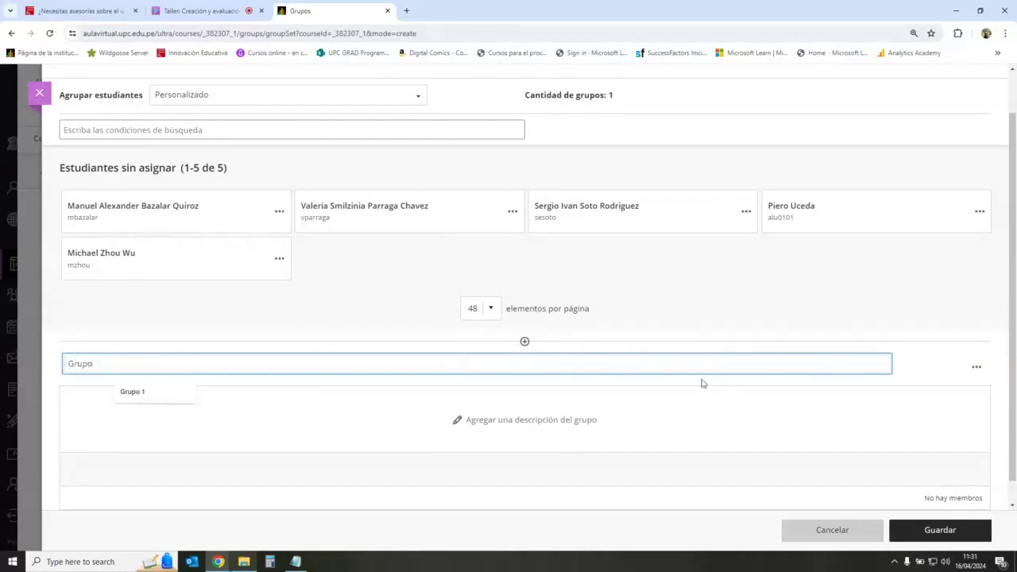
left_click(918, 365)
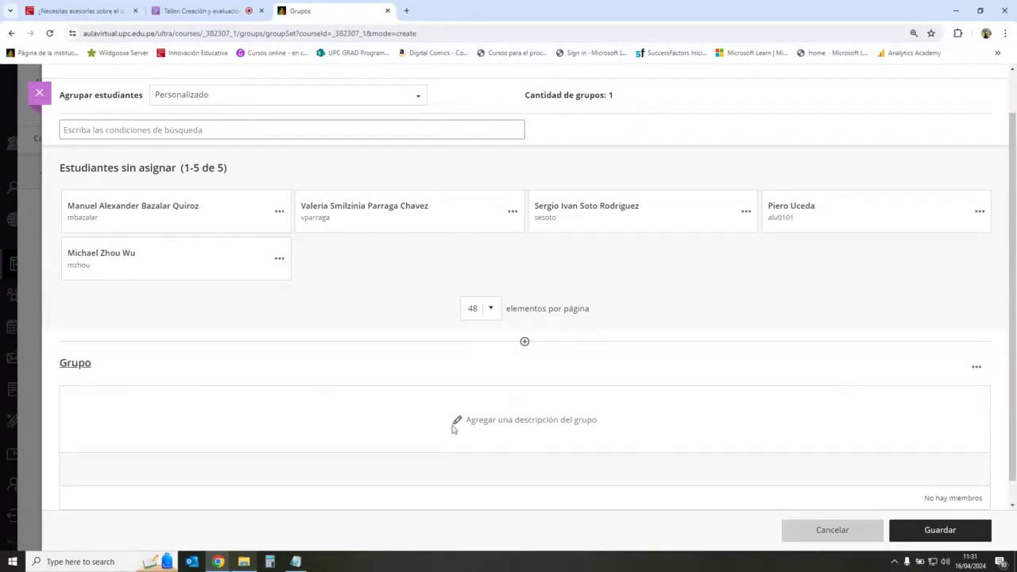
- Rename the custom group in the set as Grupo 1
left_click(102, 363)
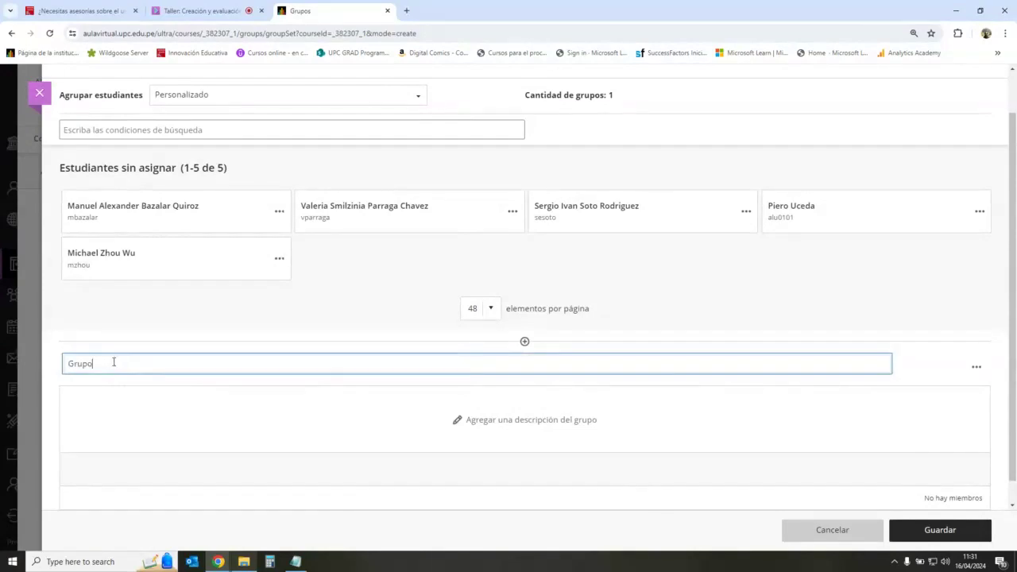
type("1")
left_click(1004, 371)
- Assign the first, third and fifth students in the unassigned list together to Grupo 1
left_click(242, 217)
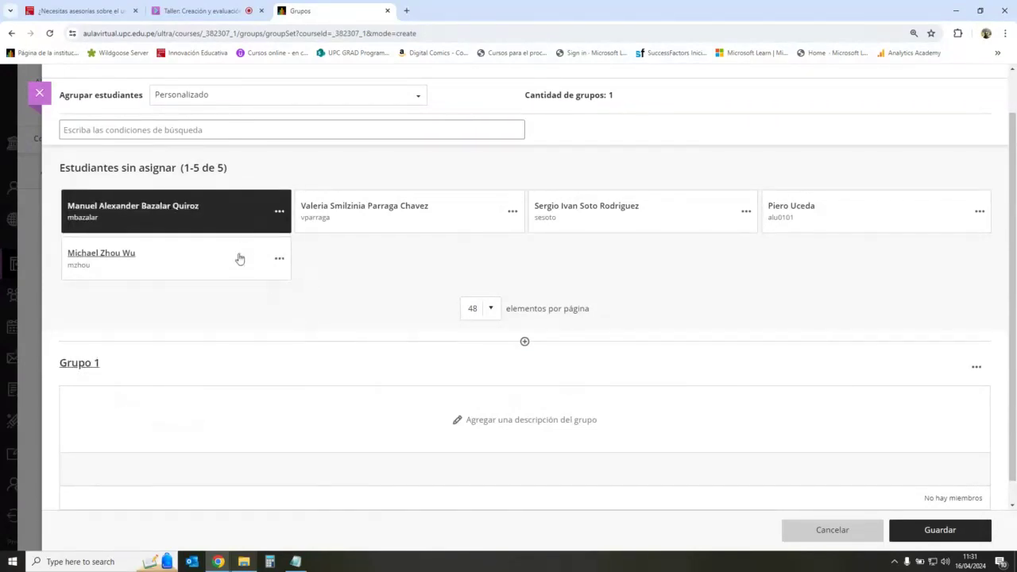
left_click(239, 258)
left_click(622, 223)
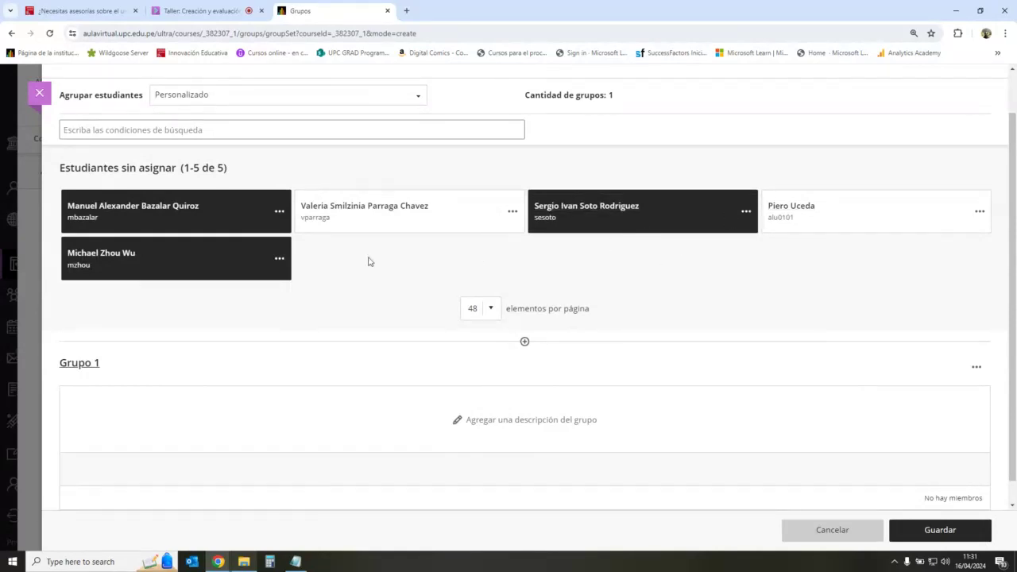
left_click(747, 212)
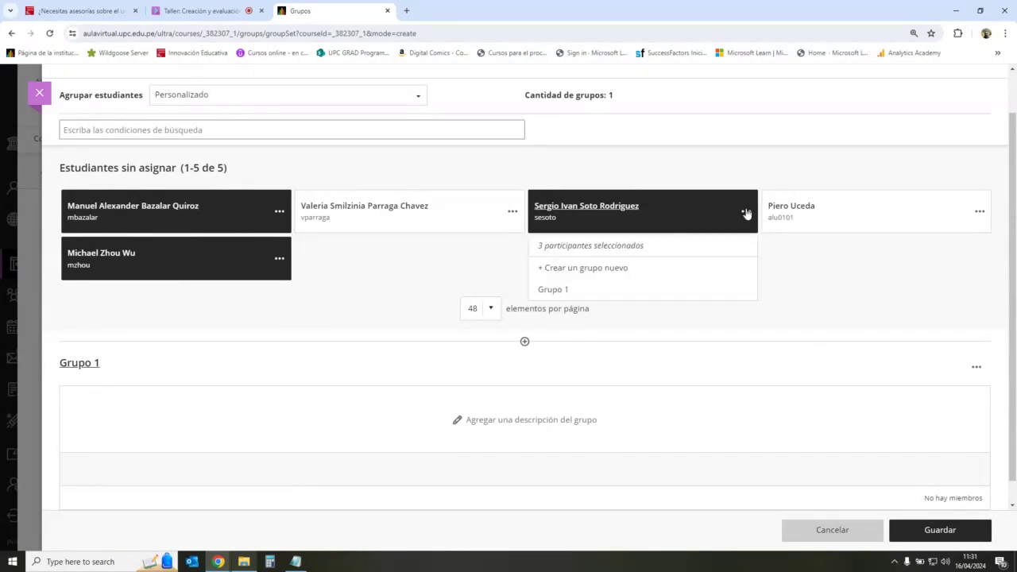
left_click(578, 291)
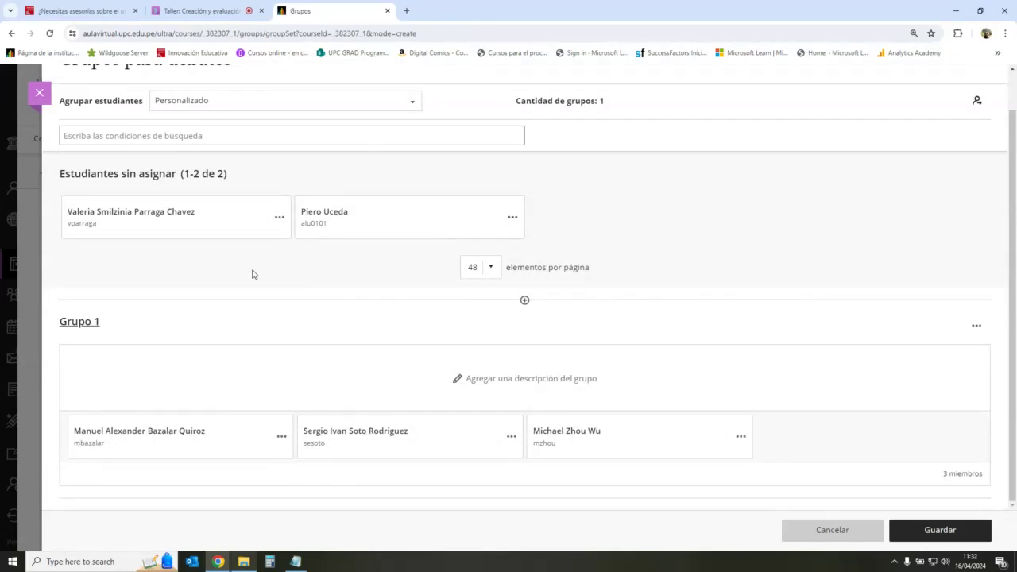
- Select the two remaining unassigned students and place them together in a new group
left_click(241, 227)
left_click(445, 222)
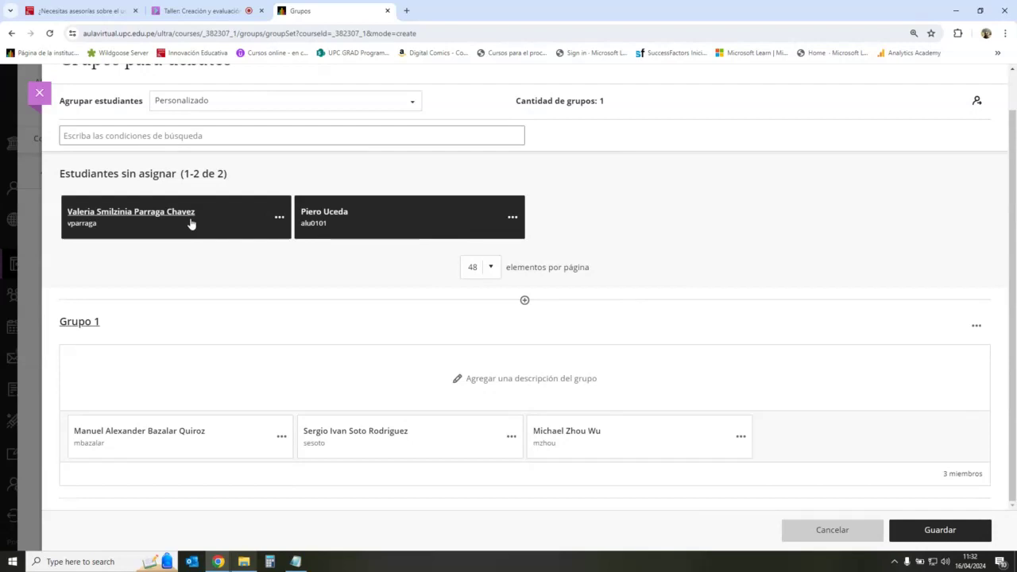
left_click(512, 219)
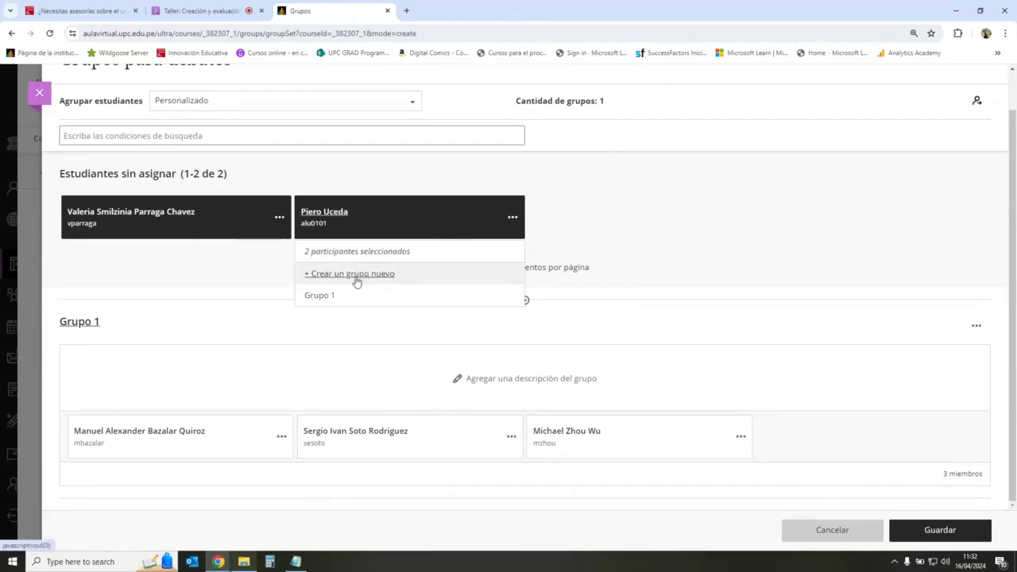
left_click(381, 278)
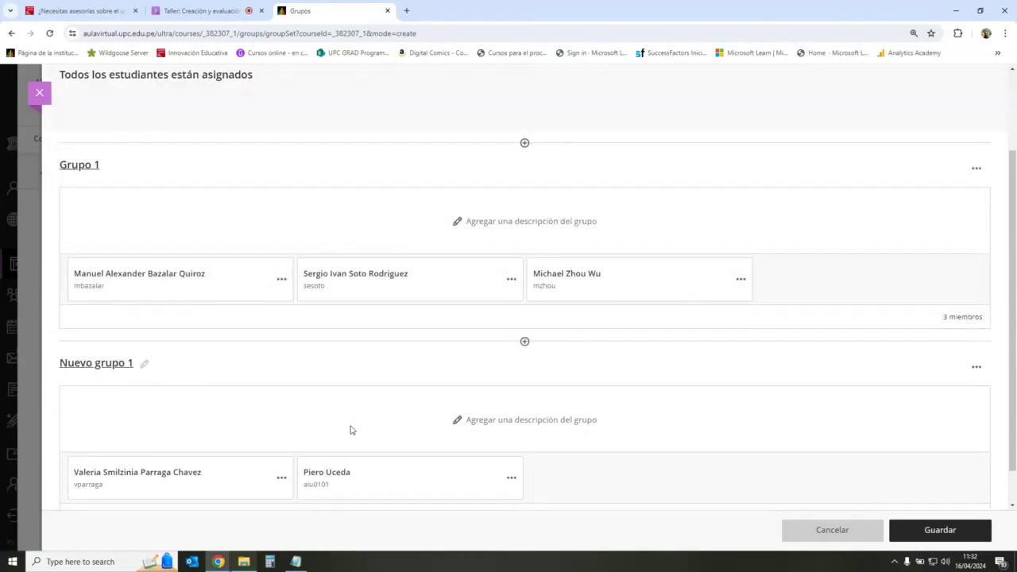
- Rename the second group in the set as Grupo 2
left_click(144, 364)
left_click_drag(148, 361, 68, 361)
type("Grupo")
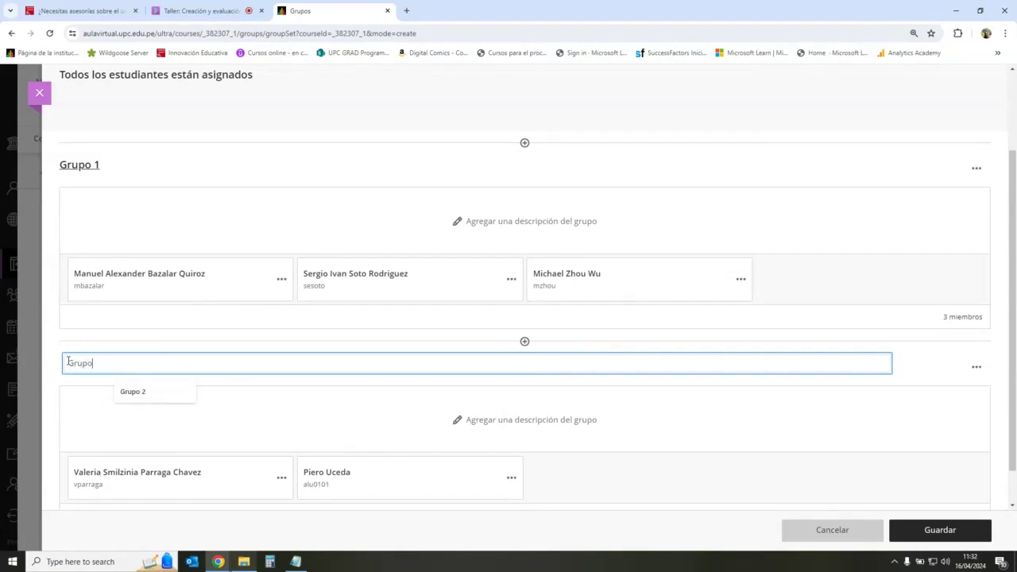
type(" 2")
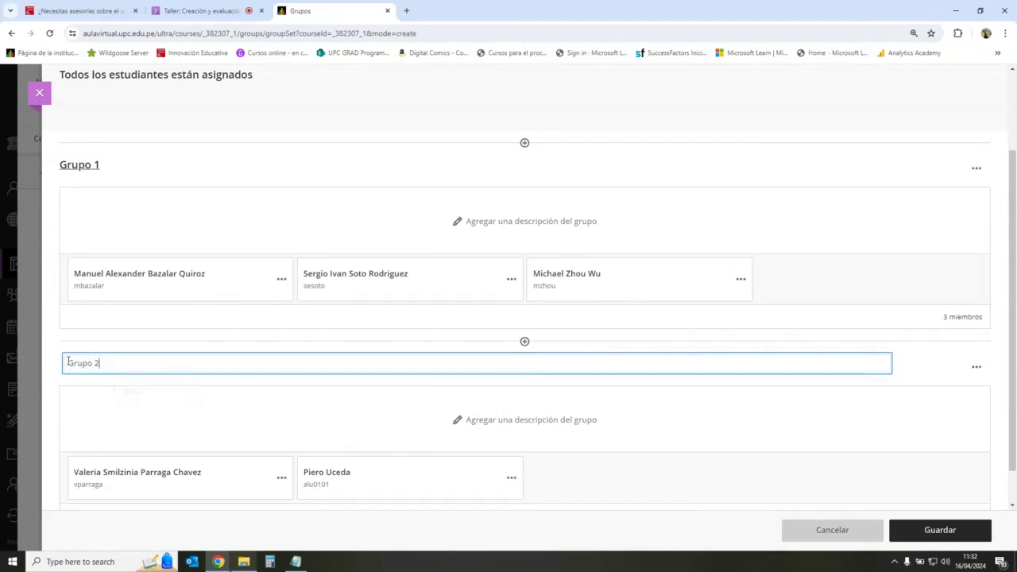
left_click(993, 356)
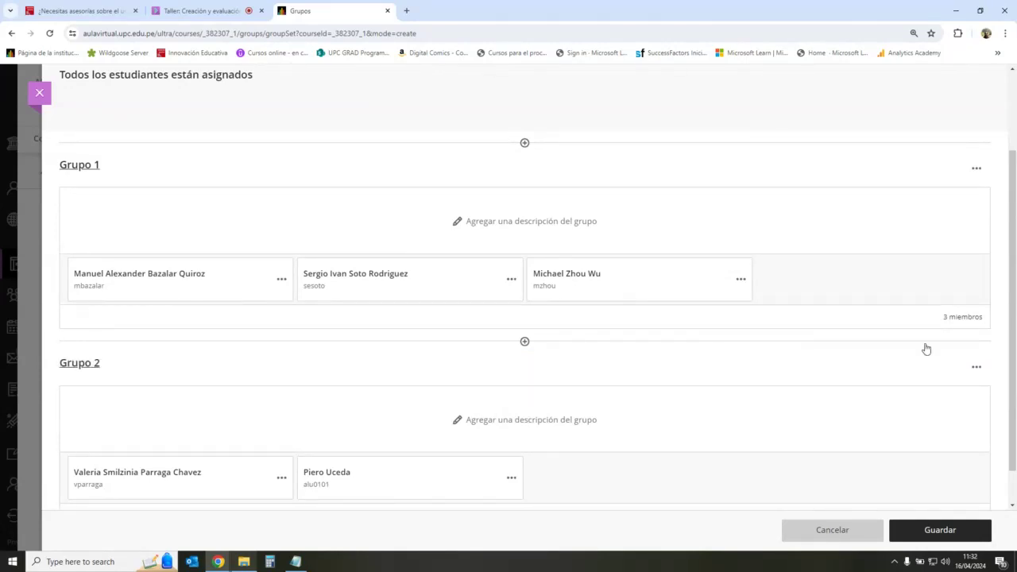
- Save the group set and set Grupos para debates to Visible para los estudiantes
left_click(940, 531)
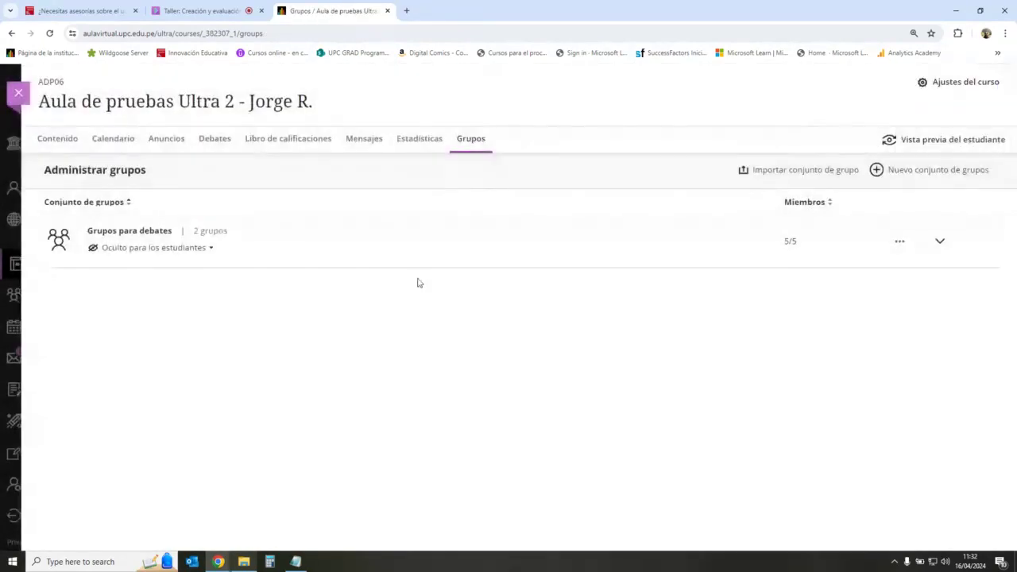
left_click(162, 248)
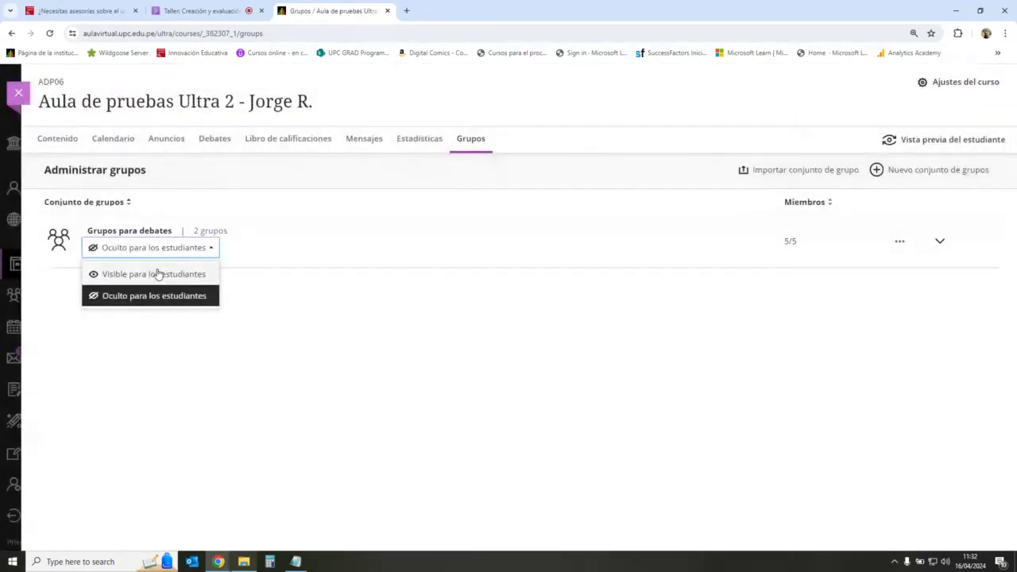
left_click(159, 275)
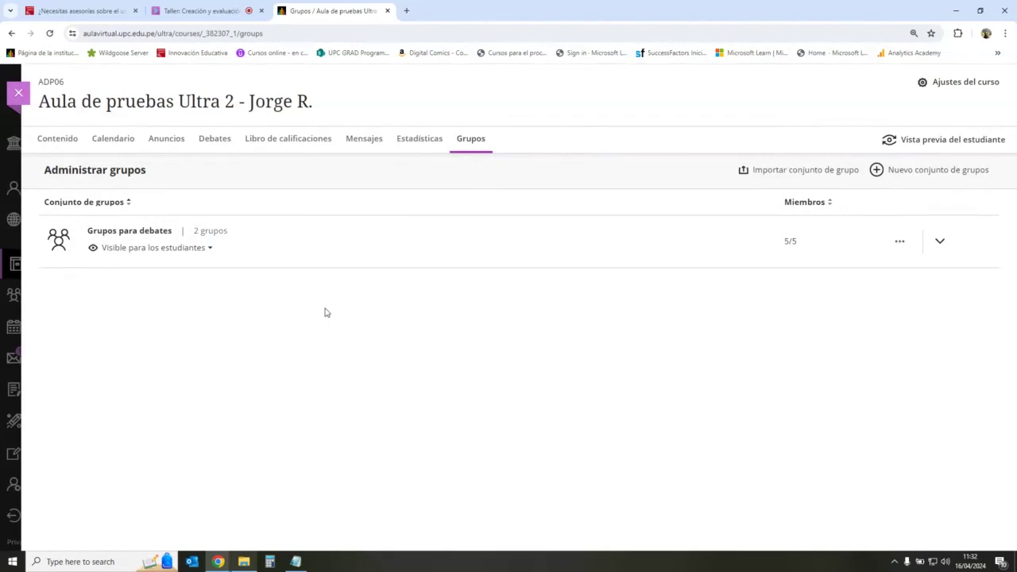
- Return to the course content, expand Semana 1 and look through both debates in Debates de la semana
left_click(56, 140)
scroll(575, 325, "down", 3)
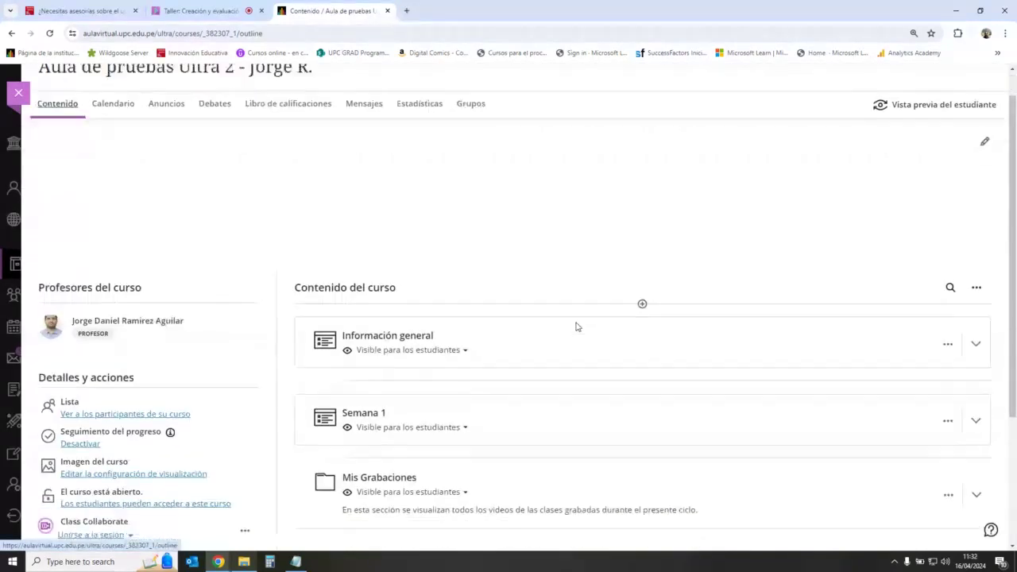
left_click(699, 242)
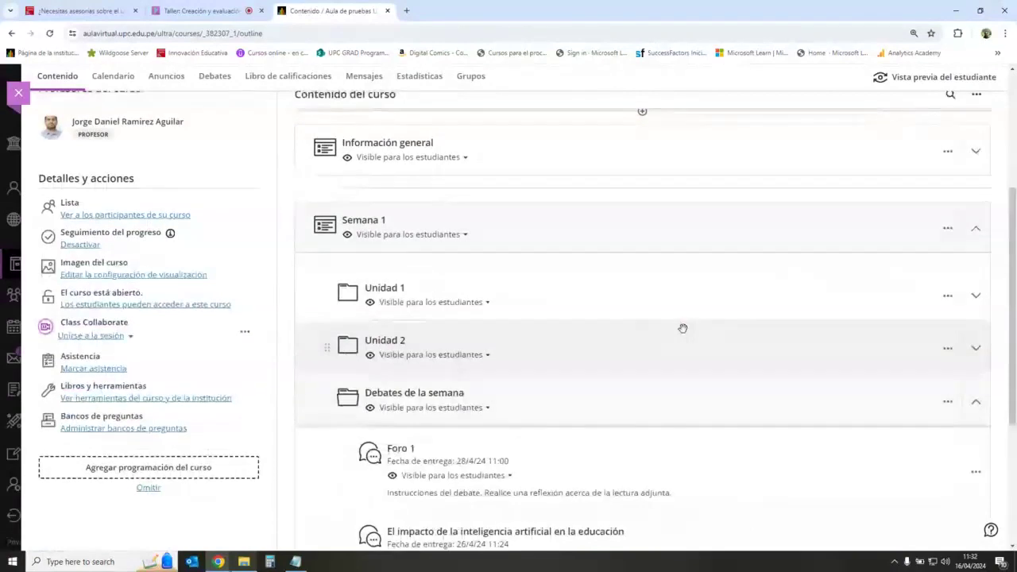
scroll(681, 329, "down", 3)
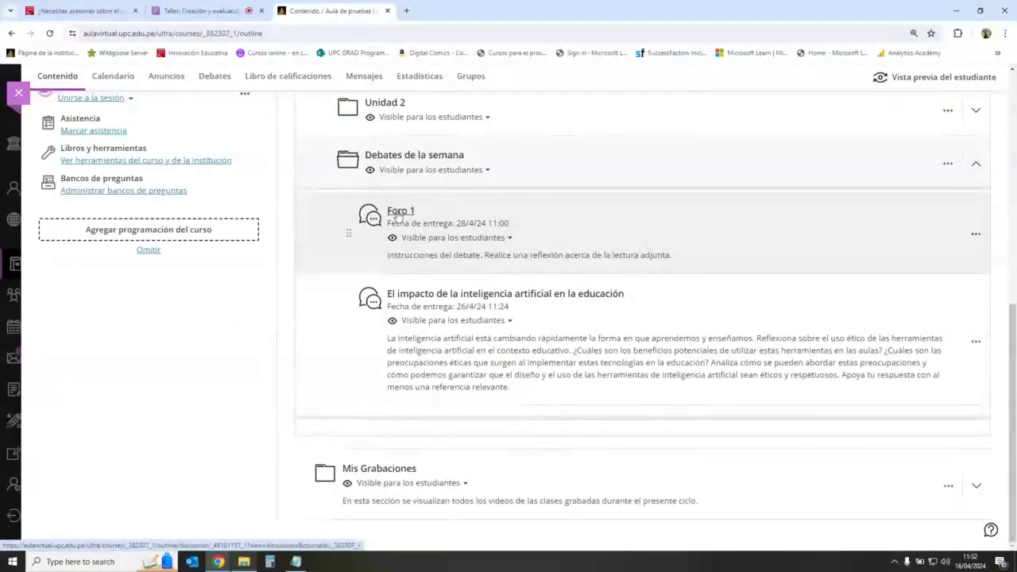
left_click(565, 302)
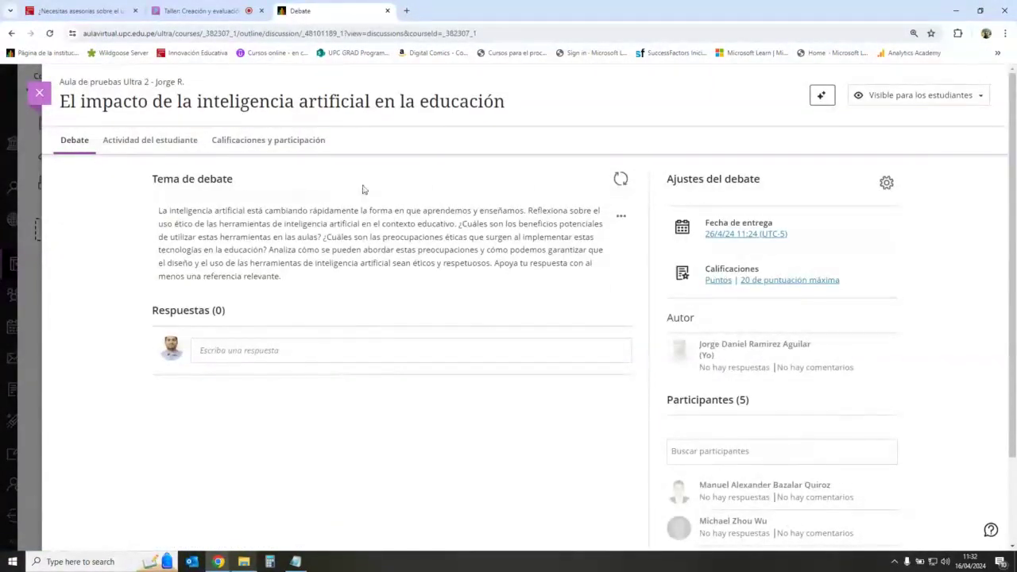
left_click(39, 93)
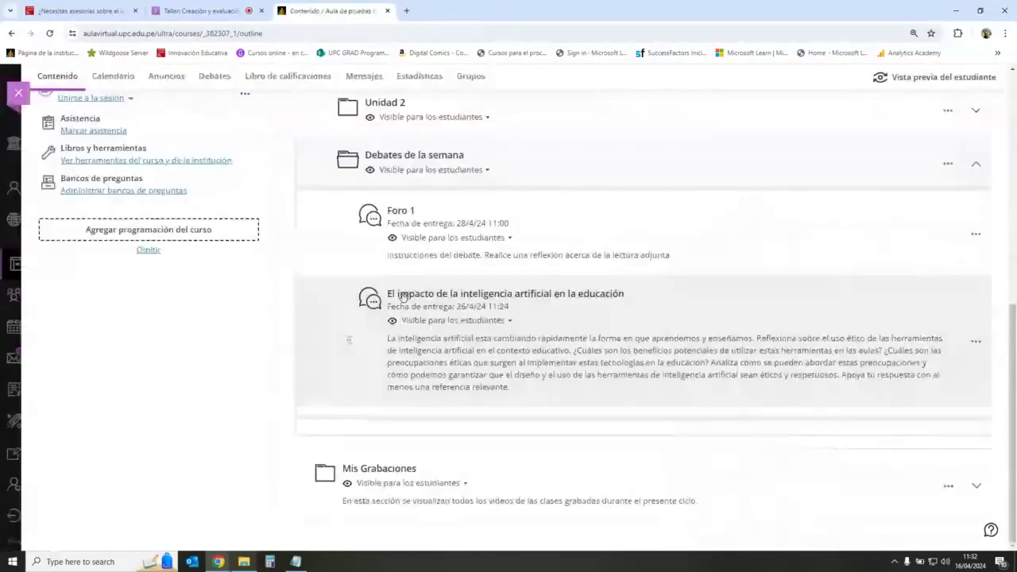
left_click(399, 213)
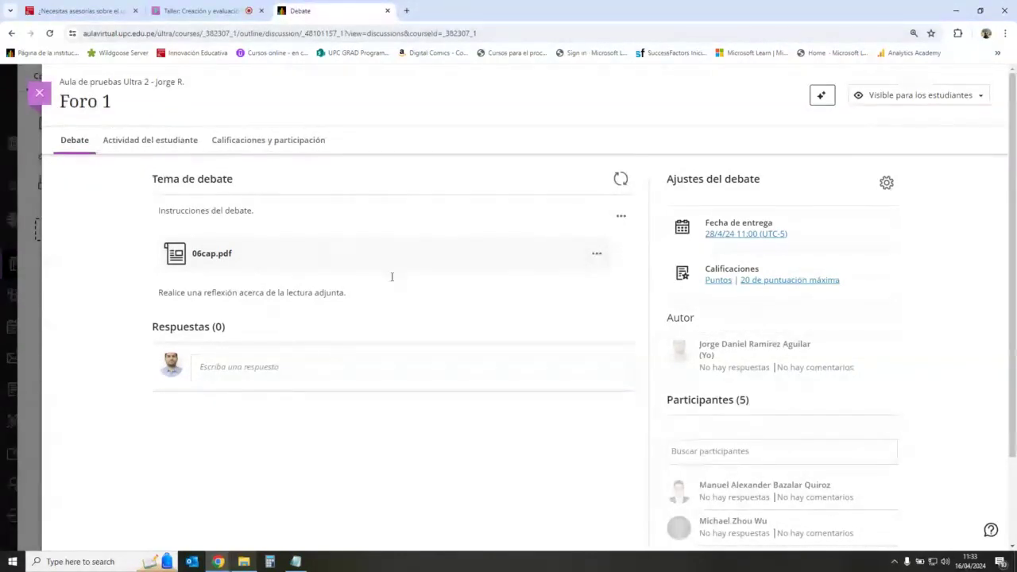
left_click(39, 93)
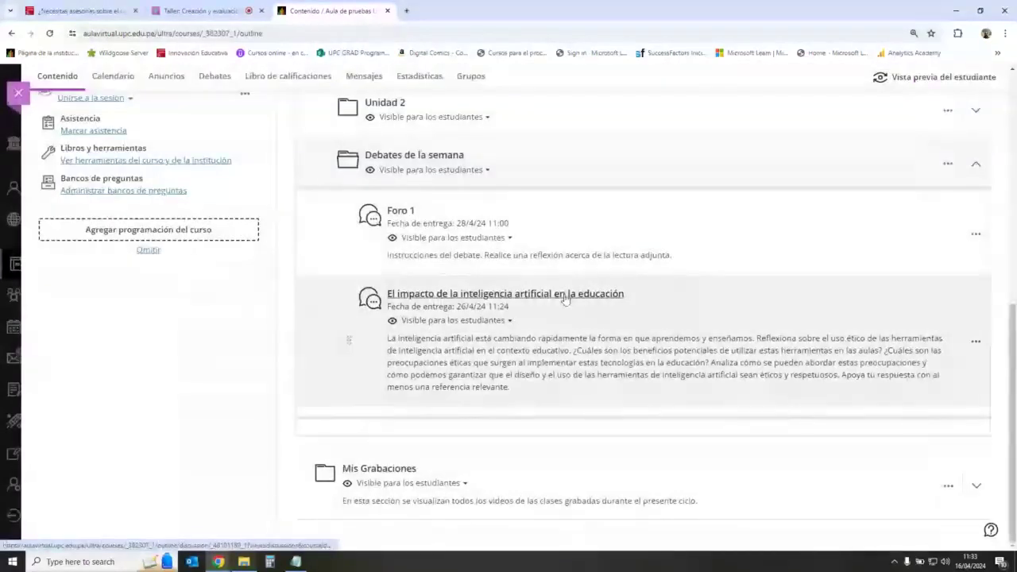
- Open the group assignment in the settings of the debate El impacto de la inteligencia artificial en la educación
left_click(525, 294)
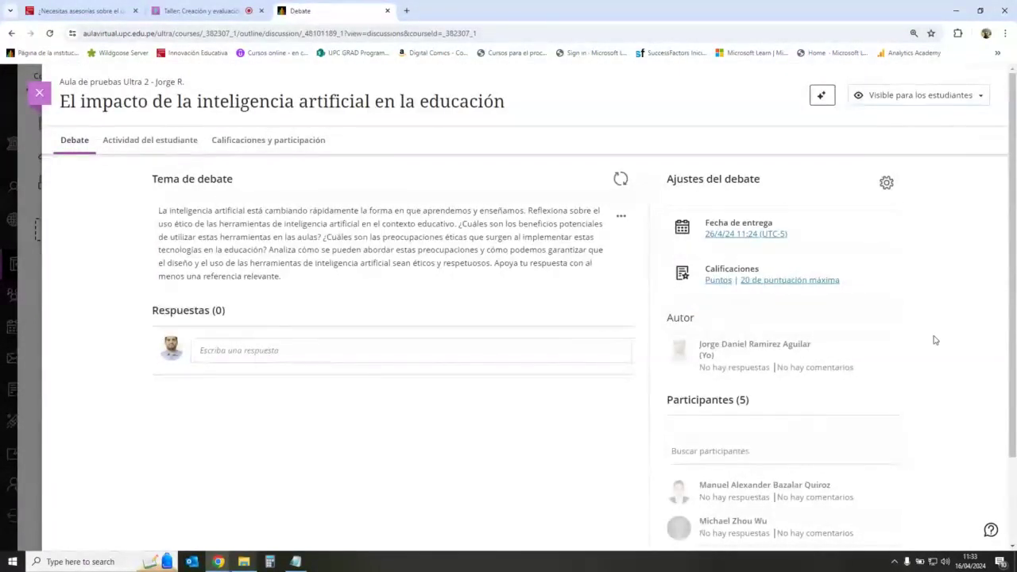
scroll(935, 340, "down", 2)
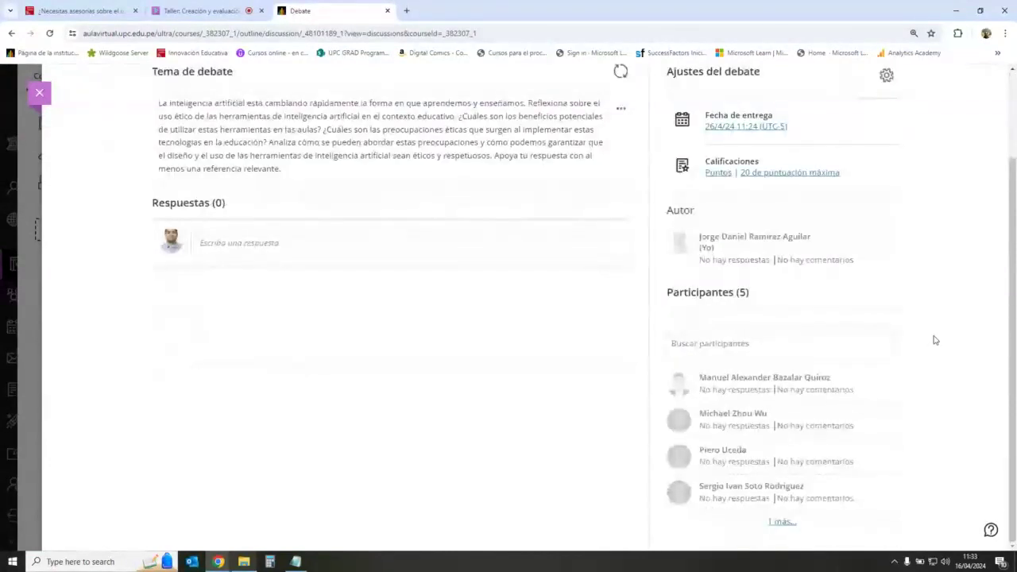
scroll(935, 340, "up", 2)
left_click(886, 181)
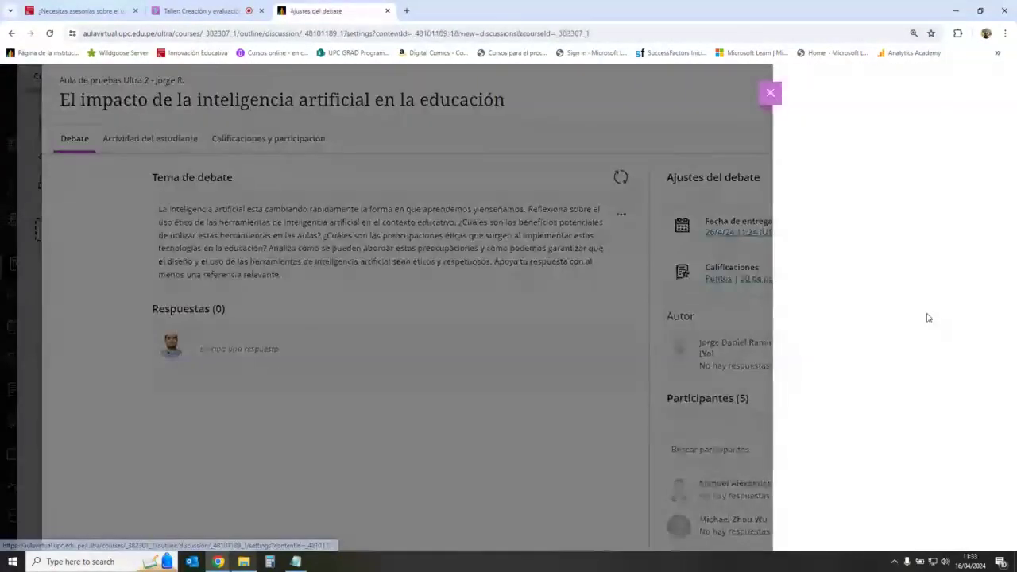
scroll(927, 318, "down", 5)
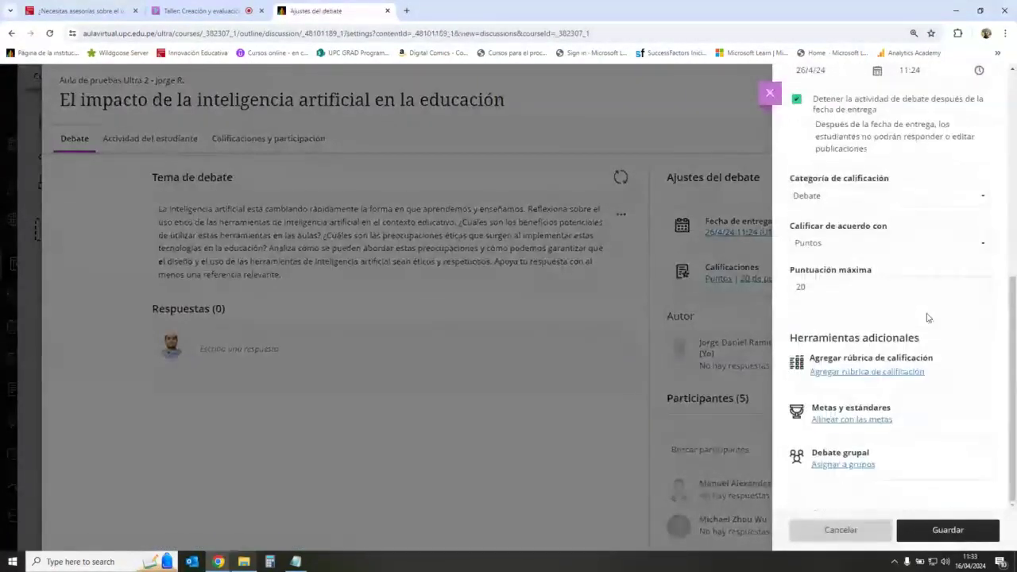
left_click(844, 465)
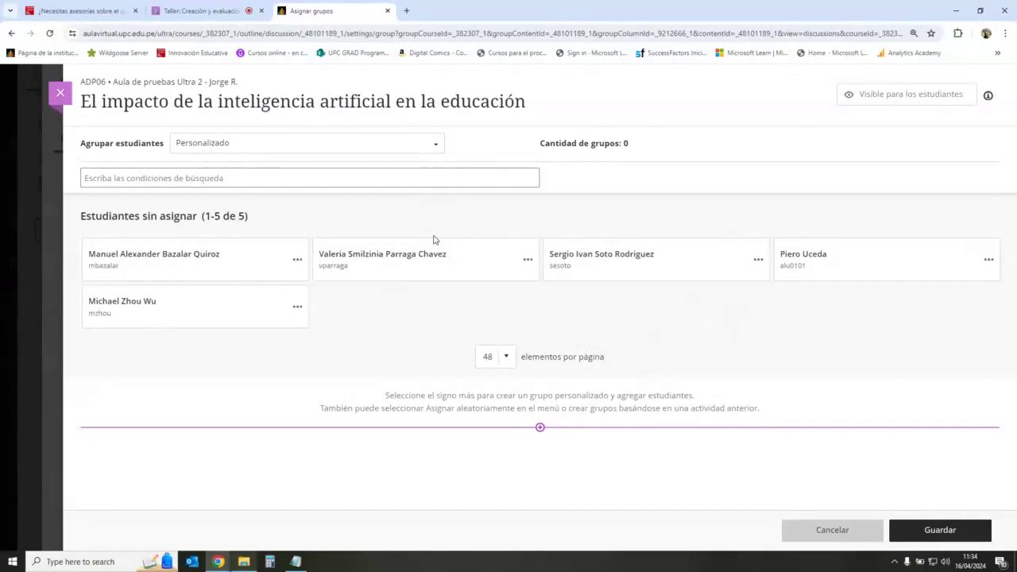
- Assign the debate to the reused group set Grupos para debates, and save the groups and the debate settings
left_click(428, 150)
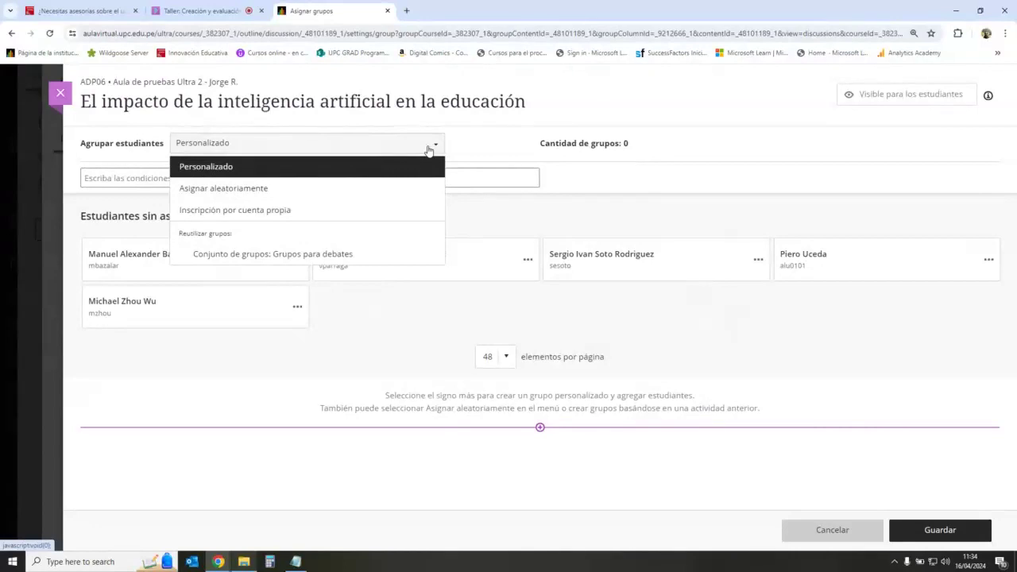
left_click(355, 255)
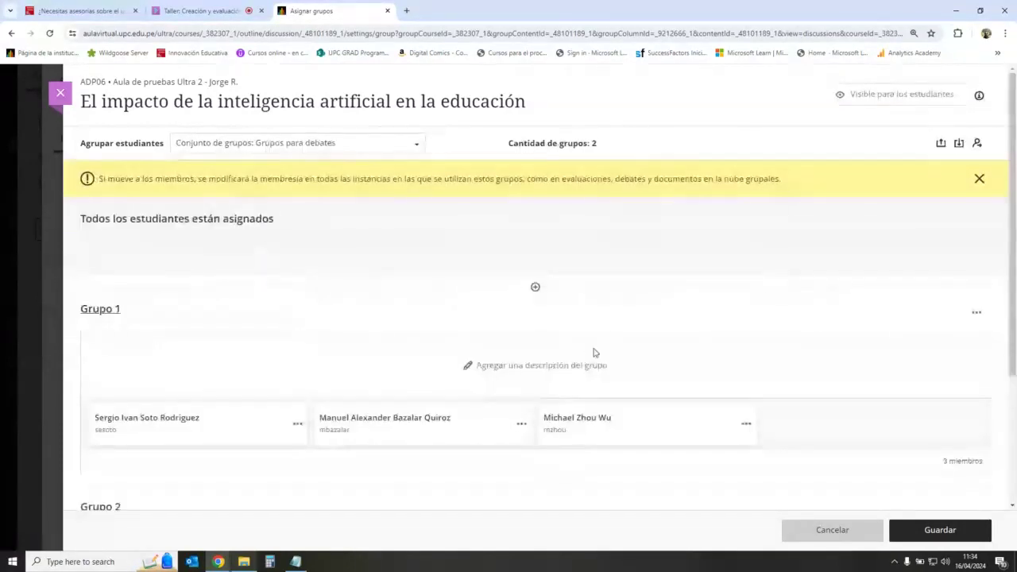
scroll(592, 350, "down", 2)
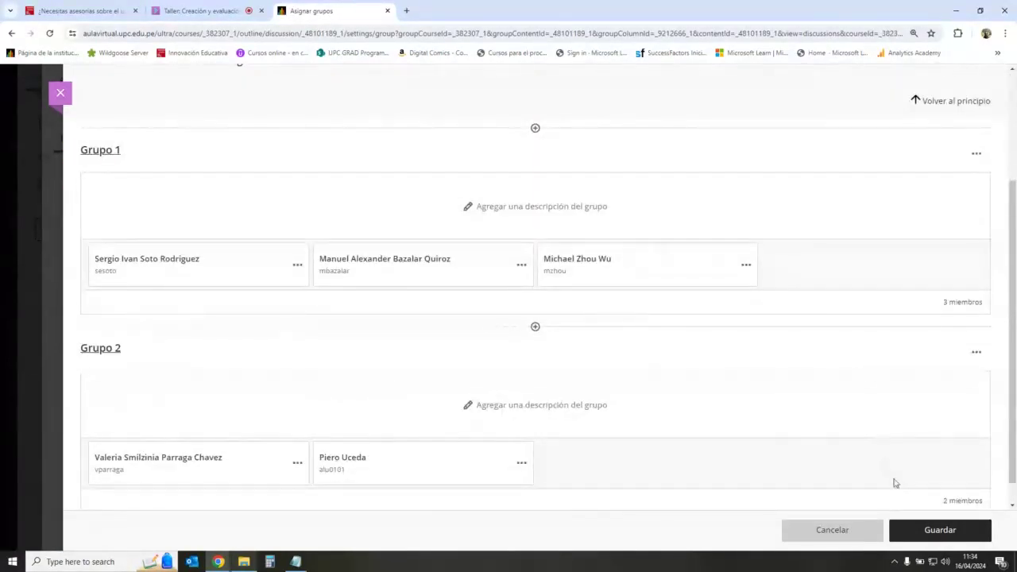
left_click(929, 530)
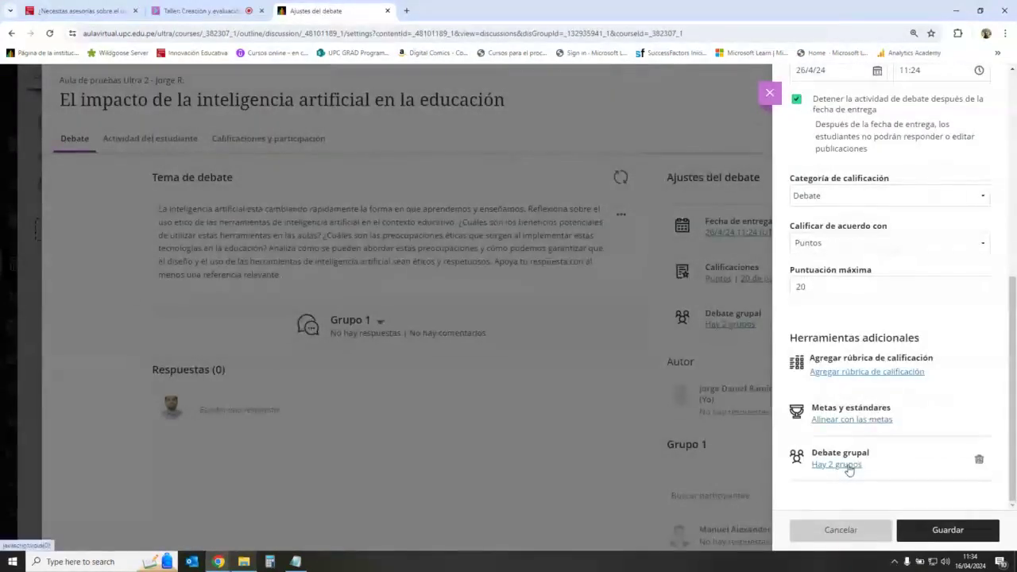
left_click(935, 531)
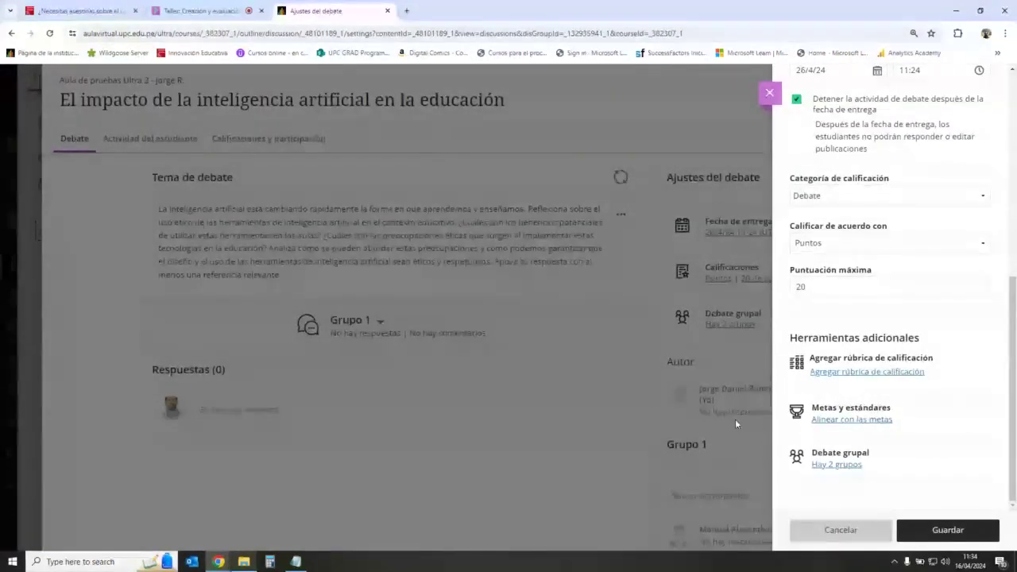
- Review the group debate's page, including the group selector and the participants listed under Grupo 1
scroll(586, 365, "down", 1)
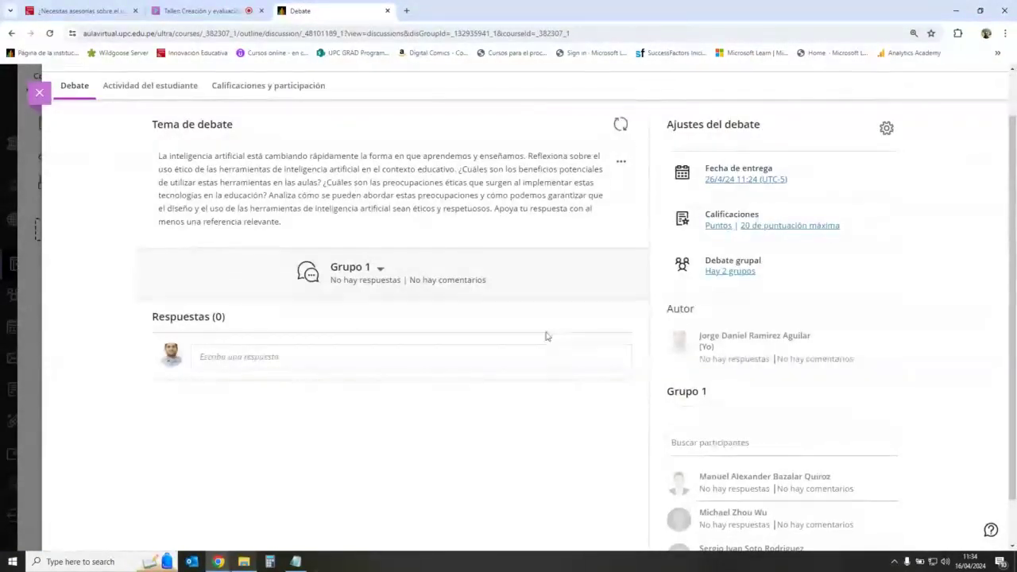
scroll(851, 359, "down", 1)
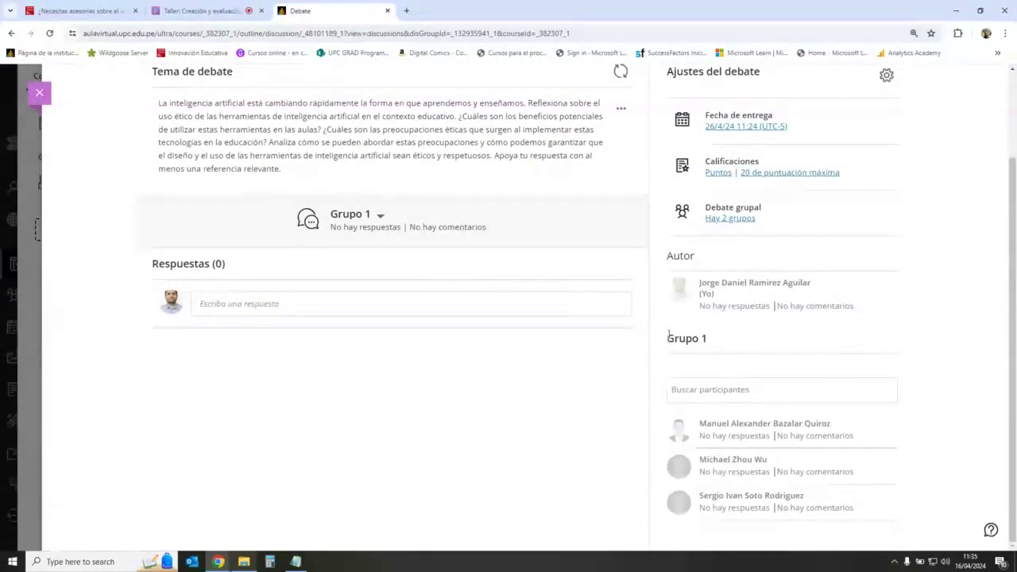
left_click_drag(665, 340, 712, 385)
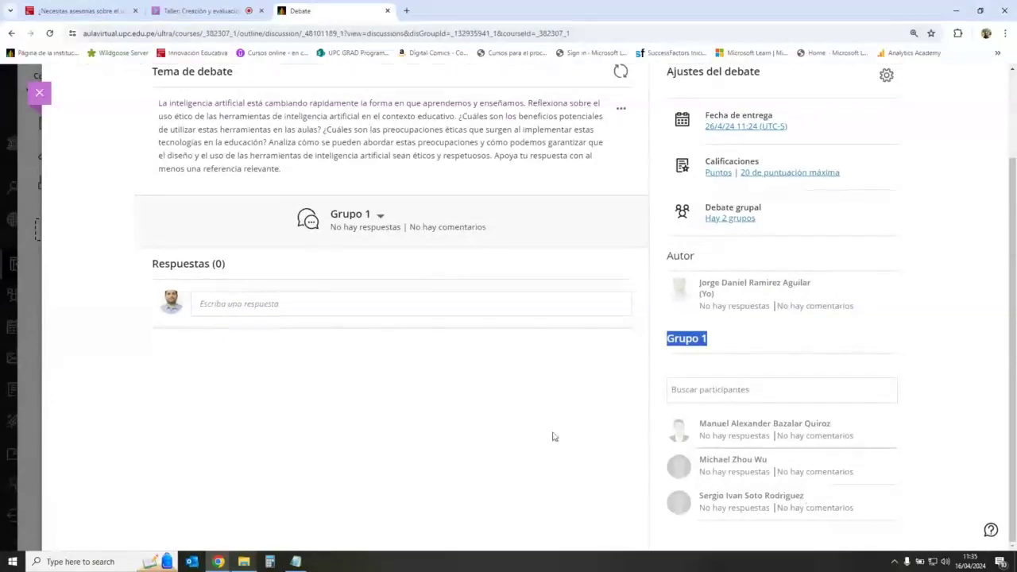
left_click(523, 429)
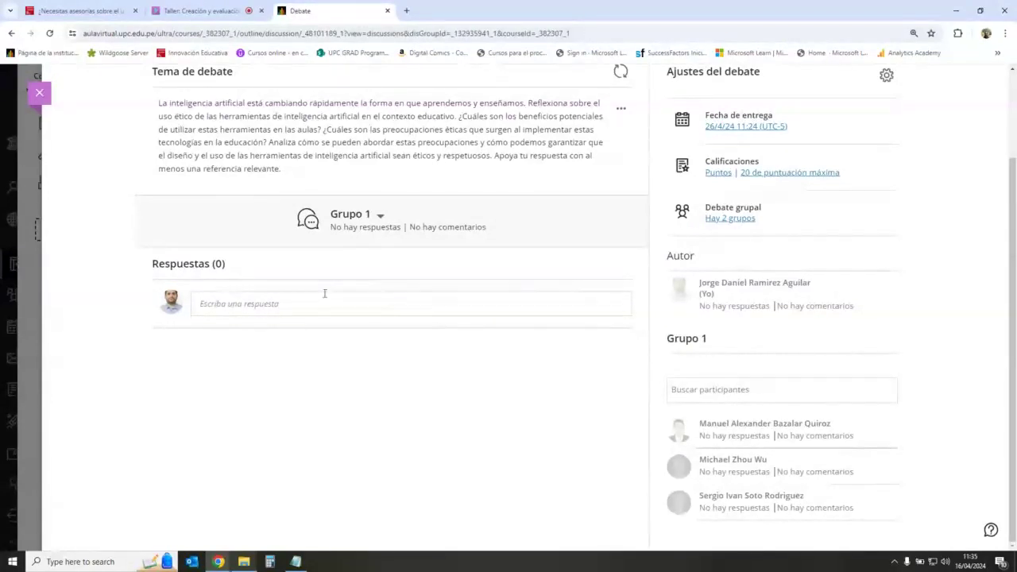
- Examine the response area and members of Grupo 1, and switch the debate view to Grupo 2
left_click(202, 303)
left_click(139, 351)
left_click_drag(743, 448, 844, 509)
left_click(983, 425)
left_click(379, 216)
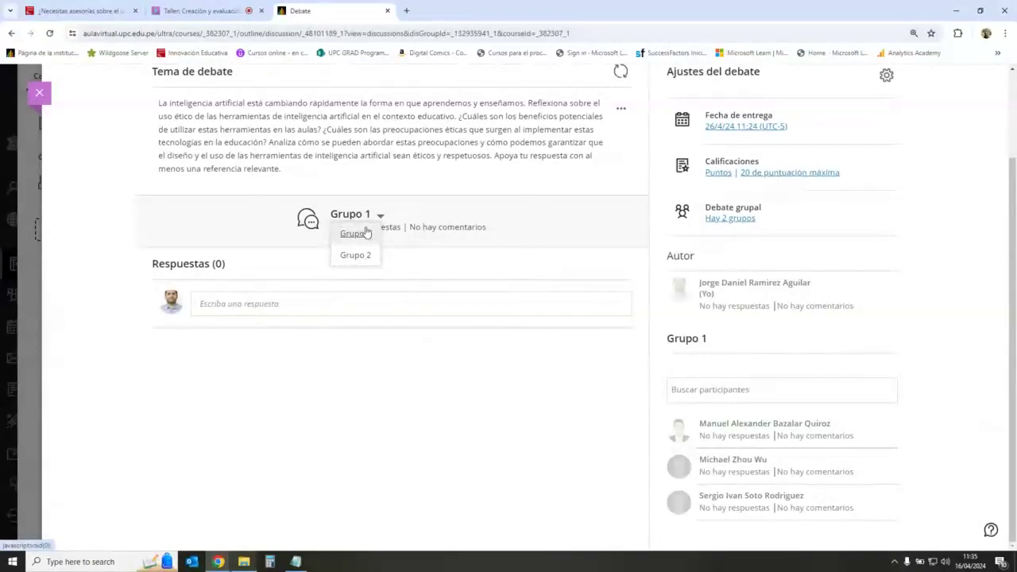
left_click(358, 256)
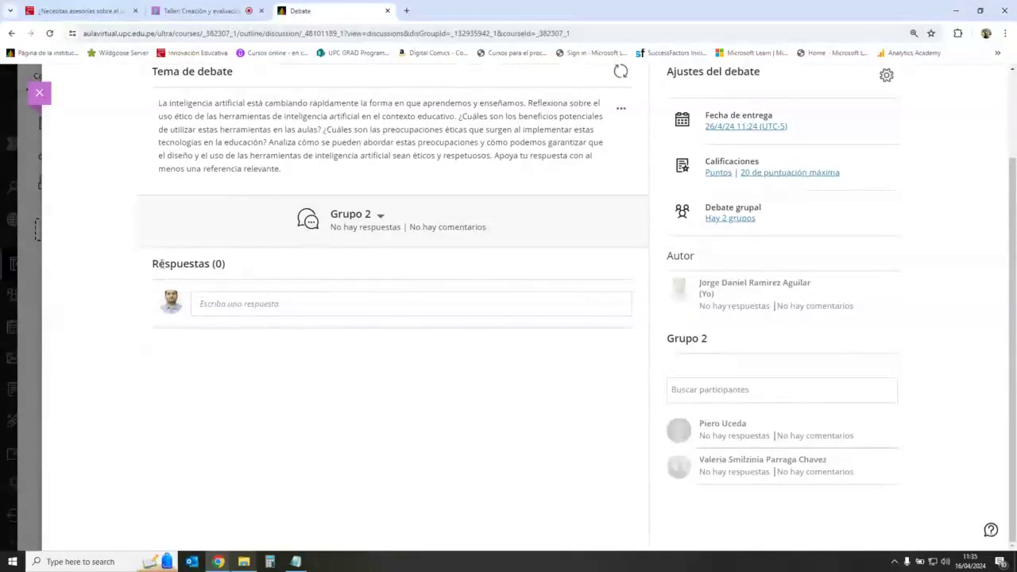
- Examine the responses section of Grupo 2 and switch the debate view back to Grupo 1
left_click_drag(153, 267, 230, 267)
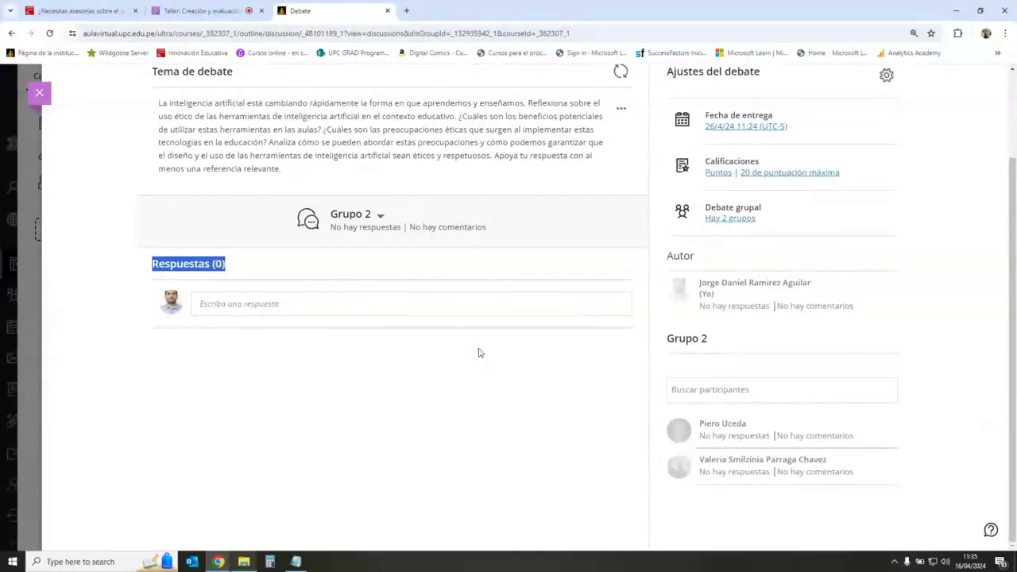
left_click(264, 279)
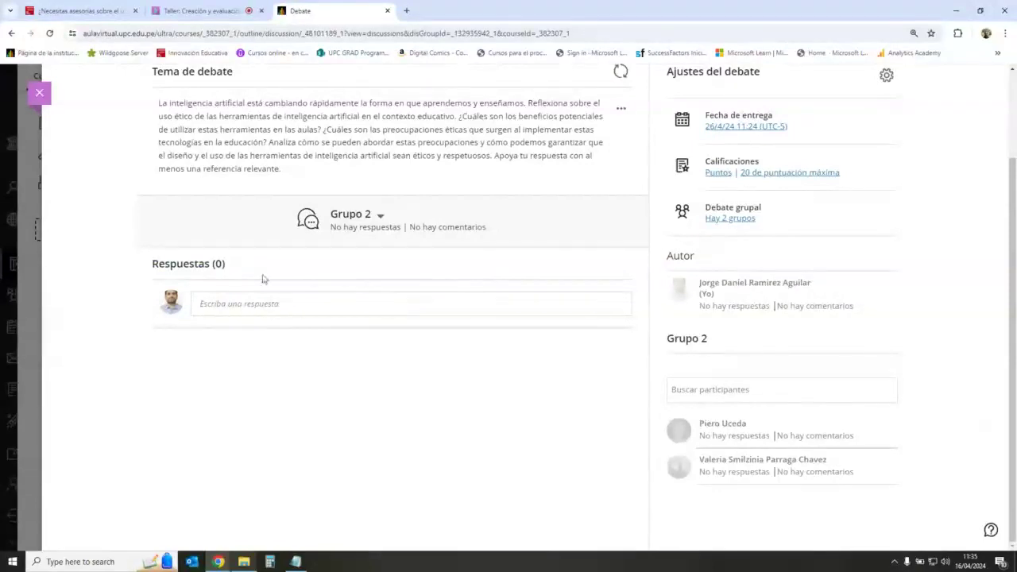
triple_click(227, 266)
left_click(222, 269)
left_click(354, 214)
left_click(353, 232)
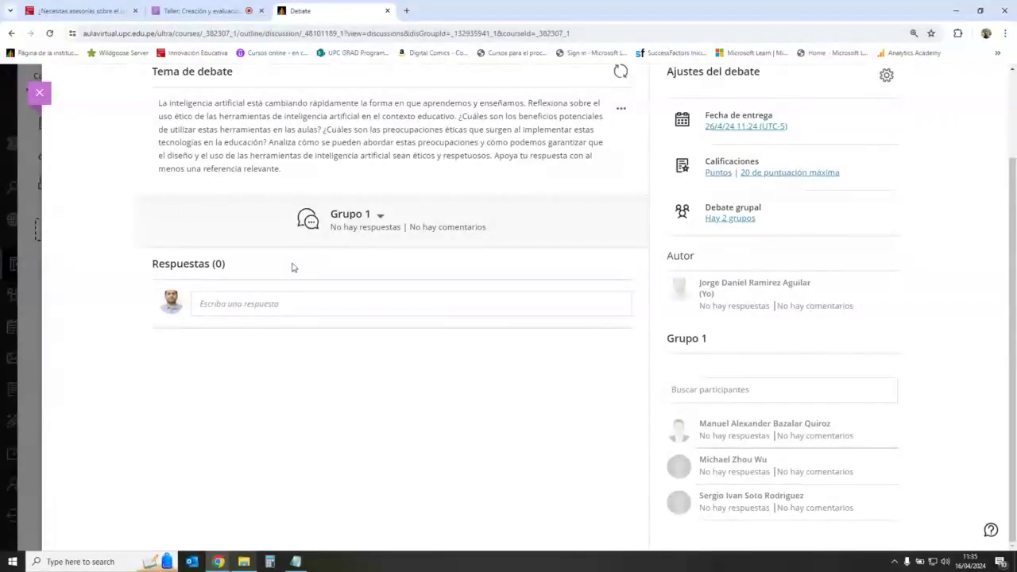
- Alternate the debate view between Grupo 2 and Grupo 1 to compare both groups' discussions, ending on Grupo 1
left_click(371, 218)
left_click(353, 254)
left_click(371, 218)
left_click(362, 234)
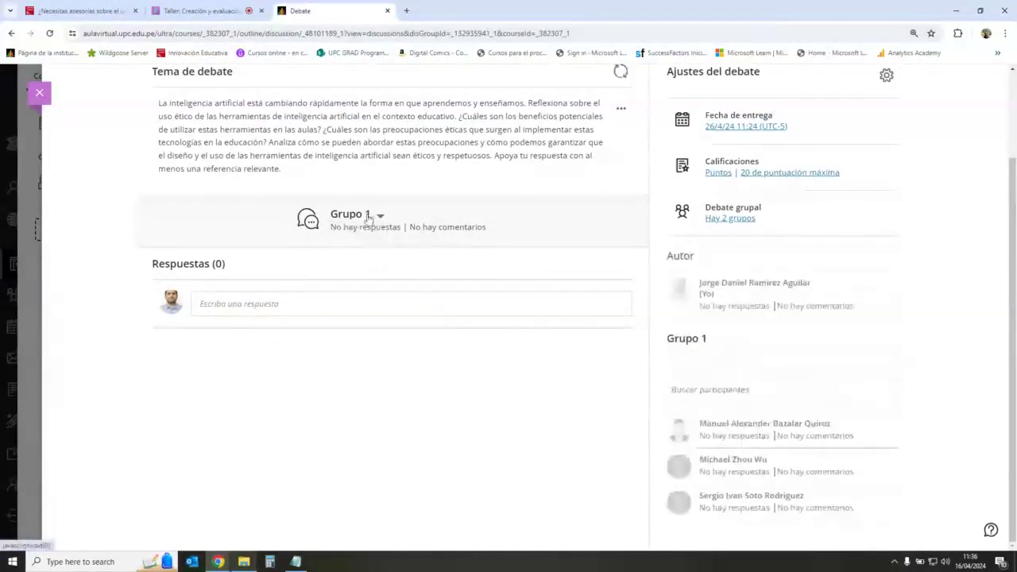
left_click(371, 217)
left_click(352, 252)
left_click(371, 216)
left_click(361, 234)
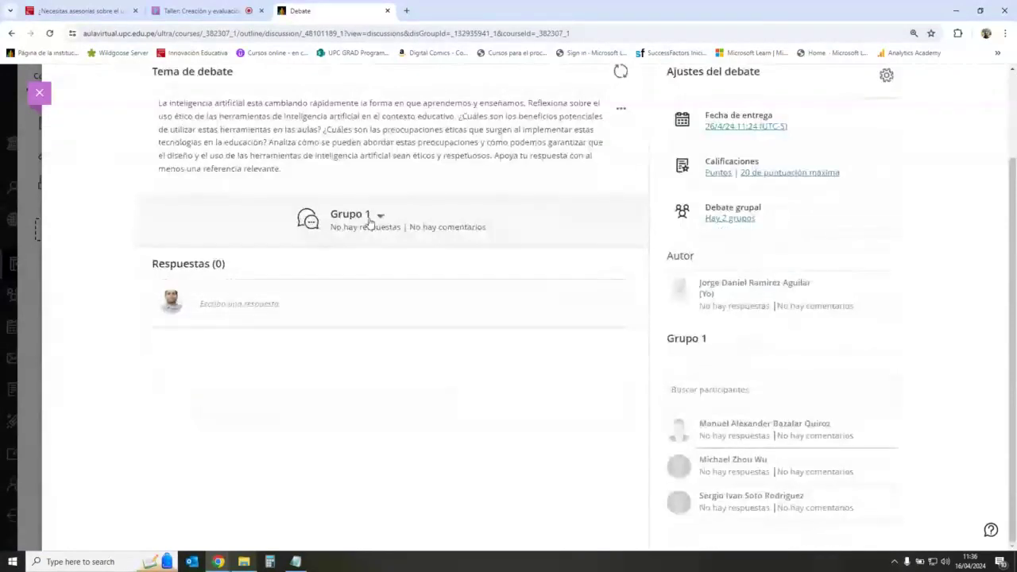
left_click(369, 221)
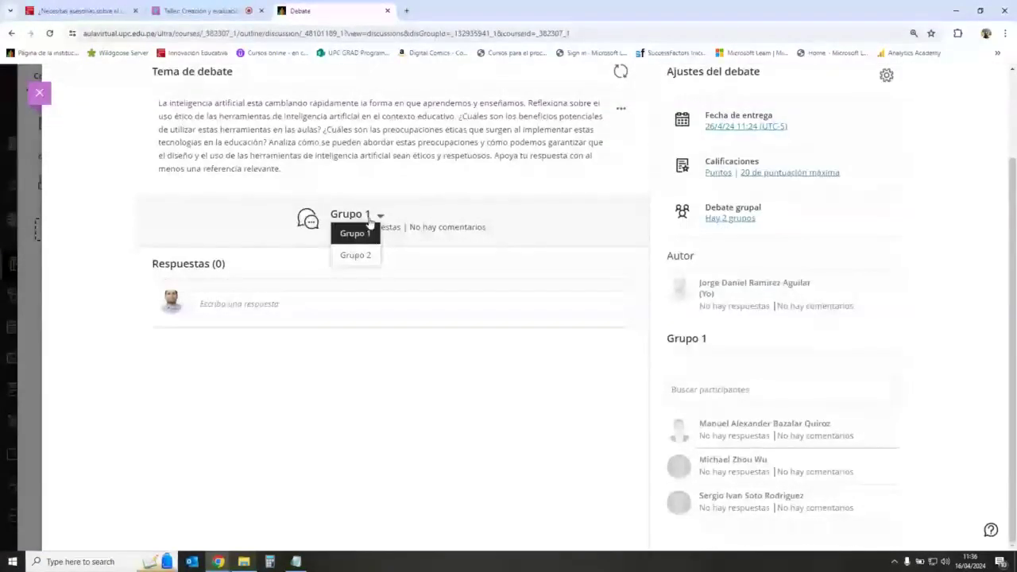
left_click(365, 281)
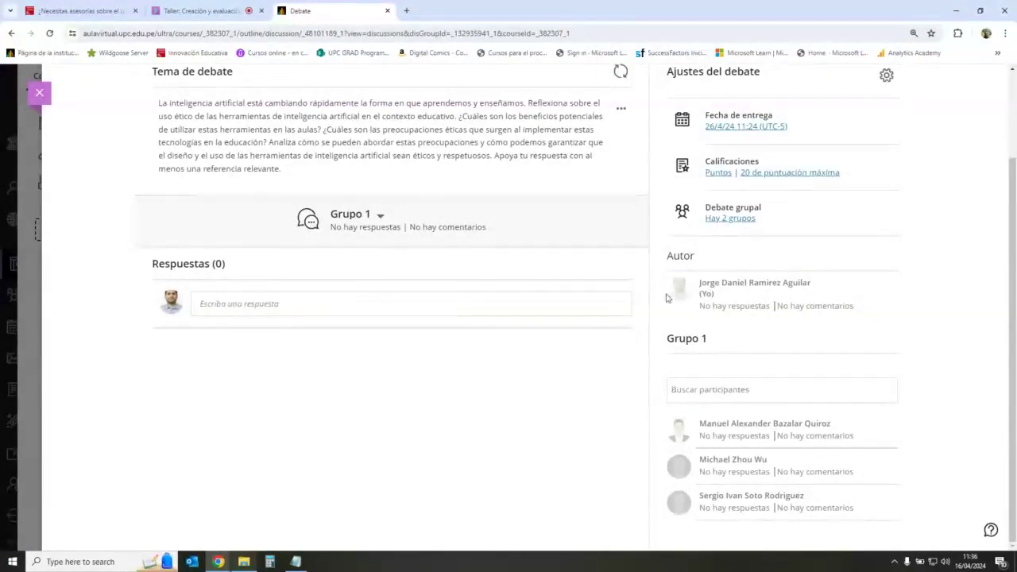
- Review the participants listed under Grupo 1, and check the live session's chat before returning to the debate
left_click_drag(666, 340, 711, 341)
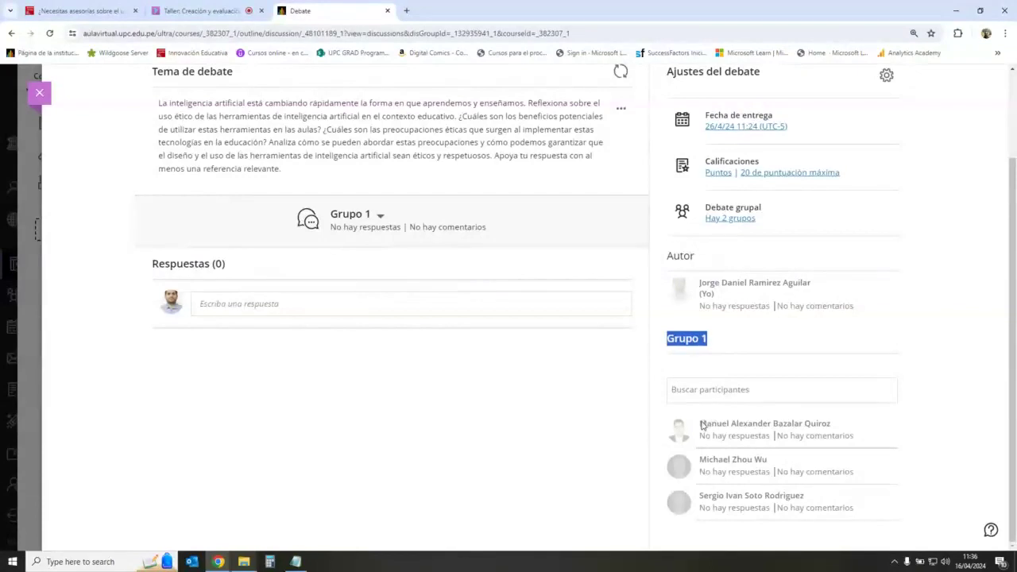
left_click_drag(702, 426, 893, 499)
left_click(966, 403)
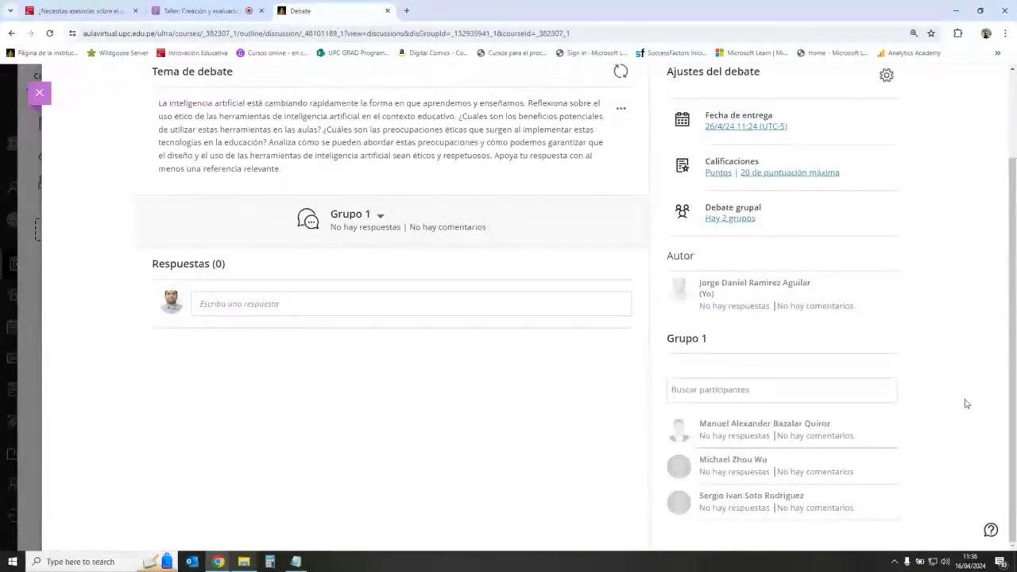
scroll(953, 401, "up", 3)
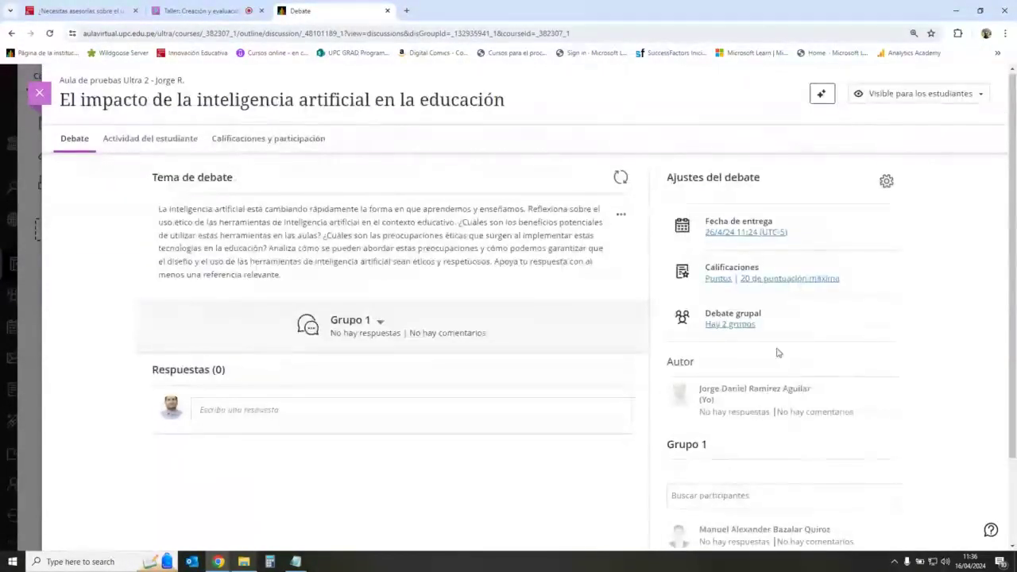
left_click(207, 6)
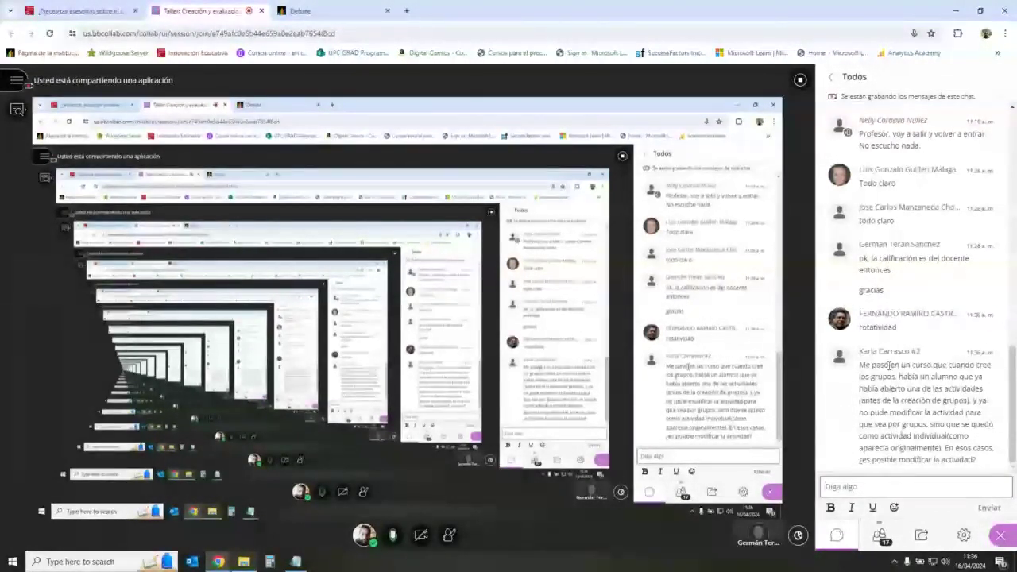
left_click(317, 10)
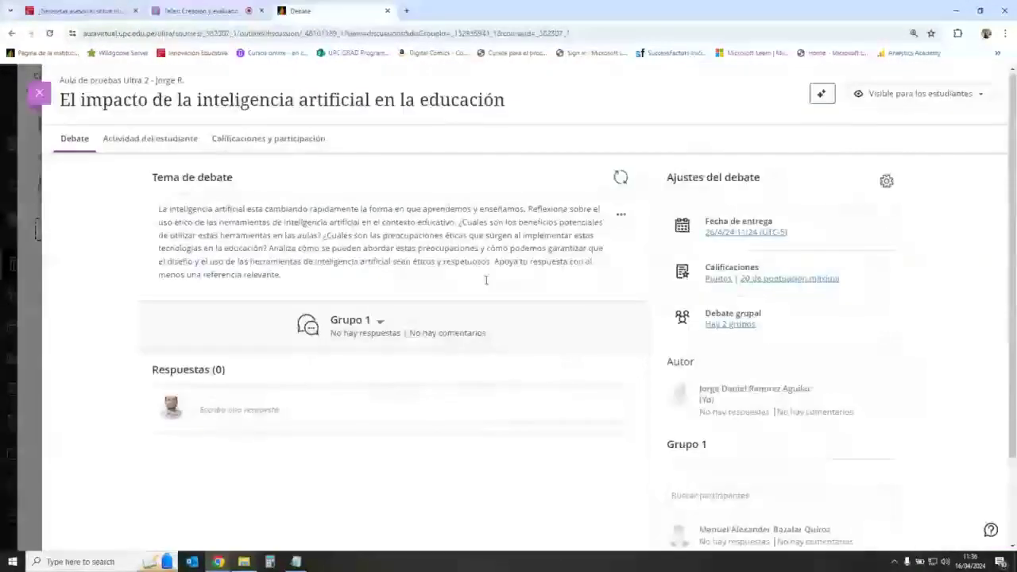
- Close the debate and hide El impacto de la inteligencia artificial en la educación from students in the course content
left_click(41, 94)
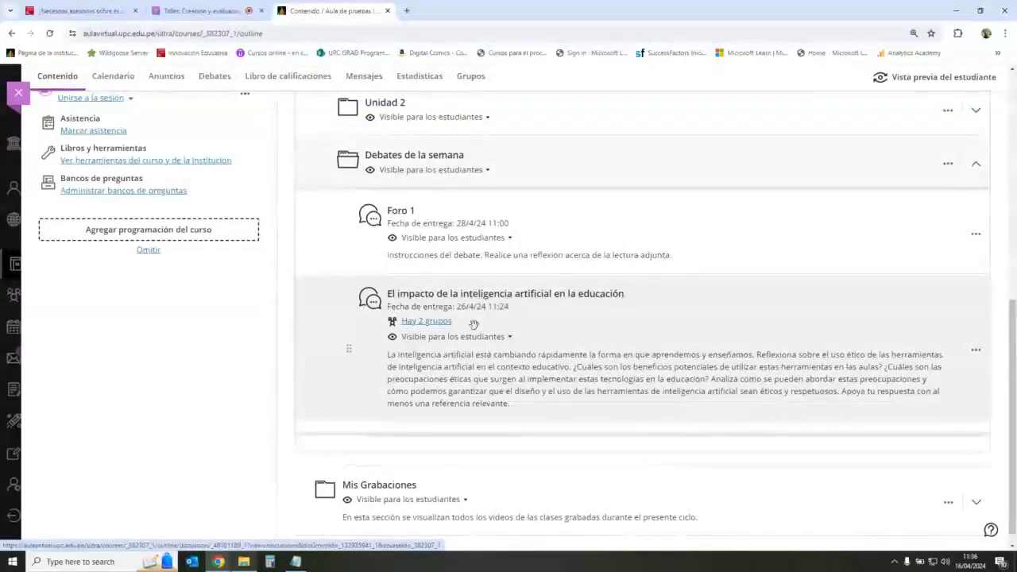
left_click(498, 339)
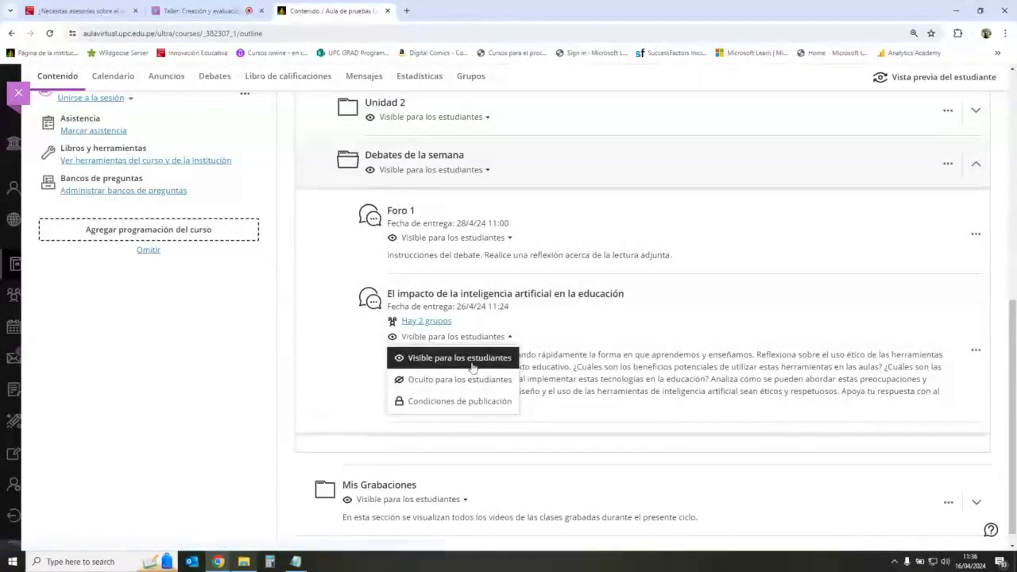
left_click(302, 336)
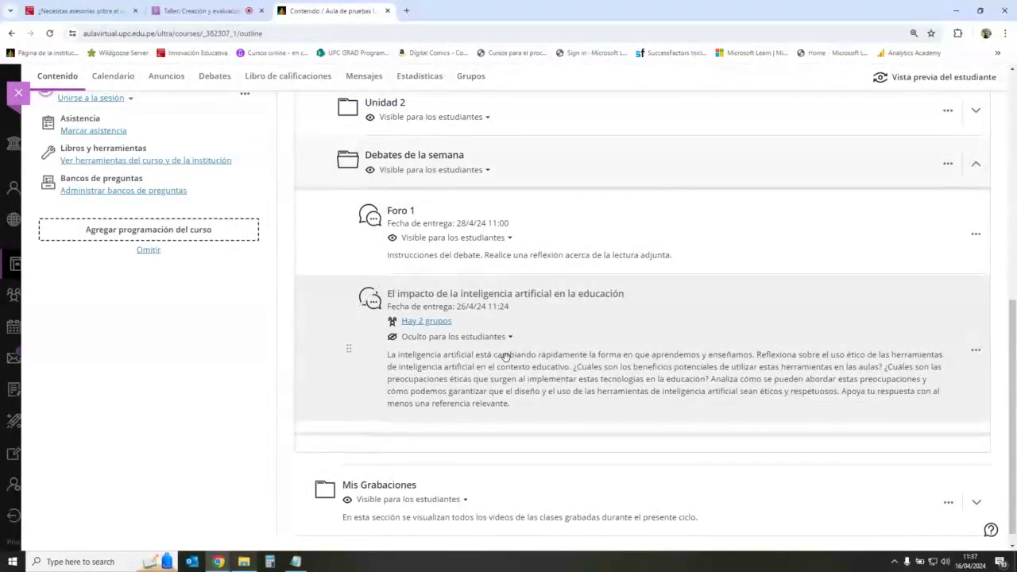
- Check the session chat, and review the grades and participation of Grupo 1 in the artificial intelligence debate
left_click(204, 8)
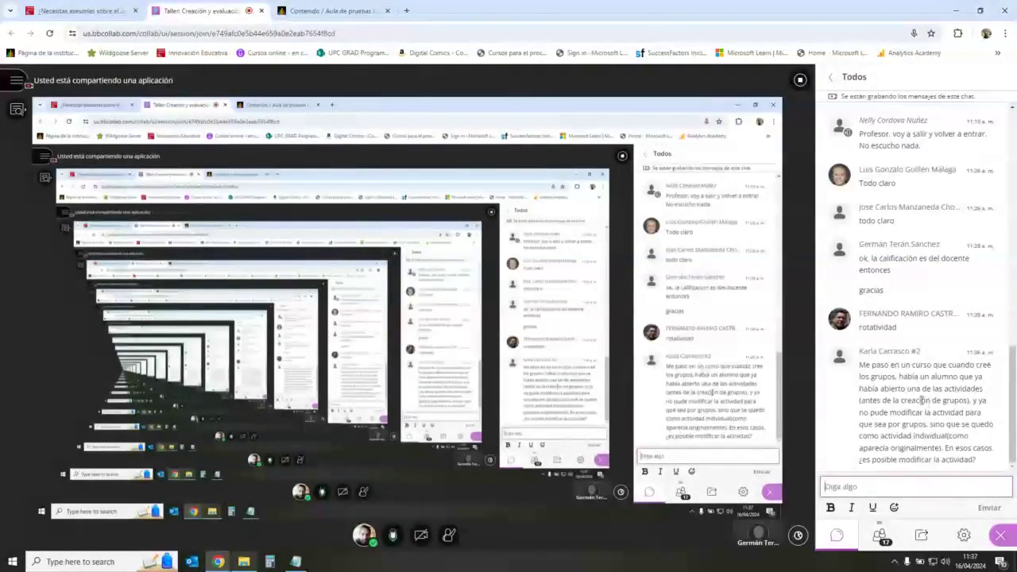
left_click(330, 10)
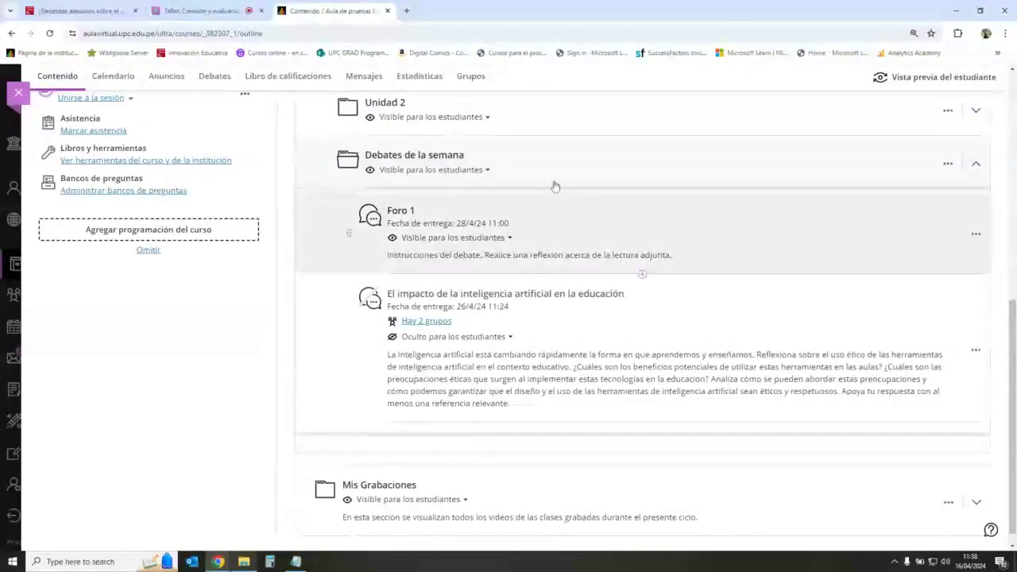
scroll(555, 184, "up", 3)
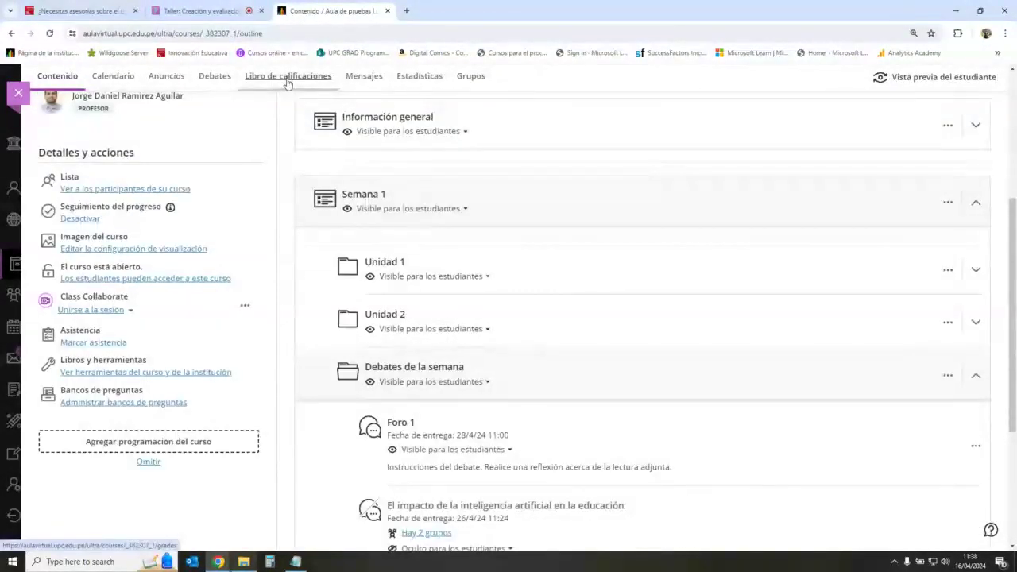
scroll(445, 373, "down", 3)
left_click(527, 347)
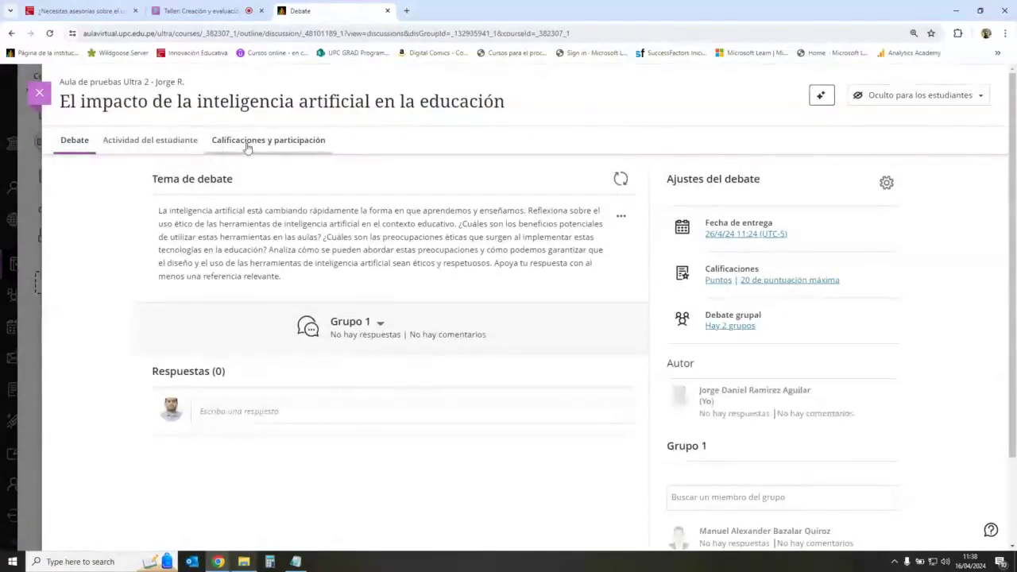
left_click(247, 143)
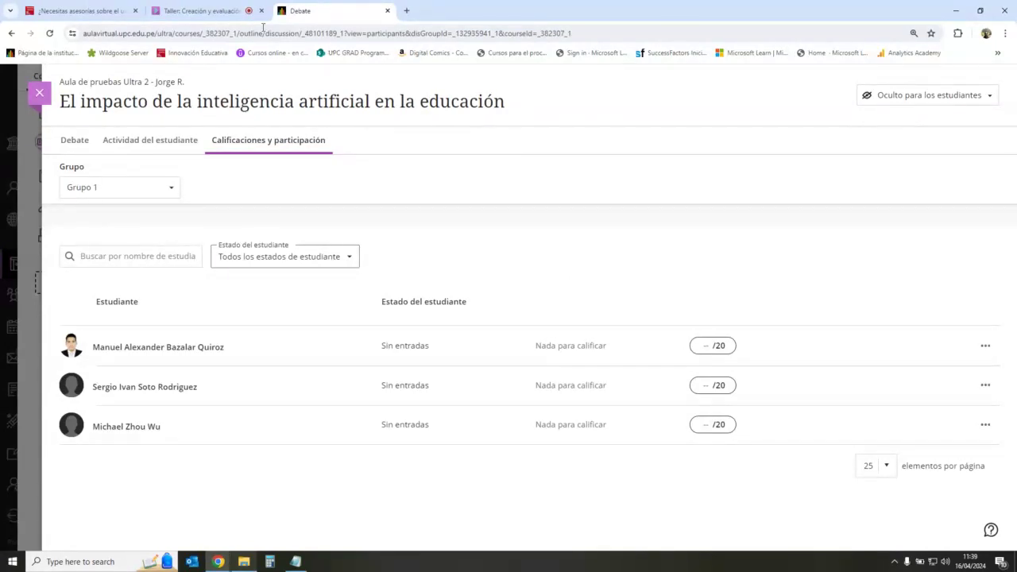
left_click(74, 141)
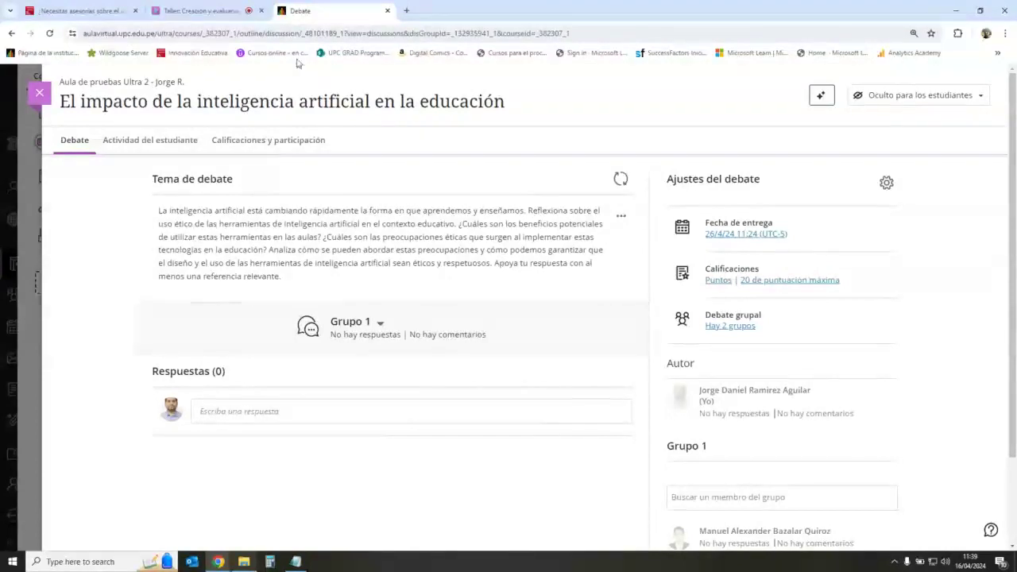
- Read the latest messages in the live session's chat and return to the debate page
left_click(203, 10)
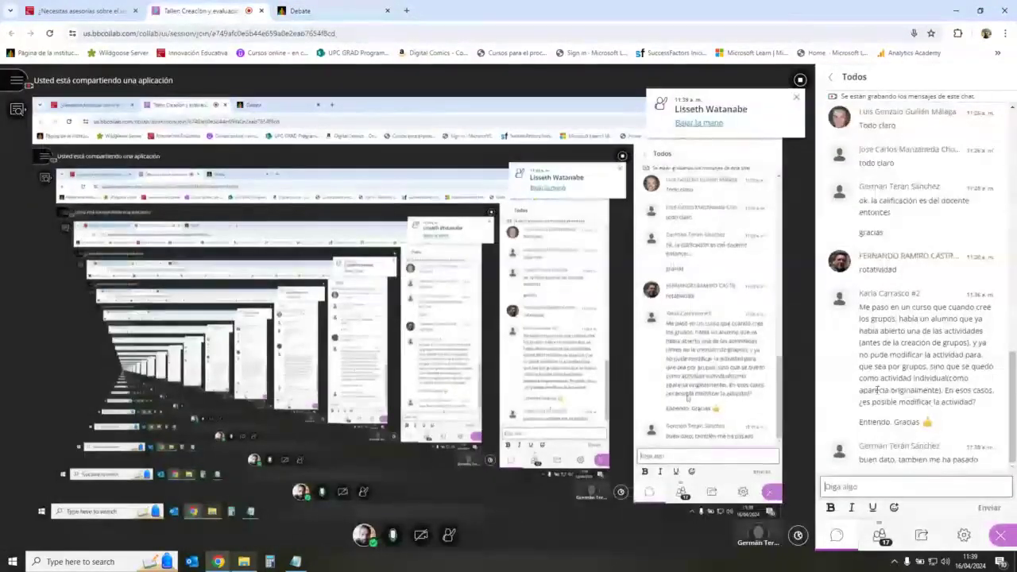
left_click(903, 482)
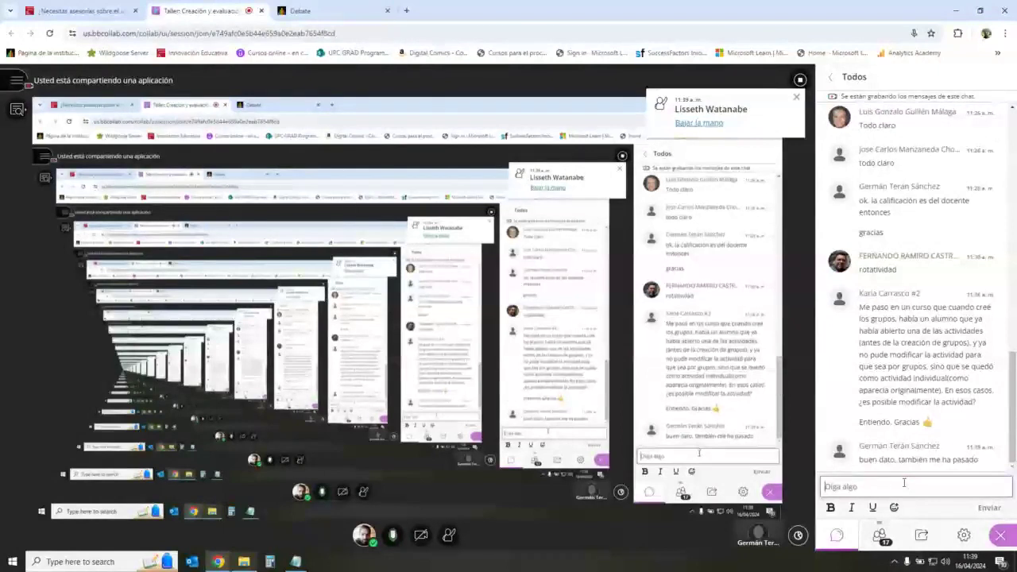
left_click(310, 10)
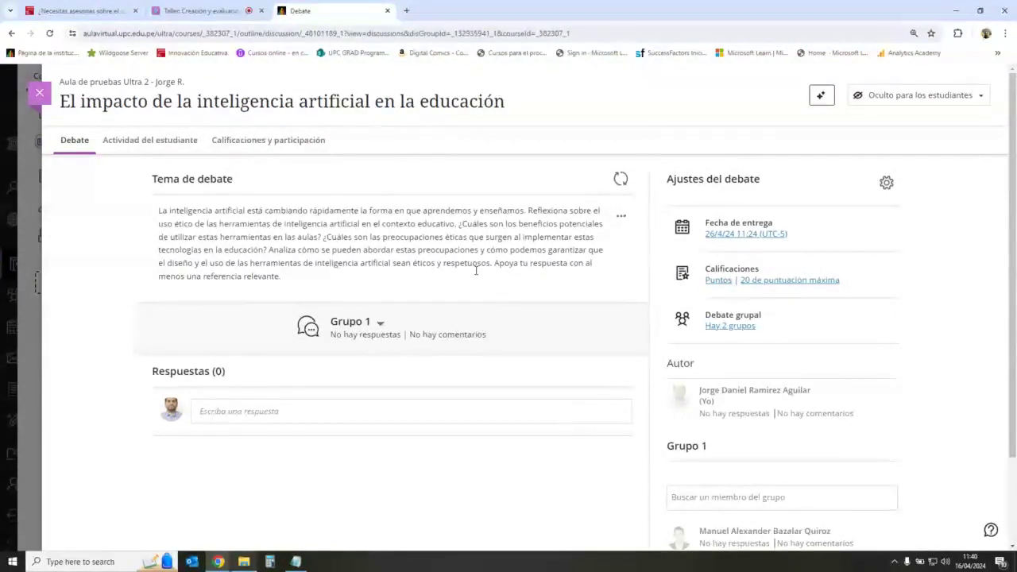
- Return to the course content and view the release conditions of Foro 1, closing them without saving
left_click(39, 93)
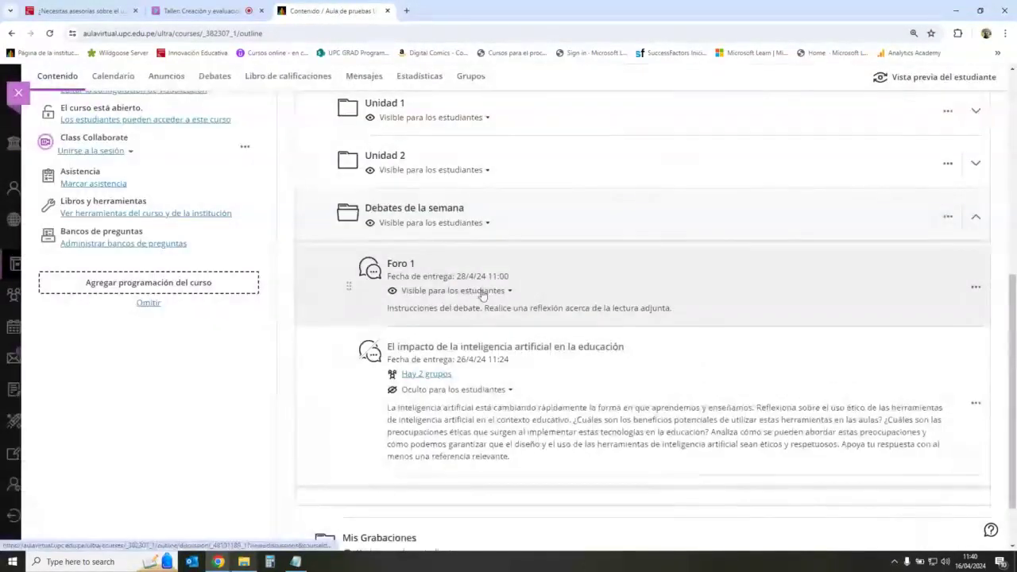
left_click(483, 291)
left_click(449, 355)
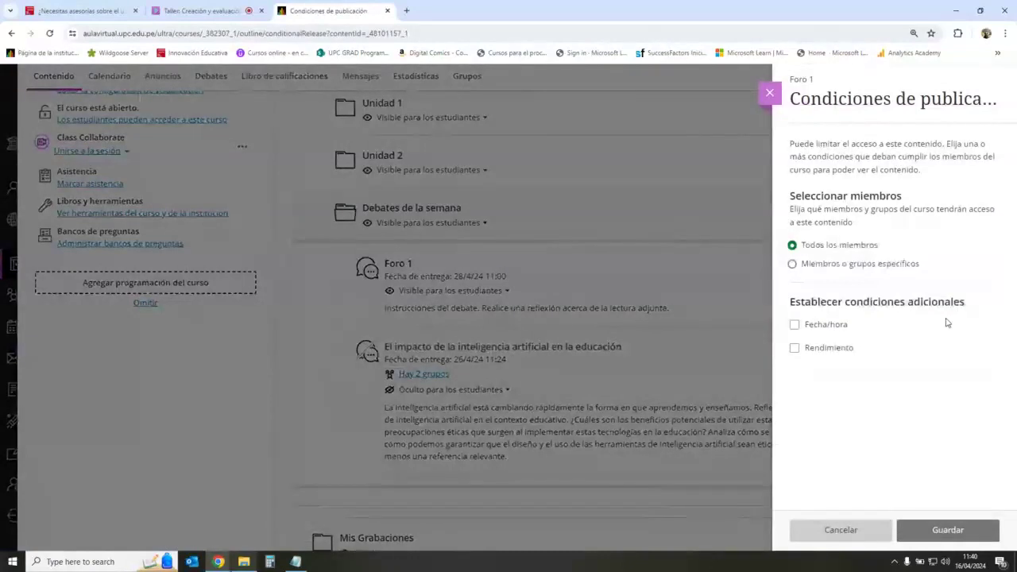
left_click(769, 92)
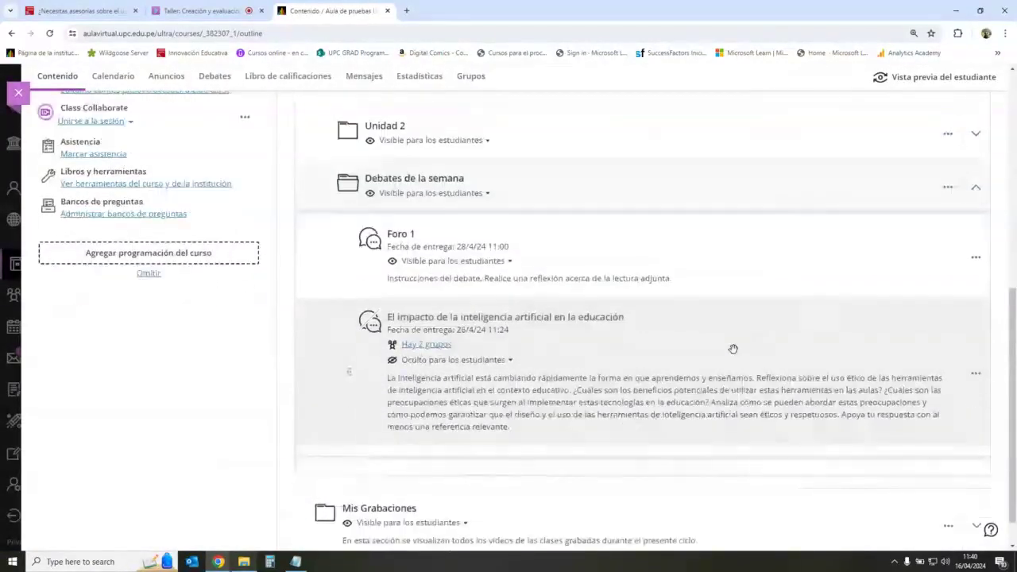
- Make the debate El impacto de la inteligencia artificial en la educación visible to students
scroll(731, 347, "down", 1)
left_click(488, 337)
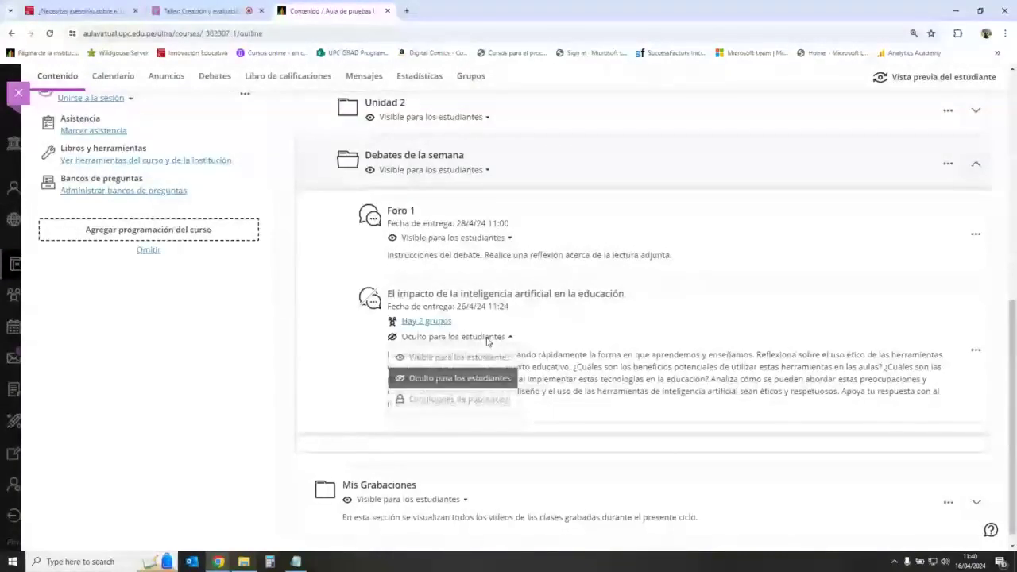
left_click(455, 357)
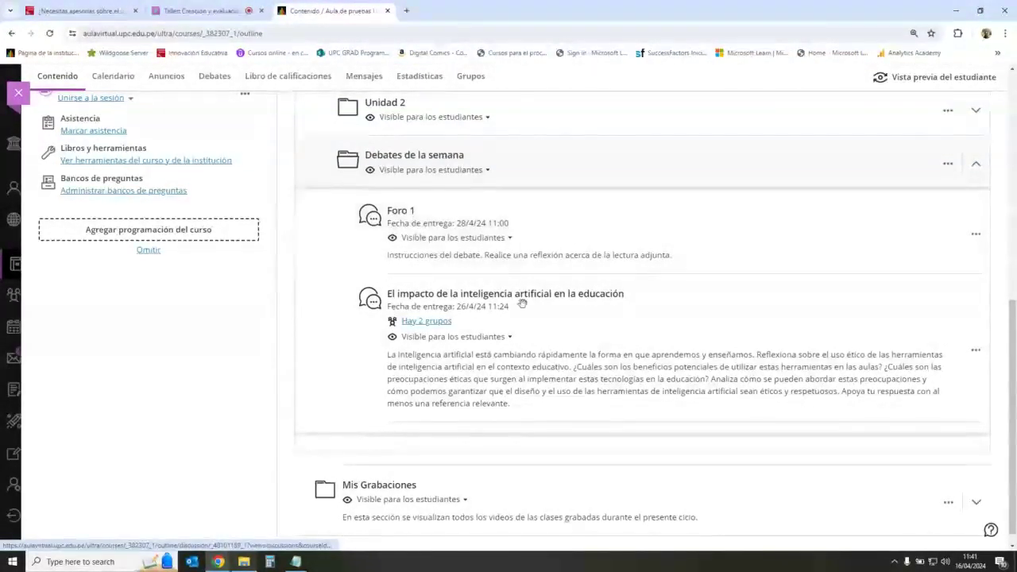
- Open the artificial intelligence debate and look through its settings down to the group debate option, closing them without saving
left_click(598, 294)
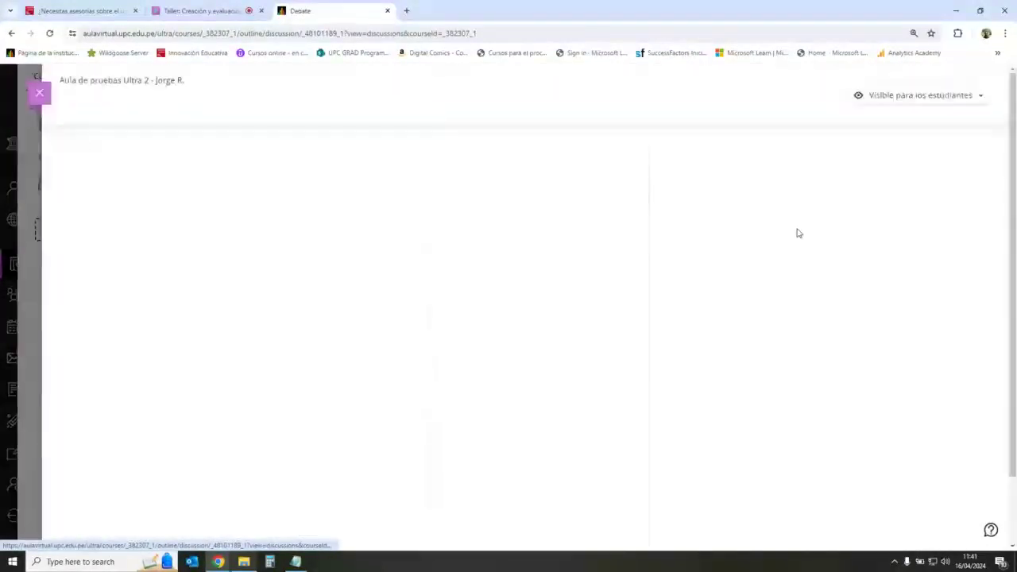
left_click(888, 183)
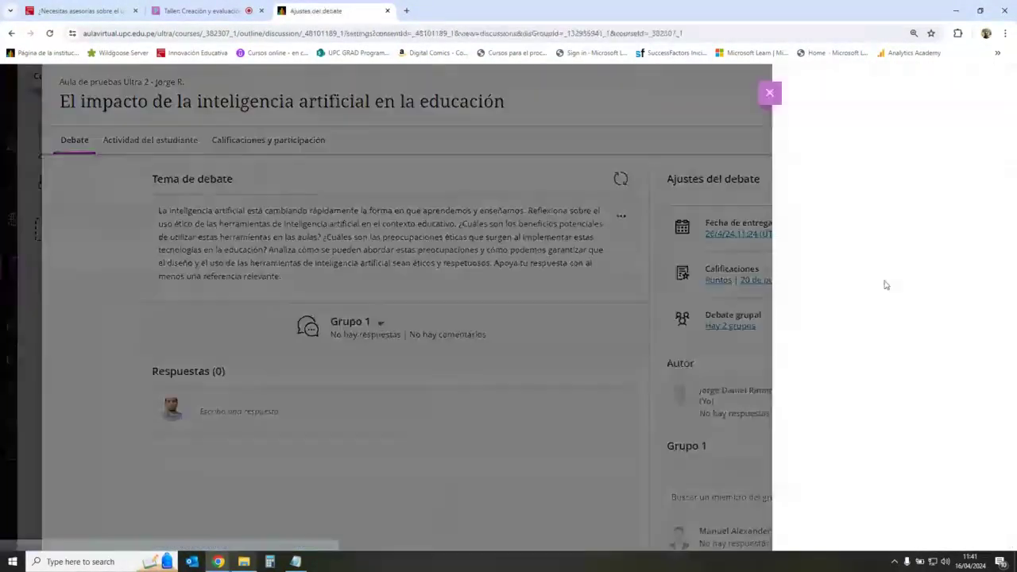
scroll(882, 302, "down", 5)
scroll(882, 318, "down", 1)
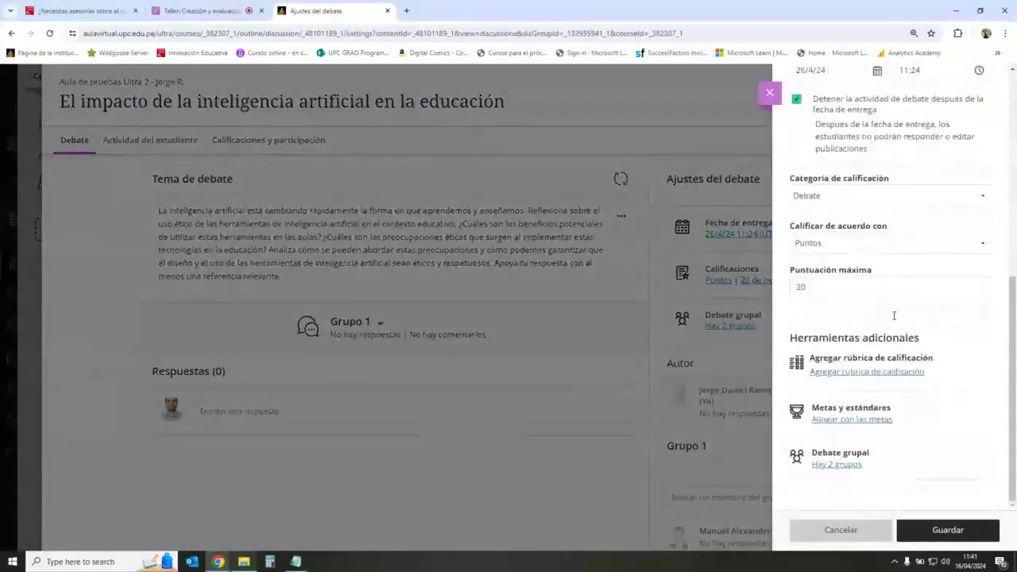
left_click(775, 102)
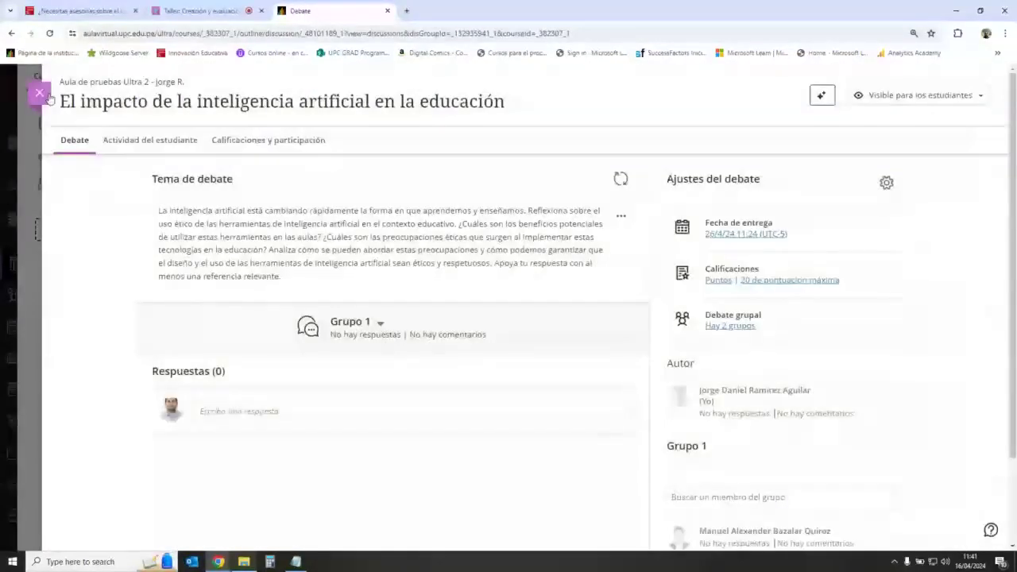
- Create a folder named Actividades de la semana below Debates de la semana in Semana 1, visible to students, and save it
left_click(43, 94)
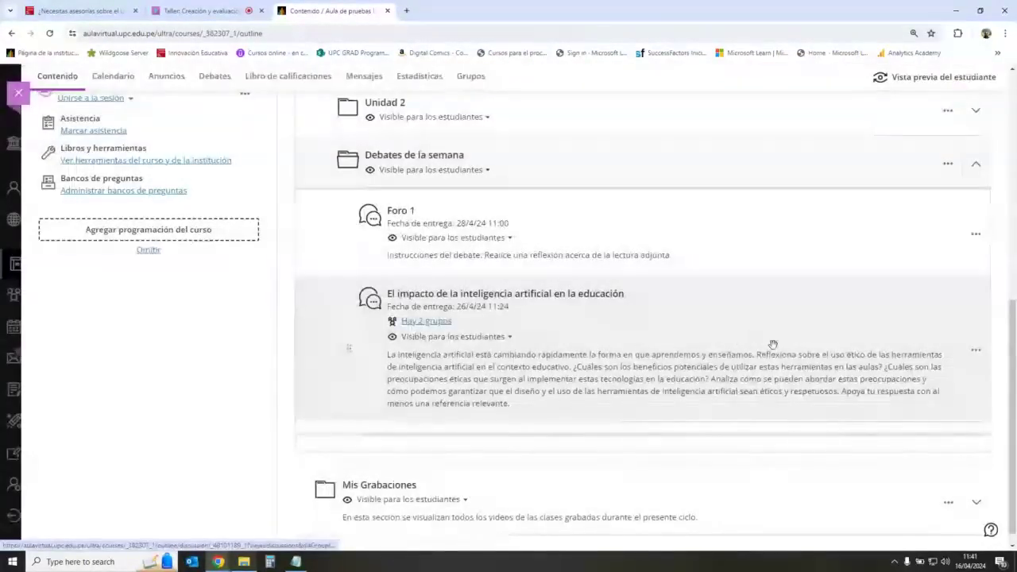
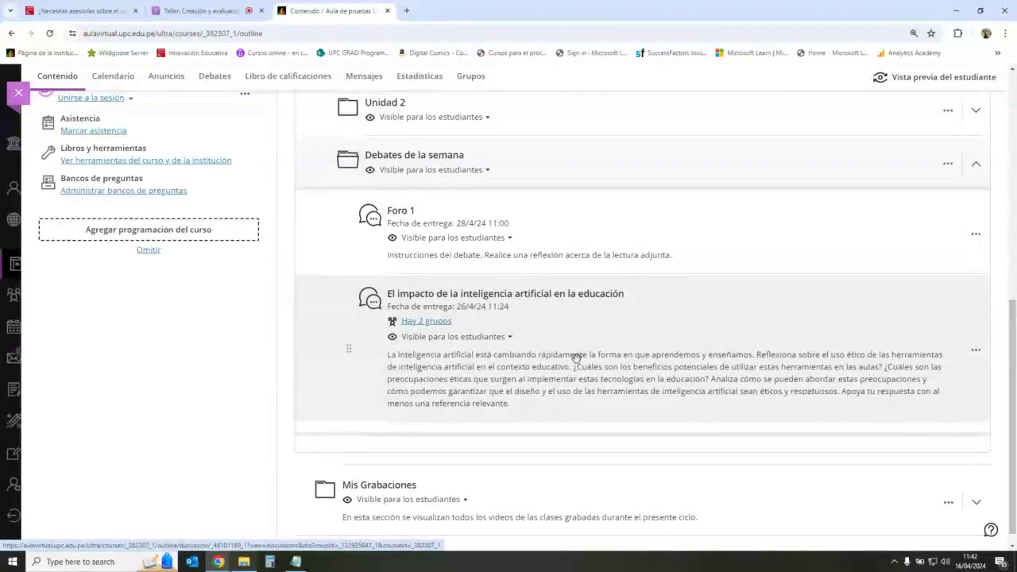
left_click(982, 163)
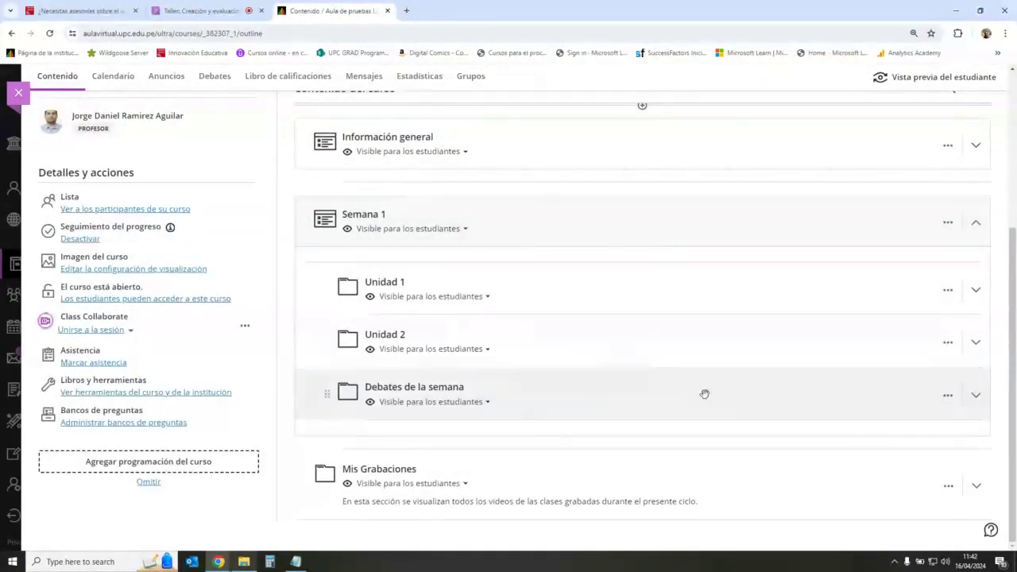
left_click(641, 420)
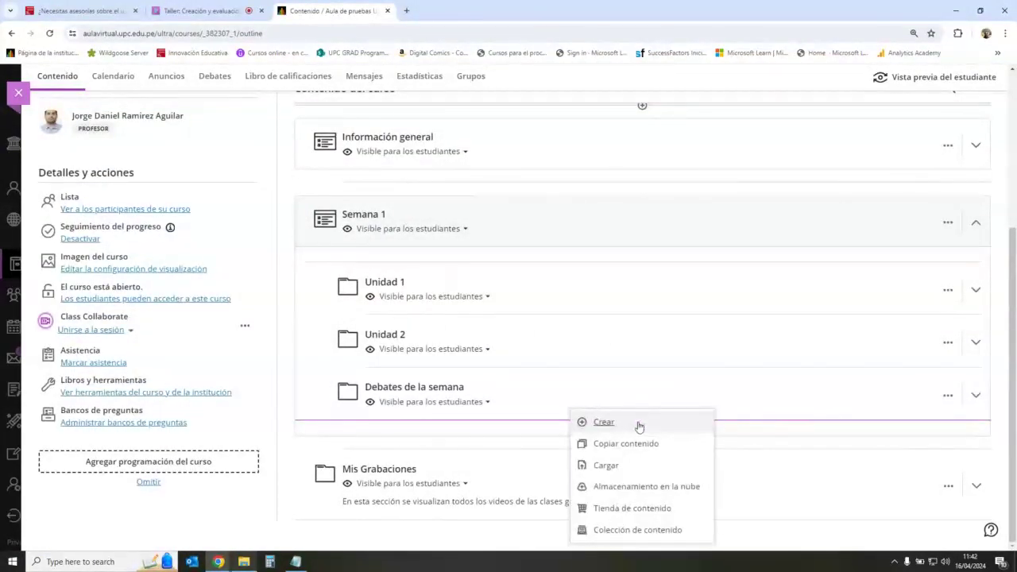
left_click(639, 427)
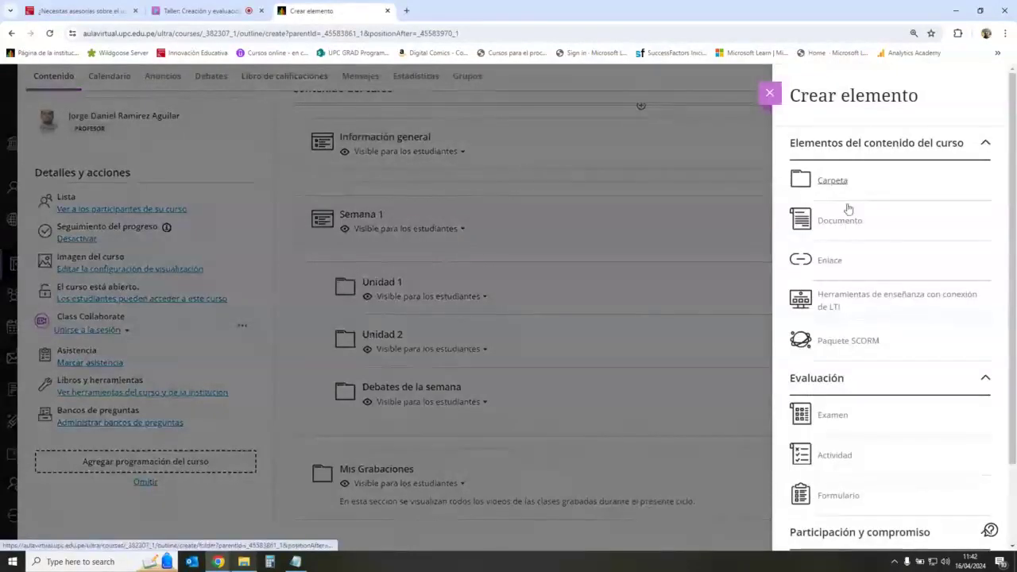
left_click(847, 205)
type("A")
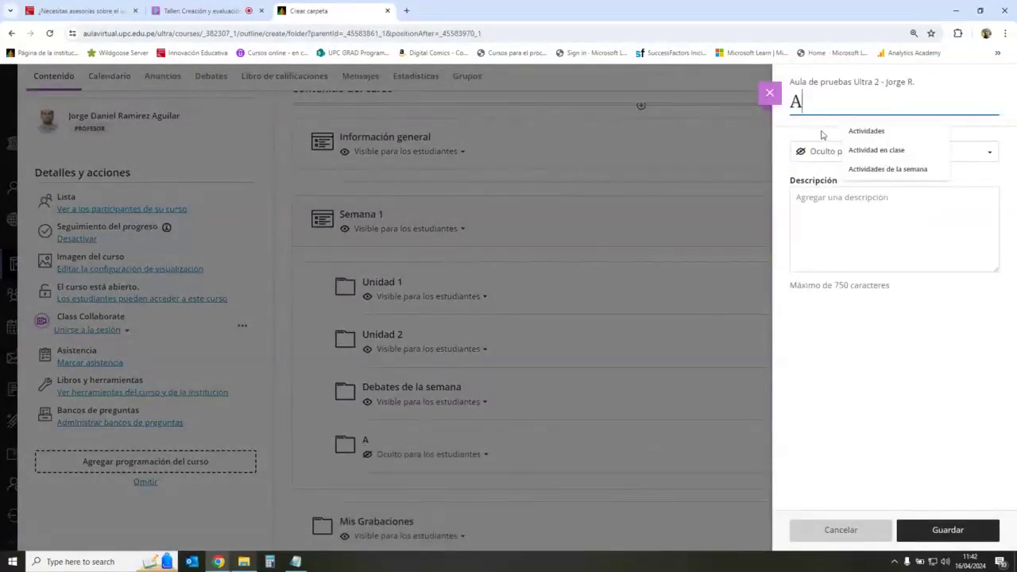
type("ctividades de la semana")
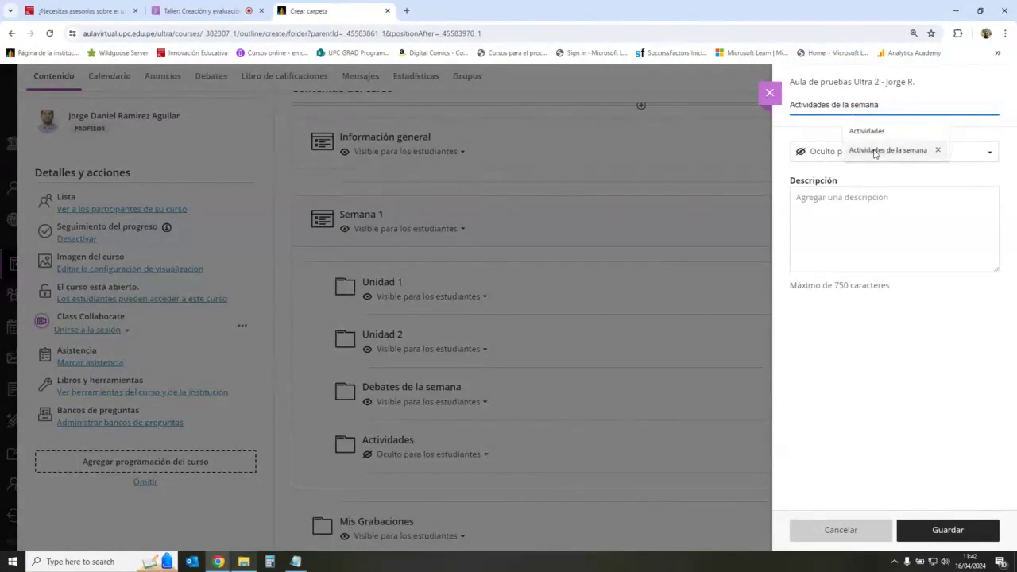
left_click(883, 150)
left_click(897, 156)
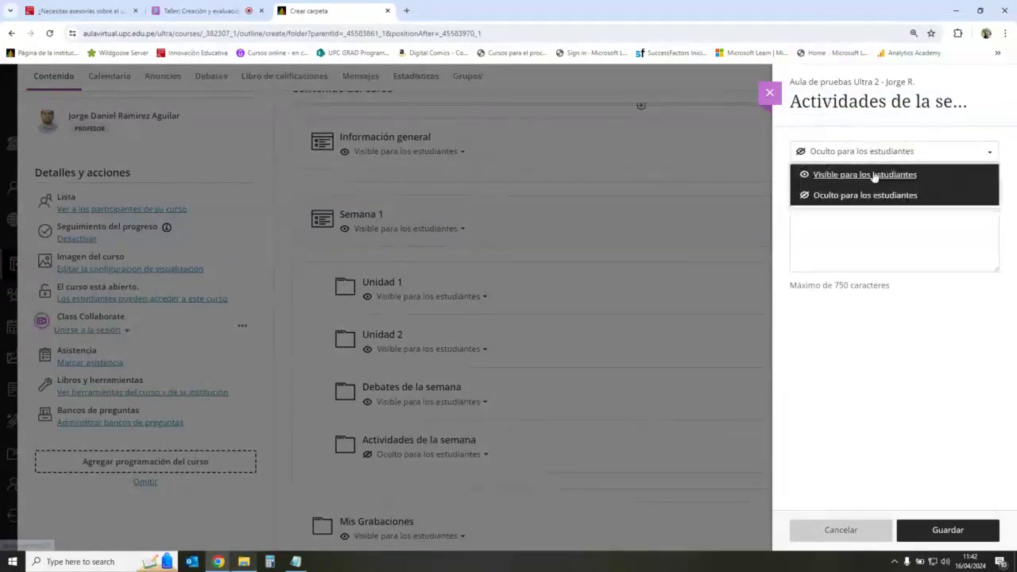
left_click(874, 175)
left_click(928, 526)
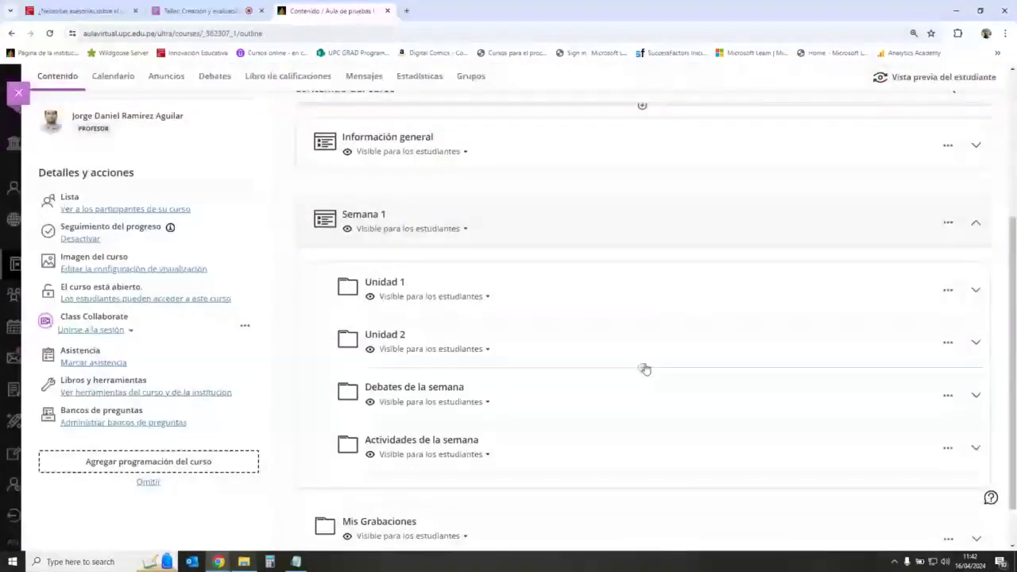
- Expand the Actividades de la semana folder and start a new activity inside it
scroll(645, 364, "down", 1)
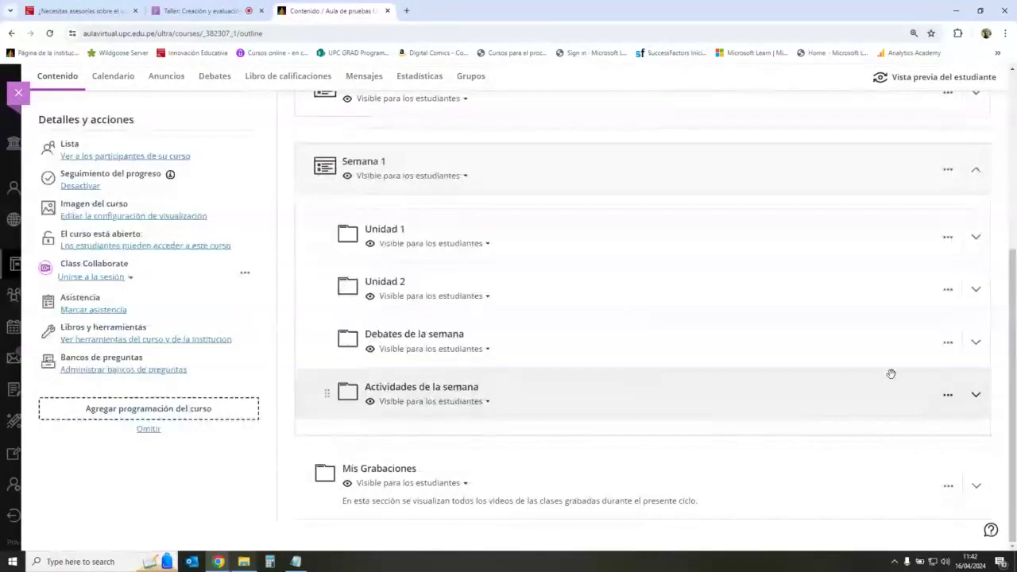
left_click(890, 373)
left_click(642, 404)
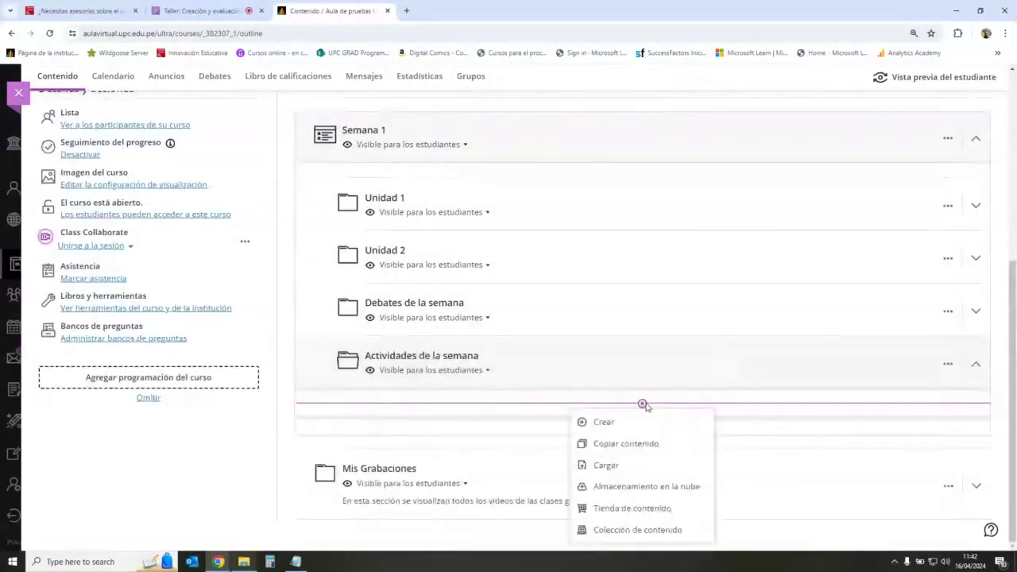
left_click(629, 428)
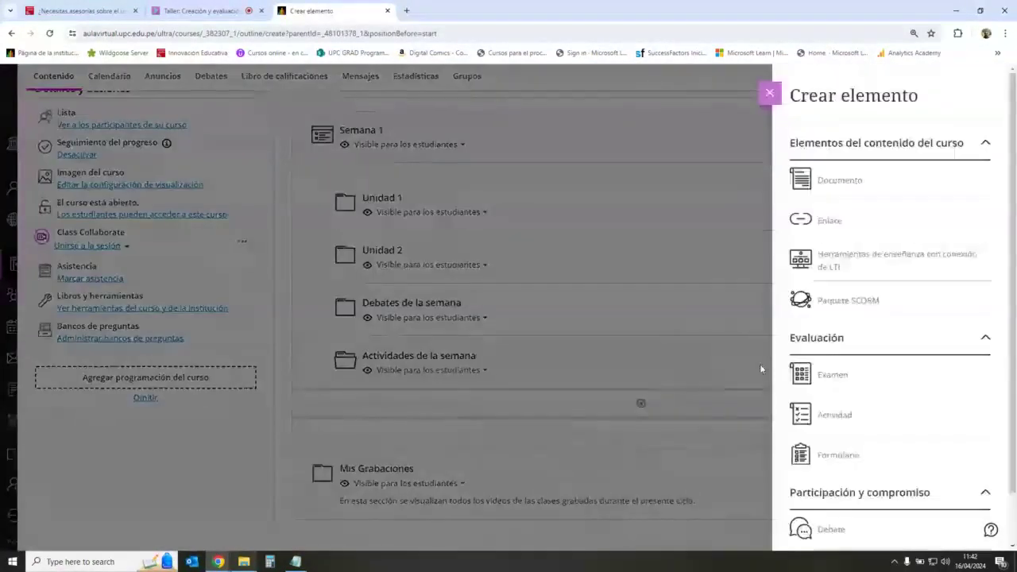
scroll(886, 311, "down", 1)
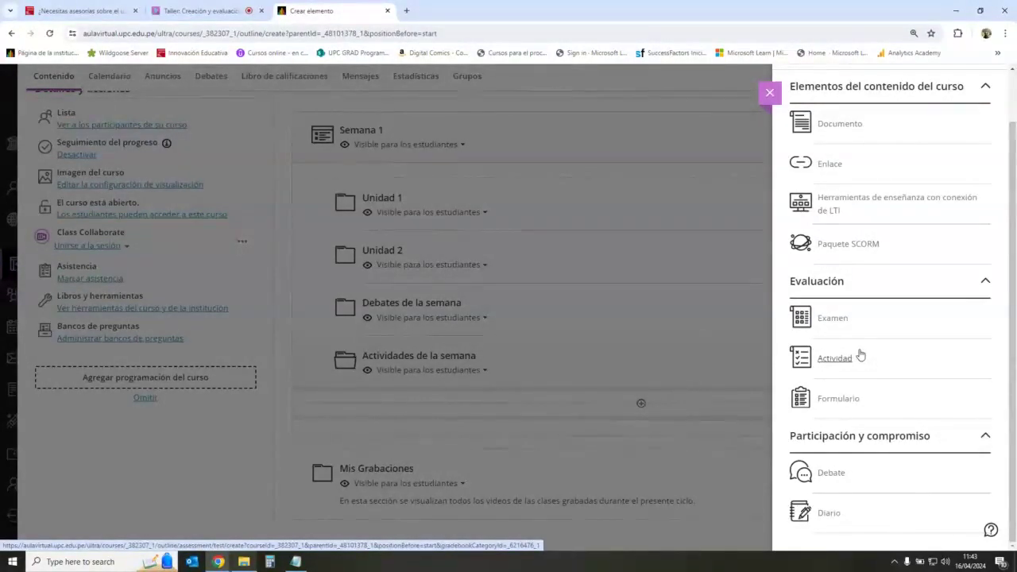
left_click(859, 355)
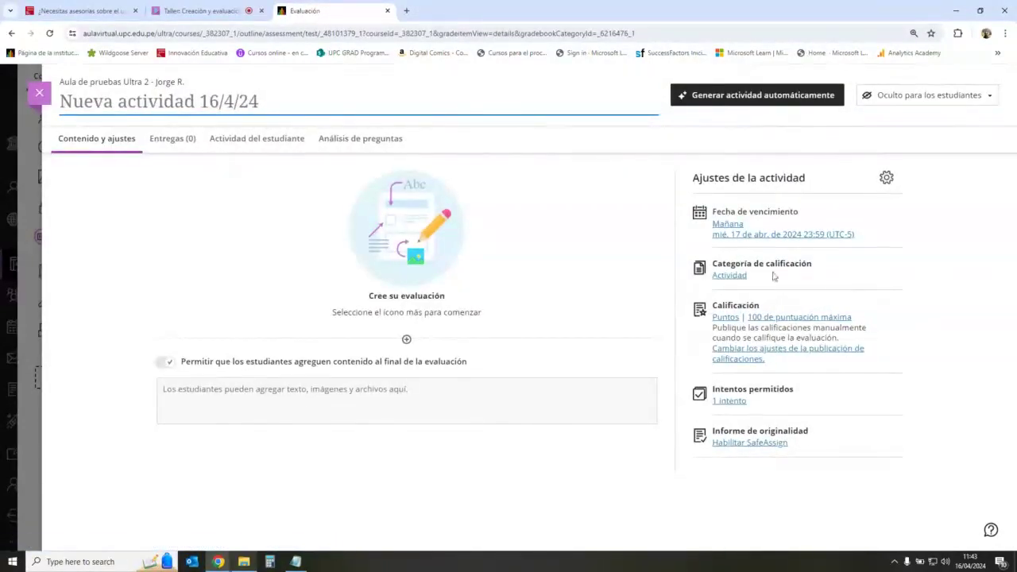
- Try the grading categories Tarea and Actividad in the new activity's settings, leaving the settings and the activity without saving
left_click(728, 276)
left_click(893, 291)
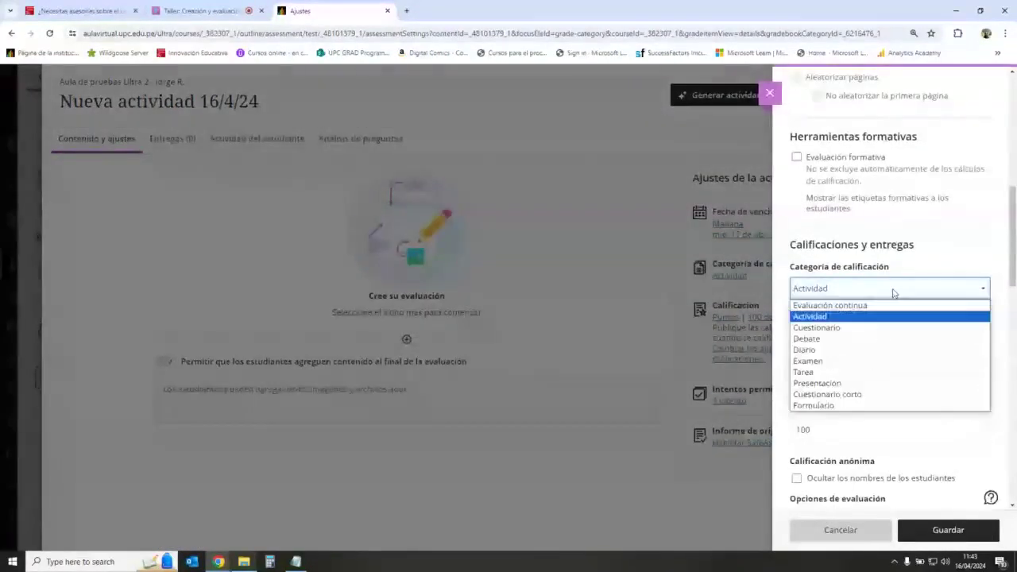
left_click(870, 372)
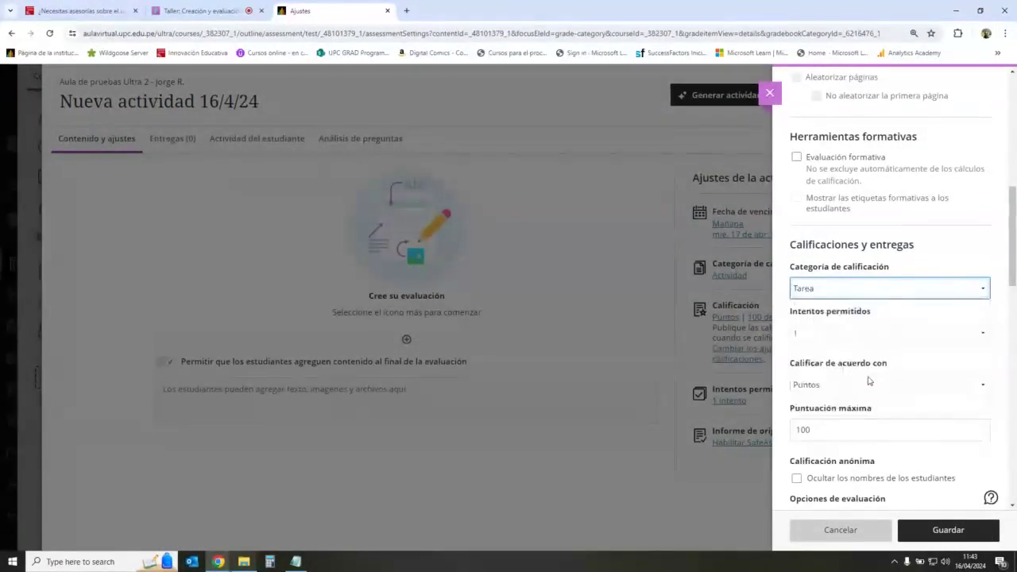
left_click(862, 296)
left_click(853, 318)
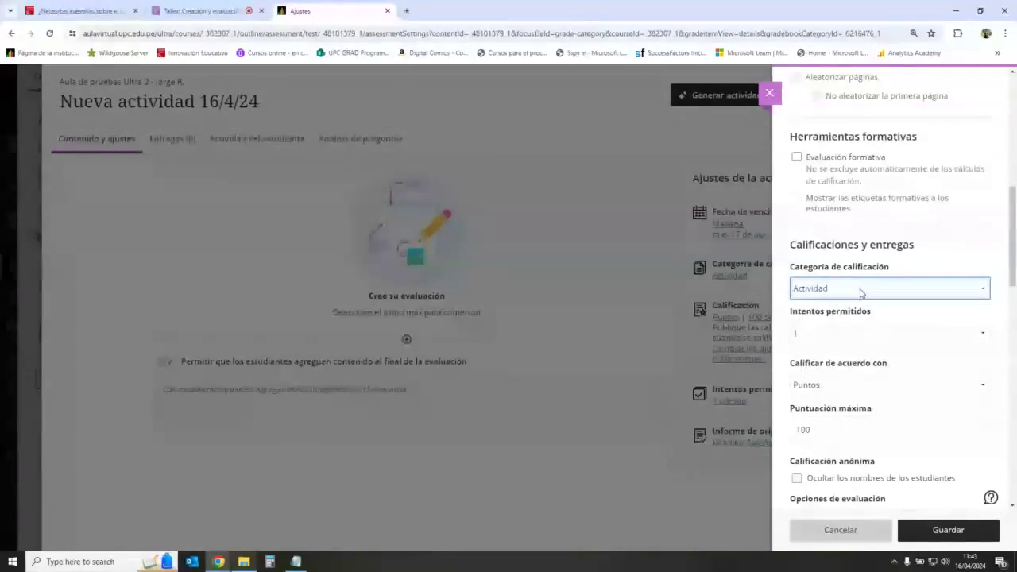
left_click(860, 292)
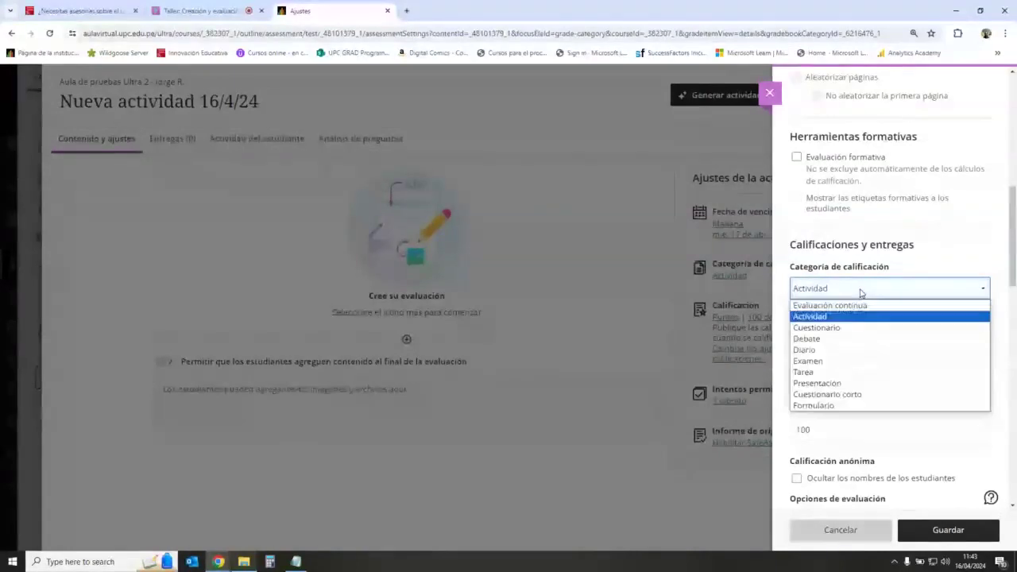
left_click(848, 372)
left_click(846, 296)
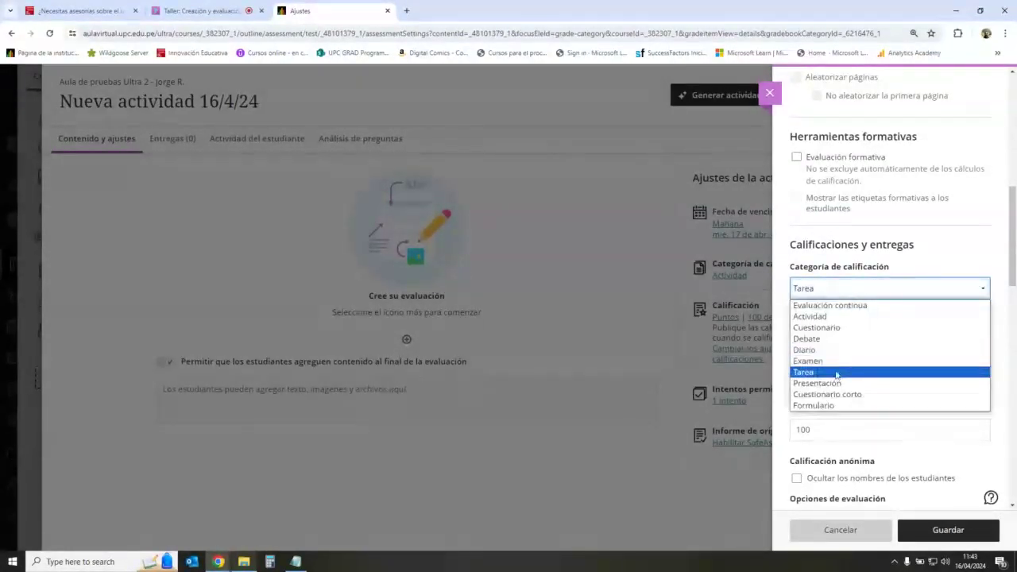
left_click(837, 319)
left_click(842, 288)
left_click(830, 371)
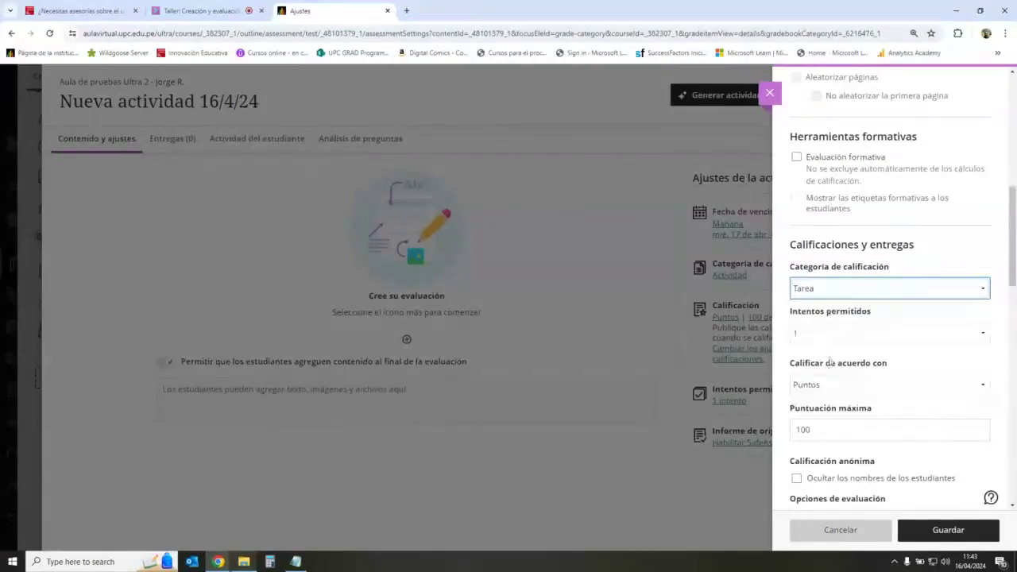
left_click(834, 290)
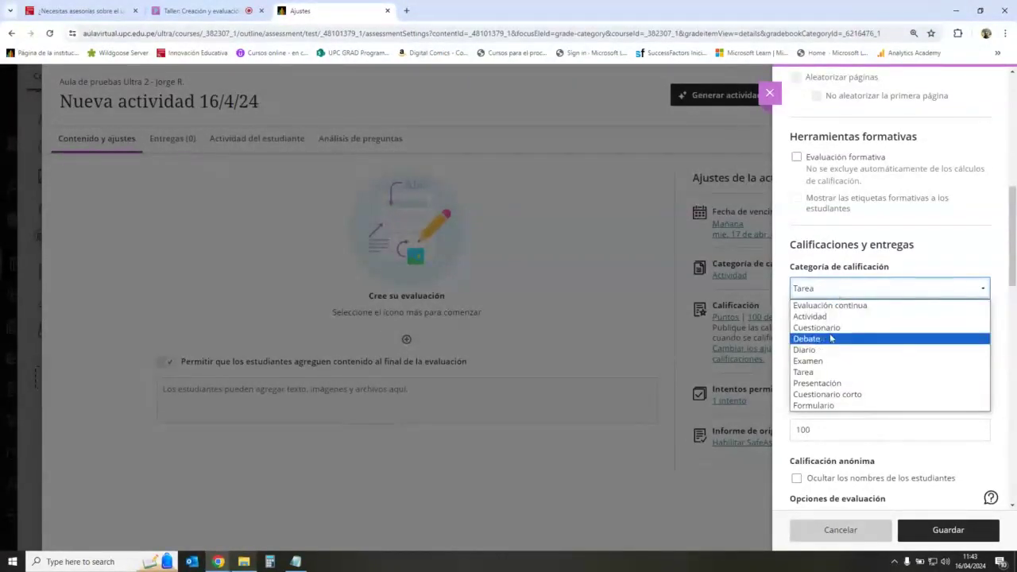
left_click(819, 316)
left_click(835, 531)
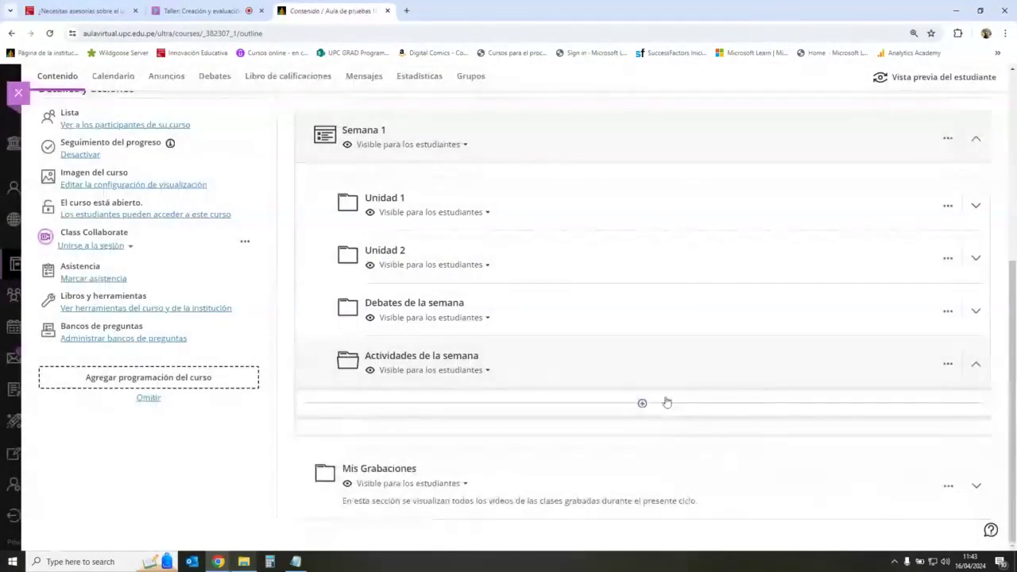
- Create a new activity named Actividad 1 inside the Actividades de la semana folder
left_click(644, 404)
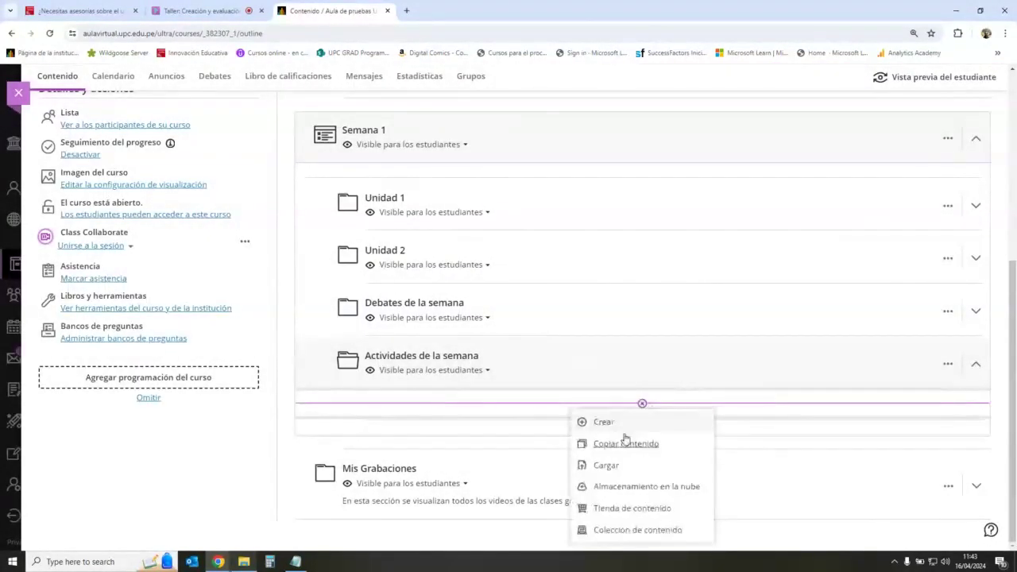
left_click(614, 420)
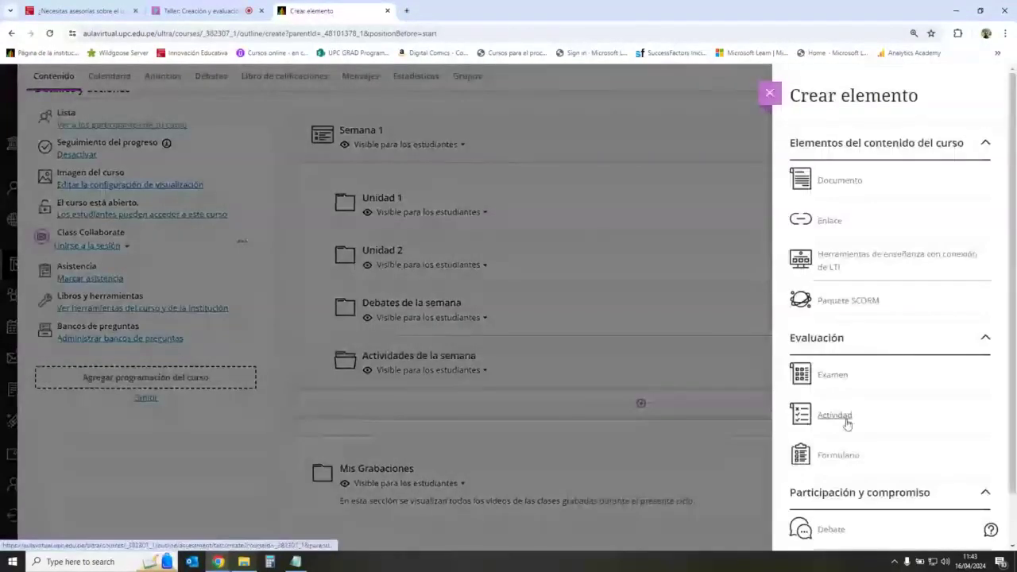
left_click(837, 416)
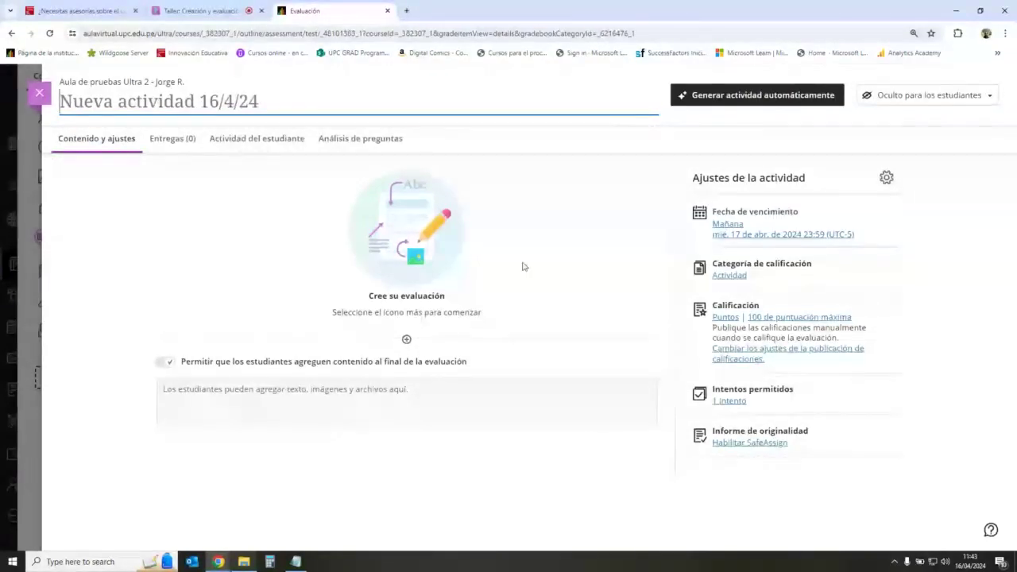
left_click(120, 103)
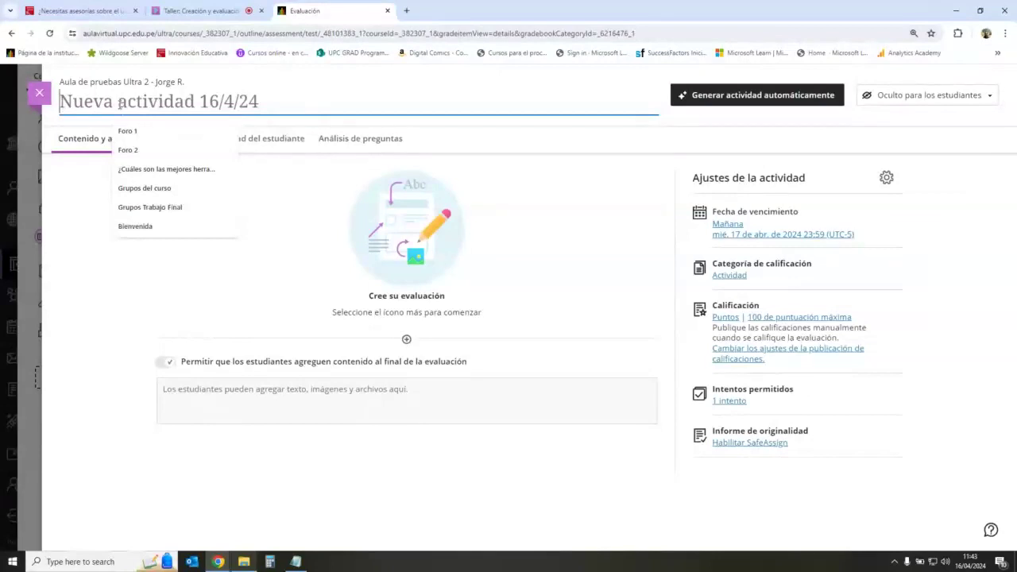
type("Activi")
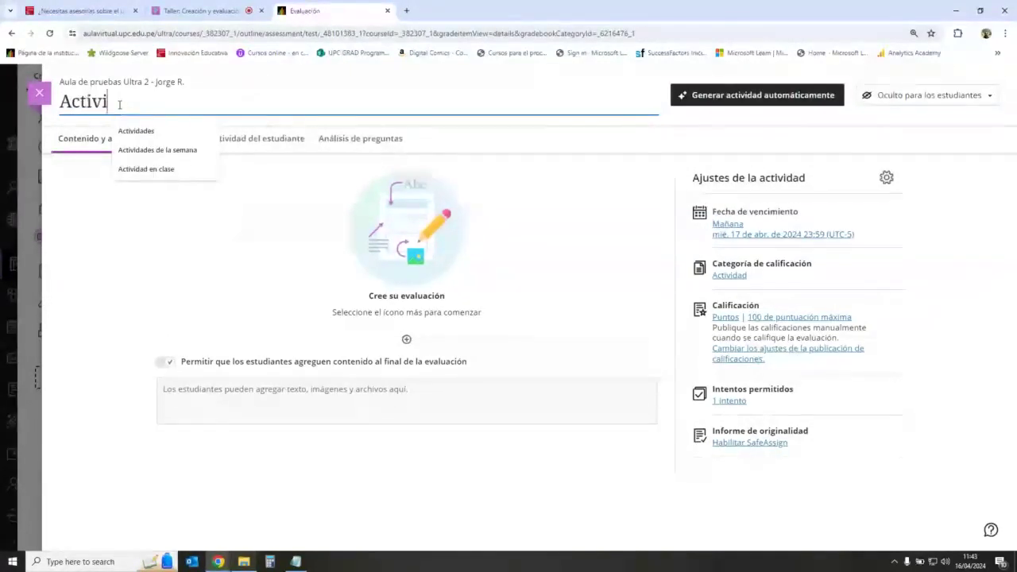
type("dad 1")
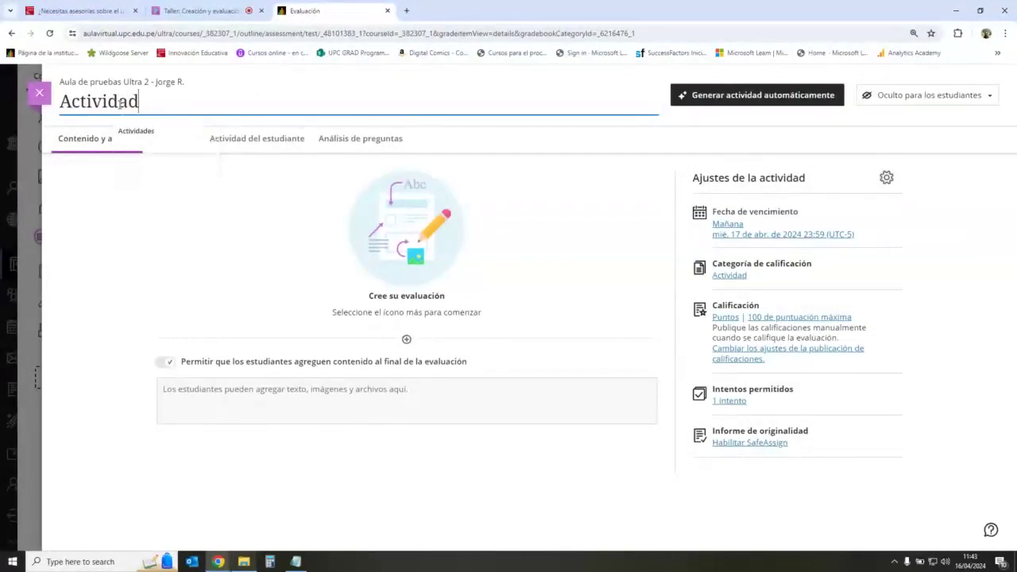
left_click(967, 247)
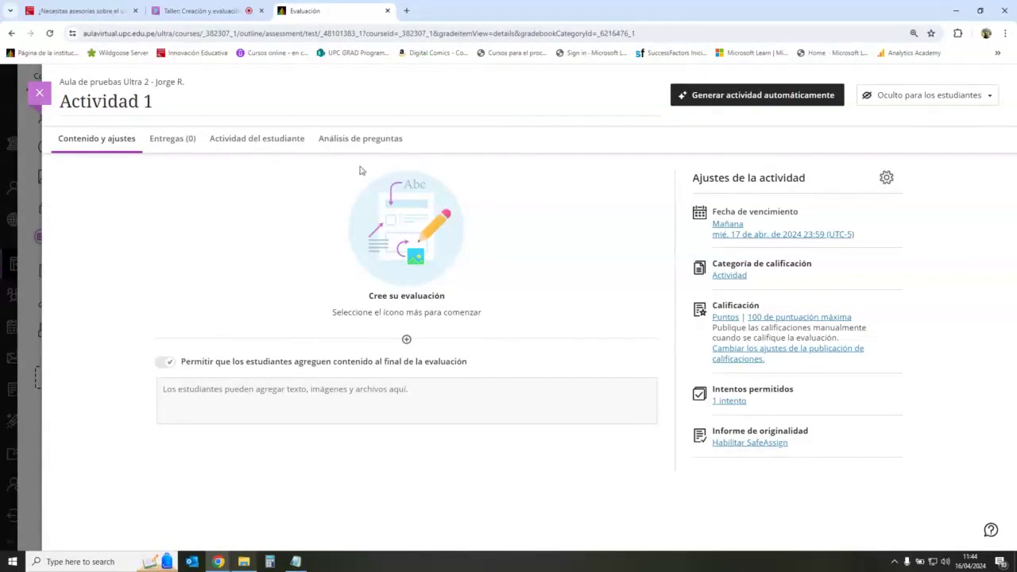
- Return to the course content, expand Debates de la semana and view the Foro 1 debate, closing it again
left_click(39, 93)
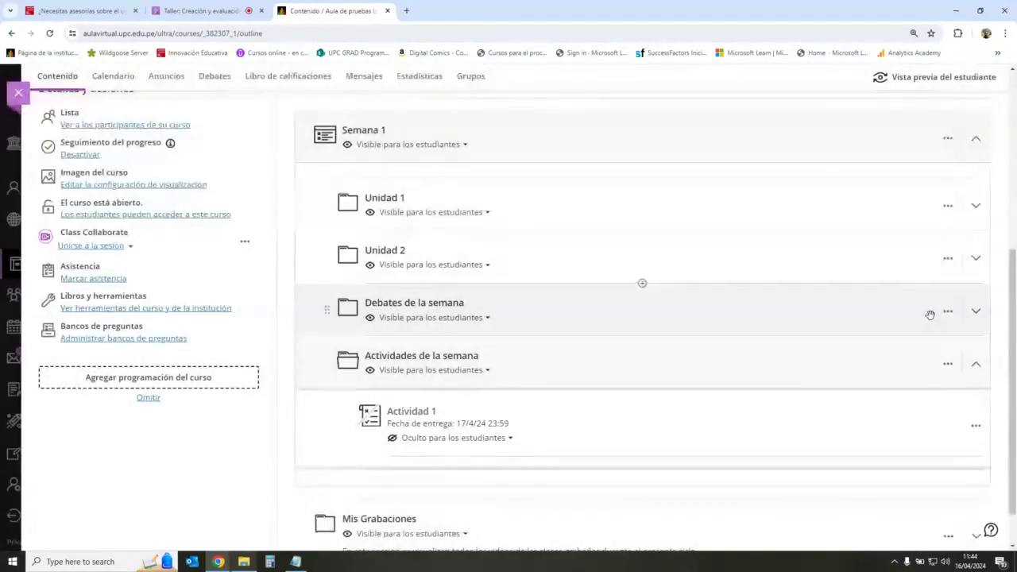
left_click(976, 311)
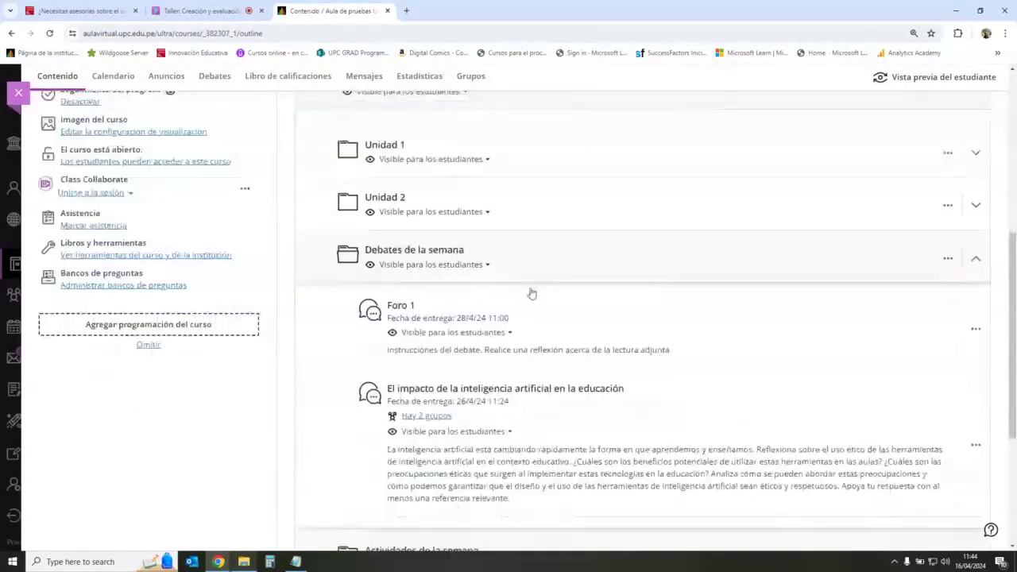
left_click(531, 295)
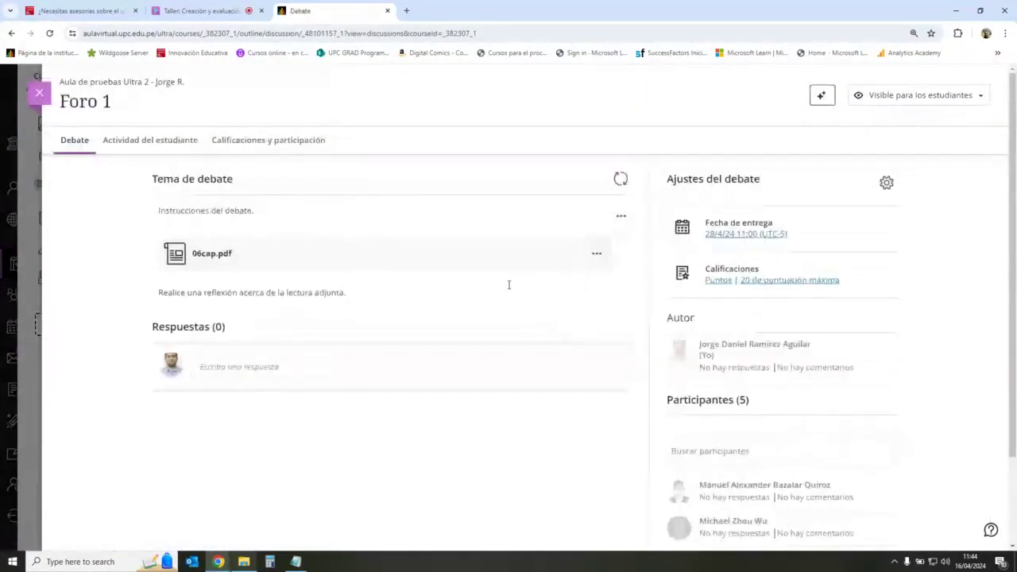
left_click(40, 94)
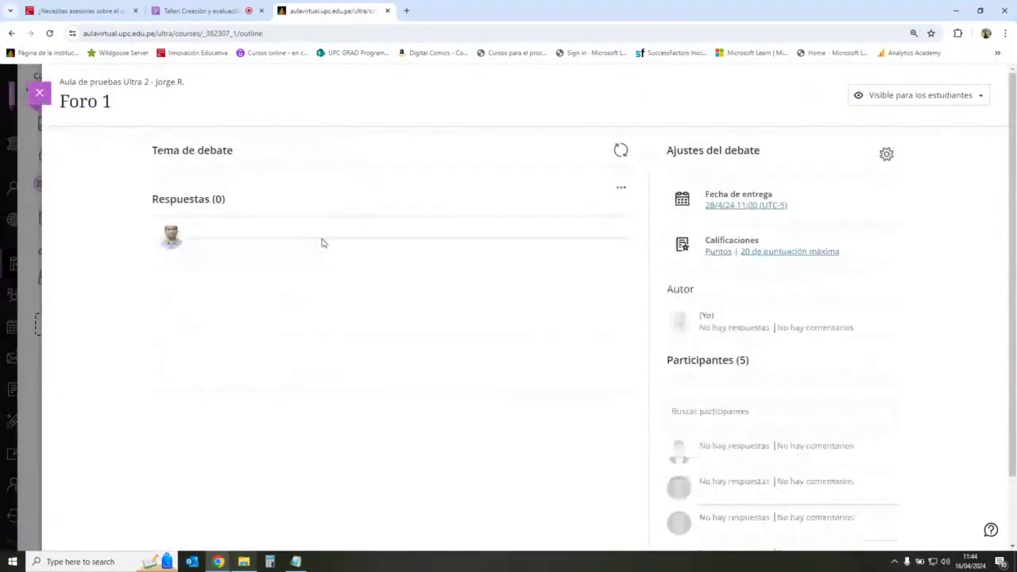
- Reopen Actividad 1 from the Actividades de la semana folder
scroll(562, 330, "down", 1)
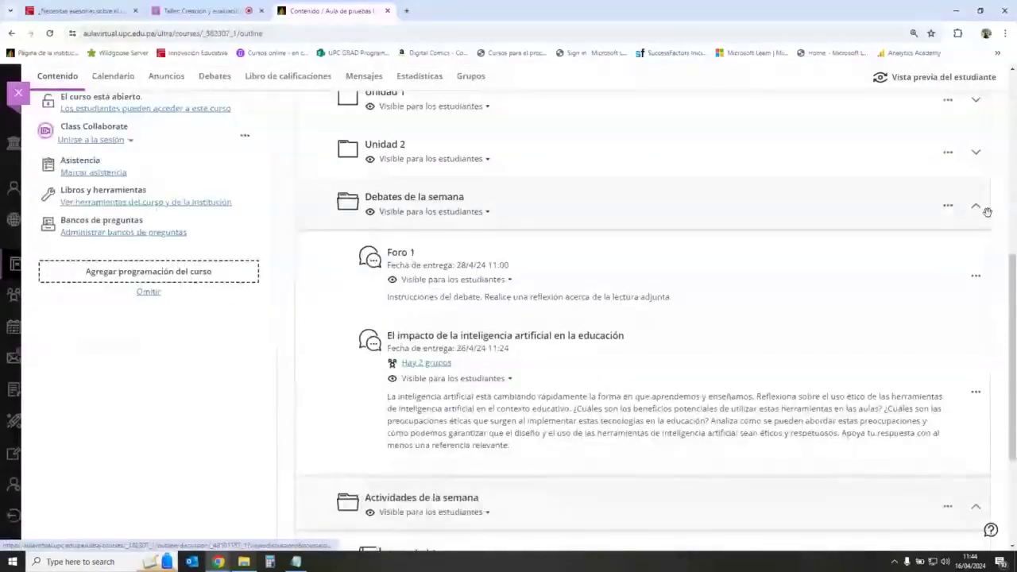
left_click(793, 499)
left_click(418, 360)
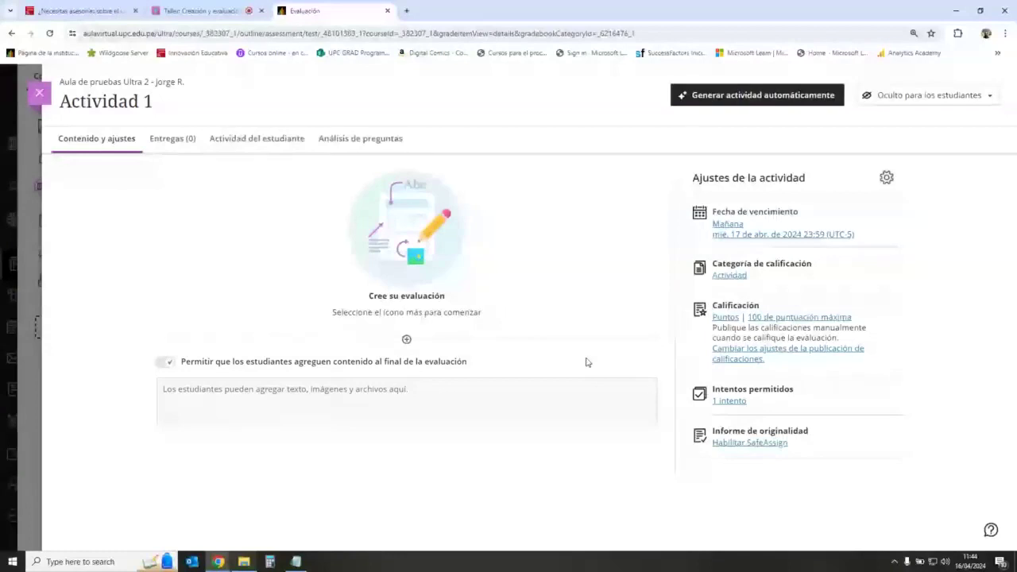
left_click(406, 340)
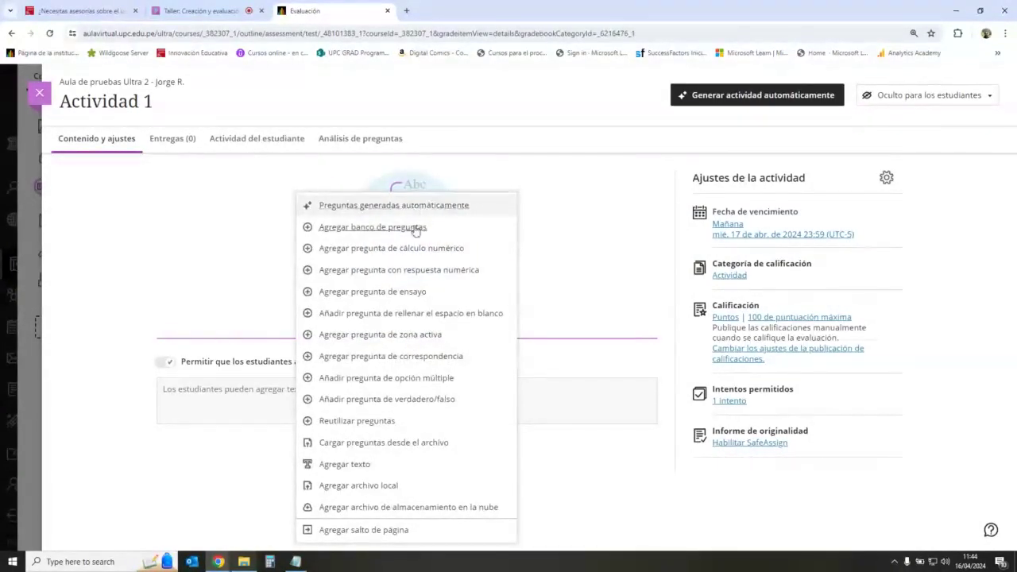
left_click(530, 299)
left_click(406, 338)
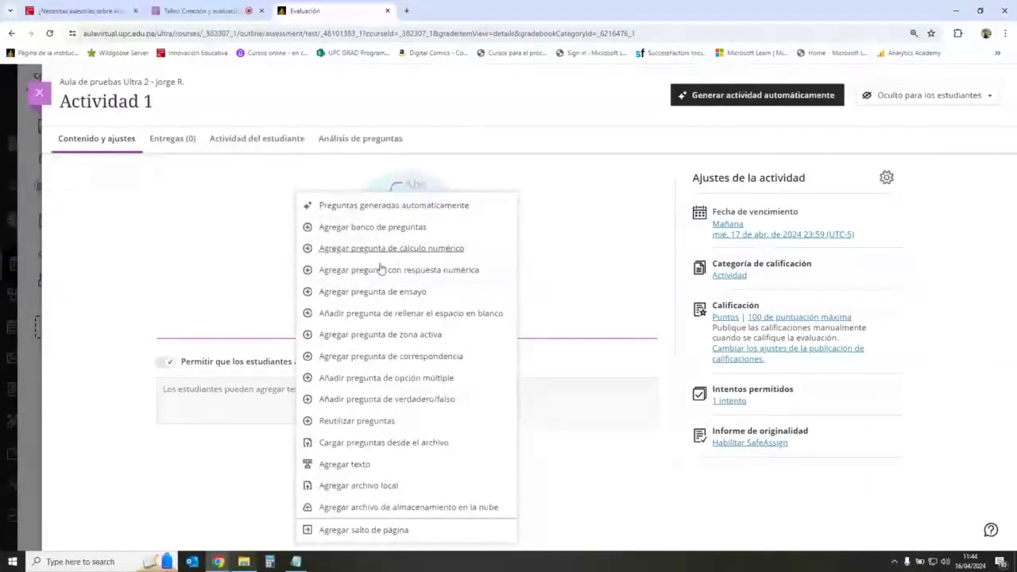
left_click(547, 268)
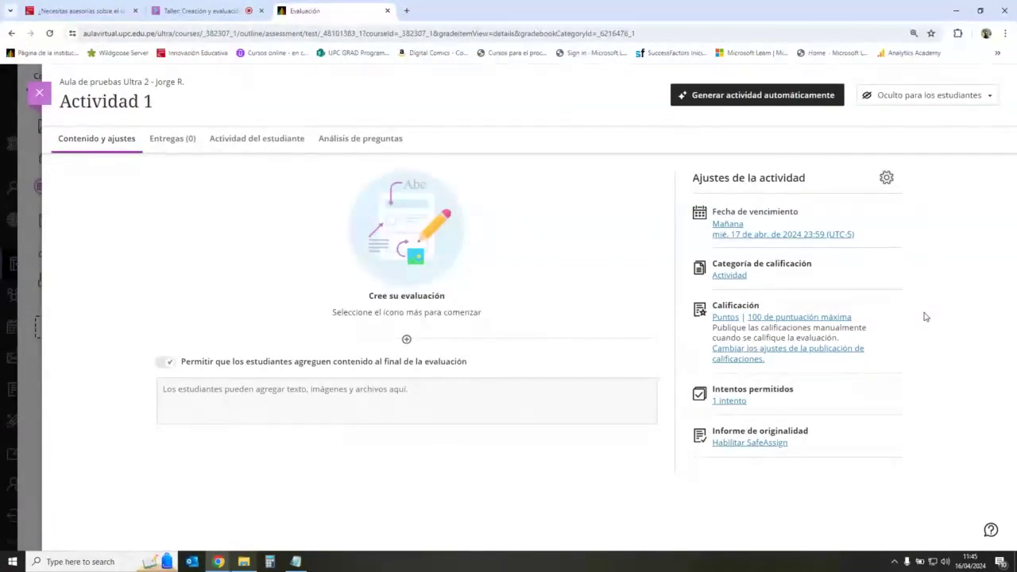
- Add a text block to the content of Actividad 1 reading "Instrucciones para la actividad 1", followed by a new line
left_click(407, 339)
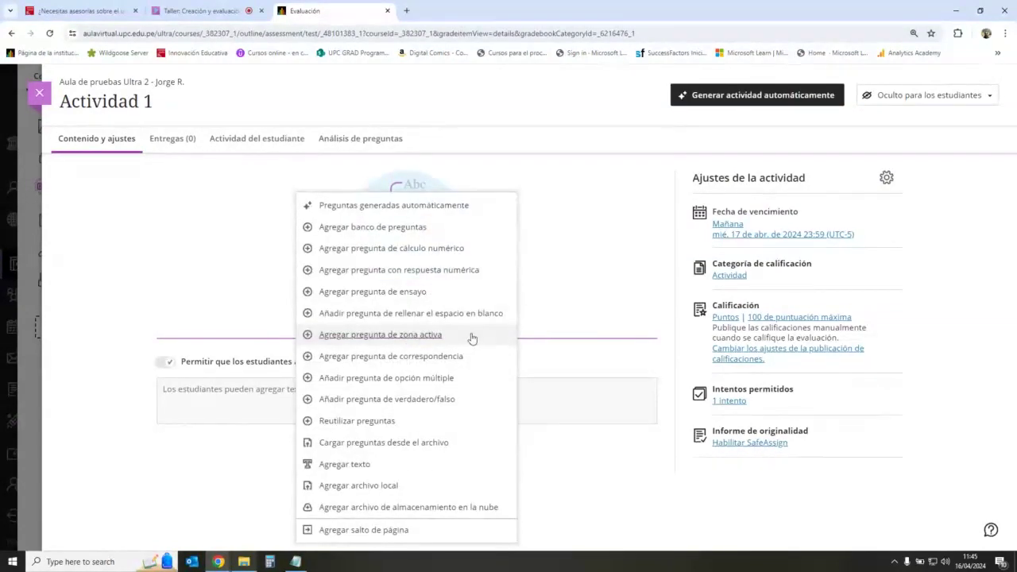
left_click(364, 468)
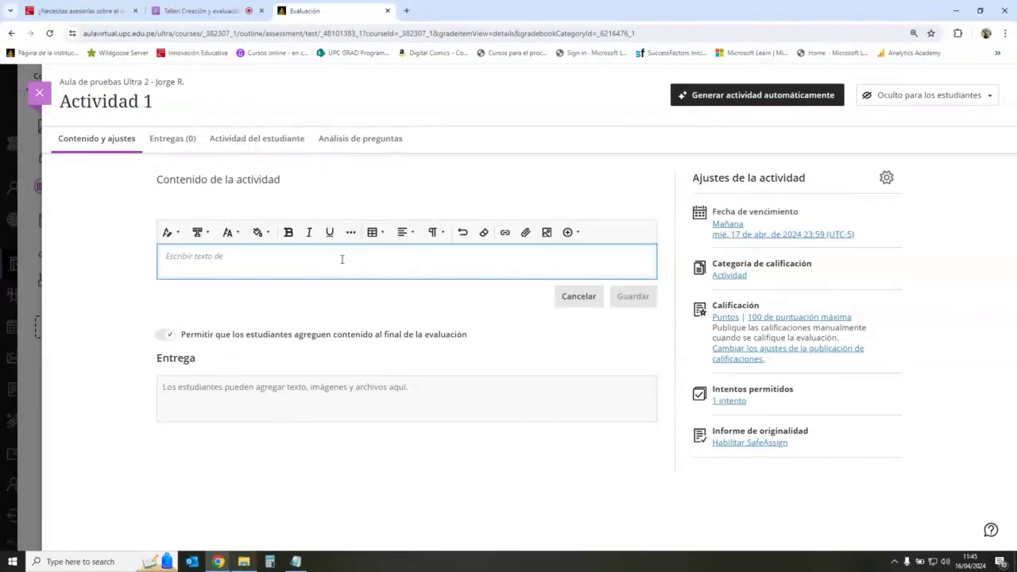
type("Instrucciones")
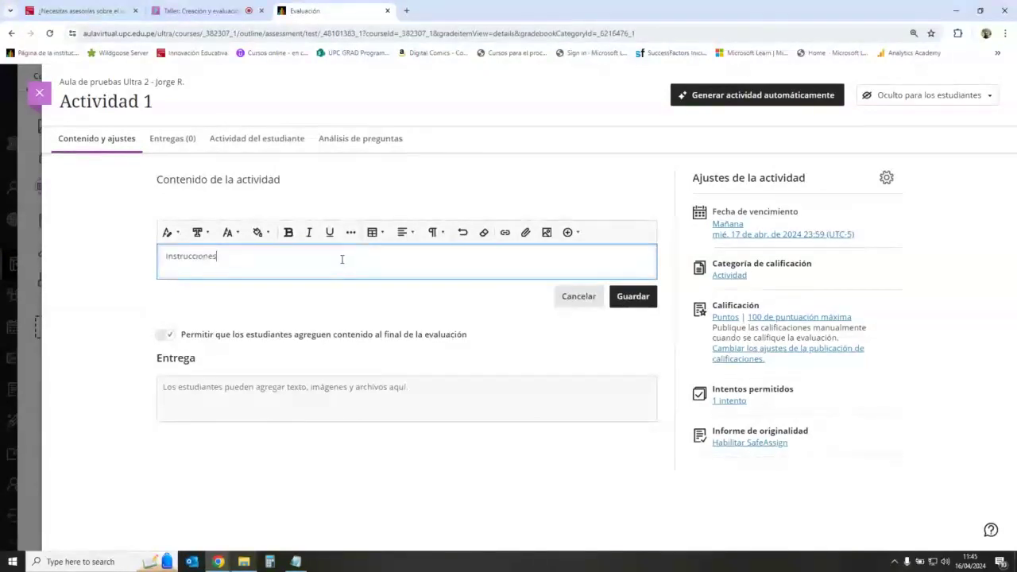
type(" para la activ")
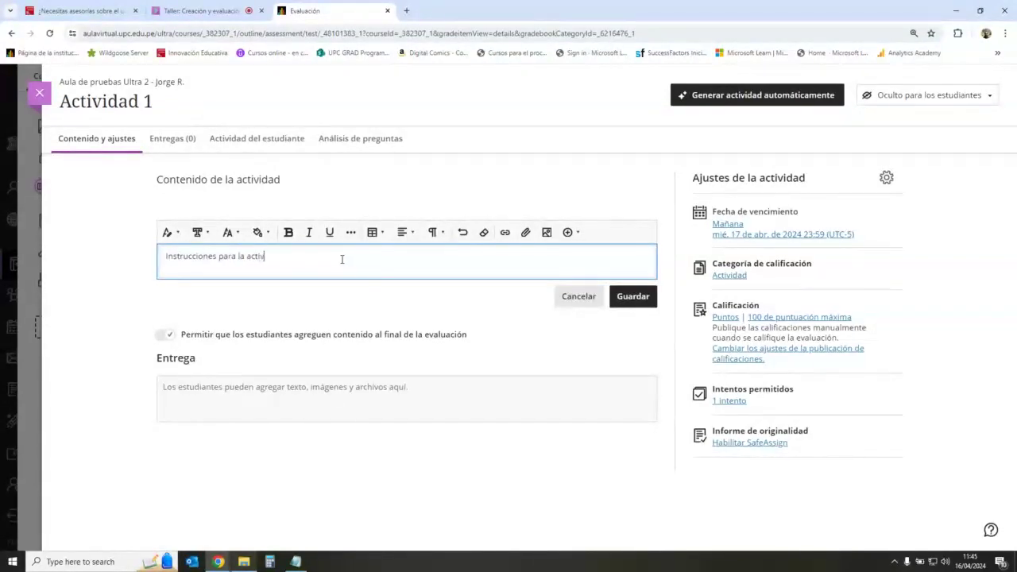
type("idad 1")
left_click(365, 284)
left_click(374, 235)
key("Return")
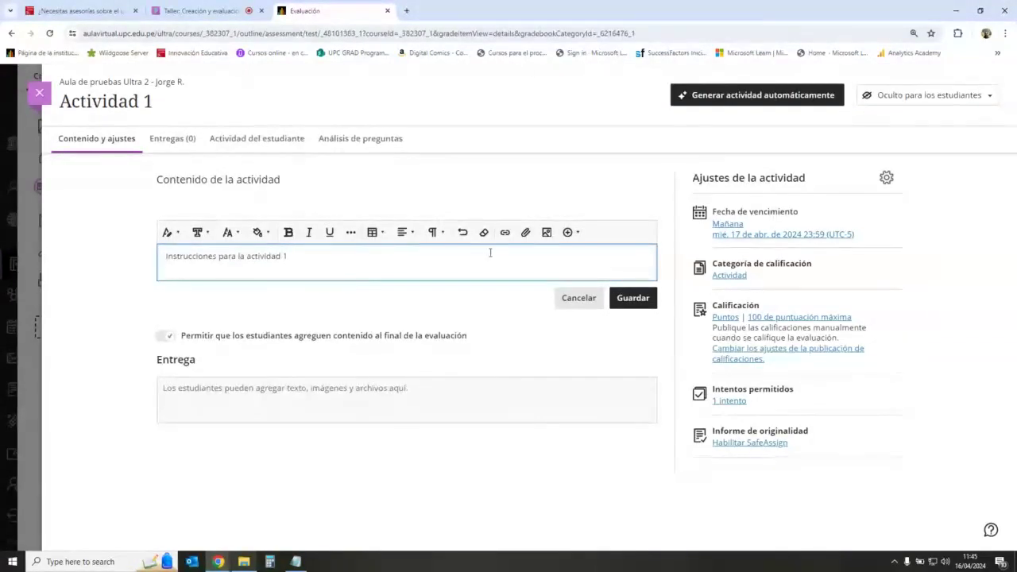
- Attach the file 06cap.pdf below the instructions and save the text block
left_click(527, 233)
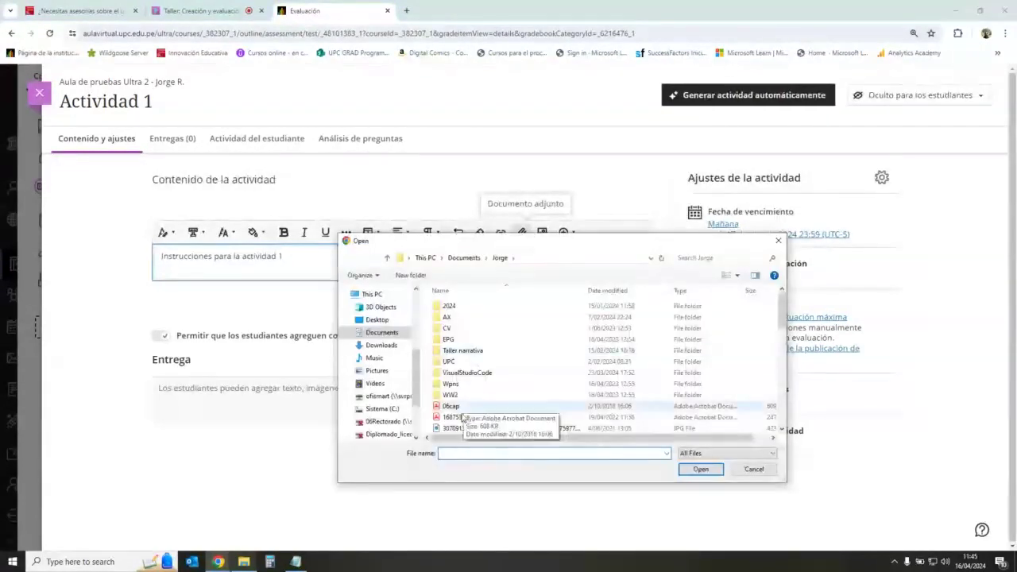
double_click(451, 406)
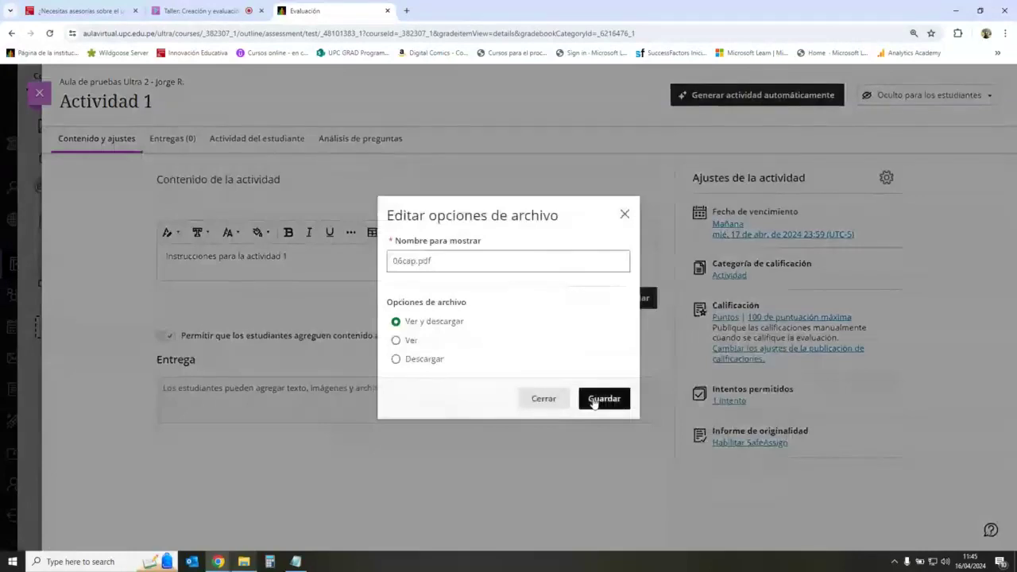
left_click(544, 398)
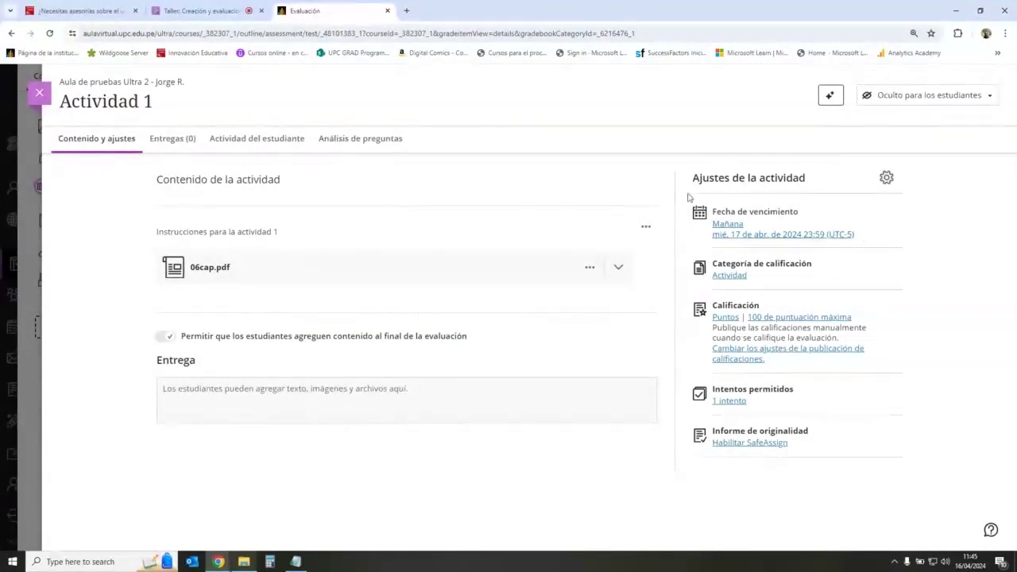
- Open the full settings of Actividad 1, check the attendee list in the online session, and return to the settings
left_click_drag(691, 178, 816, 182)
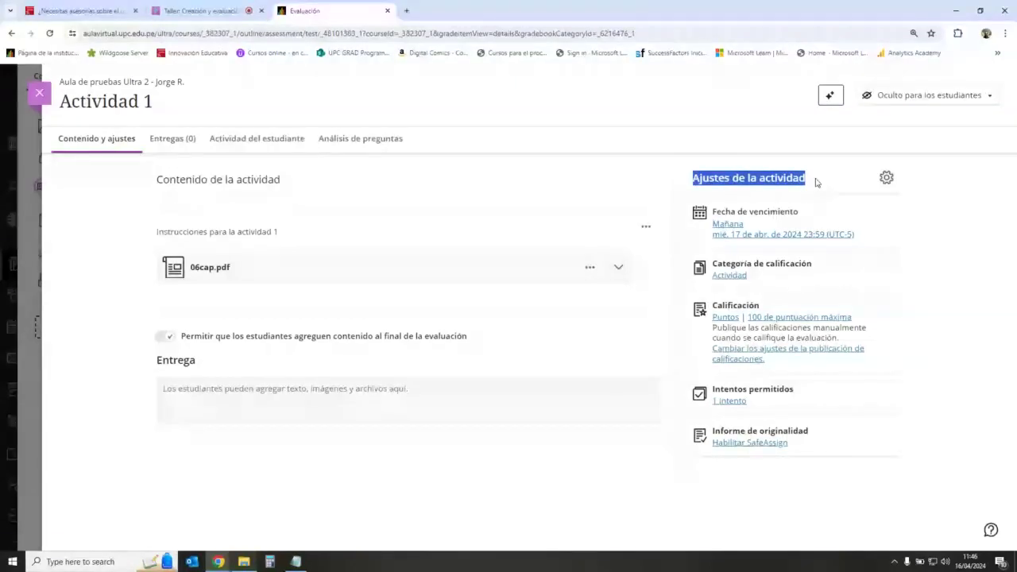
left_click(886, 177)
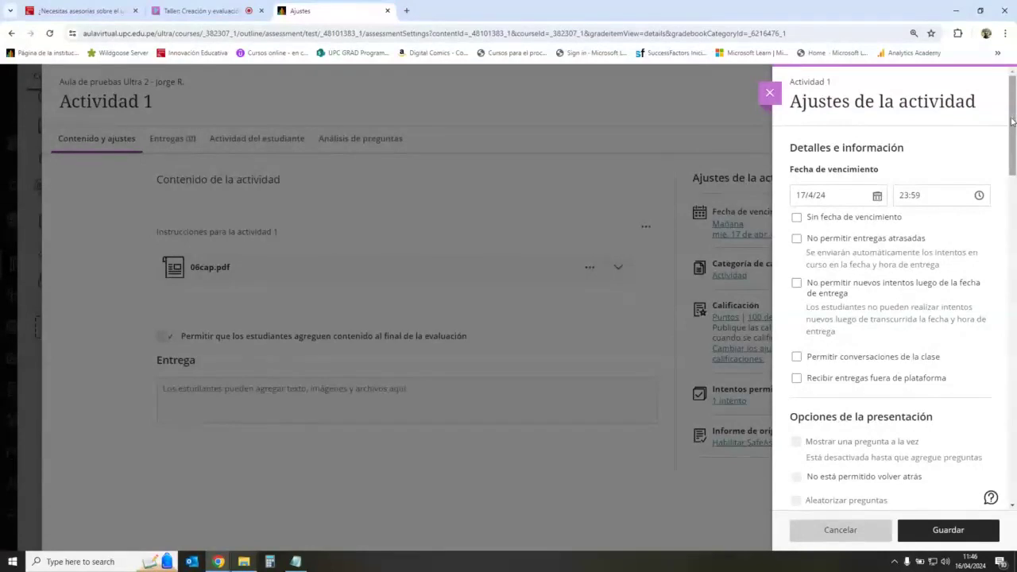
left_click_drag(1014, 120, 994, 127)
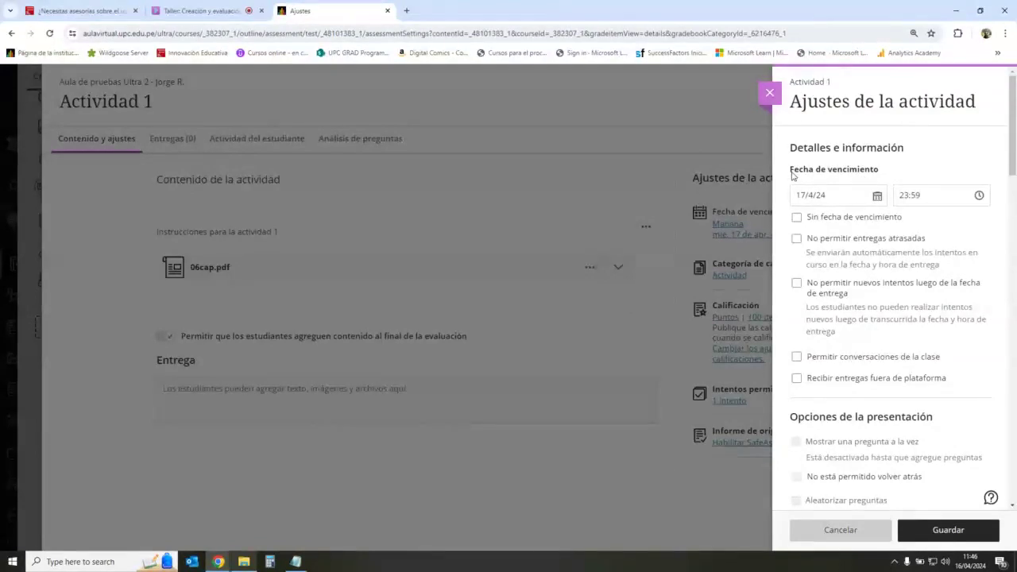
left_click_drag(791, 176, 885, 172)
left_click(872, 172)
left_click(190, 5)
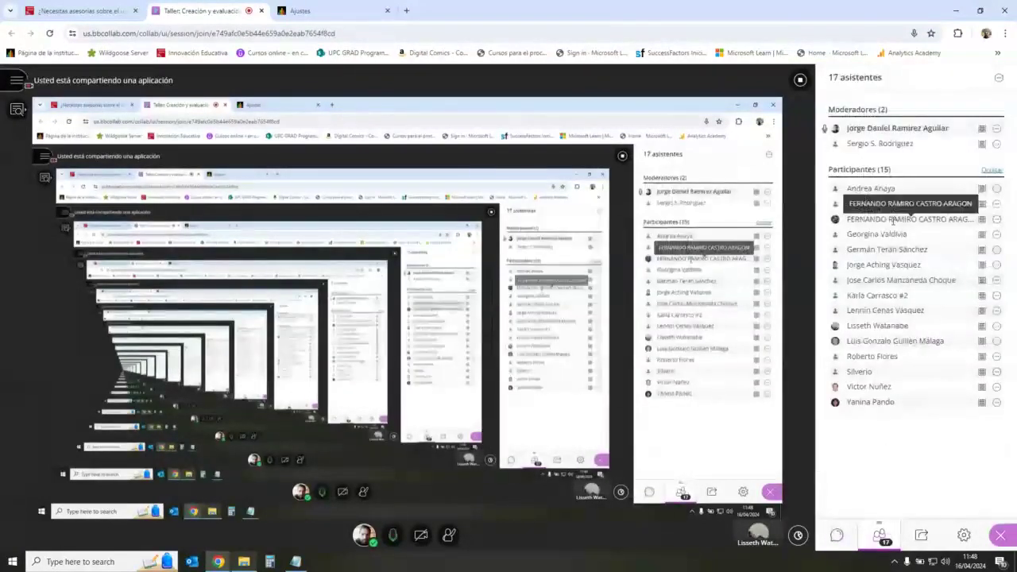
left_click(346, 5)
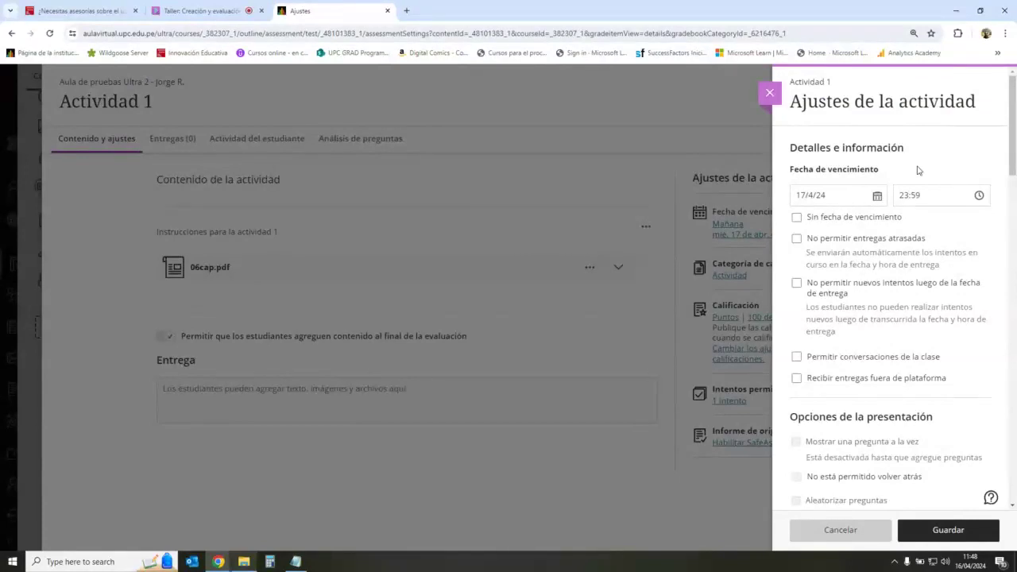
- Set the due date of Actividad 1 to 28/4/24
left_click(885, 199)
left_click(884, 197)
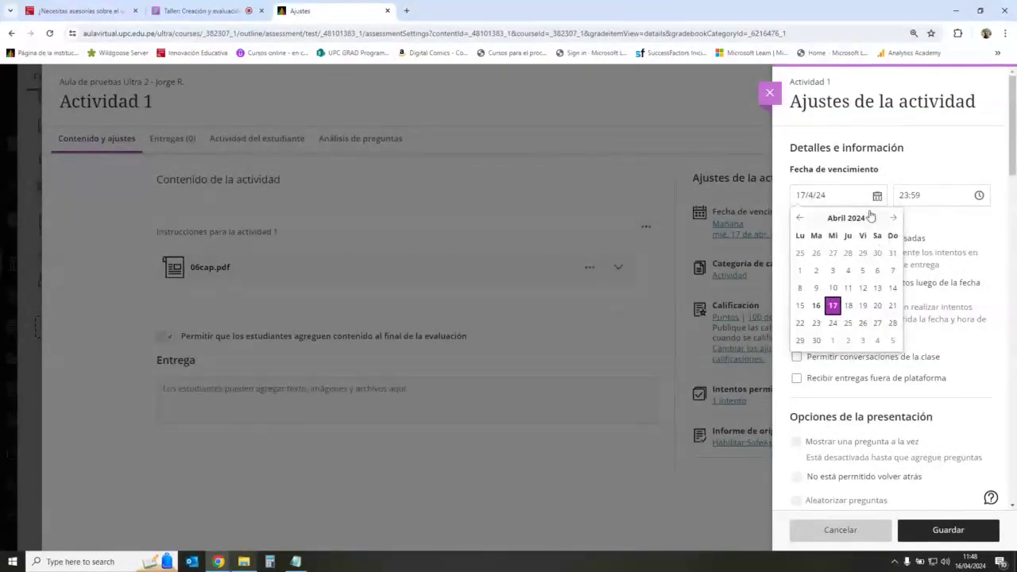
left_click(892, 322)
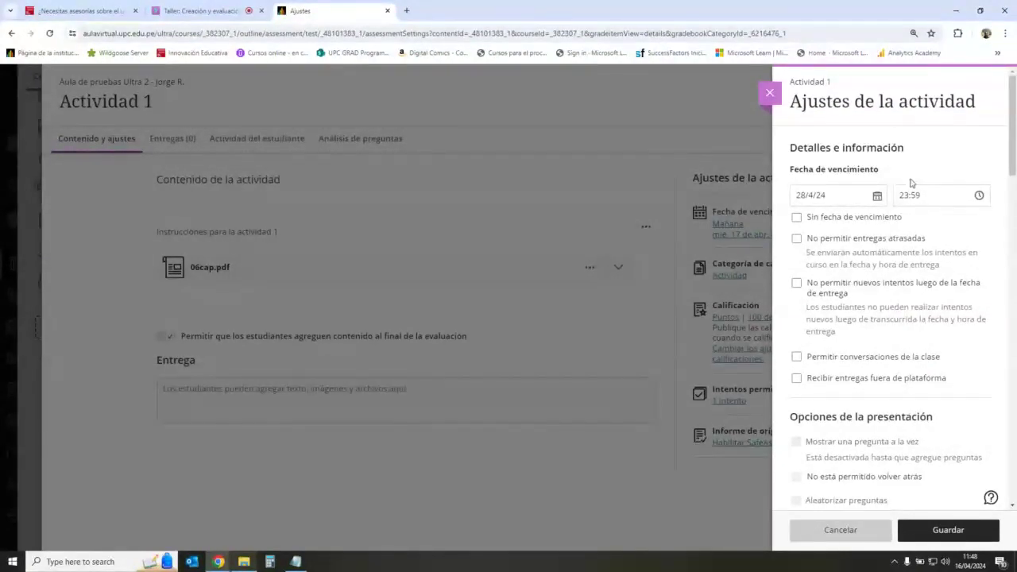
left_click(878, 197)
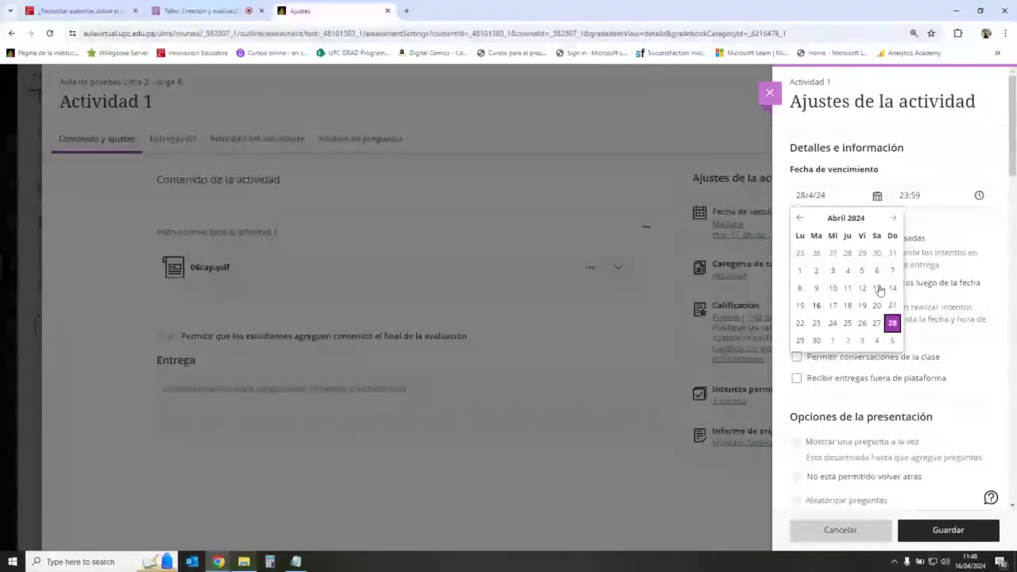
left_click(892, 324)
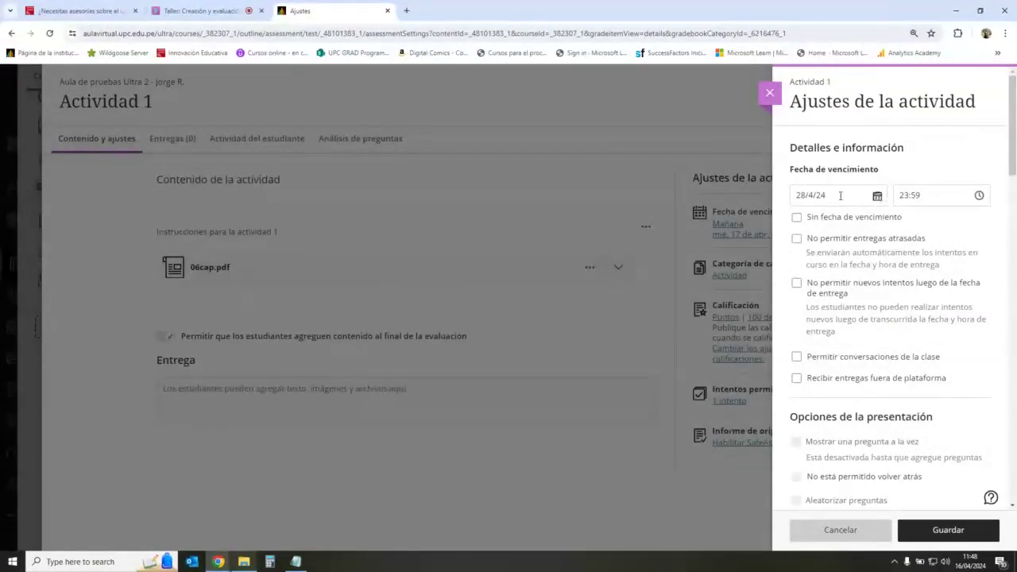
left_click(878, 197)
left_click(892, 324)
- Try the No permitir entregas atrasadas option by switching it on and off, leaving it enabled
left_click(797, 239)
left_click(798, 240)
left_click(797, 239)
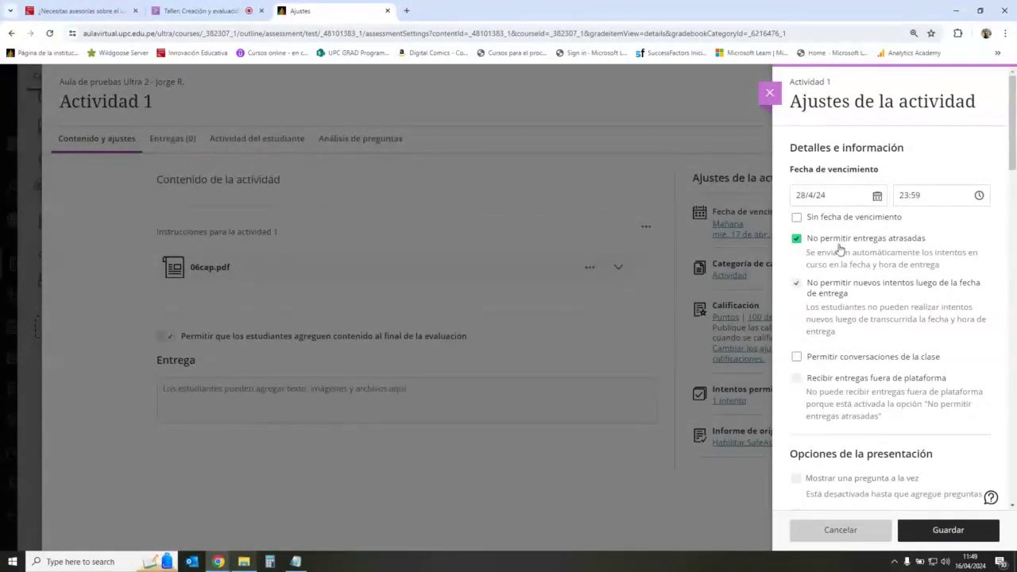
left_click(796, 240)
left_click(796, 240)
mouse_move(1012, 127)
left_mouse_down()
mouse_move(1012, 491)
mouse_move(1012, 119)
left_mouse_up()
left_click(796, 204)
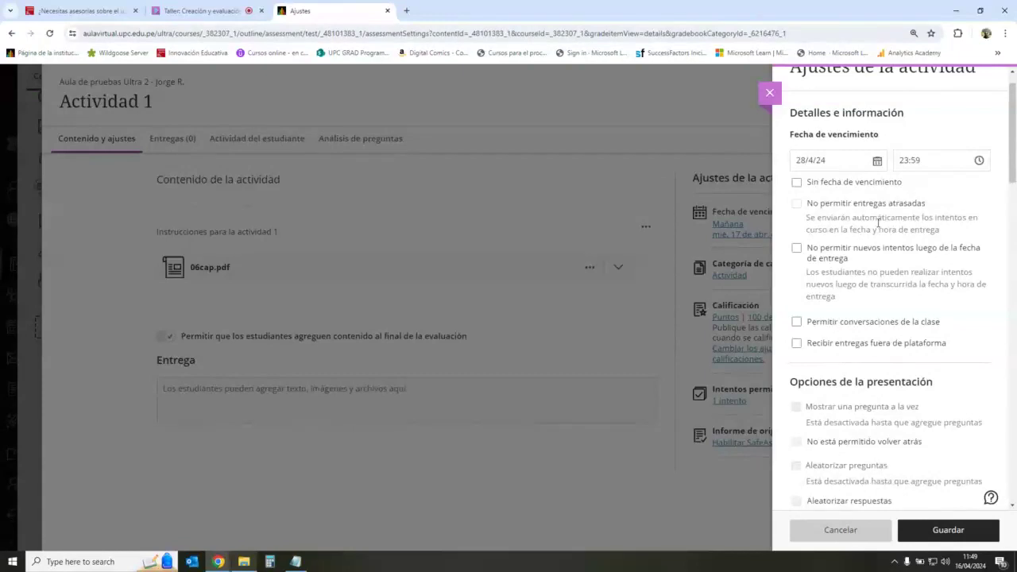
left_click(796, 205)
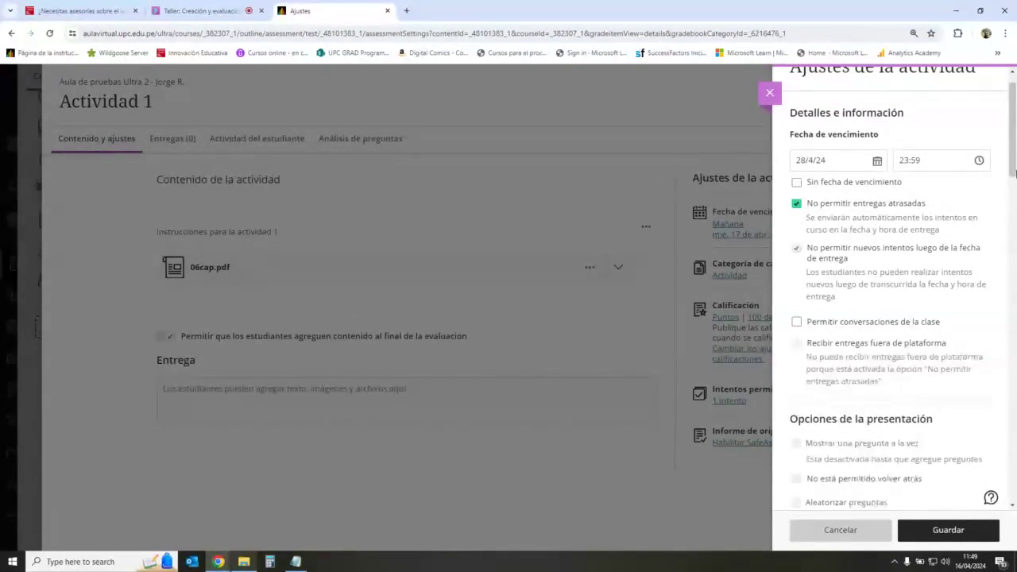
- Check the Grupos asignados section of the settings and return to the due date options
left_click_drag(1013, 140, 1013, 443)
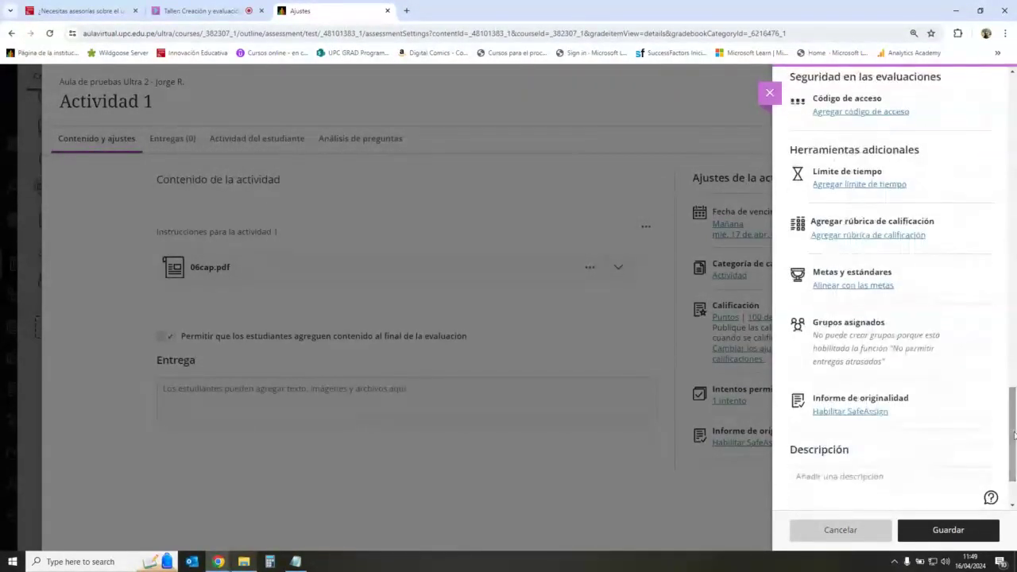
left_click_drag(813, 321, 889, 367)
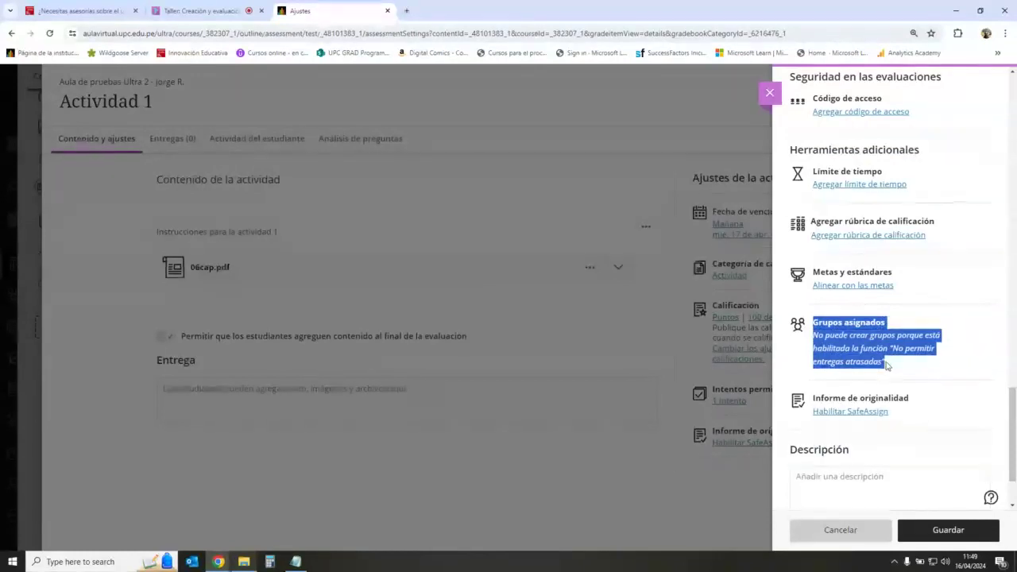
left_click_drag(1013, 394, 1015, 77)
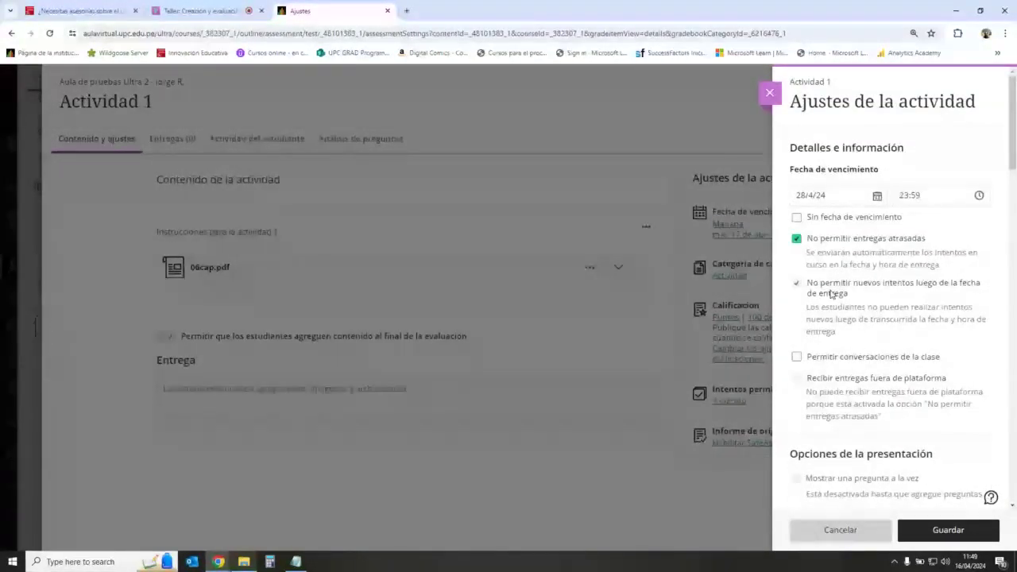
- Disable and re-enable No permitir entregas atrasadas to compare its effect on the new-attempts option
left_click(796, 238)
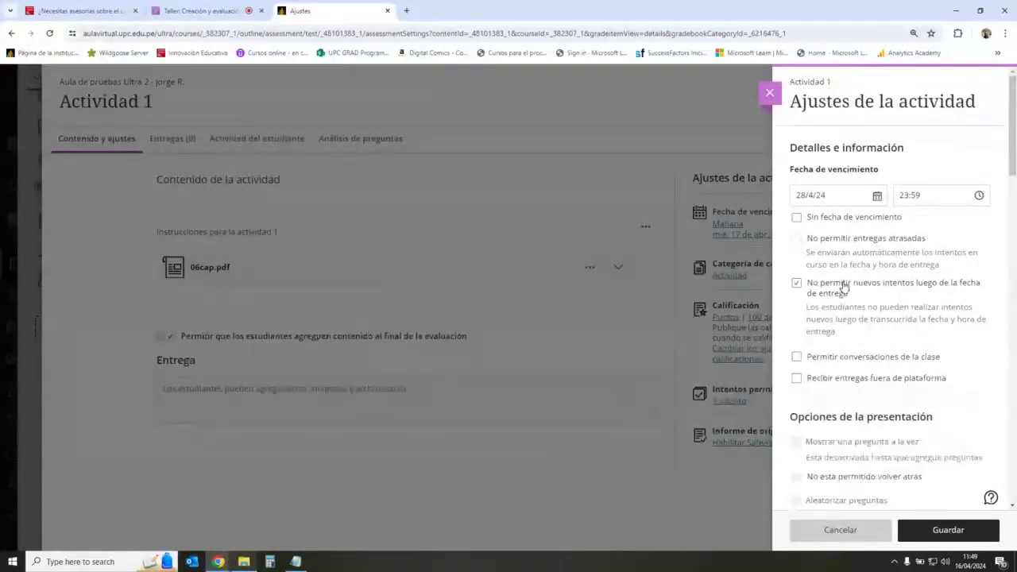
left_click(795, 243)
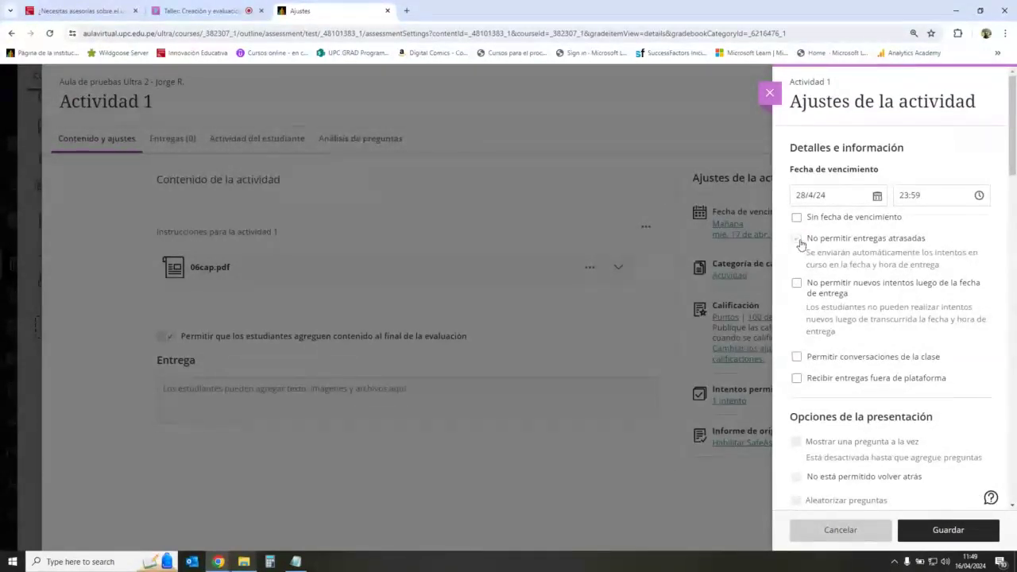
left_click(797, 240)
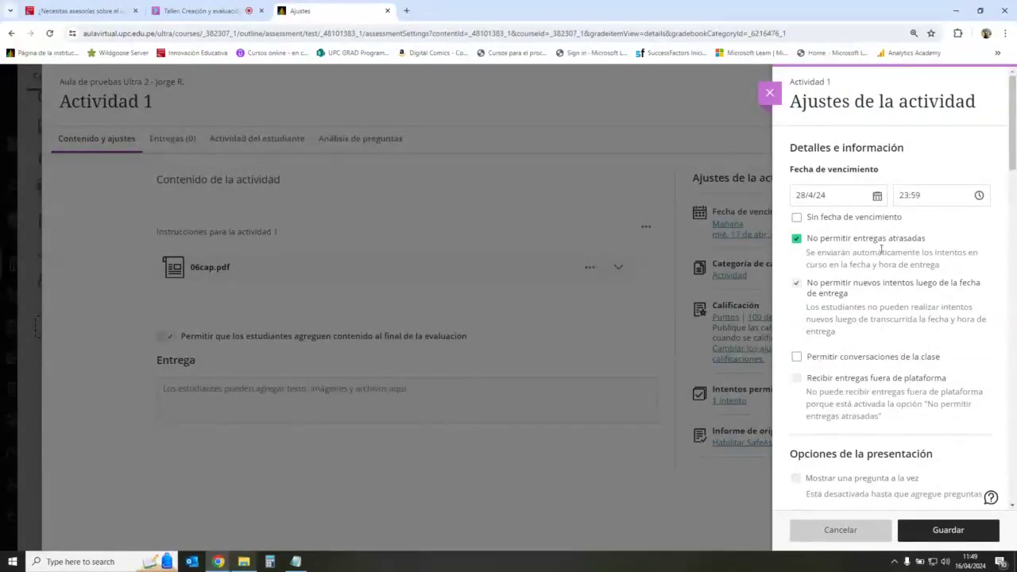
left_click(797, 239)
left_click(797, 239)
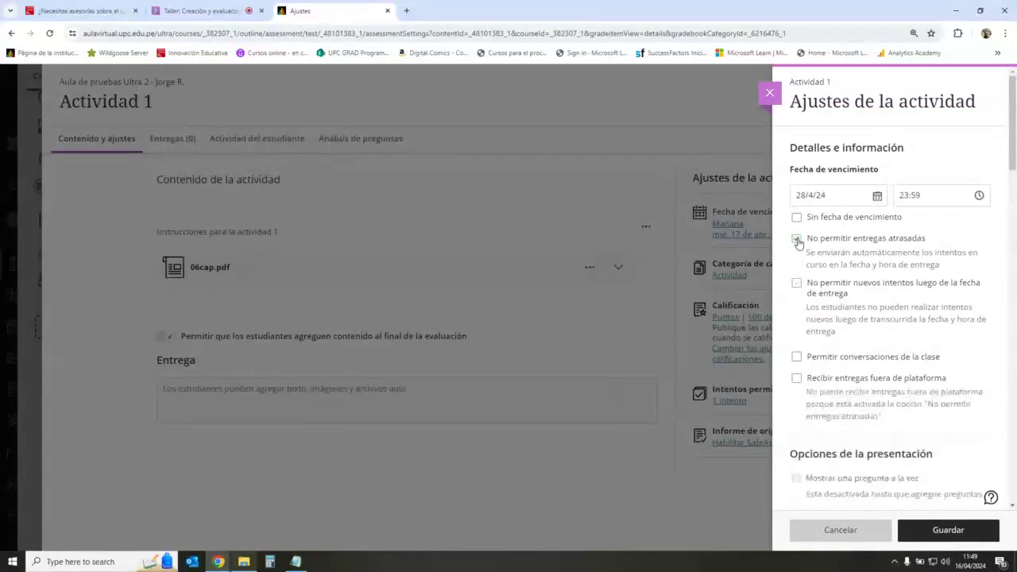
triple_click(797, 239)
left_click(797, 239)
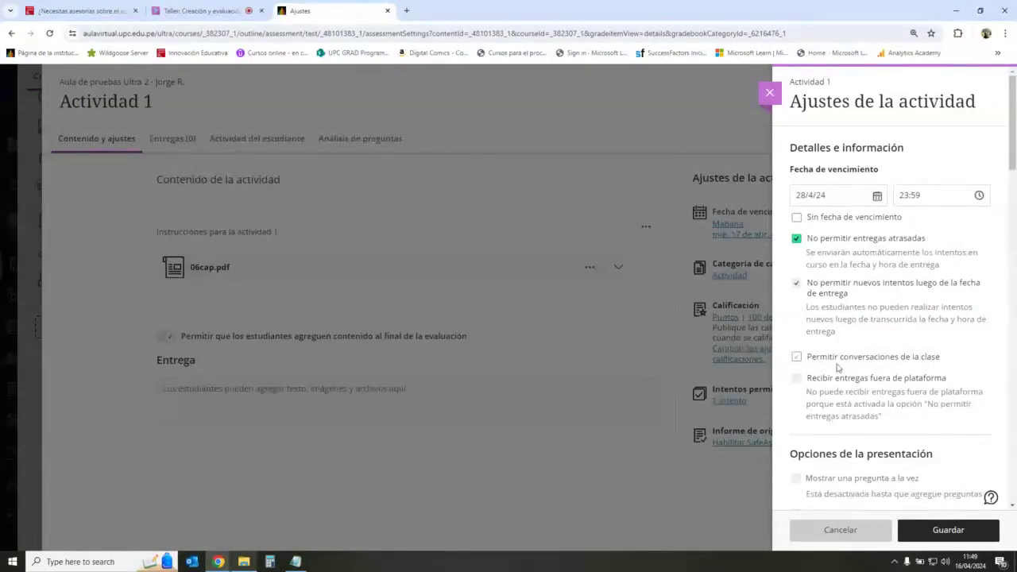
- Try Permitir conversaciones de la clase, leave it off, and disable No permitir entregas atrasadas
left_click(906, 365)
left_click(898, 359)
left_click(798, 240)
- Try Recibir entregas fuera de plataforma, turn it off again, and enable Permitir conversaciones de la clase
left_click(810, 380)
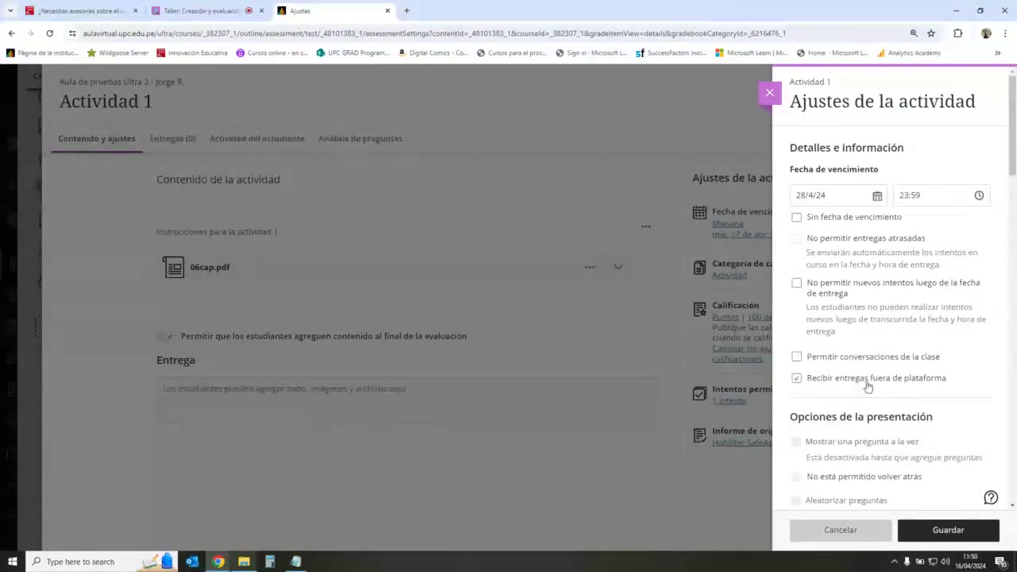
left_click(932, 388)
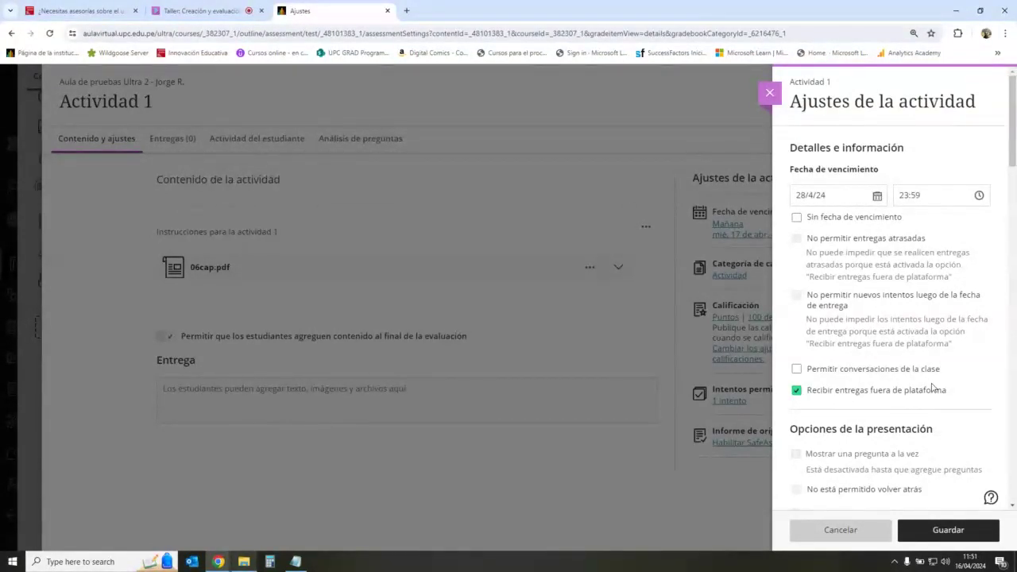
left_click(870, 393)
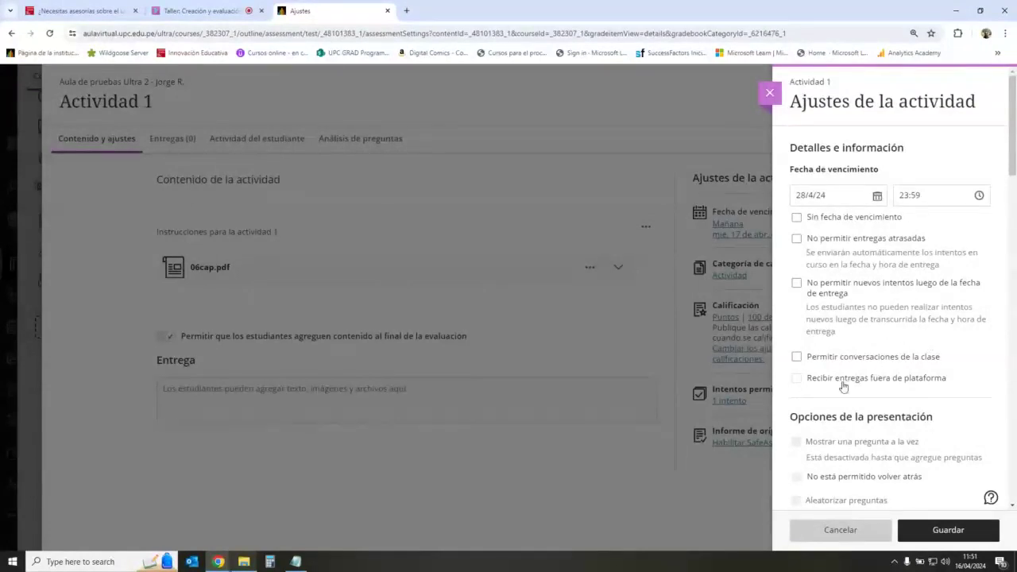
left_click(898, 357)
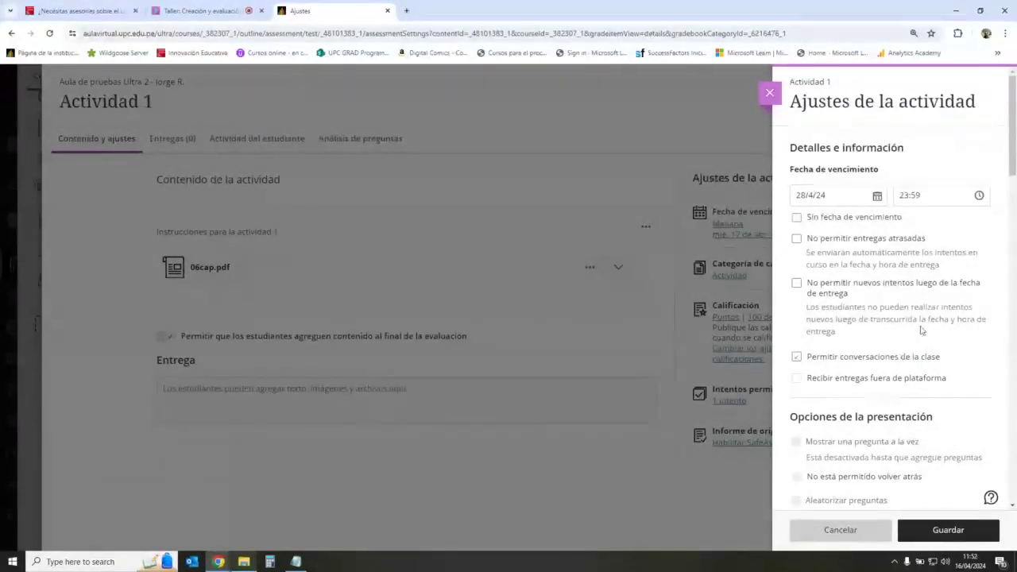
- Set Intentos permitidos to 2 in the Calificaciones y entregas section of Actividad 1's settings
scroll(928, 322, "down", 3)
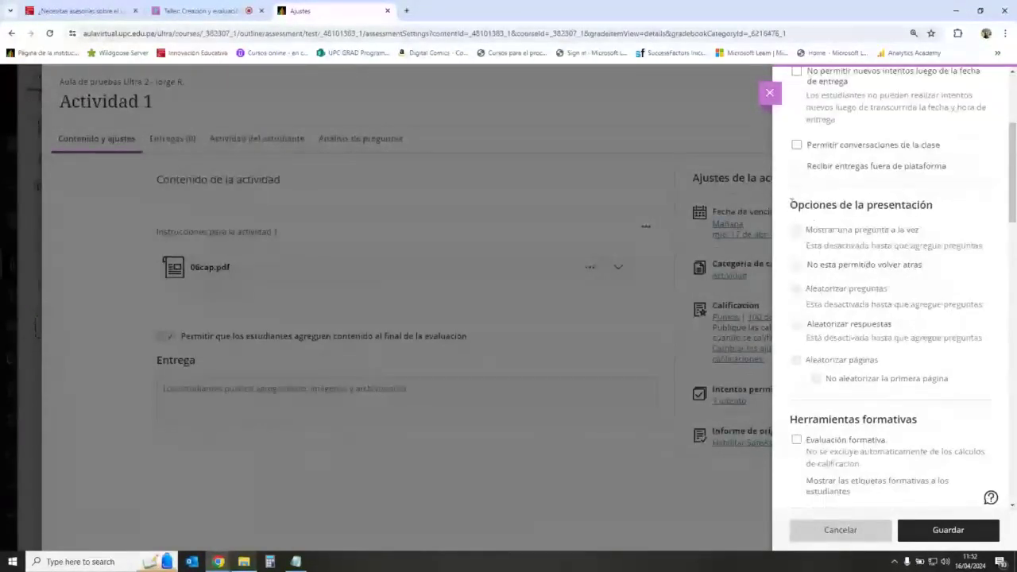
left_click_drag(792, 205, 935, 206)
left_click(934, 206)
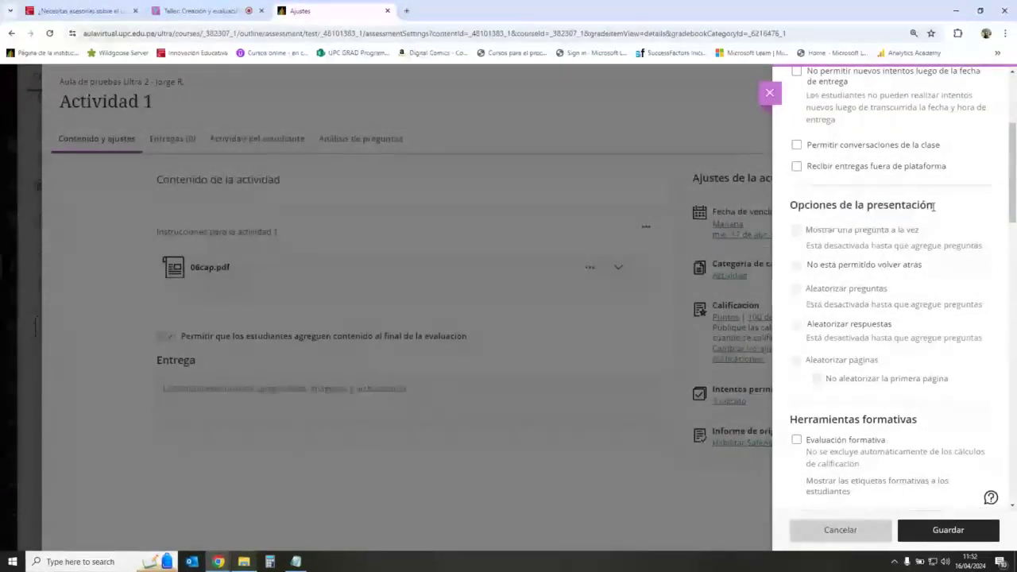
scroll(909, 288, "down", 4)
scroll(908, 288, "down", 2)
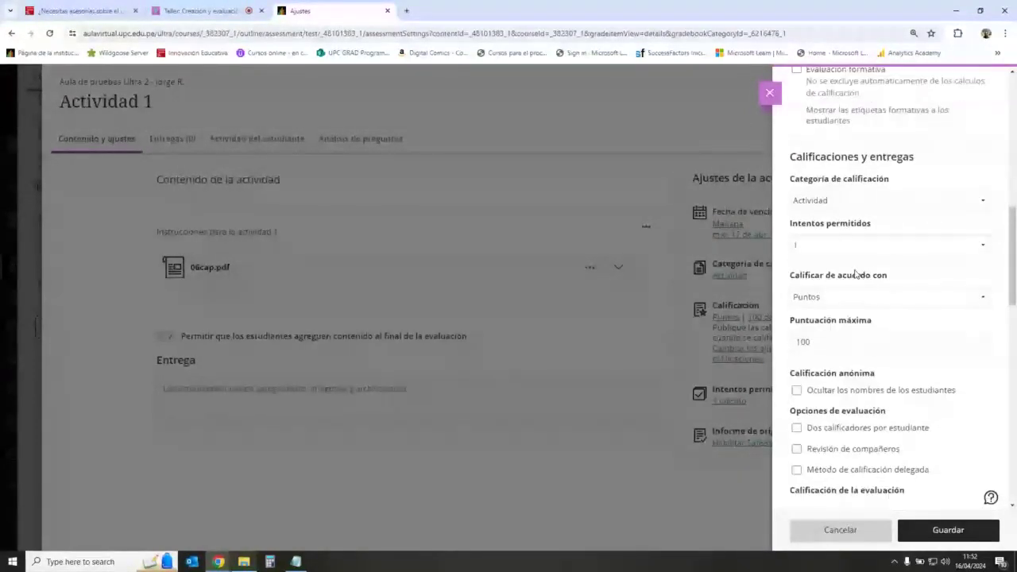
left_click(848, 248)
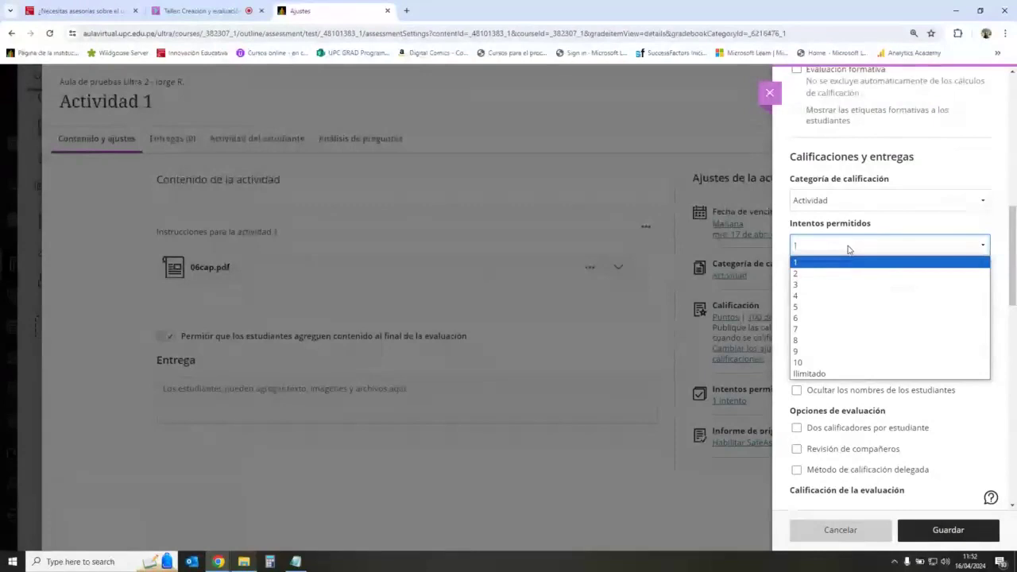
left_click(843, 280)
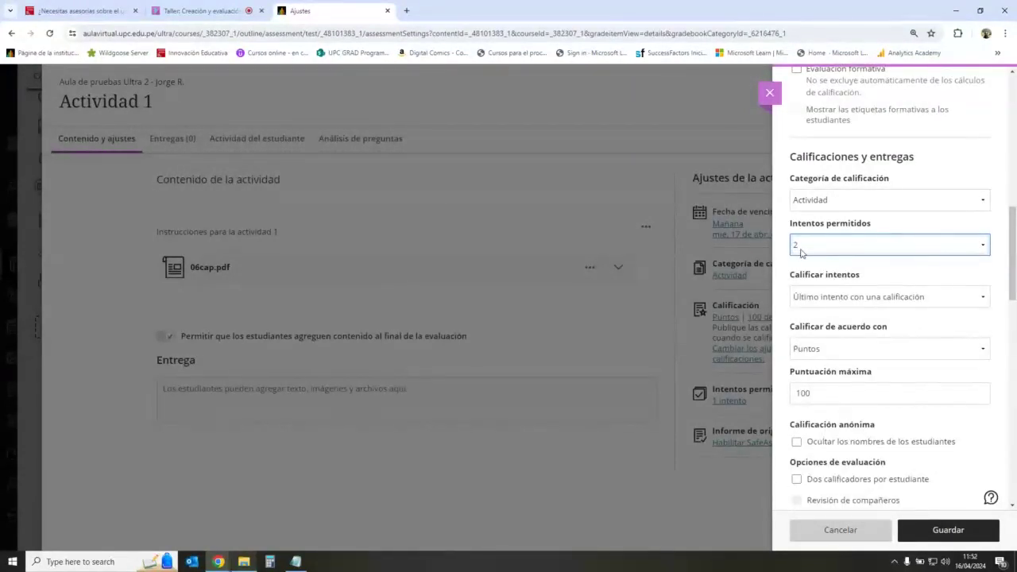
- Review the Calificar intentos choices, keeping Último intento con una calificación selected
left_click(926, 298)
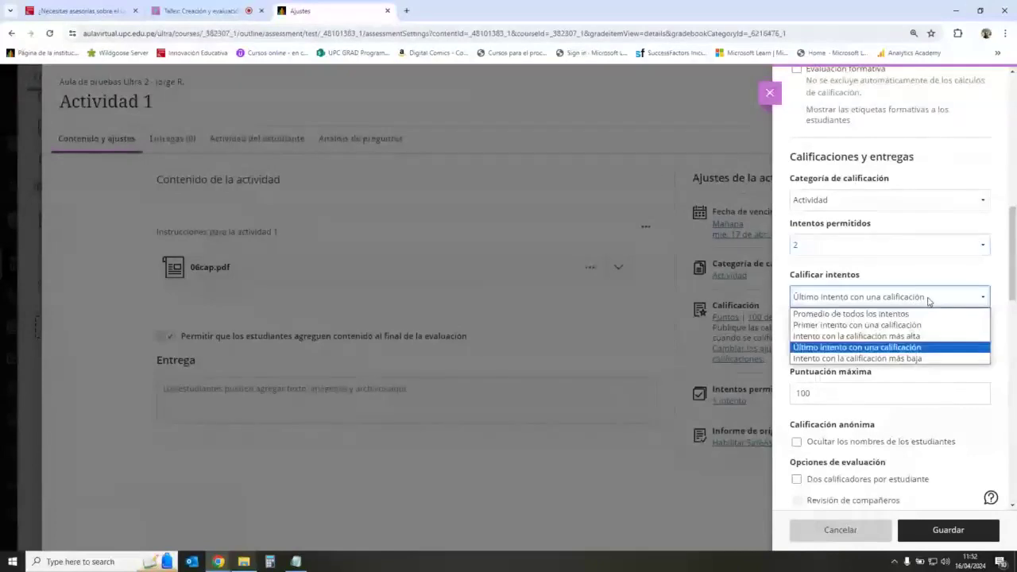
left_click(930, 299)
left_click(928, 297)
left_click(1004, 288)
key("alt+Down")
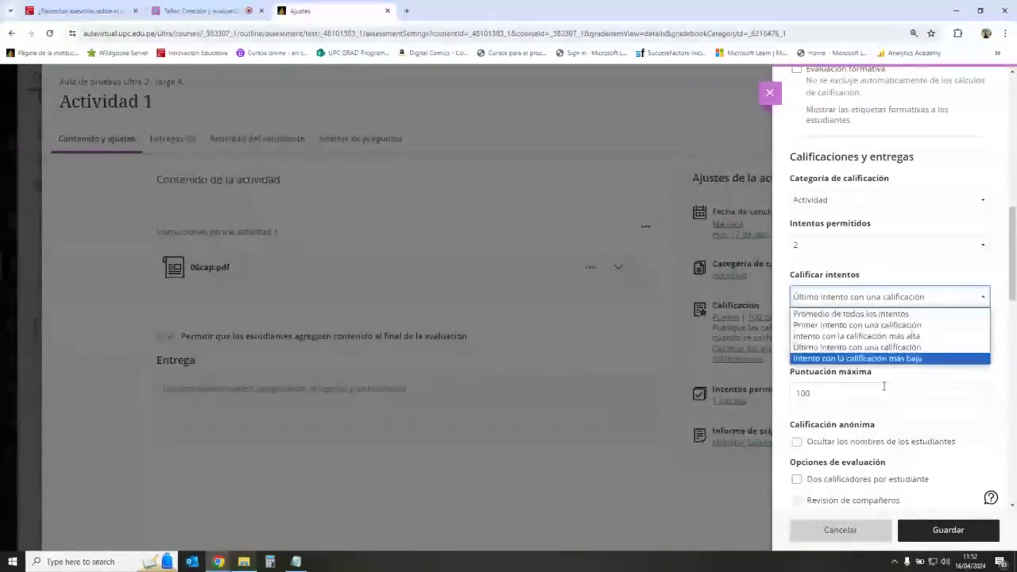
left_click(1006, 274)
scroll(998, 325, "down", 1)
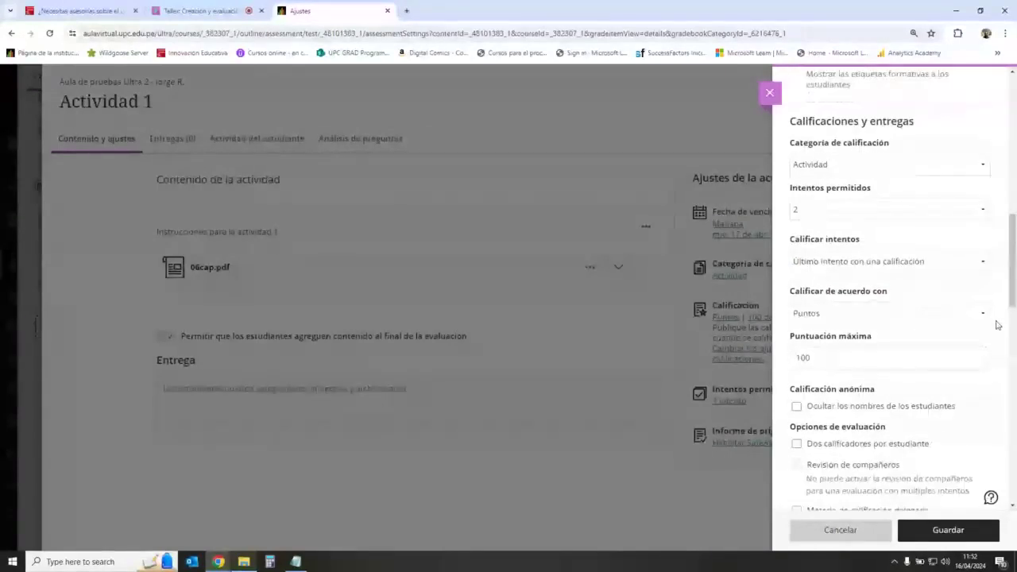
- Set Puntuación máxima to 20 and save the activity settings
double_click(807, 341)
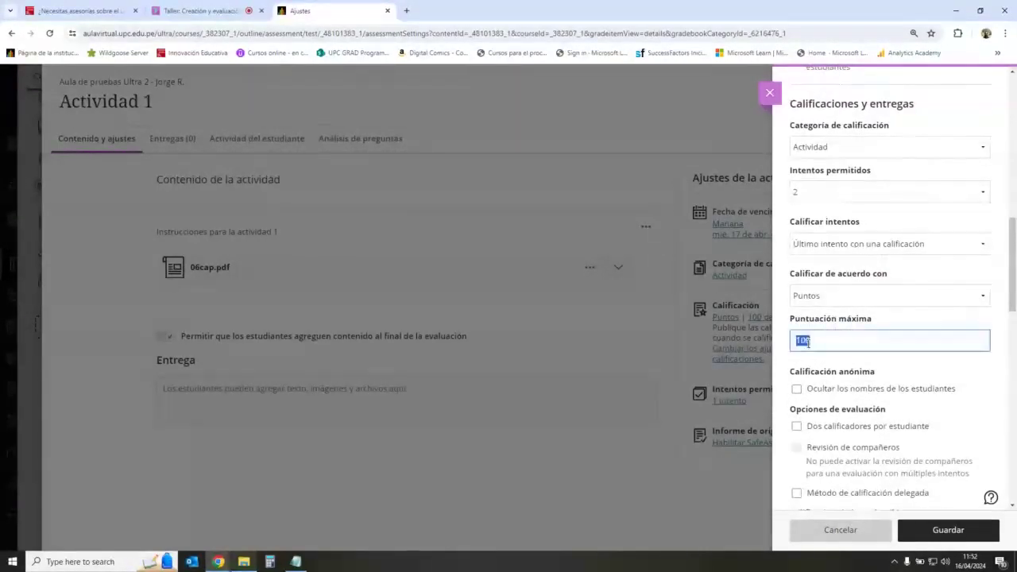
type("20")
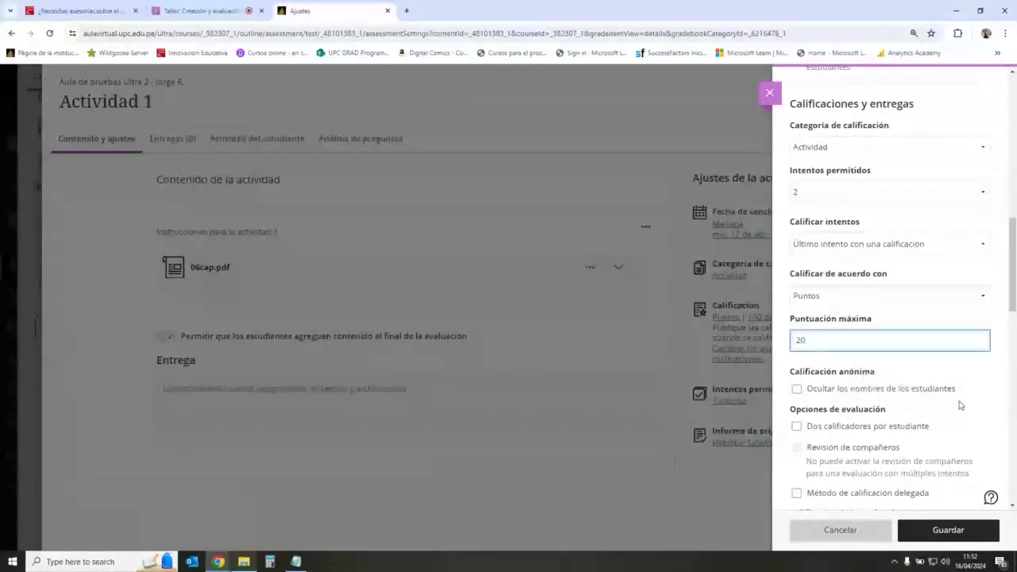
left_click_drag(1012, 278, 1013, 341)
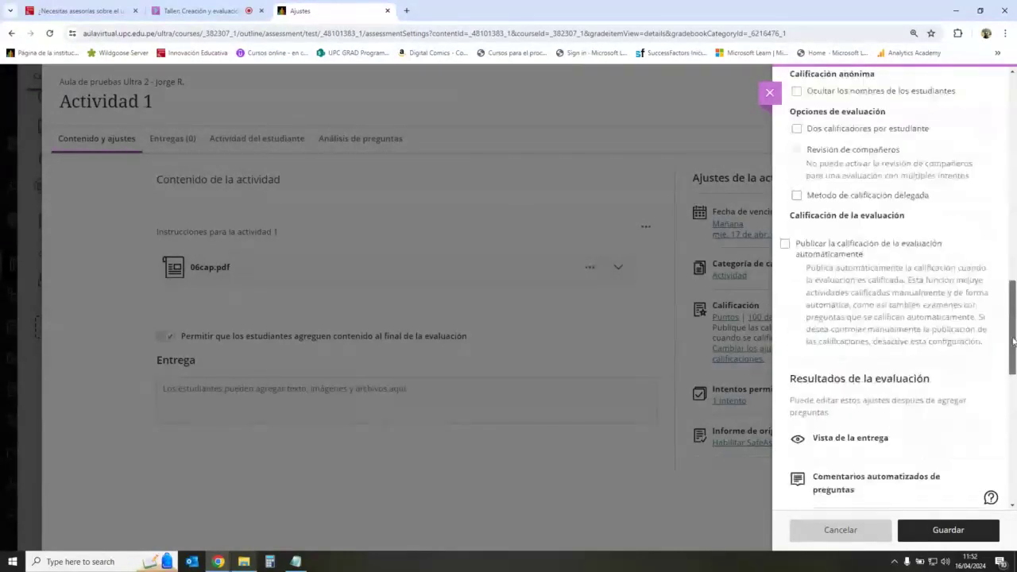
scroll(1011, 357, "down", 3)
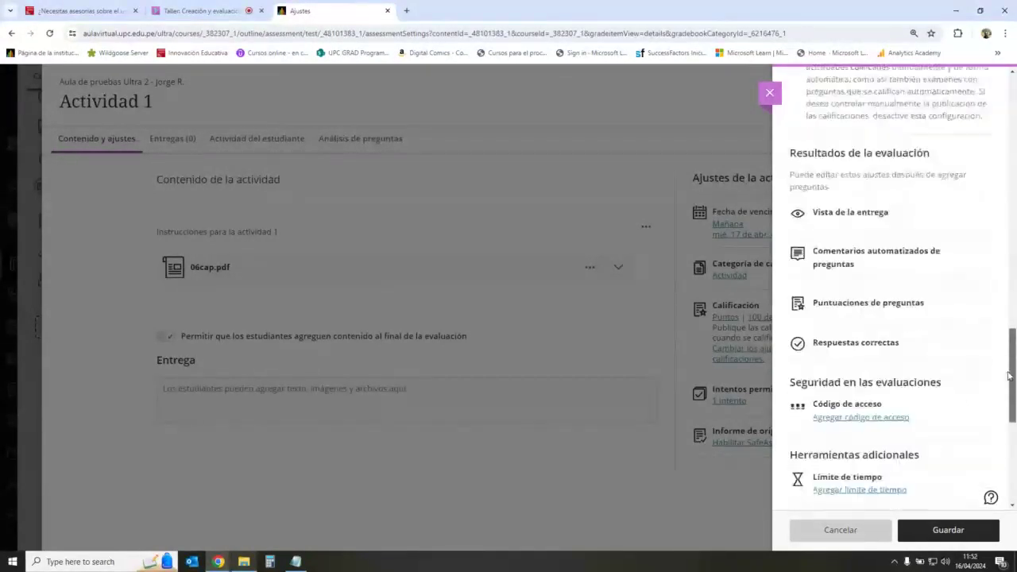
left_click_drag(1009, 376, 1012, 457)
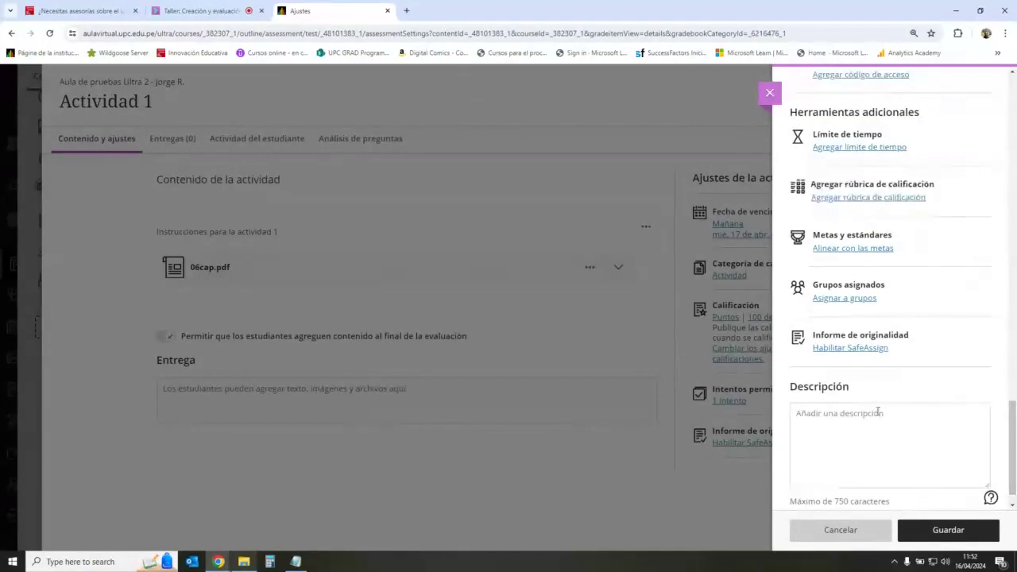
left_click(947, 530)
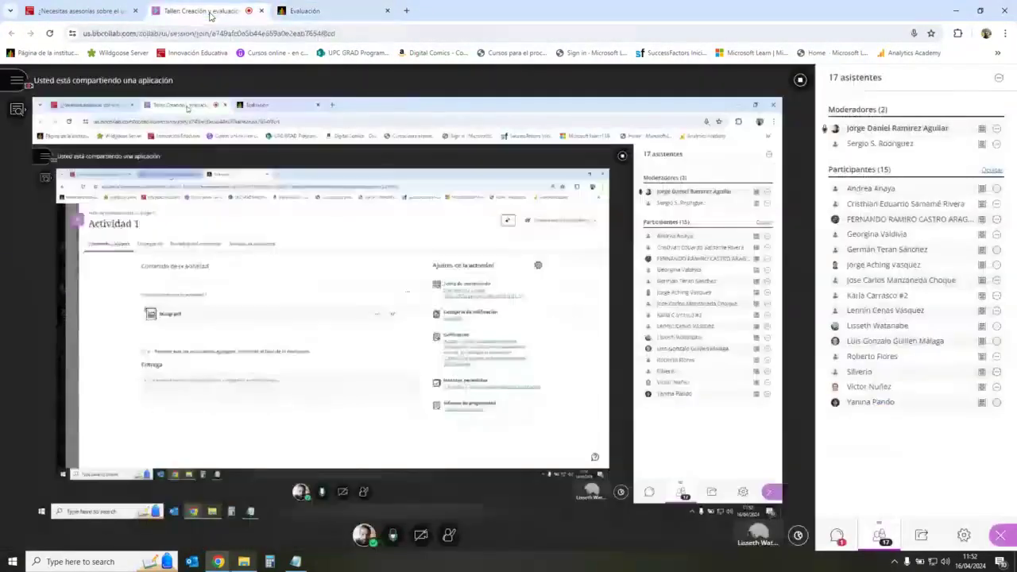
- Read the latest chat messages in the Collaborate session, and return to the Actividad 1 page
left_click(199, 10)
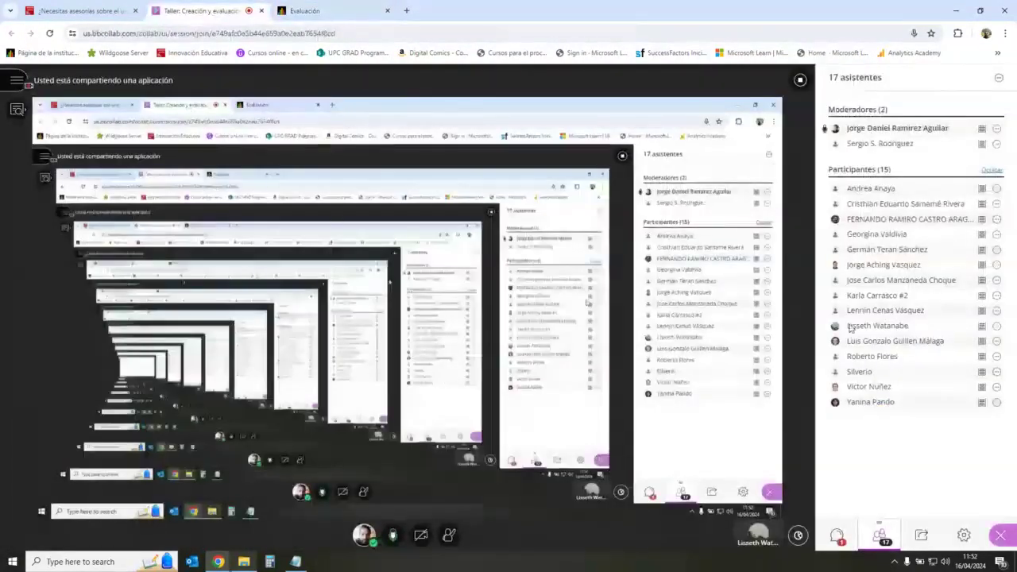
left_click(836, 535)
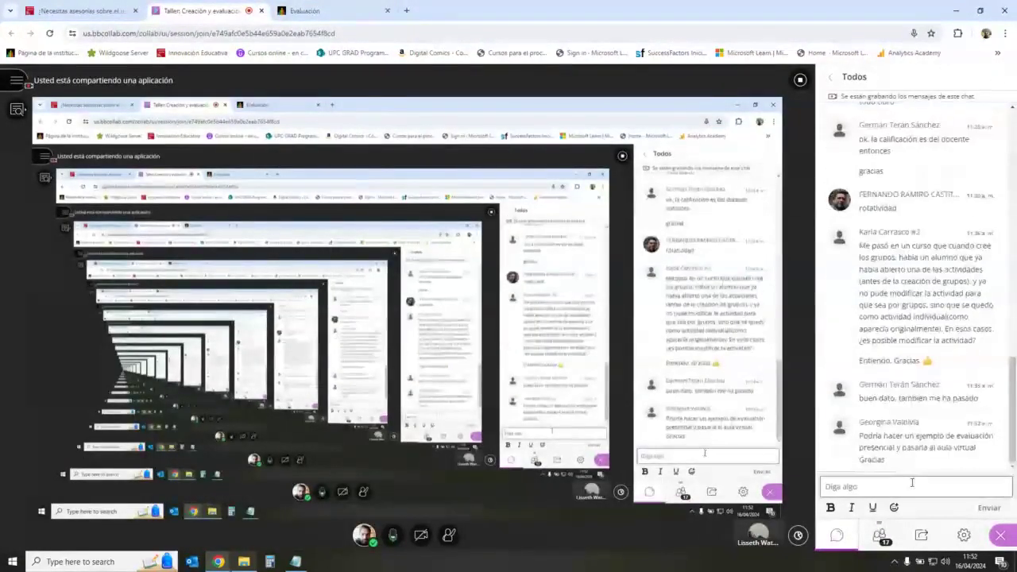
left_click(313, 18)
left_click(205, 9)
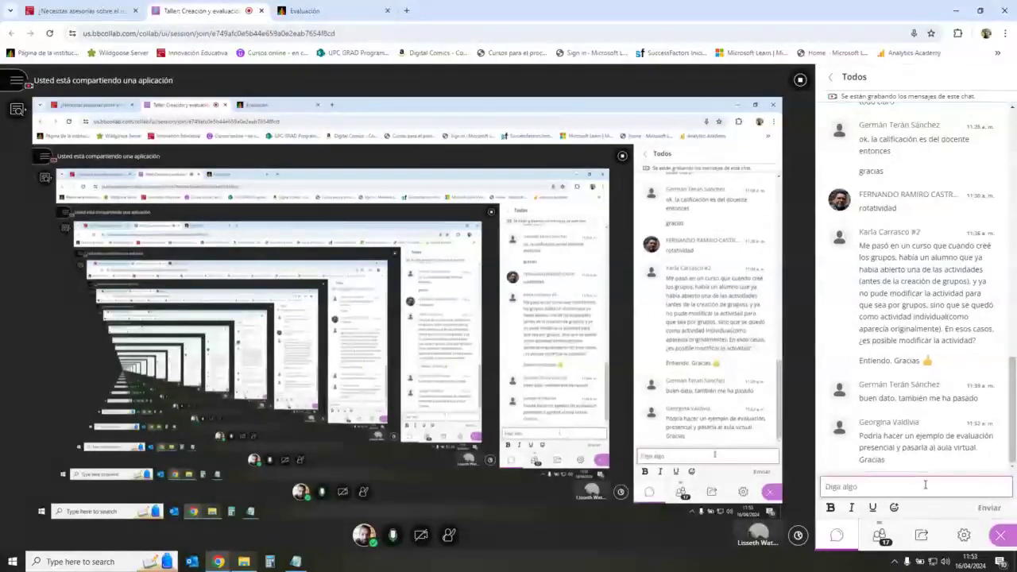
left_click(924, 483)
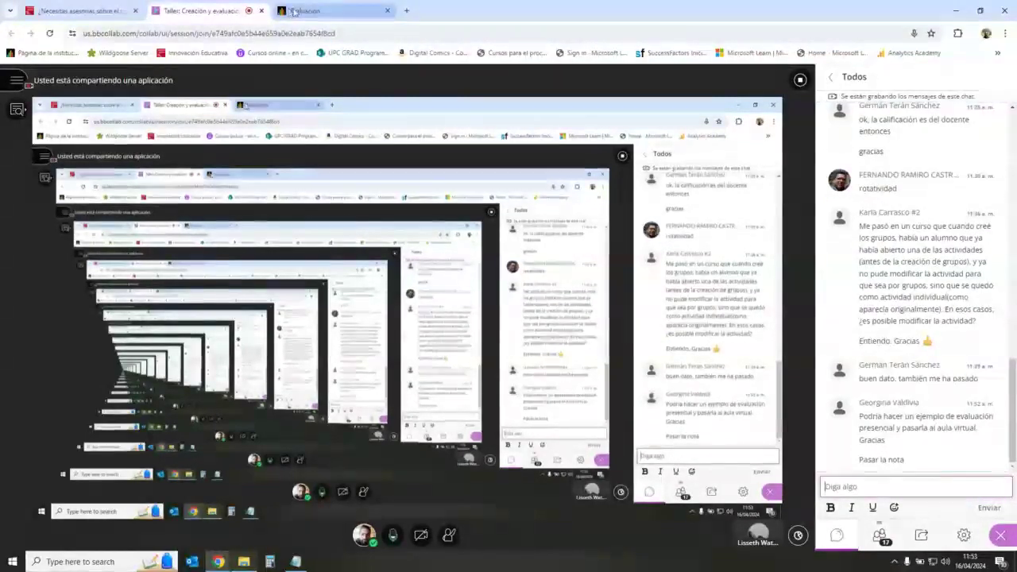
key("ctrl+Tab")
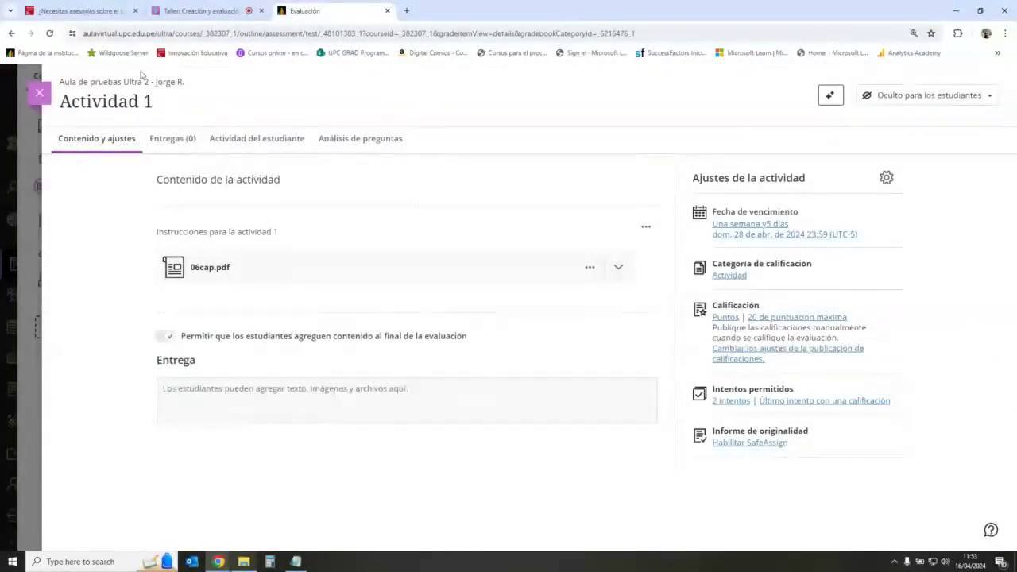
- Close Actividad 1 and make it visible to students in the Actividades de la semana folder
key("Escape")
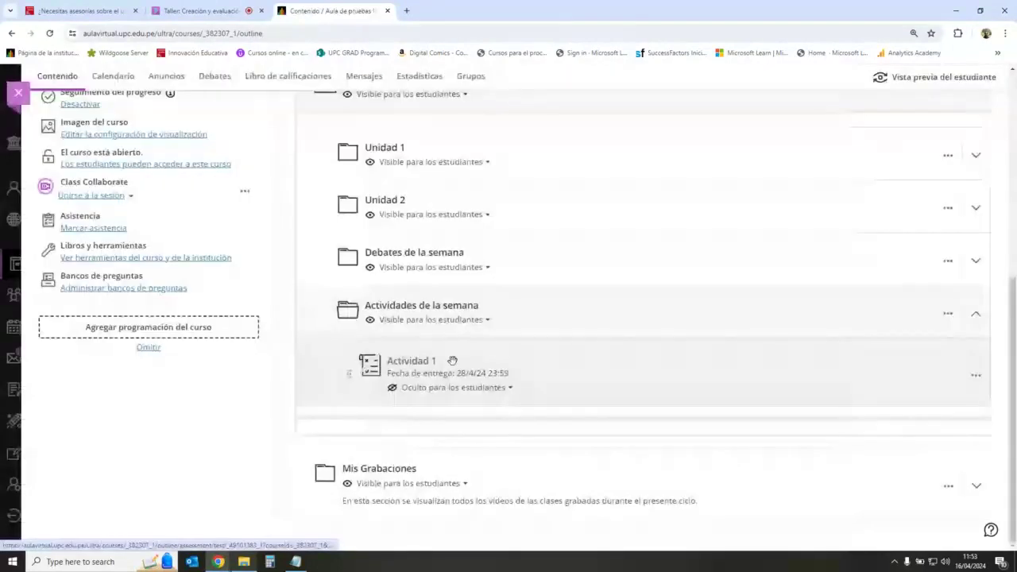
left_click(488, 388)
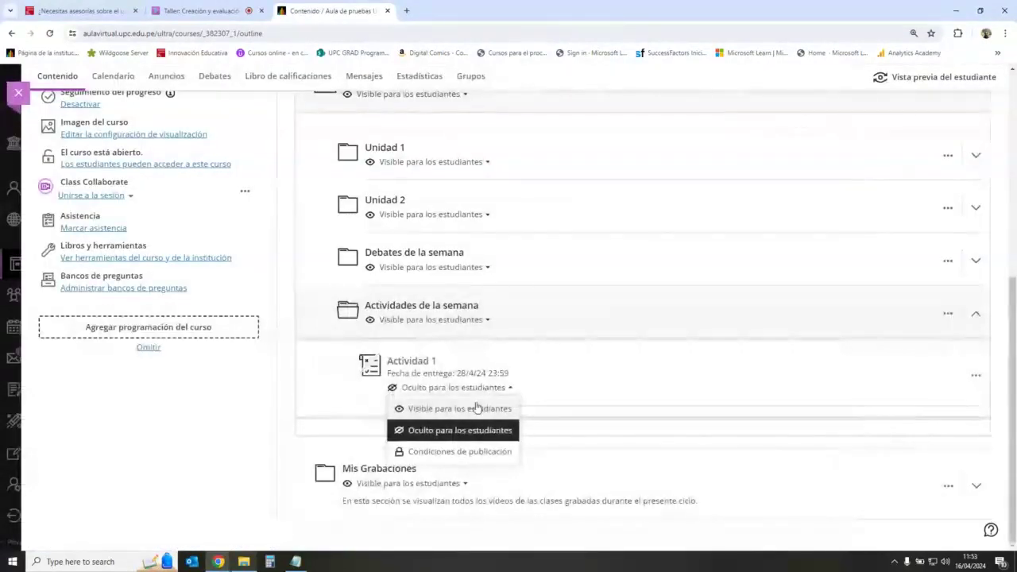
left_click(477, 409)
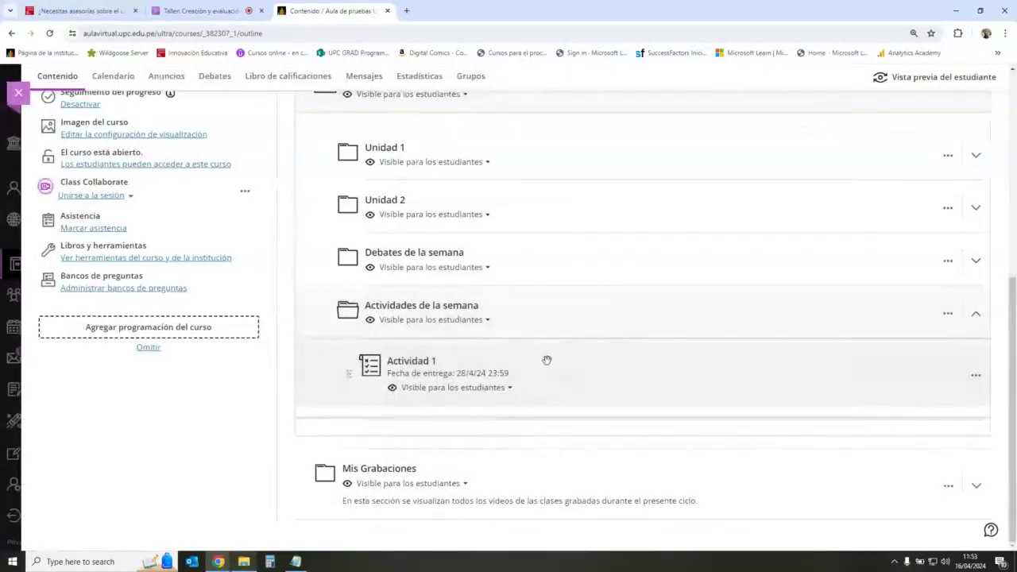
left_click(470, 389)
left_click(200, 423)
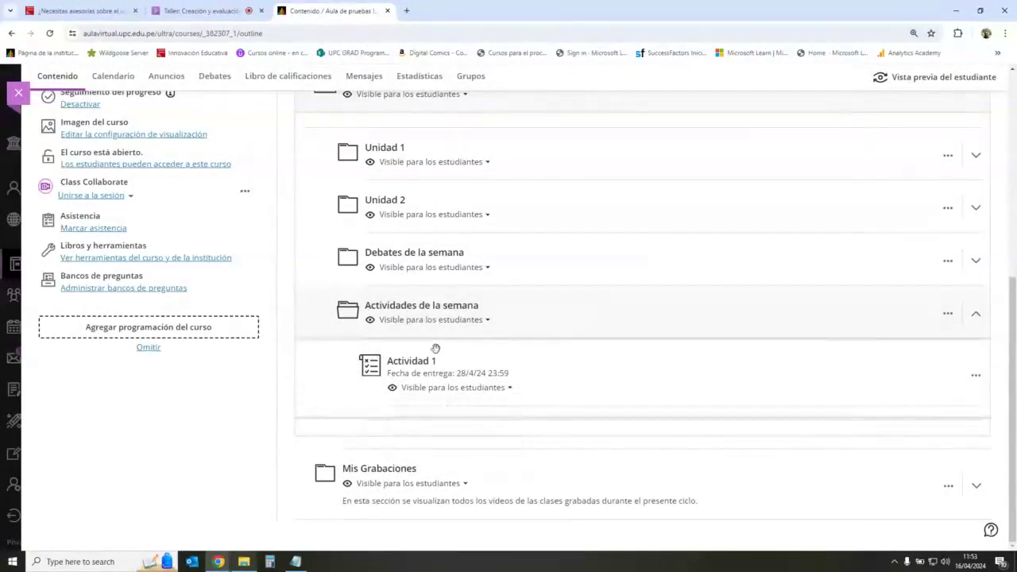
- Create a new activity below Actividad 1 and title it "Práctica dirigida"
left_click(642, 407)
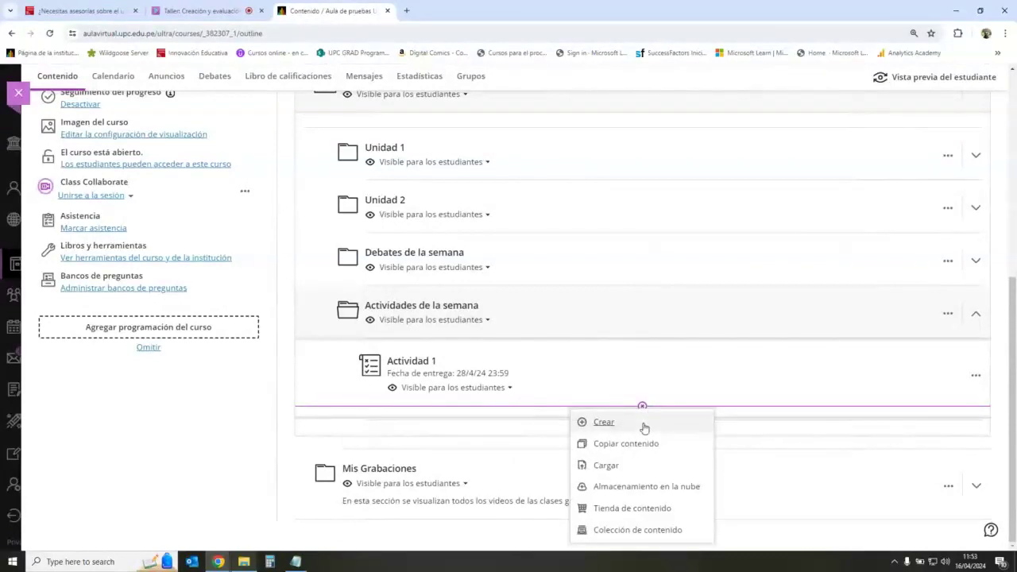
left_click(644, 428)
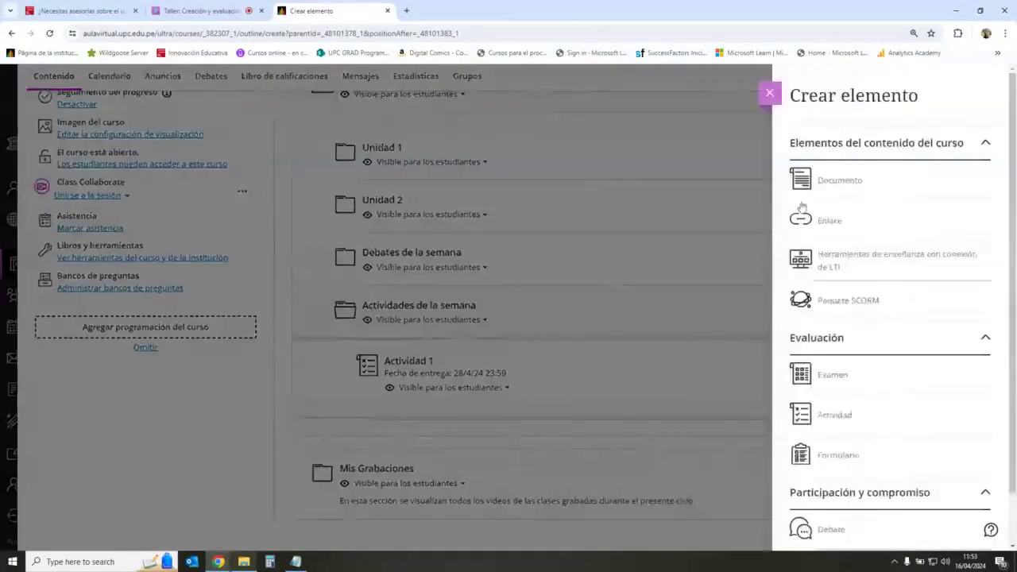
scroll(874, 302, "down", 1)
left_click(840, 357)
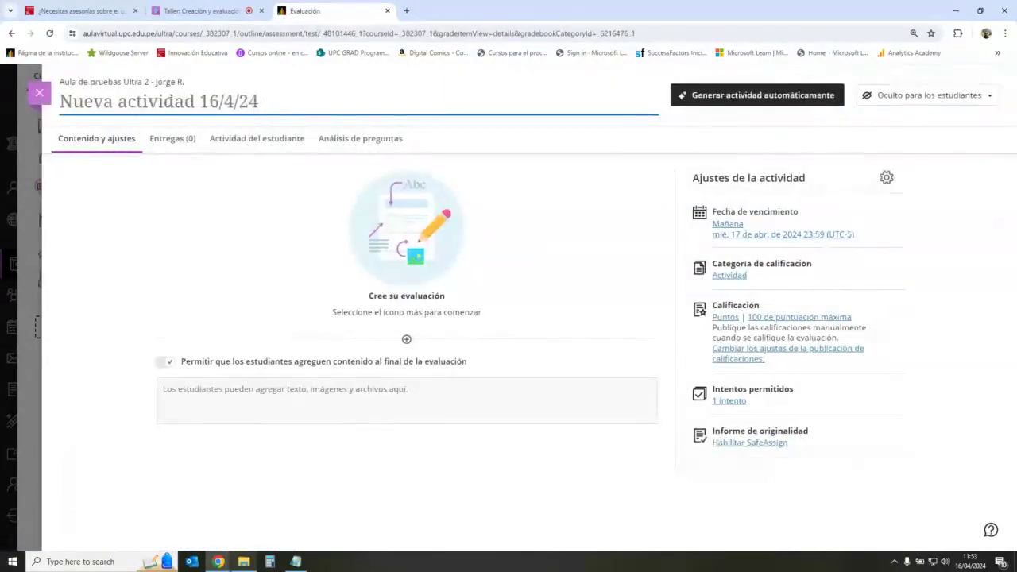
type("Práctic")
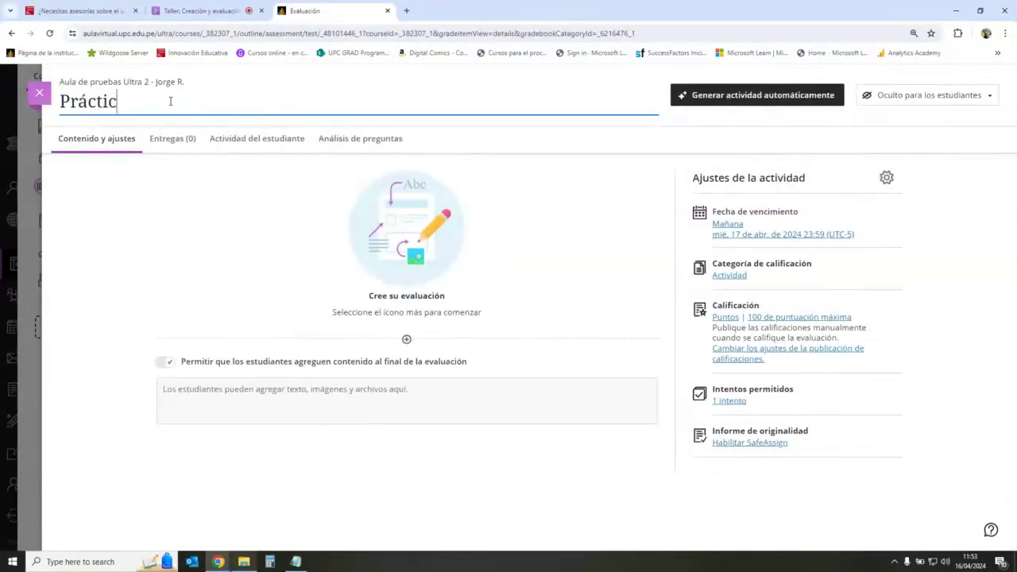
type("a dirigida")
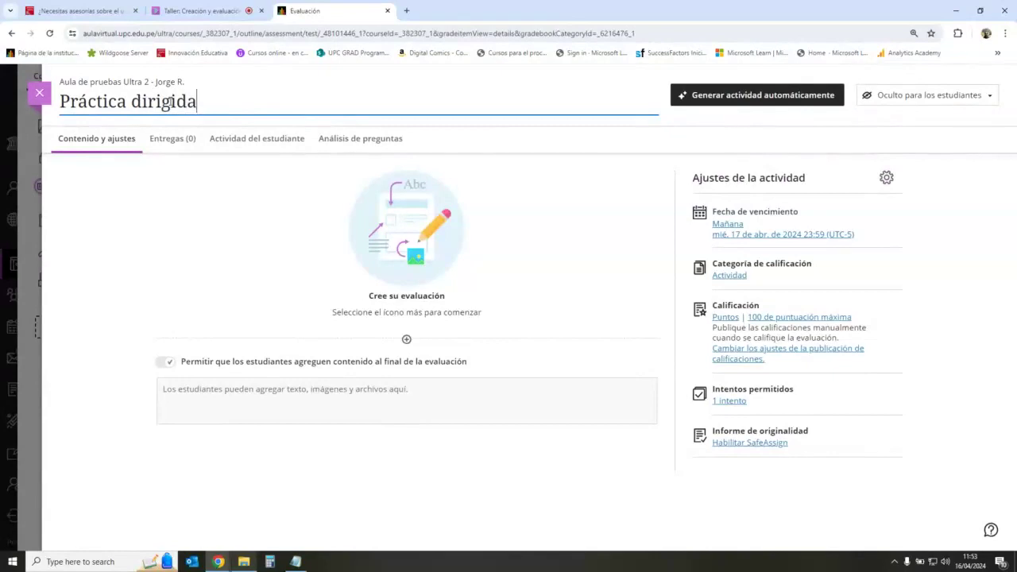
left_click(554, 237)
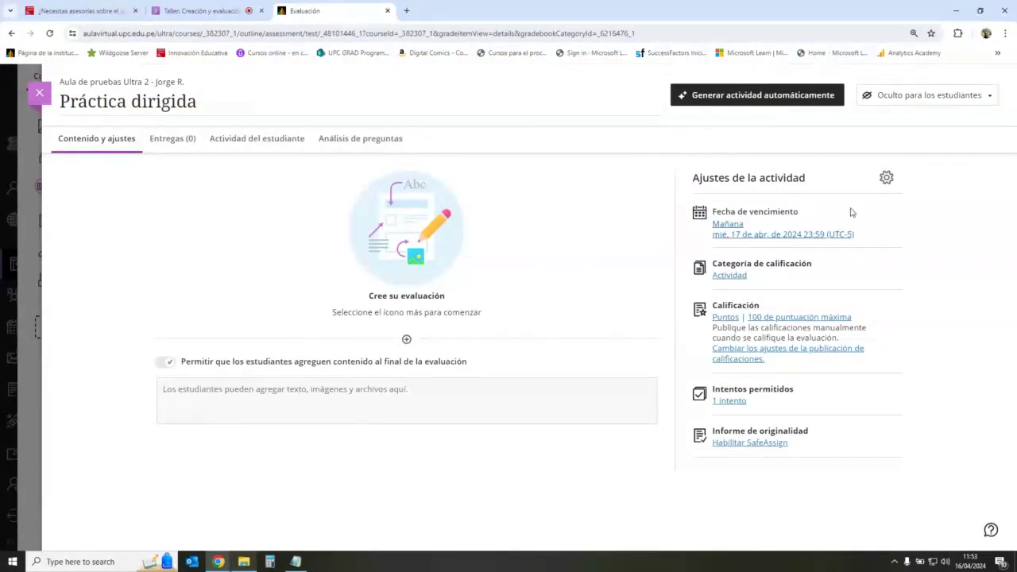
- Set Práctica dirigida's due date to 19/4/24 and enable Recibir entregas fuera de plataforma in its settings
left_click(886, 178)
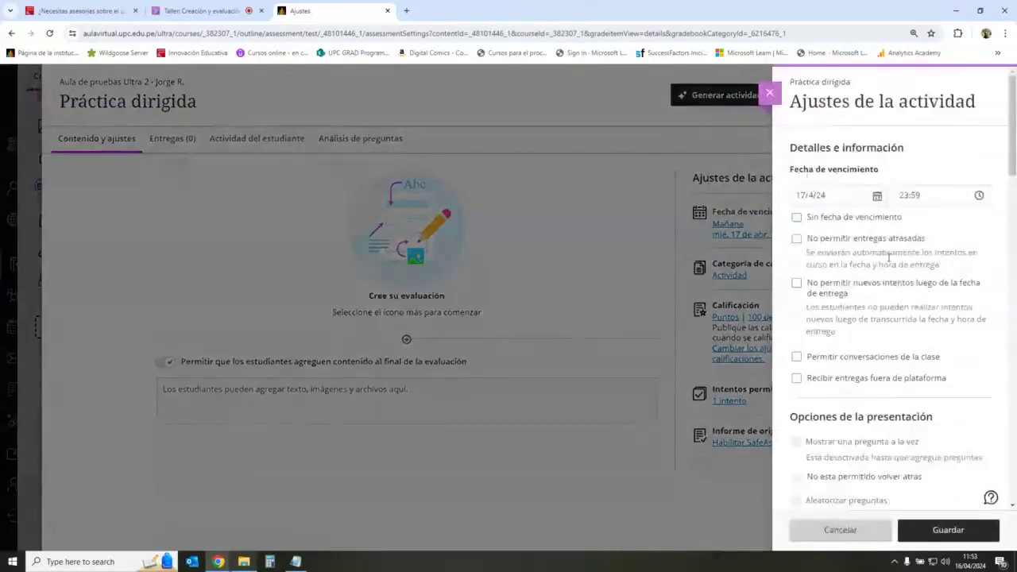
scroll(888, 223, "down", 1)
scroll(889, 256, "up", 1)
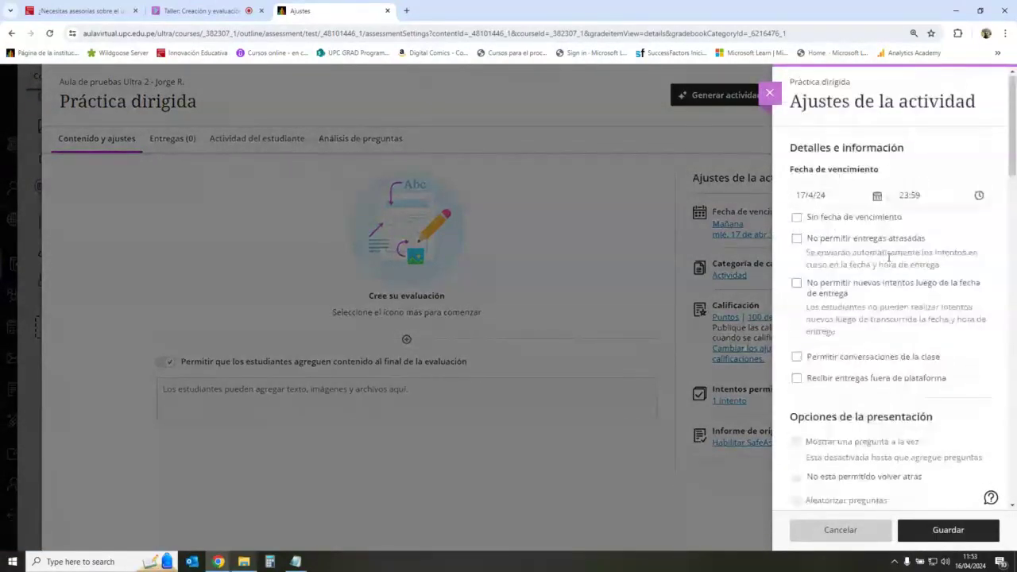
left_click(877, 196)
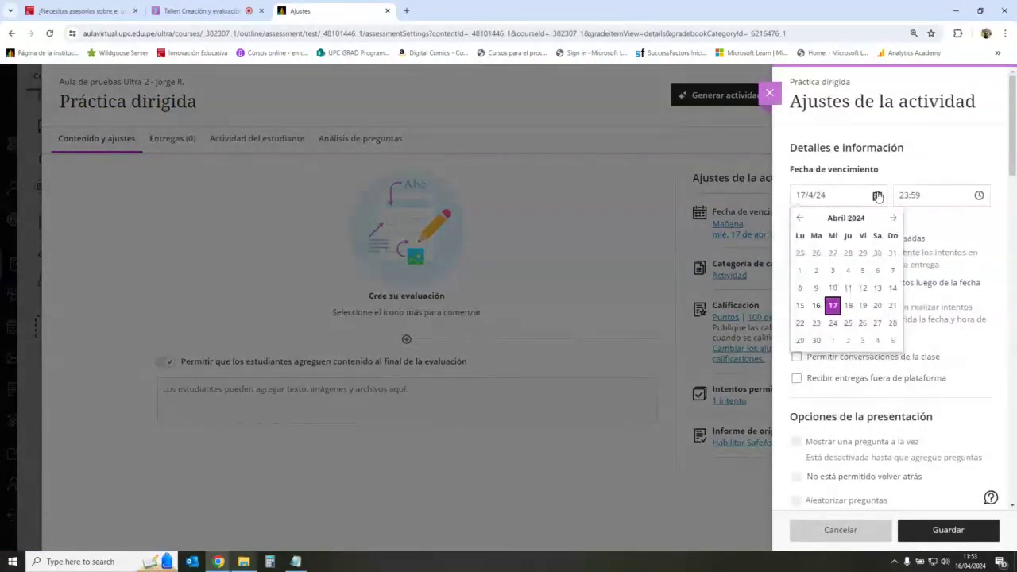
left_click(863, 307)
left_click(870, 219)
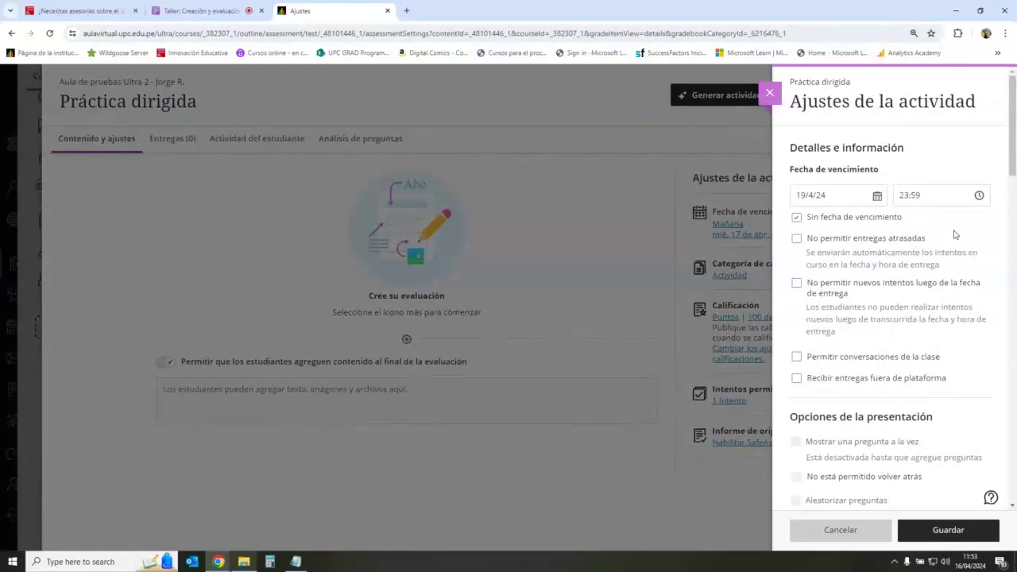
left_click(797, 378)
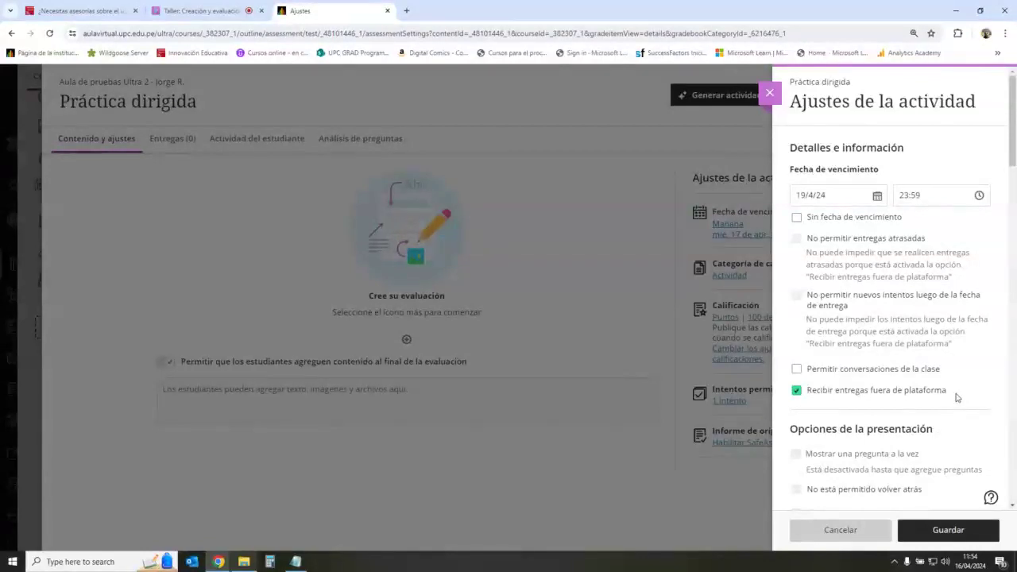
scroll(956, 395, "down", 3)
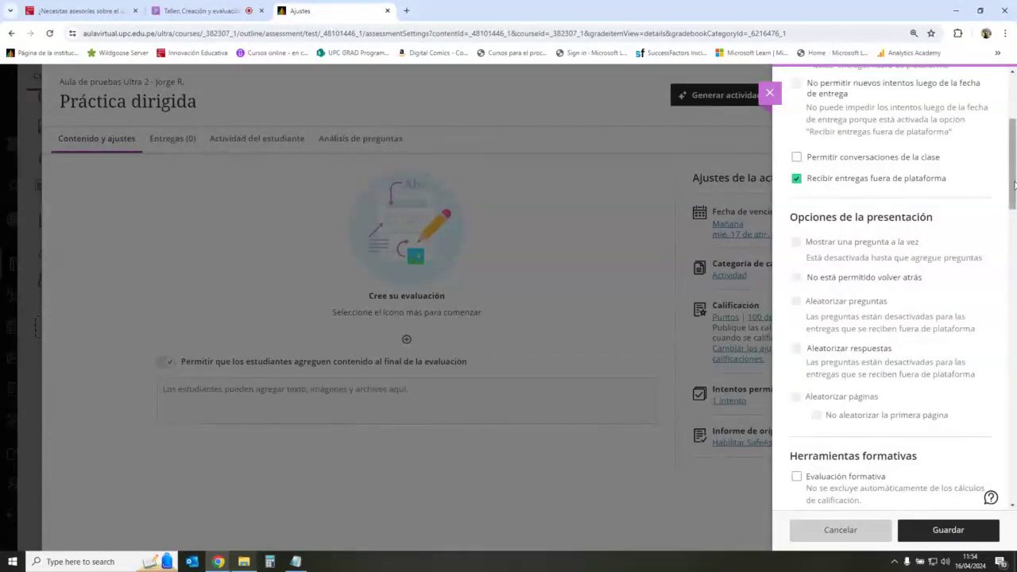
- Save Práctica dirigida's settings, and check its list of students to grade before returning to the content and settings
scroll(1014, 186, "up", 1)
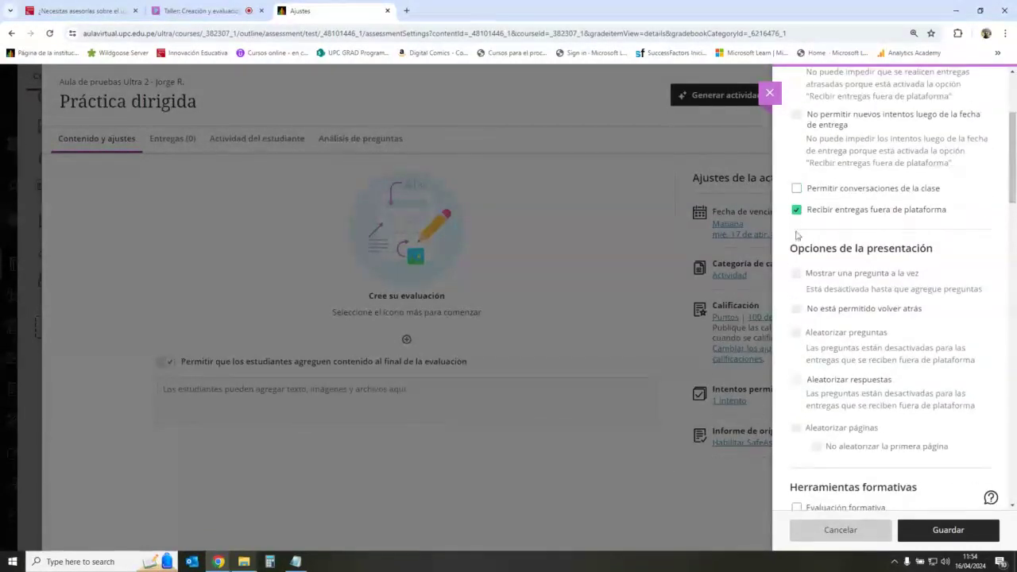
left_click(937, 530)
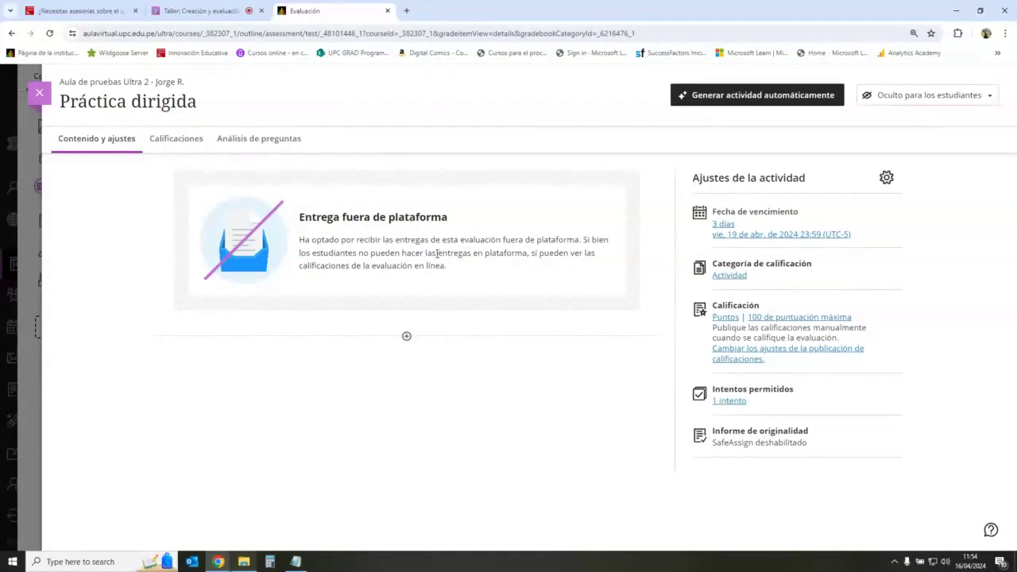
left_click(189, 148)
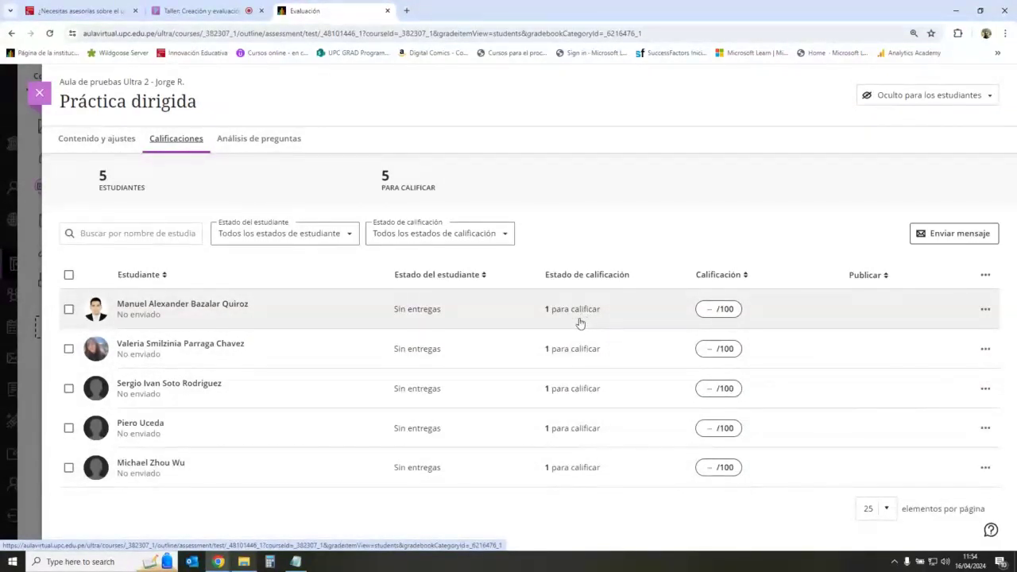
left_click(107, 138)
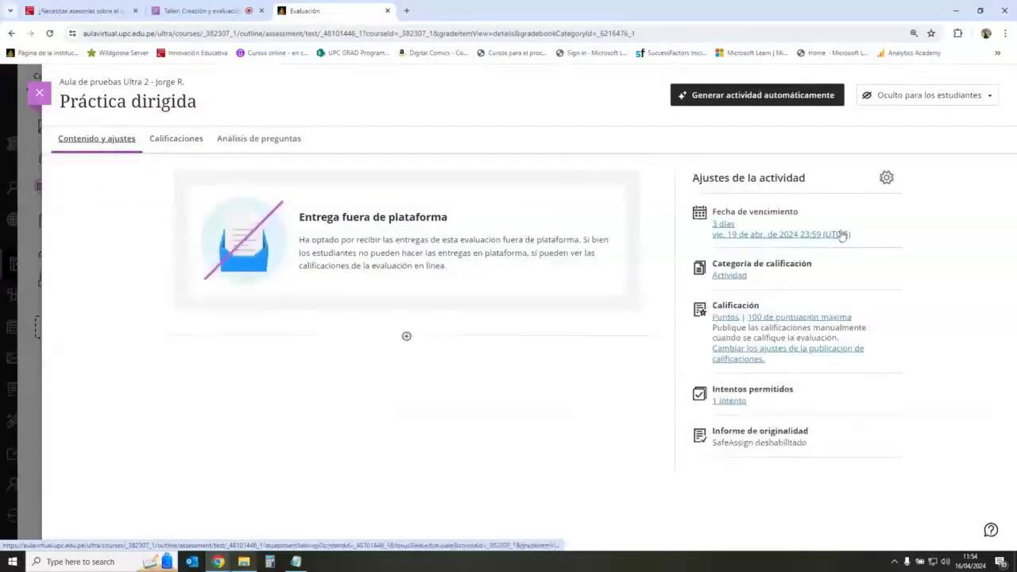
- Set Práctica dirigida's maximum score to 20 points and save the activity settings
left_click(887, 180)
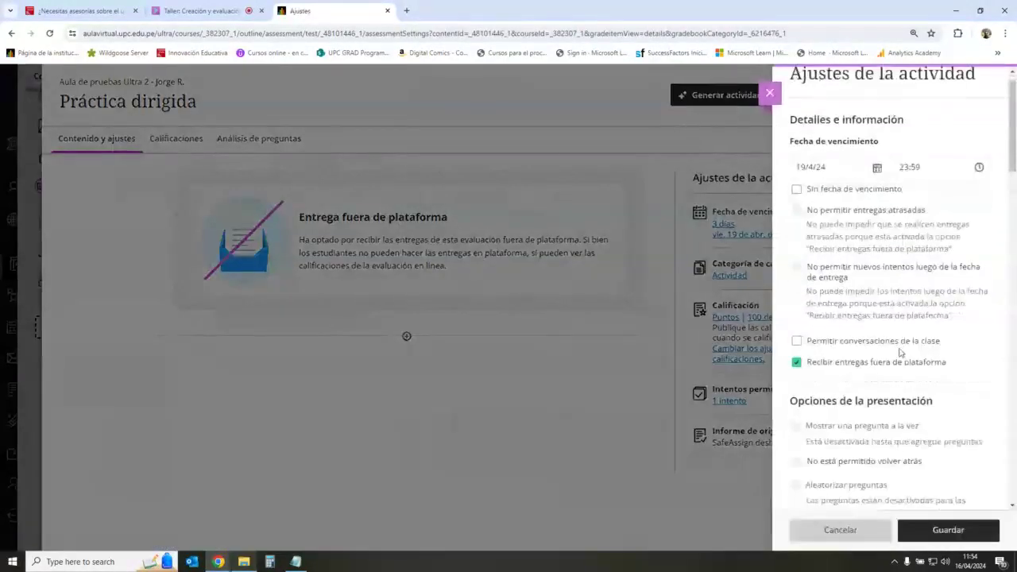
scroll(899, 350, "down", 4)
scroll(899, 348, "down", 4)
double_click(812, 296)
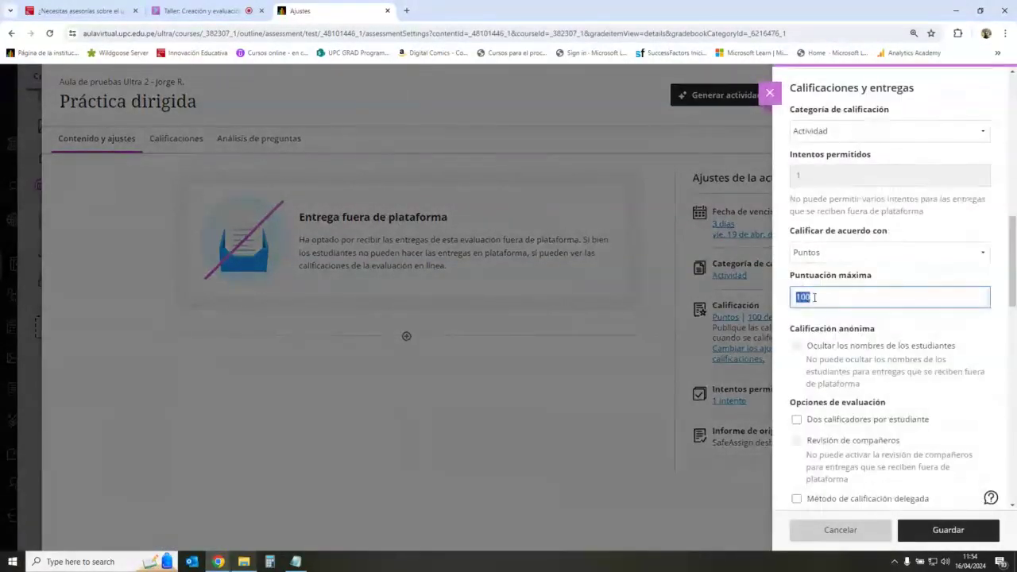
type("20")
left_click(950, 540)
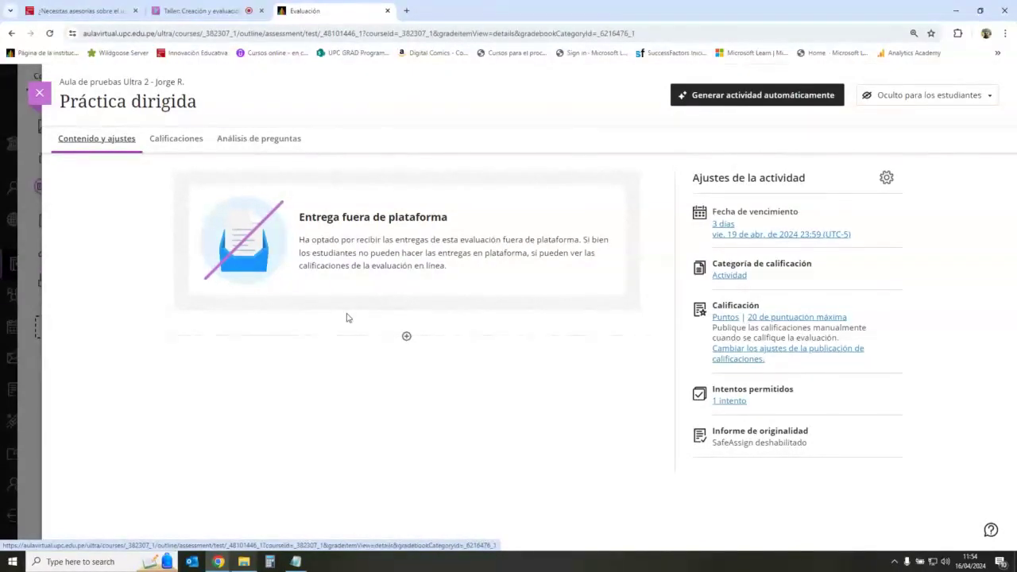
- Grade the five students in Práctica dirigida, in list order, with 15, 20, 17, 13 and 14, and leave the activity
left_click(178, 143)
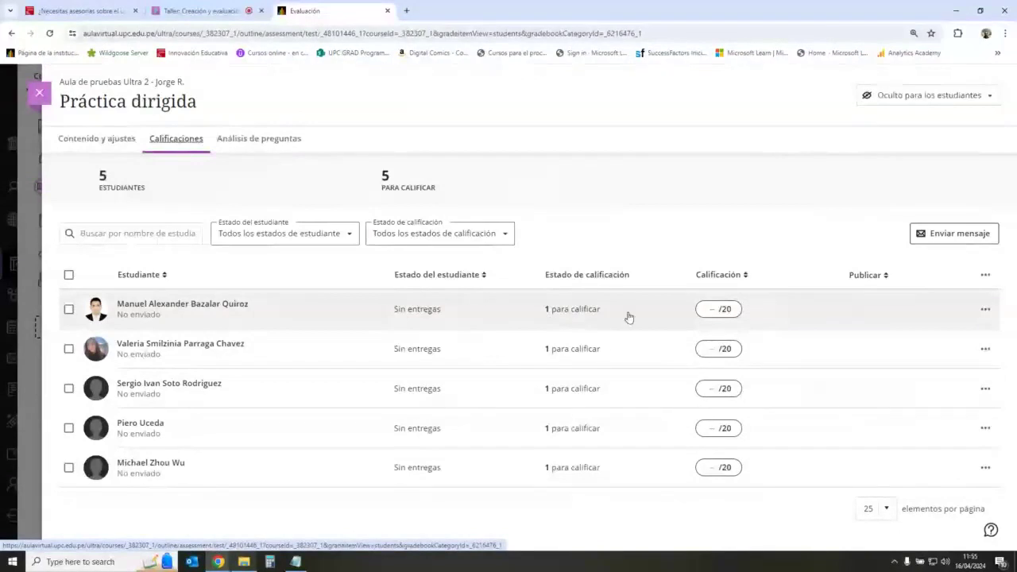
left_click(710, 310)
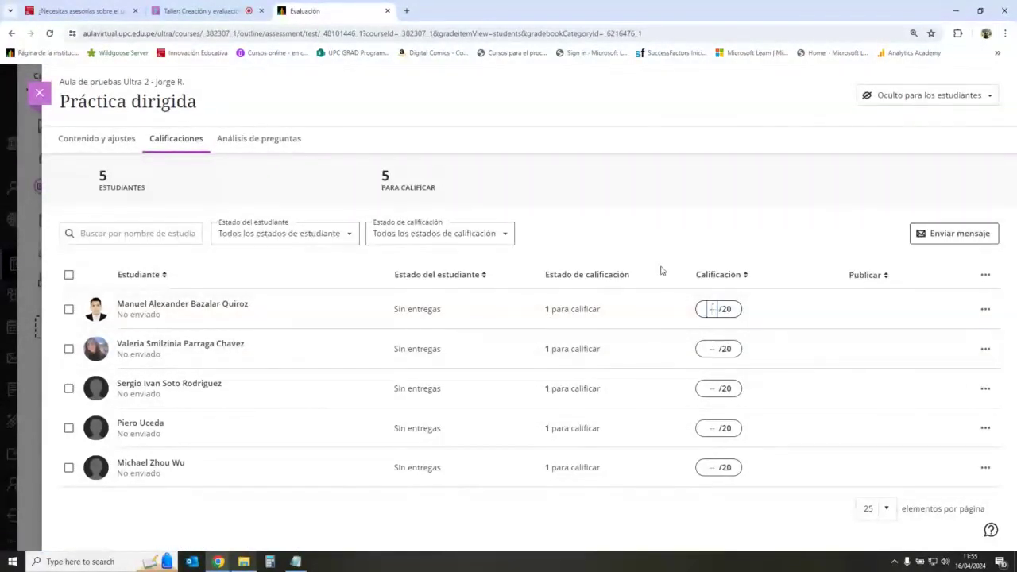
type("15")
left_click(703, 349)
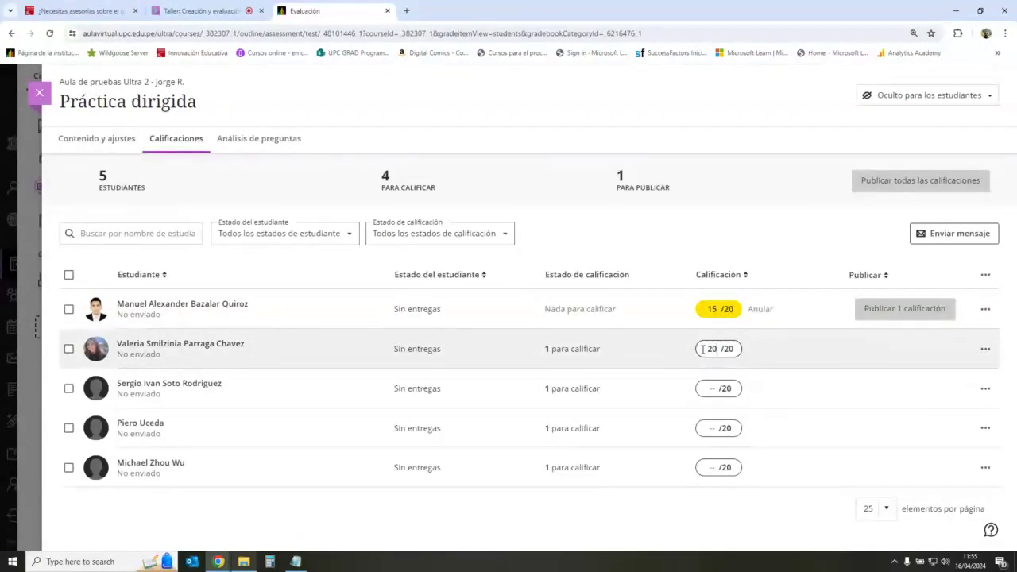
left_click(714, 388)
type("17")
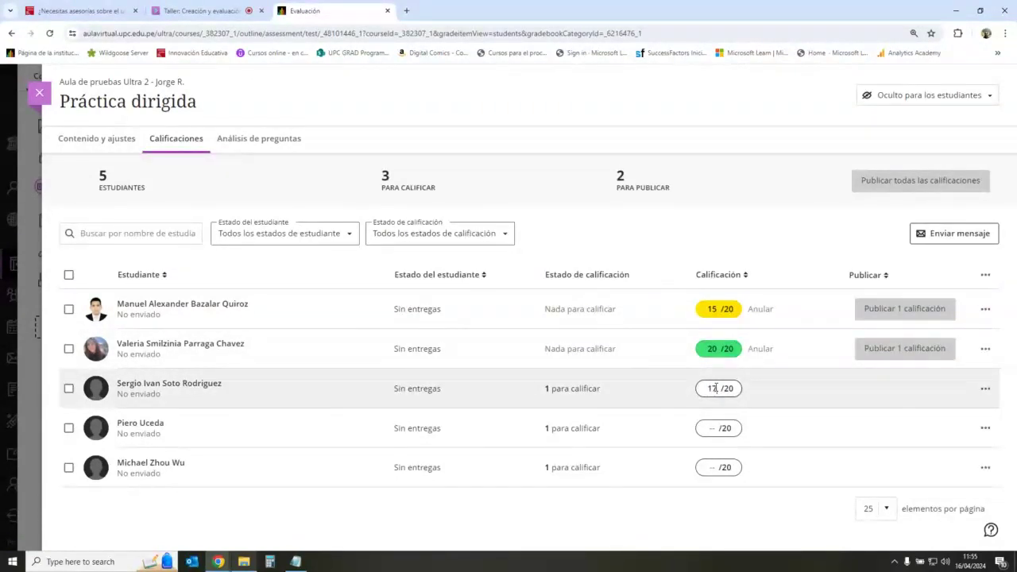
left_click(716, 427)
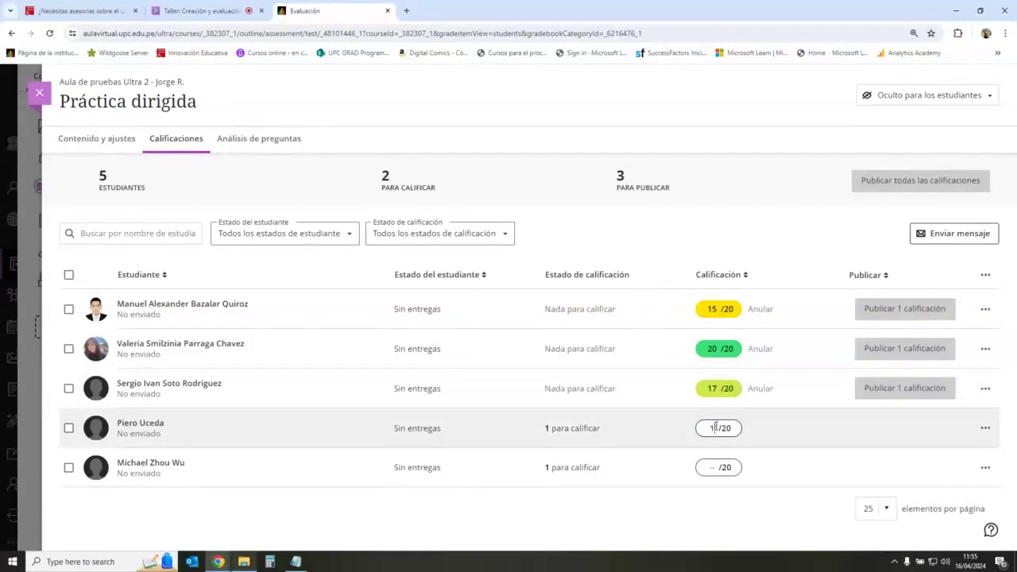
type("13")
left_click(712, 467)
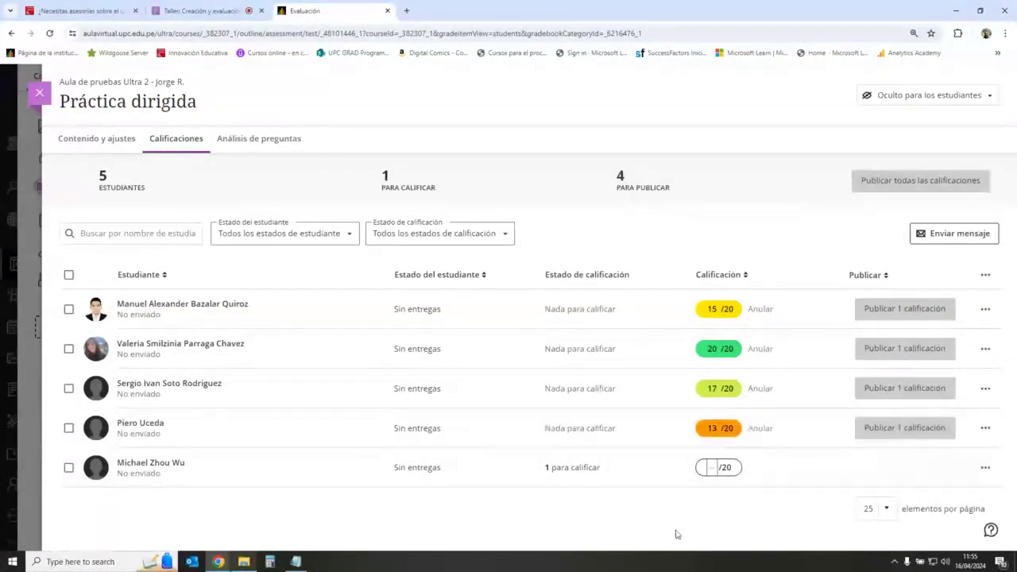
type("14")
left_click(740, 530)
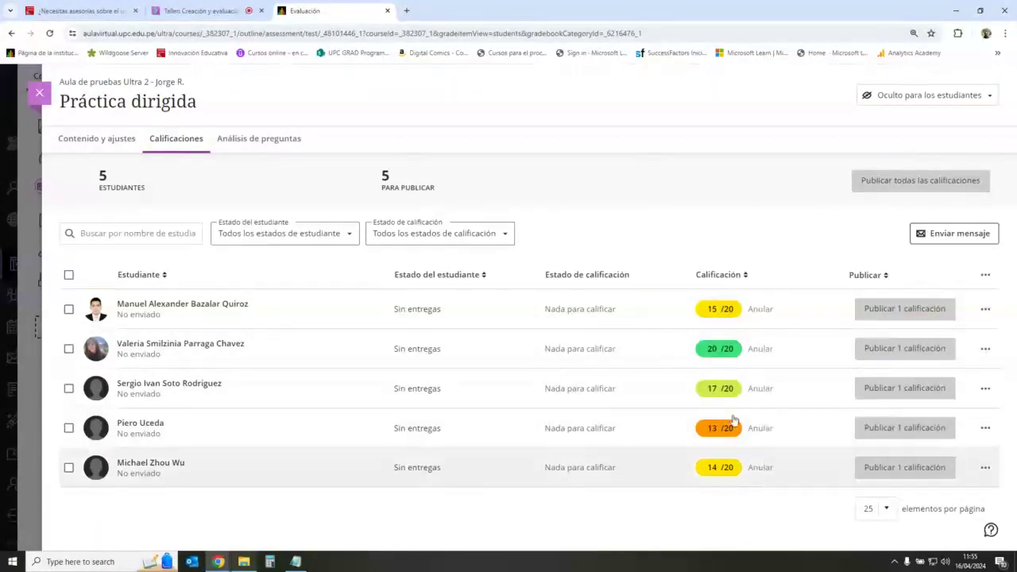
left_click(98, 140)
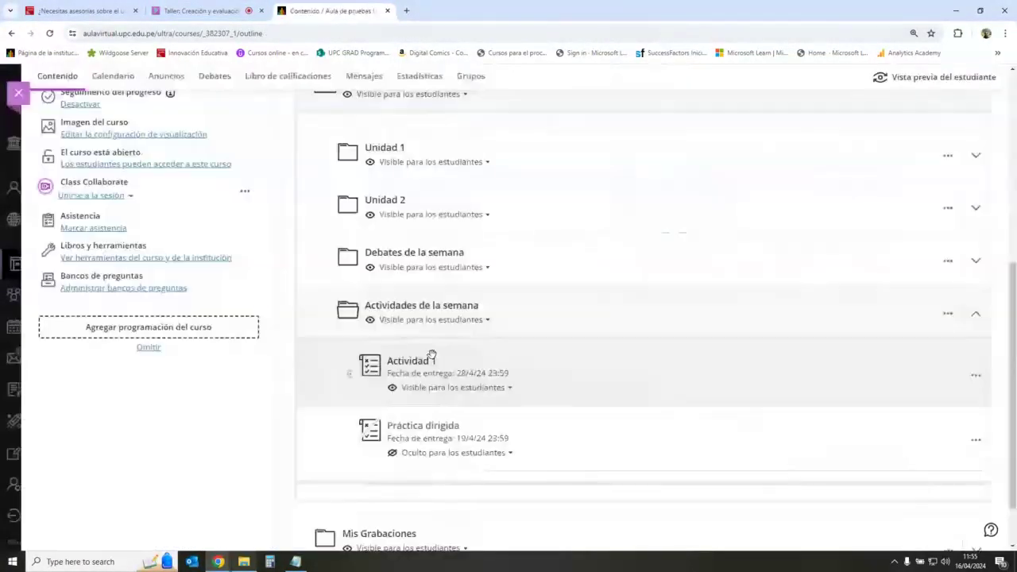
- Examine the students' grading status in Actividad 1's submissions, and close the activity
left_click(431, 357)
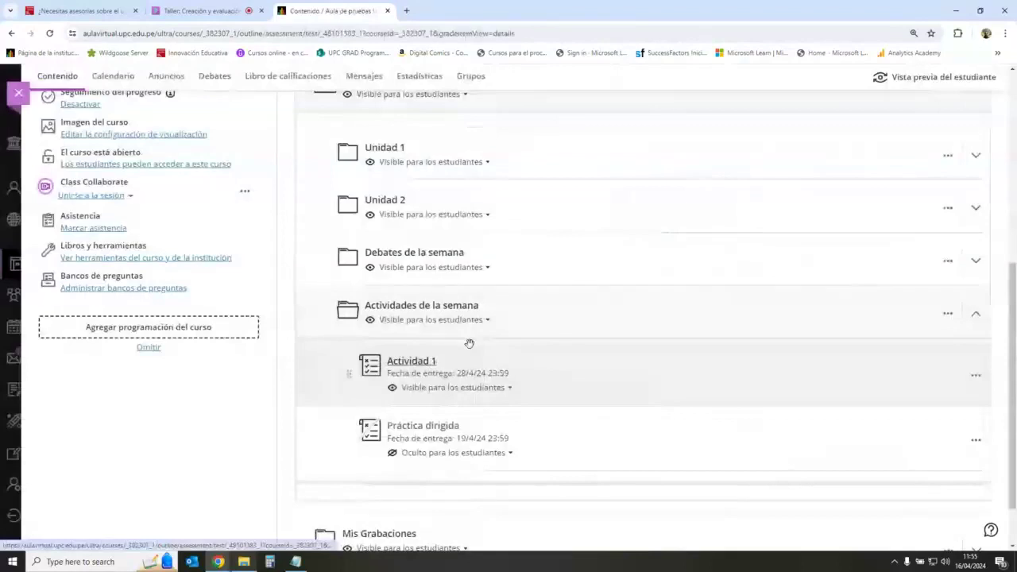
left_click(173, 139)
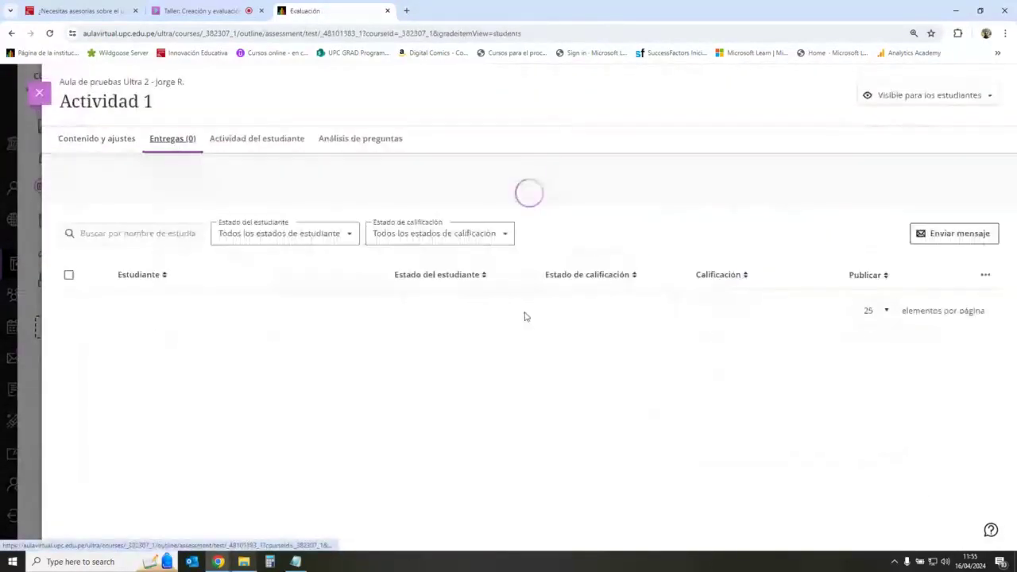
left_click(724, 311)
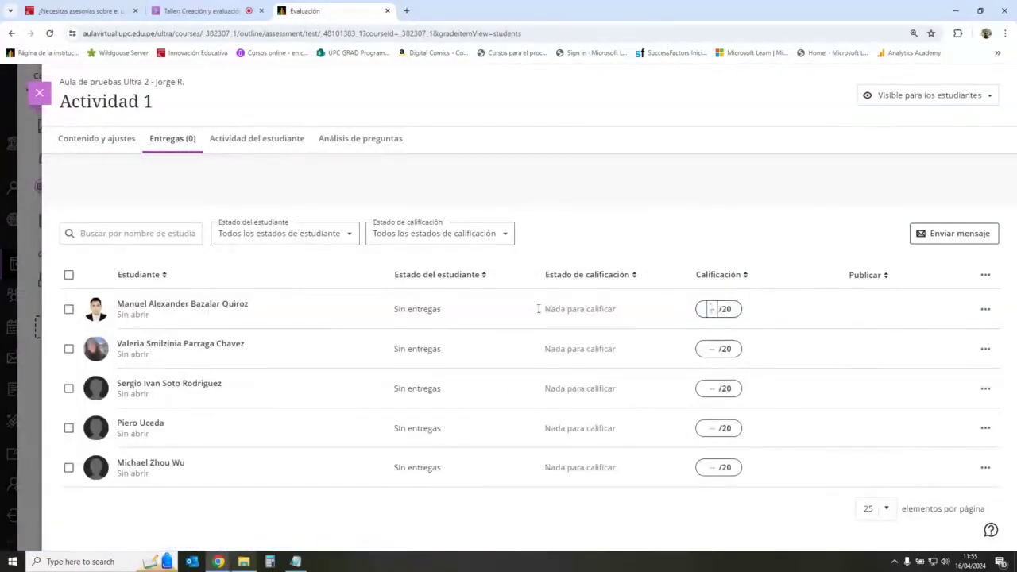
left_click_drag(545, 307, 627, 308)
left_click(606, 308)
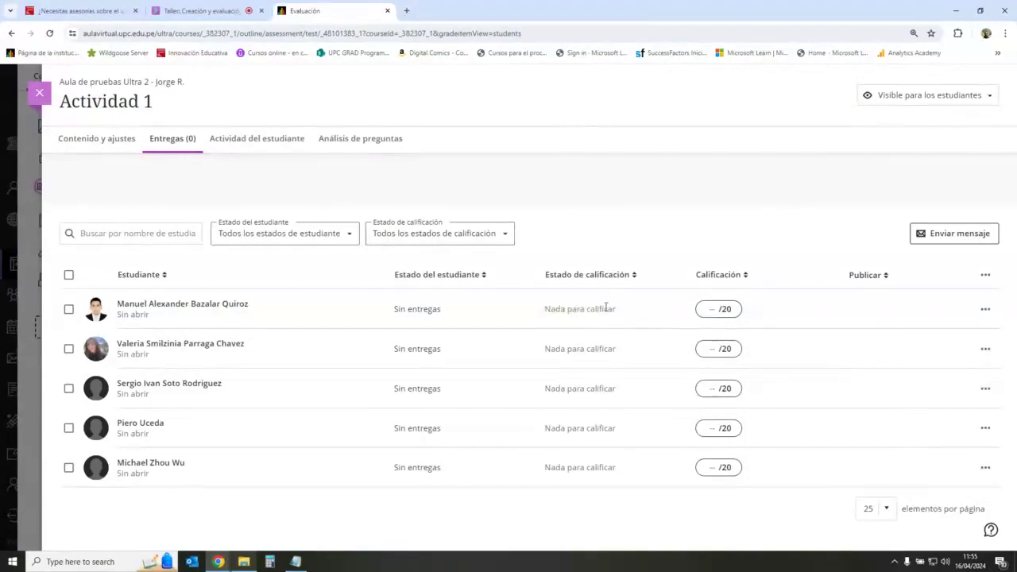
left_click_drag(552, 309, 657, 315)
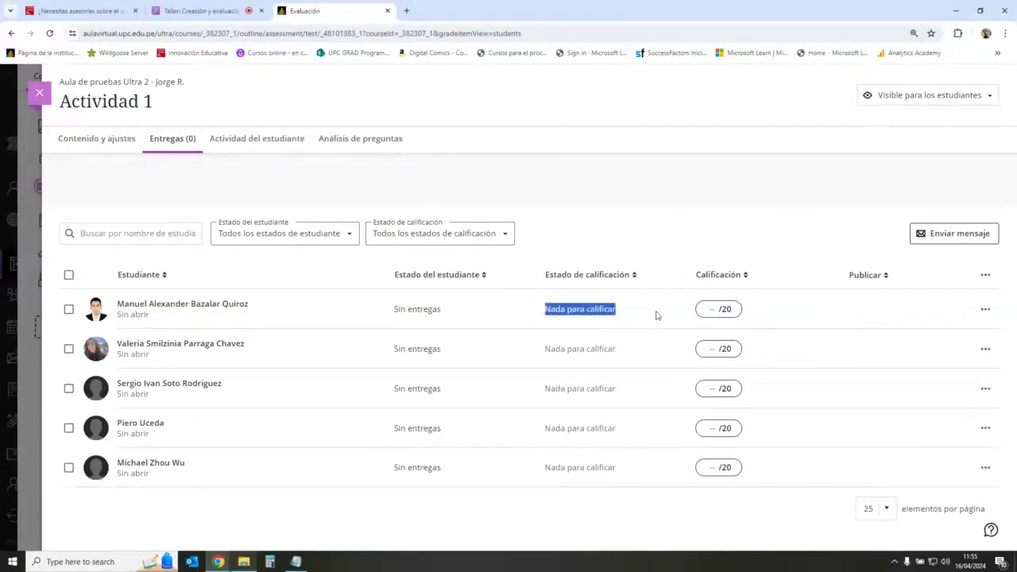
double_click(592, 348)
left_click(596, 328)
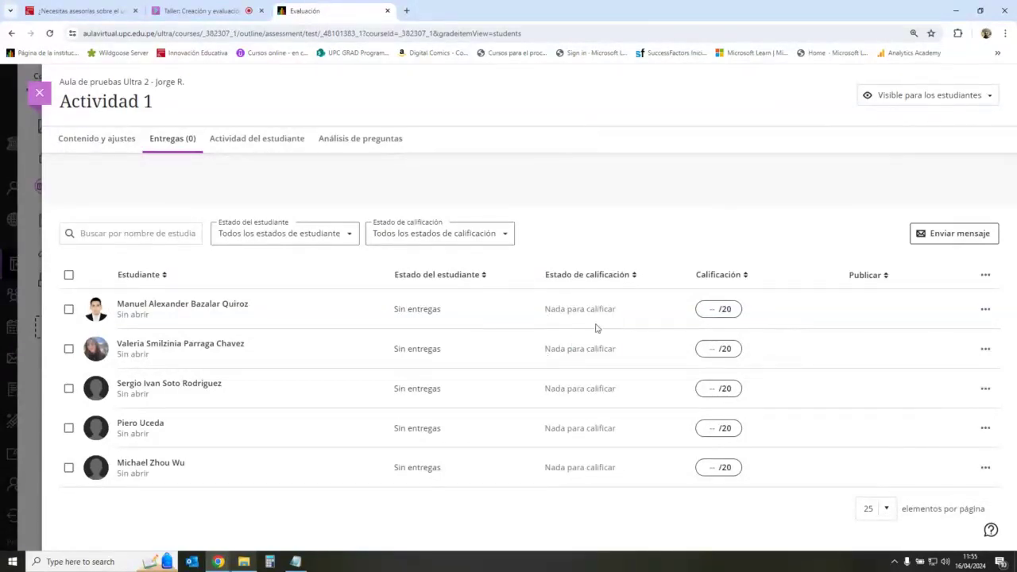
left_click(93, 140)
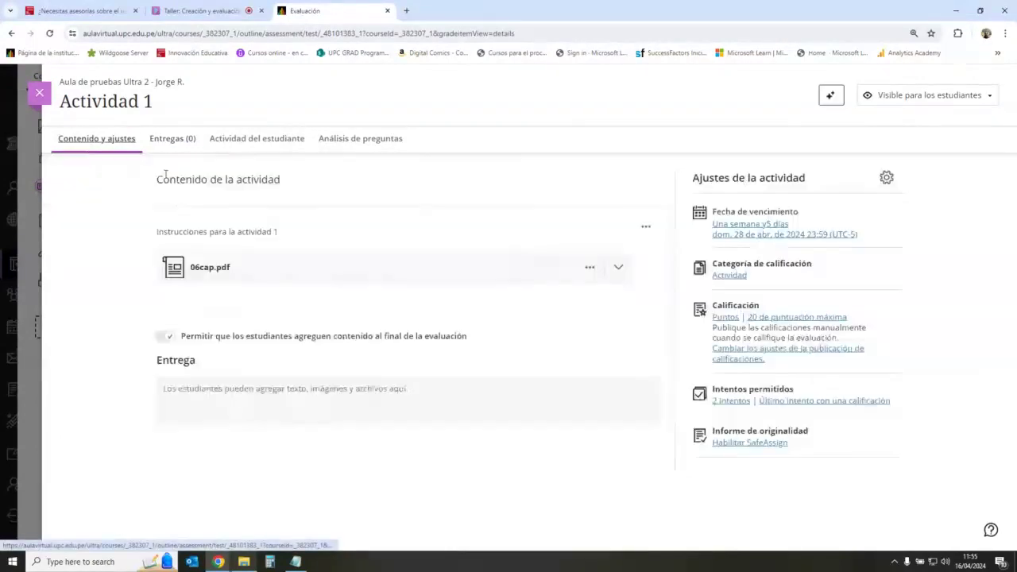
left_click(49, 100)
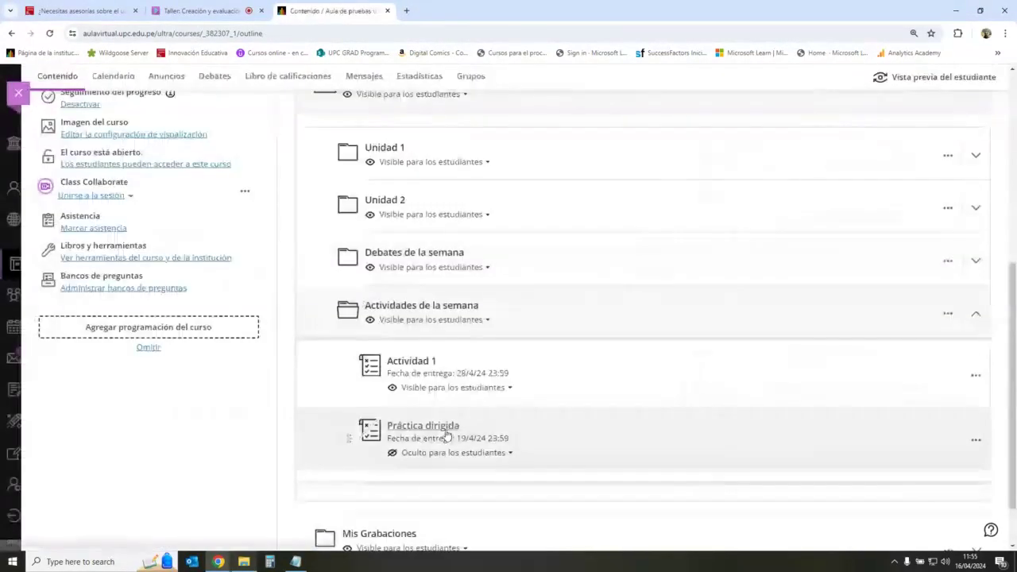
- Make Práctica dirigida visible to students and open it again
left_click(452, 453)
left_click(445, 472)
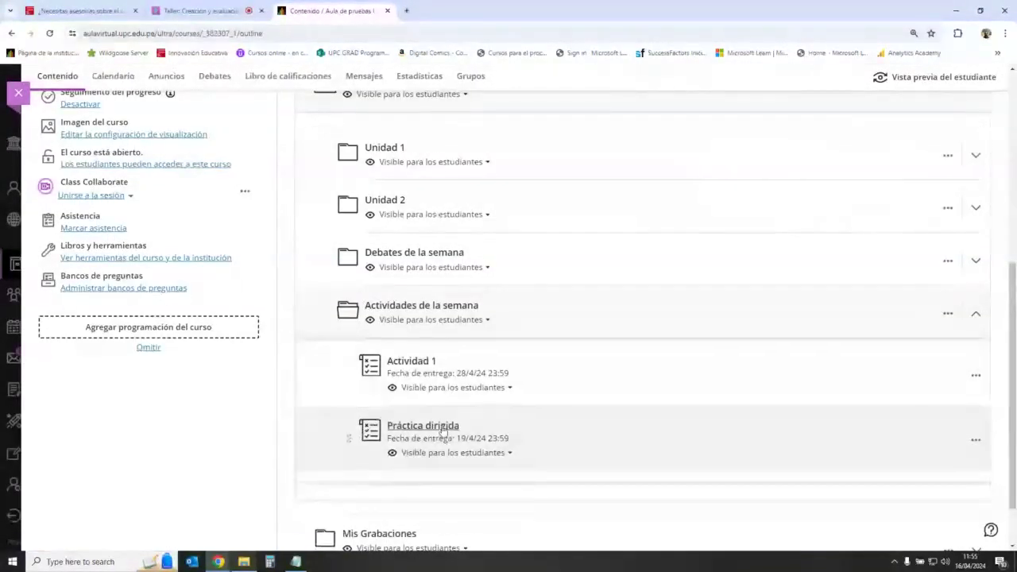
left_click(421, 427)
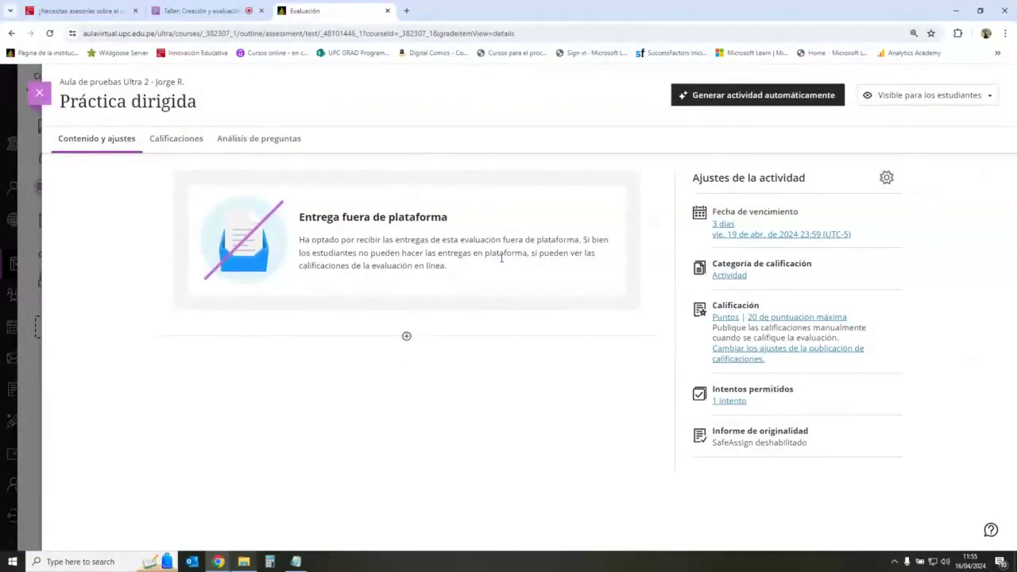
- Review Práctica dirigida's grades, check the Collaborate session chat for replies, and close the activity
left_click(176, 138)
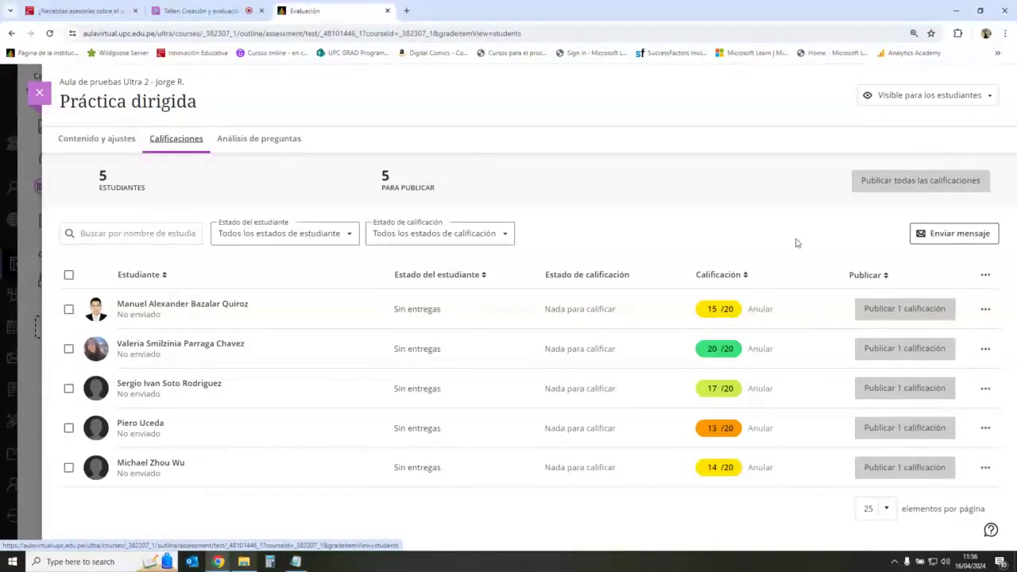
left_click(66, 141)
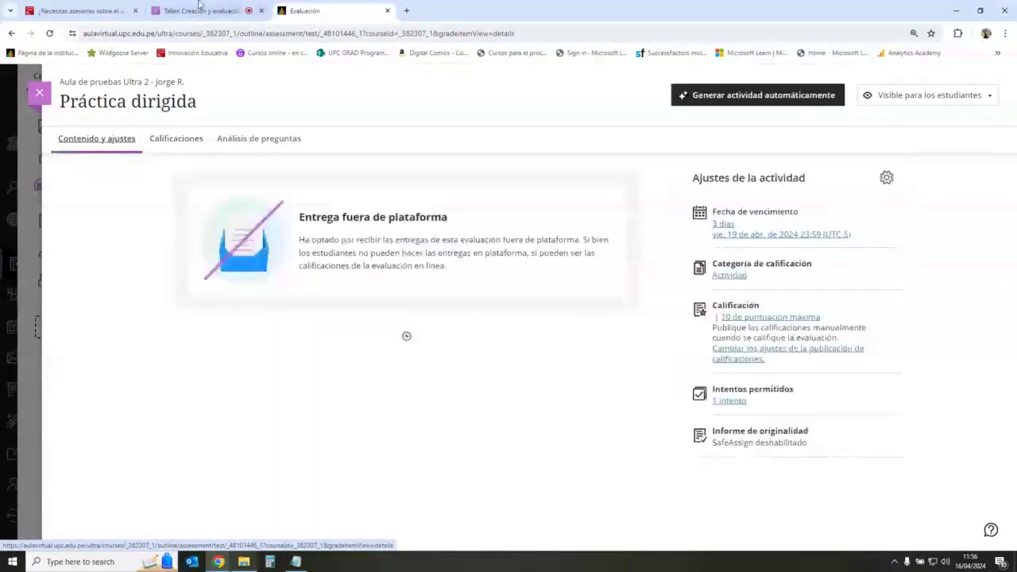
left_click(198, 8)
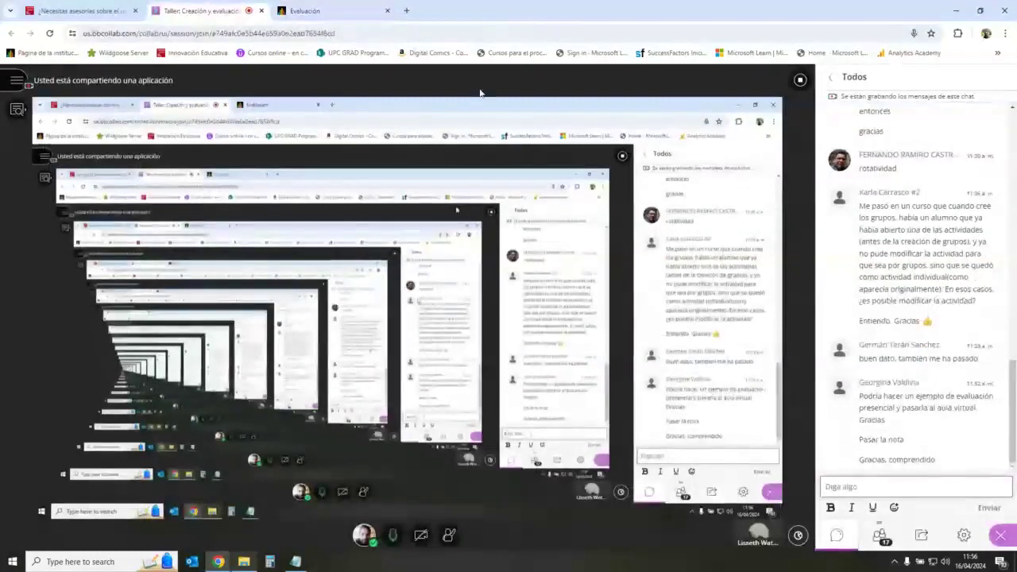
left_click(293, 10)
key("Escape")
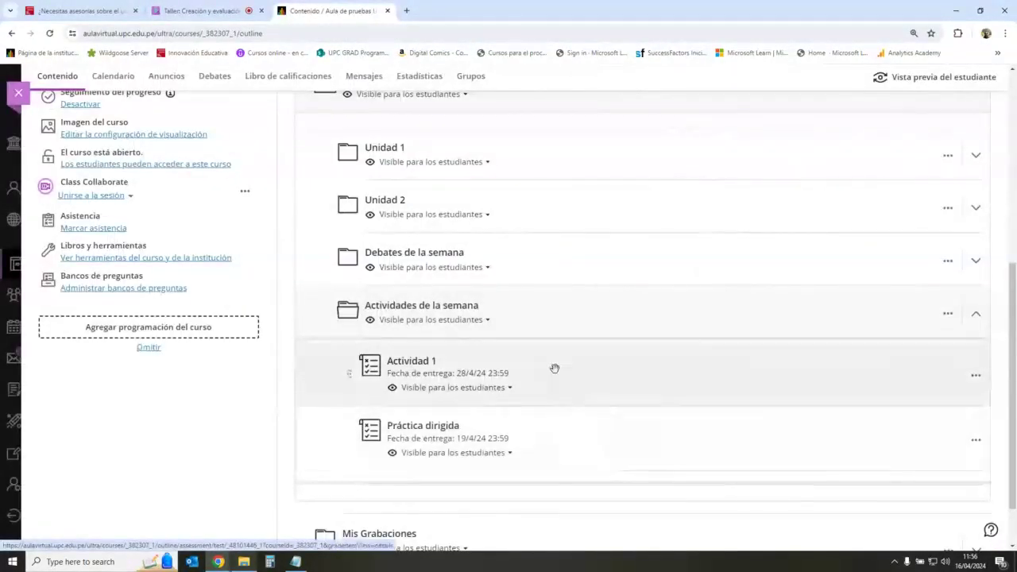
- Create a new activity below Práctica dirigida in Actividades de la semana and title it "Actividad 2"
left_click(641, 473)
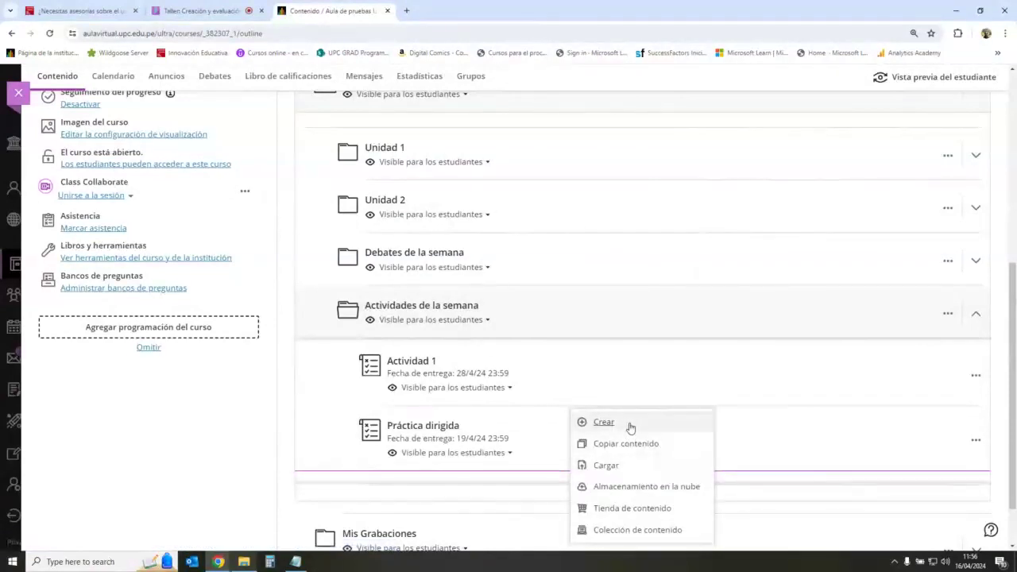
left_click(630, 424)
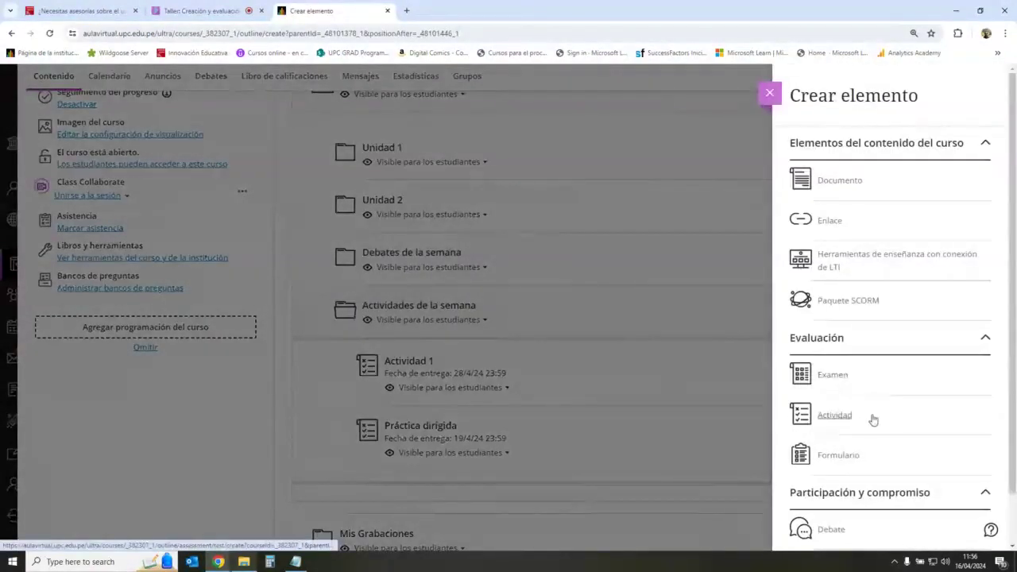
left_click(871, 418)
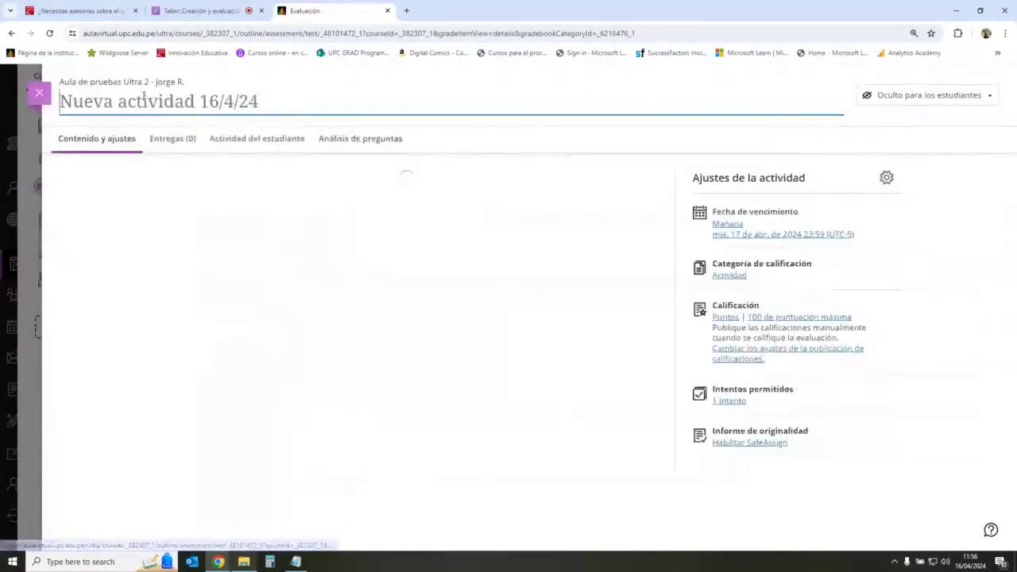
type("Ac")
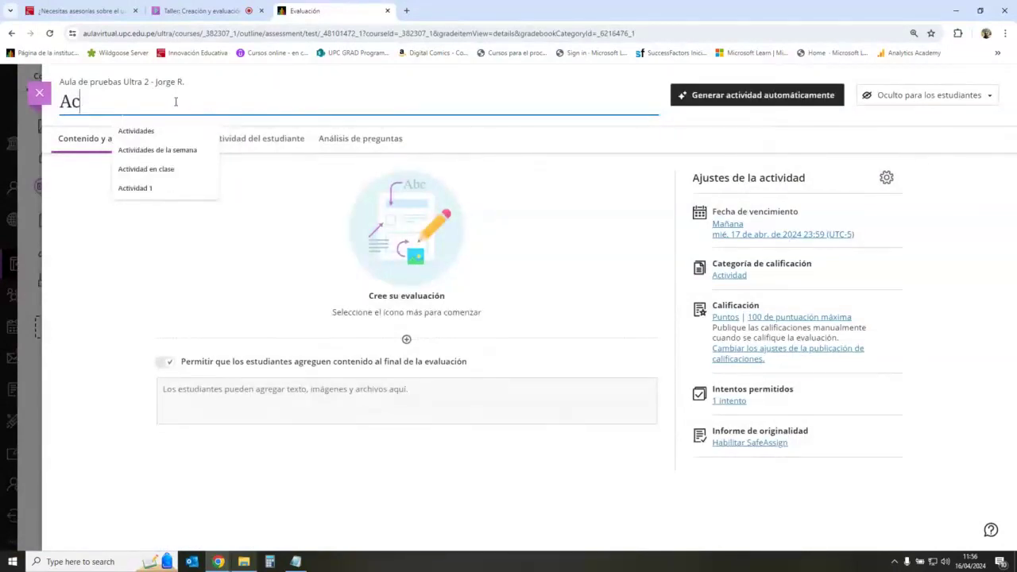
type("tividad 2")
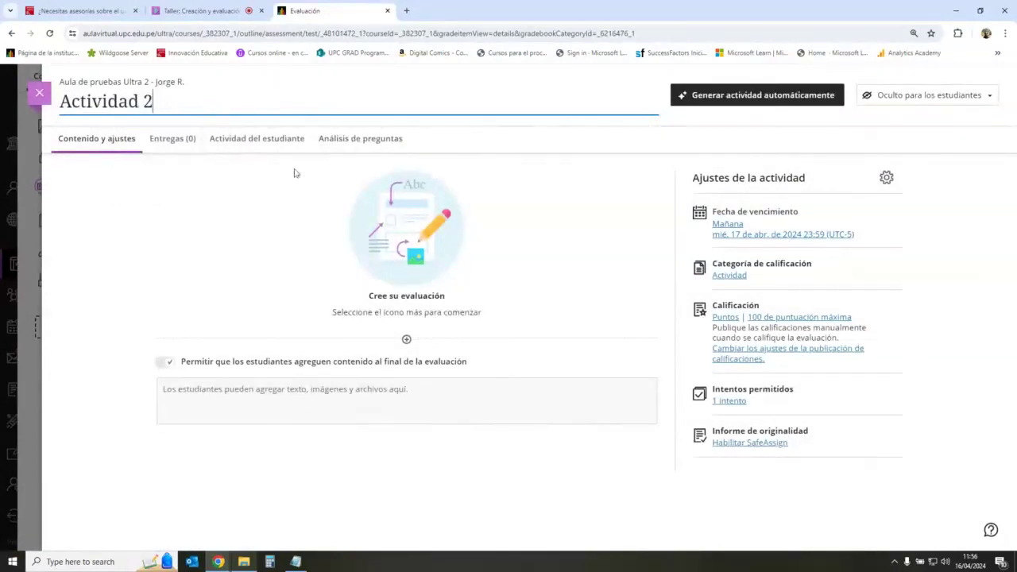
left_click(597, 221)
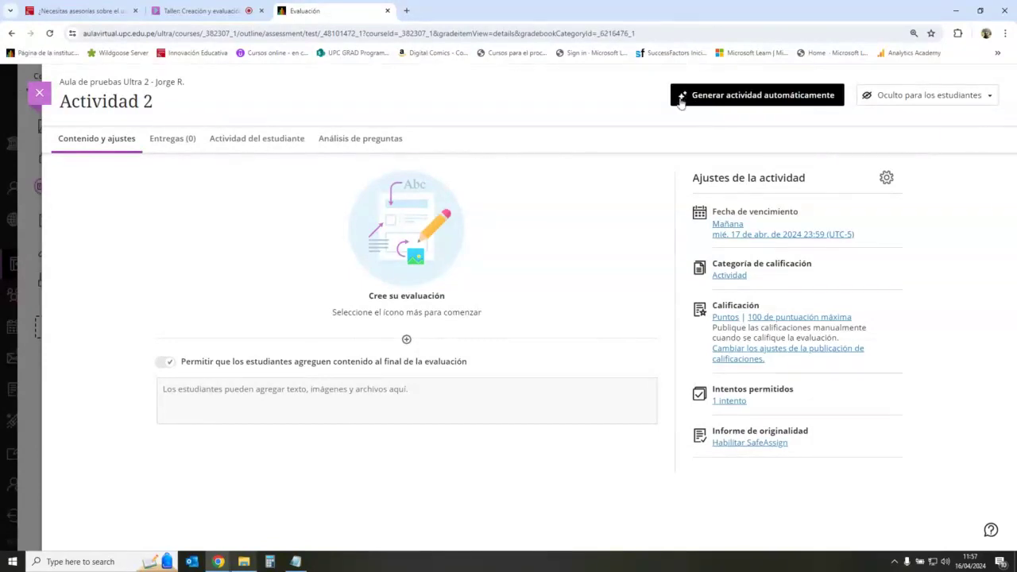
- Open automatic generation for Actividad 2 and begin the description with: Elabora una actividad para mis estudiantes del curso "Introducción a la programación"
left_click(769, 99)
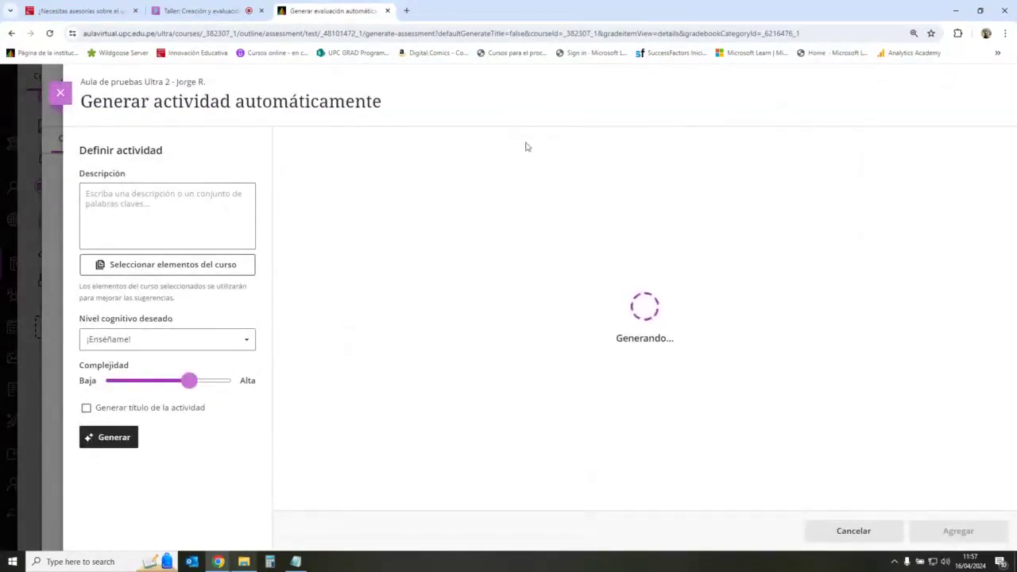
left_click(205, 209)
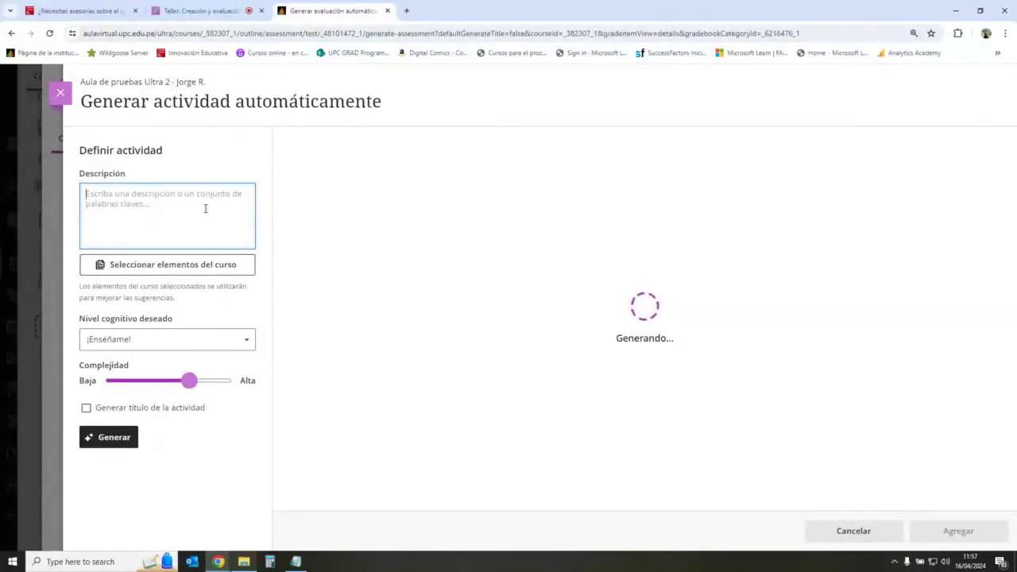
type("Elabora")
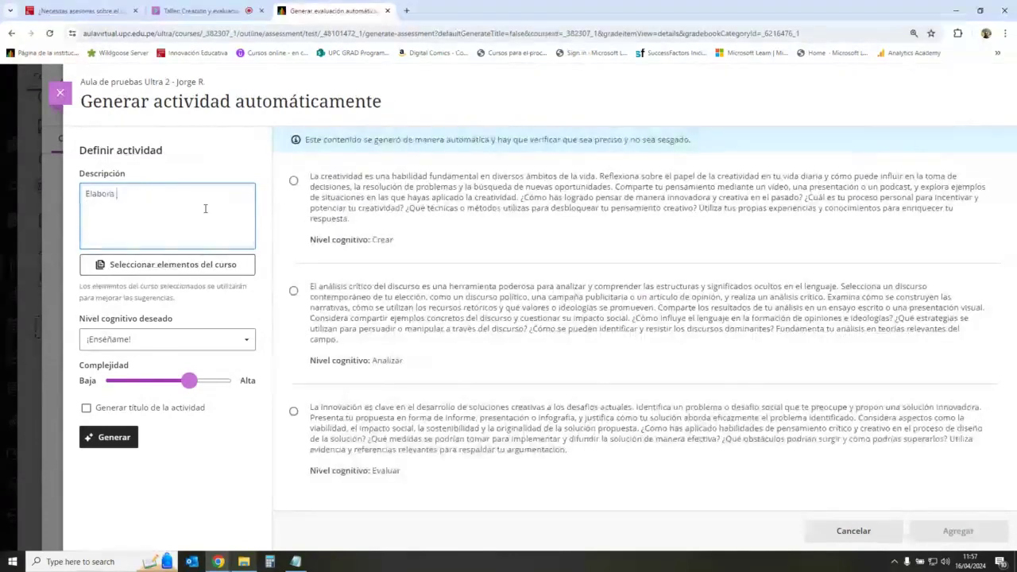
type(" una actividad")
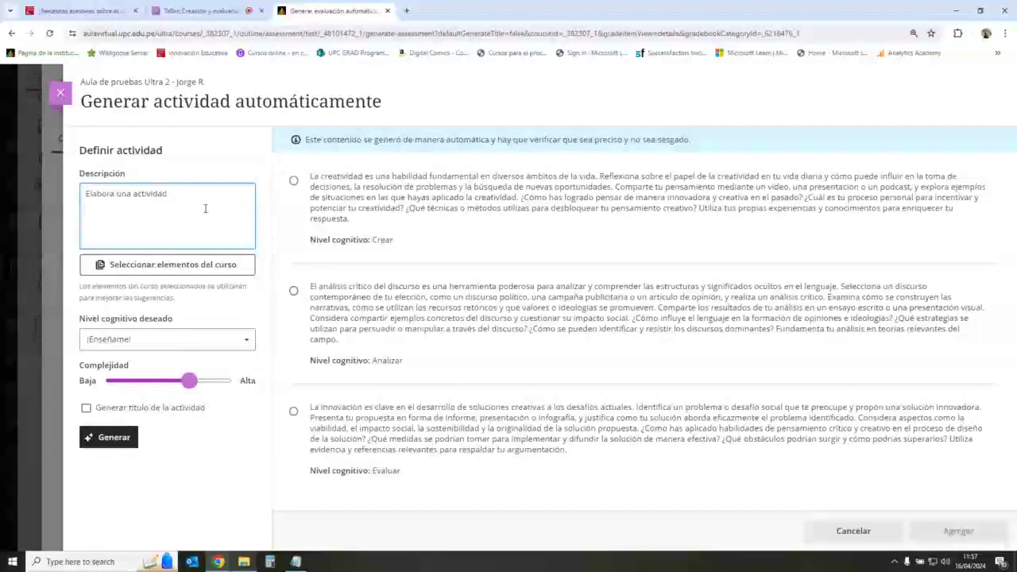
type(" pa")
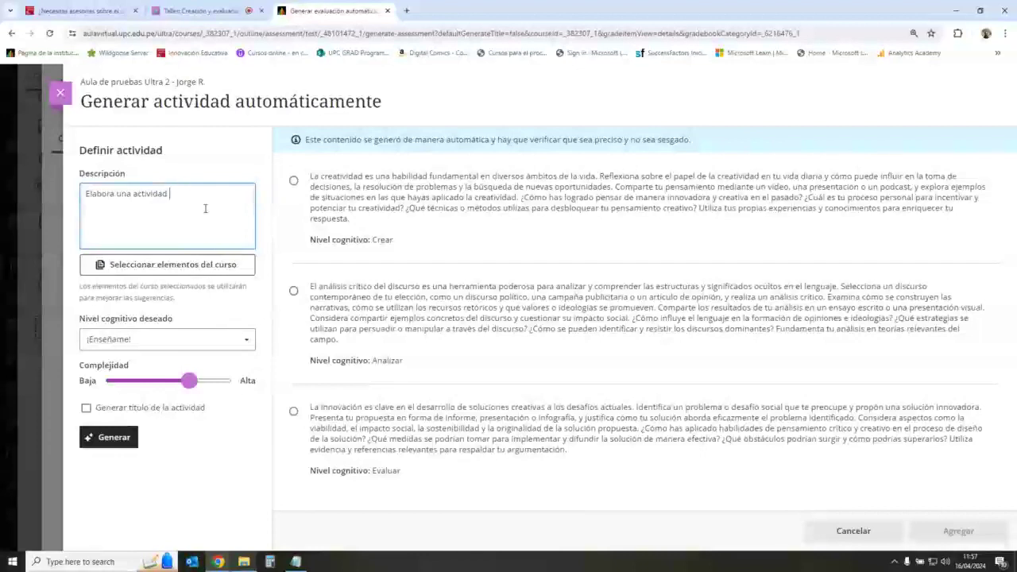
type("ra mis estudiantes del curso ")
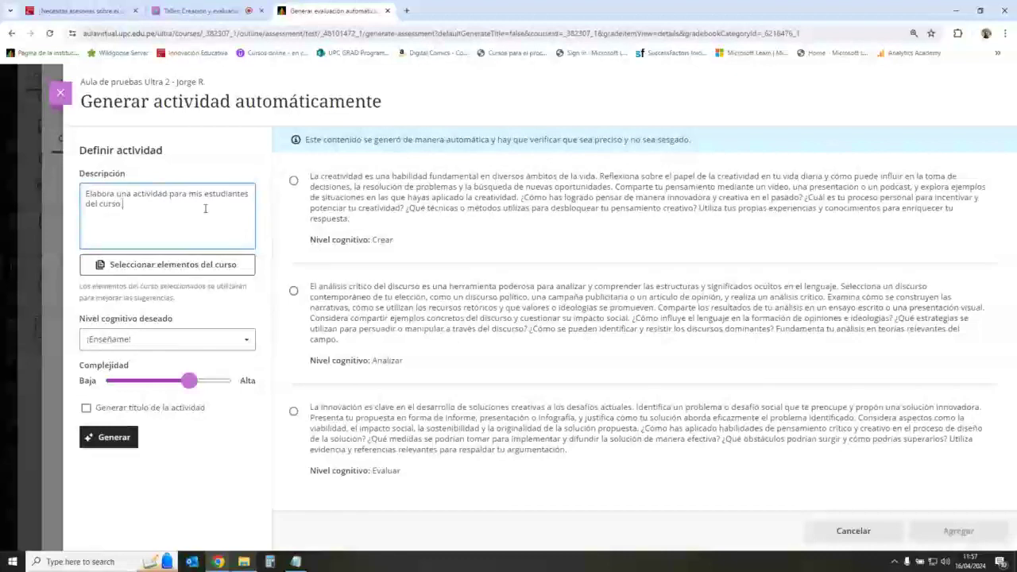
type("\"introducci")
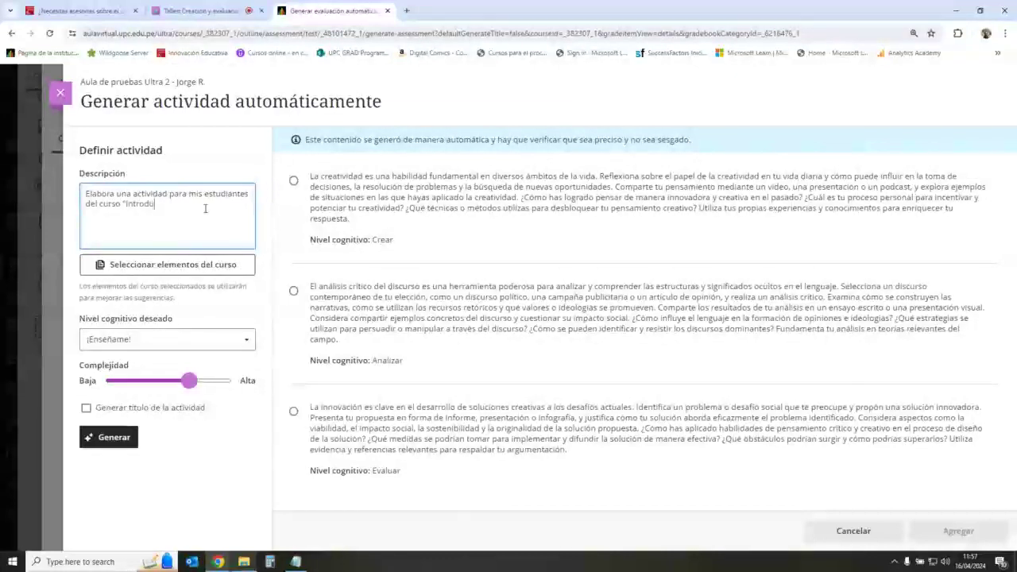
type("ón a la programació")
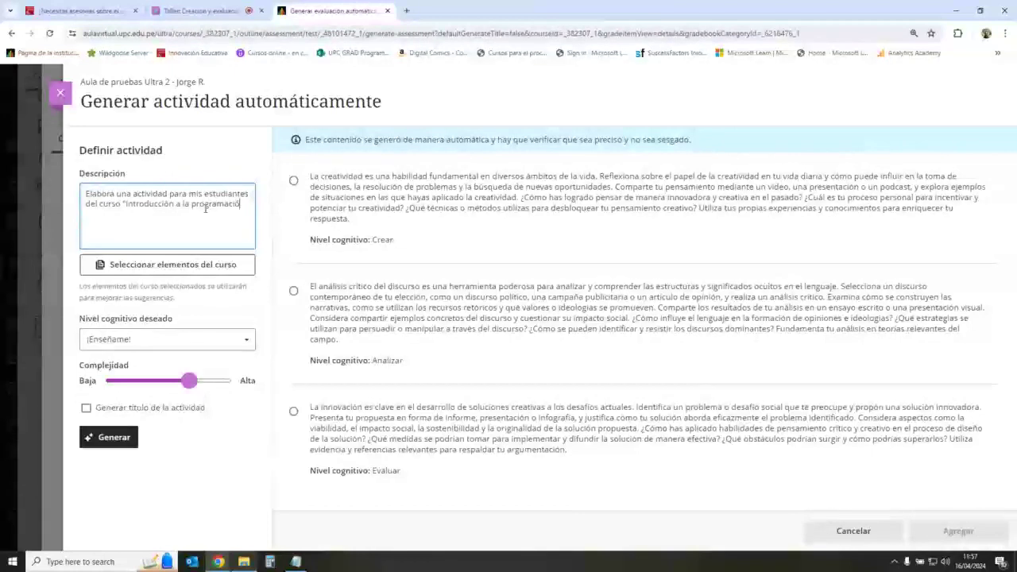
type("n\". La")
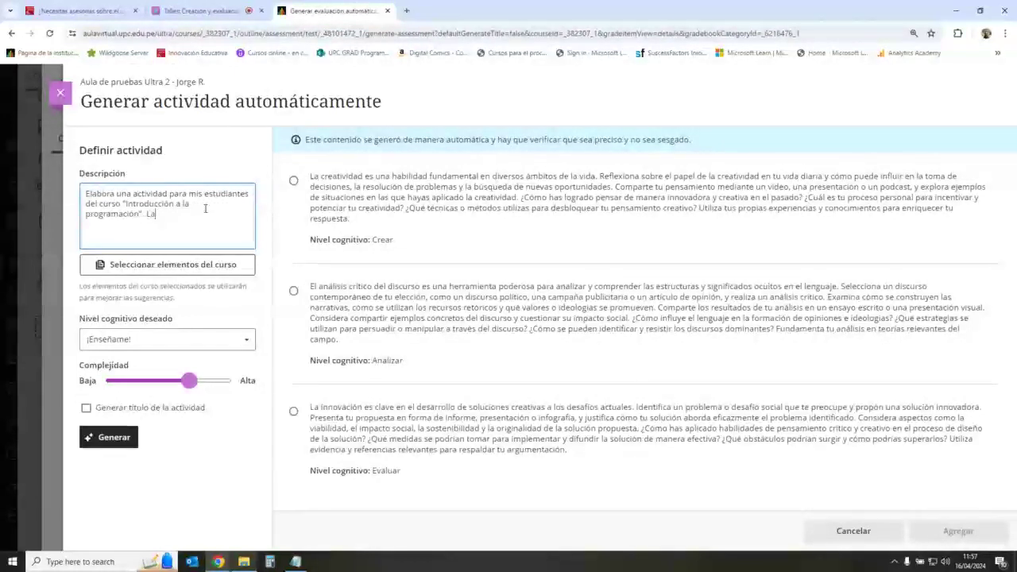
- Complete the description with "La actividad consiste en que los estudiantes deben programar una calculadora básica utilizando el lenguaje de programacion C#."
type(" actividad")
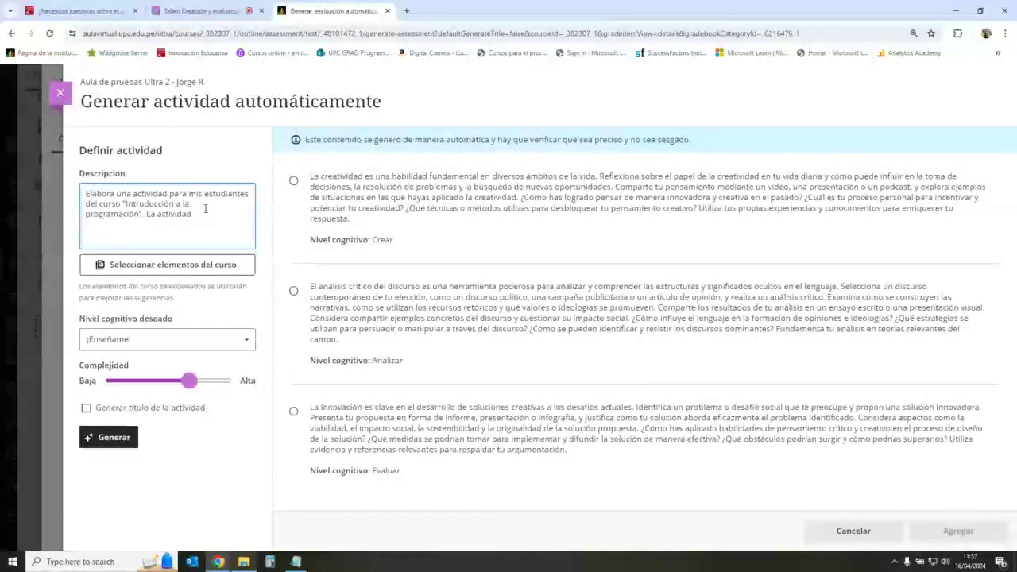
type(" donsis")
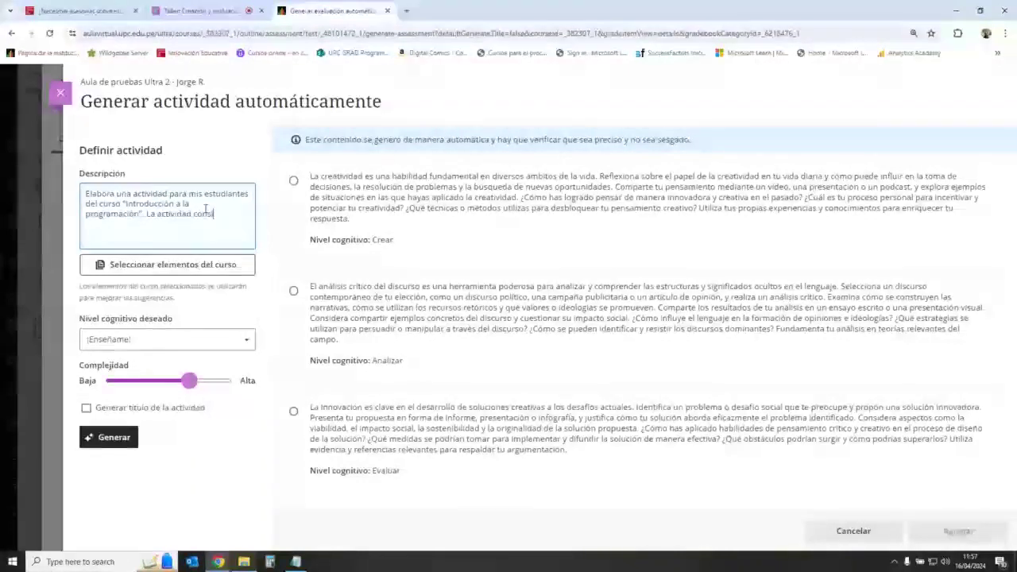
type("te e")
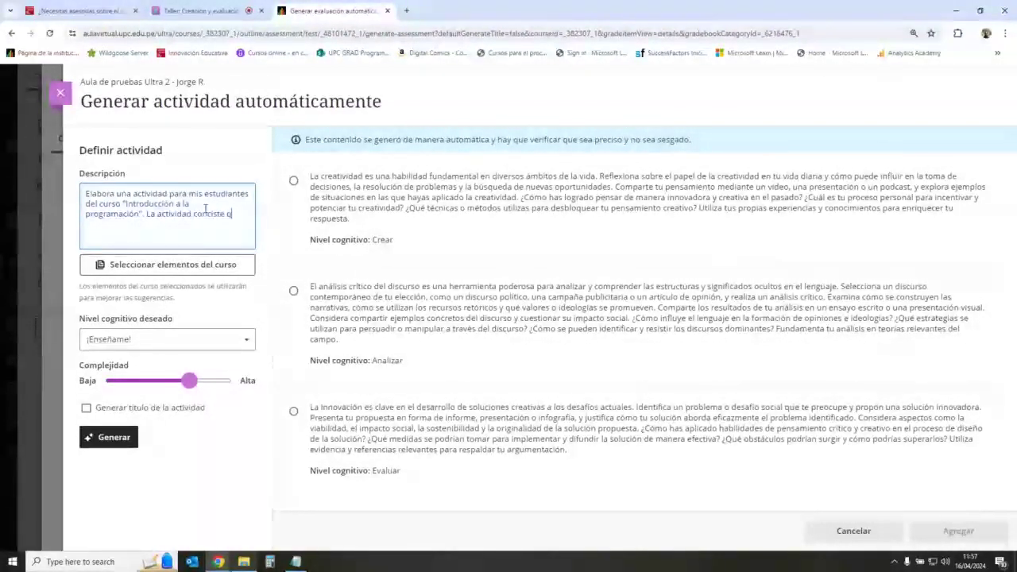
key("BackSpace")
key("BackSpace")
type("en que los")
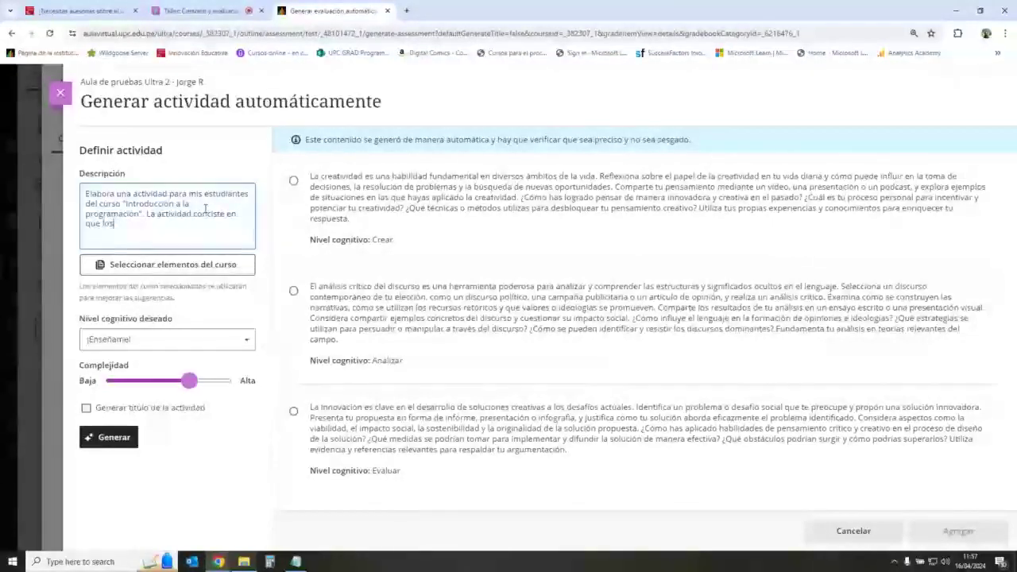
type(" estudiantes deben")
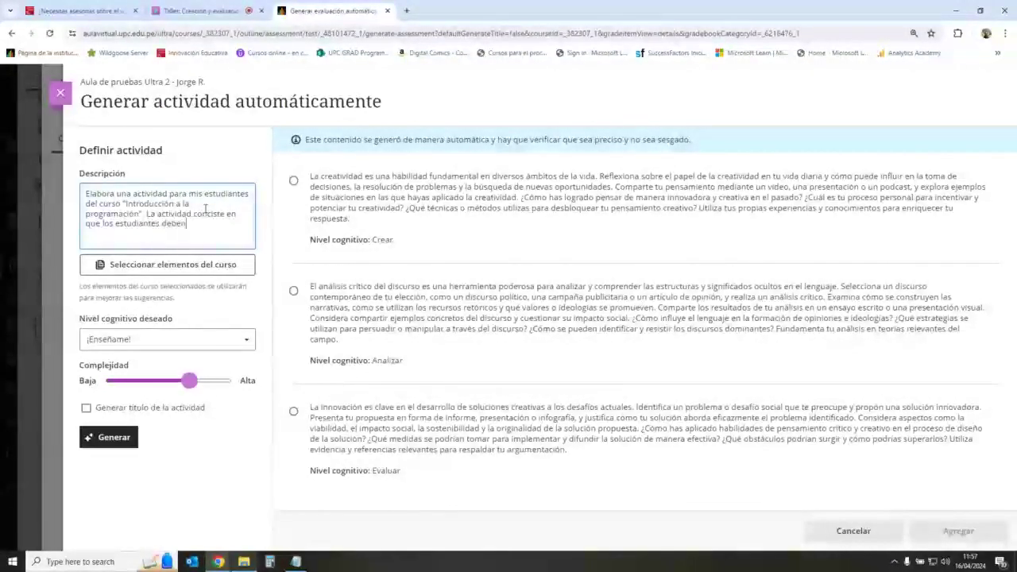
type(" hacer")
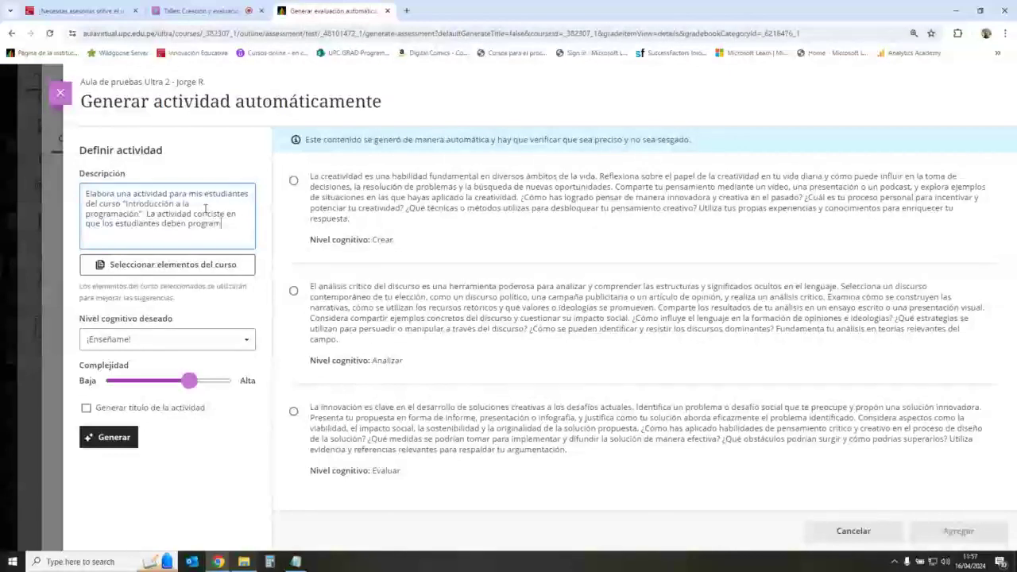
type("calculadora")
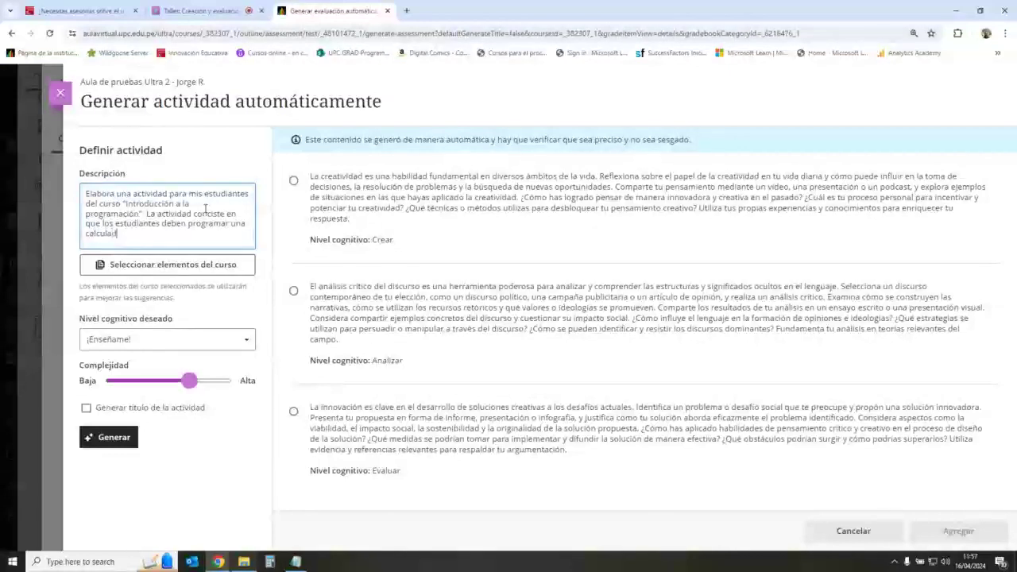
type("sica util")
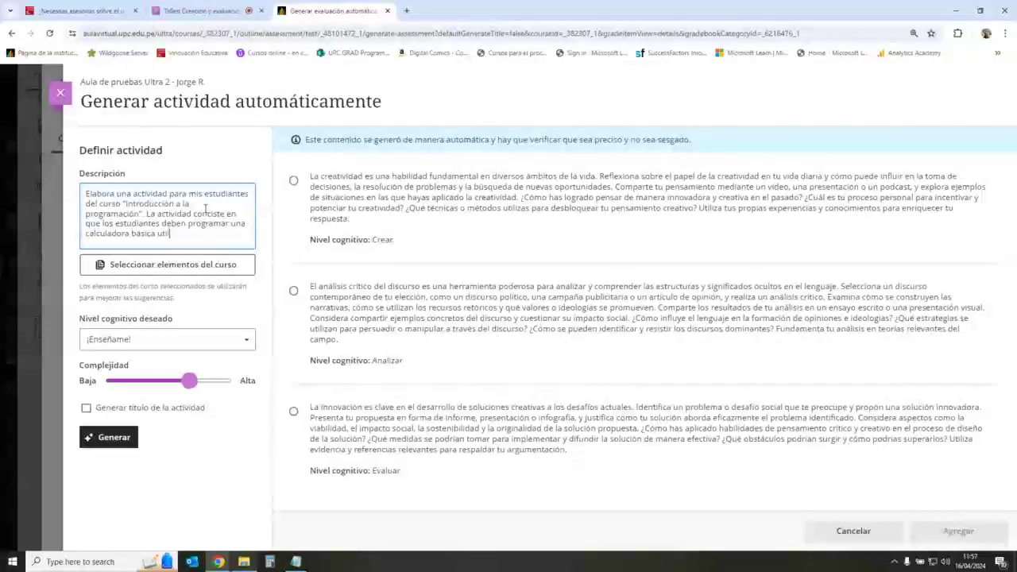
type("izando el")
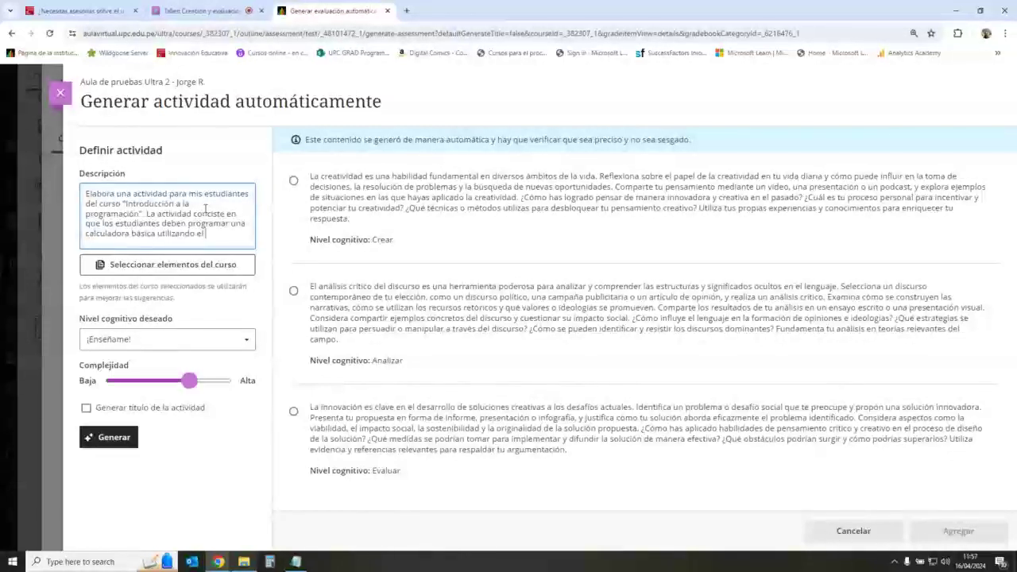
type(" lenguaje de programa")
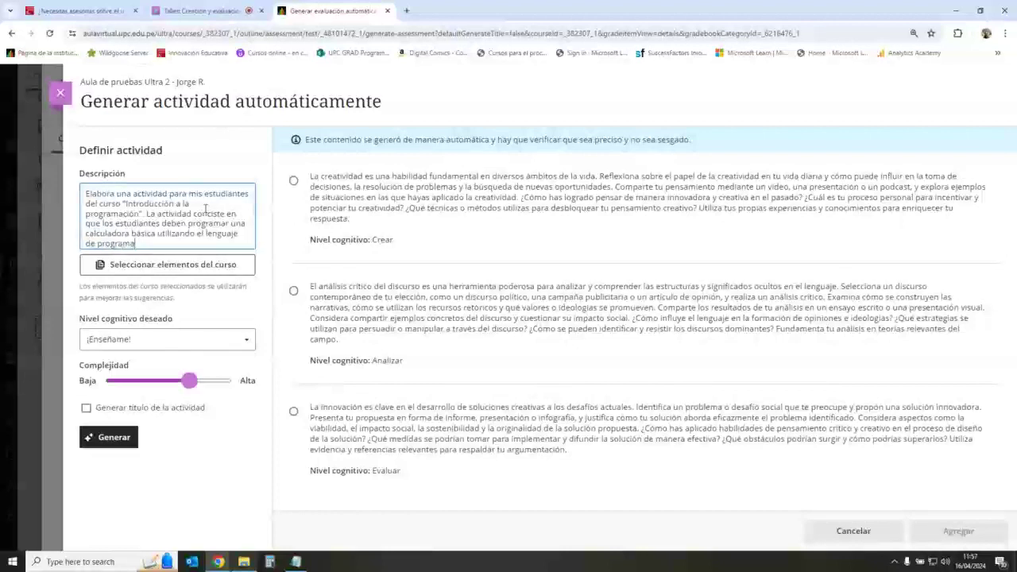
type("ción C")
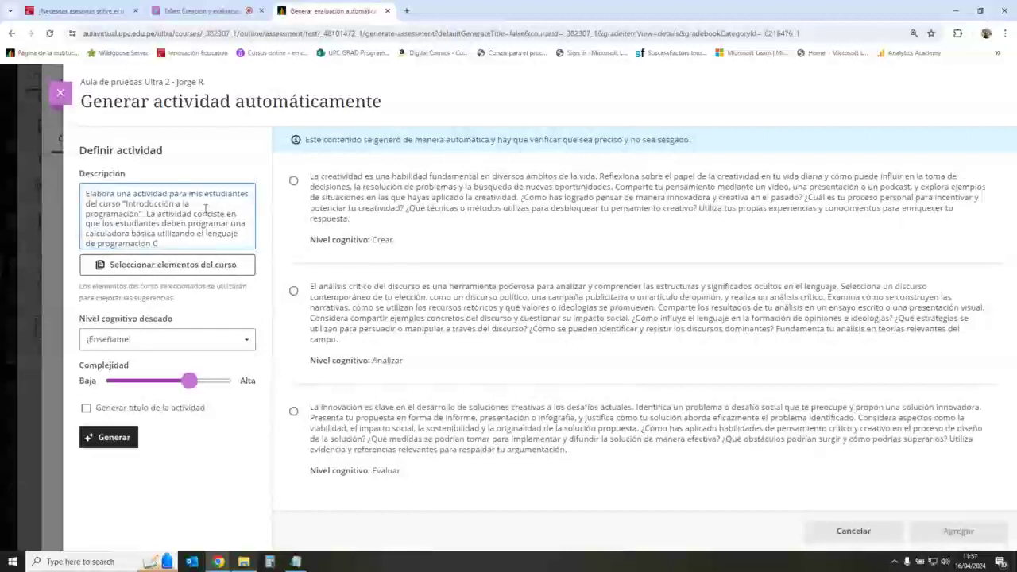
type("#.")
- Open the choices for the generated activity's desired cognitive level
left_click(218, 339)
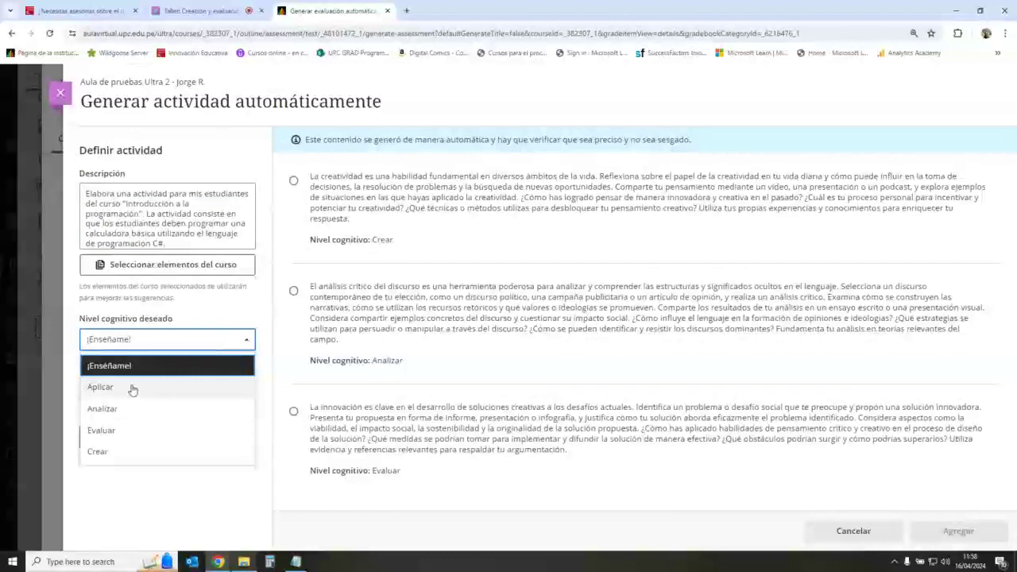
- Set the desired cognitive level of the activity to Aplicar
left_click(132, 388)
left_click(143, 344)
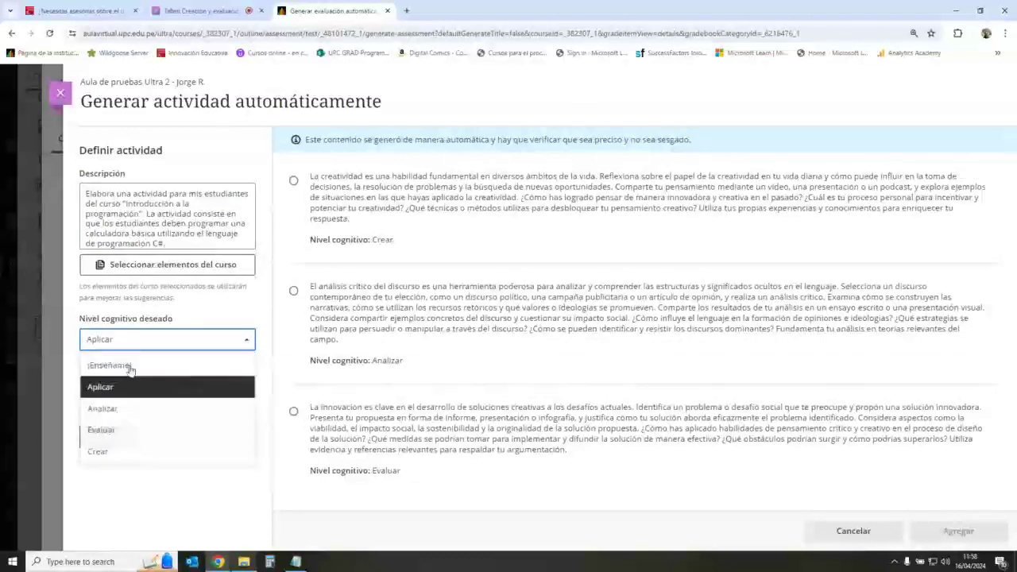
left_click(127, 388)
left_click(135, 341)
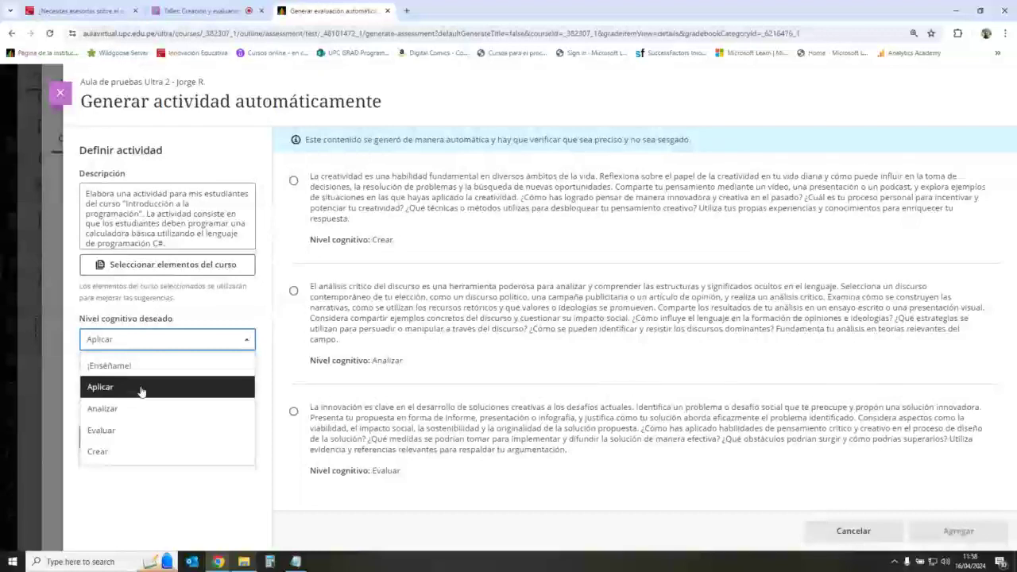
left_click(139, 388)
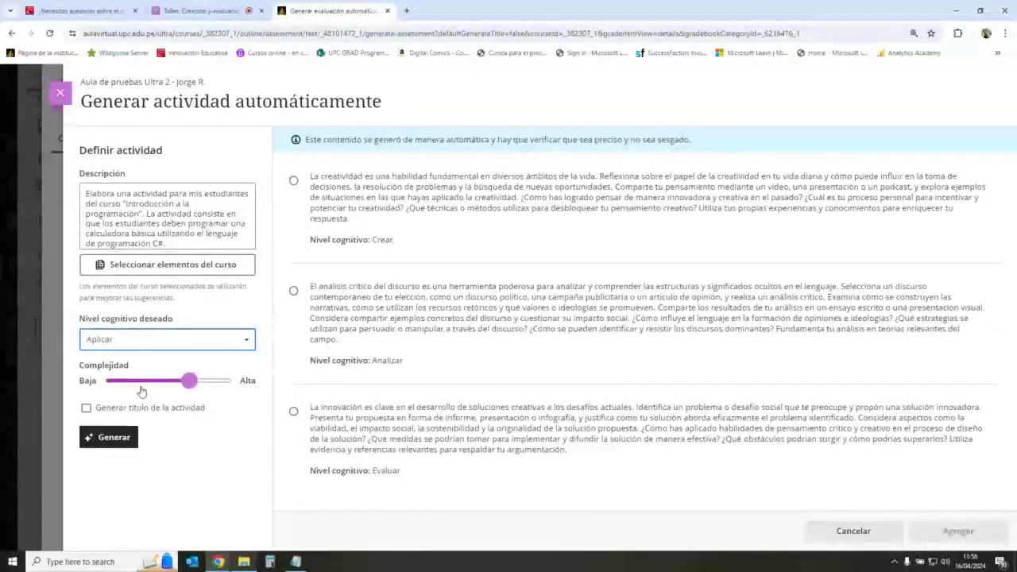
- Raise the complexity slightly, enable generating an activity title, and generate the activity suggestions
mouse_move(189, 388)
left_mouse_down()
mouse_move(229, 382)
mouse_move(162, 384)
mouse_move(218, 385)
mouse_move(204, 387)
left_mouse_up()
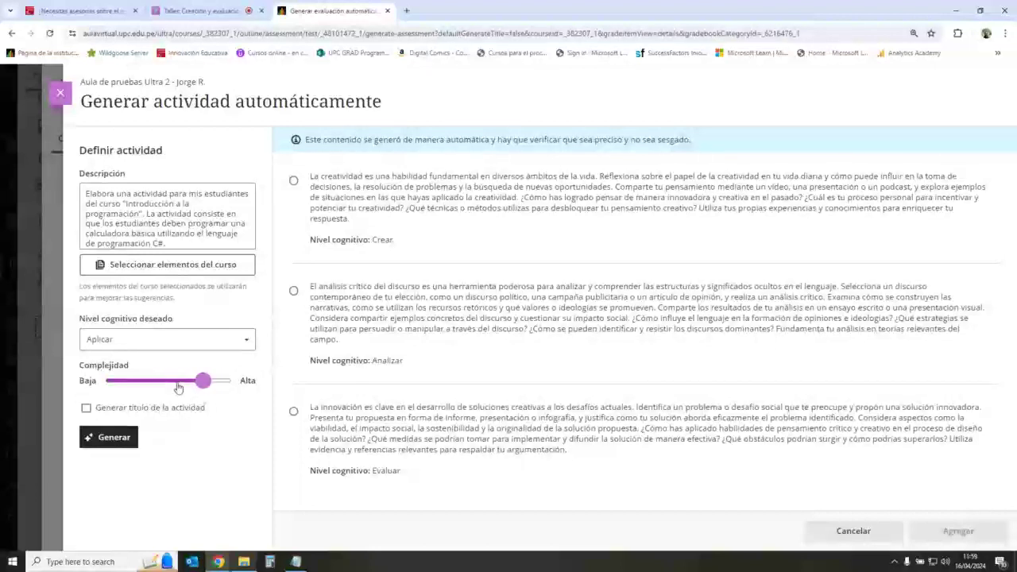
left_click(86, 409)
left_click(129, 441)
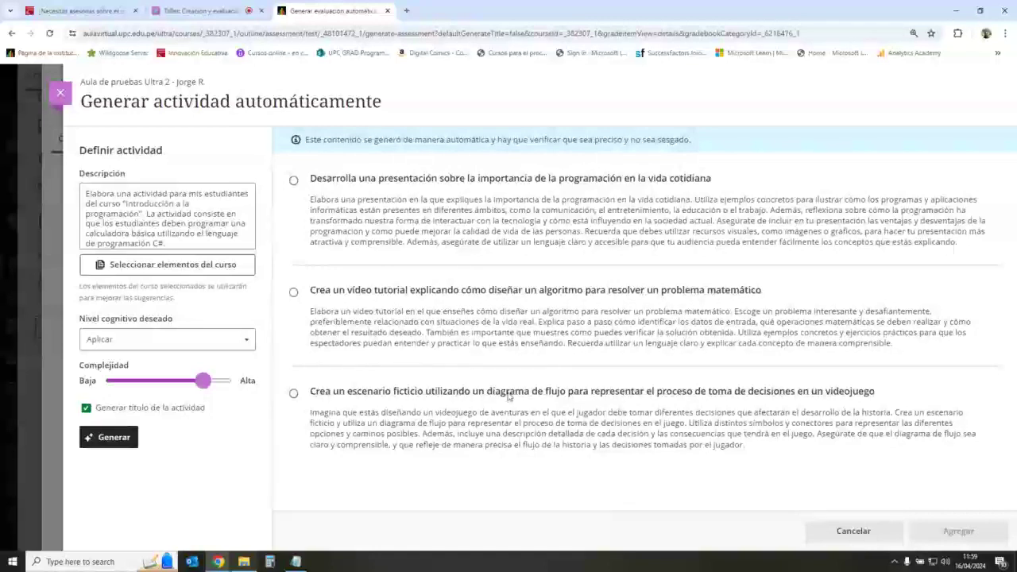
- Compare the three generated activity suggestions by selecting each of them in turn
left_click(293, 393)
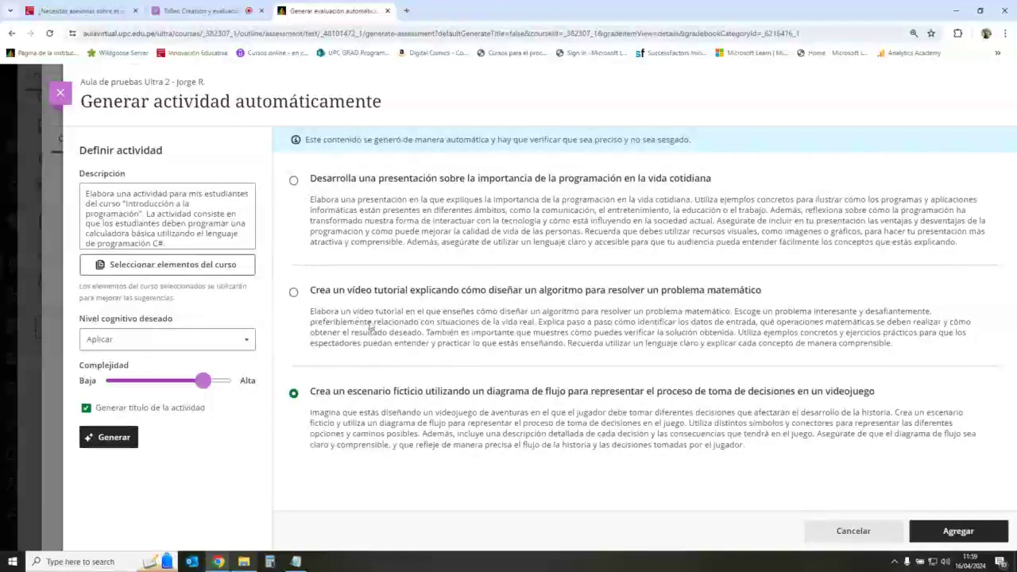
left_click(294, 181)
left_click(293, 393)
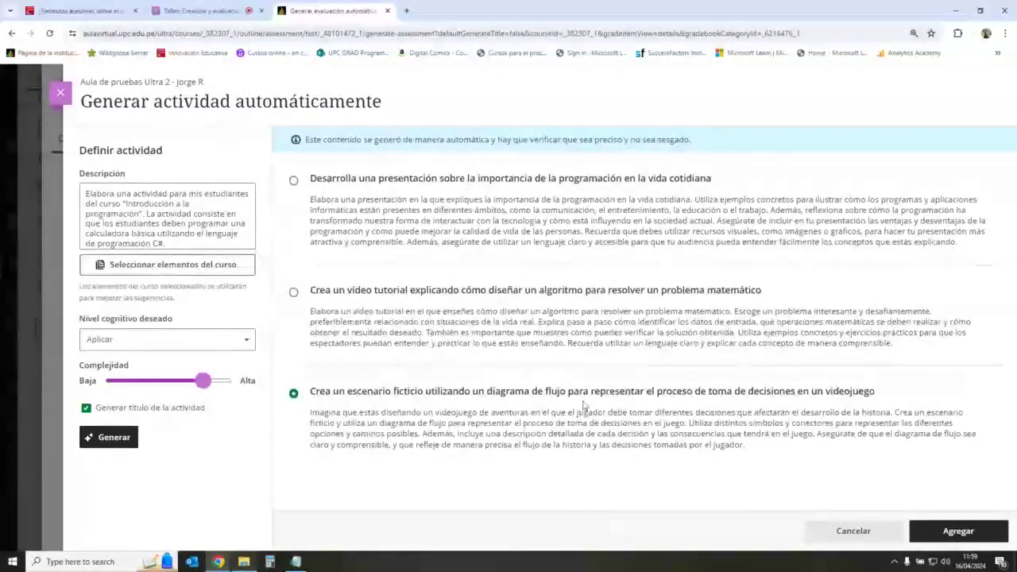
left_click(293, 291)
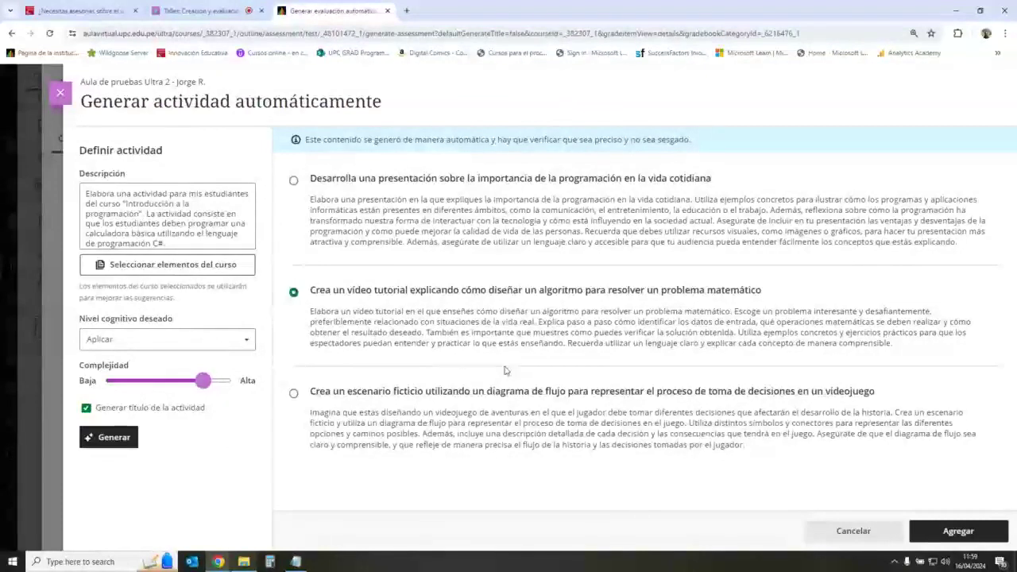
left_click(293, 181)
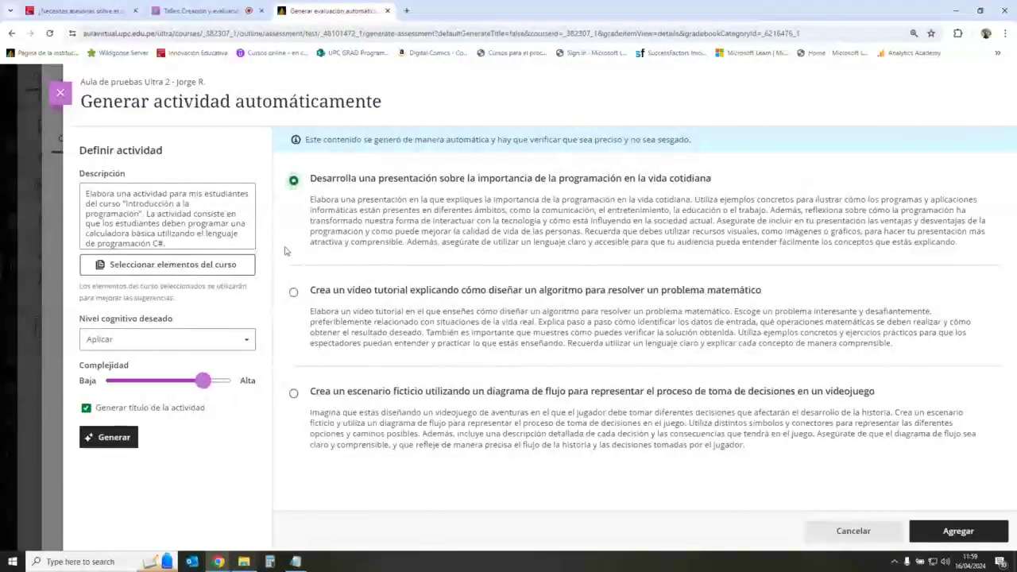
- Regenerate the activity suggestions twice and raise the complexity to the maximum, Alta
left_click(103, 437)
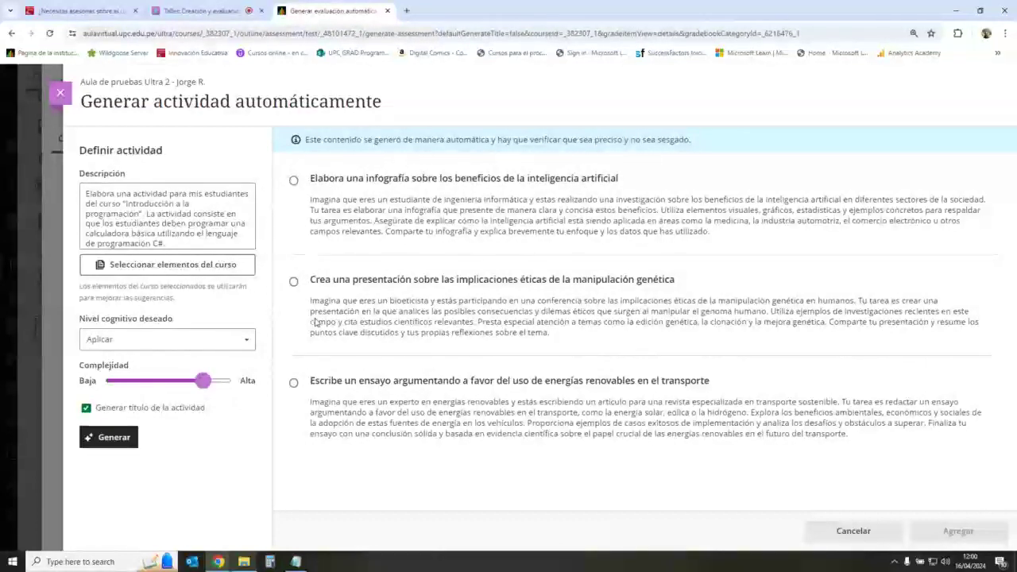
left_click(123, 437)
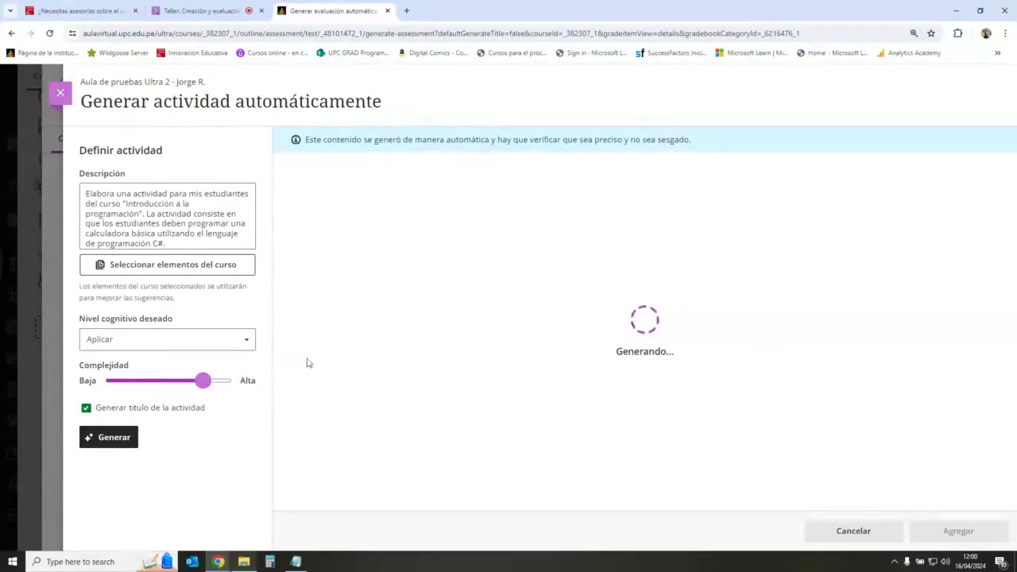
left_click_drag(203, 383, 249, 384)
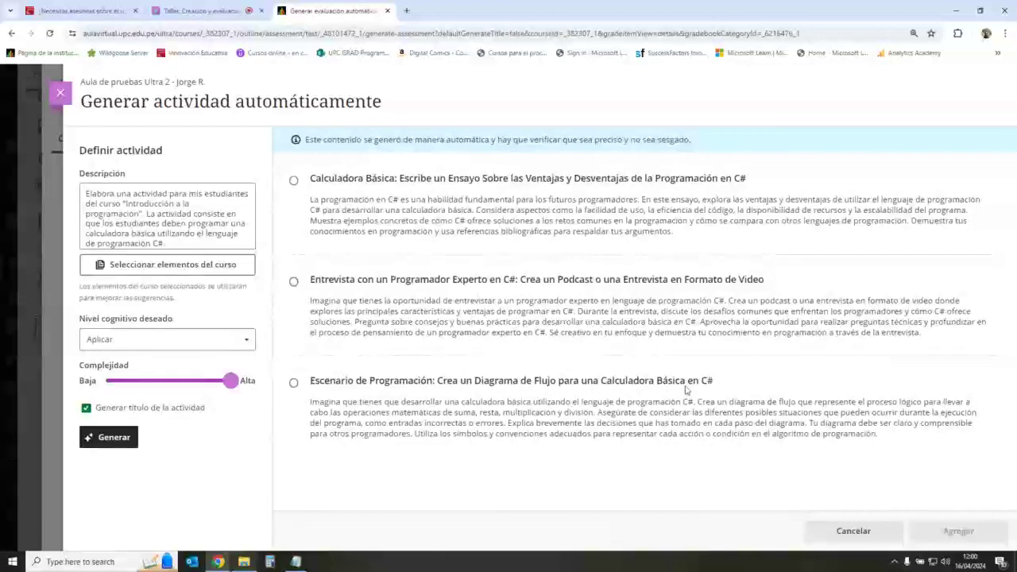
- Choose the suggestion "Escenario de Programación: Crea un Diagrama de Flujo para una Calculadora Básica en C#" and add it to the activity
left_click(293, 382)
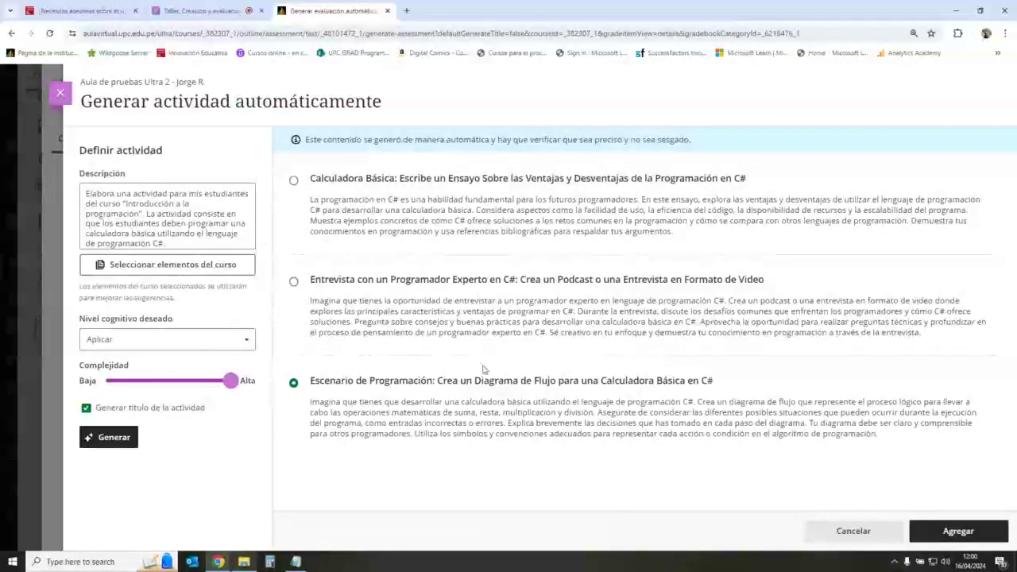
left_click(174, 240)
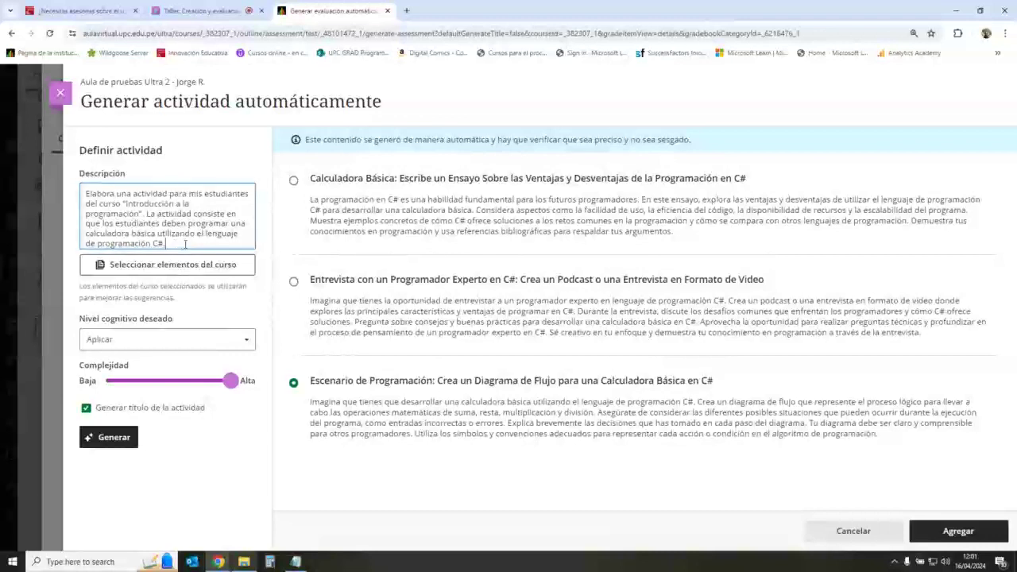
left_click(294, 383)
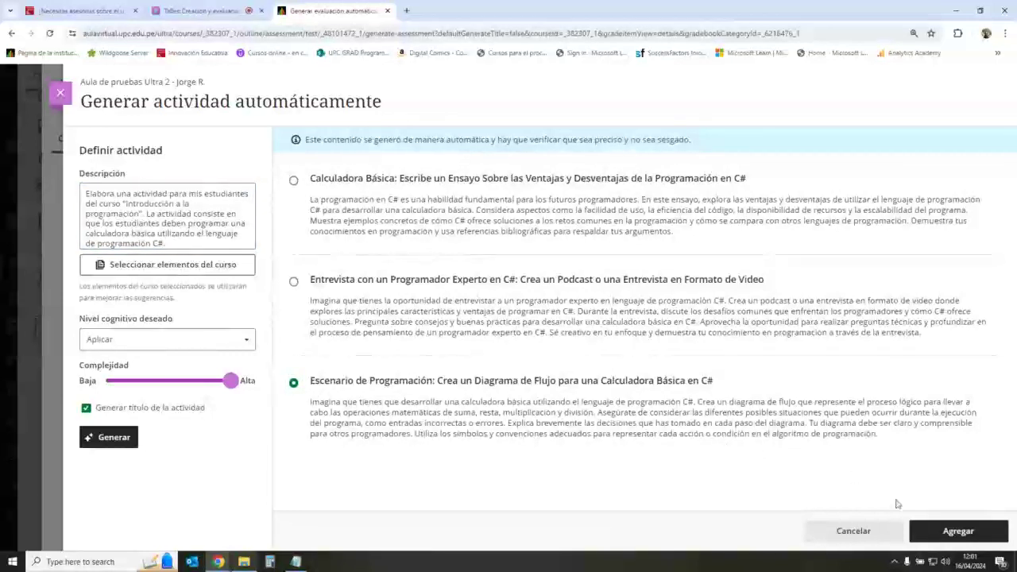
left_click(970, 535)
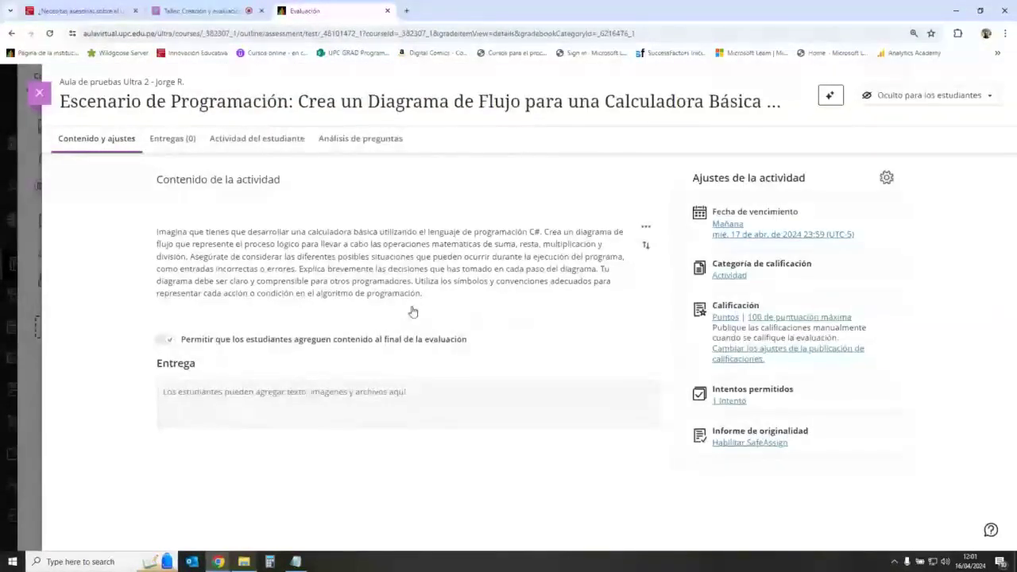
- Examine the instruction text added to the activity content
left_click_drag(435, 294, 157, 231)
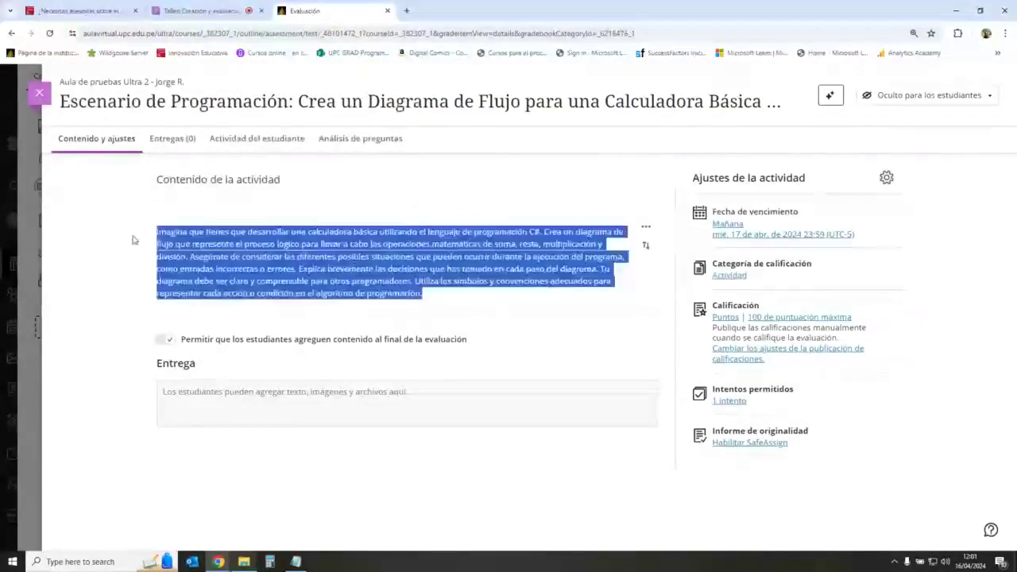
left_click_drag(458, 302, 147, 234)
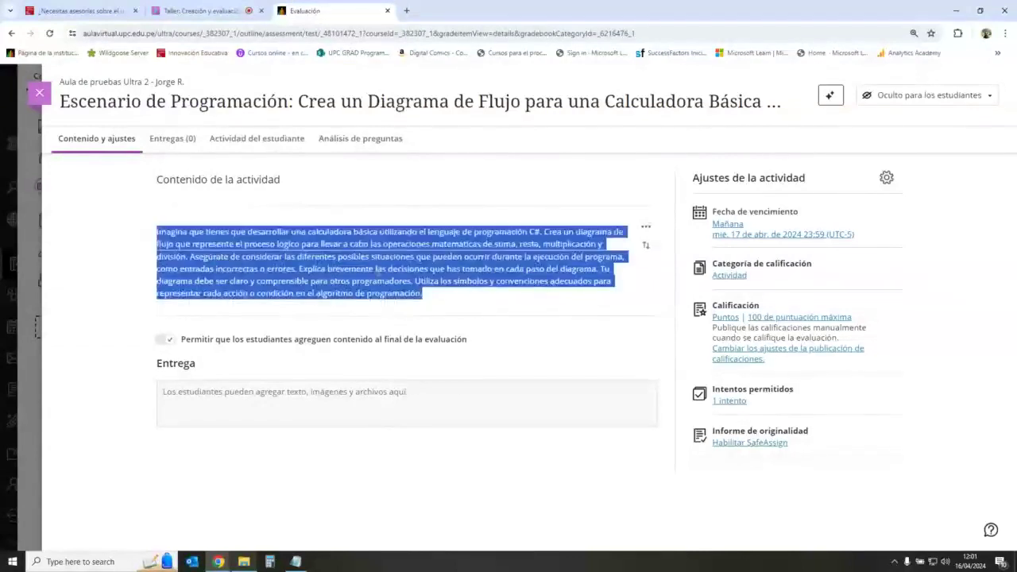
left_click(444, 297)
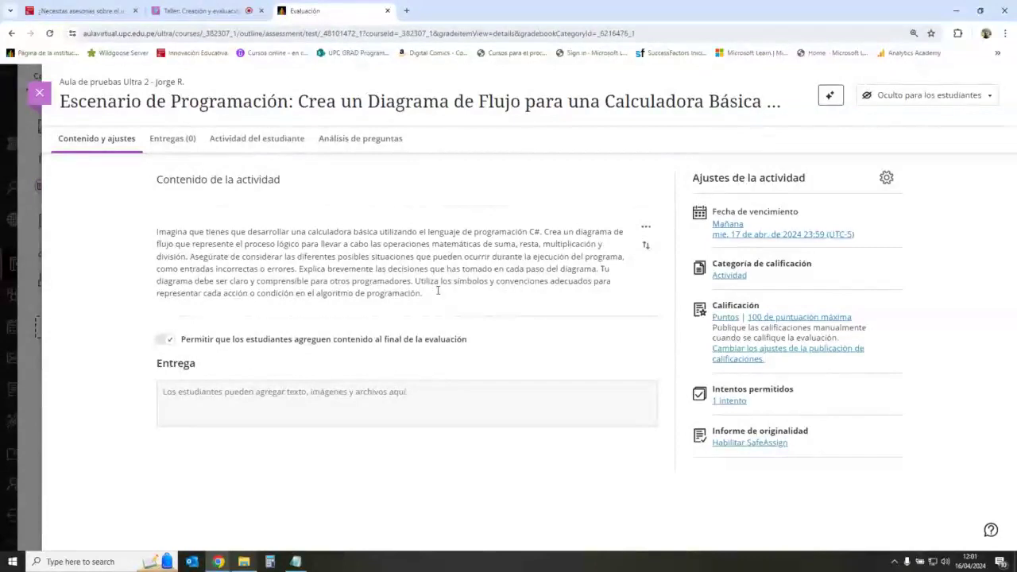
left_click_drag(421, 294, 270, 231)
left_click(561, 278)
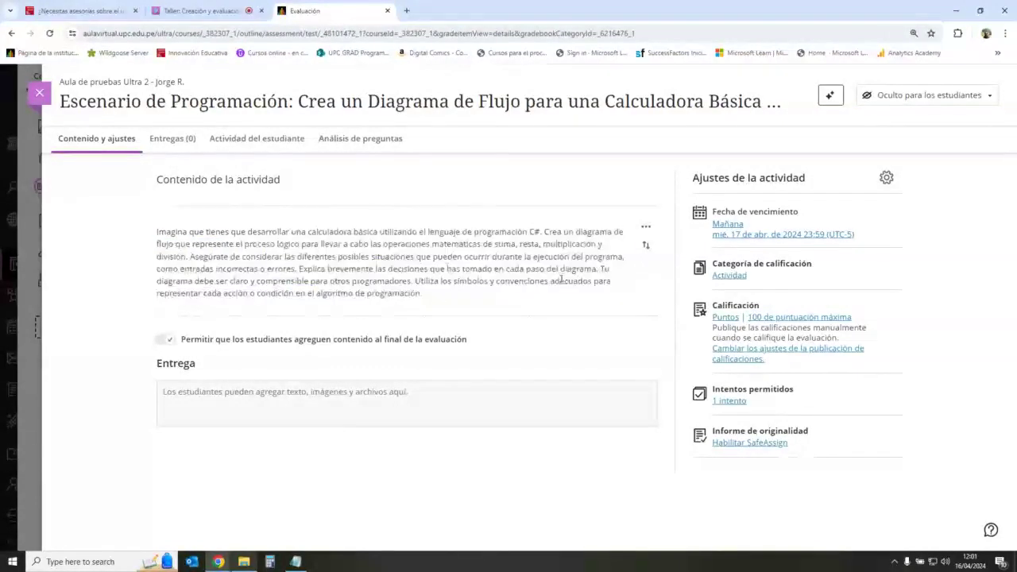
- Open the activity's settings and set the due date to 28/4/24
left_click(885, 177)
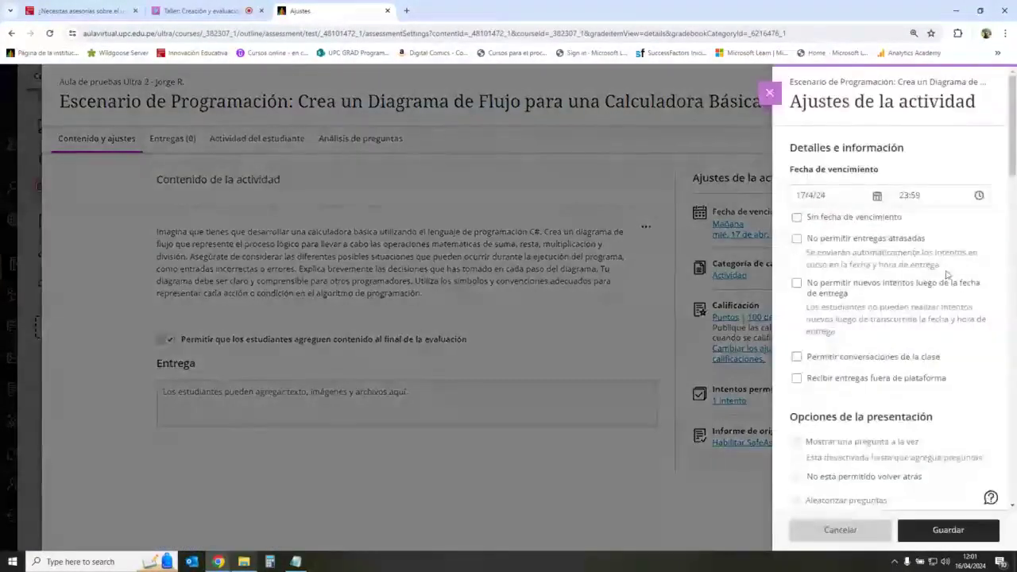
left_click(877, 195)
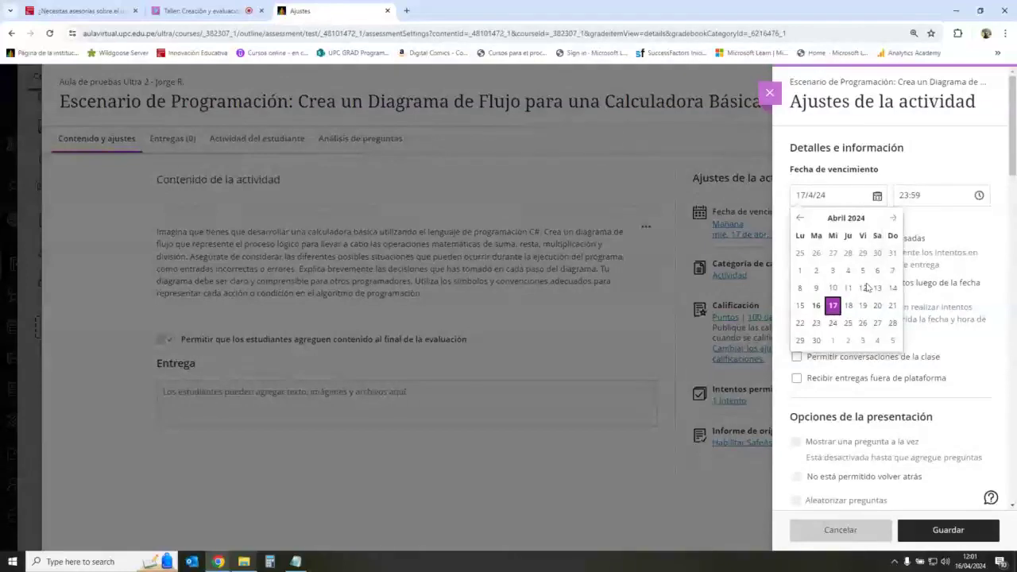
left_click(892, 324)
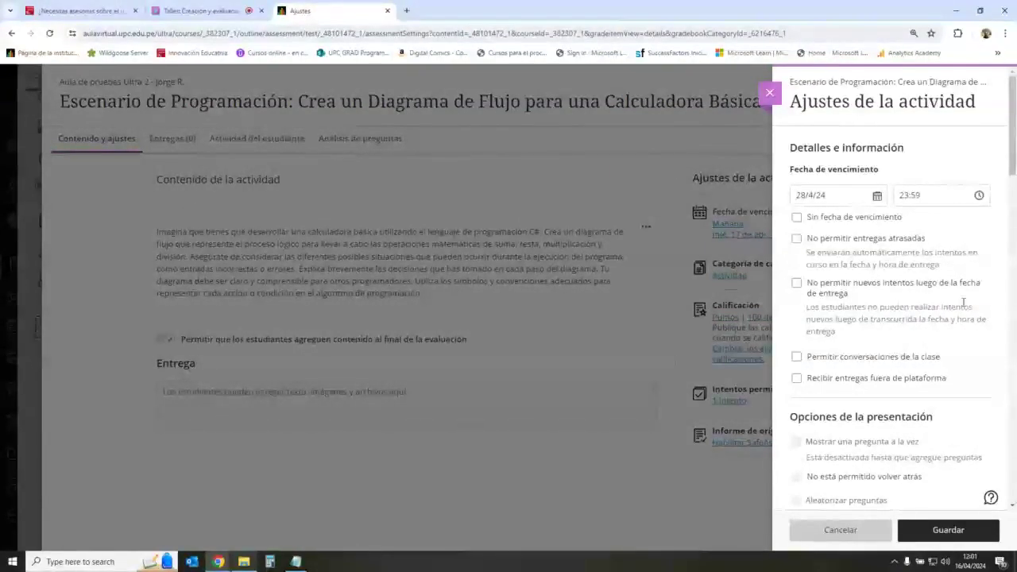
- Set the activity's maximum score to 20 points and save the activity settings
scroll(959, 299, "down", 7)
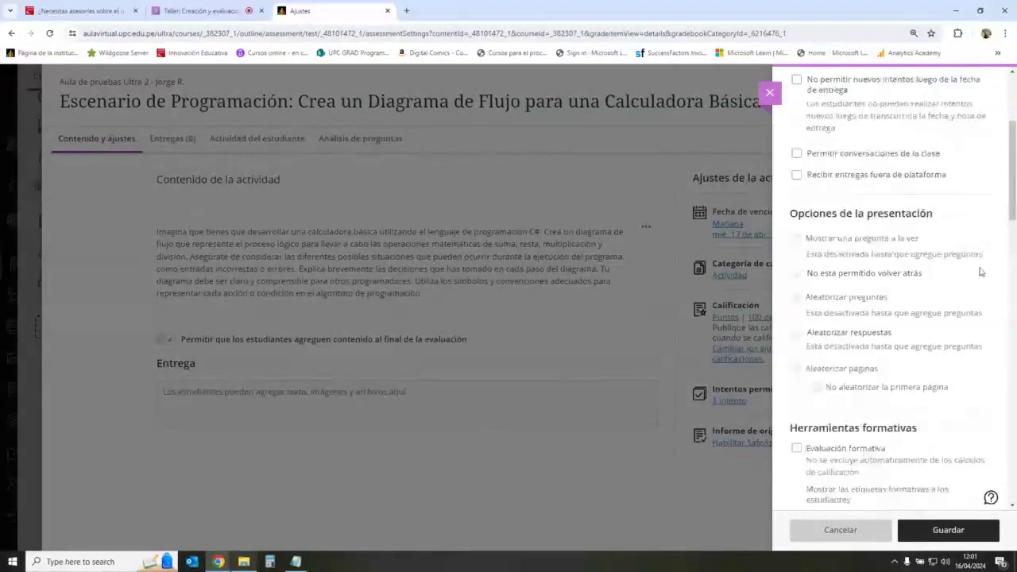
scroll(980, 271, "down", 3)
double_click(819, 182)
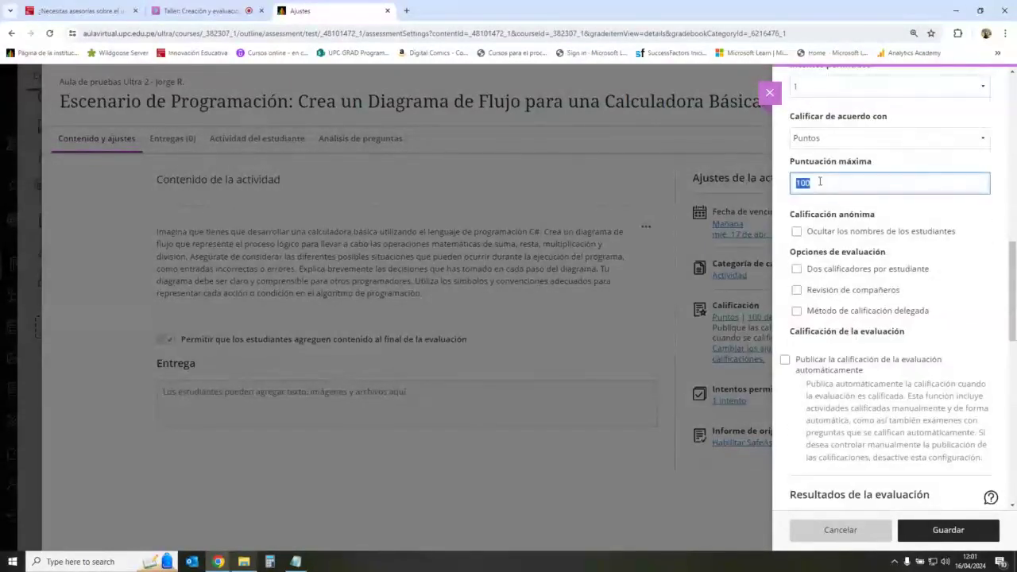
type("20")
left_click(969, 306)
scroll(968, 306, "down", 5)
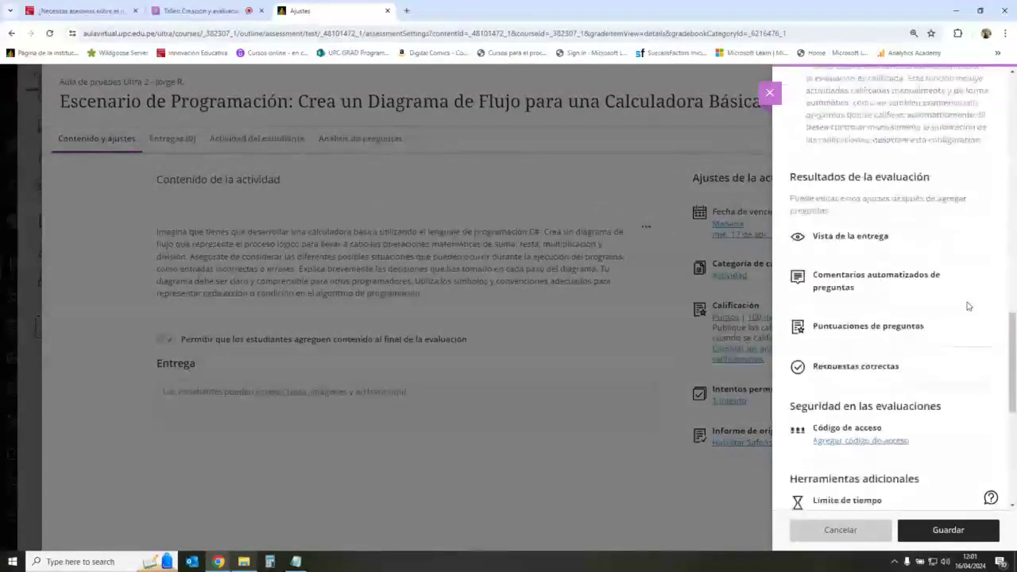
left_click(953, 531)
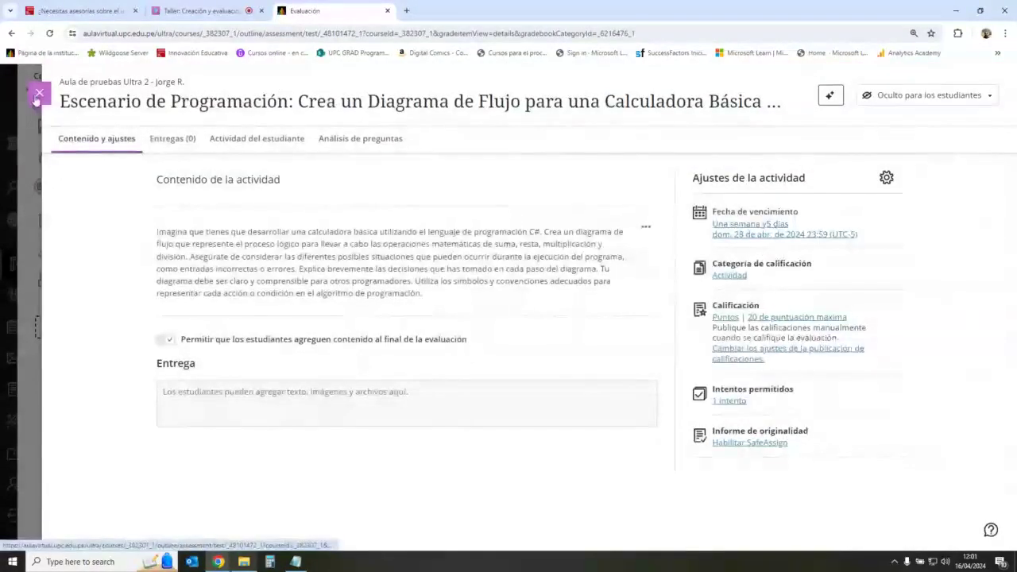
- Close the activity and check its entry in the Actividades de la semana folder of the course content
left_click(36, 98)
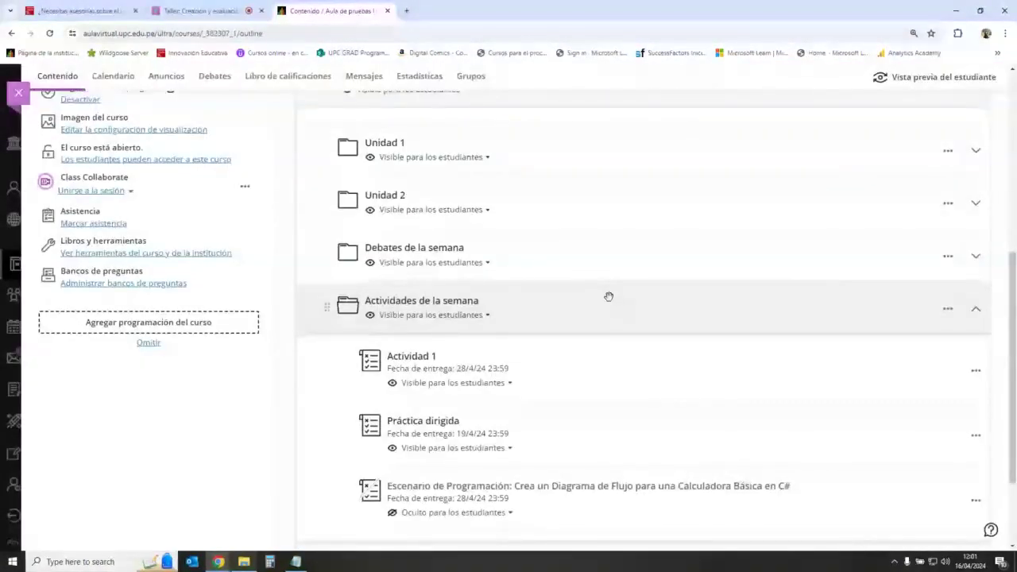
scroll(543, 367, "down", 2)
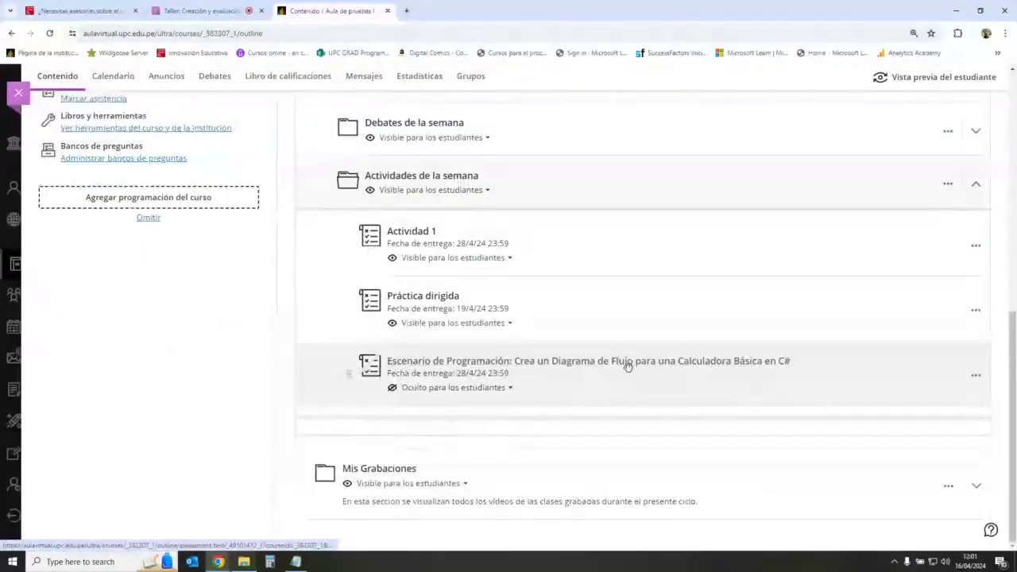
mouse_move(567, 405)
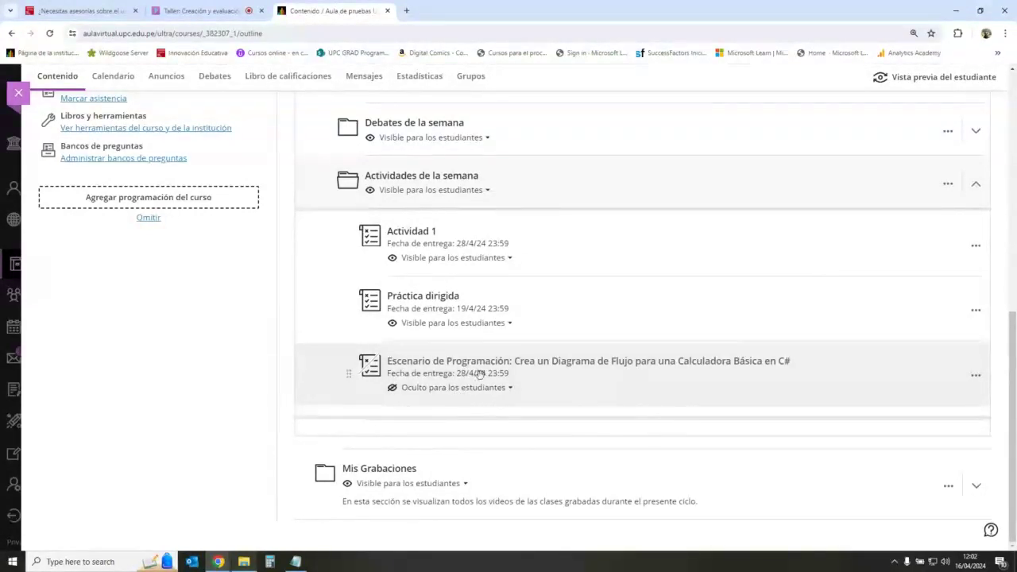
- Start a new group set in the course's Grupos area and name it "Grupos Trabajo Final"
scroll(227, 390, "up", 6)
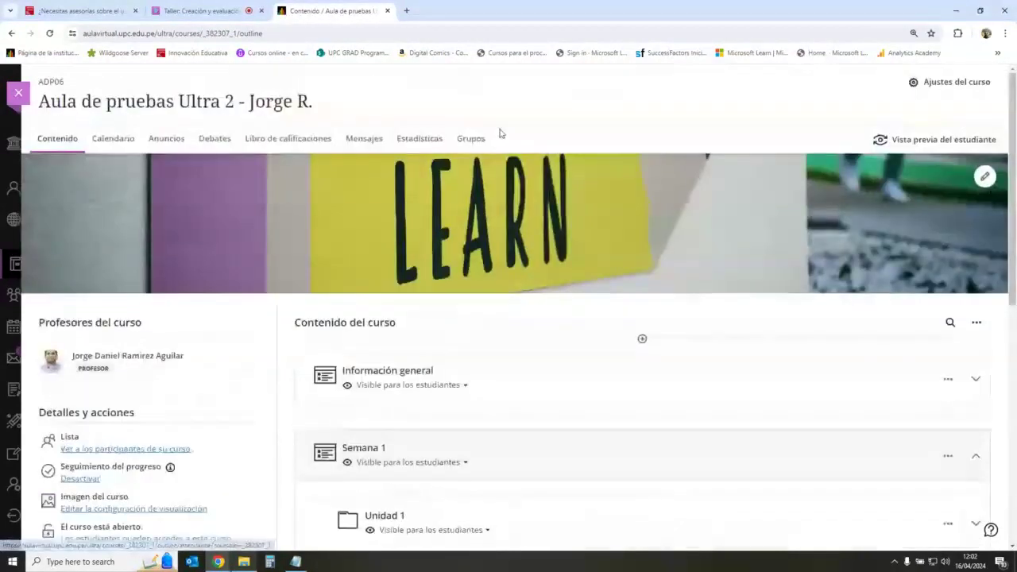
left_click(478, 141)
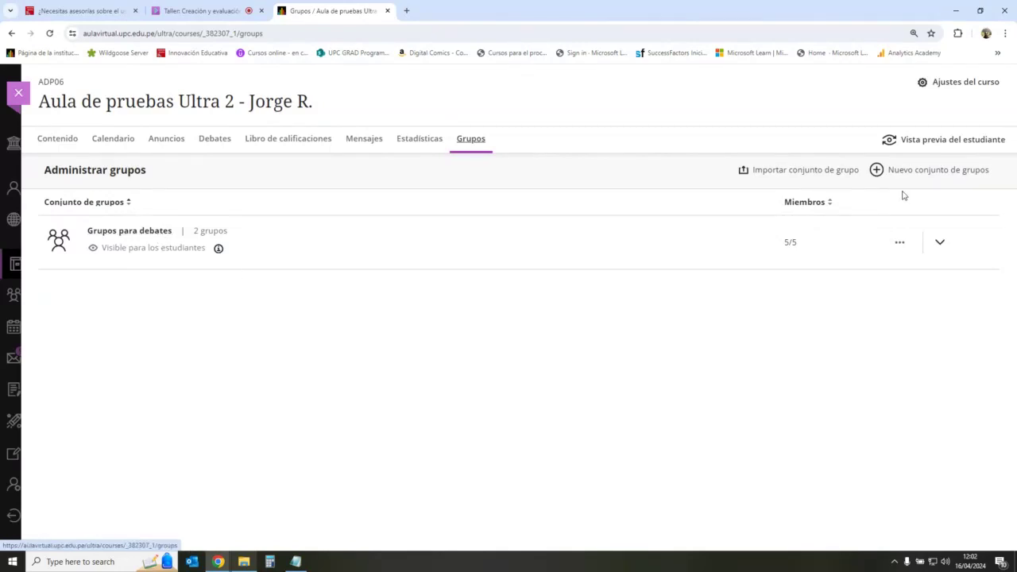
left_click(948, 177)
left_click(138, 96)
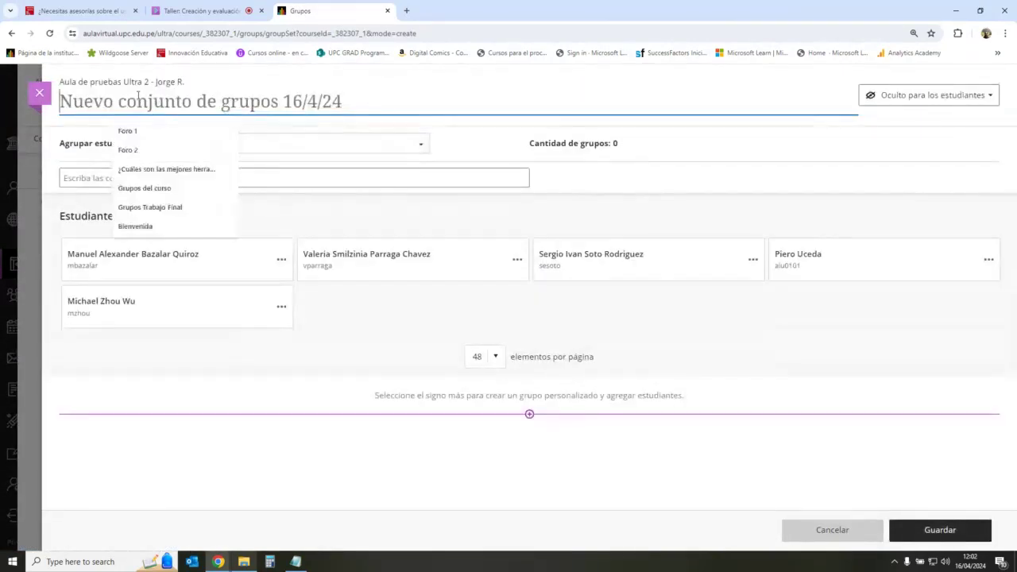
type("Grupo")
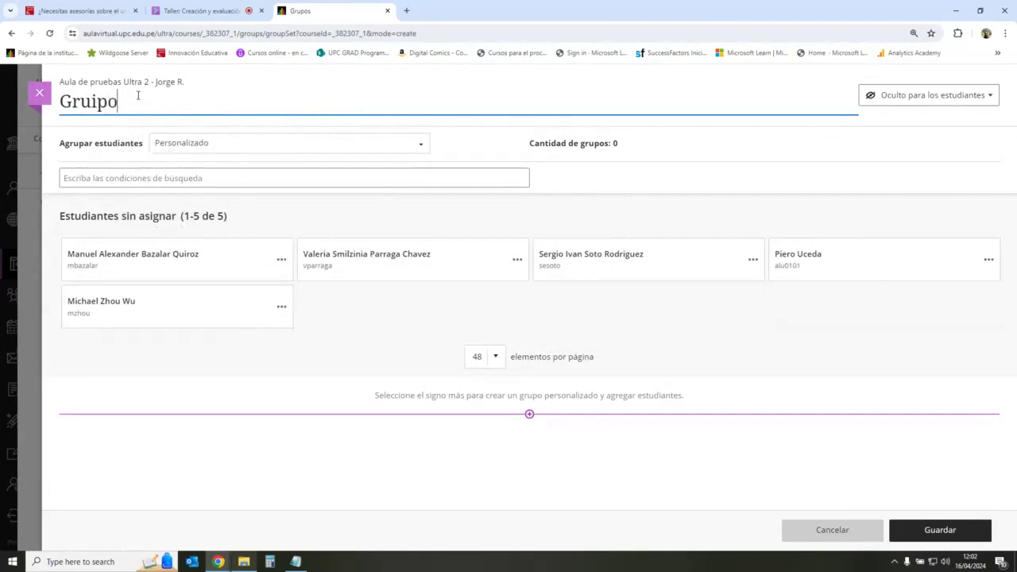
key("BackSpace")
key("BackSpace")
type("pos Trabajo Final")
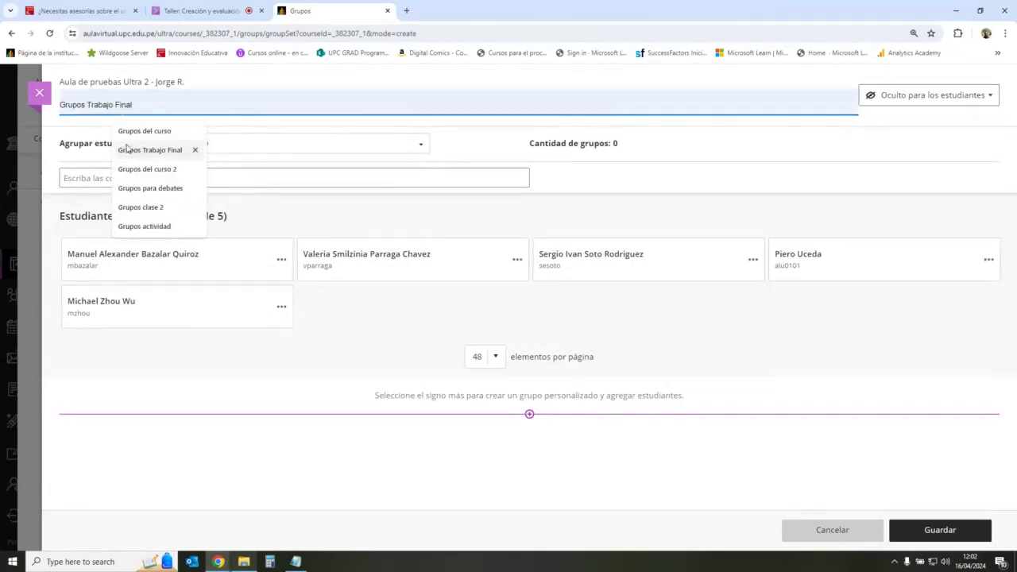
- Complete the group set's title as "Grupos Trabajo Final" from the suggested names
left_click(150, 149)
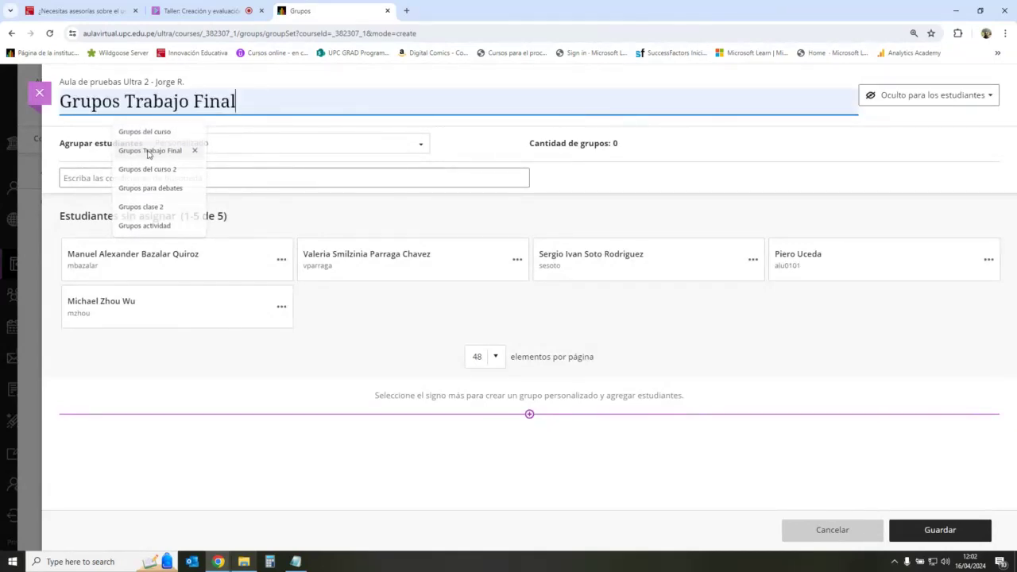
key("shift+Left")
key("shift+Left")
key("shift+Left")
key("shift+Left")
key("shift+Left")
key("shift+Left")
key("shift+Left")
key("shift+Left")
key("shift+Left")
key("shift+Left")
key("shift+Left")
key("shift+Left")
key("shift+Left")
left_click(247, 108)
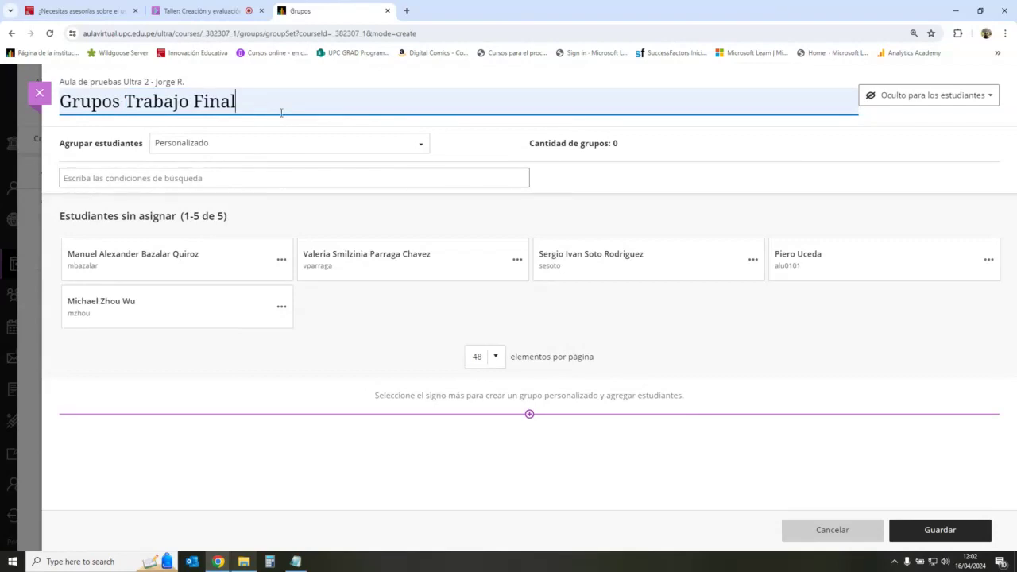
left_click(783, 152)
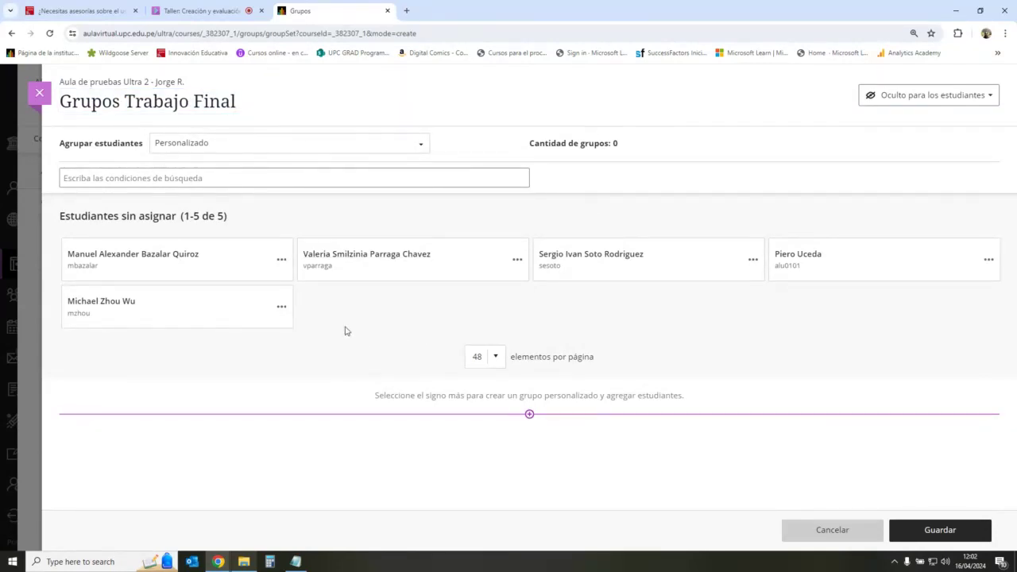
- Create a new group containing the last three students in the unassigned list
left_click(243, 320)
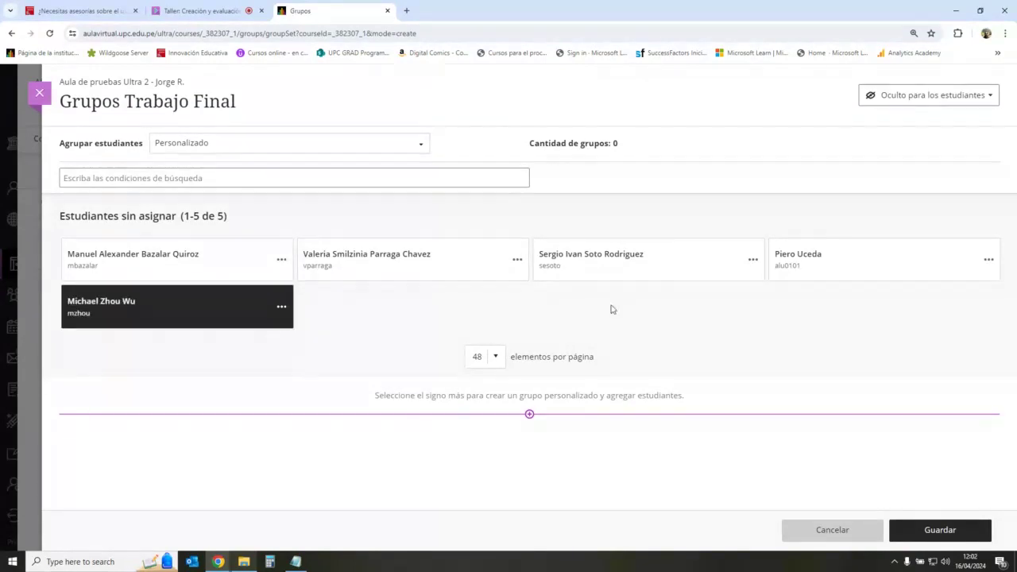
left_click(692, 277)
left_click(790, 274)
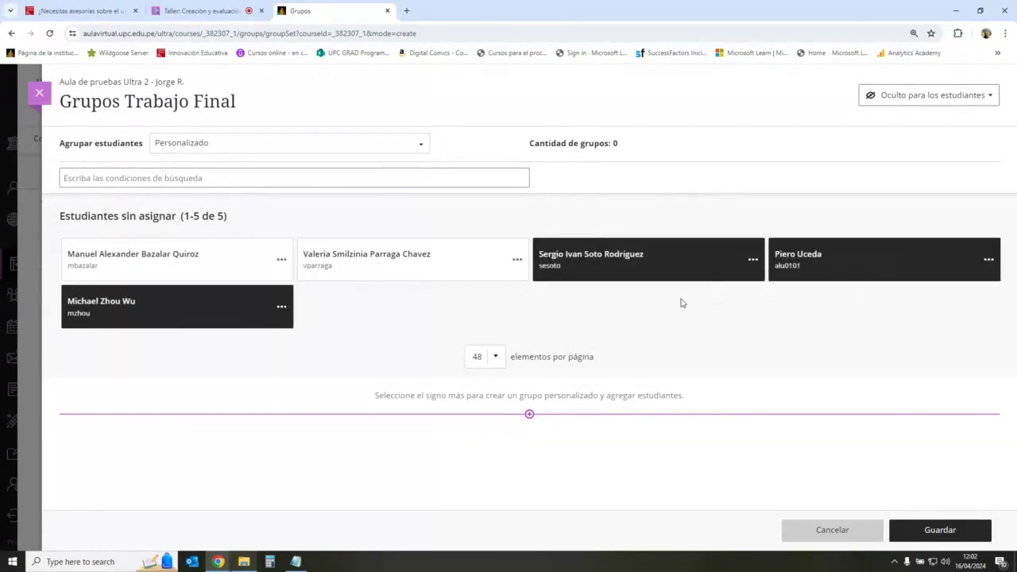
left_click(752, 260)
left_click(611, 325)
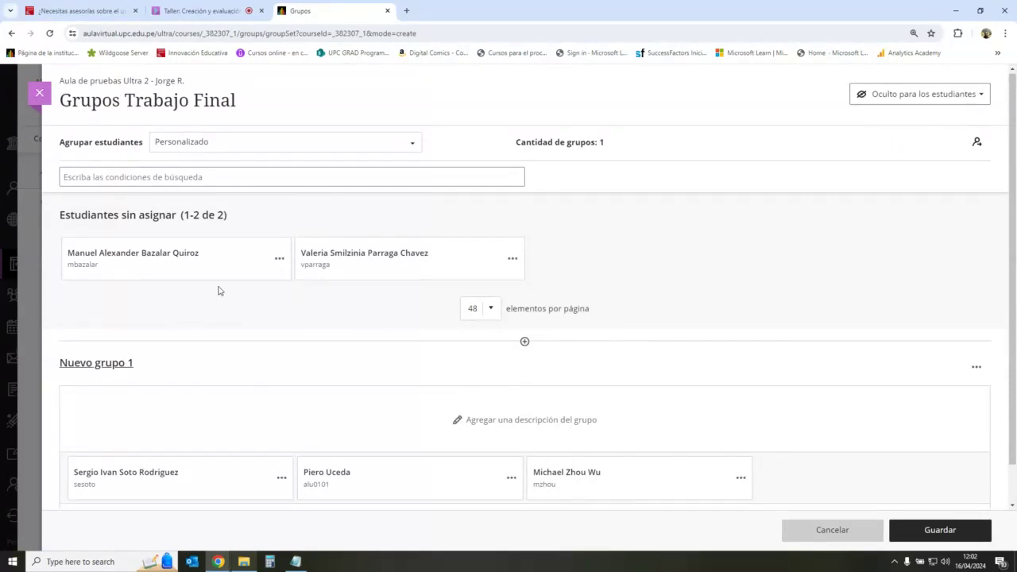
- Put the two remaining unassigned students in a second new group and save the group set
left_click(252, 270)
left_click(467, 274)
left_click(513, 260)
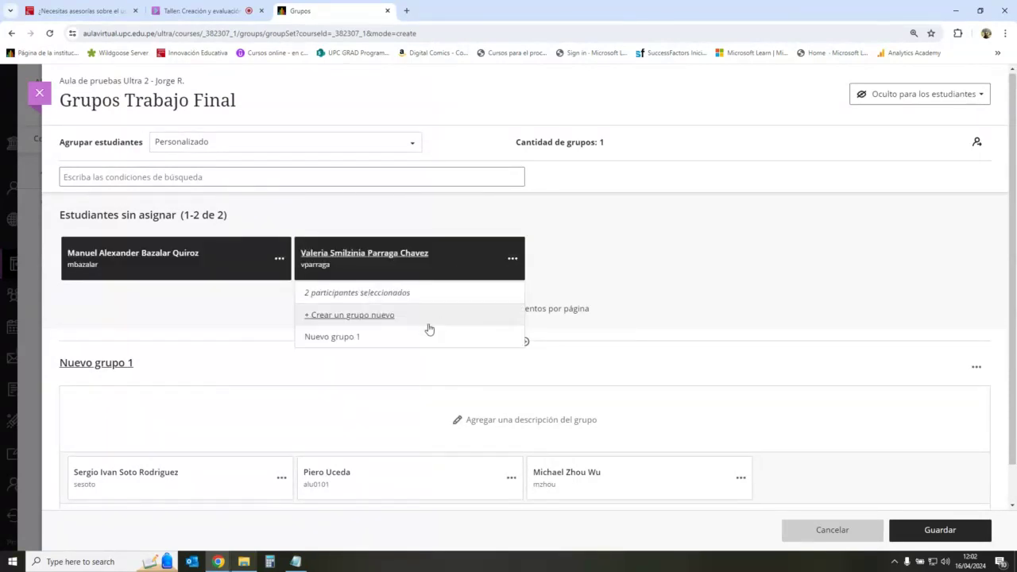
left_click(402, 317)
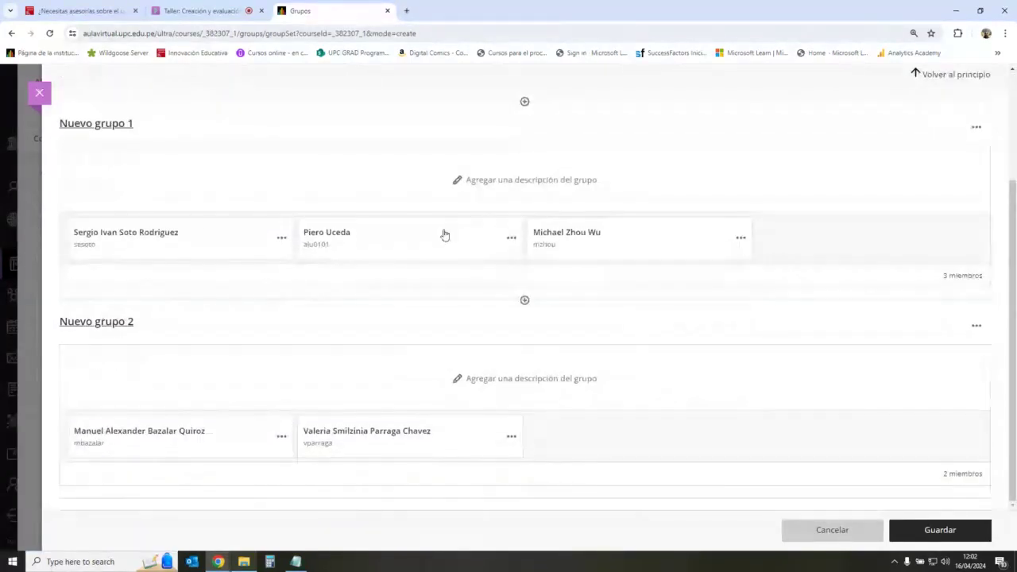
left_click(951, 534)
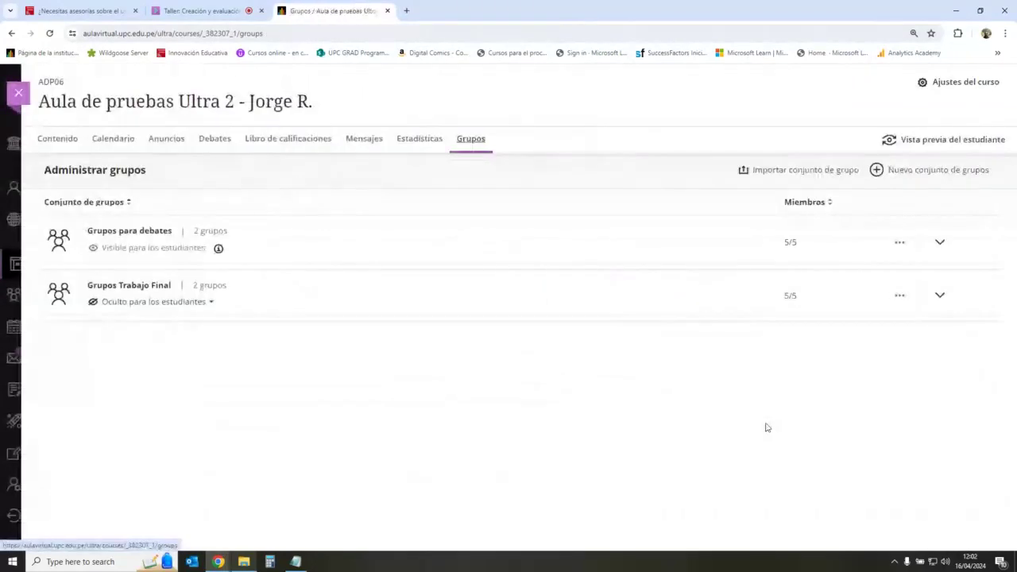
- Make the Grupos Trabajo Final group set visible to students
left_click(182, 303)
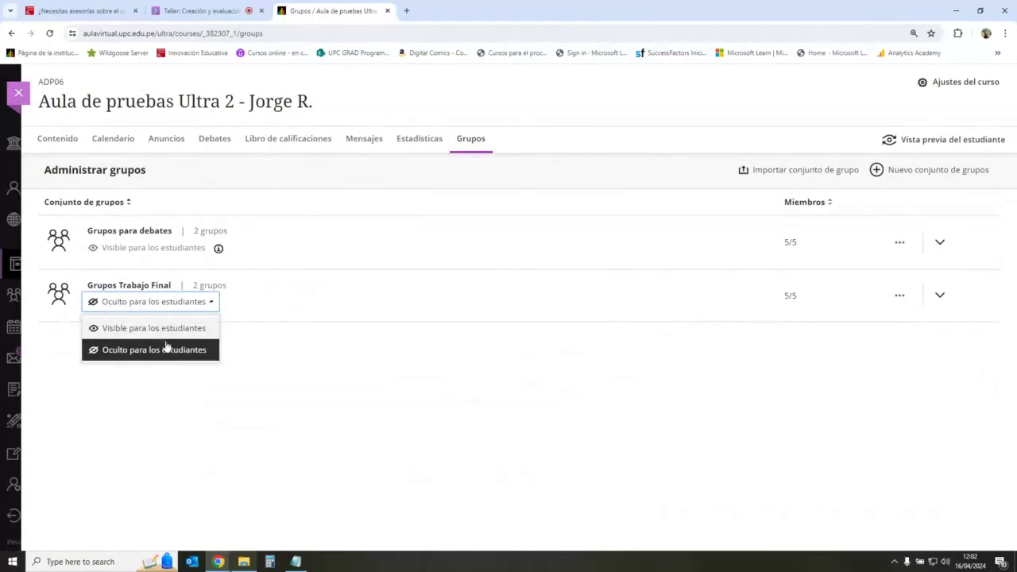
left_click(159, 327)
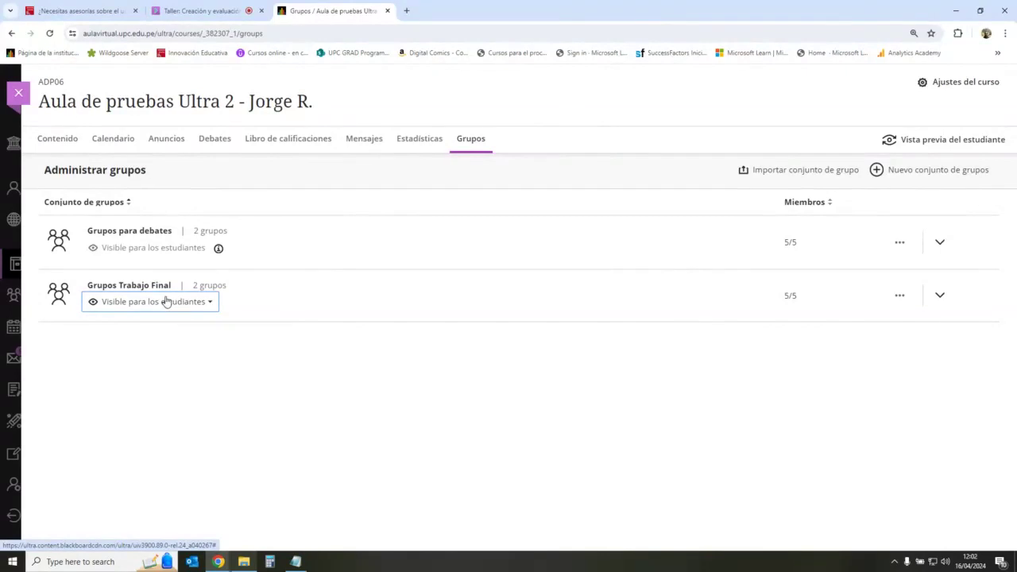
left_click(178, 333)
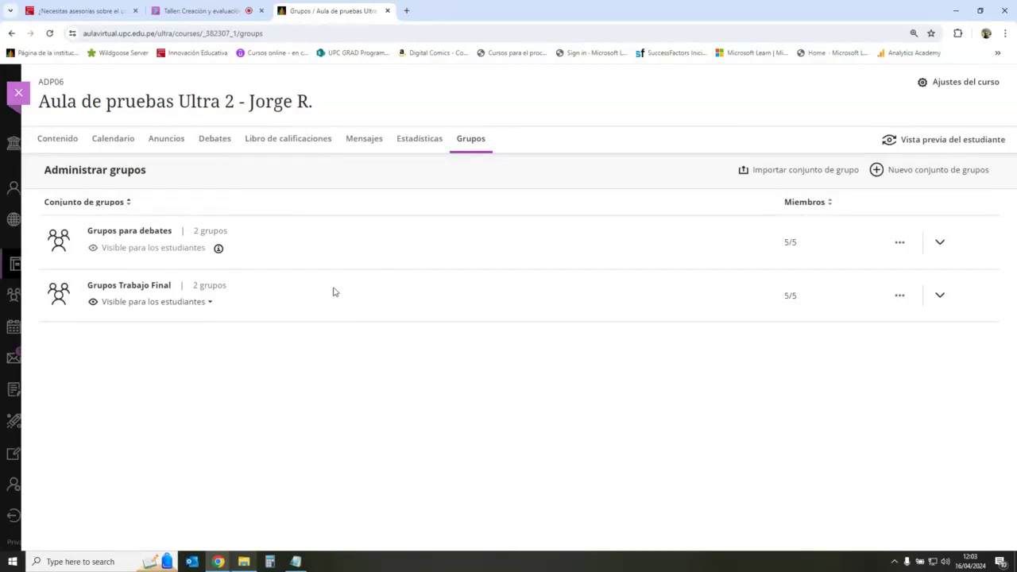
- Open the C# calculator flowchart activity from Actividades de la semana under Semana 1 in the course content
left_click(64, 140)
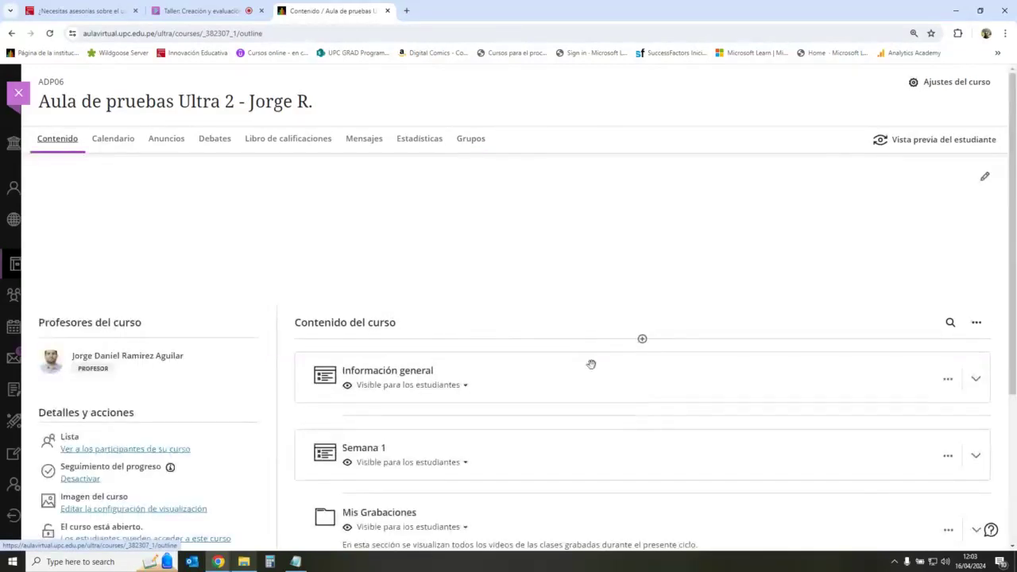
scroll(600, 373, "down", 3)
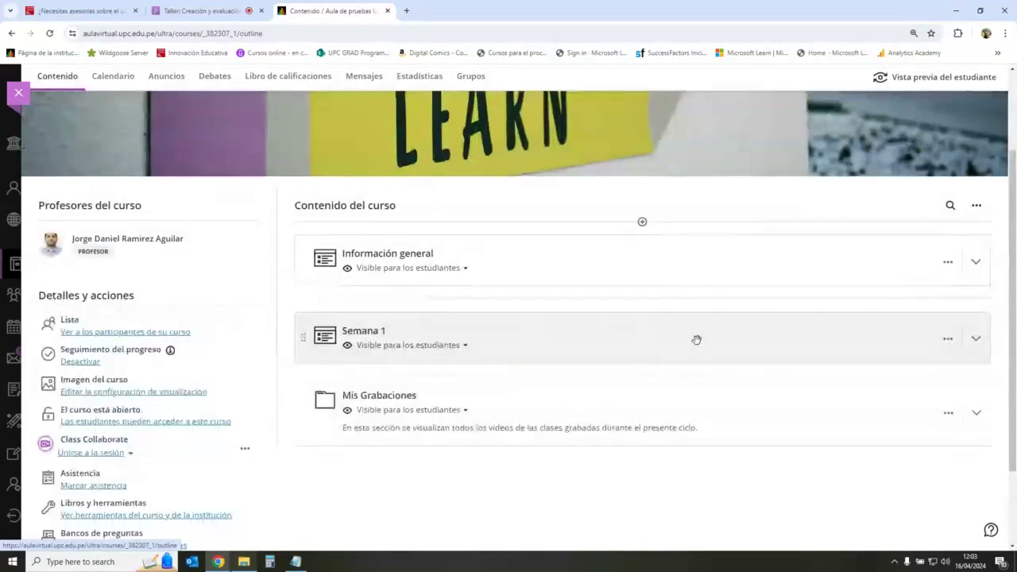
left_click(647, 339)
scroll(710, 402, "down", 2)
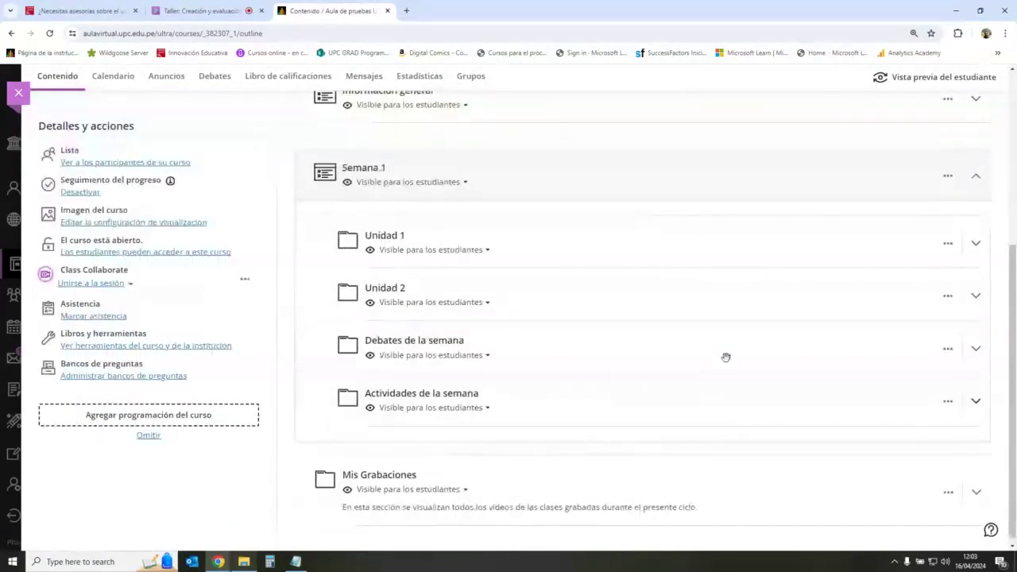
left_click(566, 397)
scroll(539, 475, "down", 2)
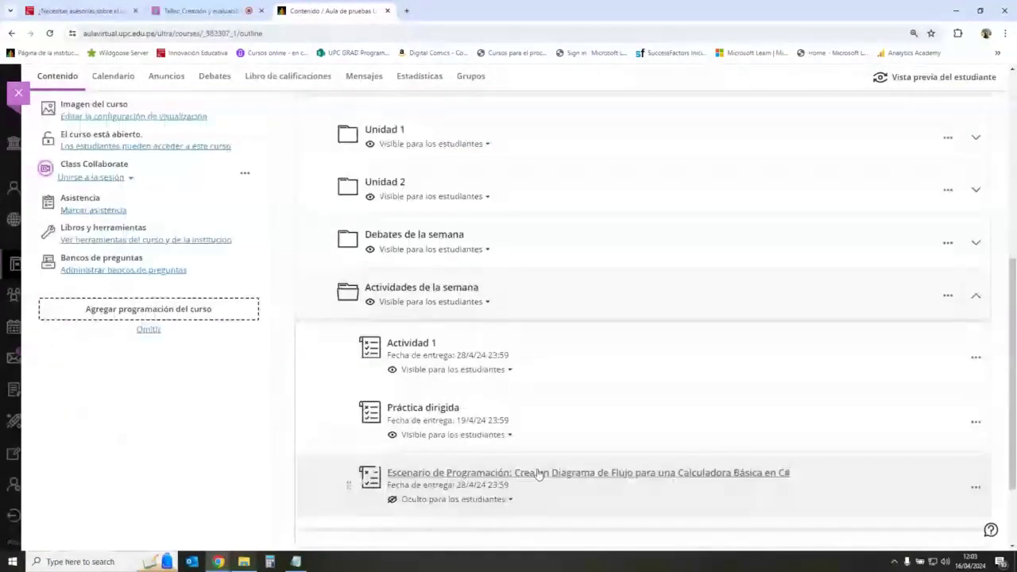
left_click(562, 475)
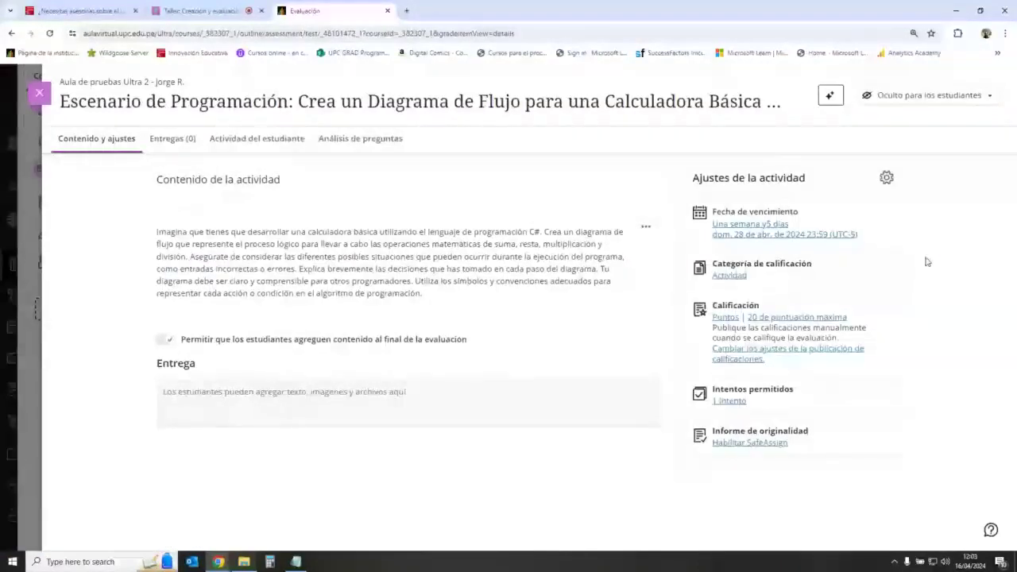
- Set the activity's allowed attempts to 2 in its settings
left_click(887, 178)
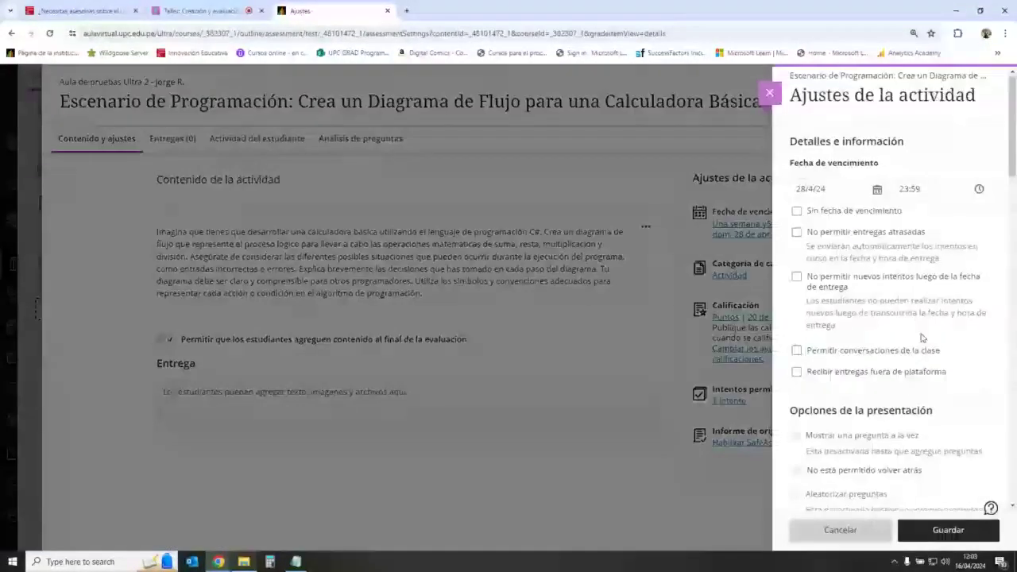
scroll(921, 337, "down", 10)
scroll(866, 334, "up", 5)
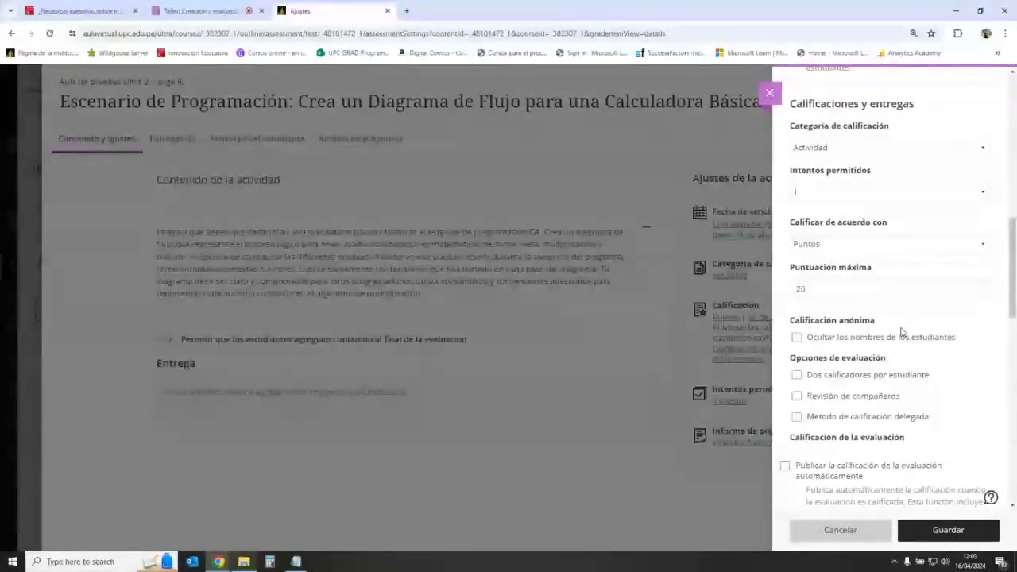
left_click(840, 192)
left_click(840, 220)
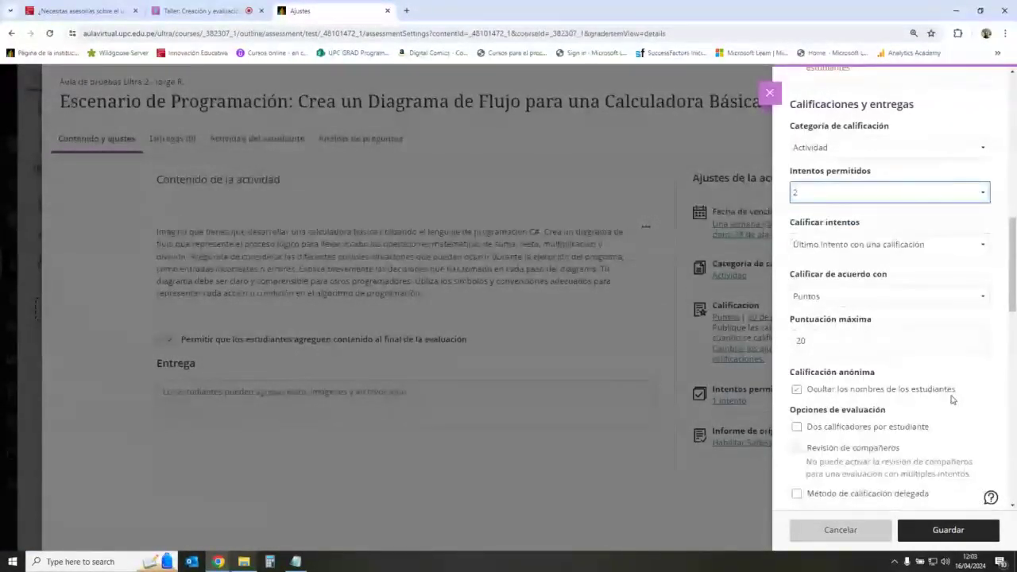
- Assign the activity to the Grupos Trabajo Final group set and save the group assignment and activity settings
scroll(952, 399, "down", 10)
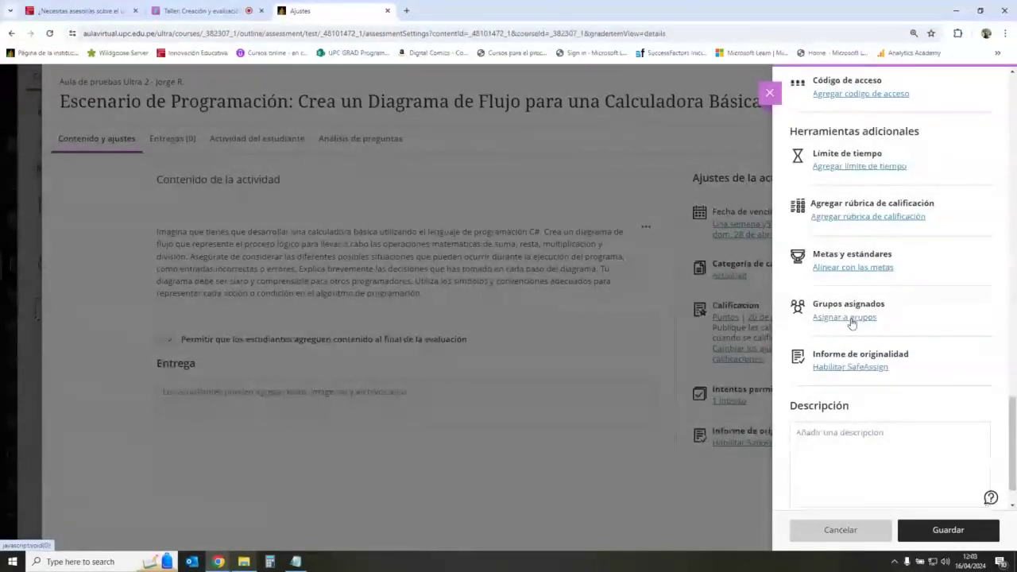
left_click(848, 317)
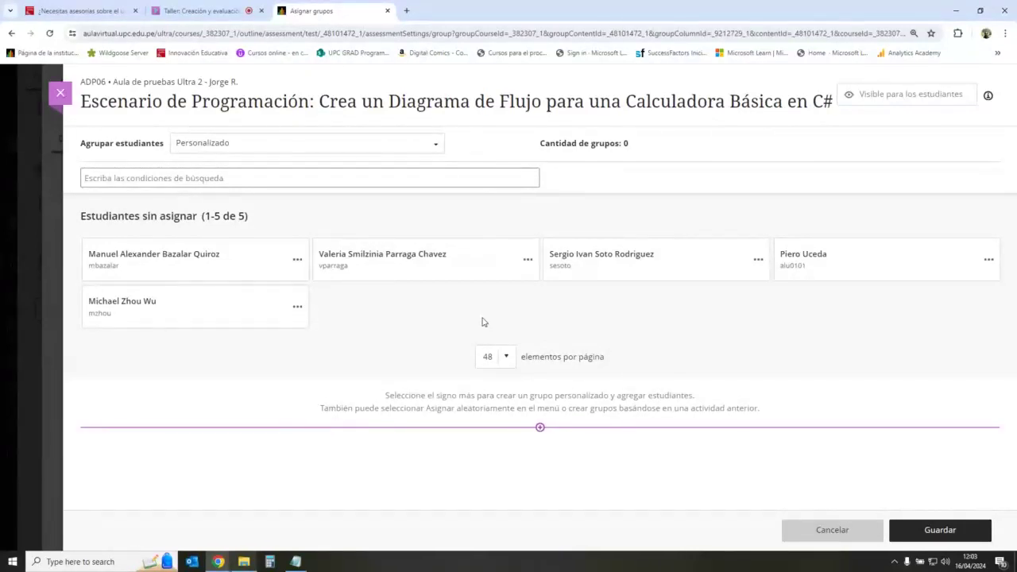
left_click(442, 141)
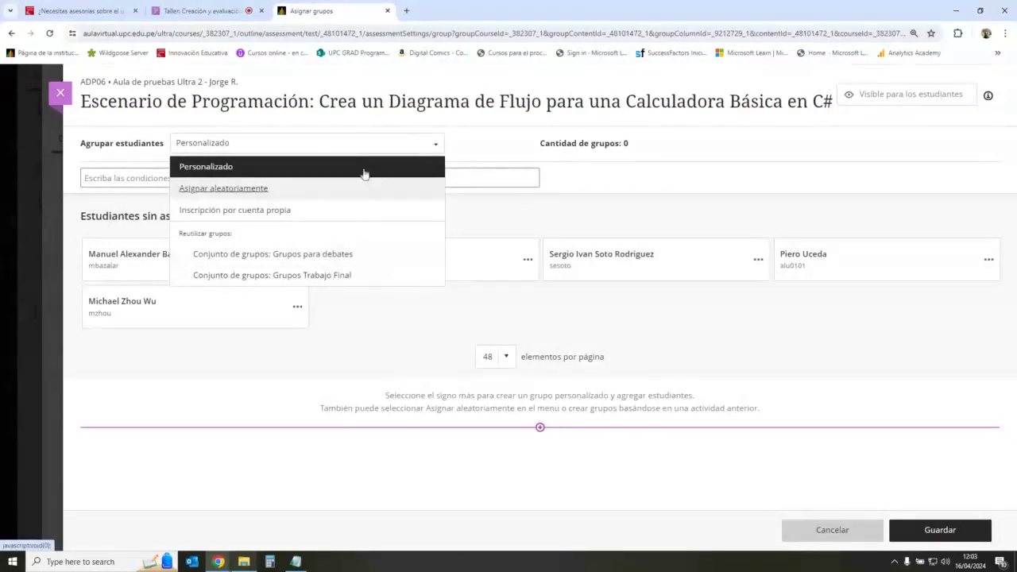
left_click(310, 276)
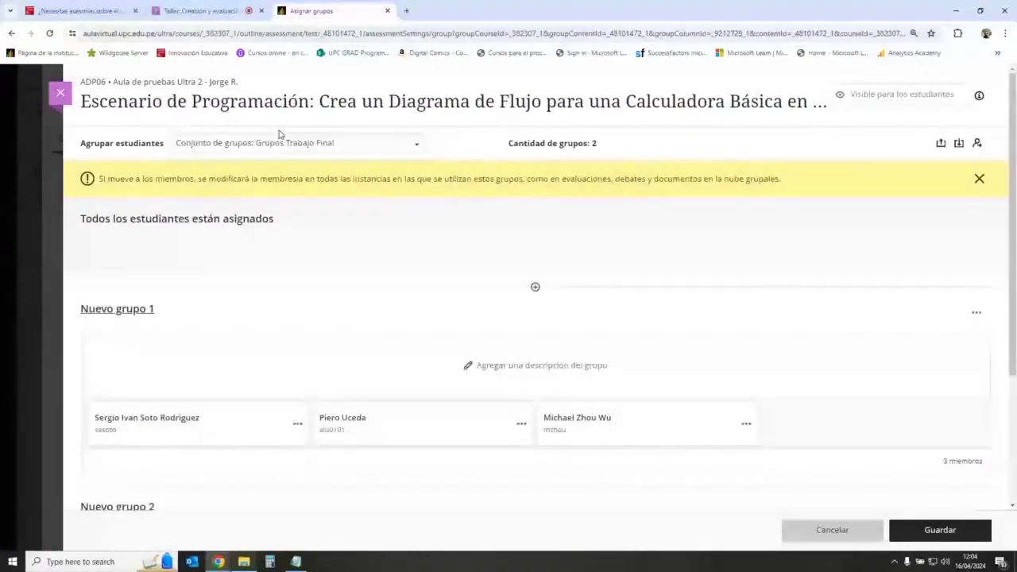
left_click(939, 530)
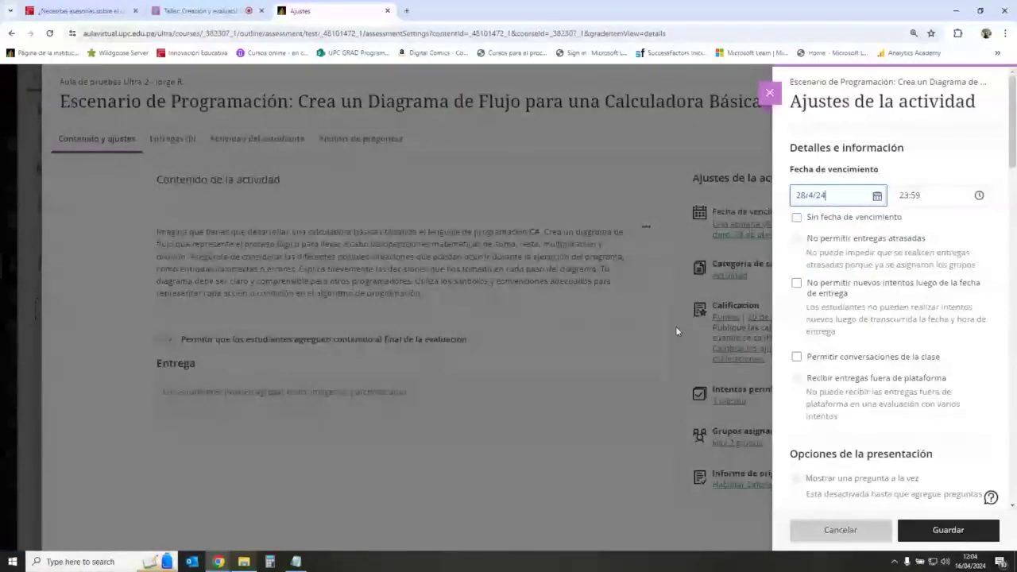
left_click(920, 532)
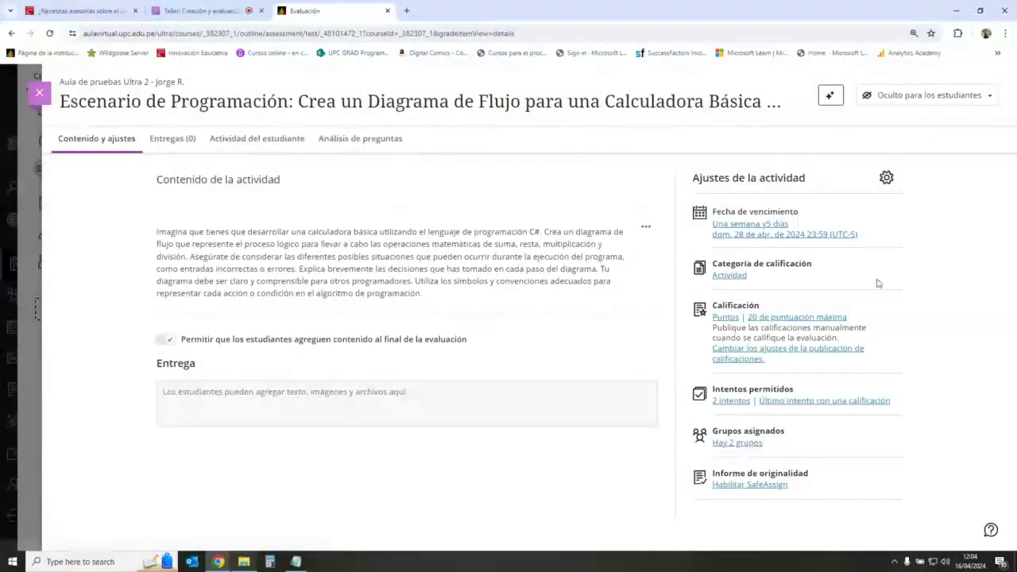
- Allow class conversations in the activity's settings
left_click(887, 179)
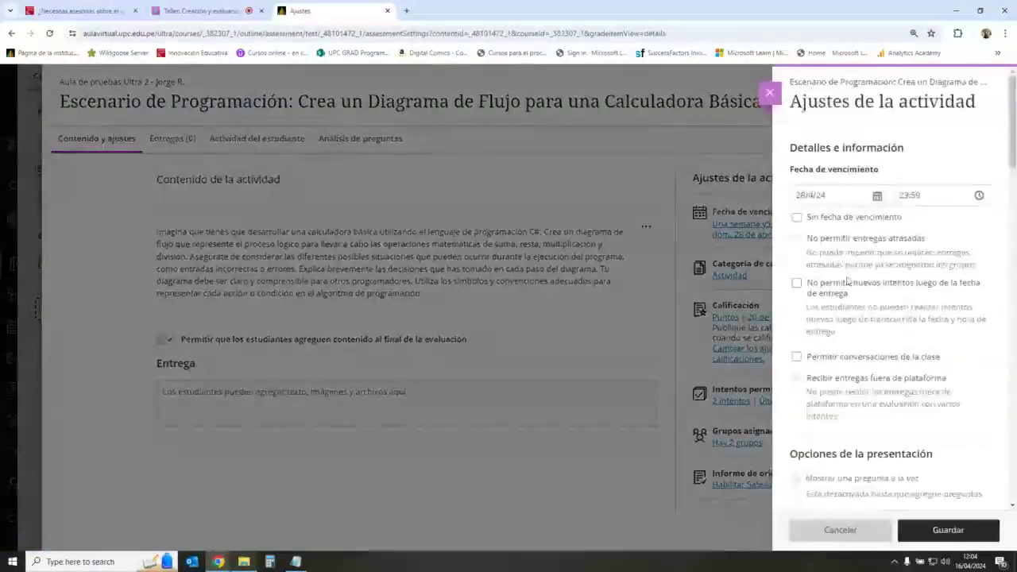
left_click(795, 359)
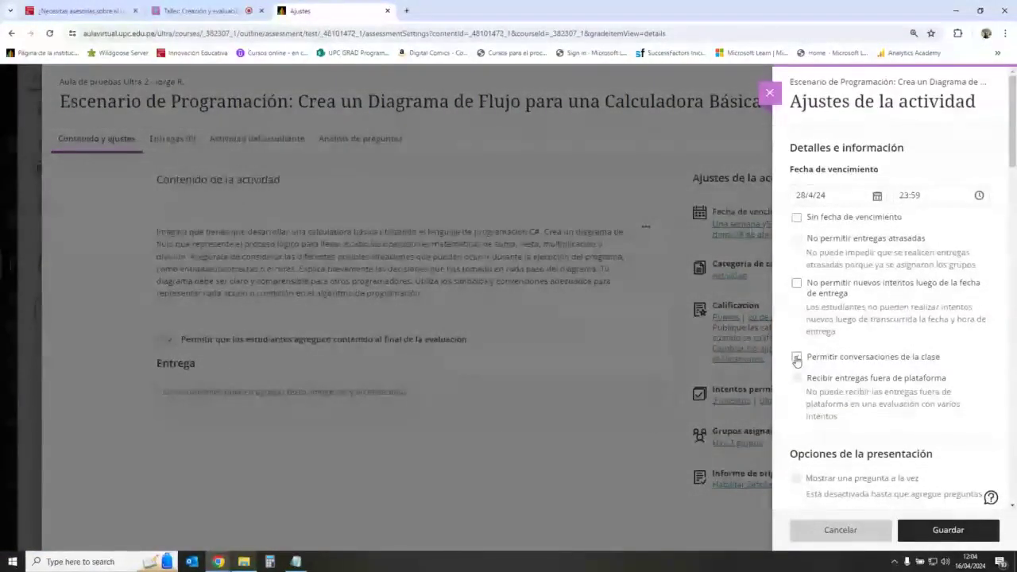
left_click(880, 366)
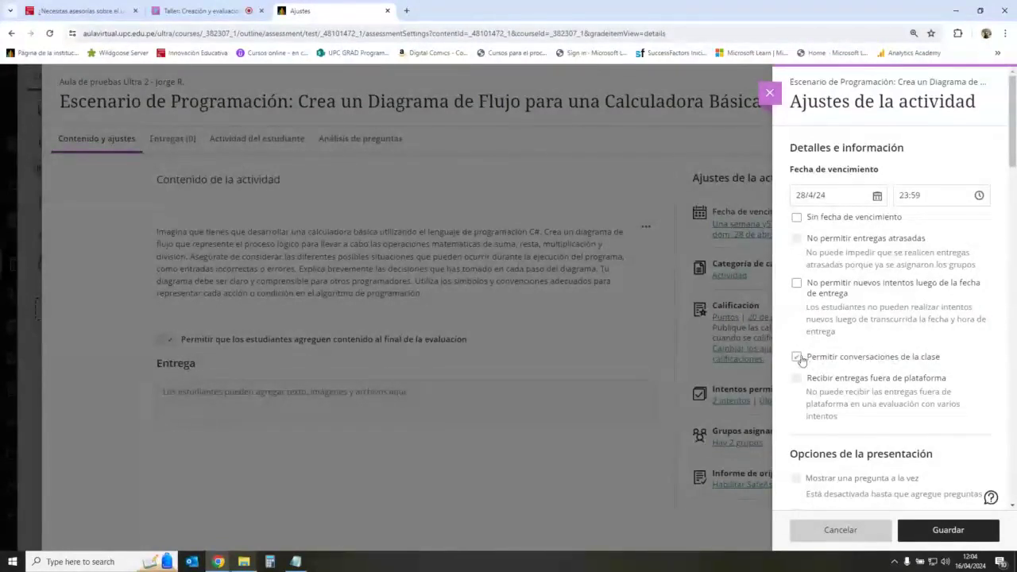
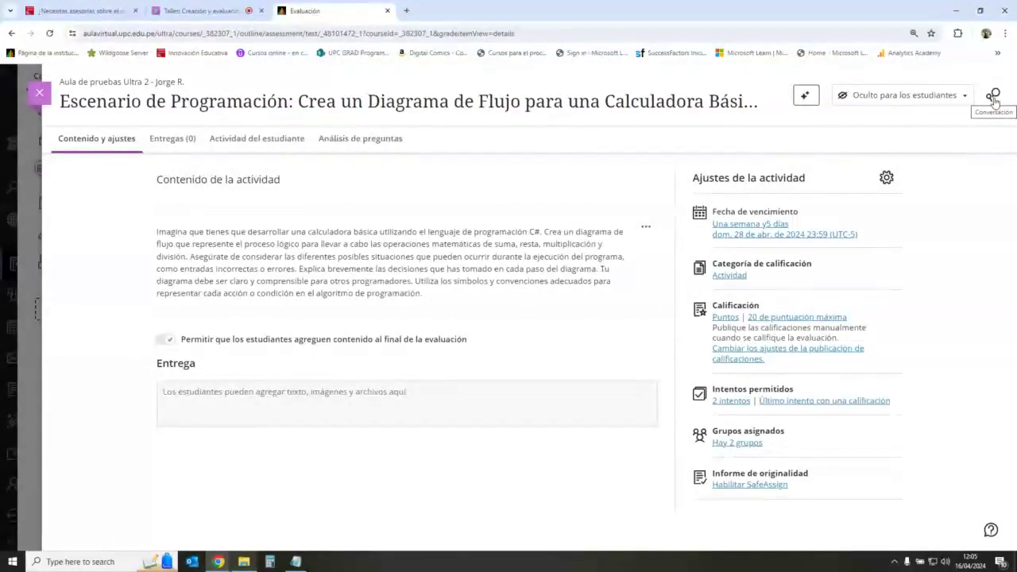
- Open the activity's conversations and view those of Nuevo grupo 1 and Nuevo grupo 2, returning to Nuevo grupo 1
left_click(992, 95)
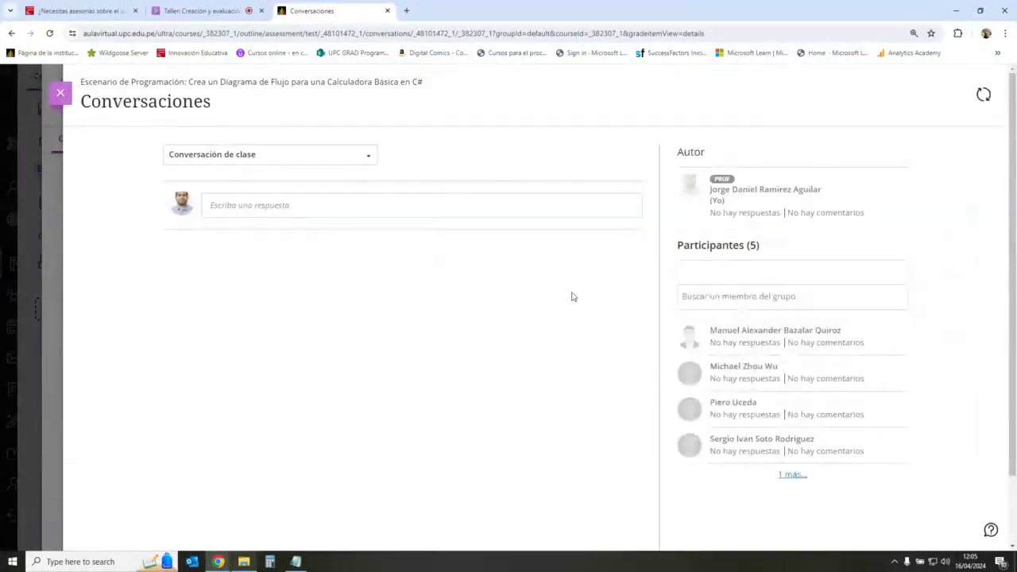
left_click(362, 163)
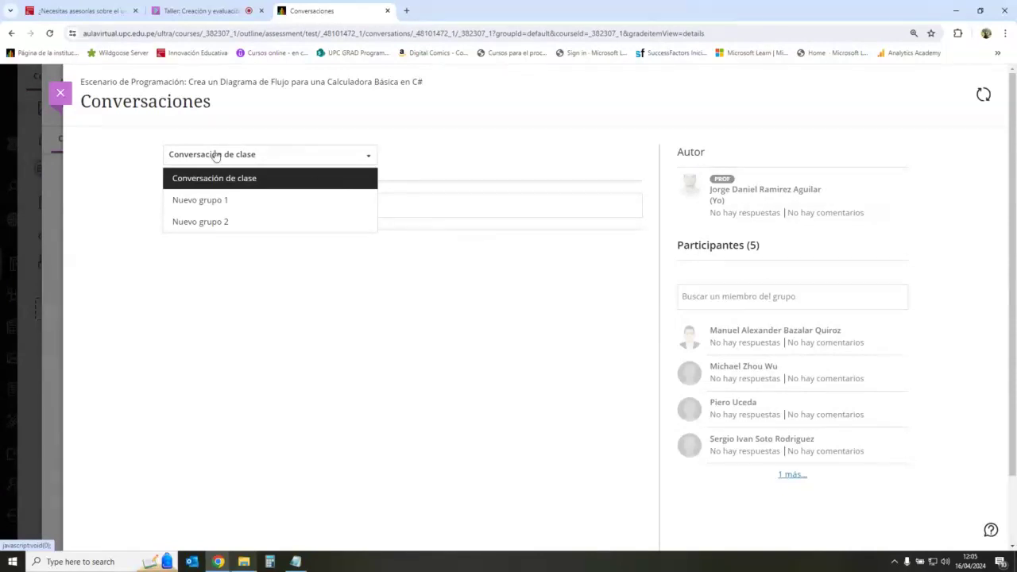
left_click(235, 201)
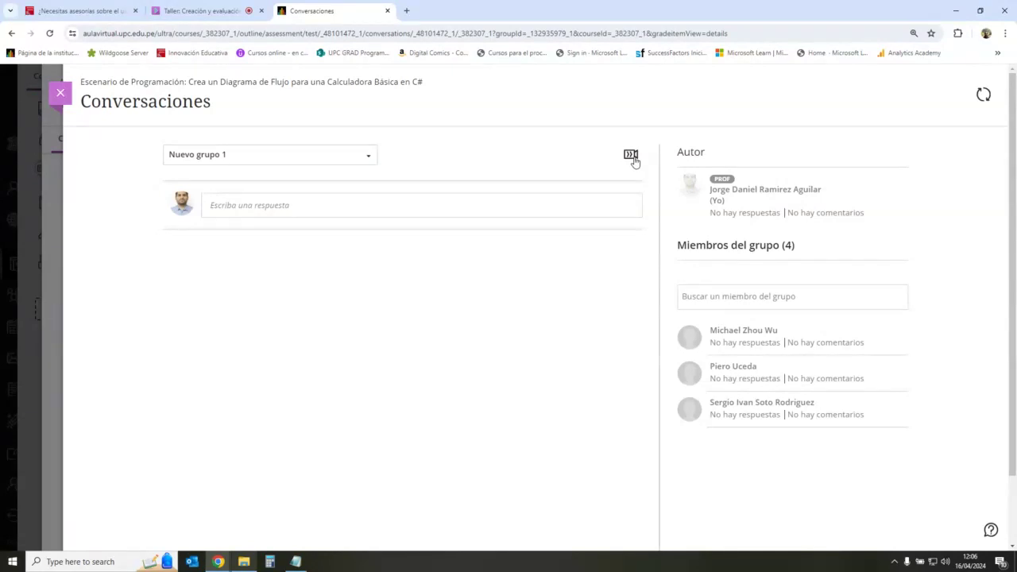
left_click(316, 160)
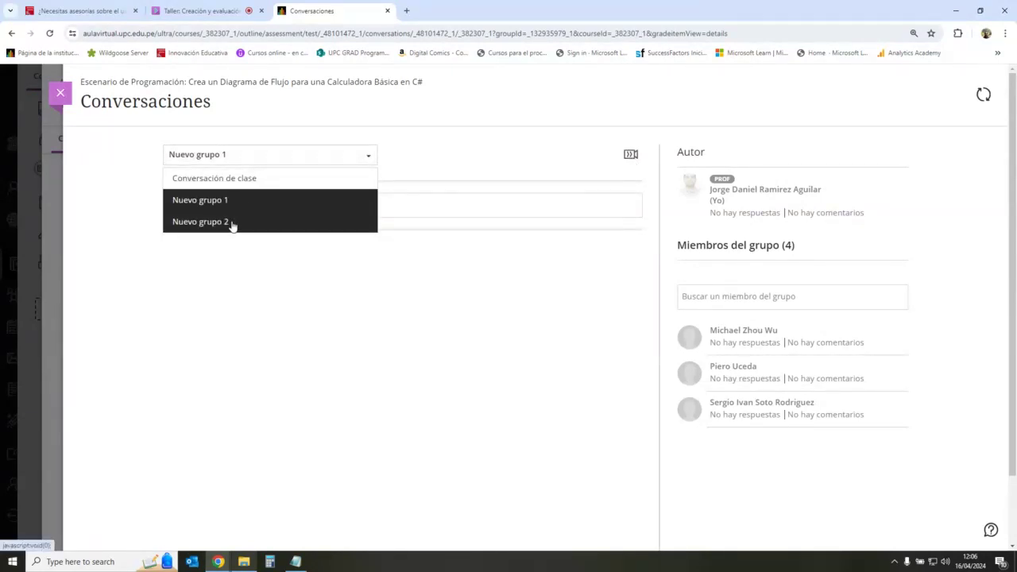
left_click(237, 221)
left_click(288, 166)
left_click(252, 201)
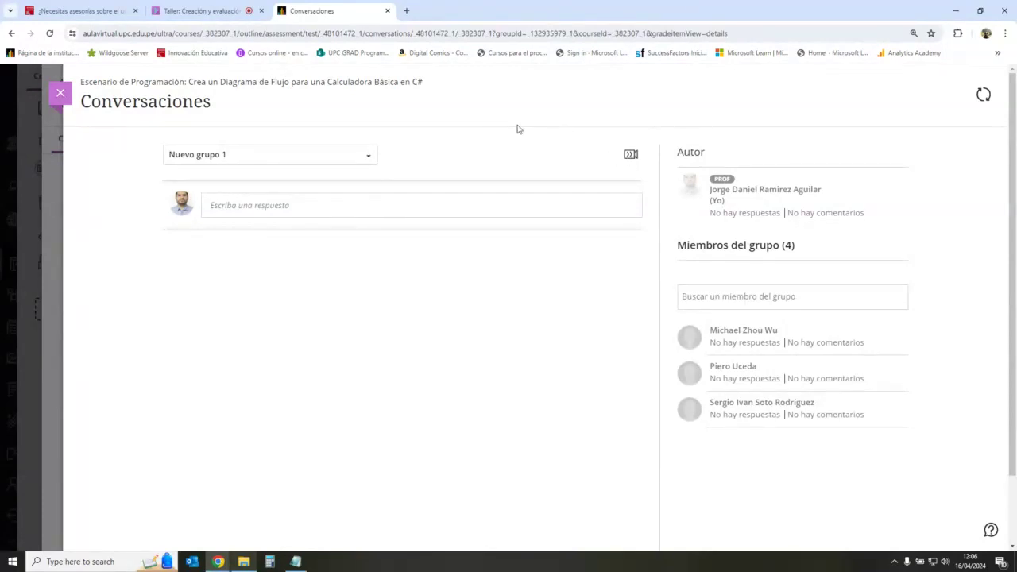
- Review the Nuevo grupo 2 and Nuevo grupo 1 conversations, and check the class conversations option in the activity's settings
left_click(362, 157)
left_click(289, 225)
left_click(321, 159)
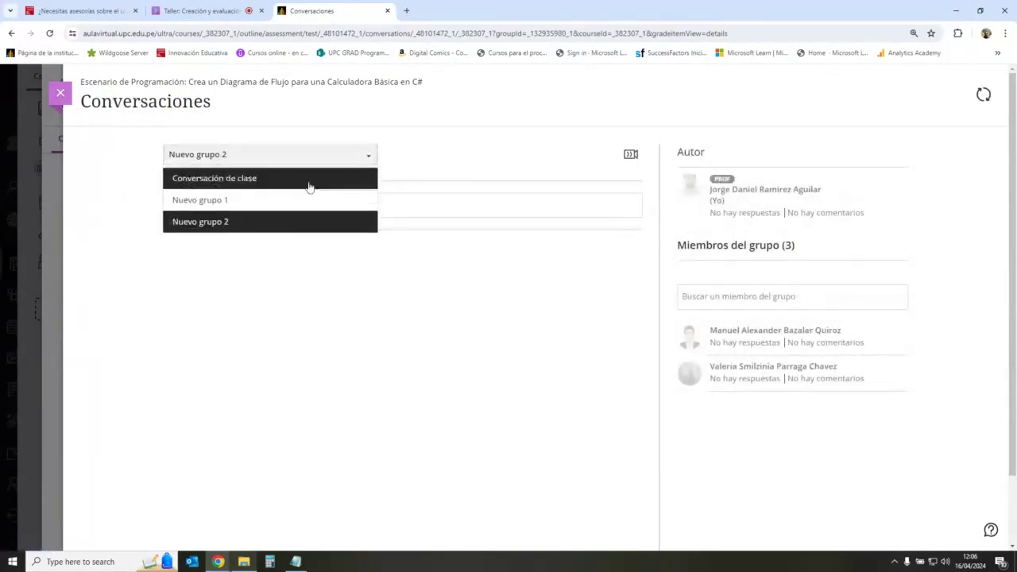
left_click(299, 198)
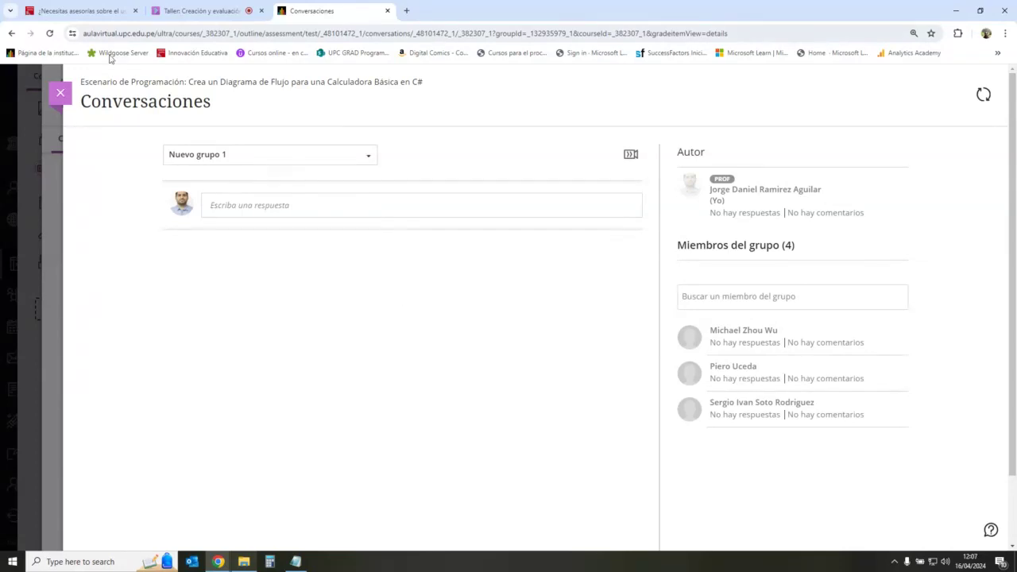
left_click(60, 92)
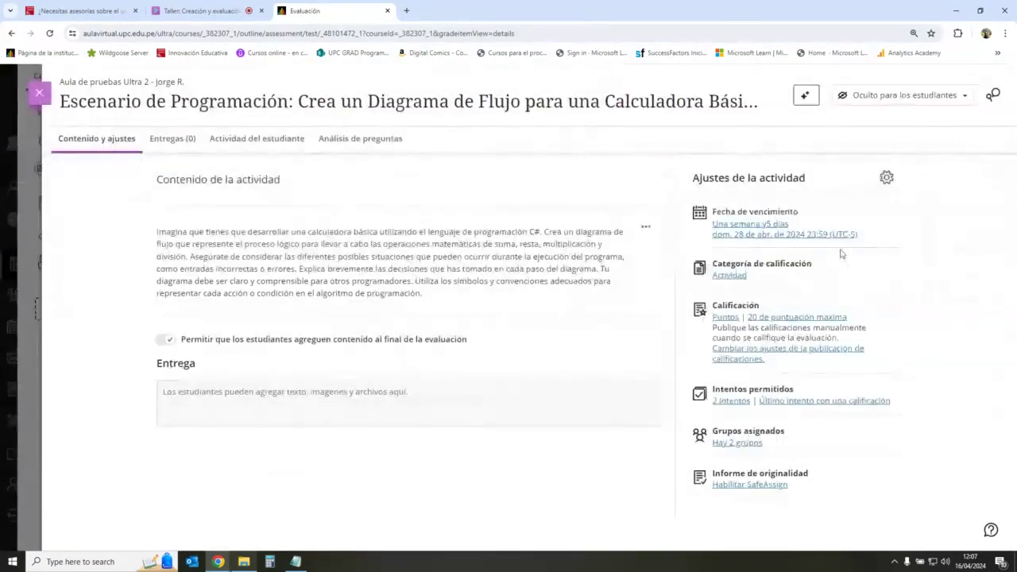
left_click(885, 174)
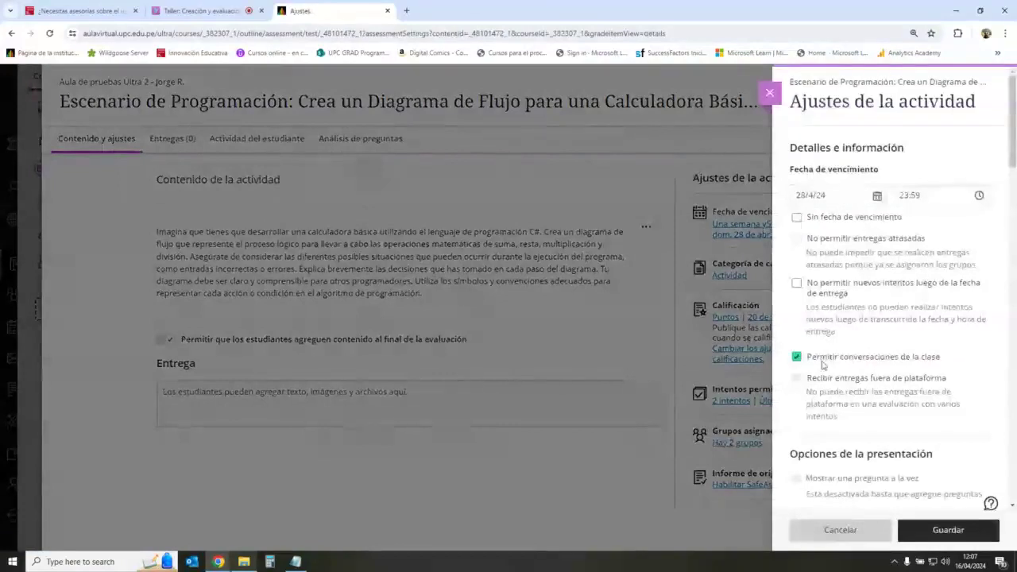
left_click(769, 93)
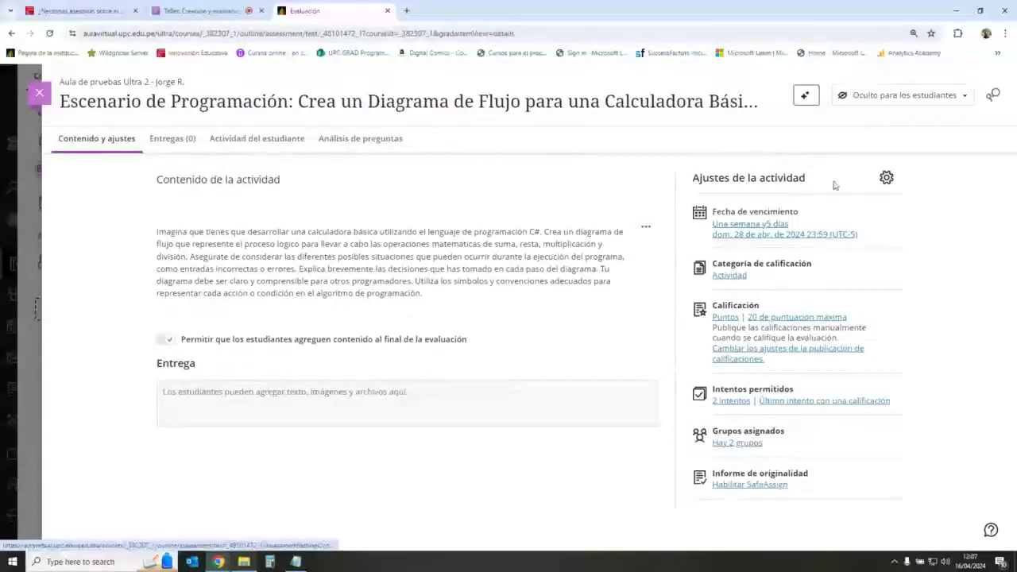
- Make the calculator activity visible to students, close it and locate it in the course content
left_click(921, 96)
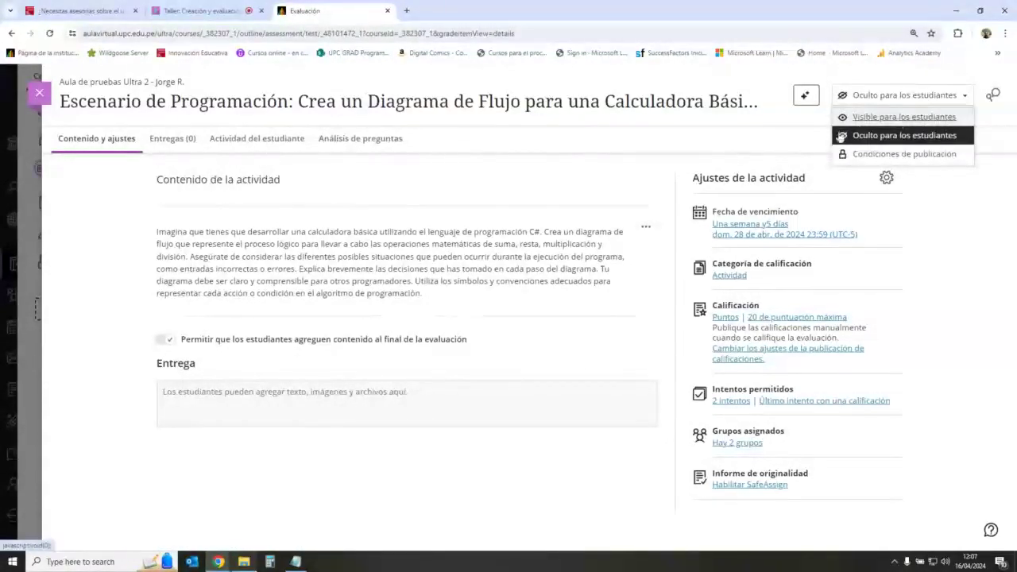
left_click(904, 135)
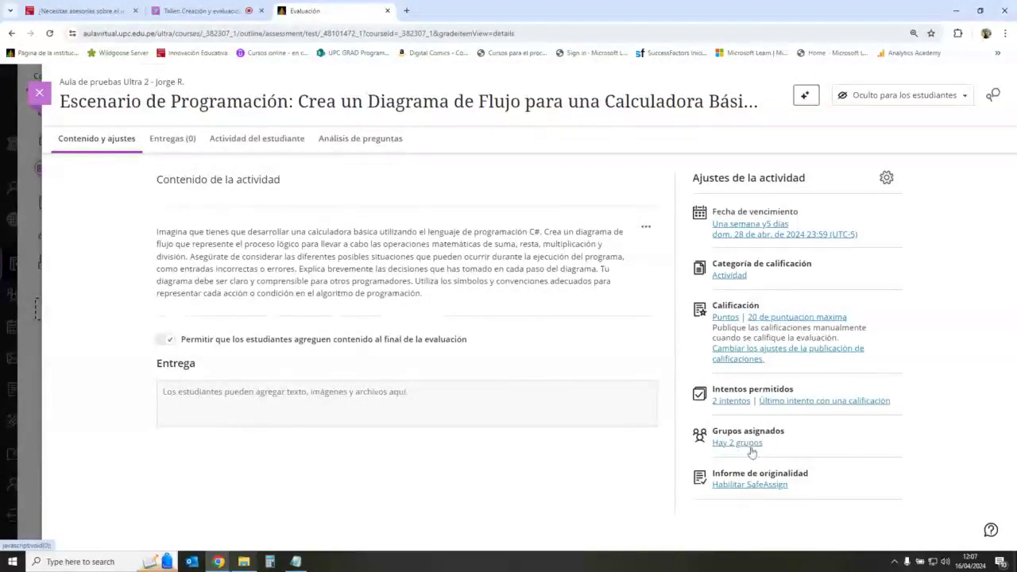
left_click(902, 96)
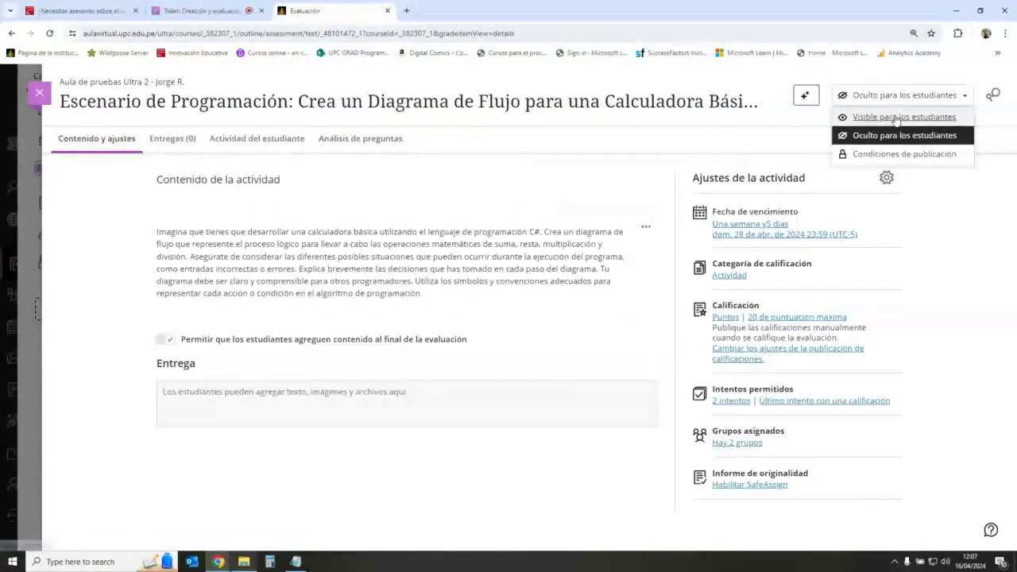
left_click(874, 116)
left_click(39, 93)
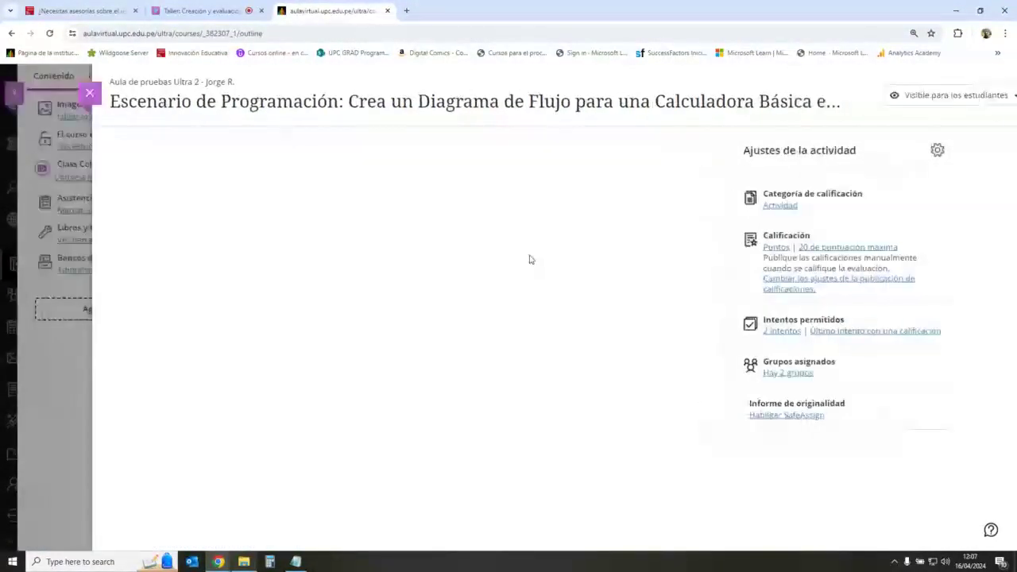
scroll(640, 353, "down", 7)
scroll(636, 348, "up", 1)
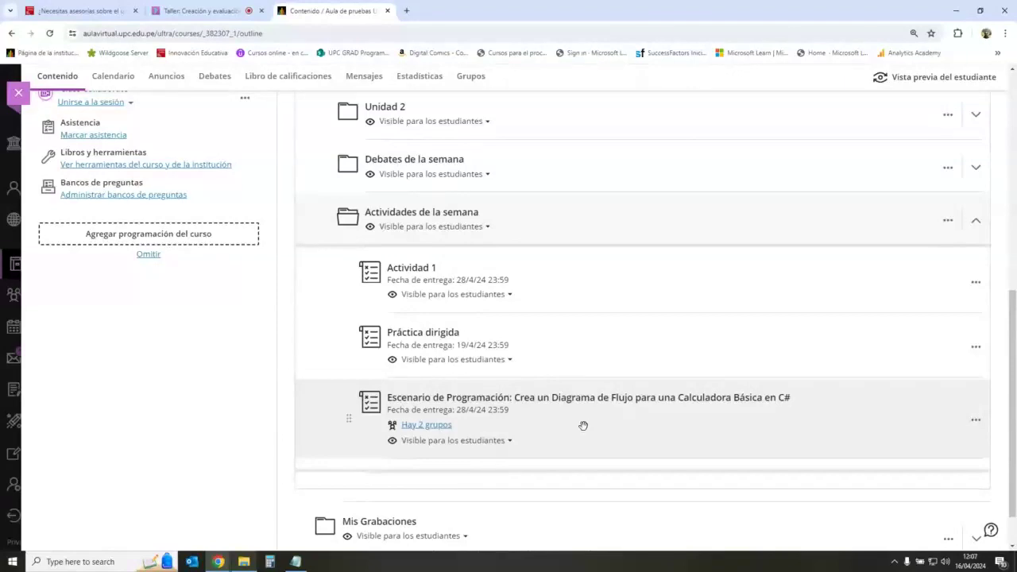
- Copy the Microsoft Forms link from Notepad and send it to everyone in the Collaborate session's chat
left_click(295, 561)
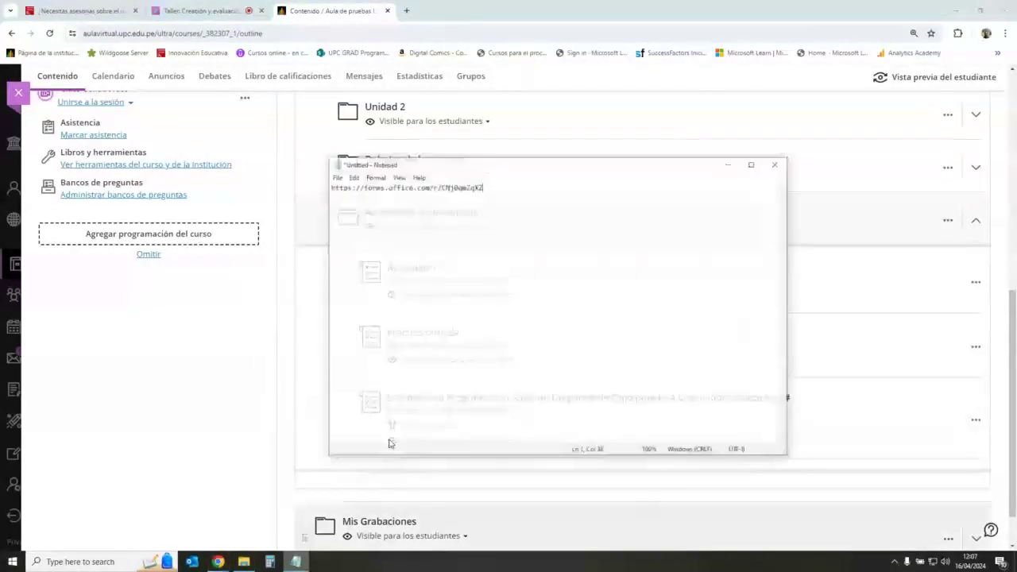
left_click_drag(503, 176, 332, 173)
key("ctrl+c")
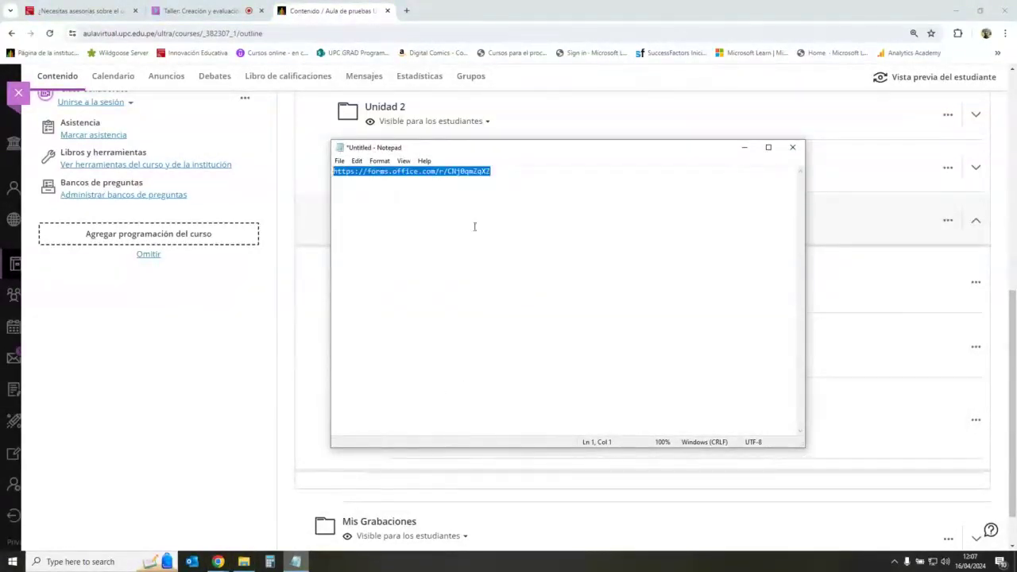
left_click(248, 6)
left_click(908, 486)
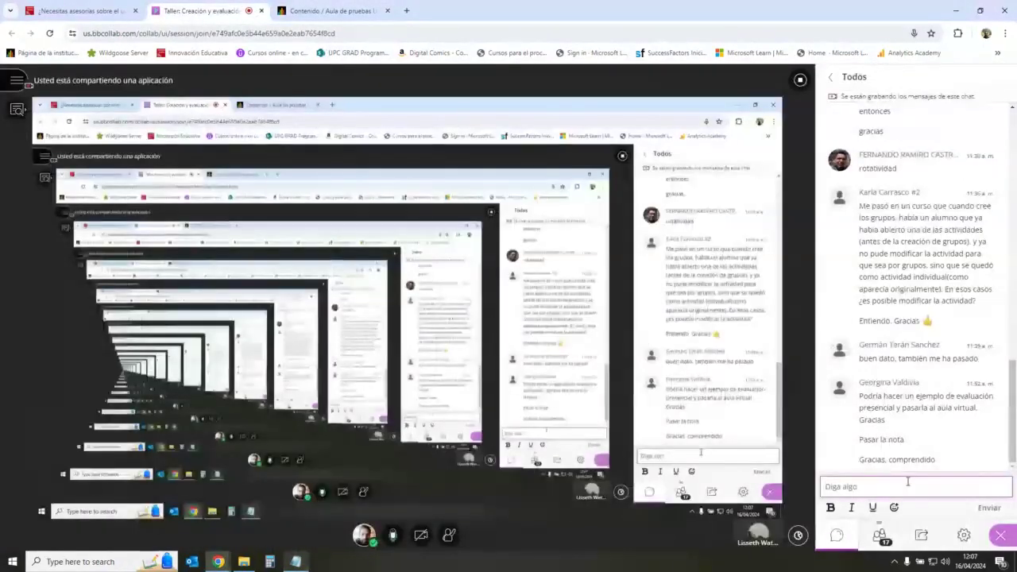
key("ctrl+v")
key("Return")
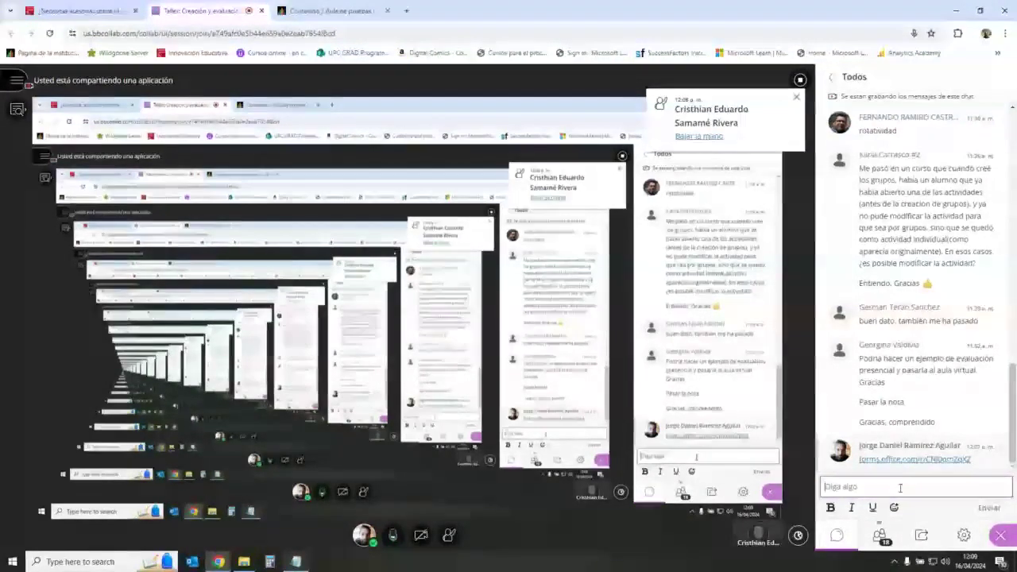
- Return to the course content and start a new activity below the calculator activity in Actividades de la semana
left_click(341, 12)
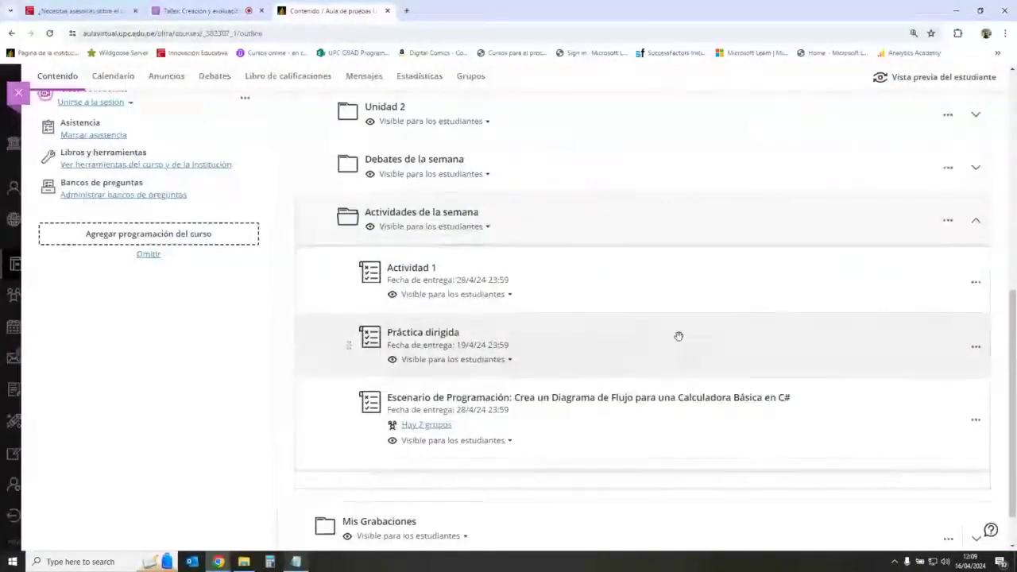
left_click(641, 461)
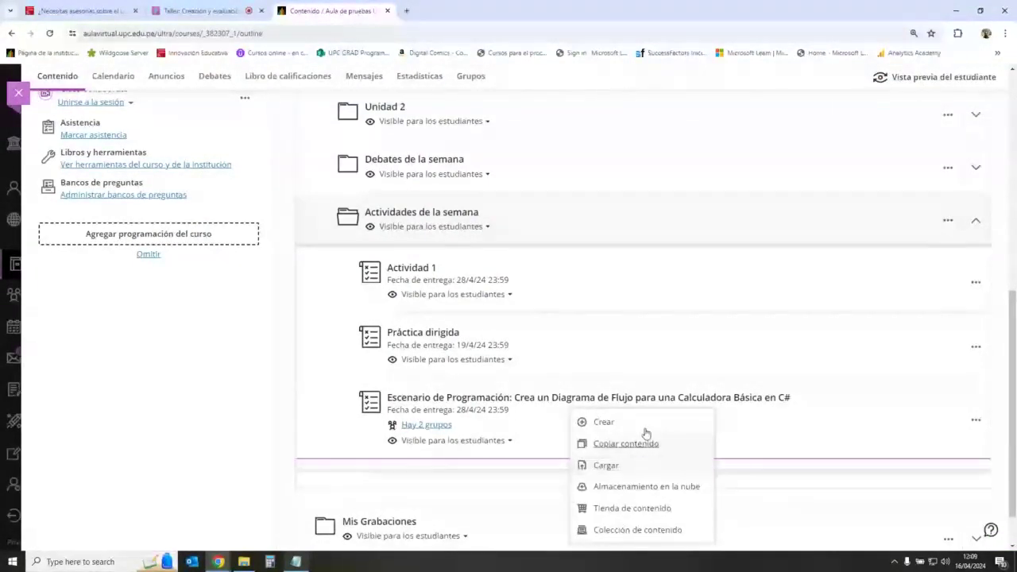
left_click(645, 426)
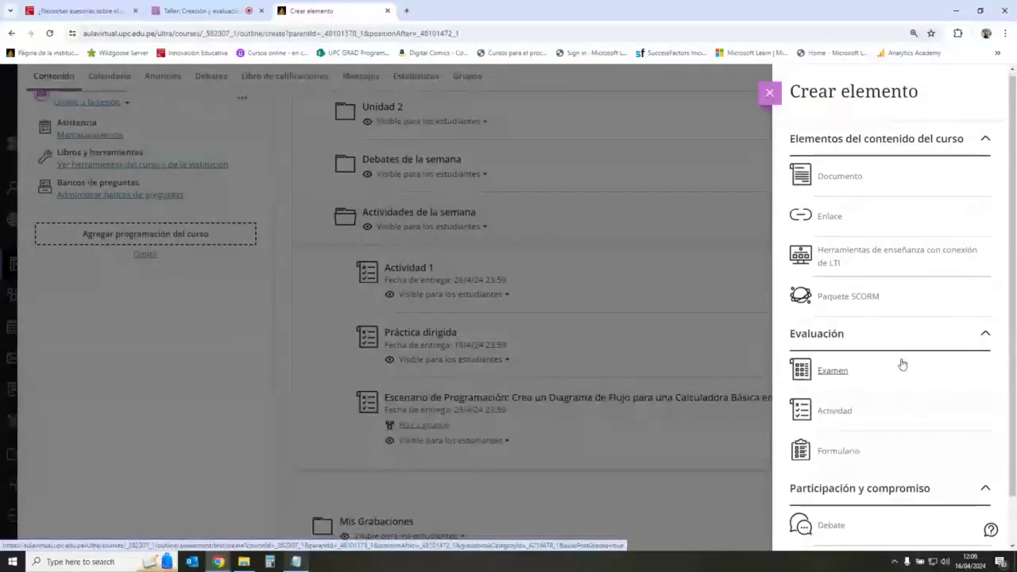
scroll(901, 364, "down", 1)
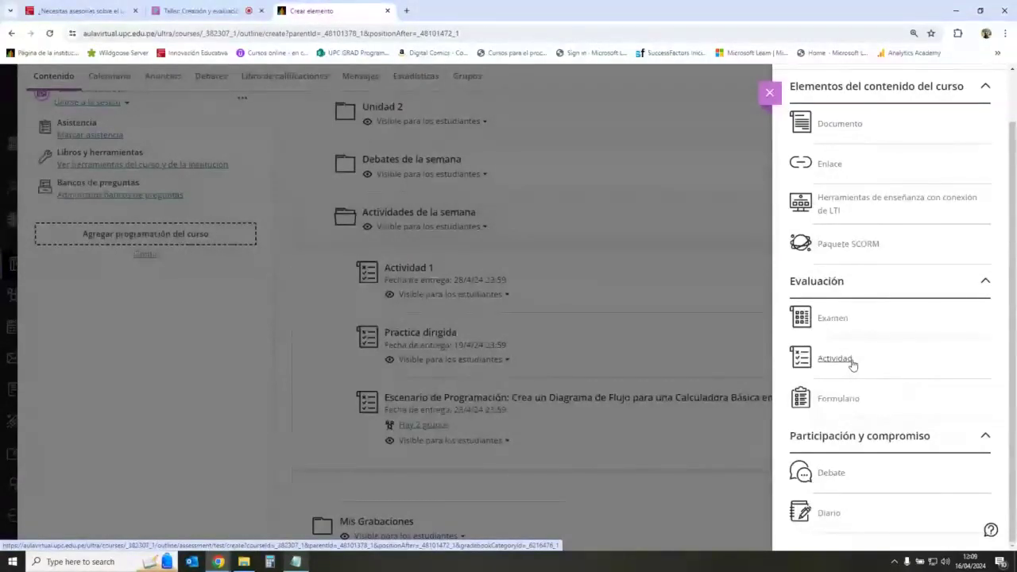
scroll(851, 364, "up", 1)
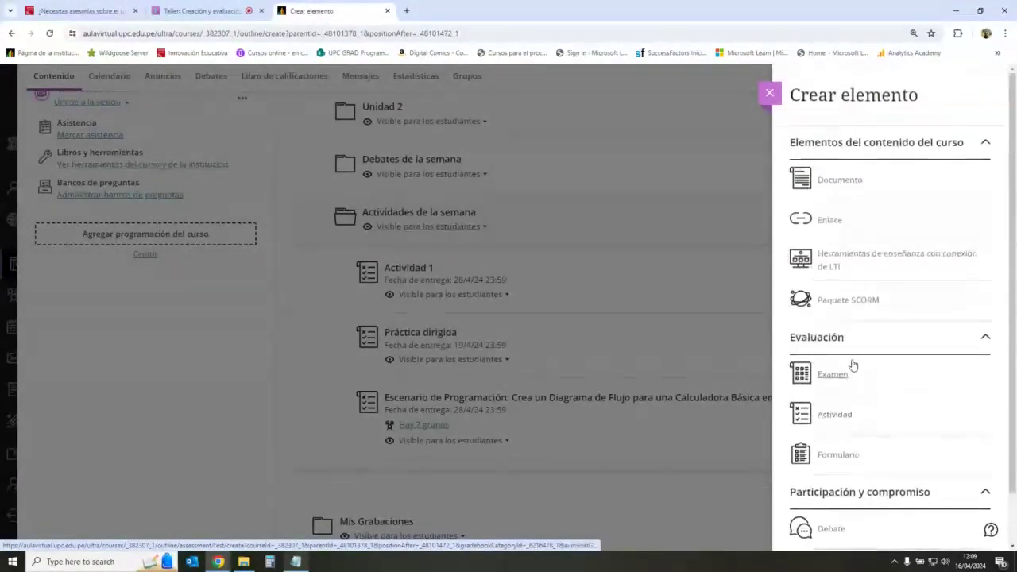
scroll(851, 363, "down", 1)
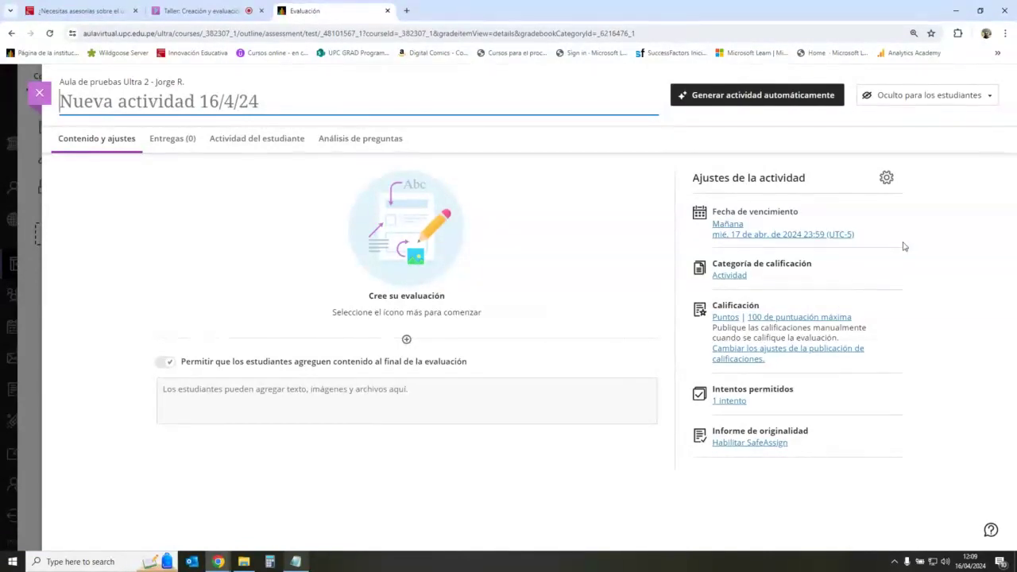
- View the cloud storage services available for importing a file into the new activity, and close it without adding content
left_click(406, 339)
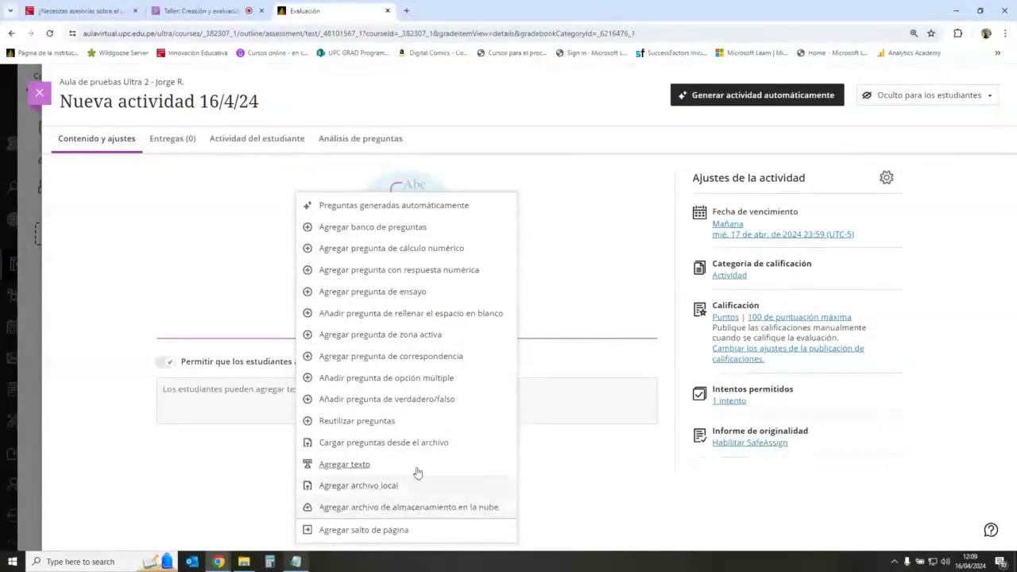
left_click(429, 515)
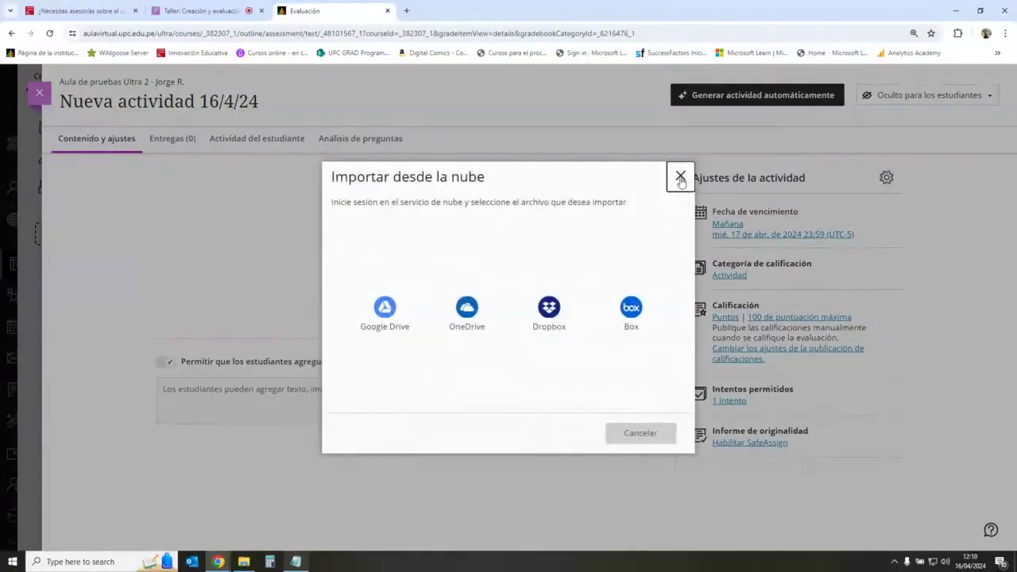
left_click(680, 177)
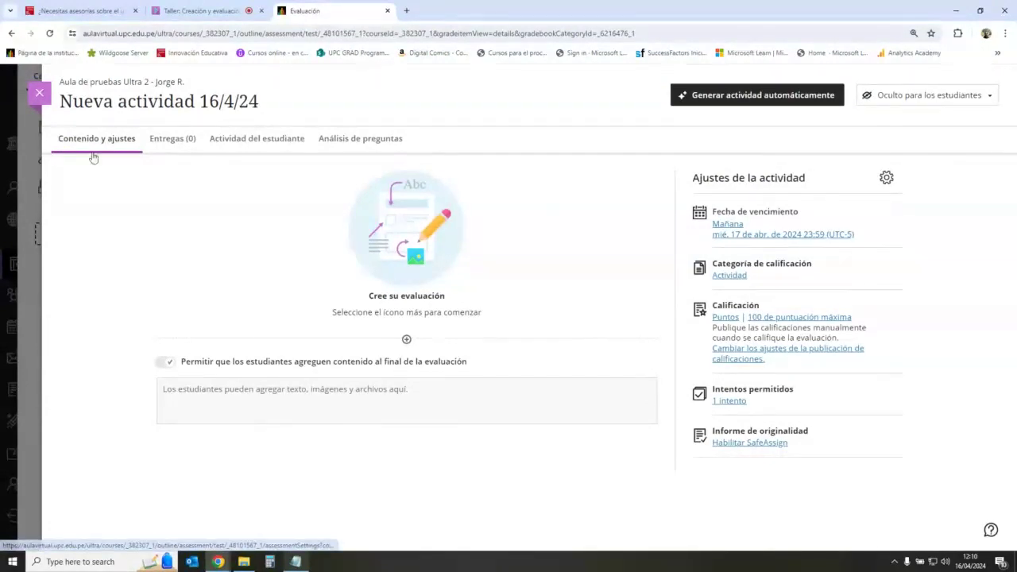
left_click(39, 93)
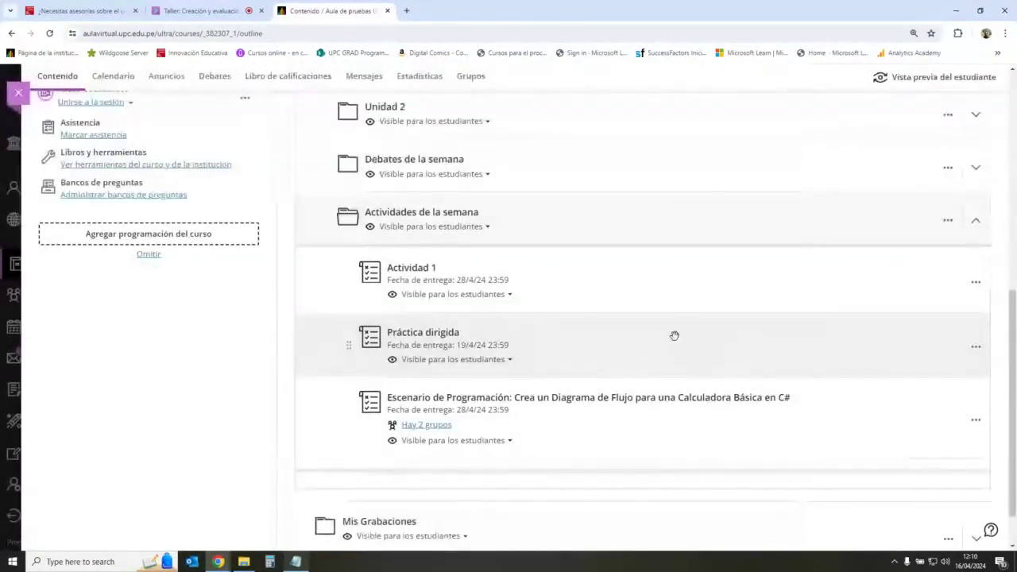
- Look through the Semana 1 content, including the discussions inside the Debates de la semana folder
scroll(656, 363, "down", 1)
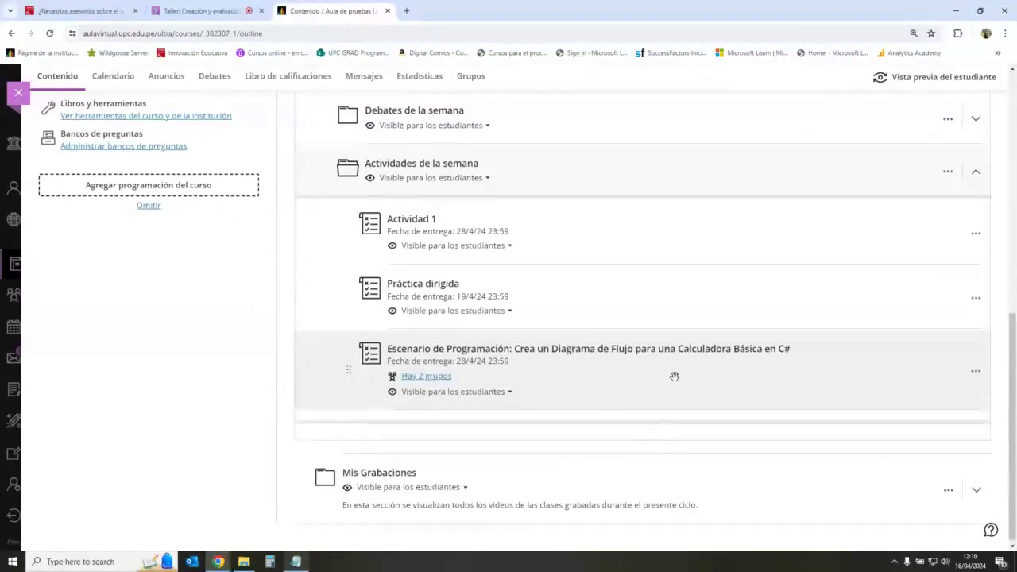
scroll(674, 376, "up", 2)
scroll(673, 376, "up", 2)
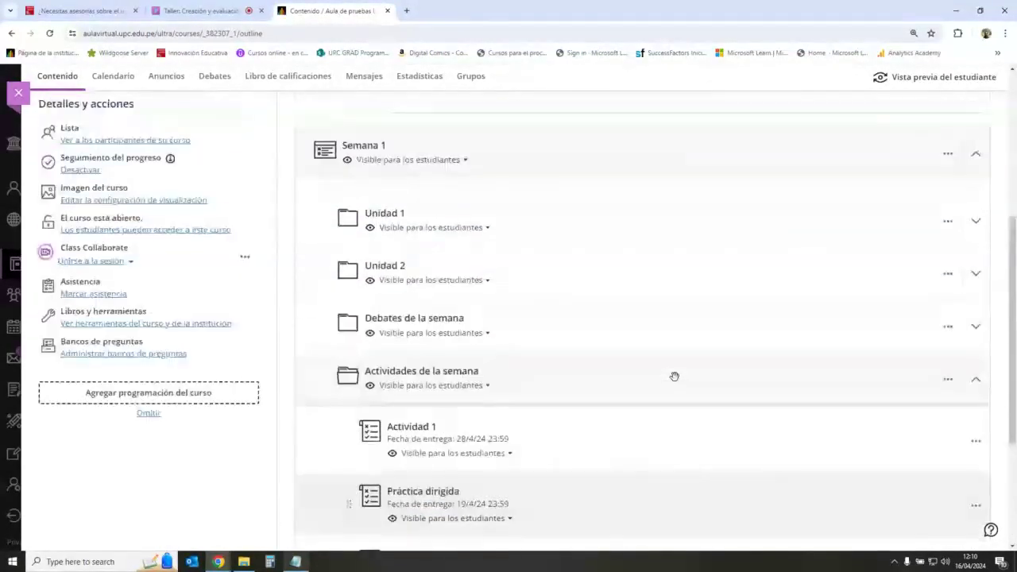
scroll(673, 376, "down", 4)
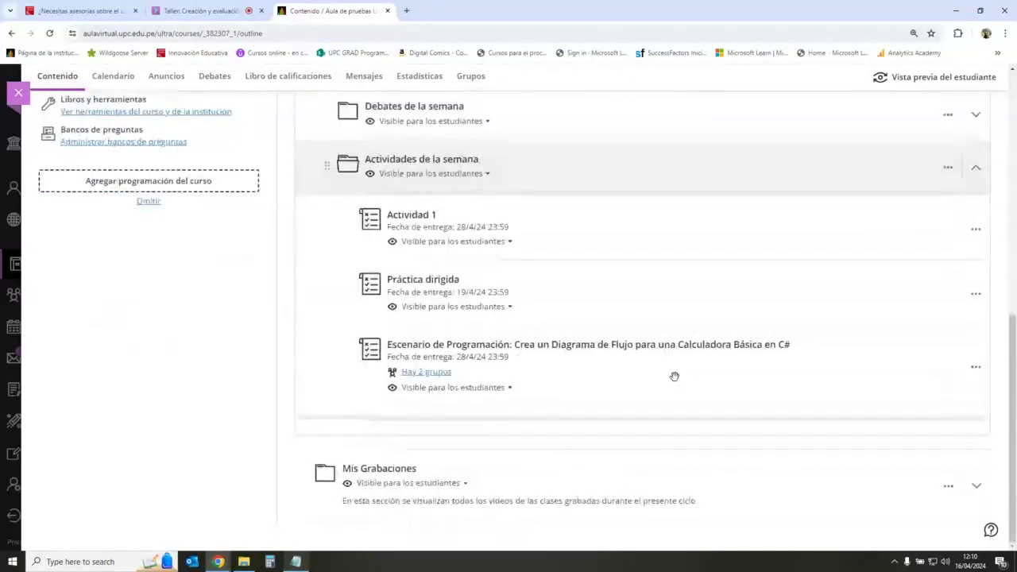
scroll(699, 307, "up", 2)
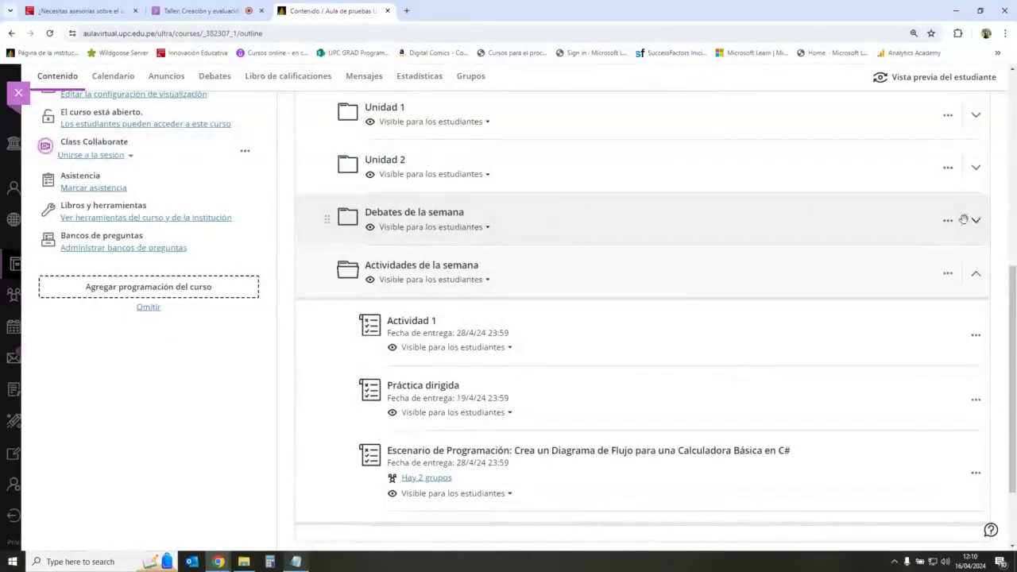
left_click(571, 209)
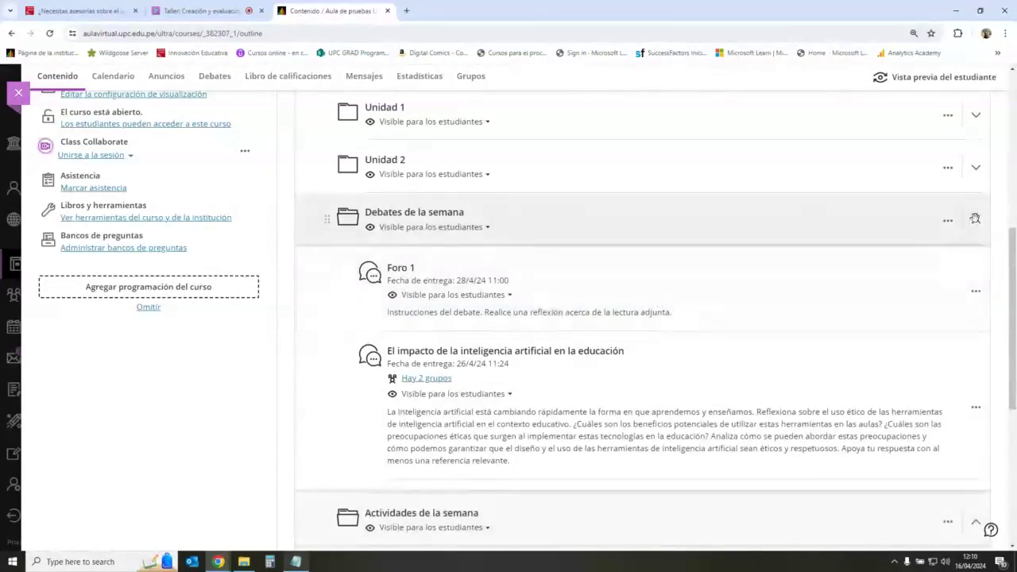
left_click(974, 217)
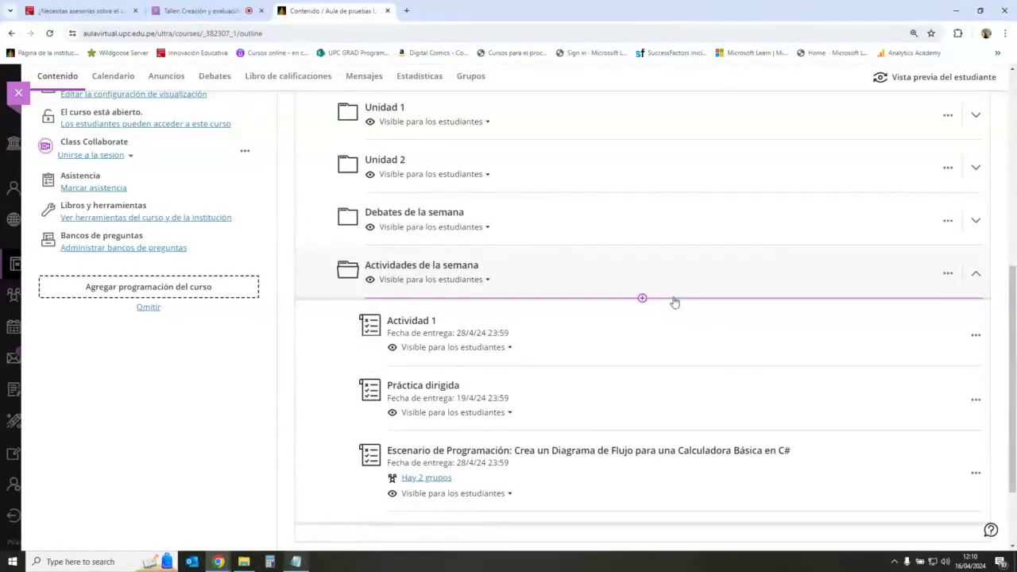
scroll(673, 301, "up", 3)
scroll(672, 295, "down", 5)
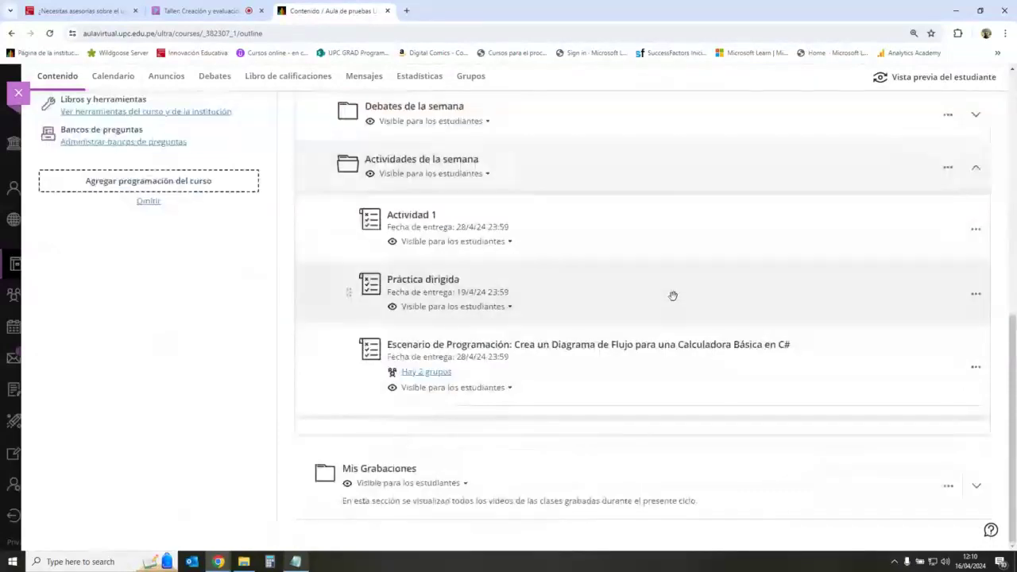
- Start a new journal below the AI discussion in Debates de la semana, view its settings and close them without changes
left_click(642, 407)
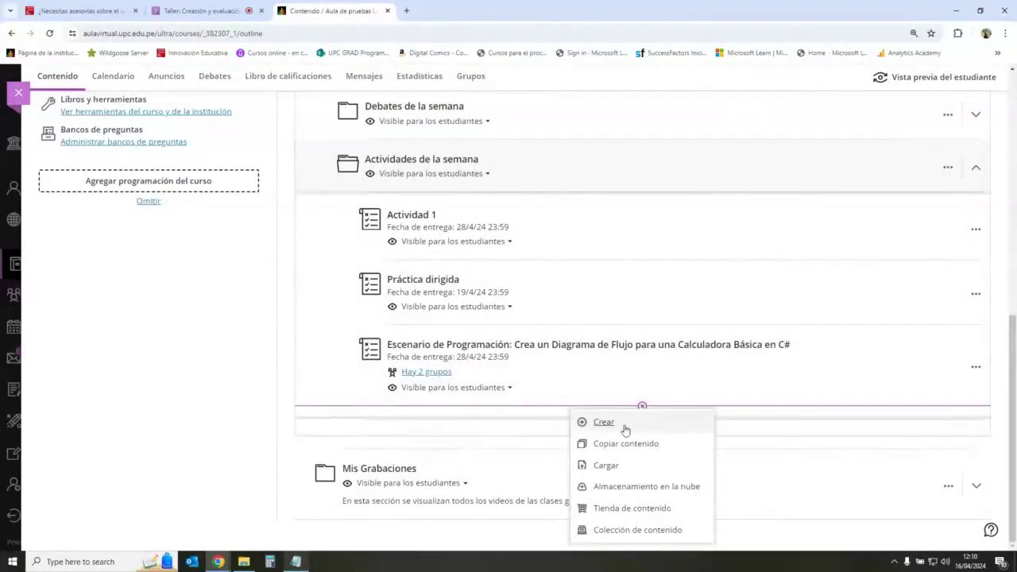
left_click(976, 115)
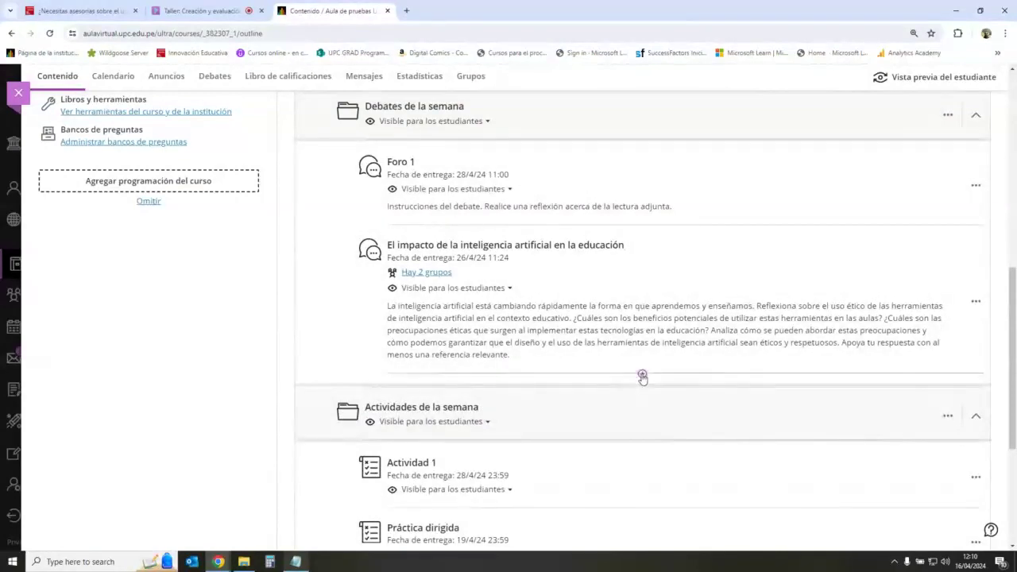
left_click(642, 375)
left_click(624, 398)
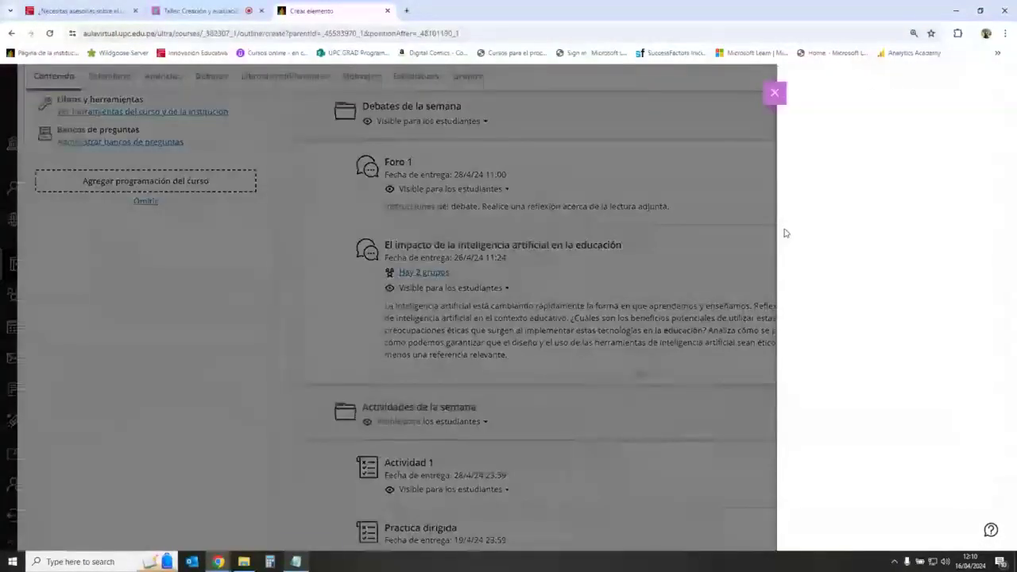
scroll(950, 220, "down", 1)
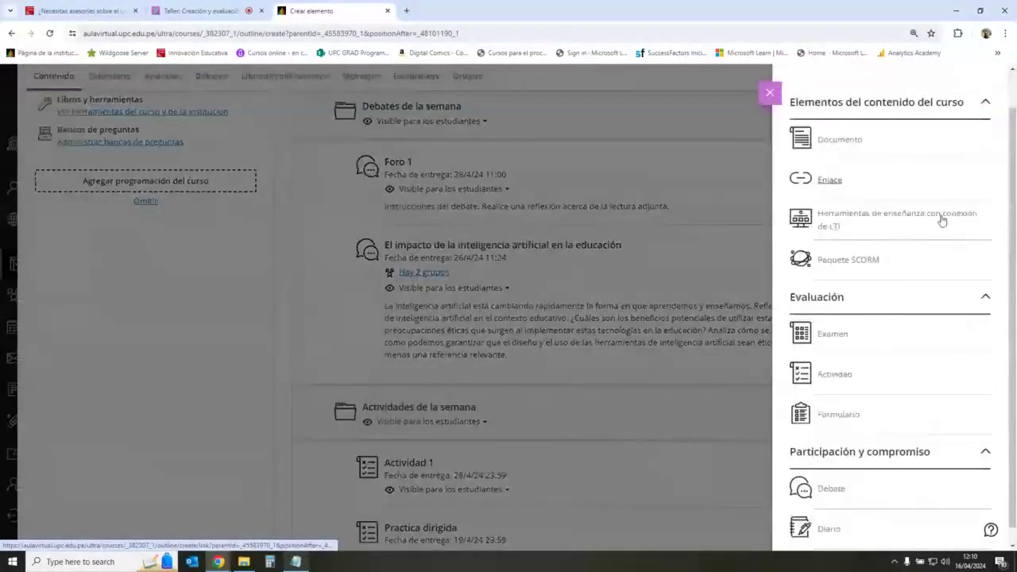
scroll(856, 472, "down", 1)
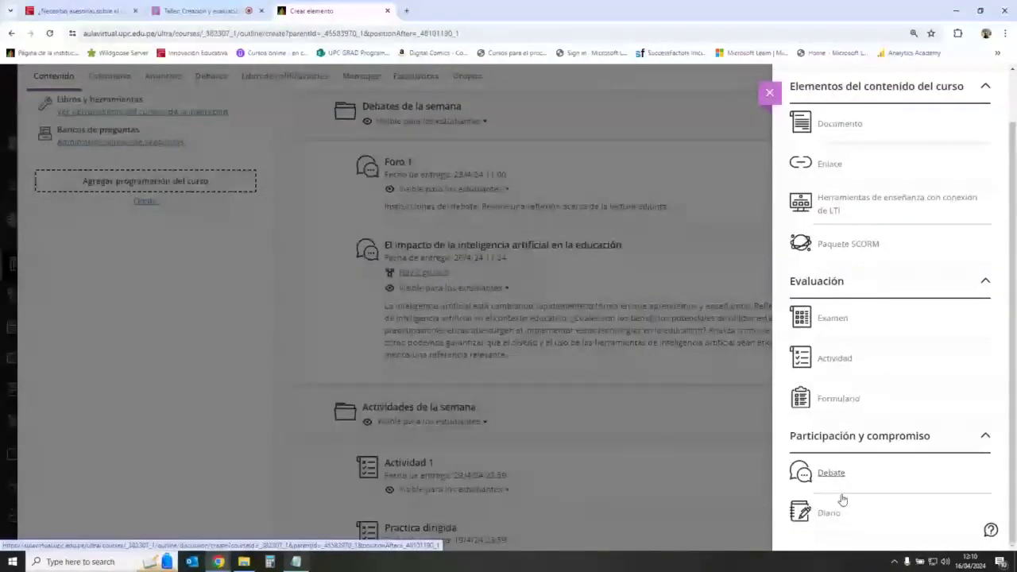
left_click(831, 513)
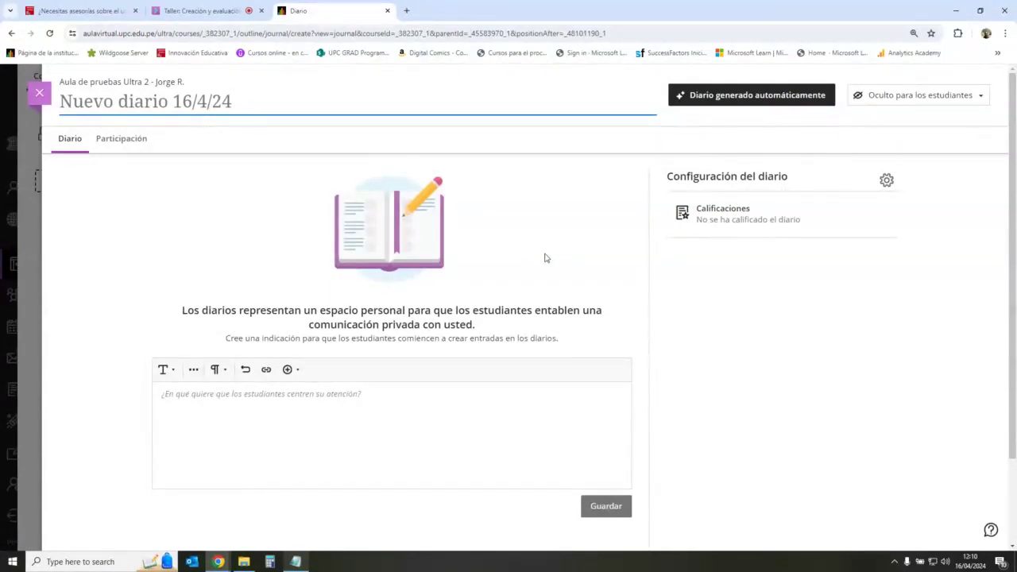
left_click(887, 181)
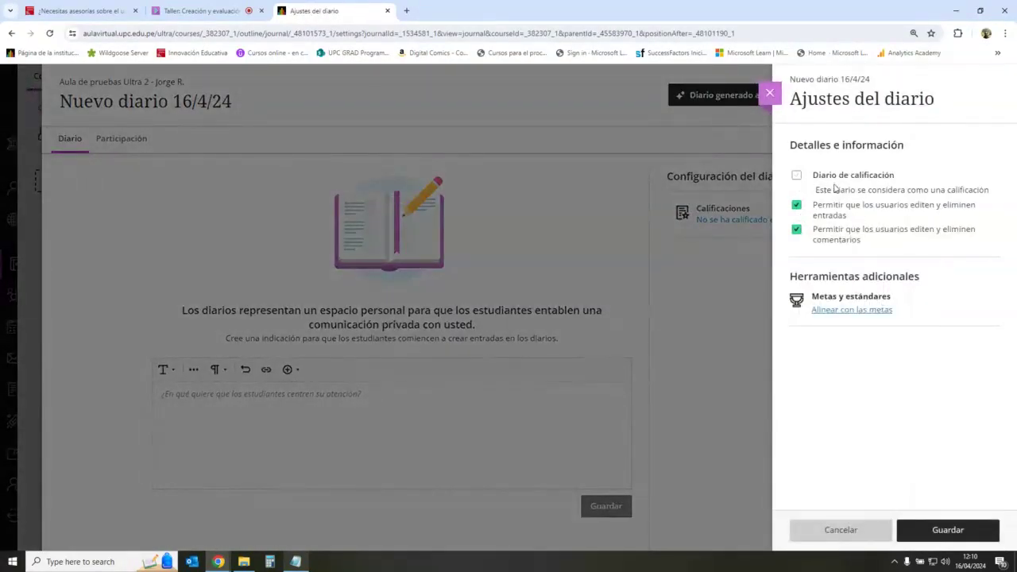
left_click(769, 93)
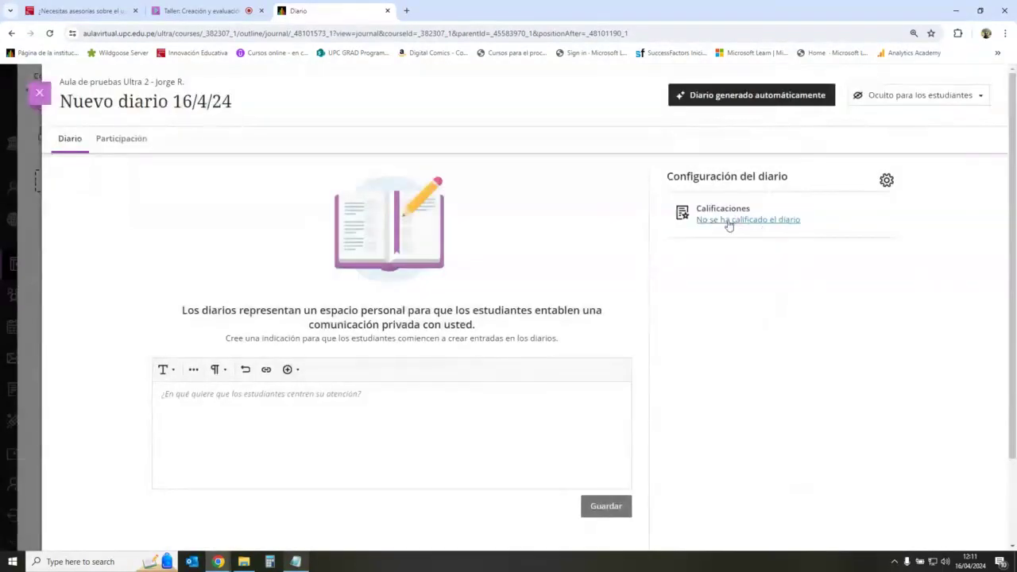
- Review the link and content insertion options of the journal's prompt editor, and close the journal without adding a prompt
left_click(353, 404)
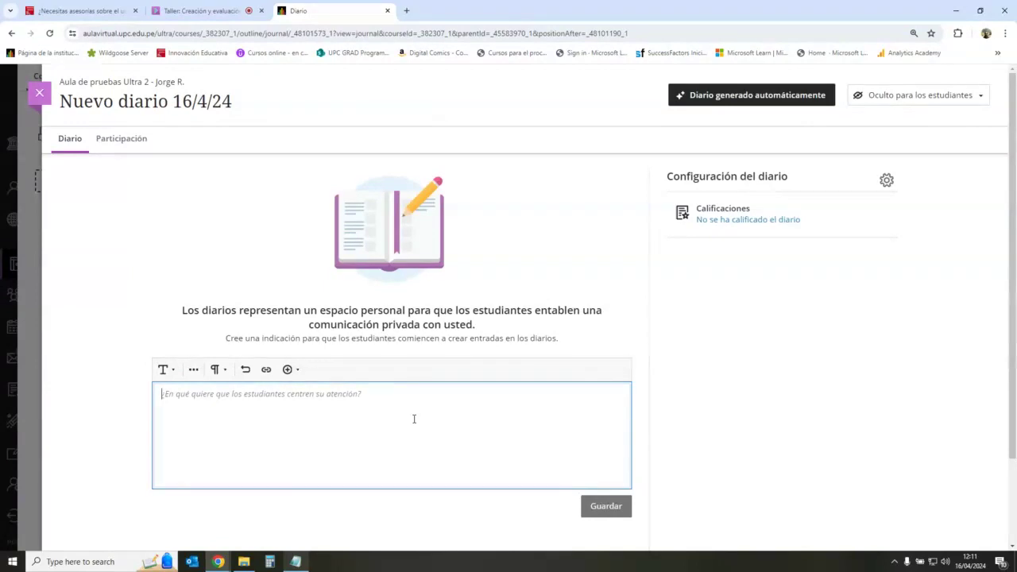
left_click(287, 370)
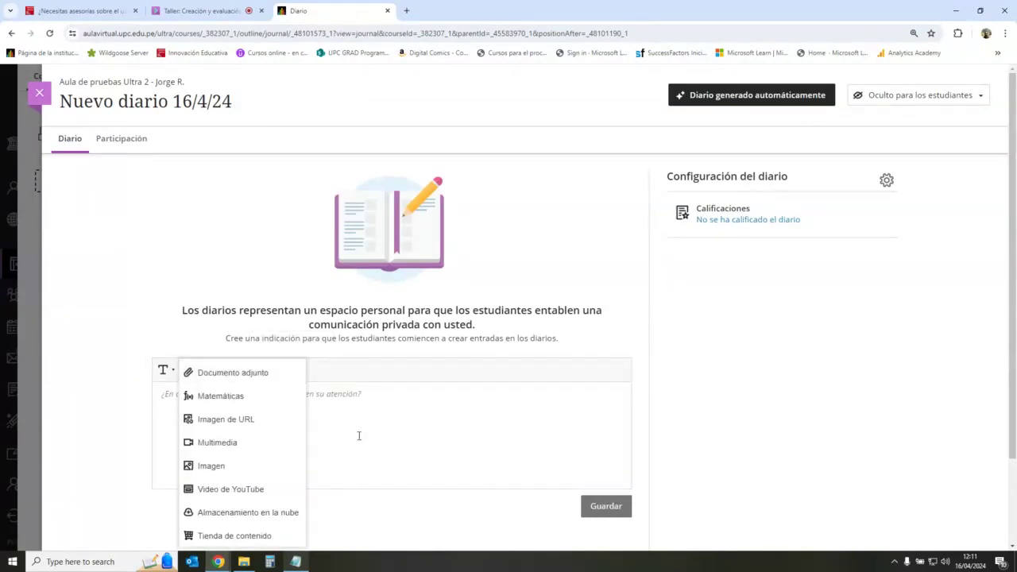
left_click(360, 435)
left_click(267, 369)
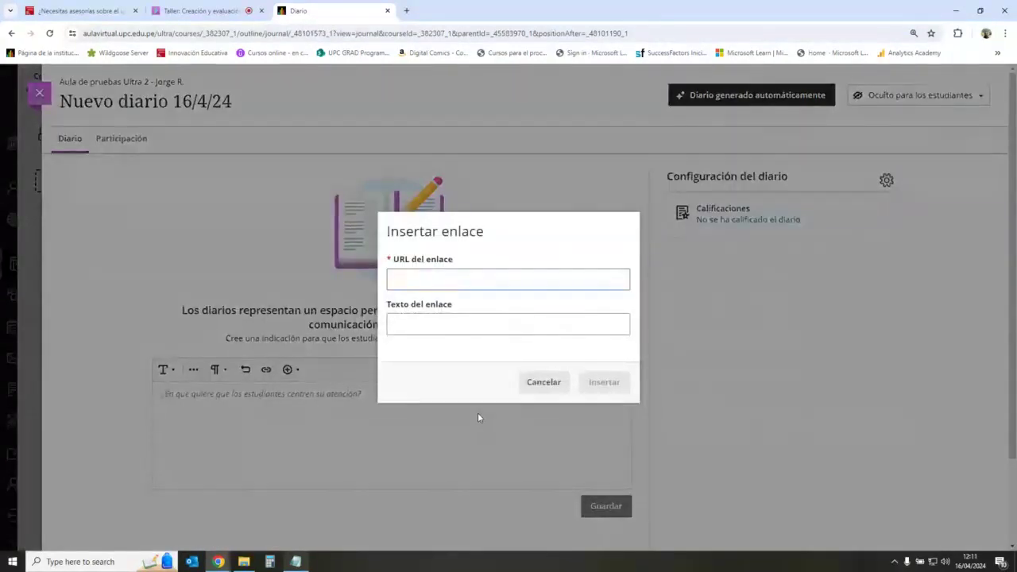
left_click(542, 381)
left_click(289, 370)
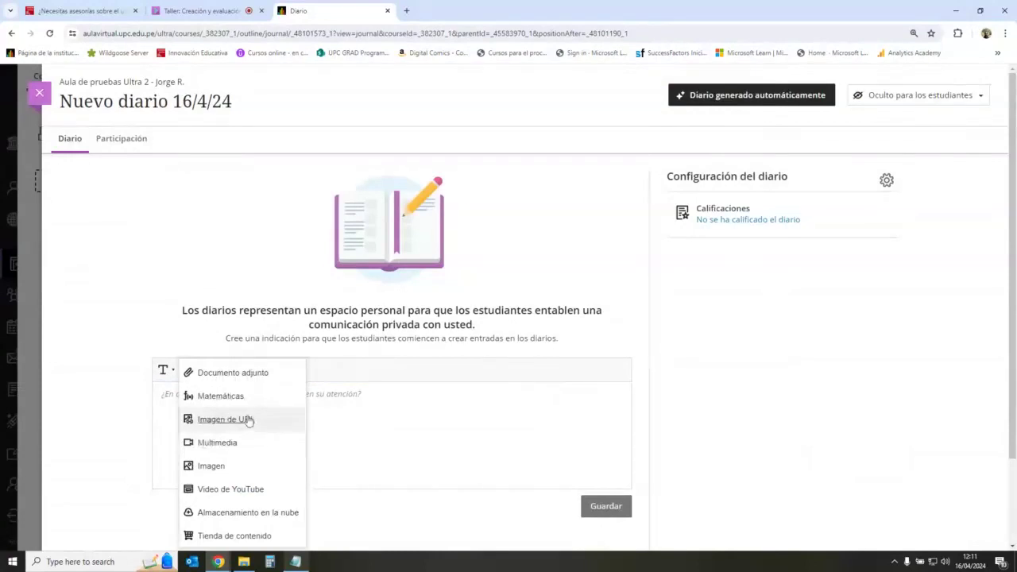
scroll(268, 419, "down", 1)
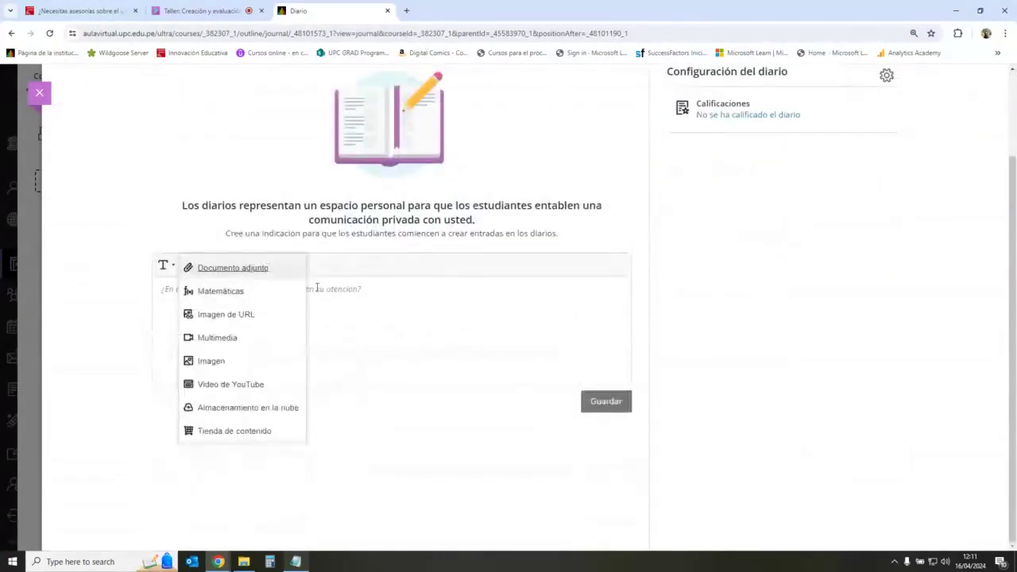
left_click(382, 302)
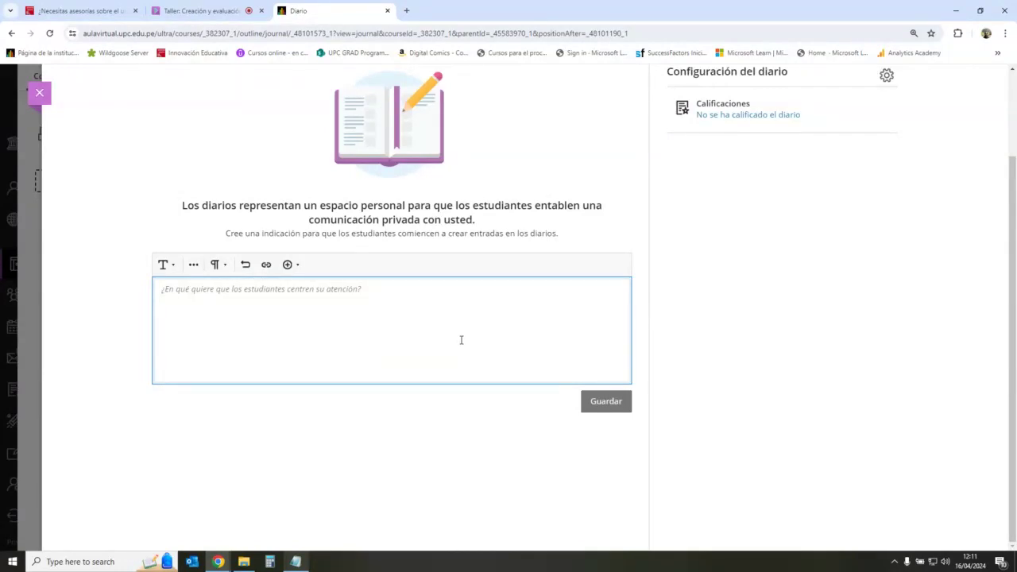
scroll(461, 340, "up", 5)
left_click(39, 92)
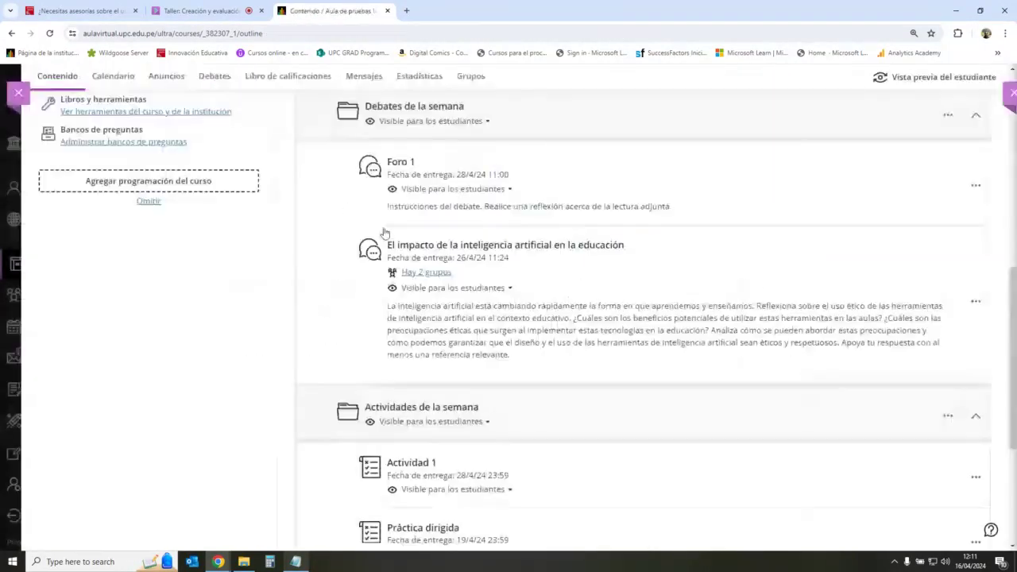
- Open the discussion "El impacto de la inteligencia artificial en la educación" and return to the course content
scroll(594, 275, "up", 2)
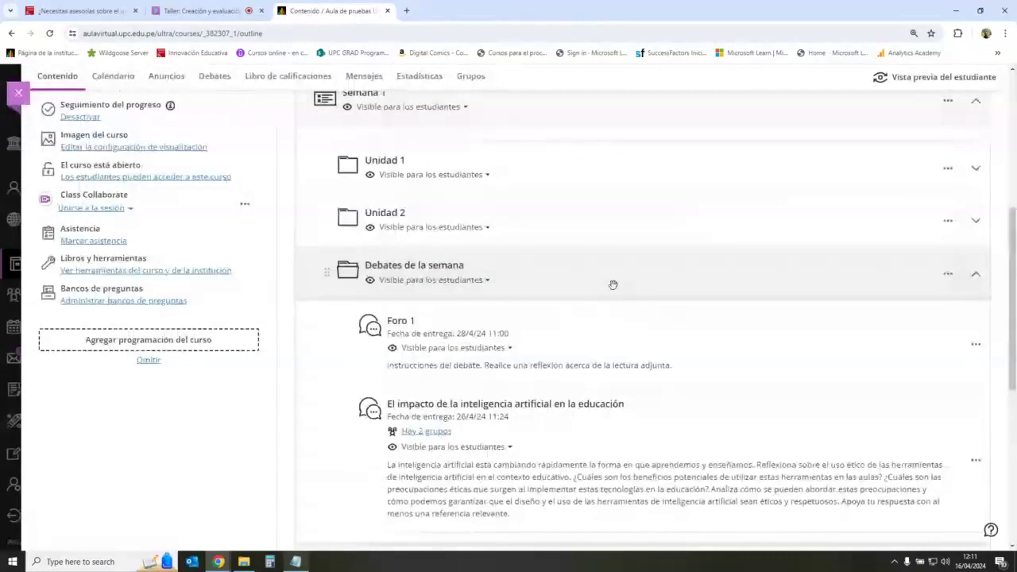
scroll(612, 284, "down", 2)
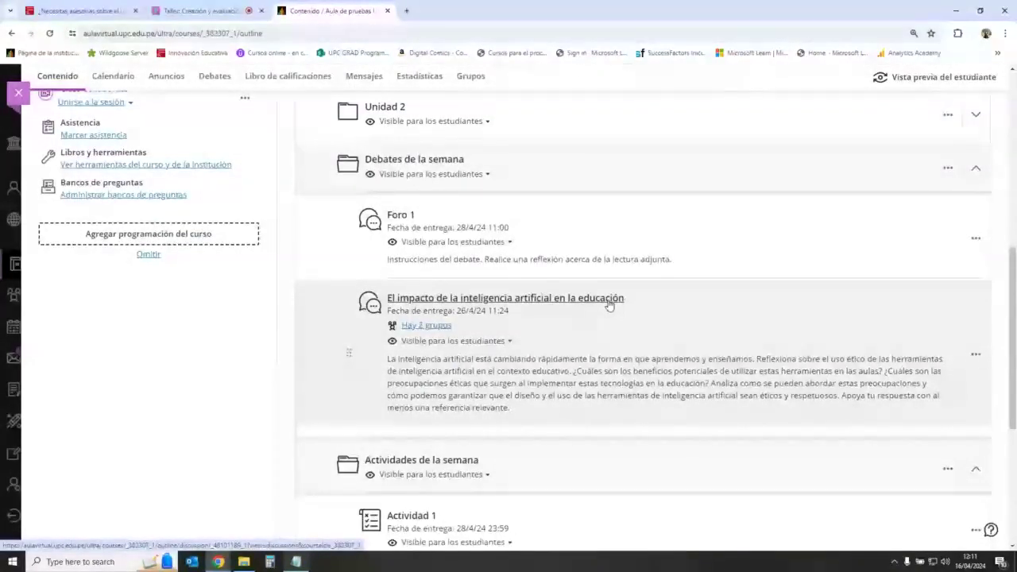
left_click(609, 298)
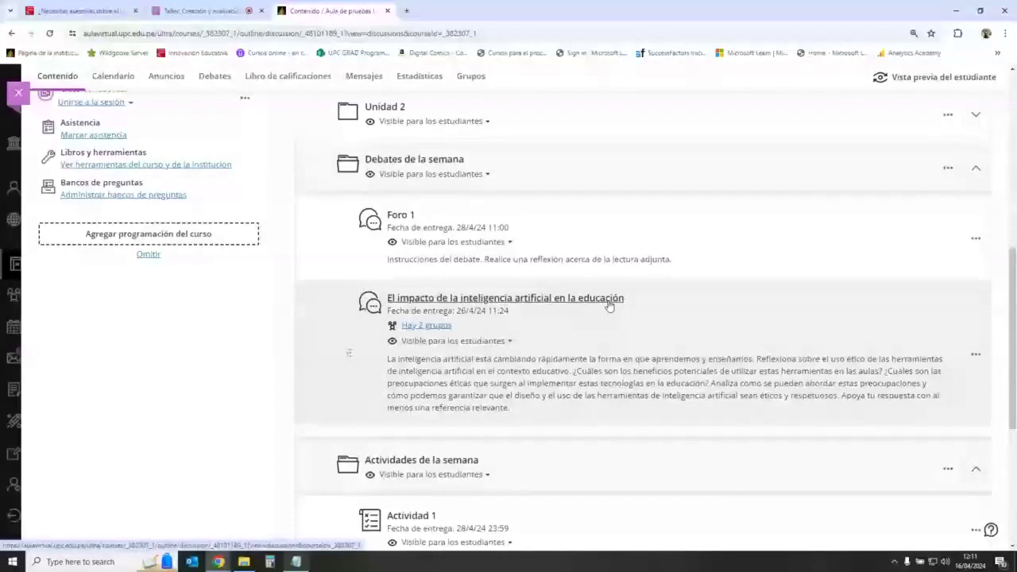
left_click(39, 93)
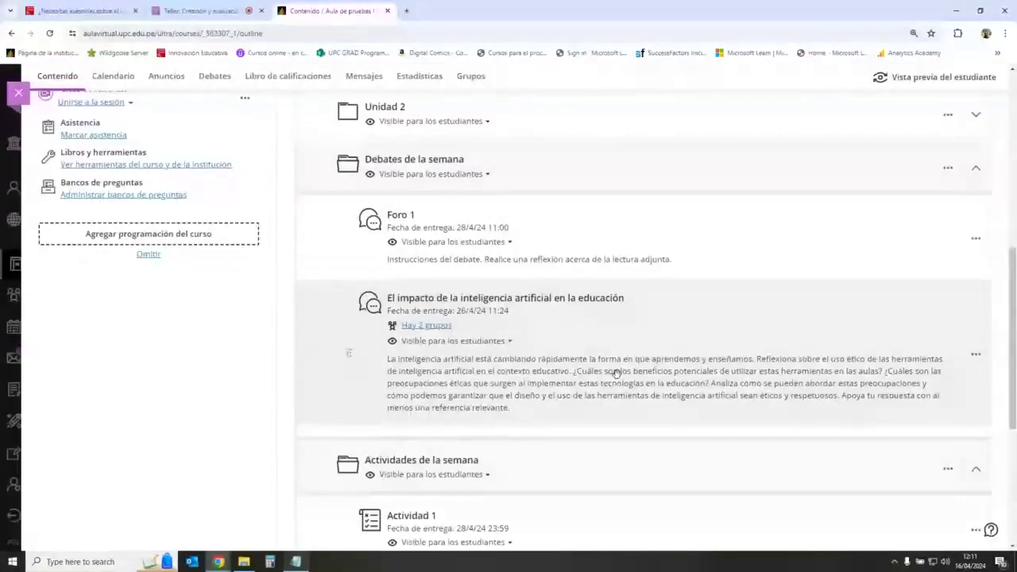
- Create a discussion below the AI discussion in Debates de la semana and title it "Repositorio de artículos de investigación"
left_click(642, 426)
left_click(627, 445)
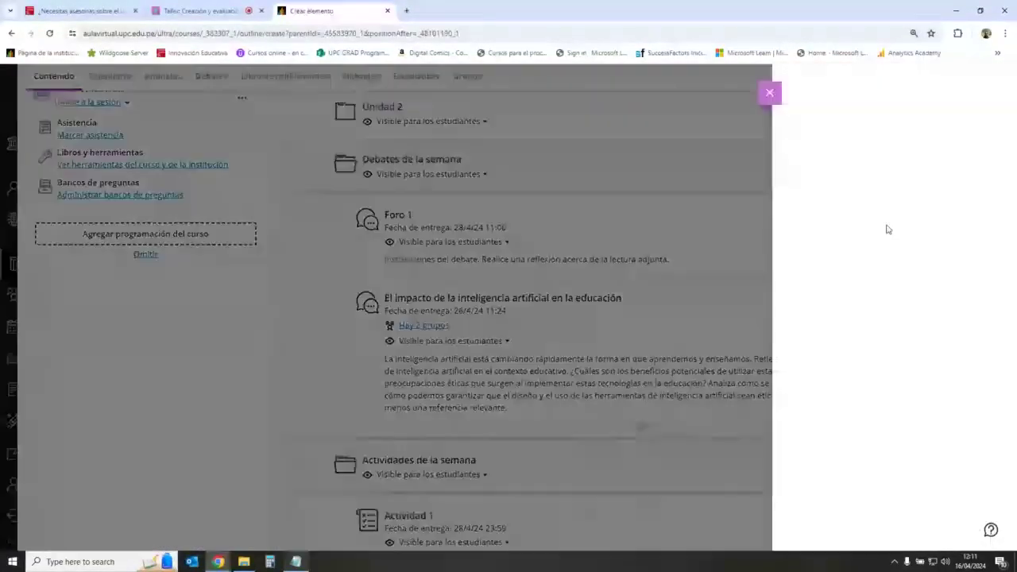
scroll(866, 297, "down", 1)
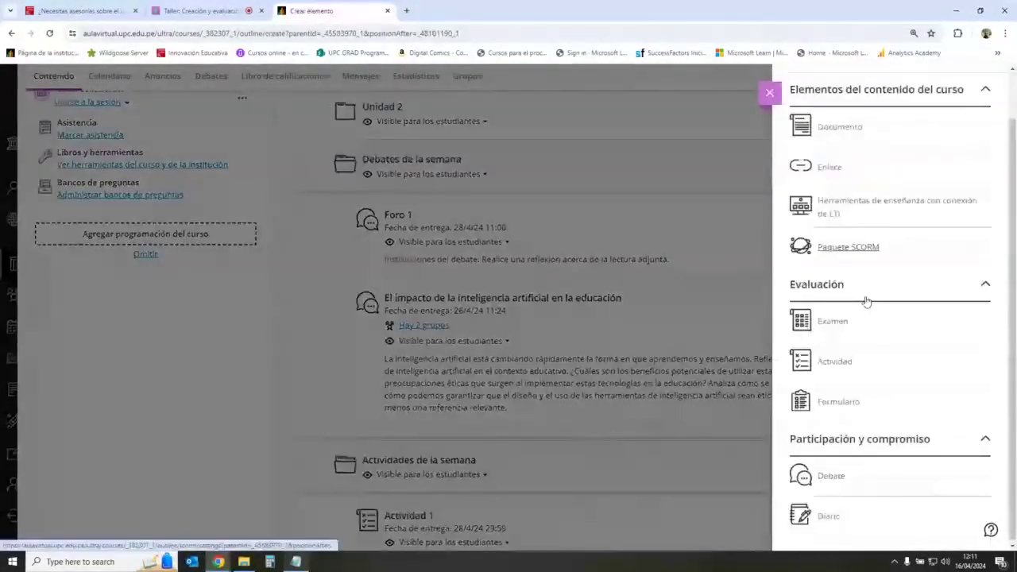
left_click(858, 472)
left_click(210, 103)
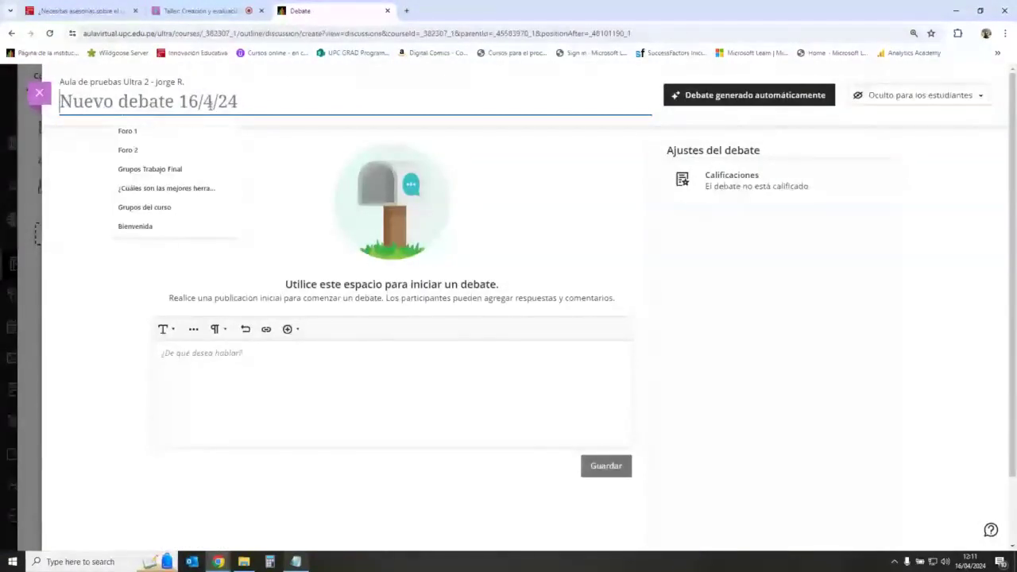
type("Re")
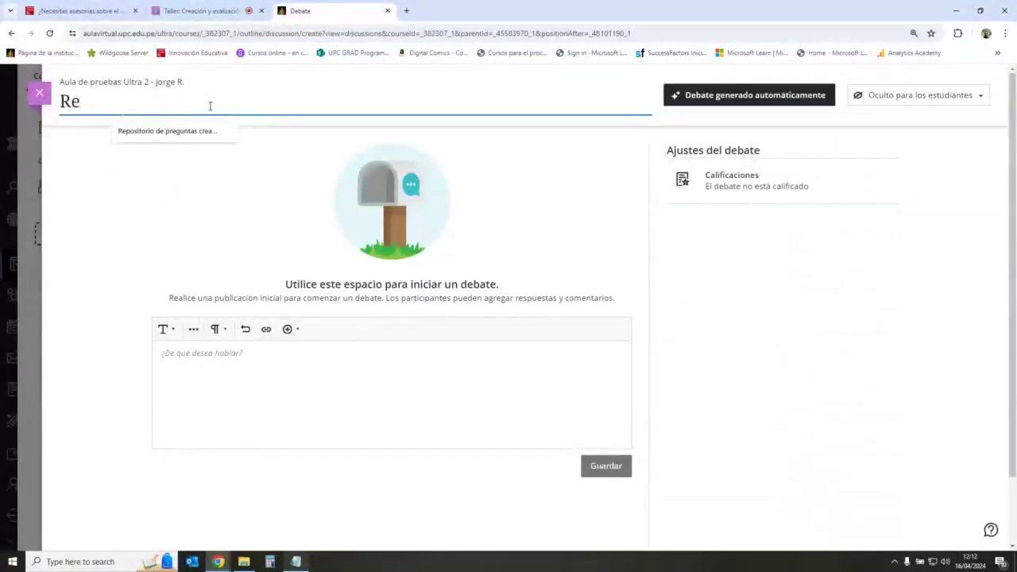
type("posot")
key("BackSpace")
key("BackSpace")
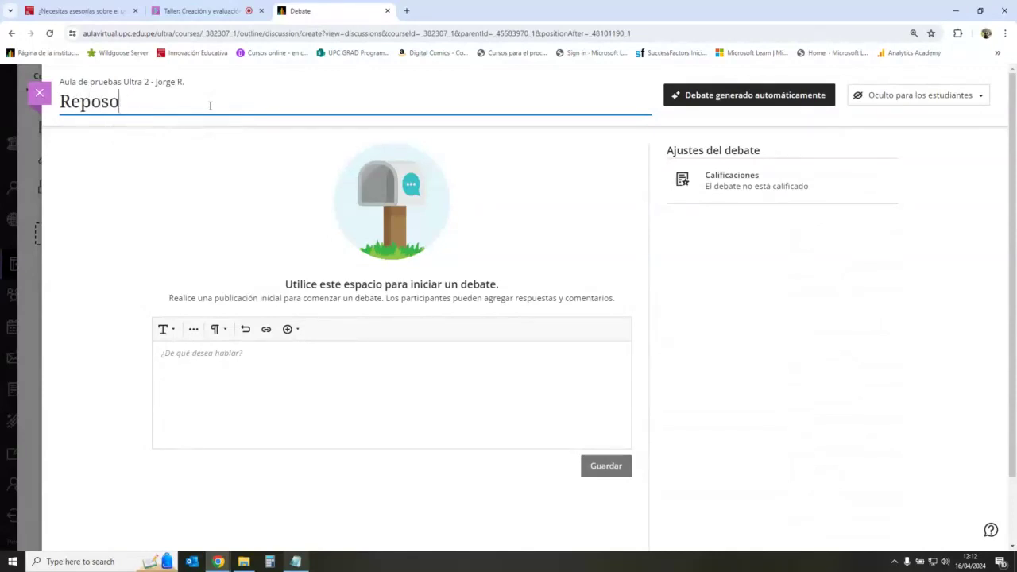
type("i")
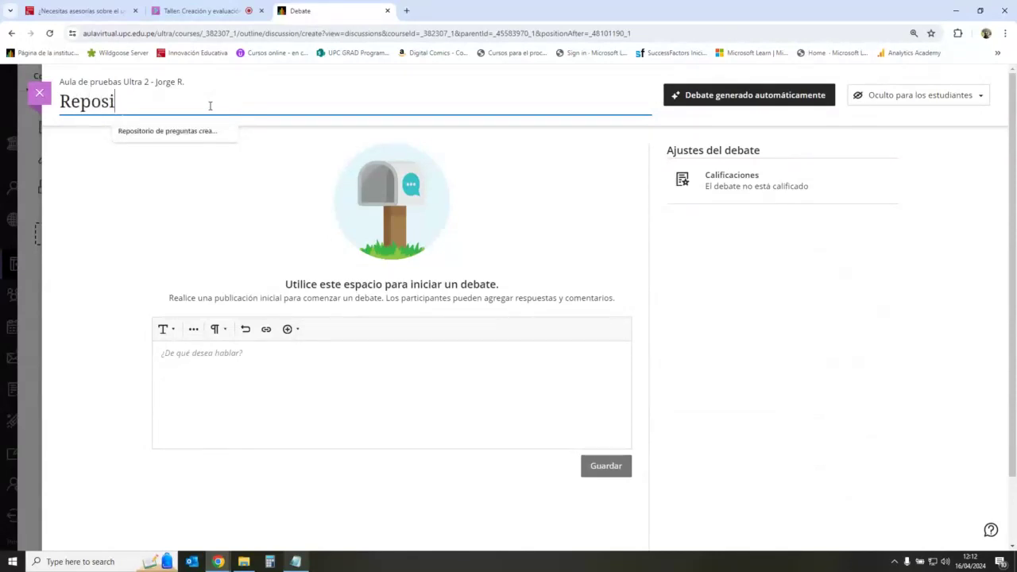
type("torio de a")
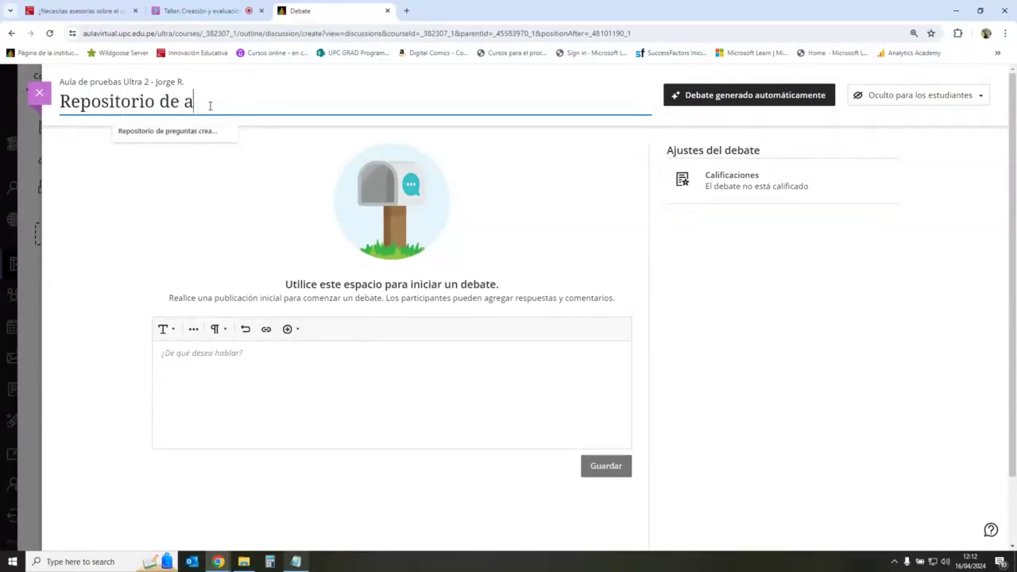
type("rtículos ")
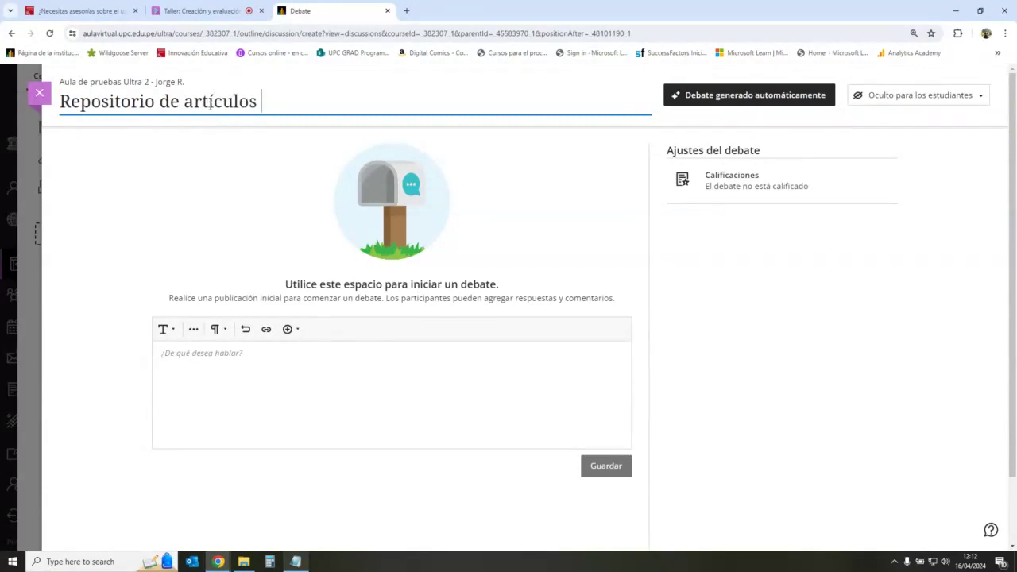
type("de investigaci")
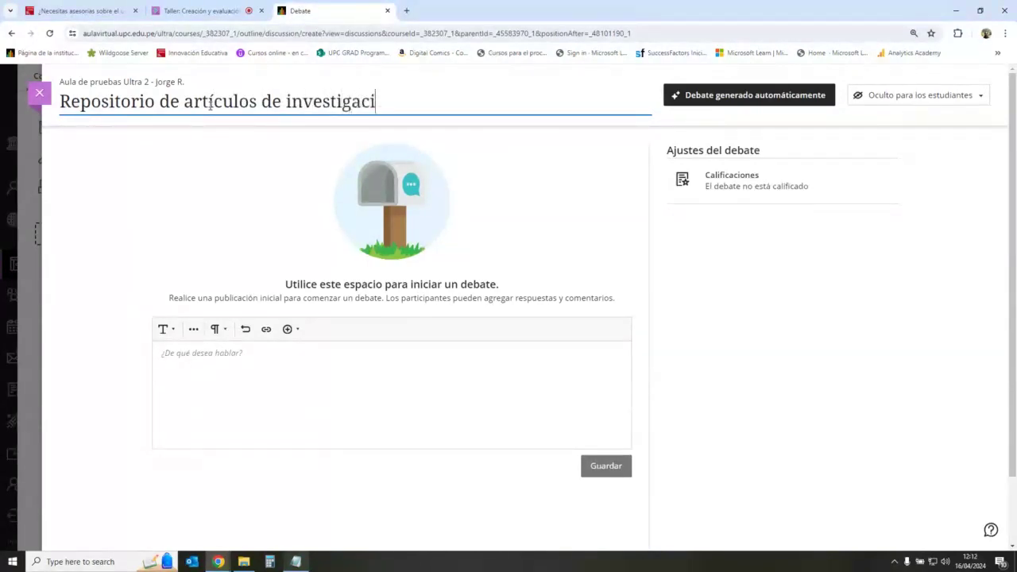
type("ón")
left_click(776, 279)
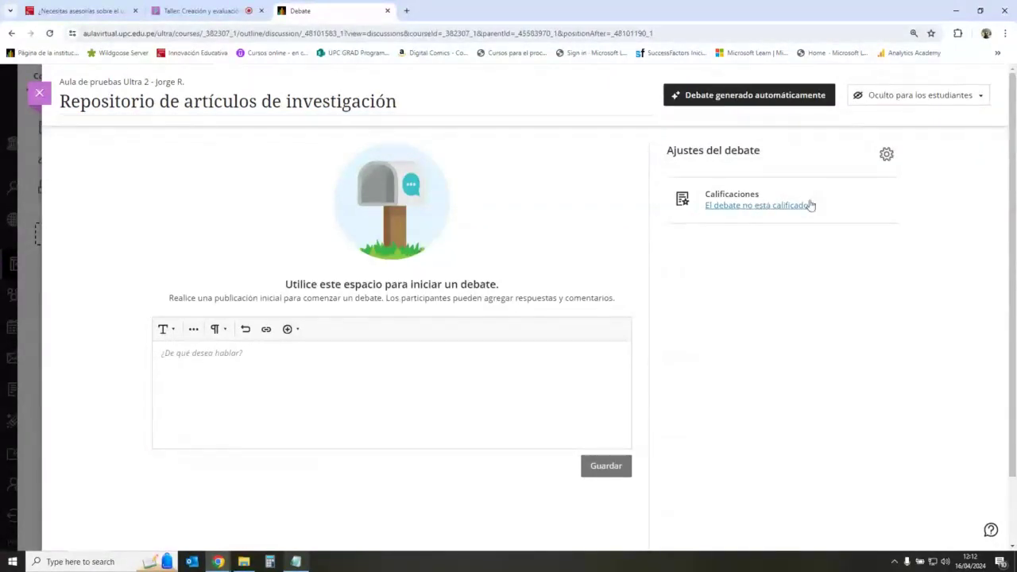
- Assign the new discussion to the group set "Grupos Trabajo Final" and save its settings
left_click(887, 155)
scroll(888, 268, "down", 1)
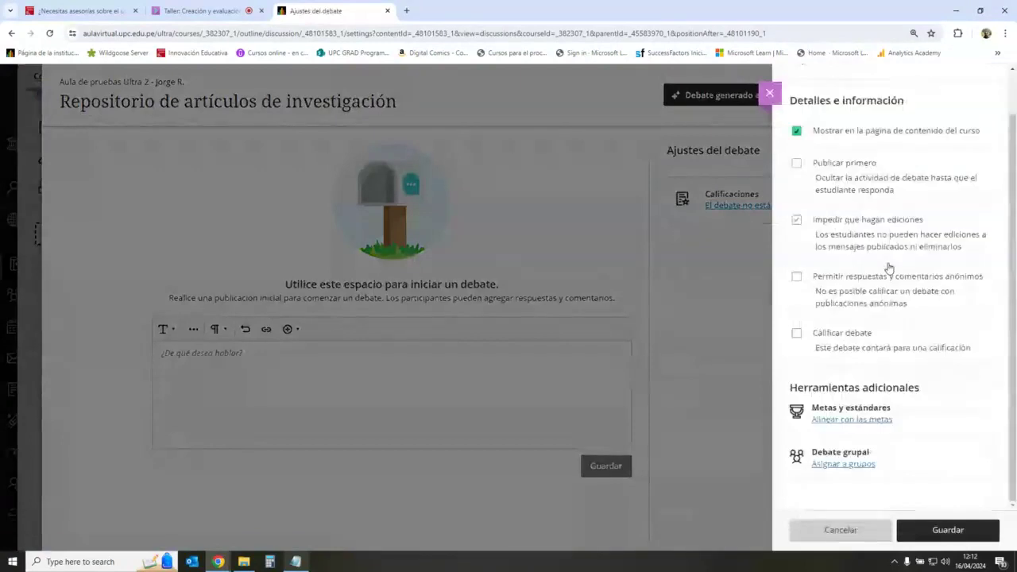
left_click(846, 465)
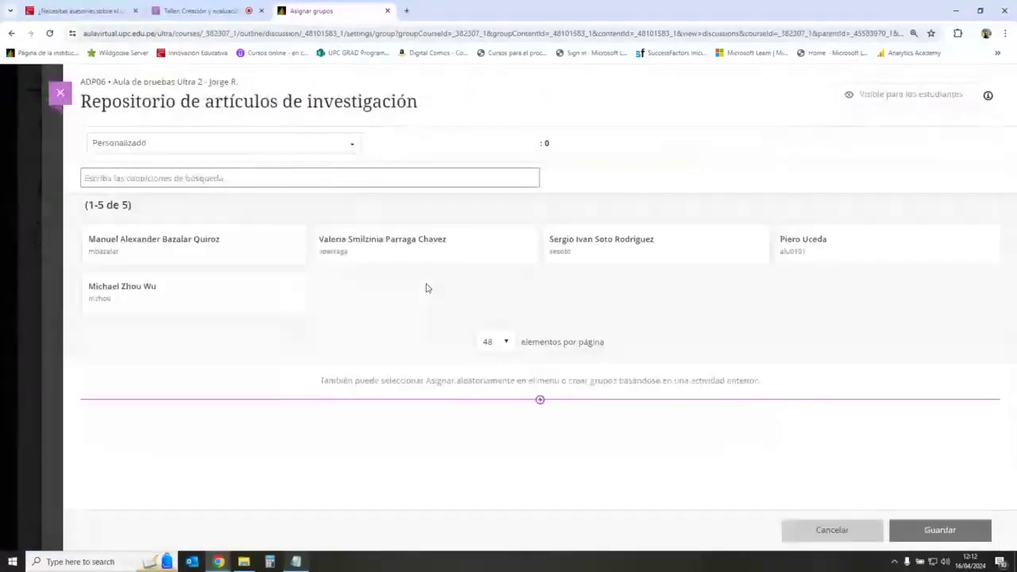
left_click(390, 151)
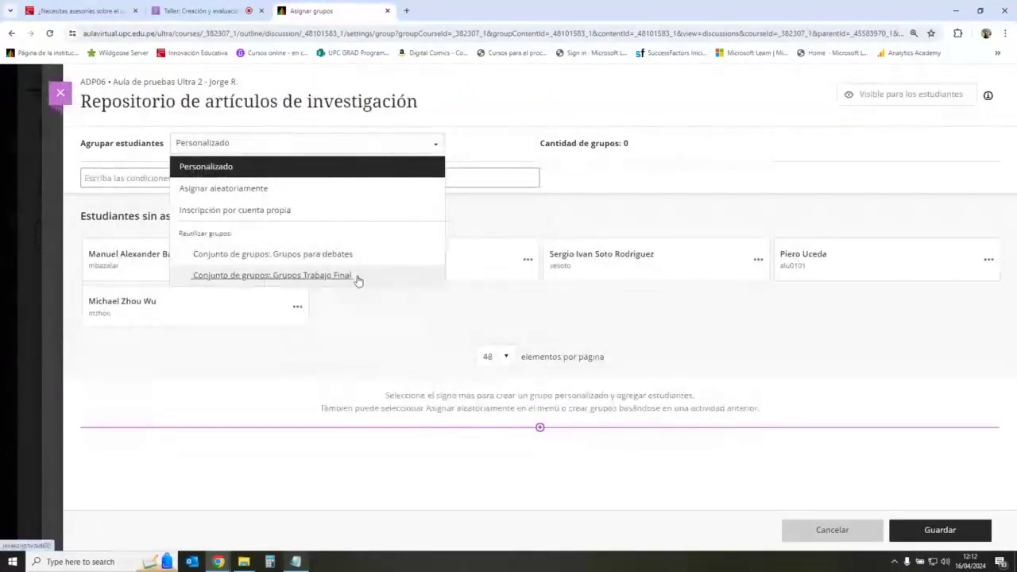
left_click(302, 277)
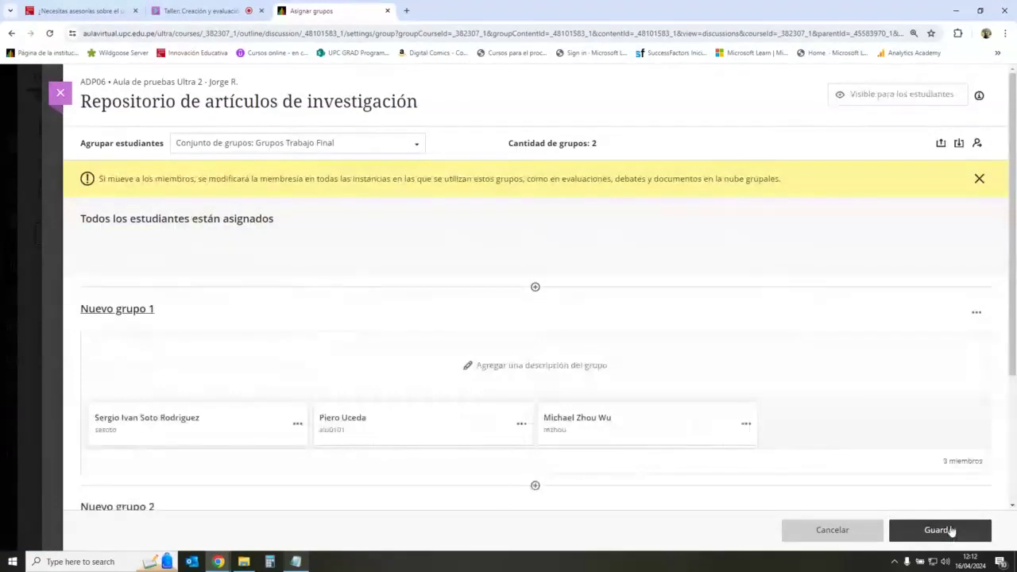
left_click(940, 530)
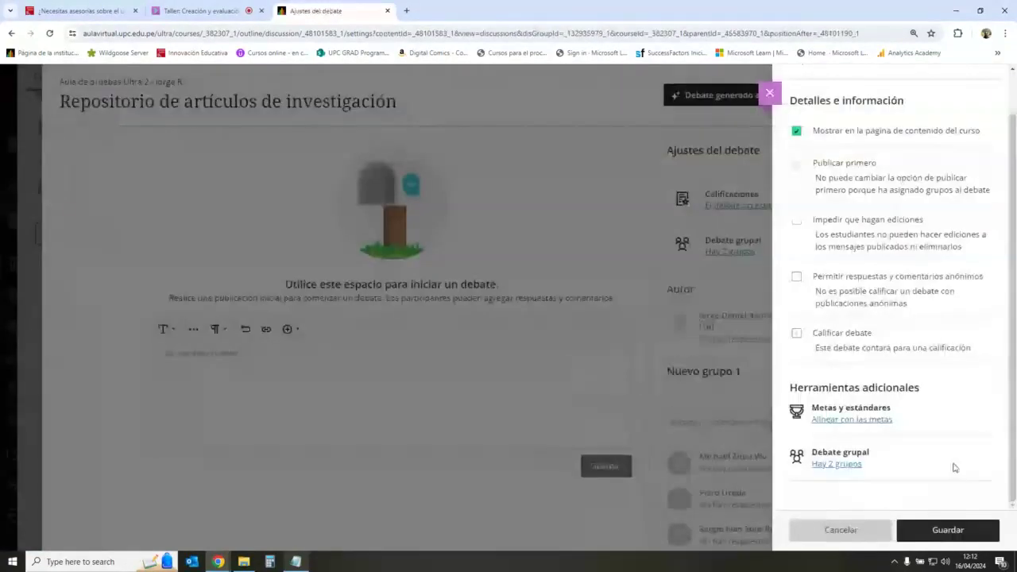
left_click(974, 534)
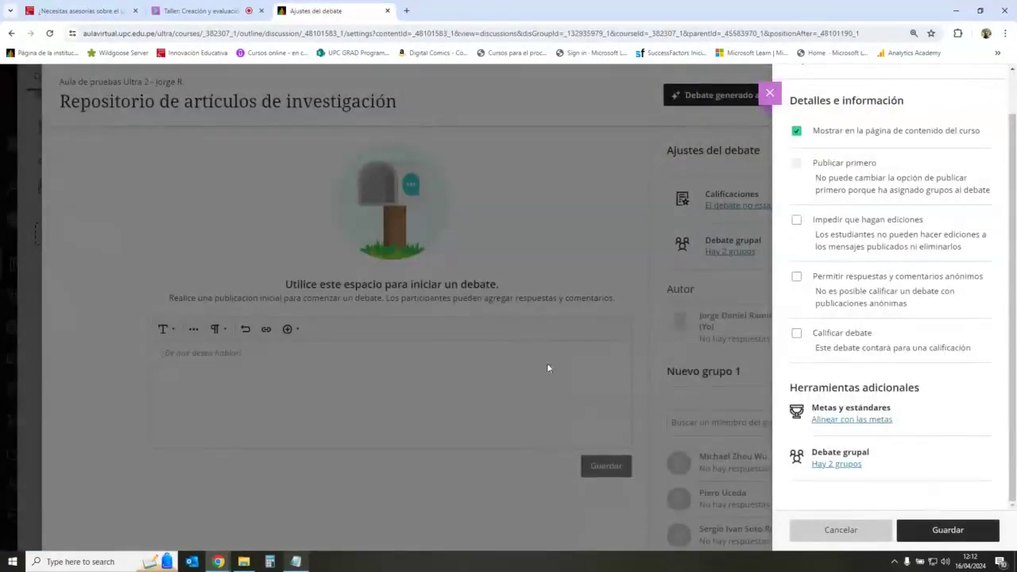
- Post the discussion topic "Carguen en este espacio los artículos científicos que utilizarán en la investigación"
scroll(824, 340, "down", 1)
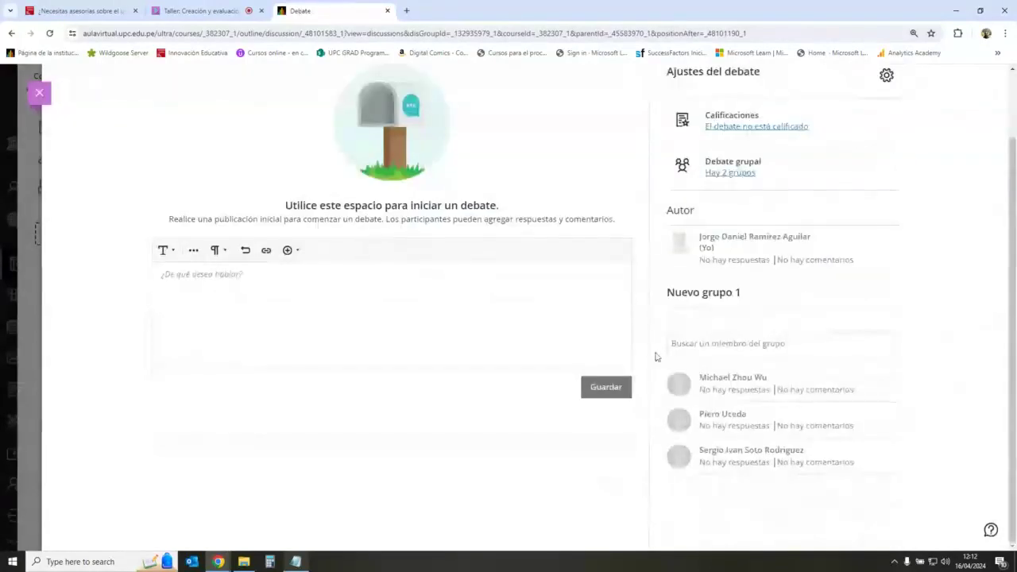
left_click(442, 287)
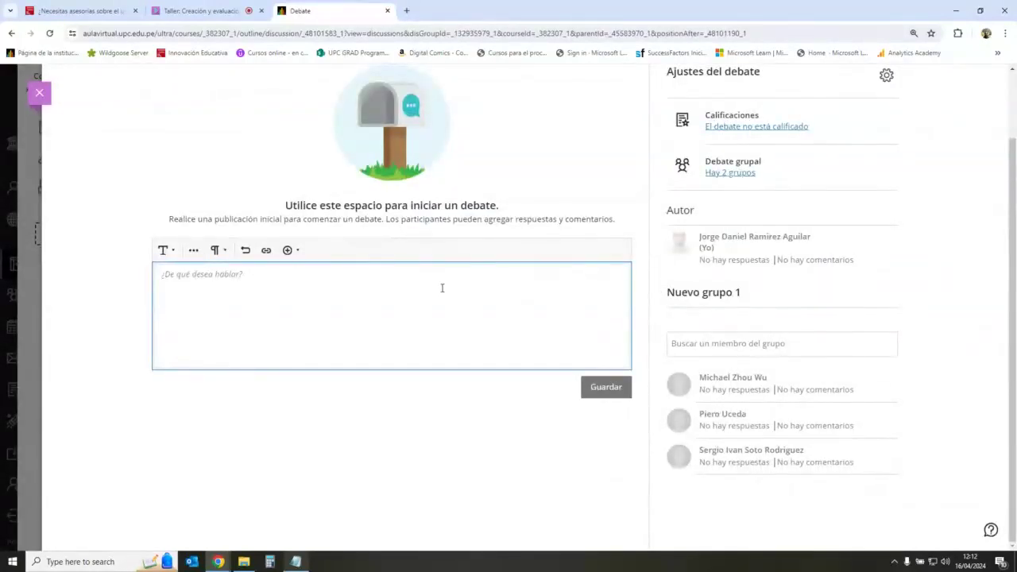
type("Car")
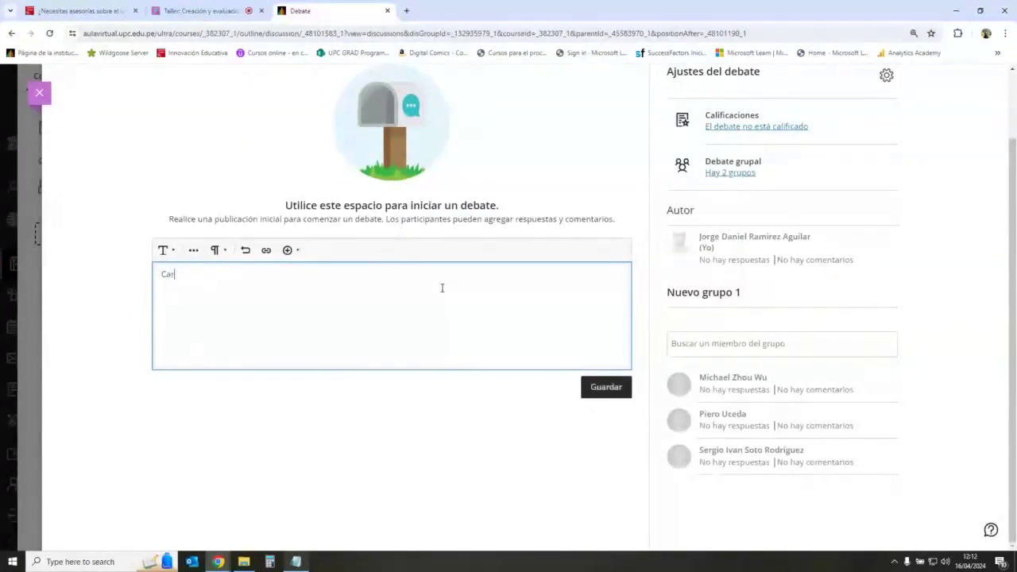
type("guen an este")
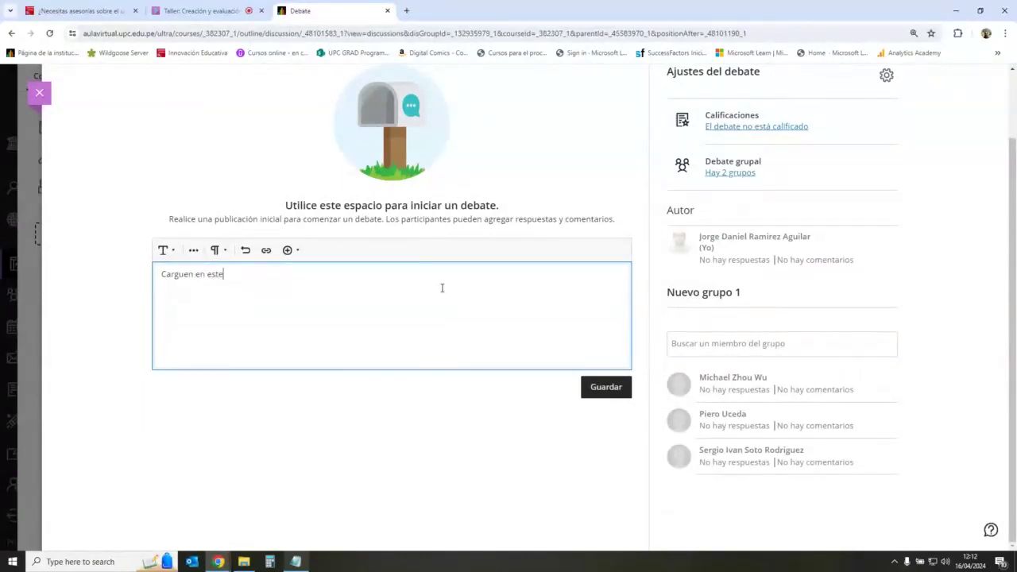
type(" espacio los articulos")
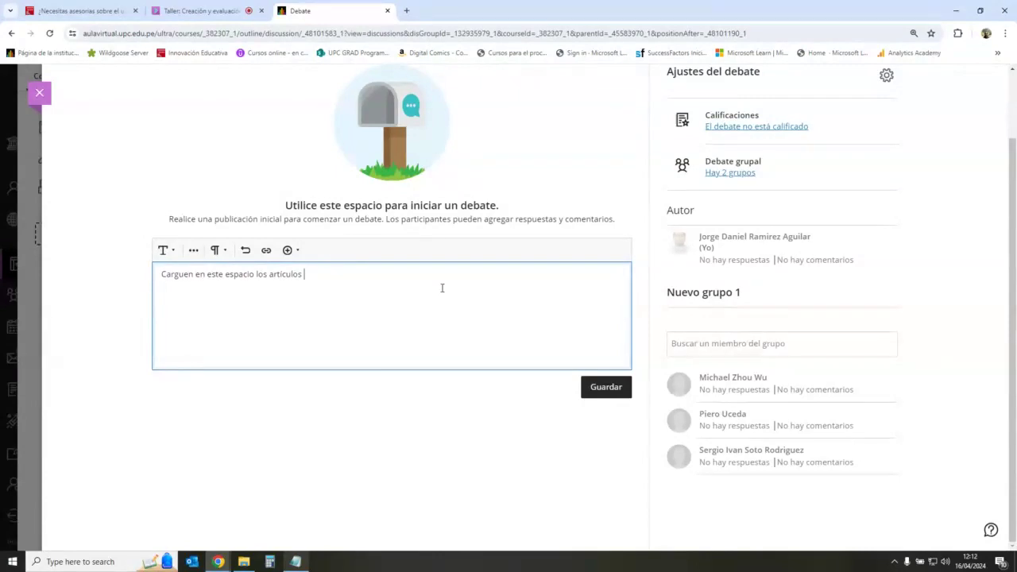
type(" cienti")
type("ficos que")
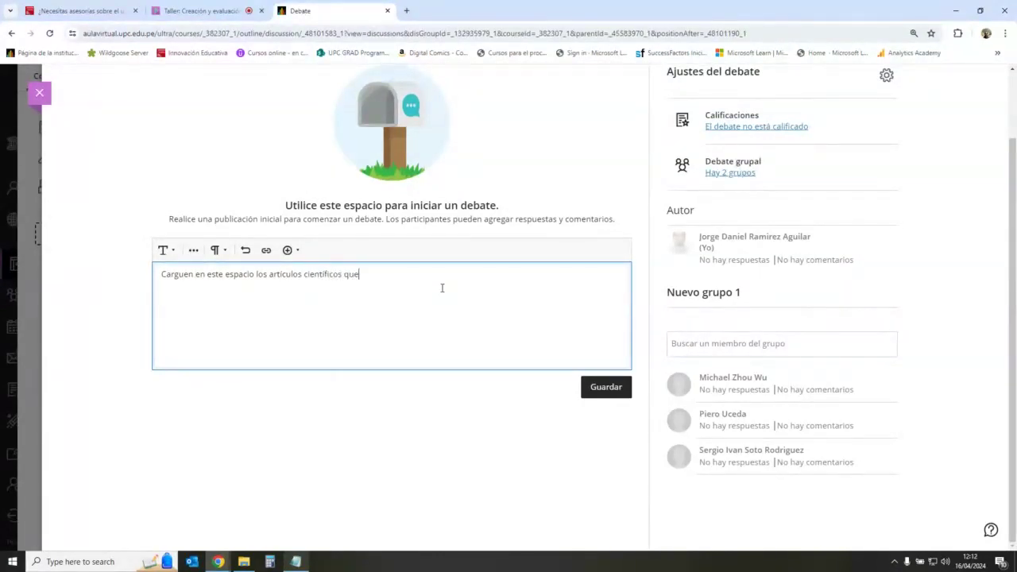
type(" utilizarán en la in")
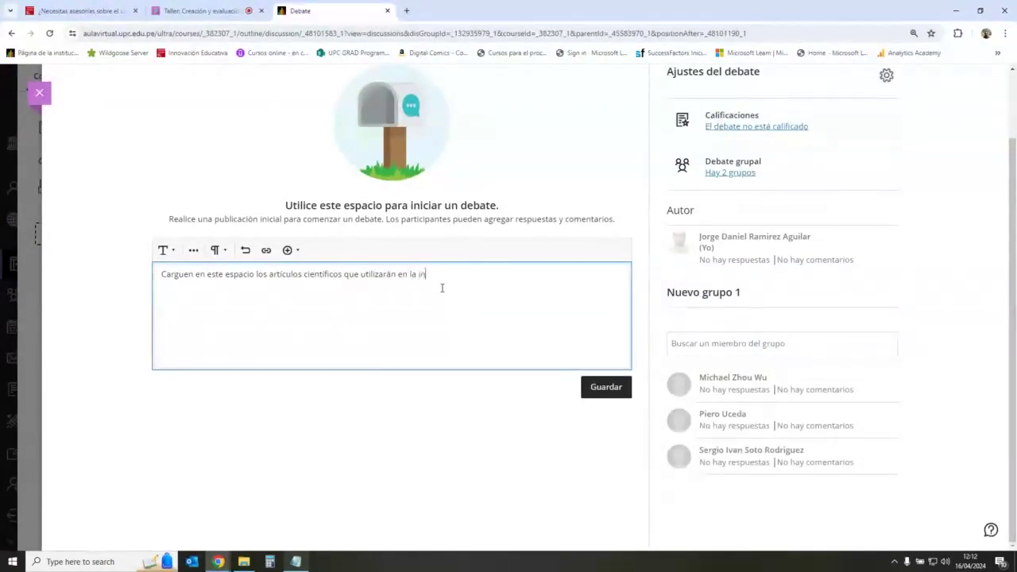
type("vestigación")
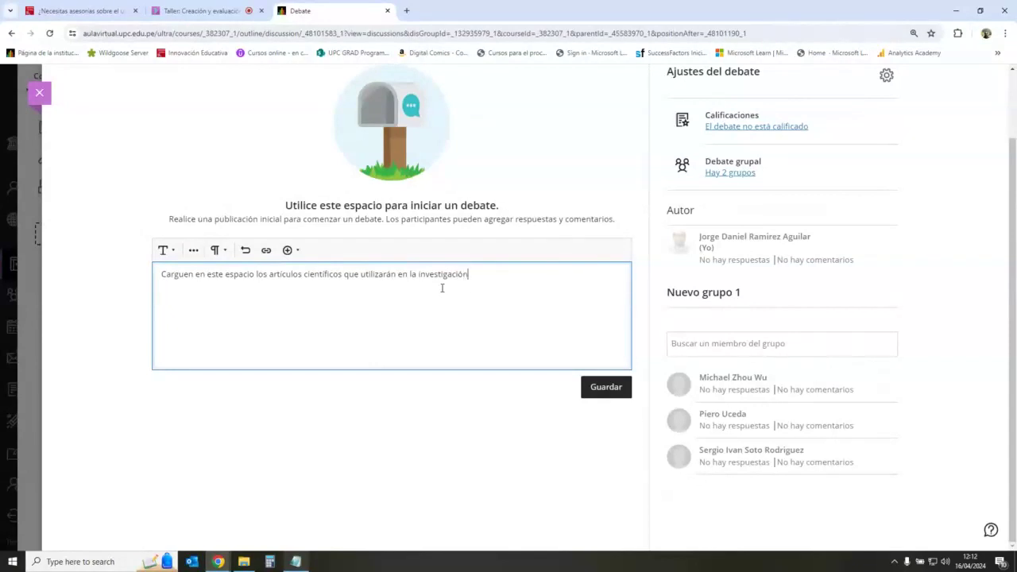
left_click(587, 387)
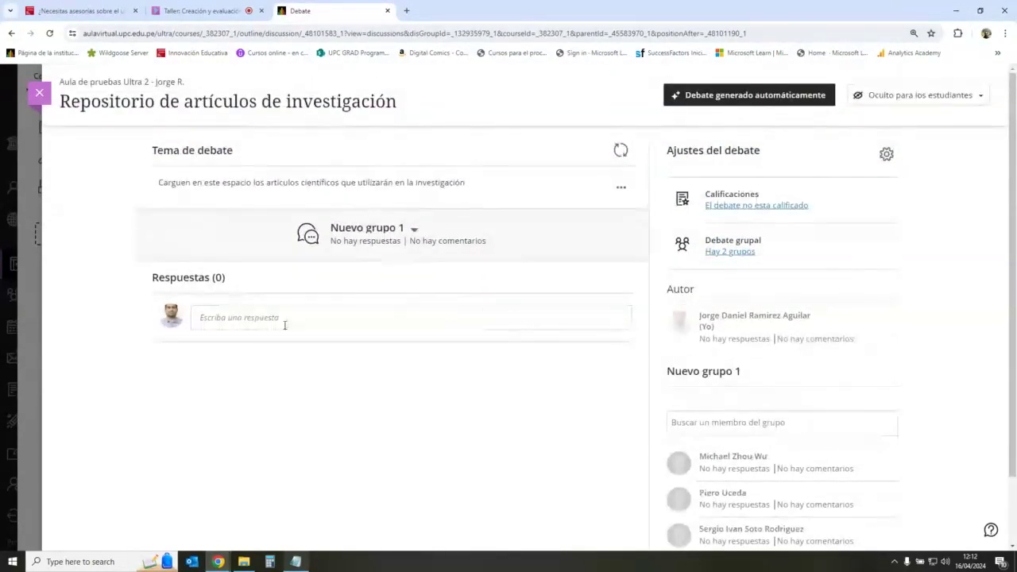
- Review the document attachment option for a reply in the discussion, and cancel the reply without posting
left_click(294, 319)
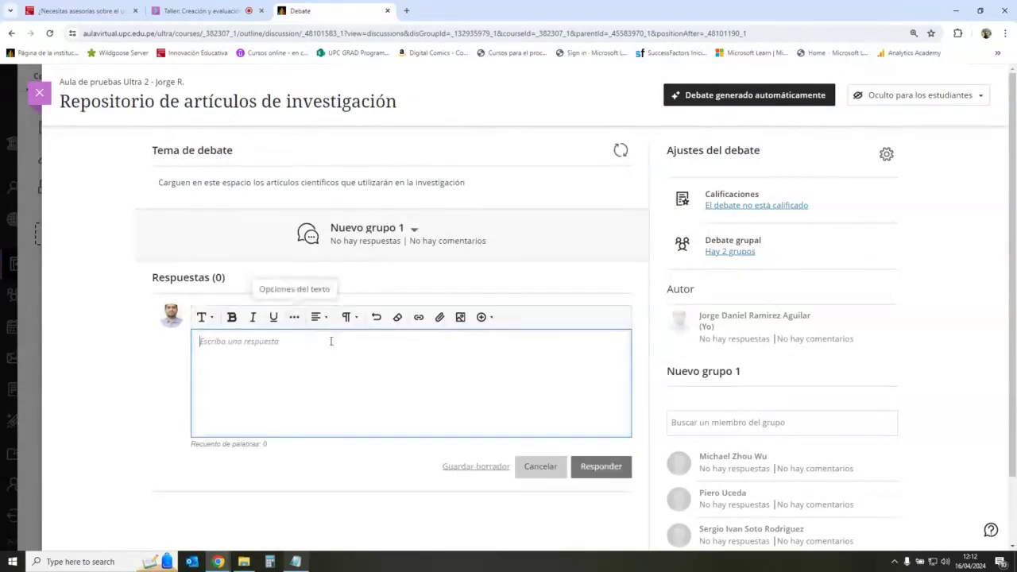
left_click(441, 318)
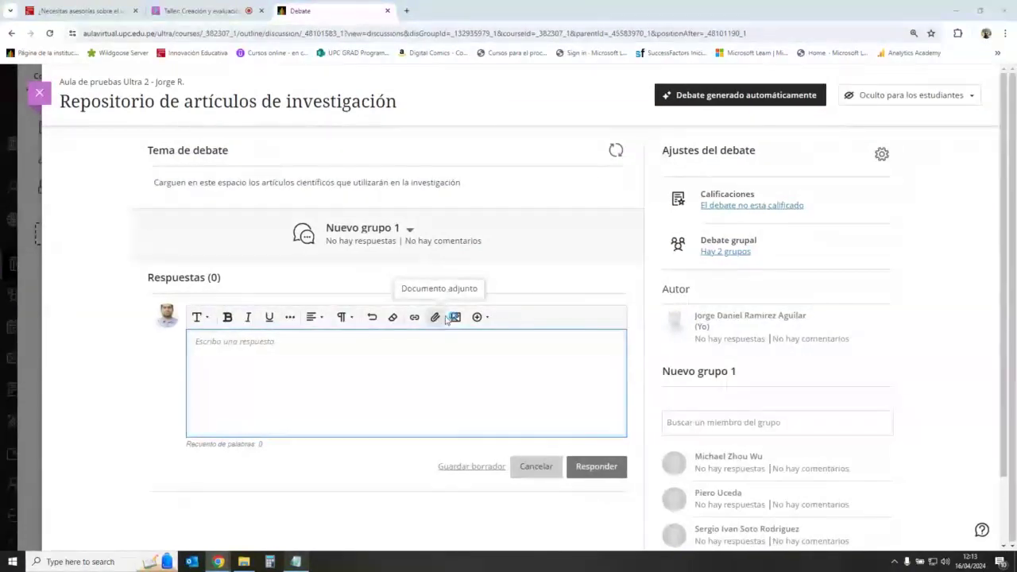
double_click(648, 412)
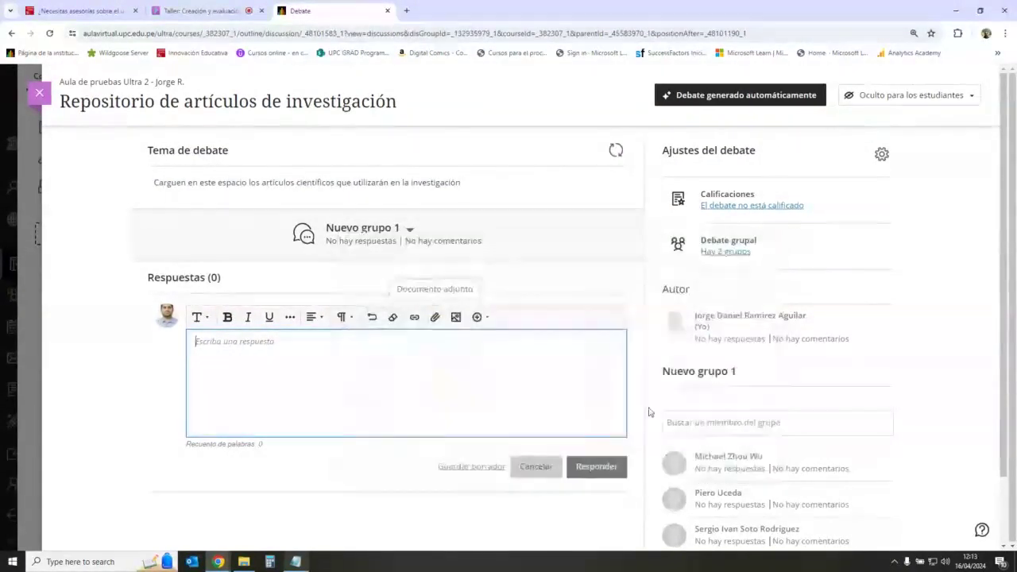
left_click(536, 467)
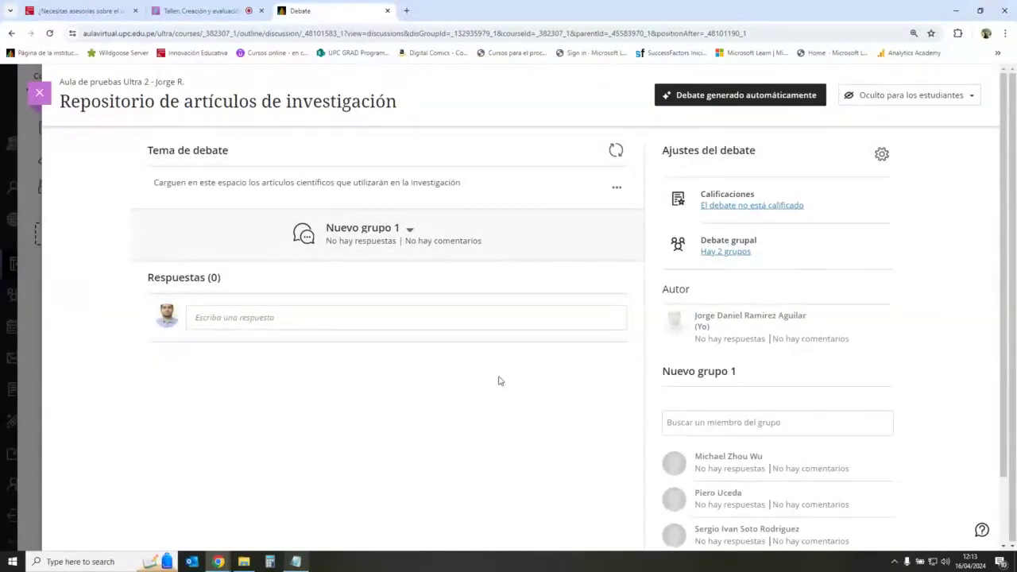
- View the discussion for Nuevo grupo 2, switch back to Nuevo grupo 1, and close the discussion
scroll(499, 380, "down", 1)
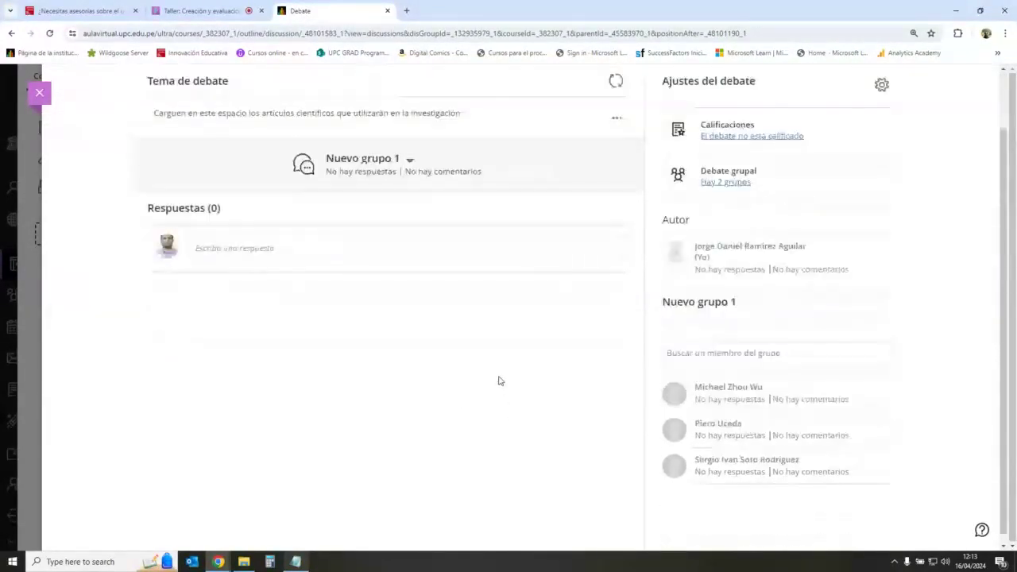
left_click(394, 211)
left_click(381, 243)
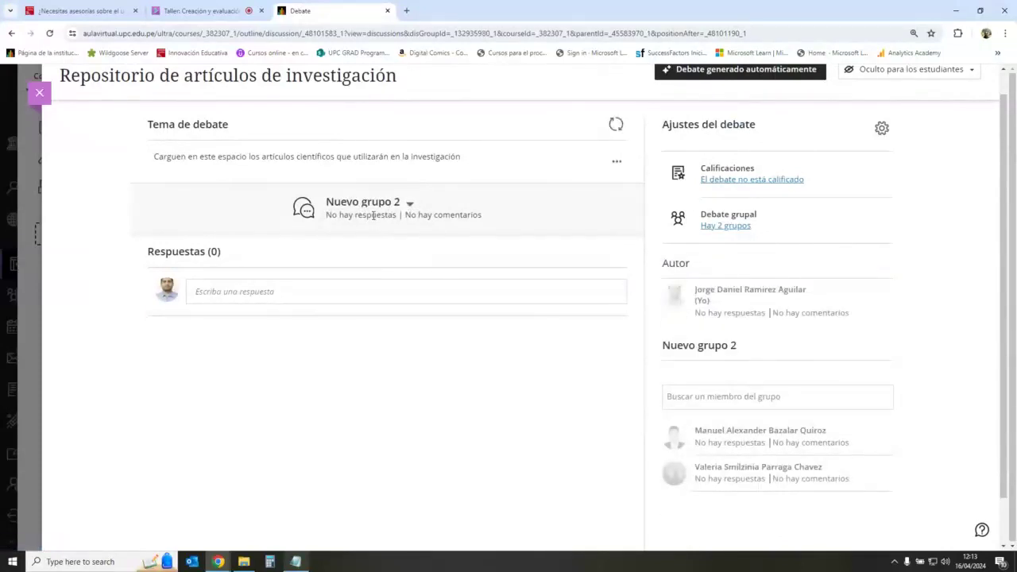
left_click(373, 211)
left_click(373, 223)
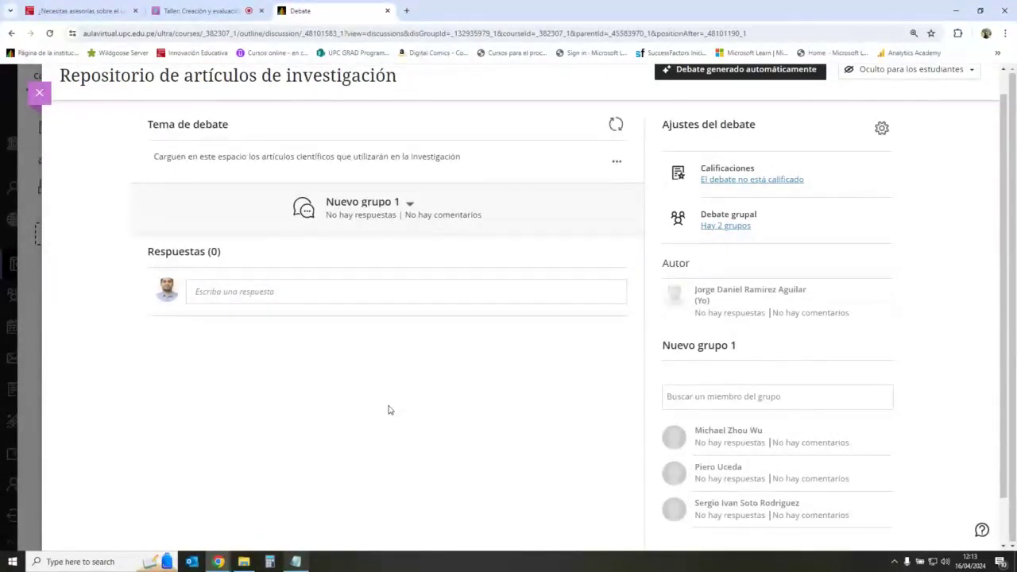
key("Escape")
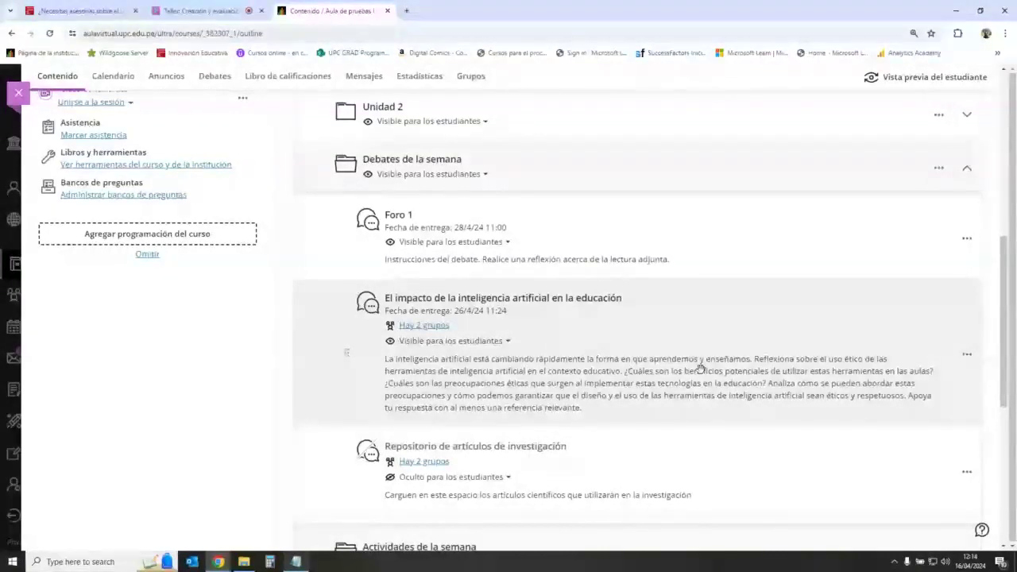
- Review the discussions listed in the Debates de la semana folder and collapse the folder
scroll(642, 227, "up", 2)
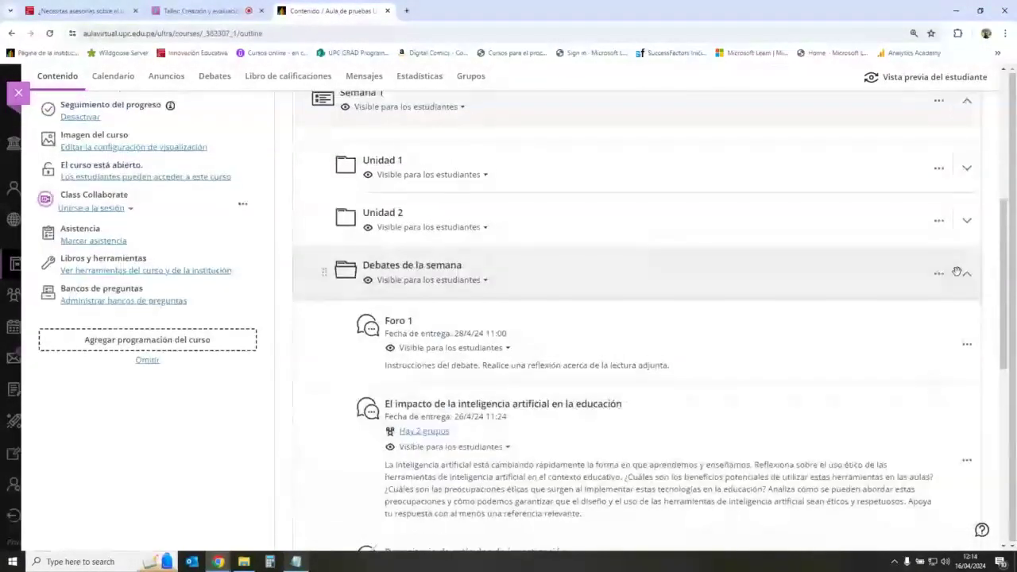
left_click(962, 272)
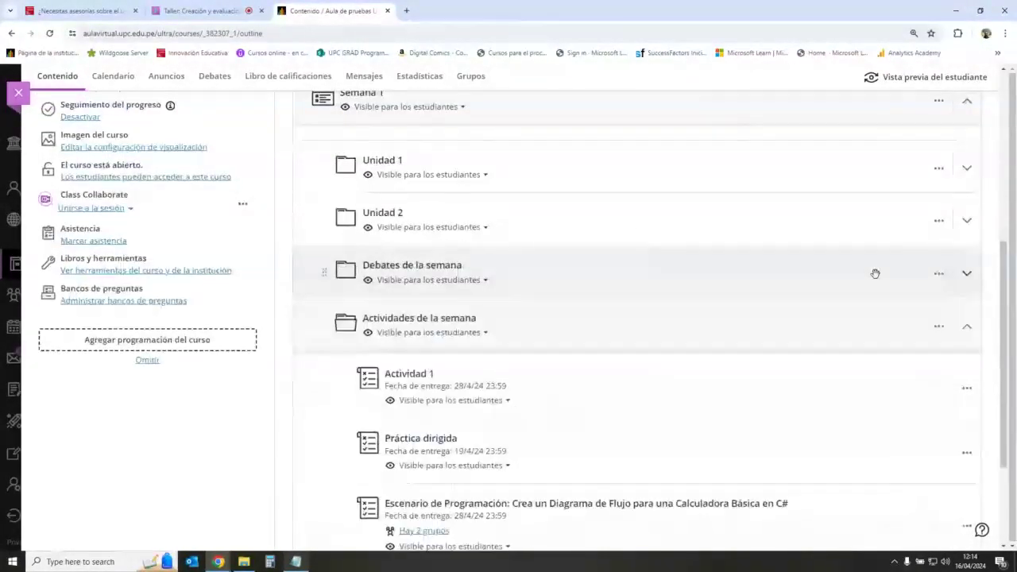
left_click(966, 284)
scroll(694, 350, "down", 1)
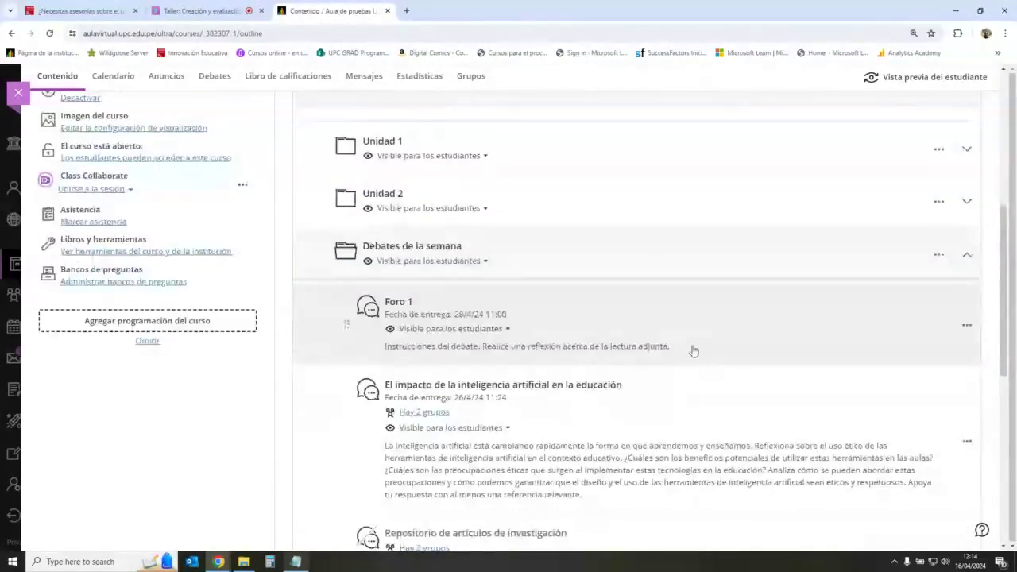
scroll(694, 350, "down", 2)
scroll(704, 341, "up", 1)
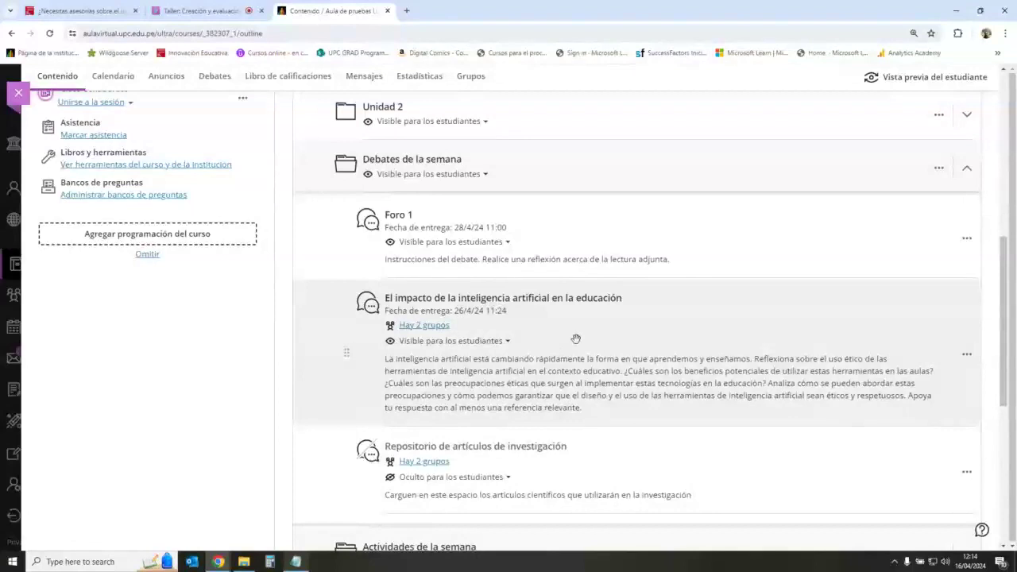
left_click(967, 168)
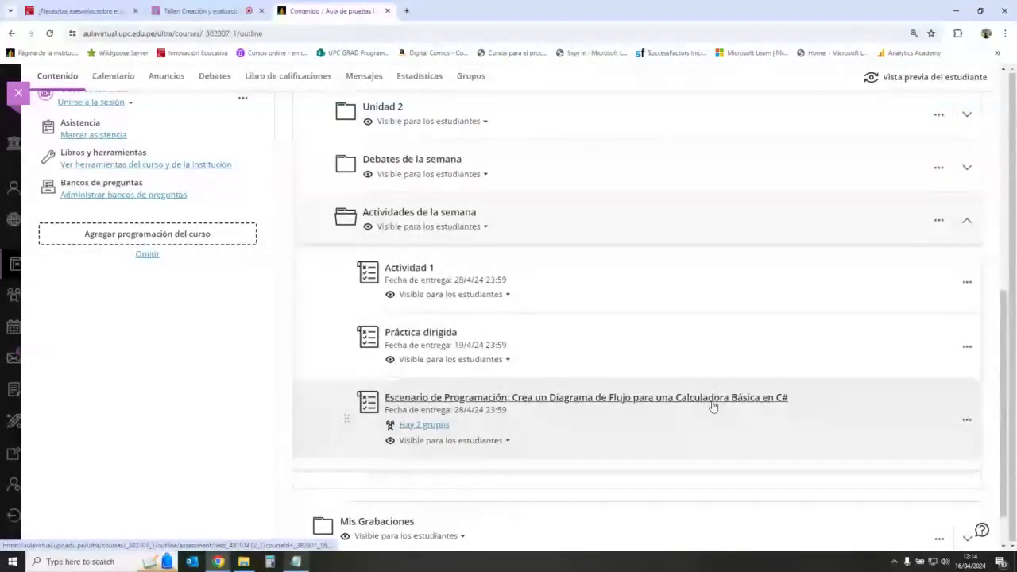
- Open the settings of the C# calculator flowchart activity and bring up its grading rubric options
left_click(713, 402)
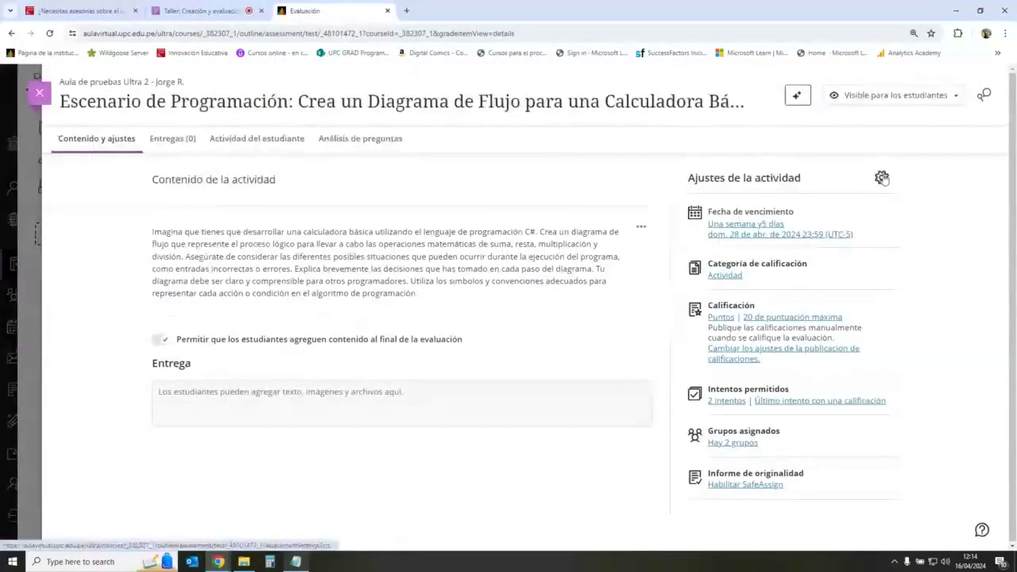
left_click(882, 178)
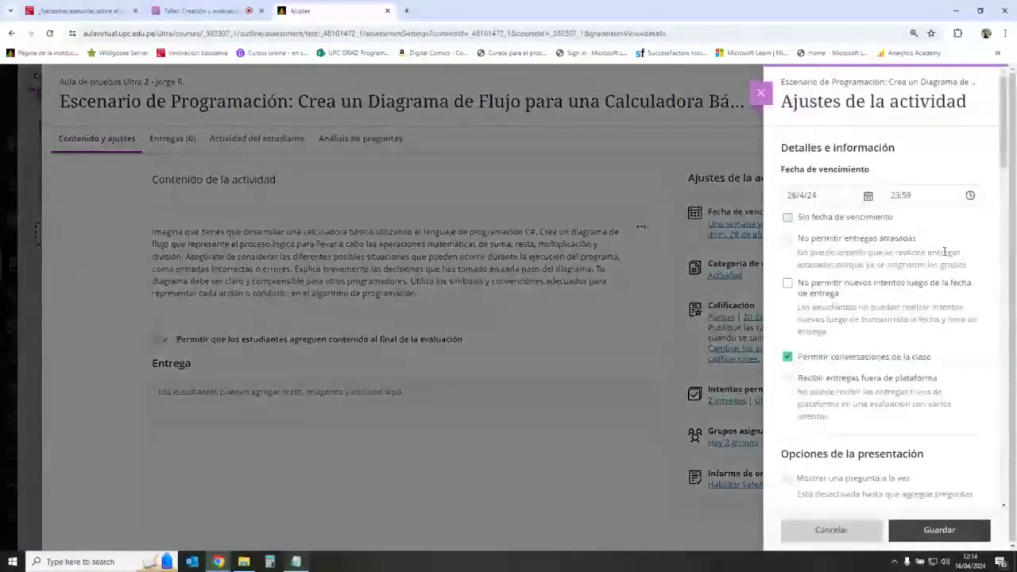
scroll(949, 271, "down", 5)
scroll(1006, 206, "down", 8)
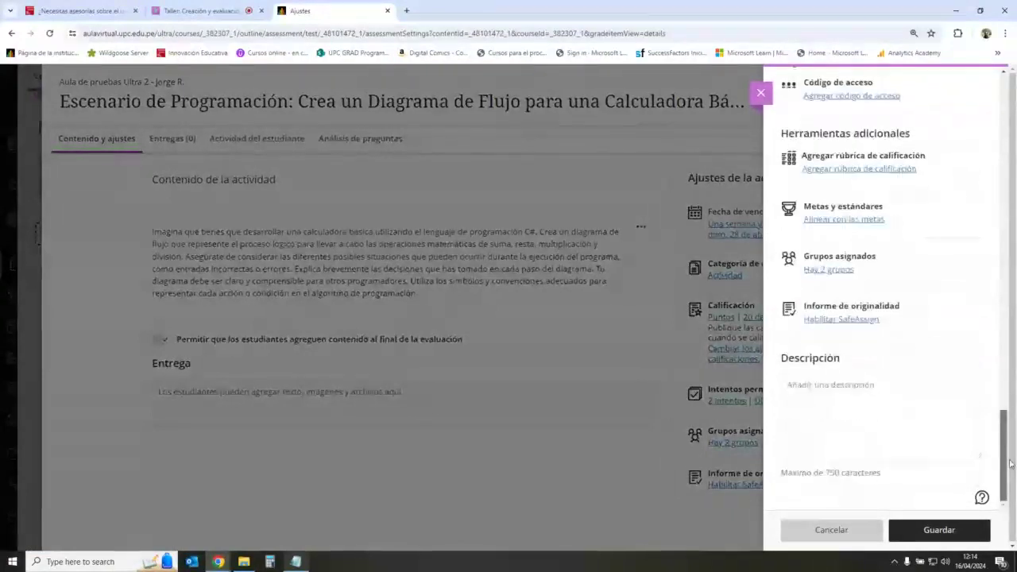
scroll(930, 347, "up", 2)
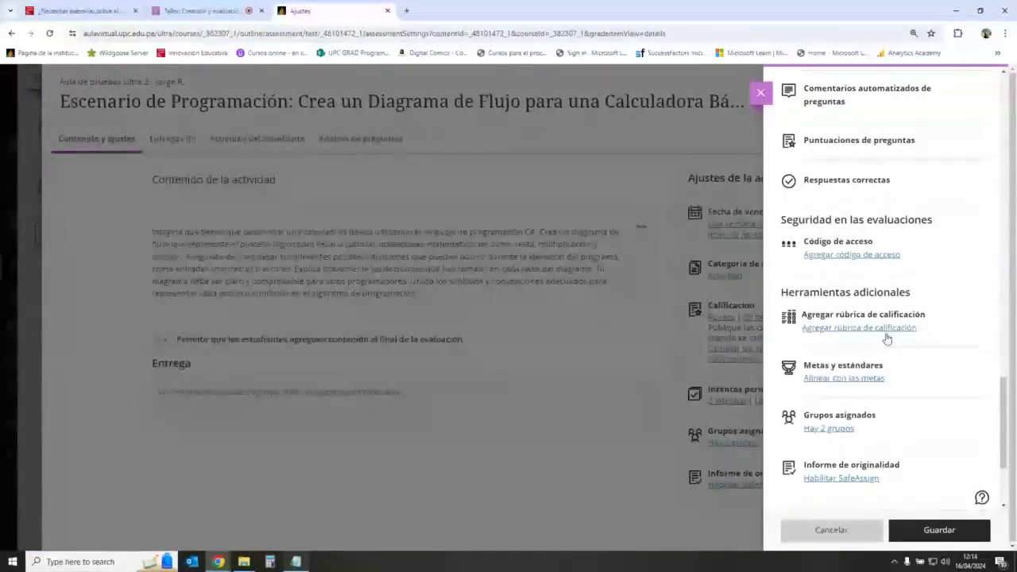
left_click(883, 335)
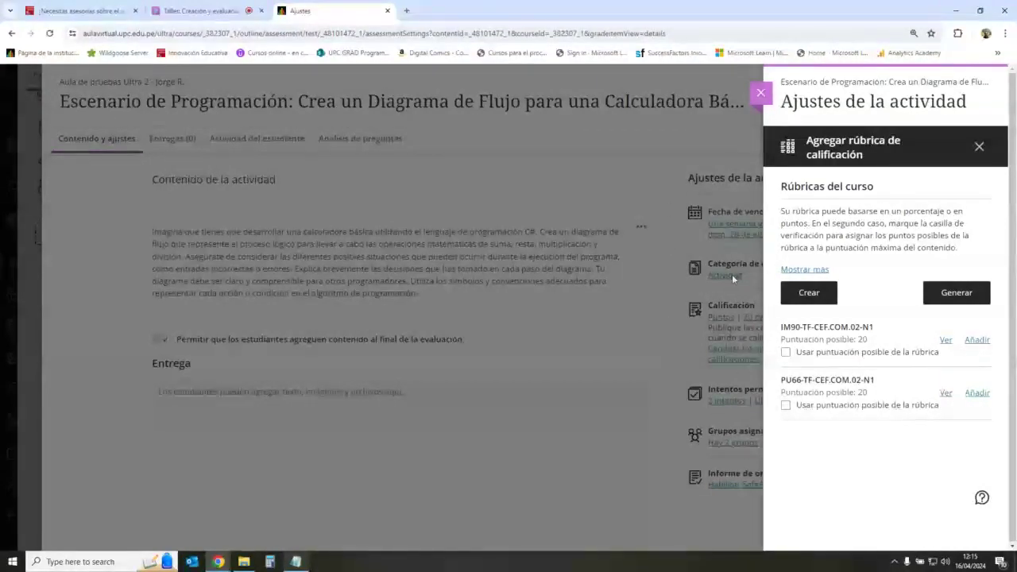
- Start a new grading rubric titled "Rúbrica trabajo grupal 1" and set its rubric type to Puntos
left_click(809, 294)
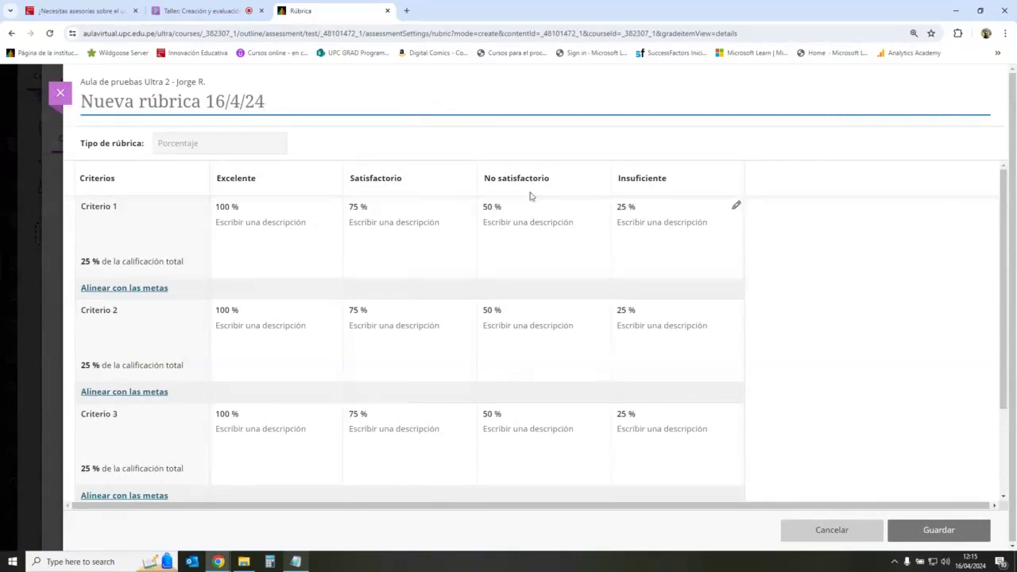
left_click(209, 101)
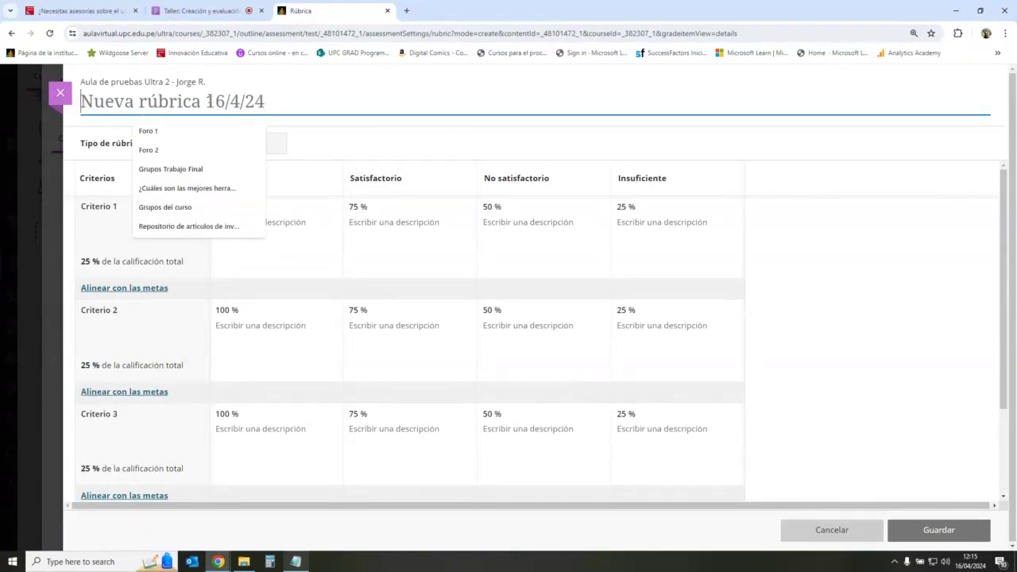
type("R")
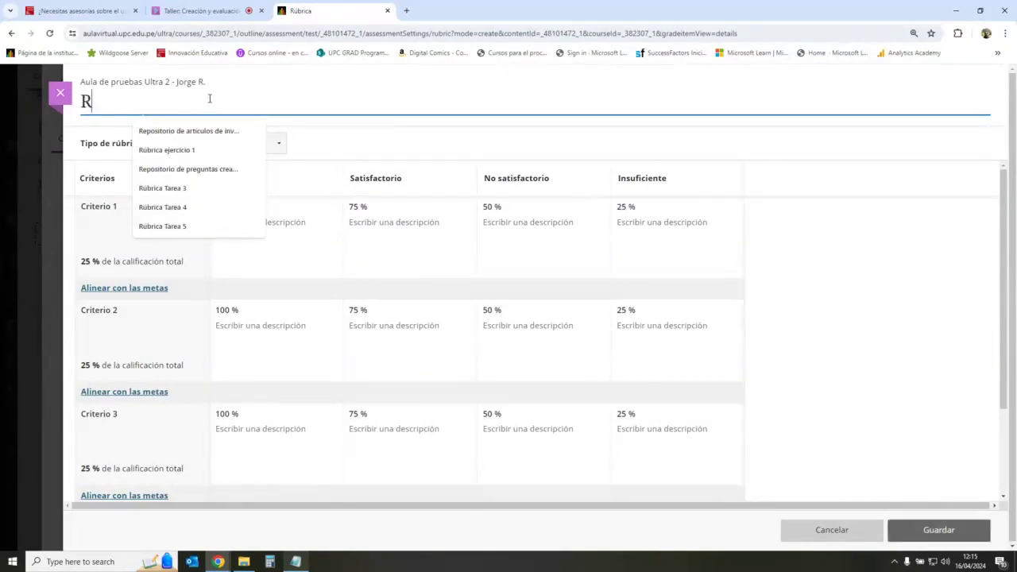
type("úbrica")
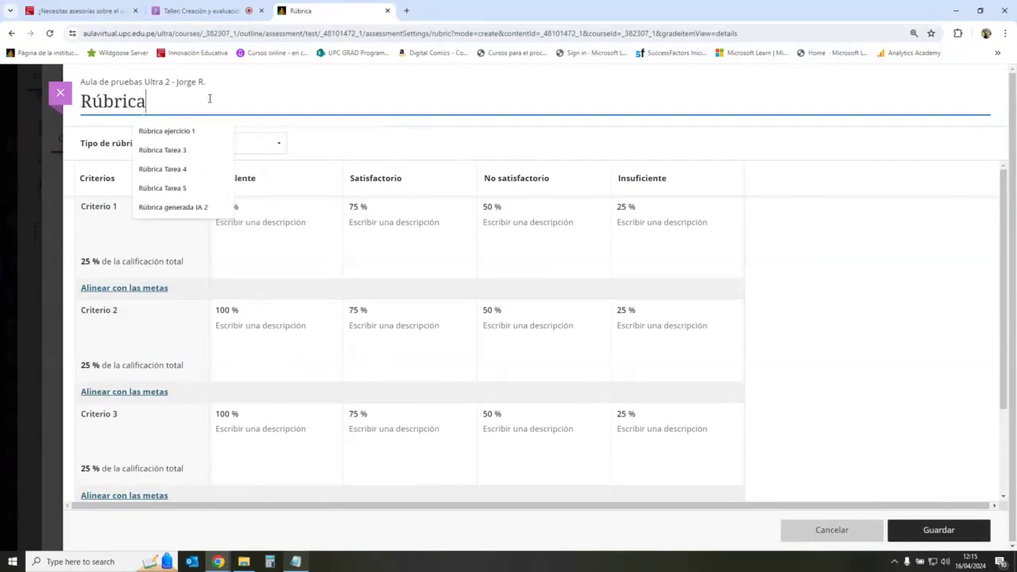
type(" trabajo")
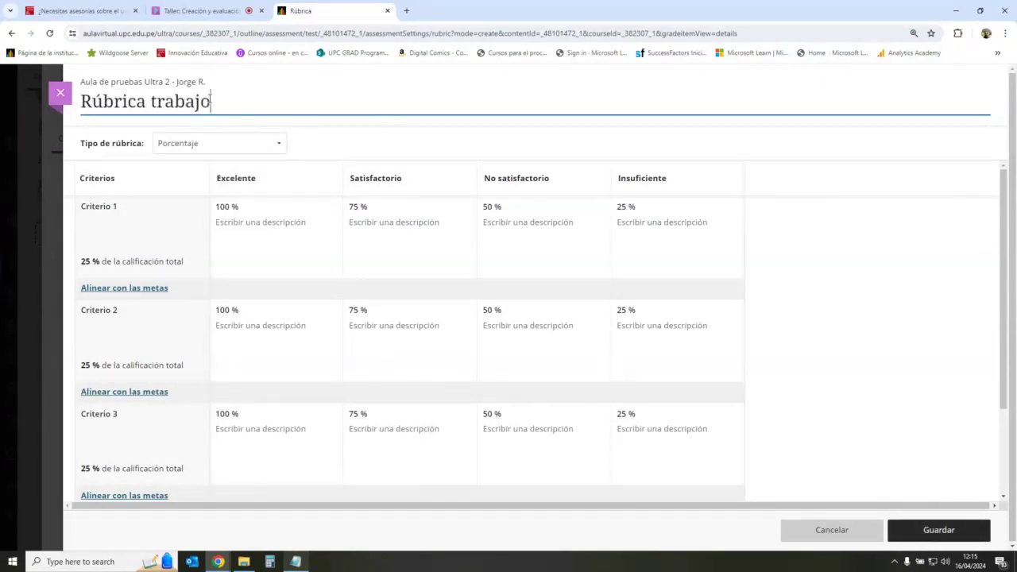
type(" grupal 1")
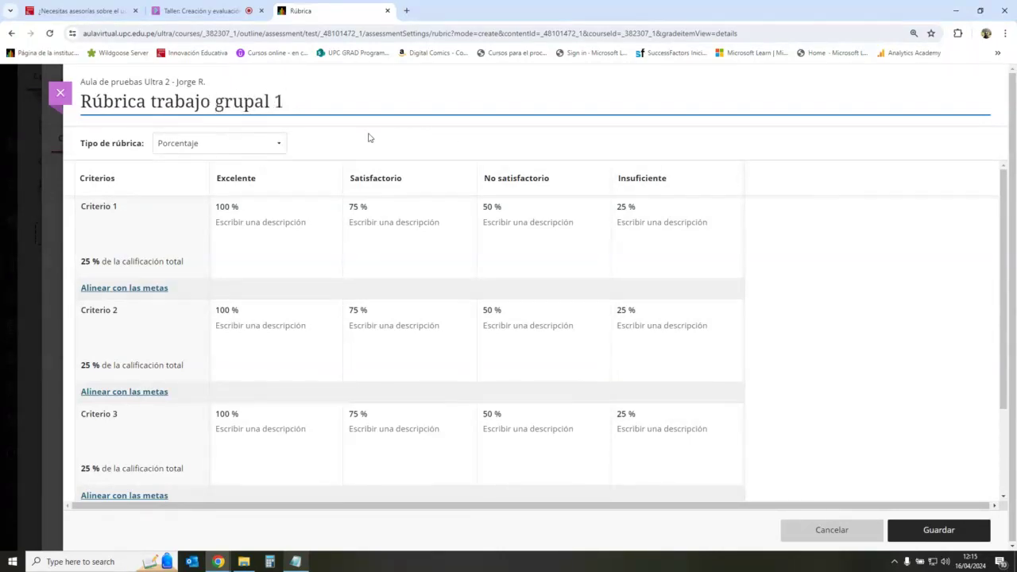
left_click(247, 147)
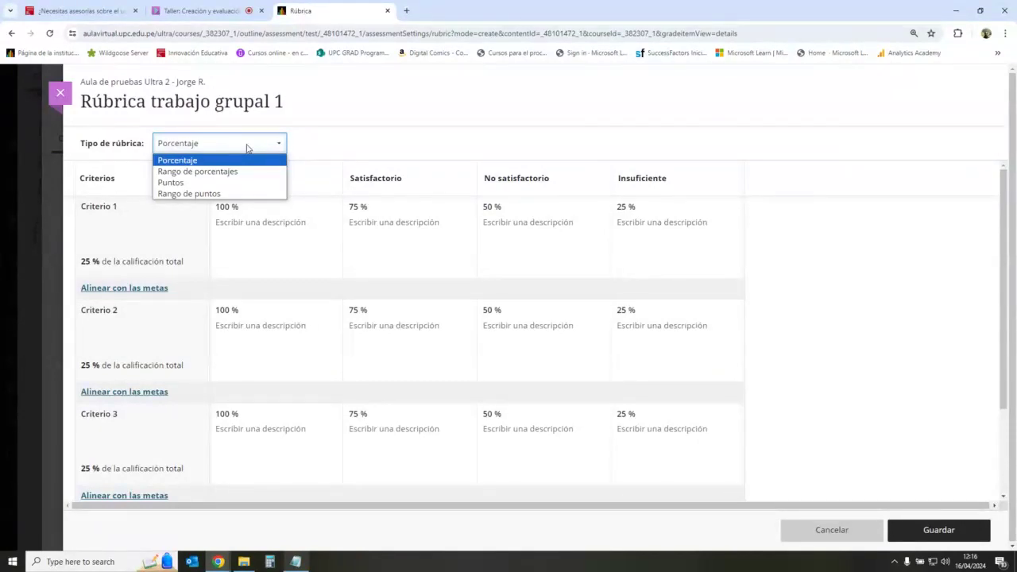
left_click(238, 182)
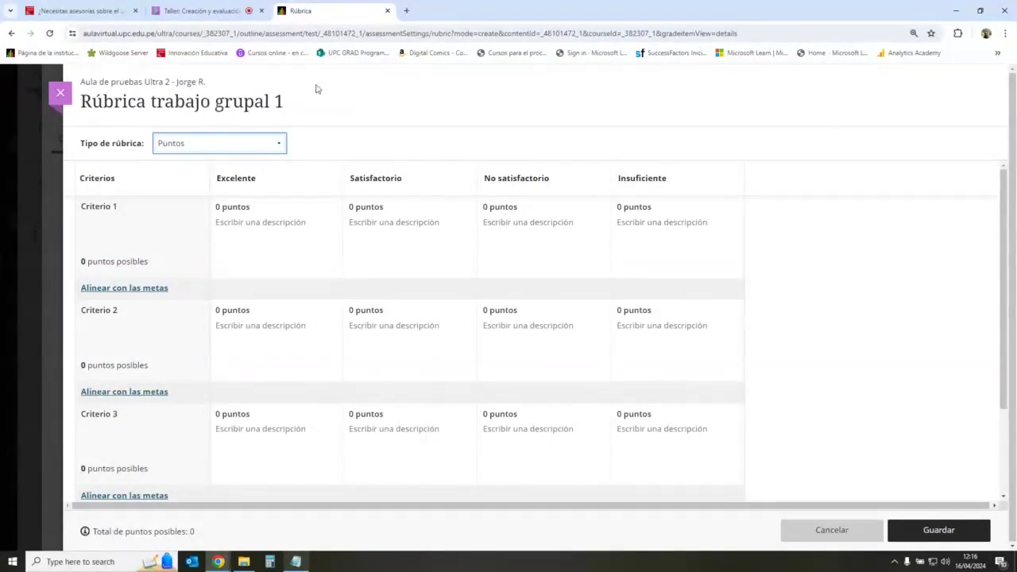
- Set the rubric type to Rango de puntos and open the Word document "Rúbrica actualizada TF_WORD 202202" at its rubric table
left_click(268, 143)
left_click(190, 193)
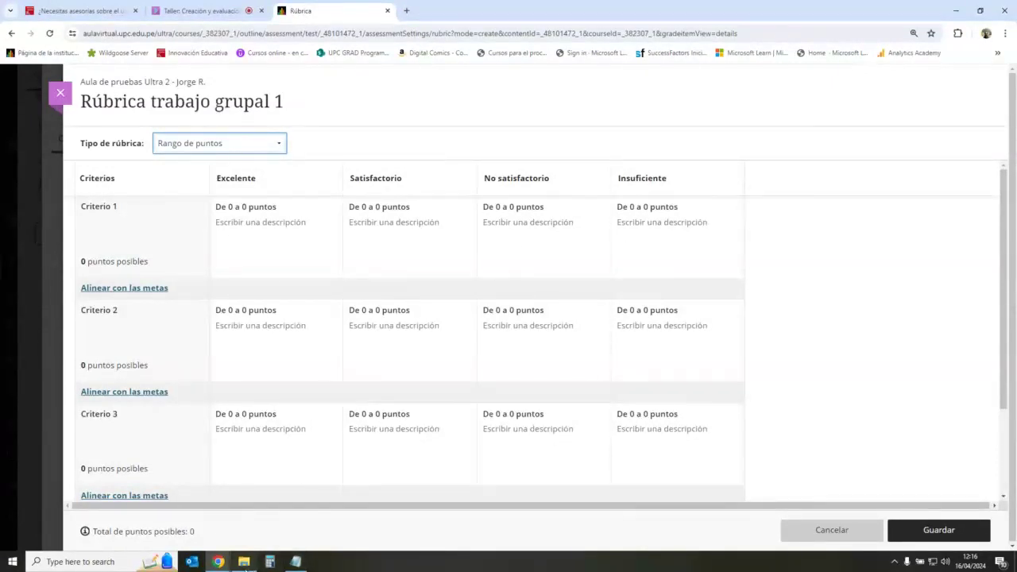
left_click(244, 561)
double_click(368, 142)
double_click(363, 139)
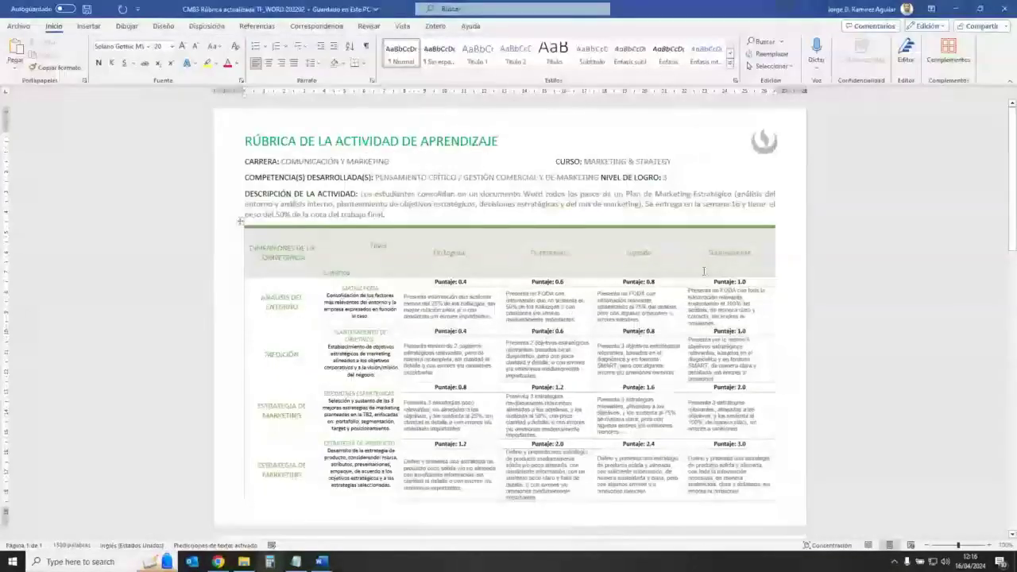
left_click_drag(1013, 178, 1013, 205)
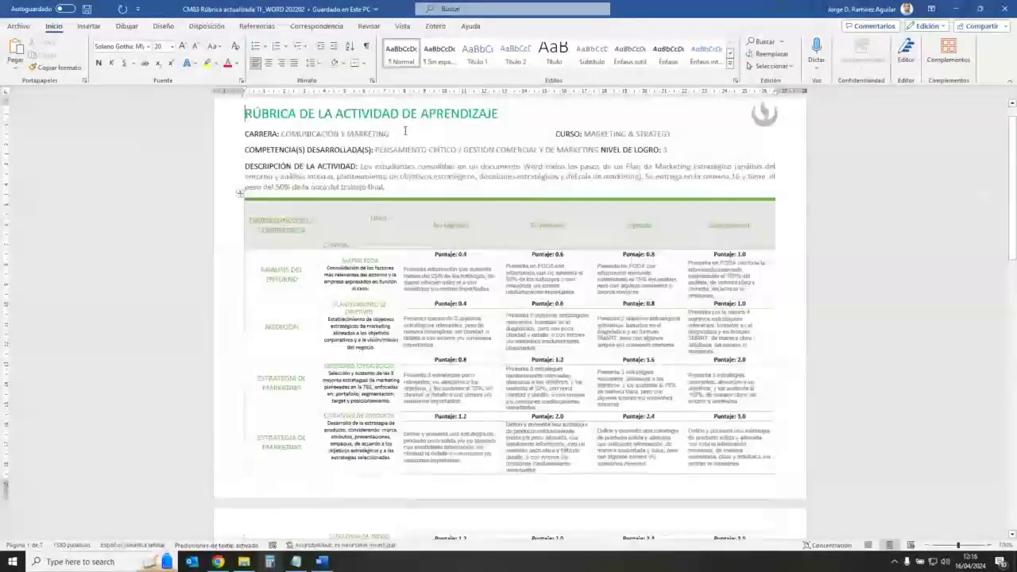
- Enlarge the Word document's view to 125% and bring the rubric's level headings and scores into view
left_click(403, 30)
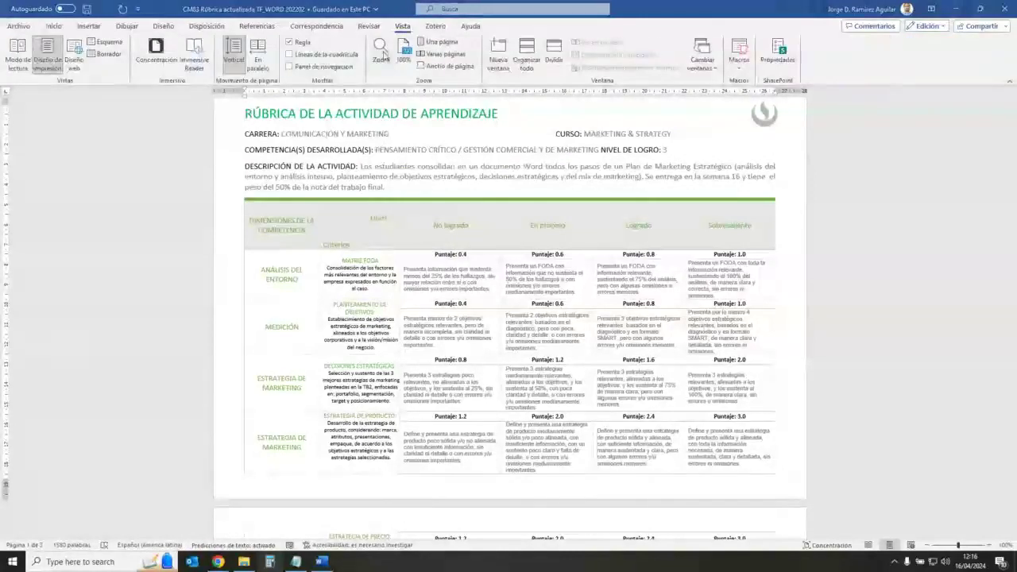
left_click(381, 54)
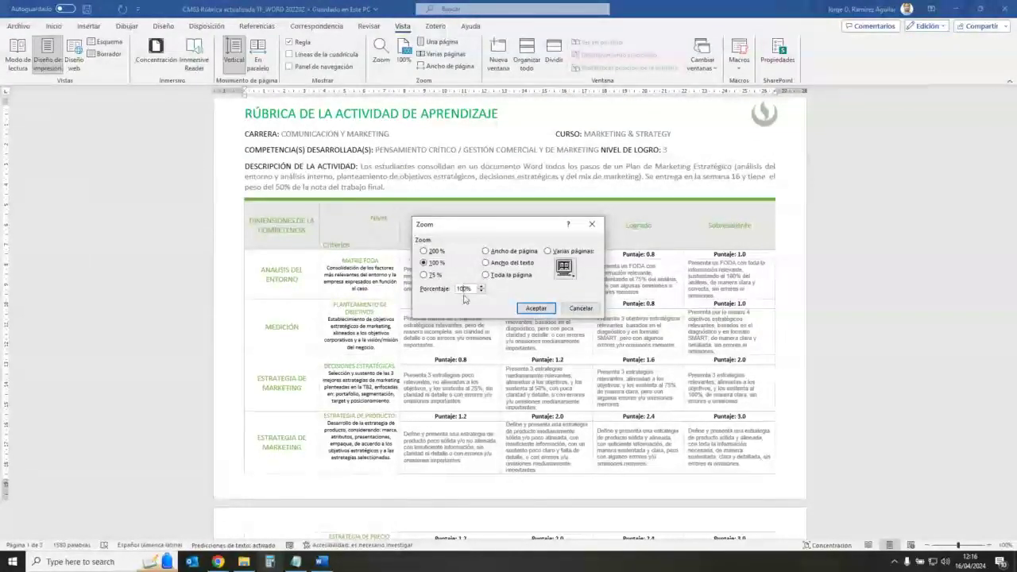
type("25")
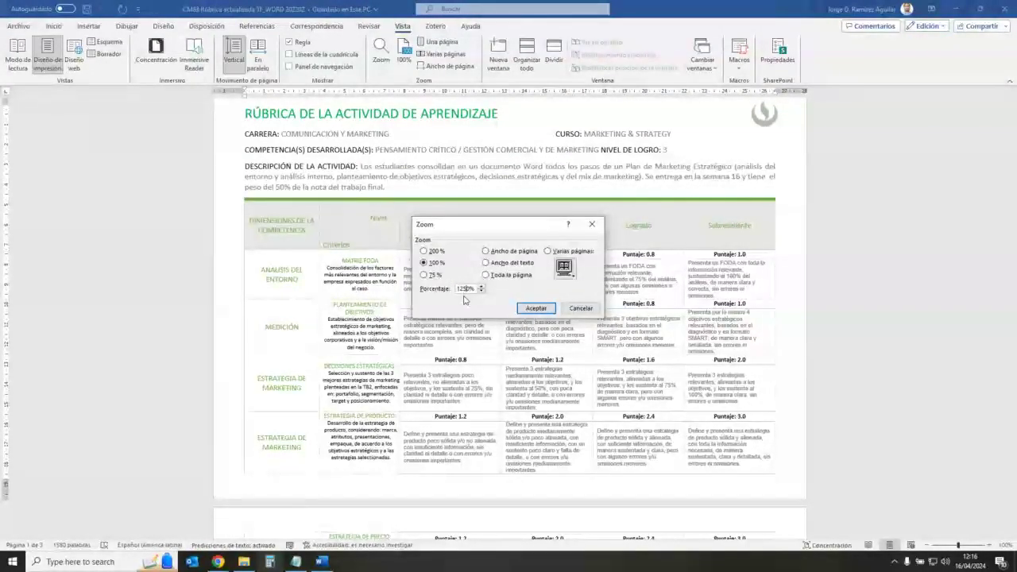
left_click(535, 309)
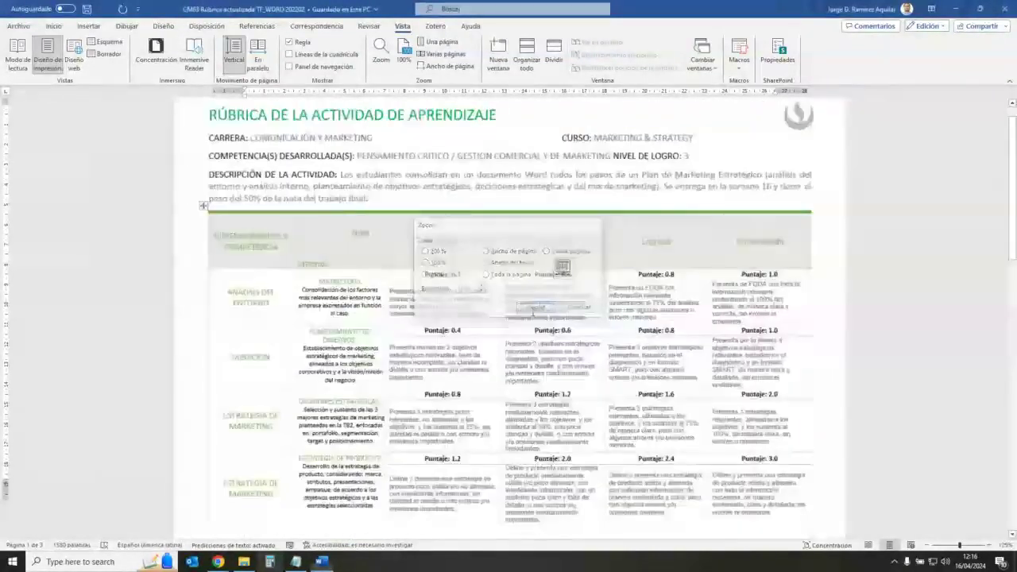
scroll(271, 288, "down", 3)
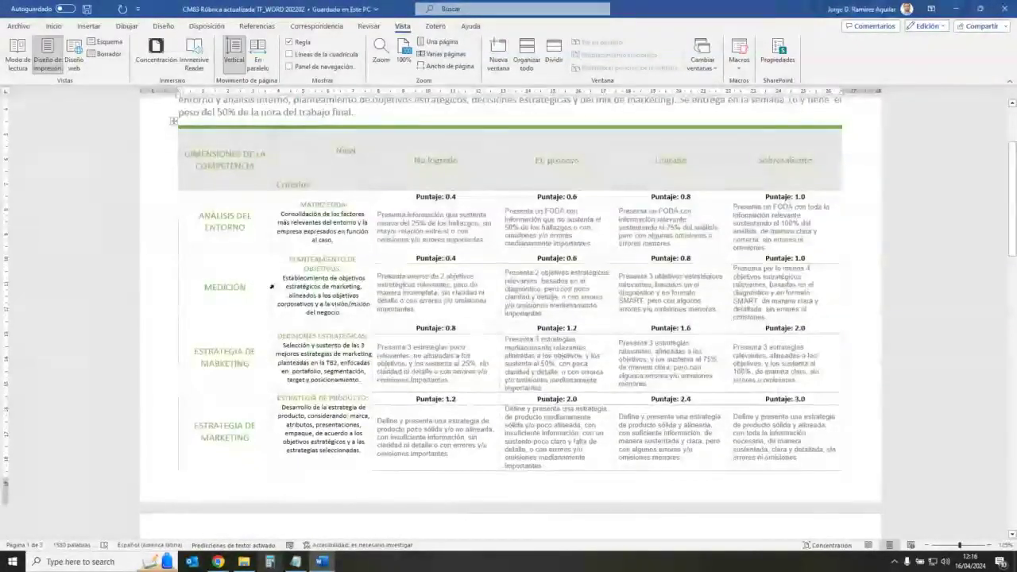
- Select the "No logrado" level heading in the Word rubric table and return to the new rubric in the browser
mouse_move(218, 561)
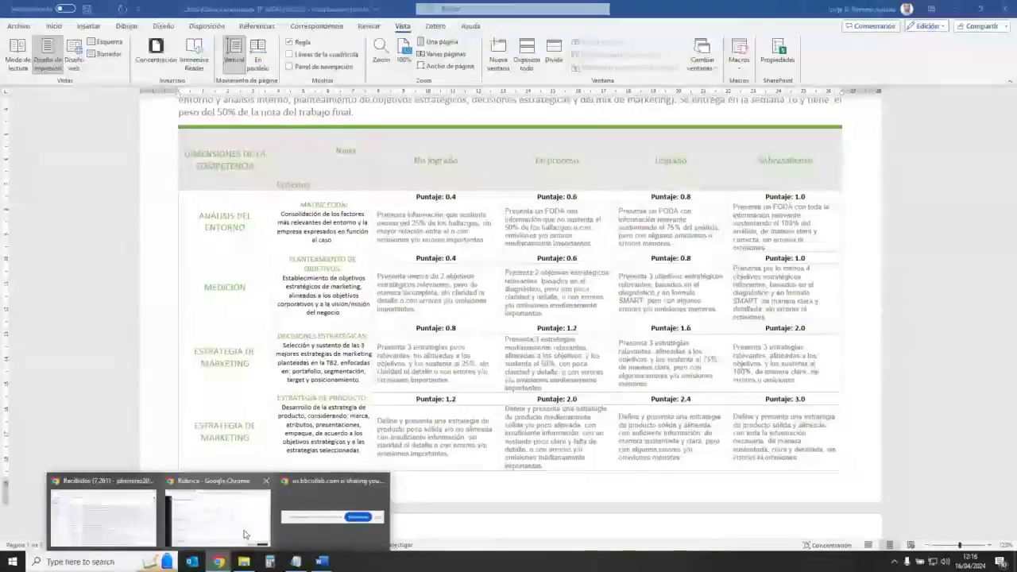
left_click(218, 517)
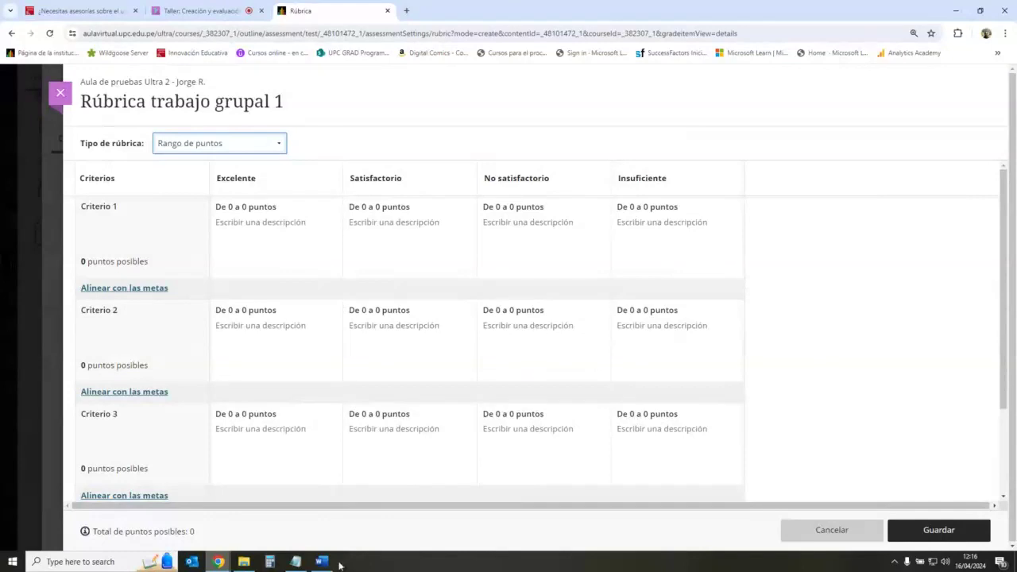
mouse_move(321, 562)
left_click(318, 516)
left_click_drag(414, 159, 459, 160)
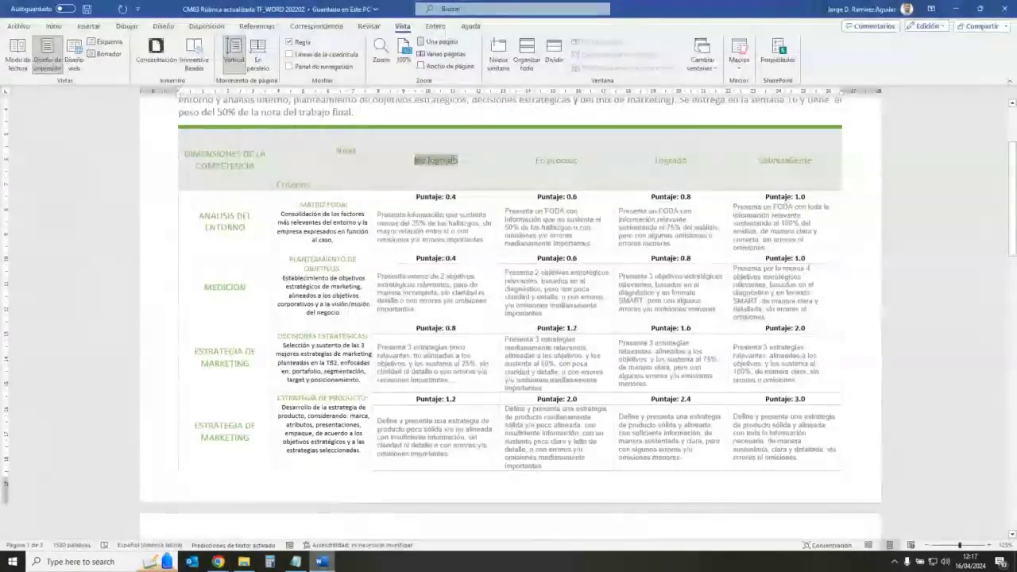
key("alt+Tab")
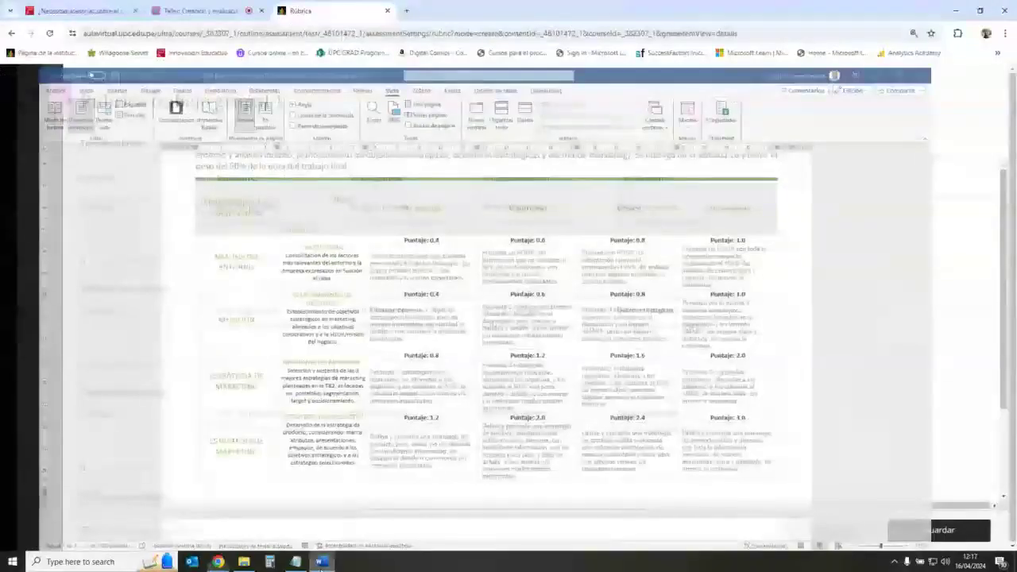
left_click(315, 178)
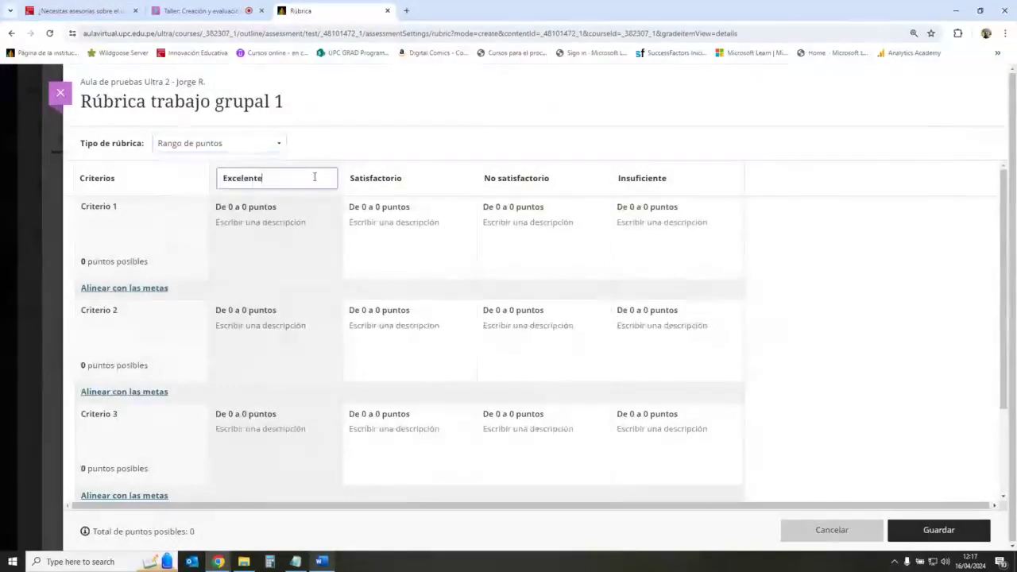
double_click(275, 177)
left_click(321, 562)
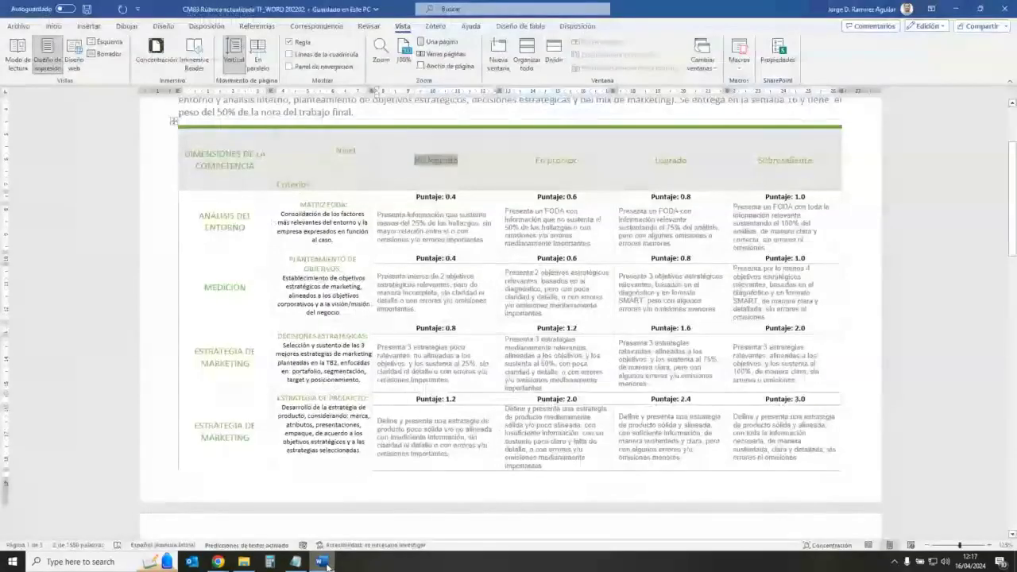
left_click(321, 561)
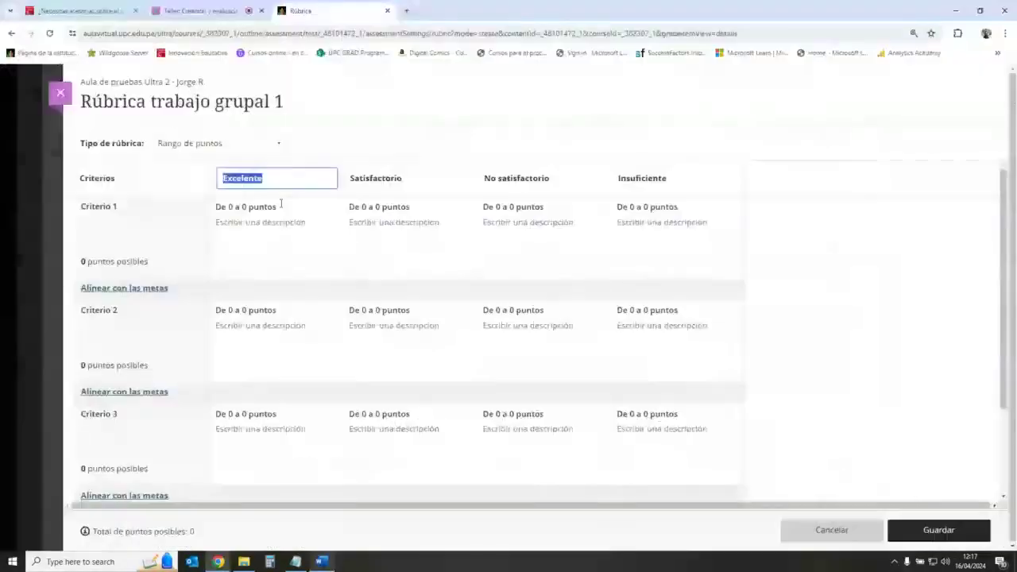
left_click(864, 243)
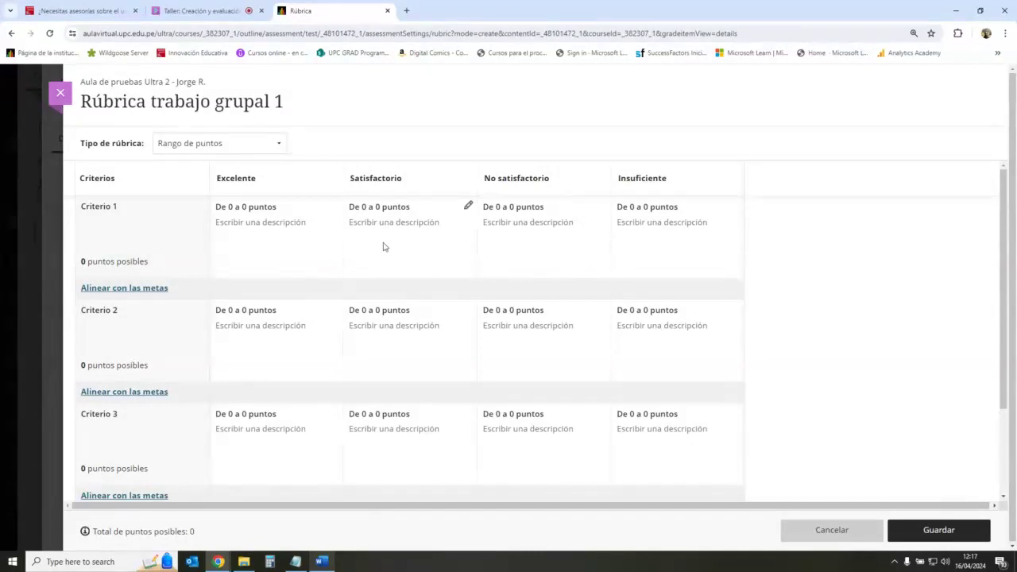
- Rename the rubric's Excelente column as "No logrado" and save the rubric to the course
left_click(315, 180)
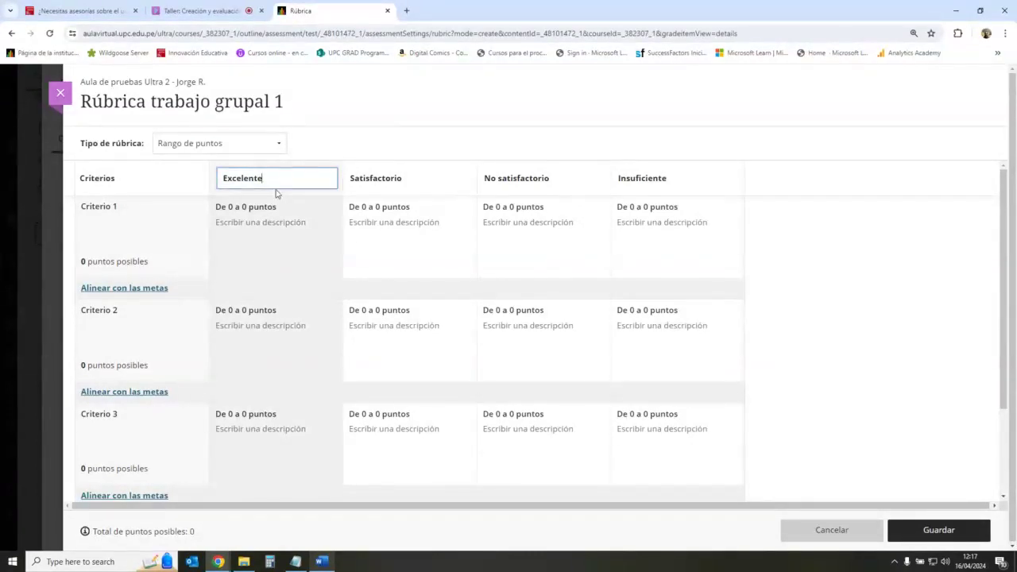
key("ctrl+a")
type("No logrado")
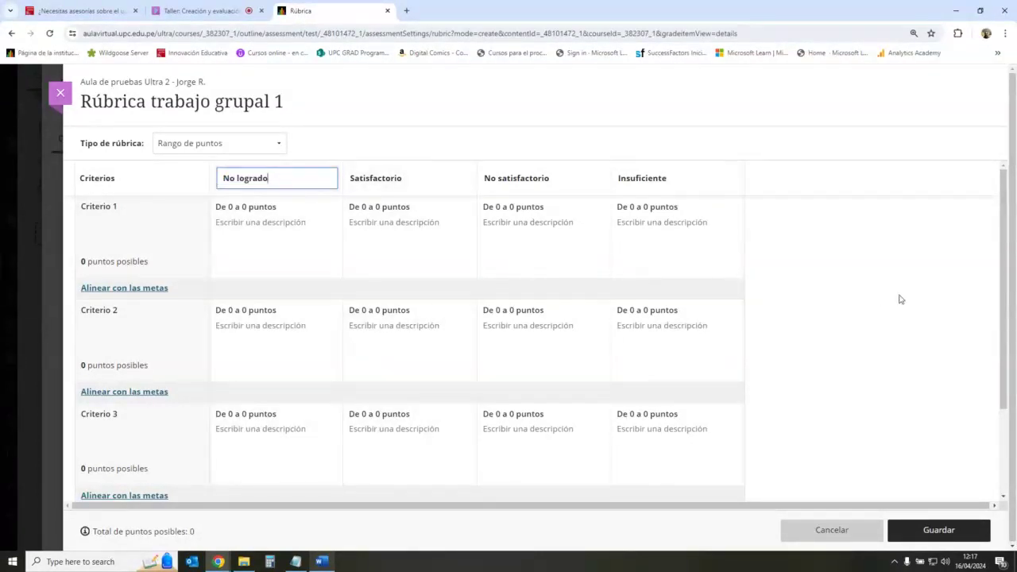
left_click(899, 299)
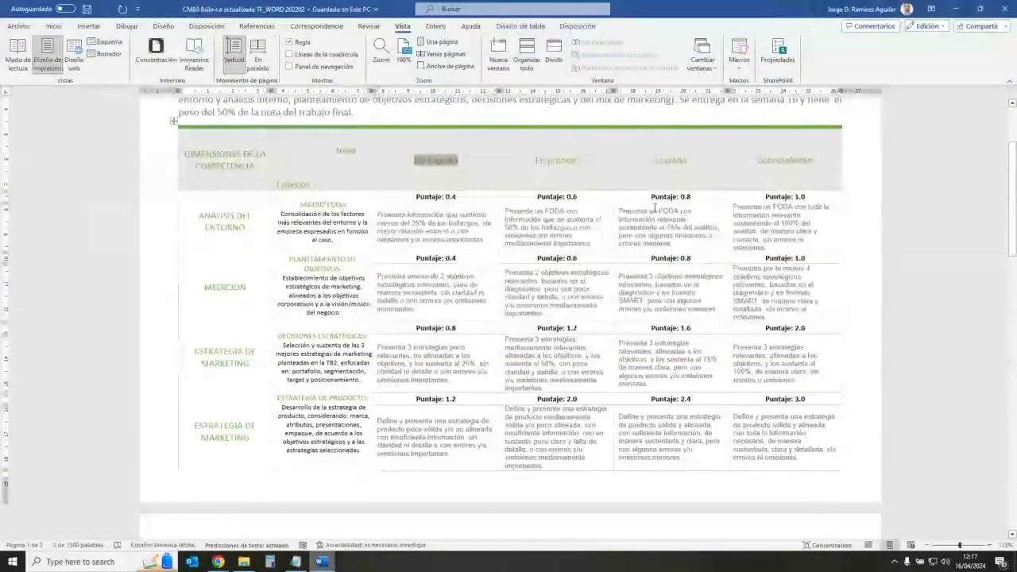
left_click(947, 14)
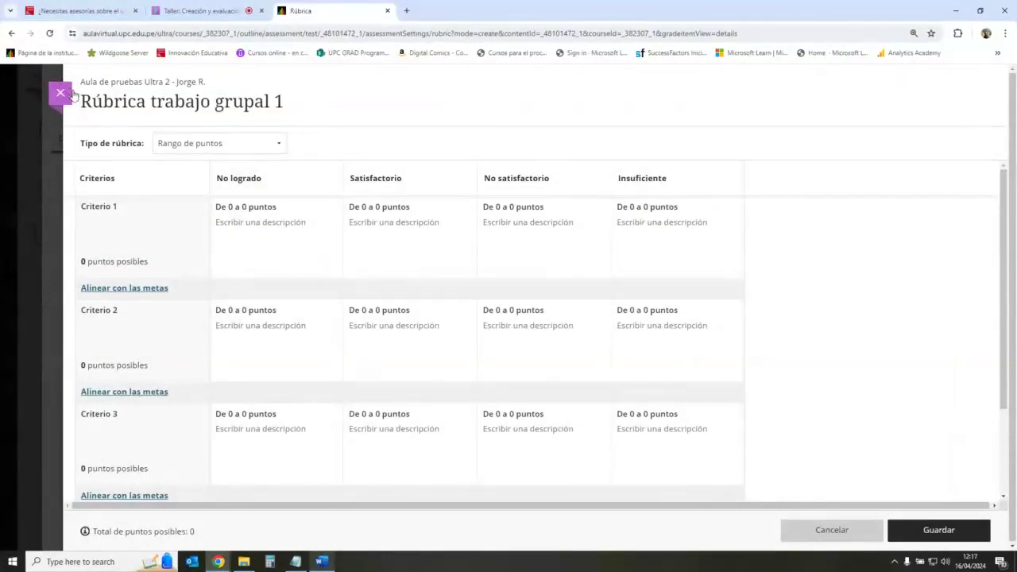
left_click(920, 530)
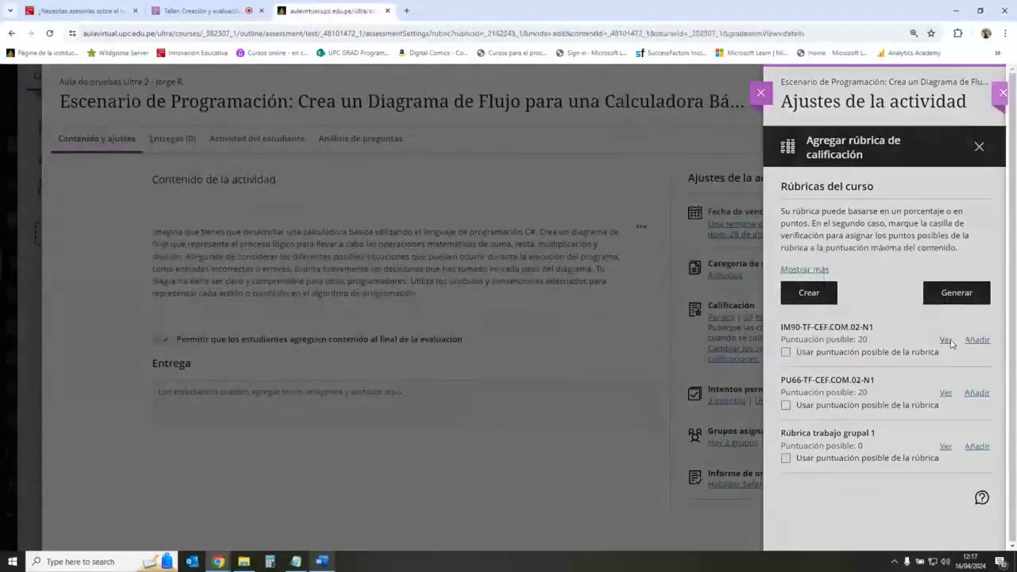
- View the existing course rubrics IM90-TF-CEF.COM.02-N1 and PU66-TF-CEF.COM.02-N1, closing each one after checking its levels and point ranges
left_click(946, 341)
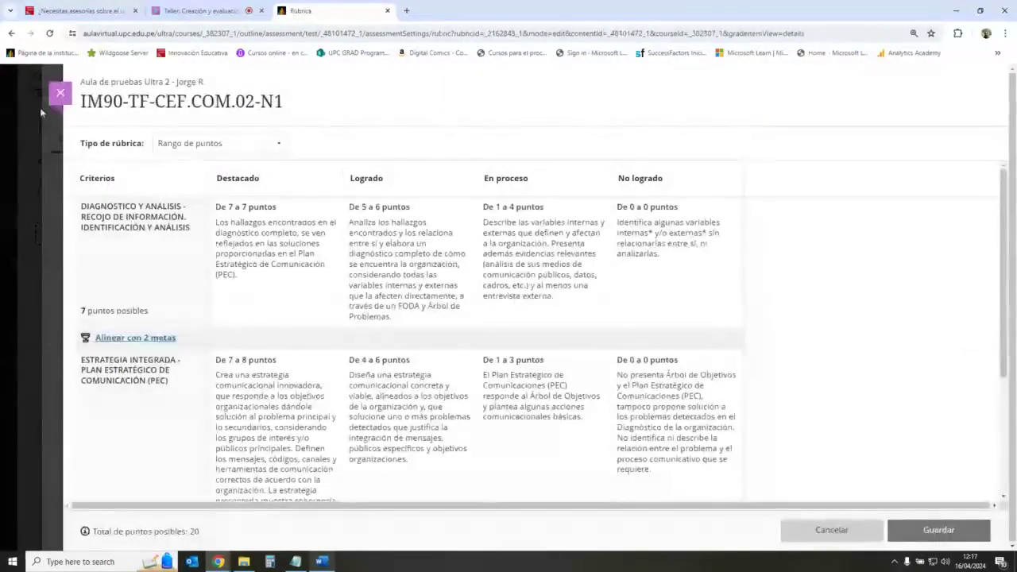
left_click(60, 94)
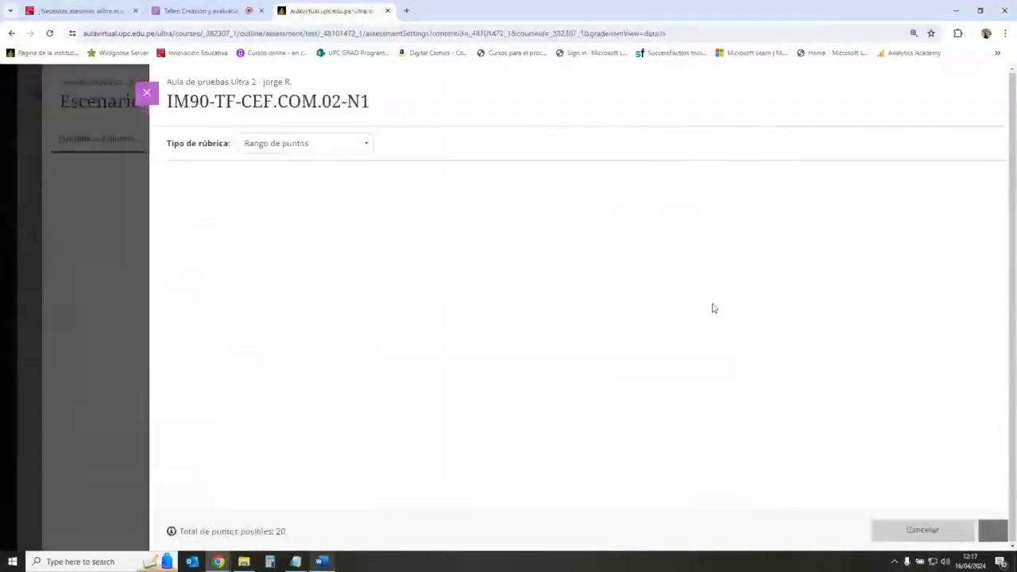
left_click(944, 394)
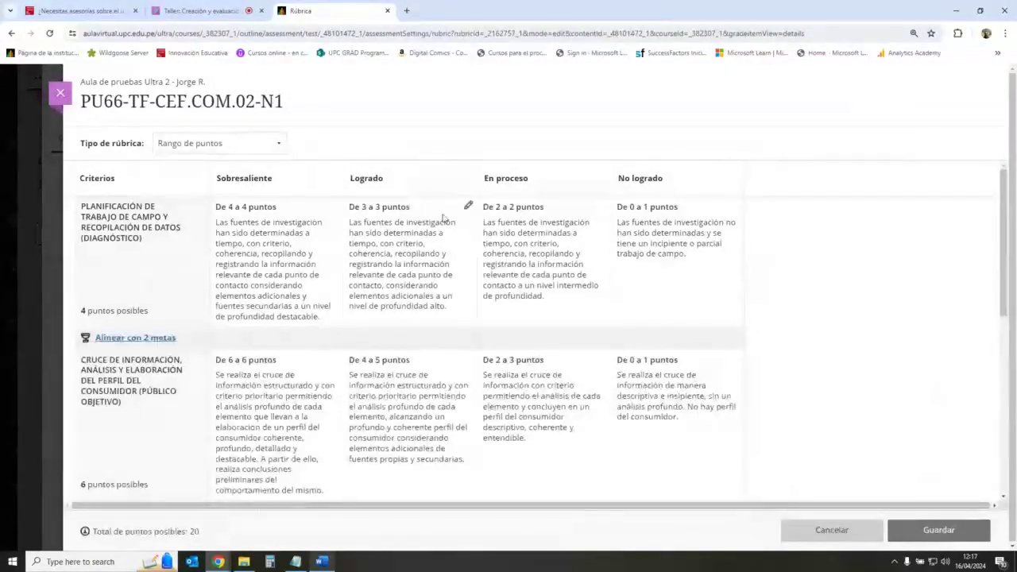
left_click(60, 95)
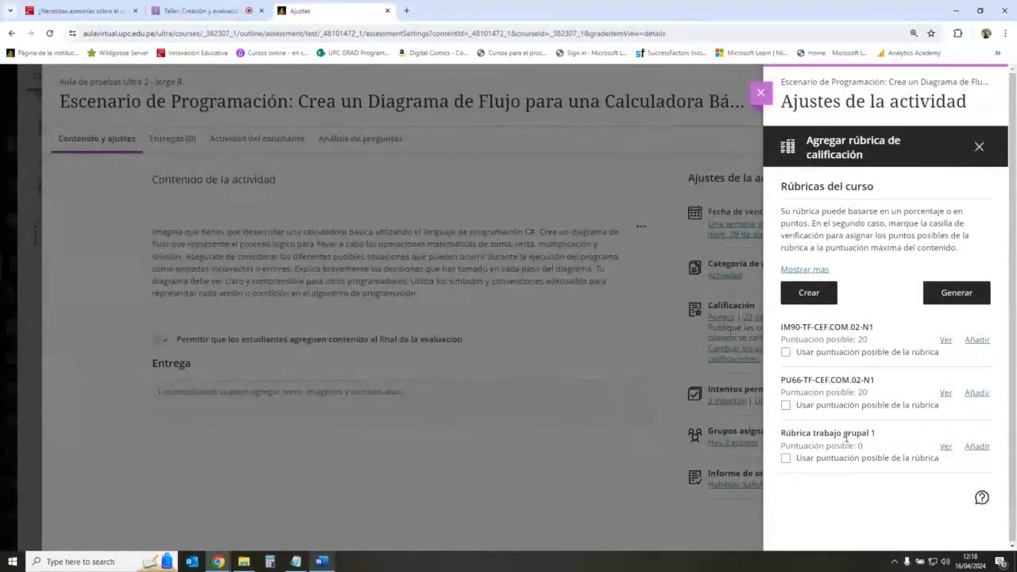
- Reopen "Rúbrica trabajo grupal 1" and rename its Satisfactorio column as "En proceso", copying the heading from the Word rubric table
left_click(946, 447)
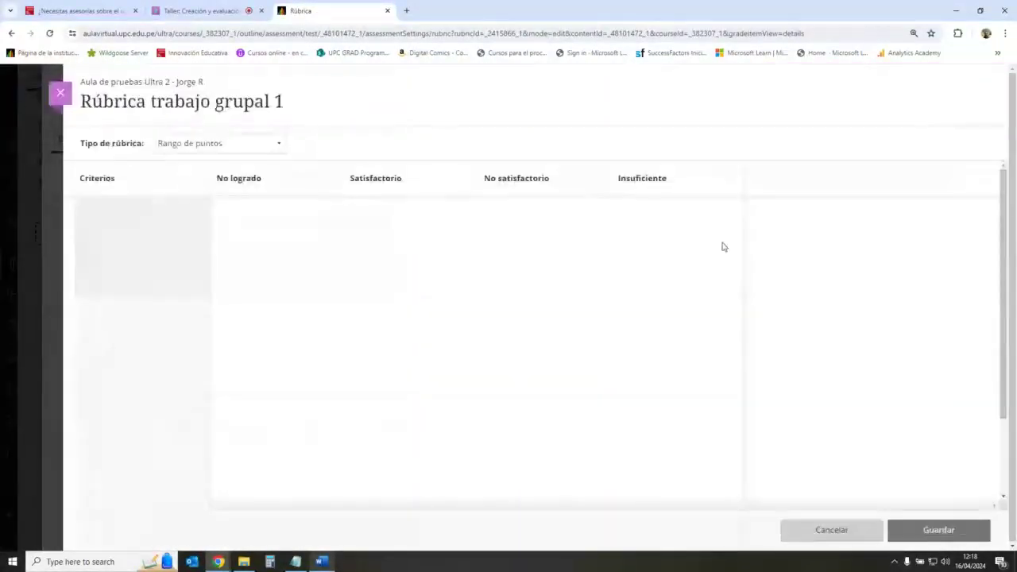
left_click(321, 561)
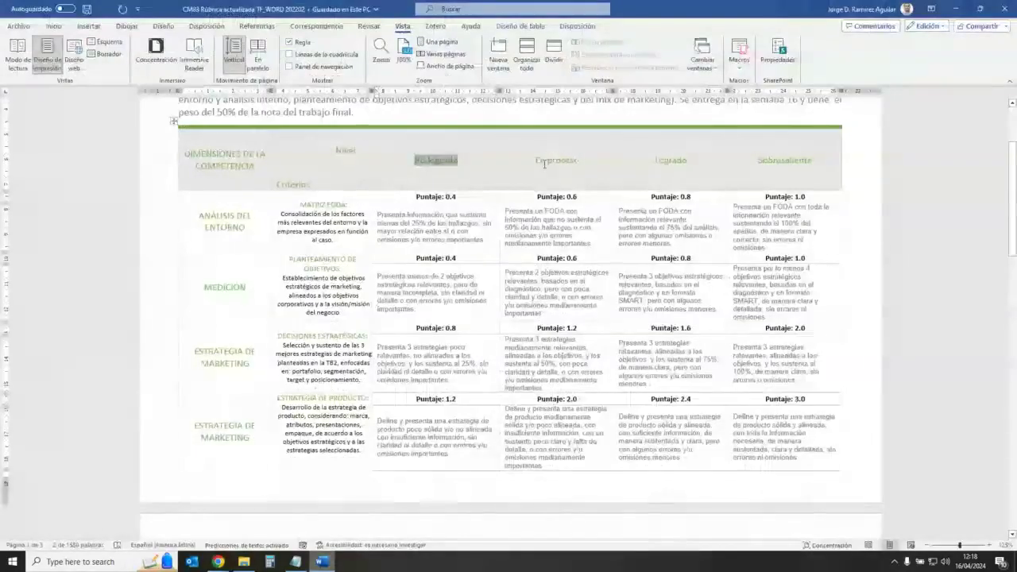
triple_click(544, 162)
key("ctrl+c")
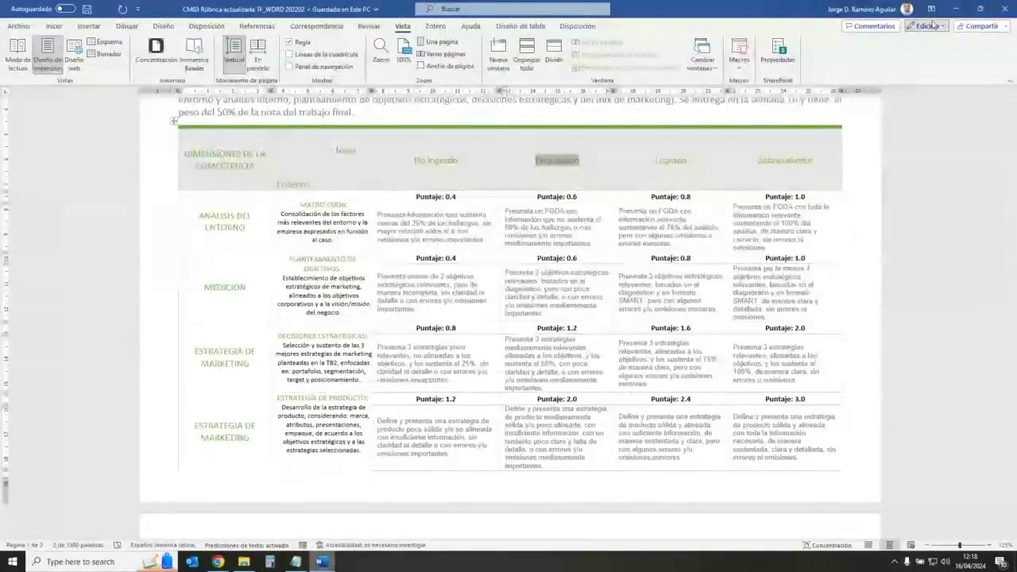
left_click(954, 8)
left_click(382, 178)
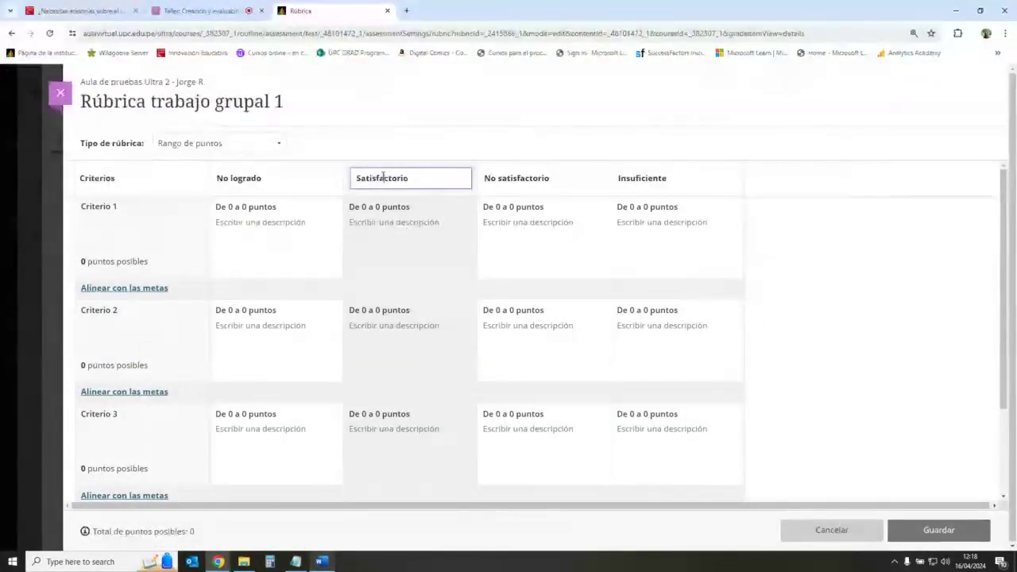
double_click(381, 178)
key("ctrl+v")
left_click(808, 262)
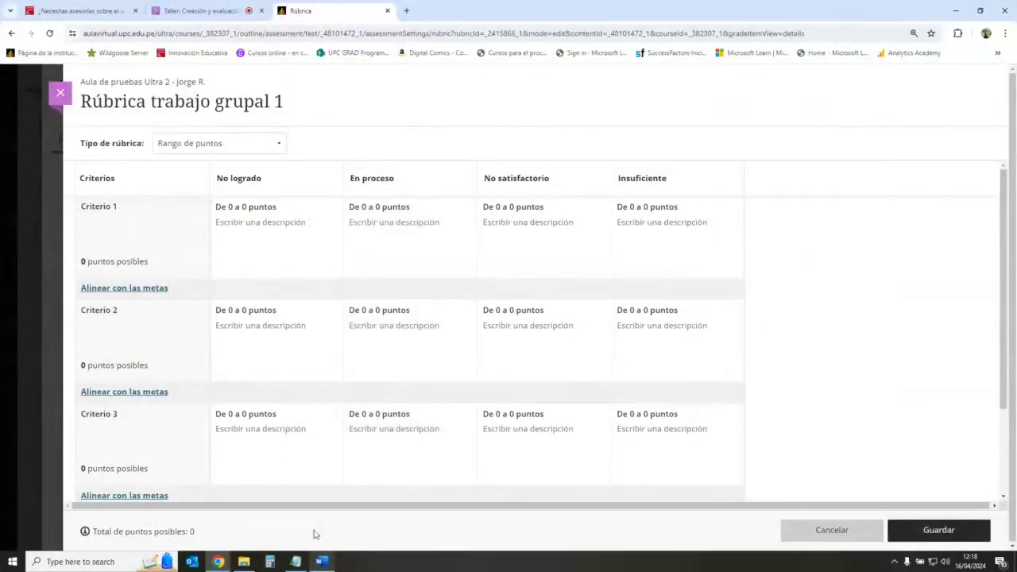
- Copy the "Logrado" heading from the Word rubric table and use it to rename the No satisfactorio column
left_click(321, 561)
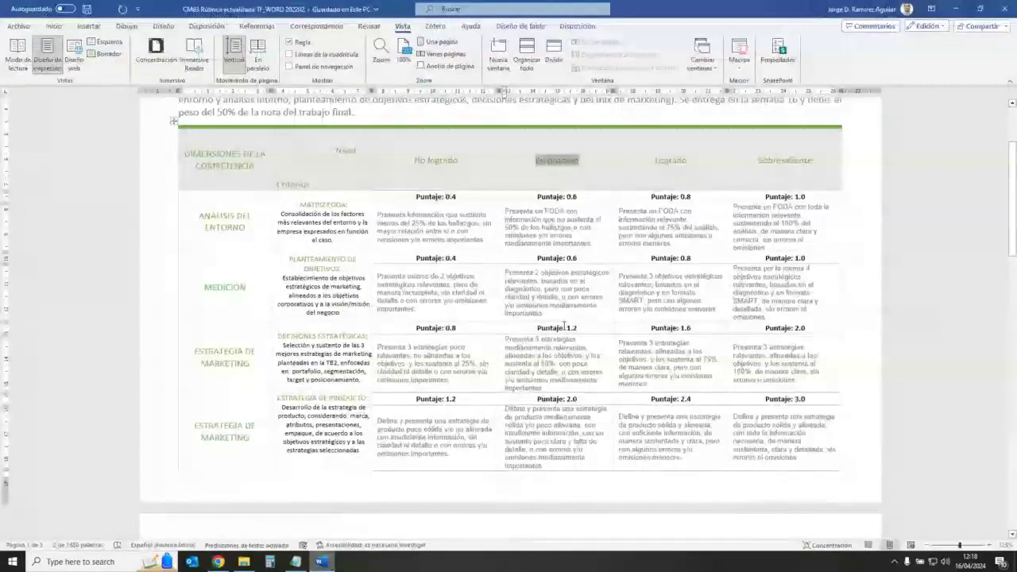
double_click(671, 160)
key("ctrl+c")
key("alt+Tab")
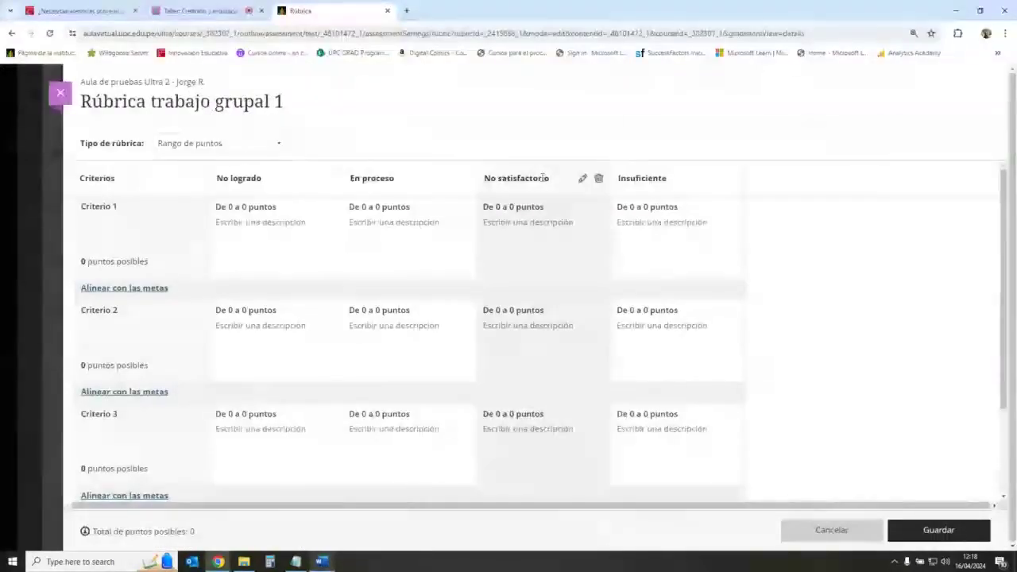
left_click(582, 178)
key("ctrl+a")
key("ctrl+v")
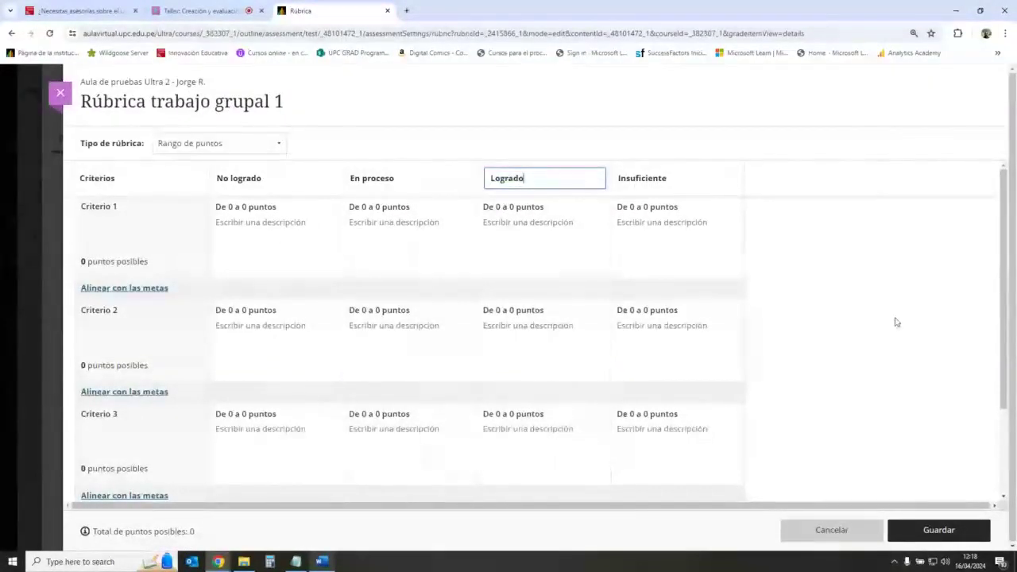
left_click(896, 322)
- Copy the "Sobresaliente" heading from the Word rubric table and use it to rename the Insuficiente column
left_click(320, 562)
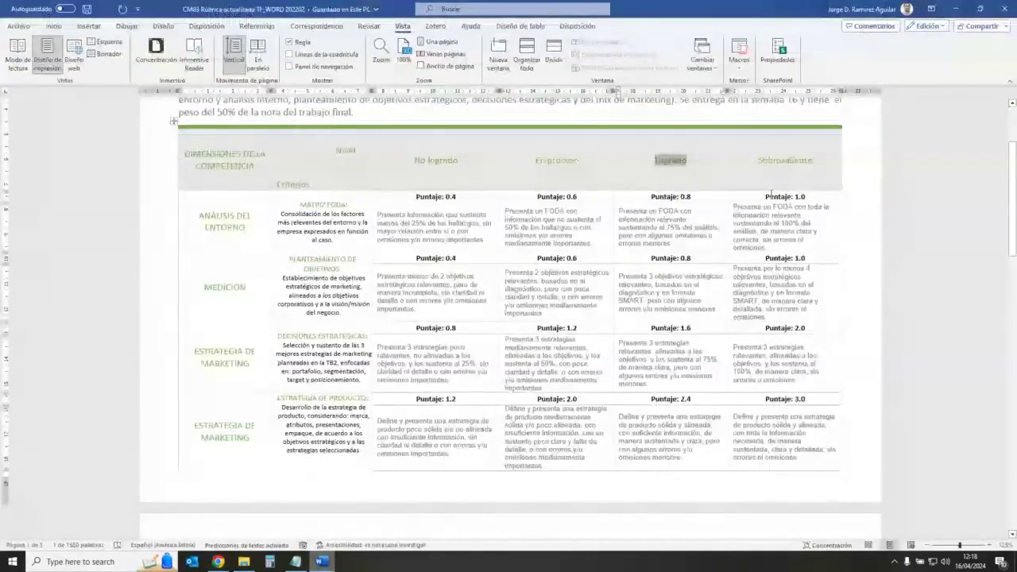
double_click(785, 159)
key("ctrl+c")
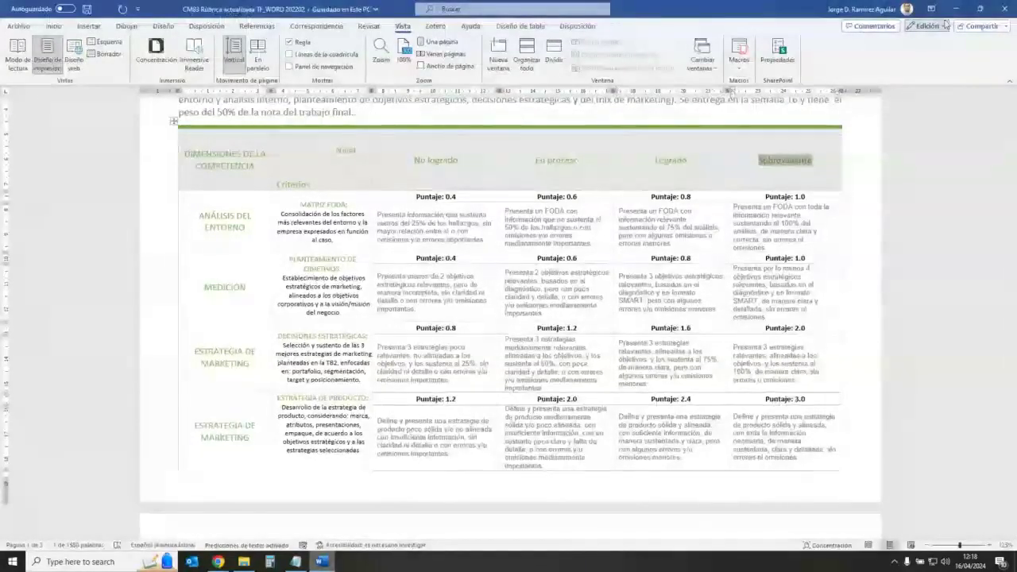
key("alt+Tab")
left_click(716, 181)
key("ctrl+v")
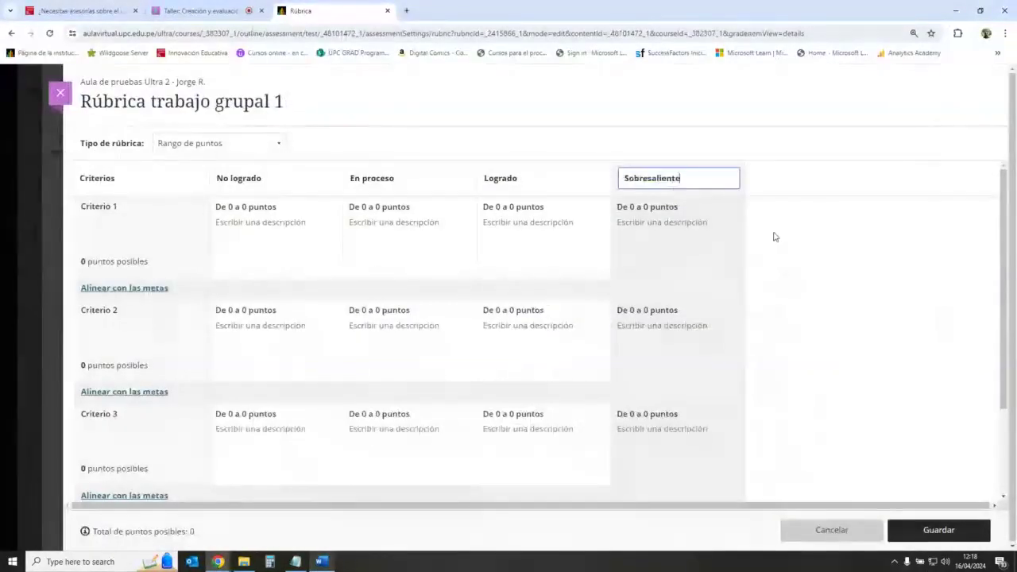
left_click(801, 241)
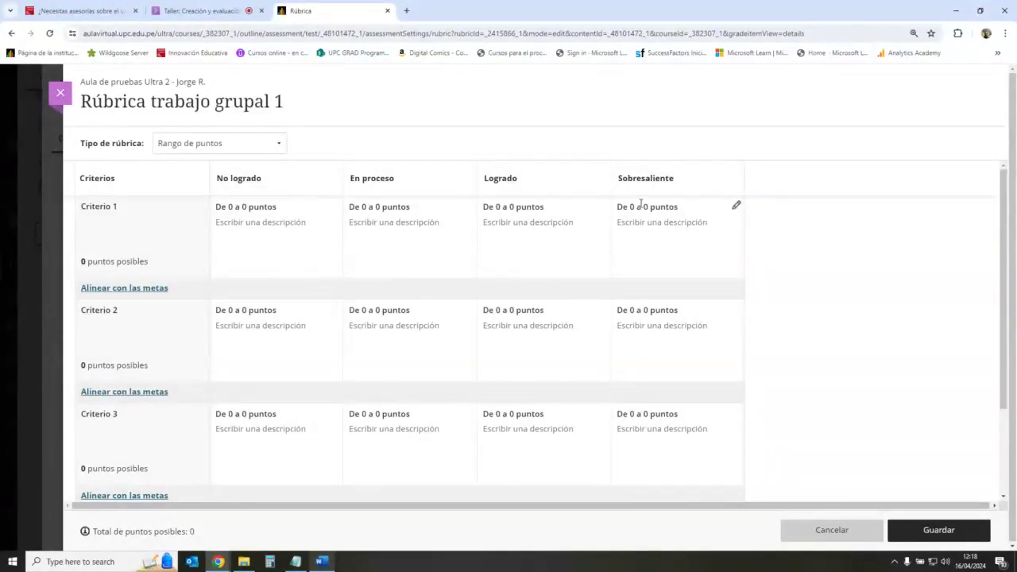
- Rename Criterio 1 as "ANÁLISIS DEL ENTORNO", using the dimension name from the Word rubric table
left_click(320, 562)
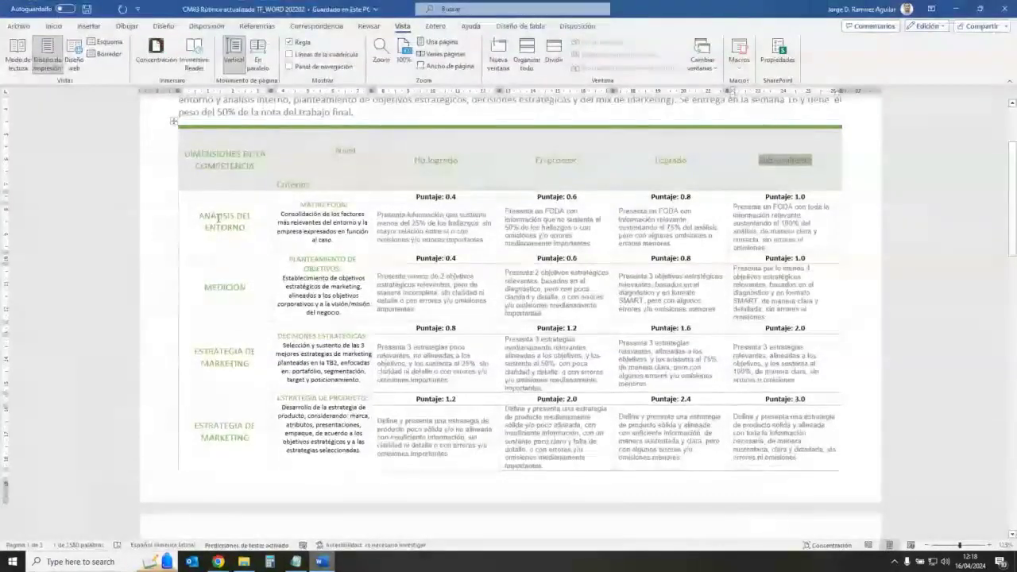
key("alt+Tab")
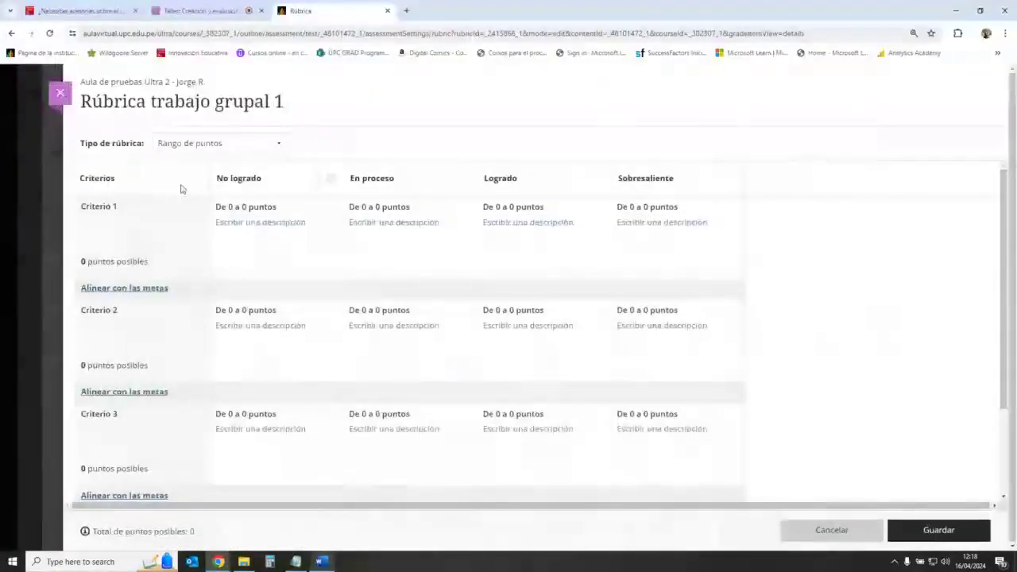
left_click(185, 206)
triple_click(150, 210)
type("ANALISIS DEL ENTORNO")
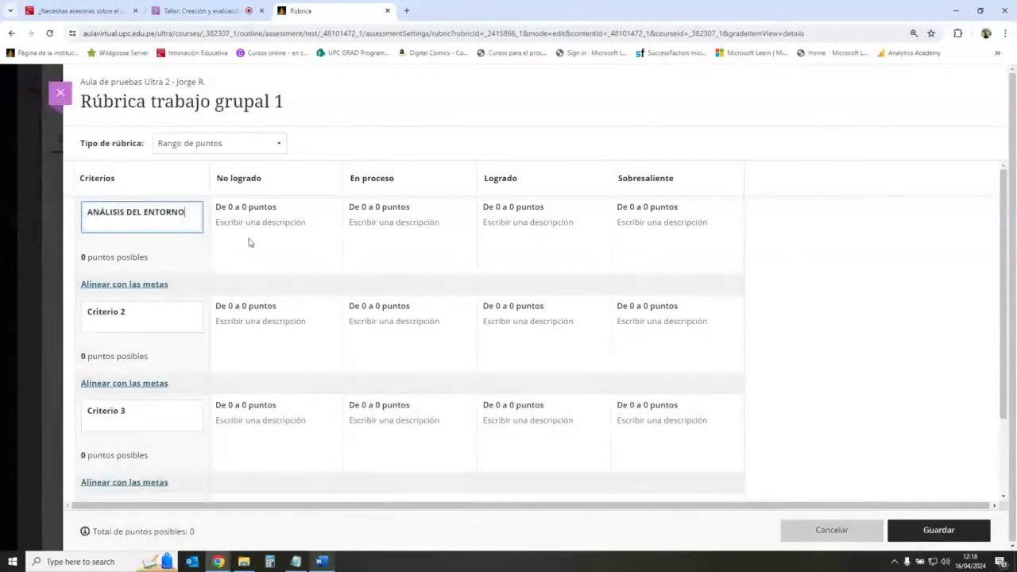
left_click(292, 257)
- Rename Criterio 2 as "MEDICIÓN", using the second dimension name from the Word rubric table
key("alt+Tab")
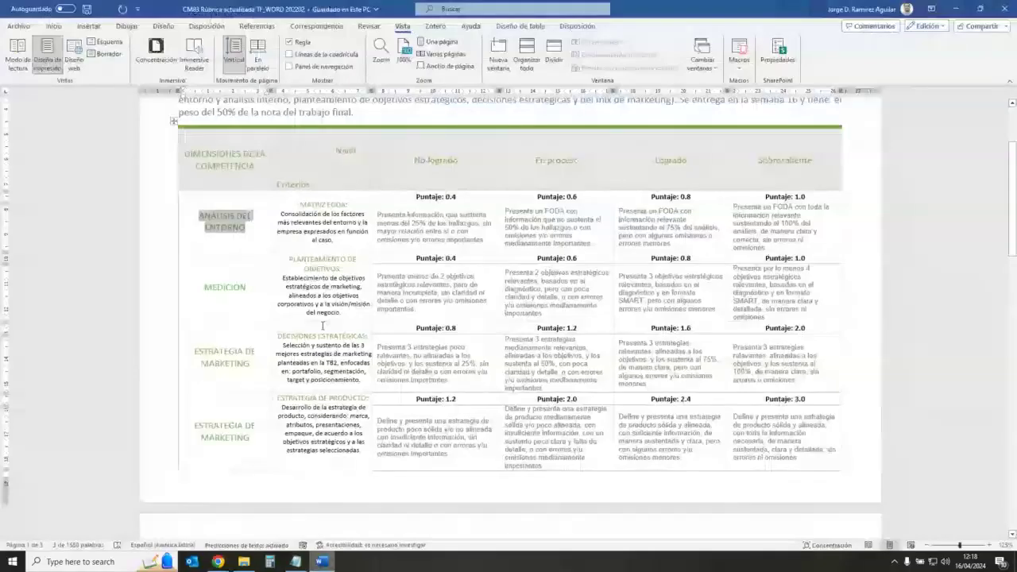
double_click(224, 287)
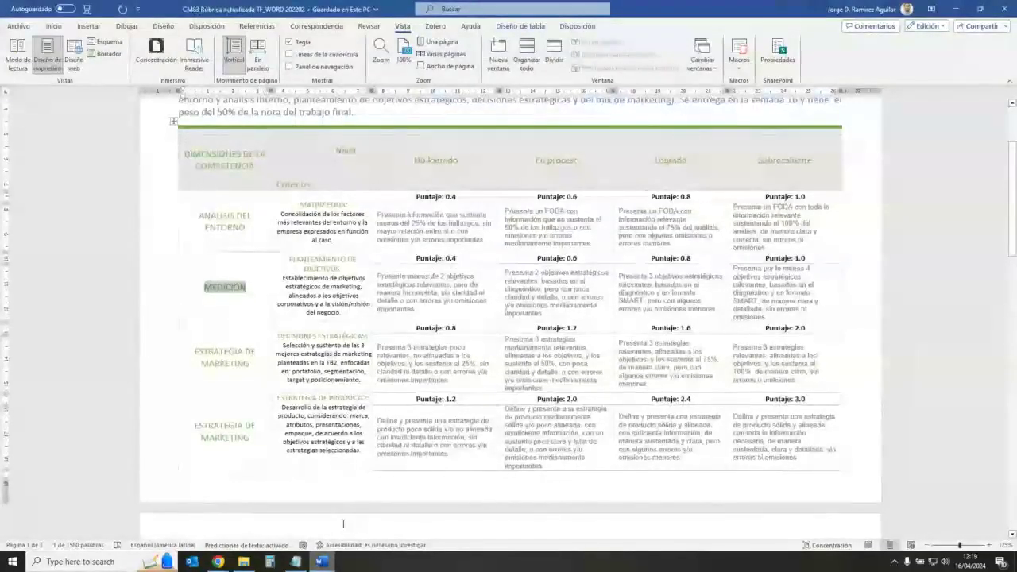
key("alt+Tab")
left_click(199, 308)
triple_click(132, 313)
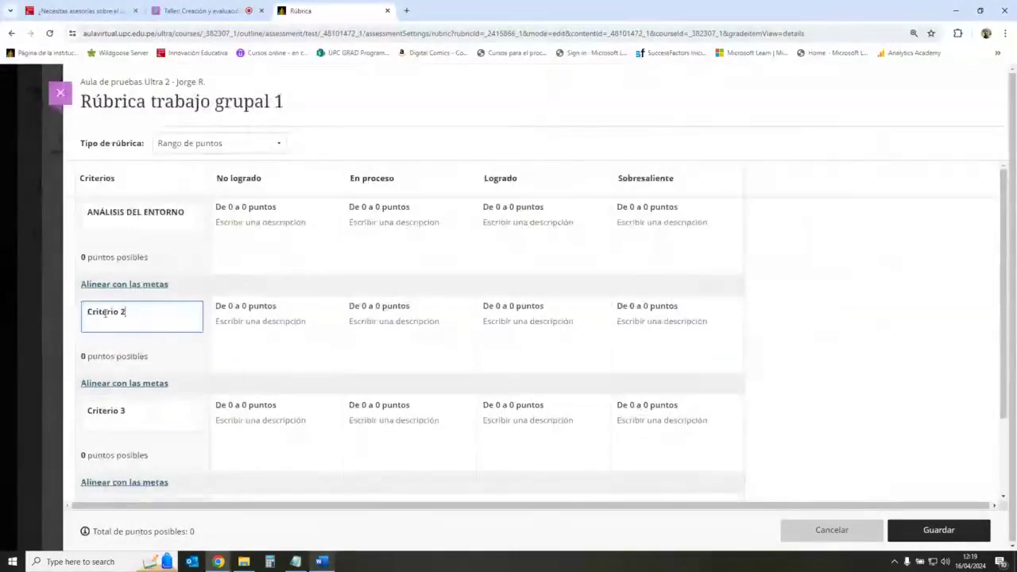
type("MEDICIÓN")
- Copy "ESTRATEGIA DE MARKETING" from the third row of the Word rubric table and use it to rename Criterio 3
key("alt+Tab")
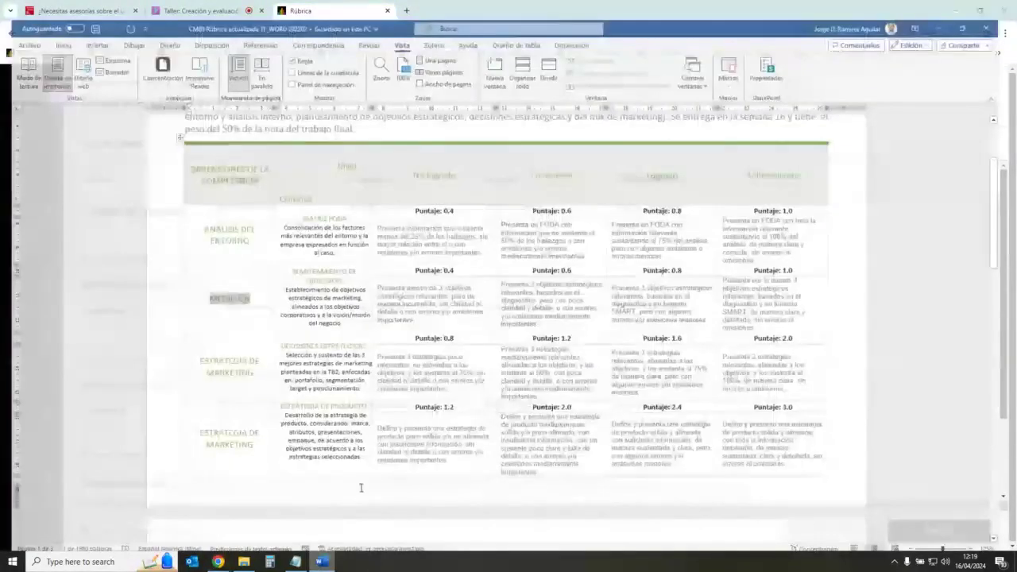
triple_click(234, 360)
key("ctrl+c")
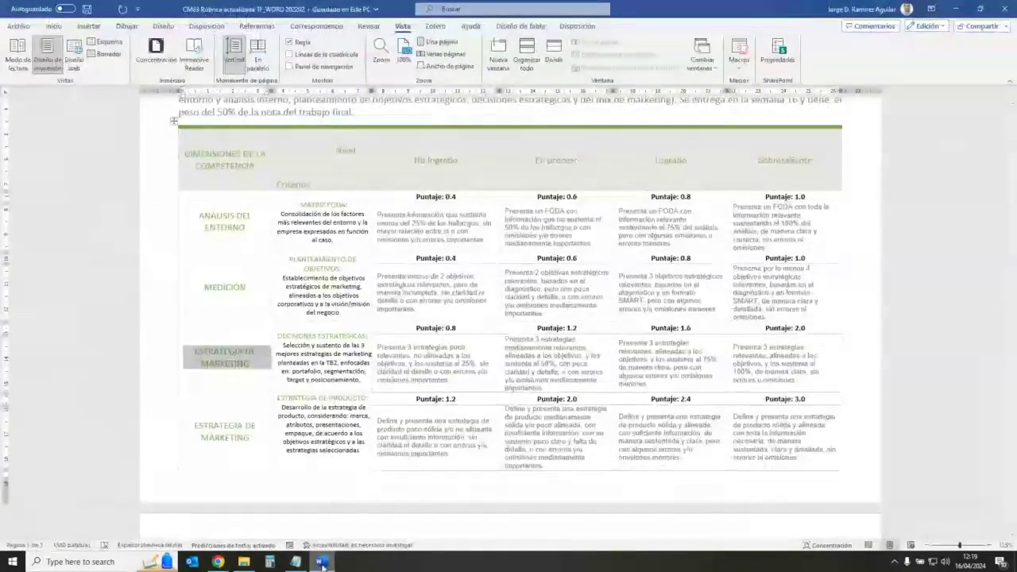
left_click_drag(256, 364, 203, 356)
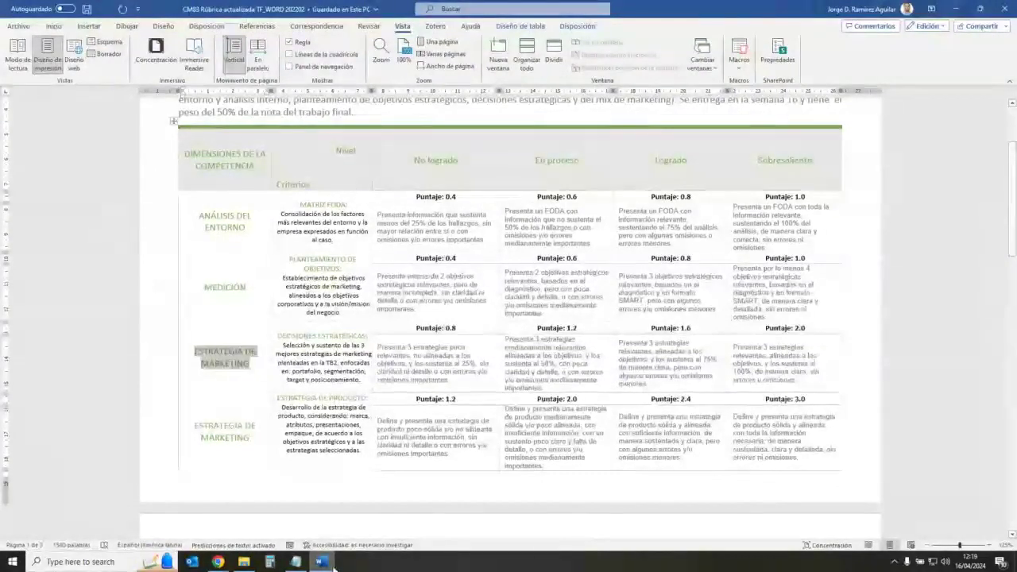
key("alt+Tab")
triple_click(89, 410)
key("ctrl+v")
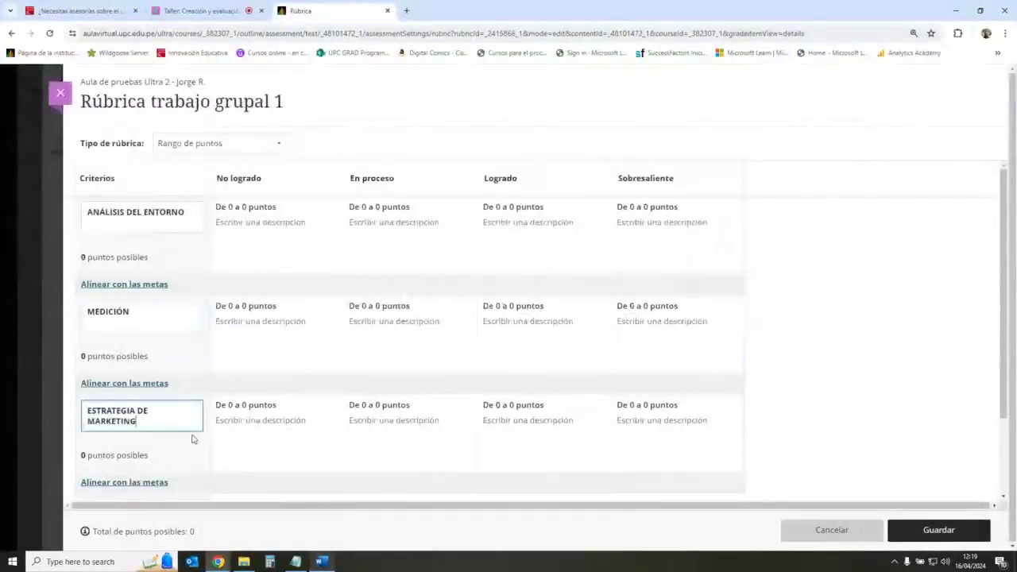
- Replace the first criterion's name with the full "MATRIZ FODA" criterion text copied from the Word rubric table
key("alt+Tab")
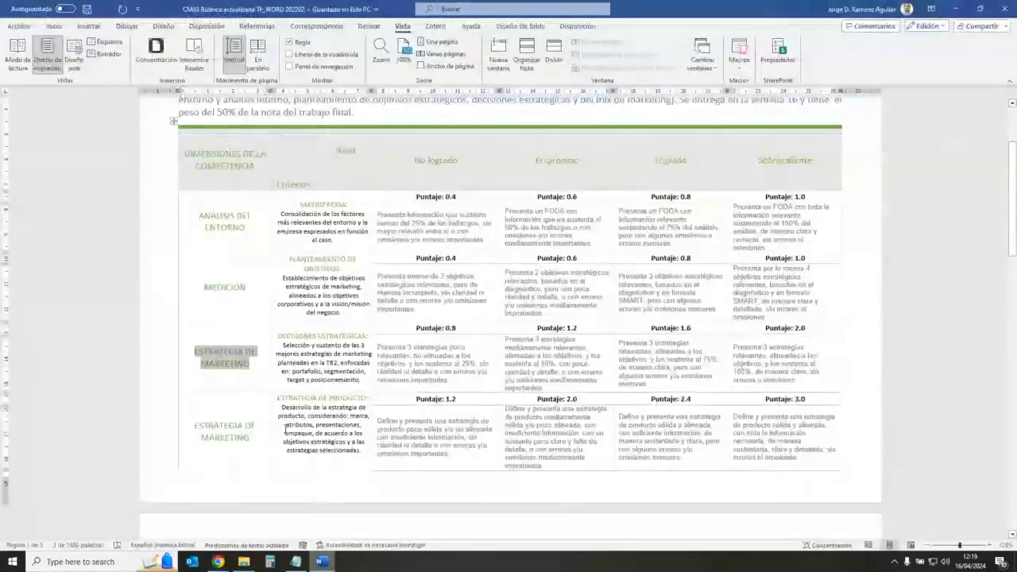
left_click_drag(256, 440, 197, 425)
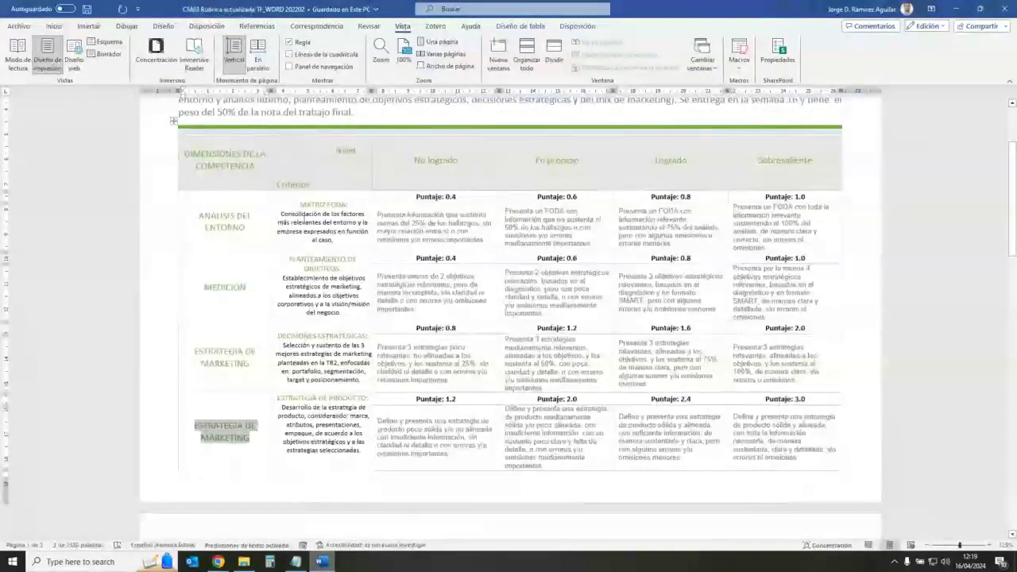
left_click_drag(300, 208, 367, 240)
key("ctrl+c")
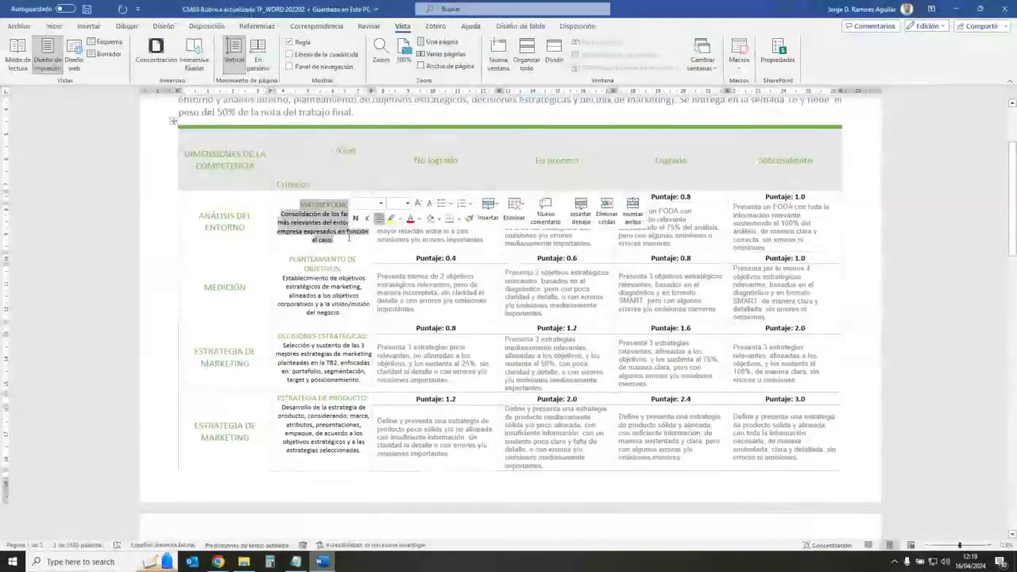
key("alt+Tab")
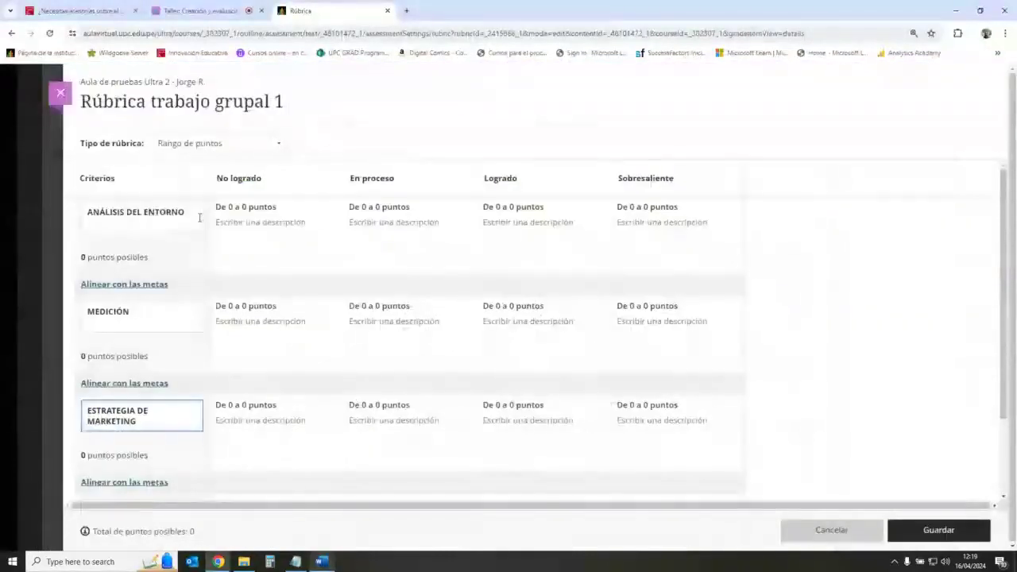
left_click_drag(187, 213, 73, 215)
key("ctrl+v")
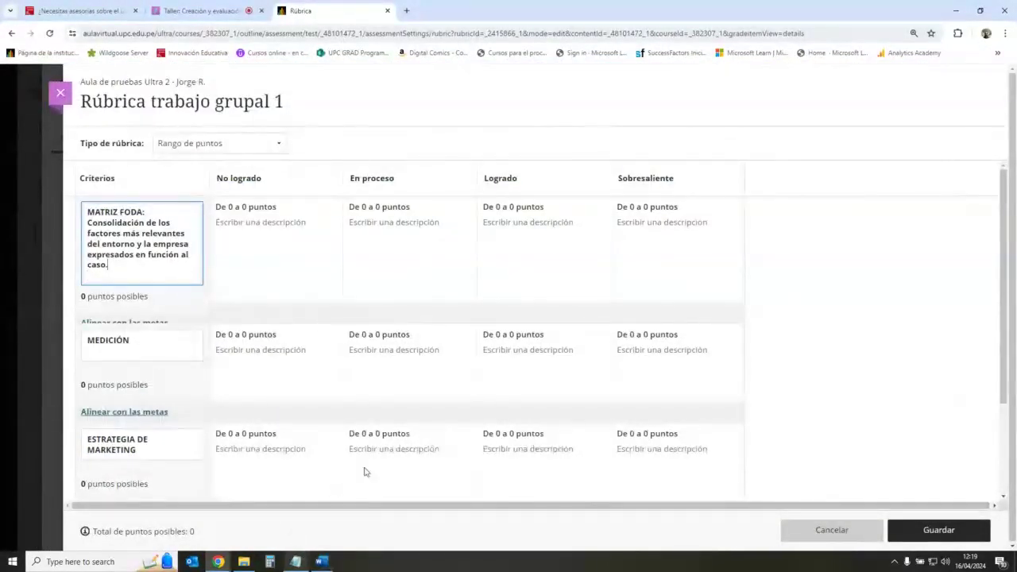
- Replace the MEDICIÓN criterion's name with the full "PLANTEAMIENTO DE OBJETIVOS" text copied from the Word rubric table
left_click(321, 562)
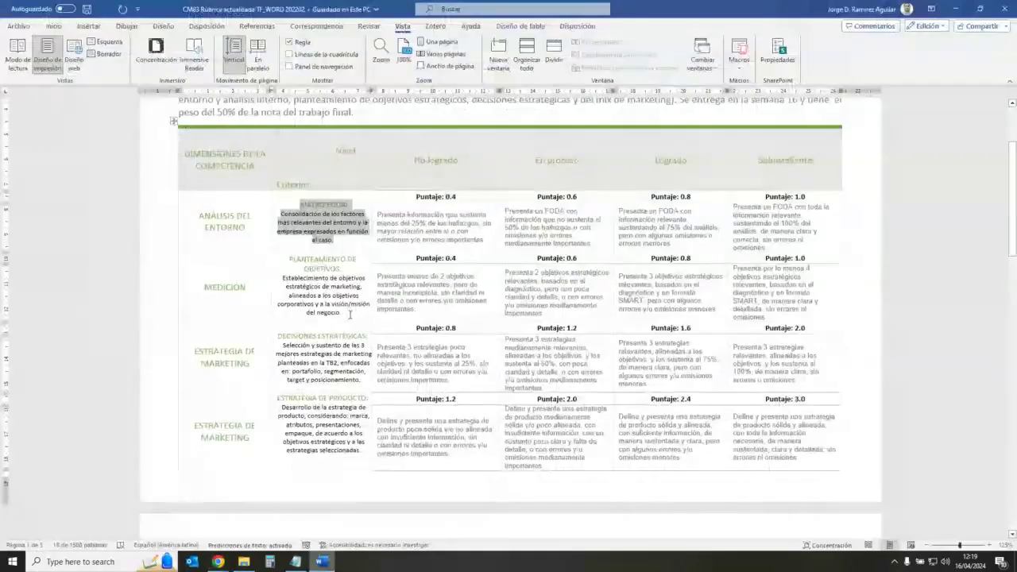
left_click_drag(349, 314, 290, 258)
key("ctrl+c")
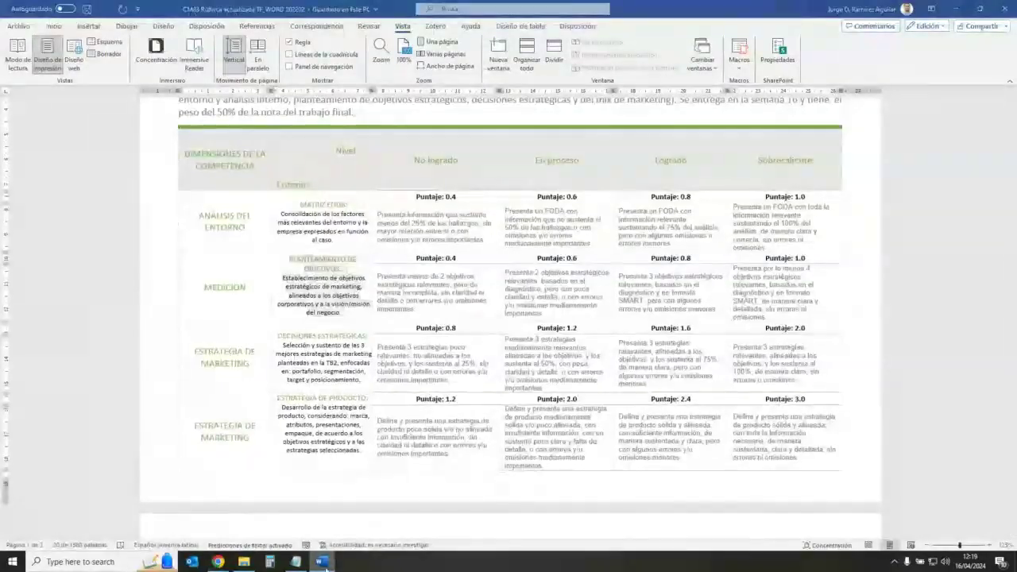
key("alt+Tab")
left_click(135, 343)
key("ctrl+a")
key("ctrl+v")
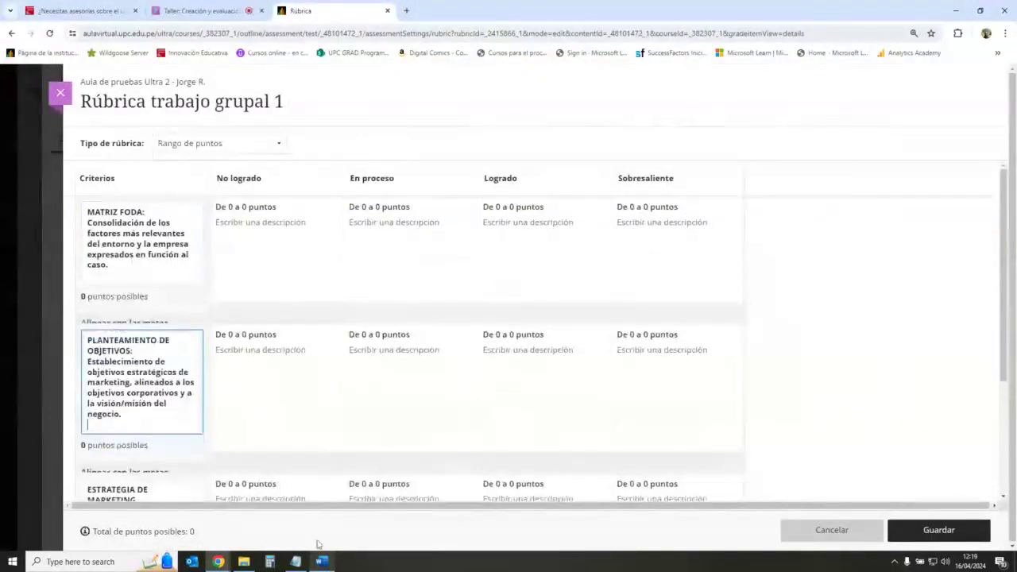
left_click(881, 374)
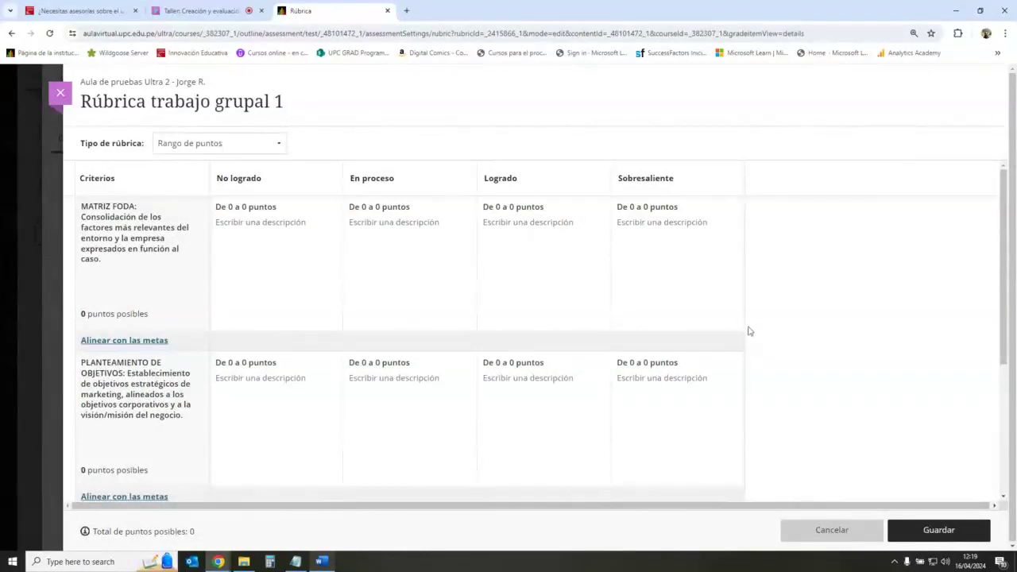
- Add a new level column after Sobresaliente and delete it again
mouse_move(744, 181)
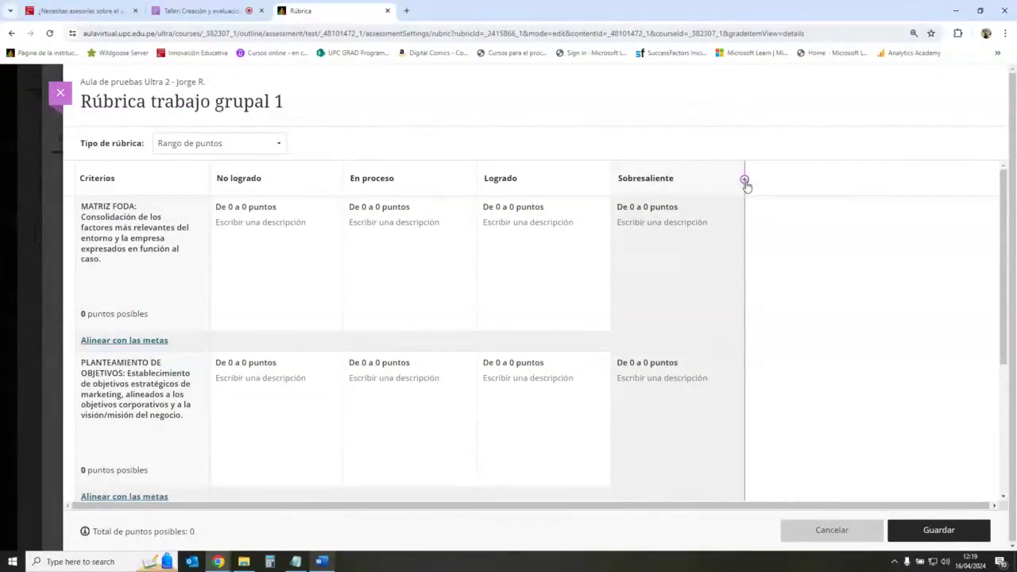
left_click(745, 182)
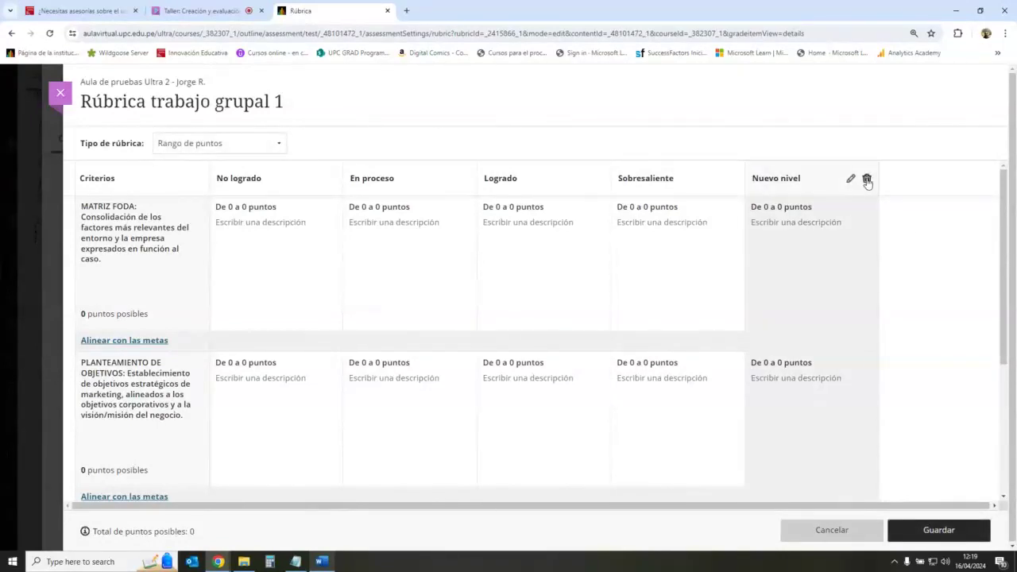
left_click(868, 182)
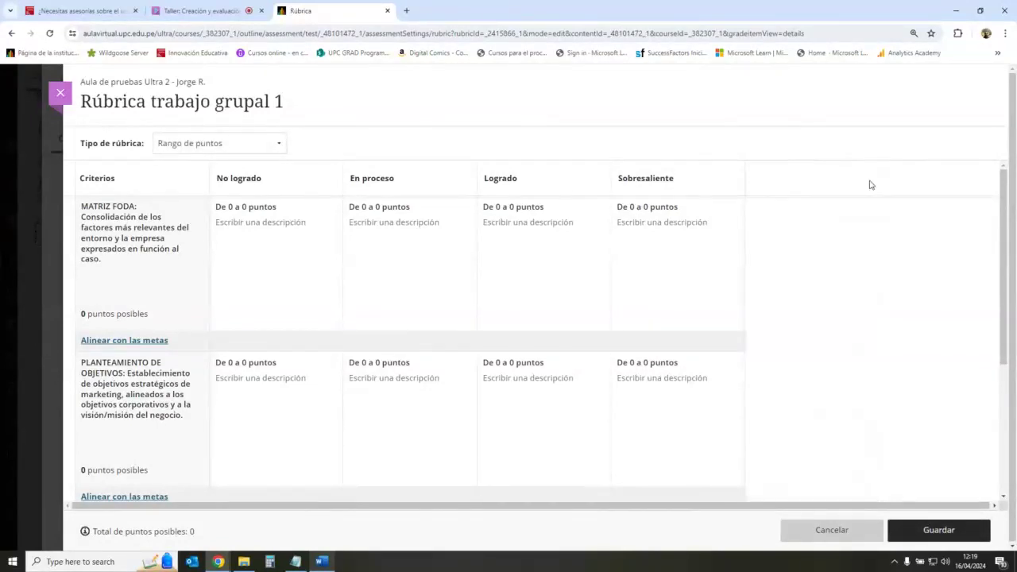
- Compare the remaining criteria in the online rubric with all the criterion rows of the Word rubric table
scroll(174, 271, "down", 3)
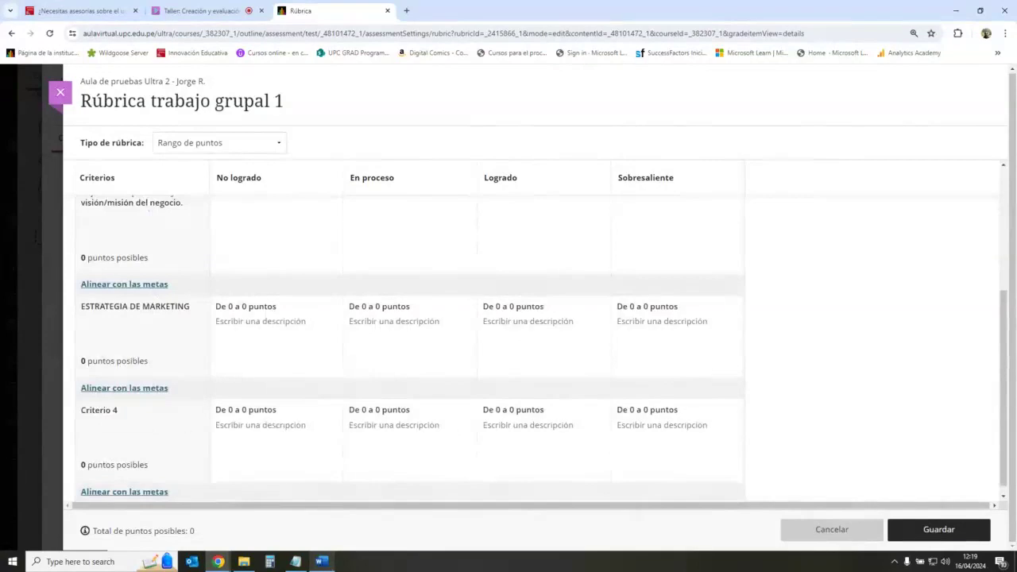
key("alt+Tab")
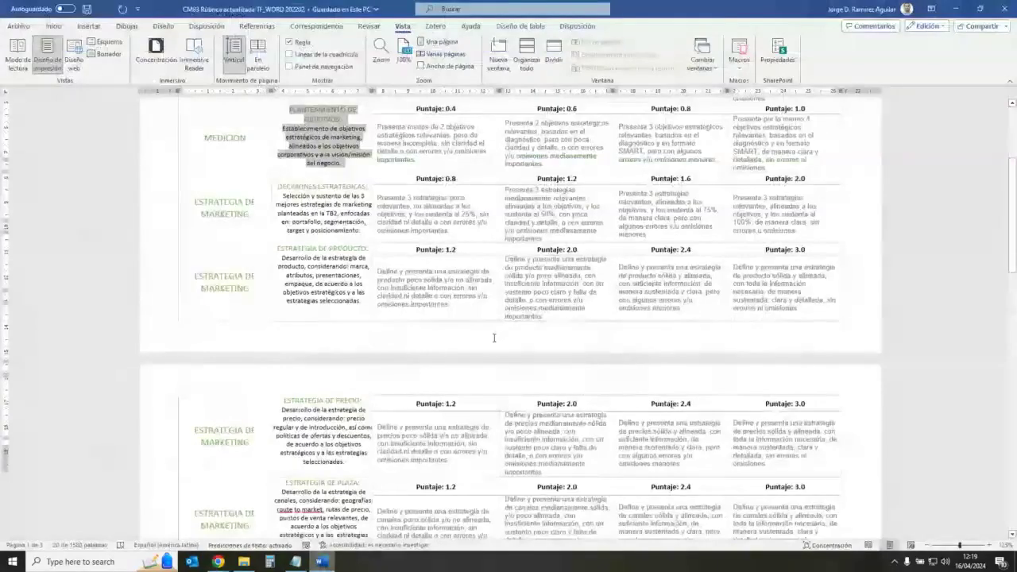
scroll(493, 337, "up", 4)
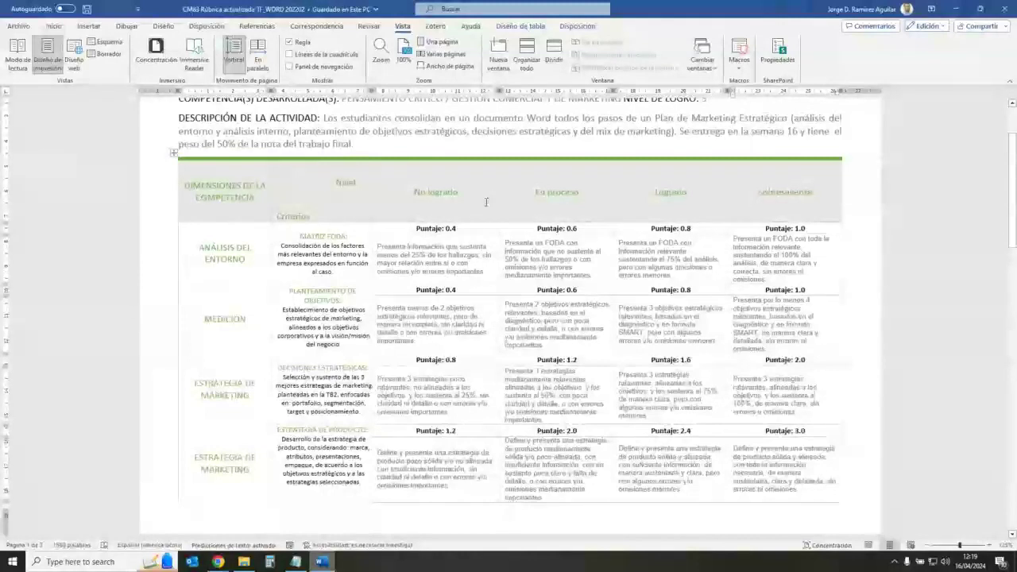
scroll(228, 265, "down", 2)
scroll(270, 282, "down", 9)
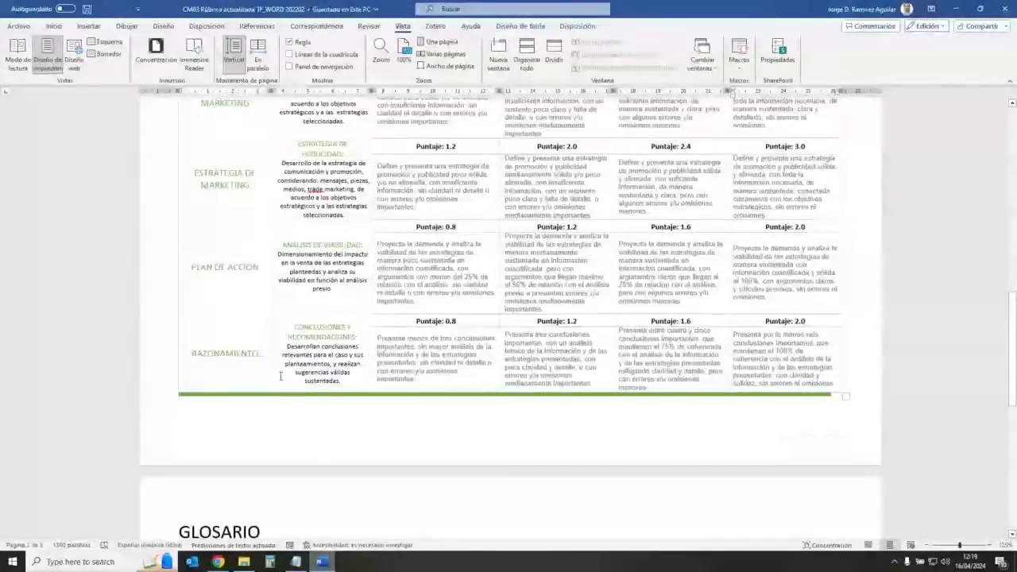
scroll(280, 376, "up", 12)
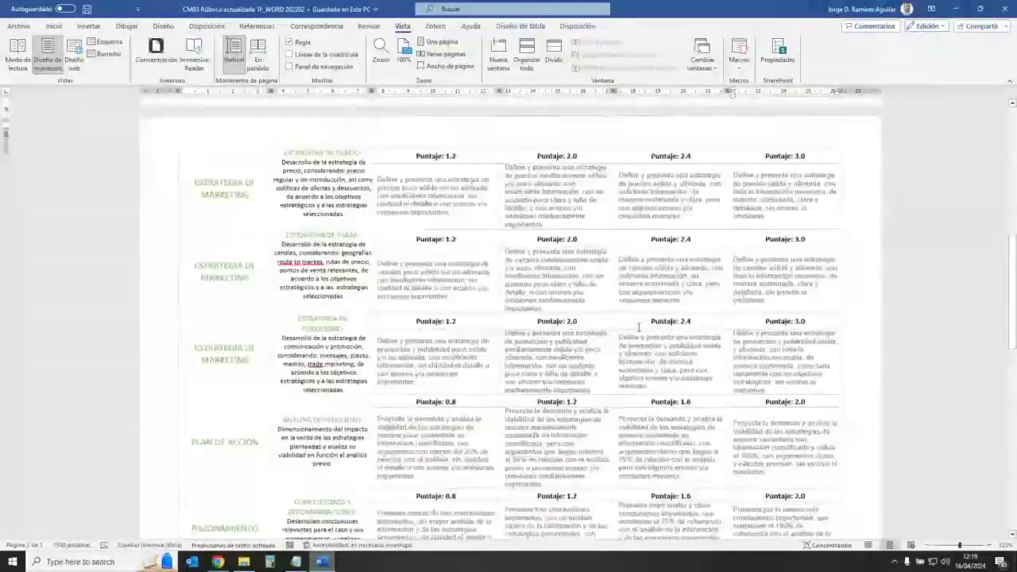
scroll(638, 327, "up", 3)
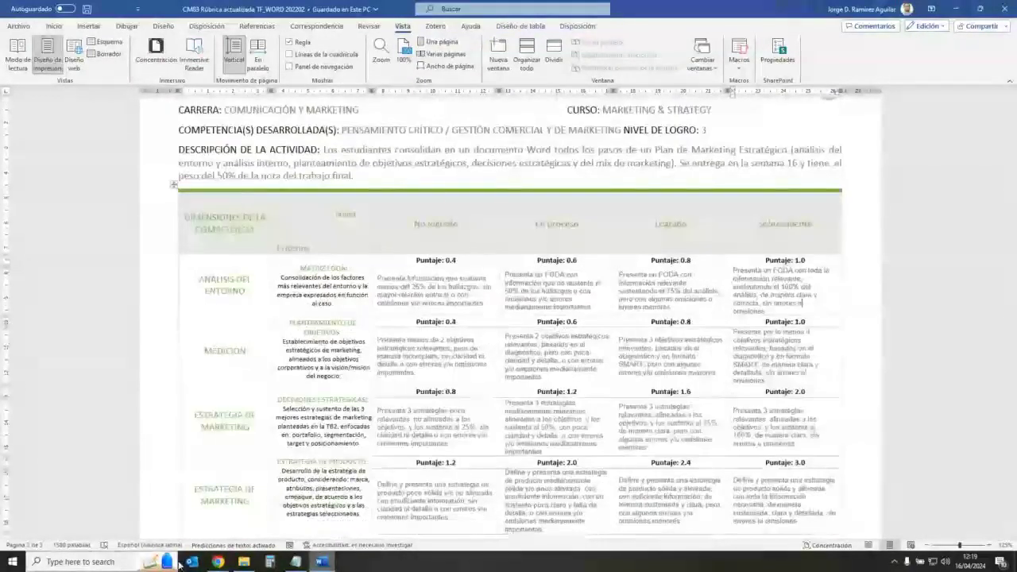
- Return to the online rubric and add a new criterion row below Criterio 4
left_click(218, 562)
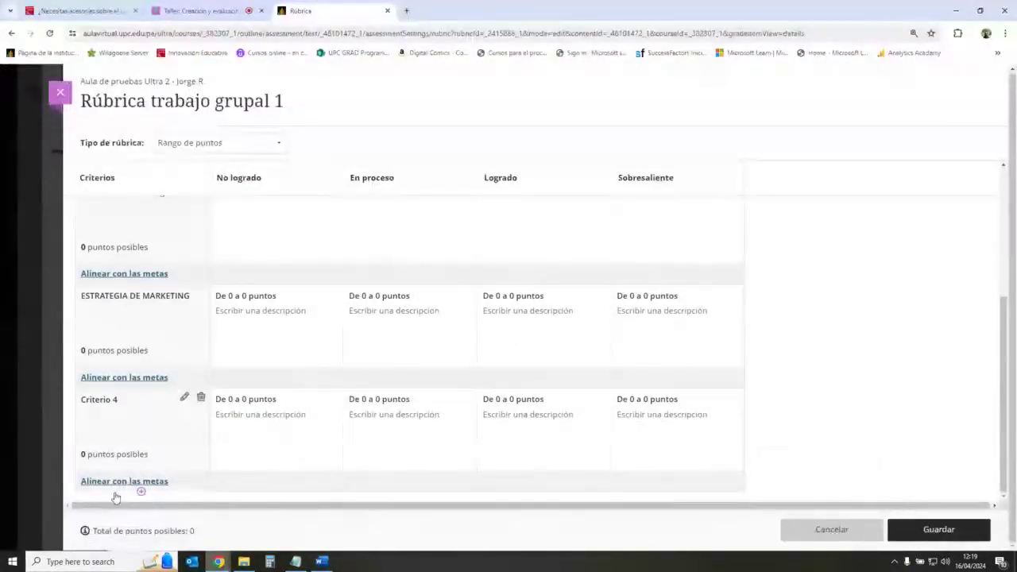
left_click(140, 491)
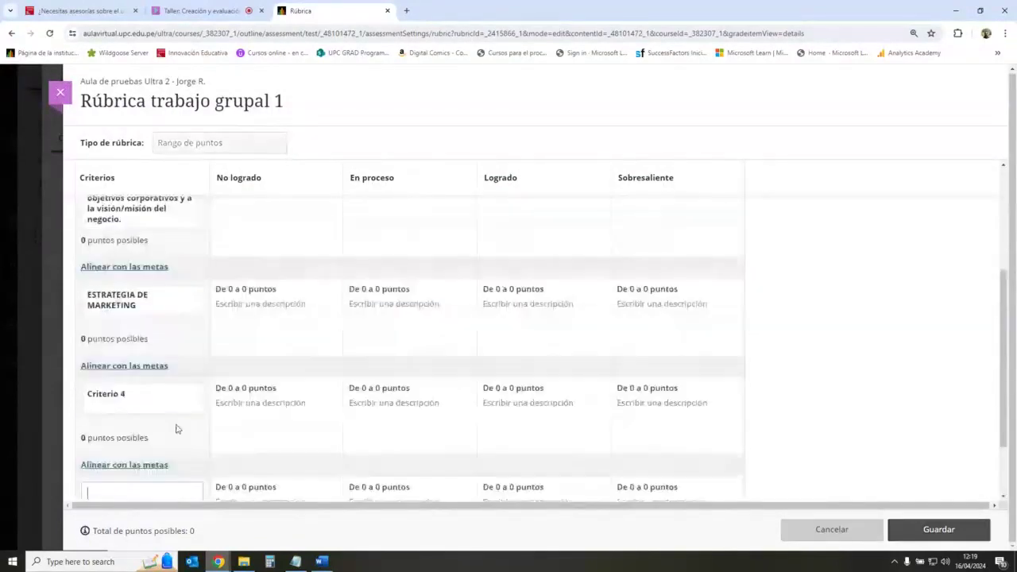
scroll(176, 429, "down", 1)
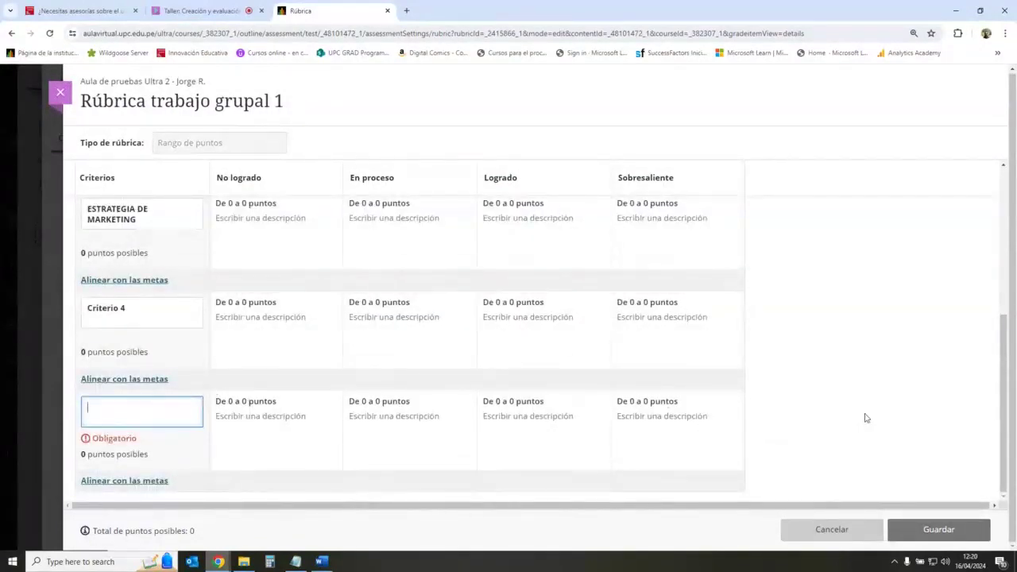
- Discard the empty criterion row below Criterio 4
left_click(866, 418)
left_click(199, 398)
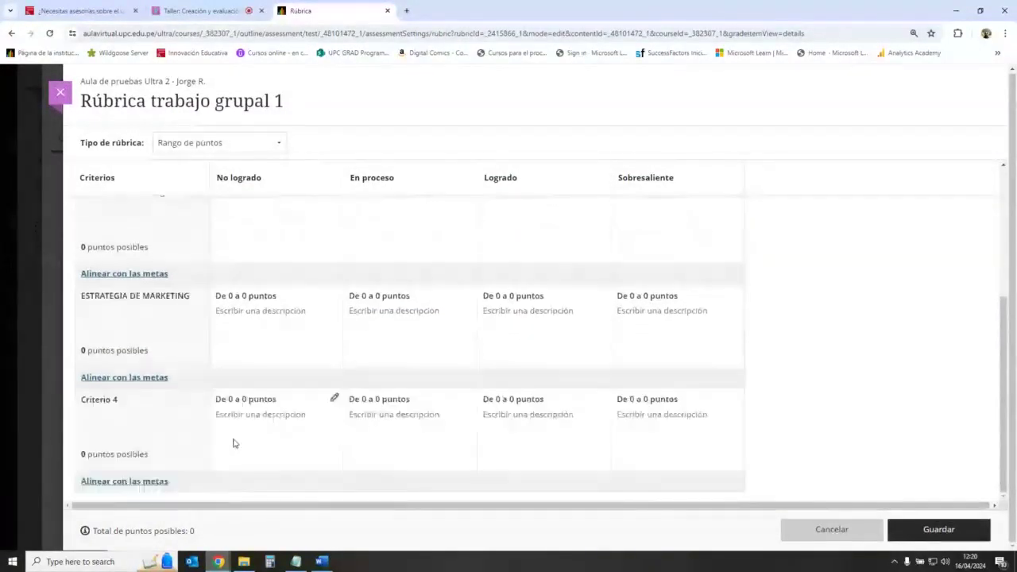
scroll(315, 383, "up", 3)
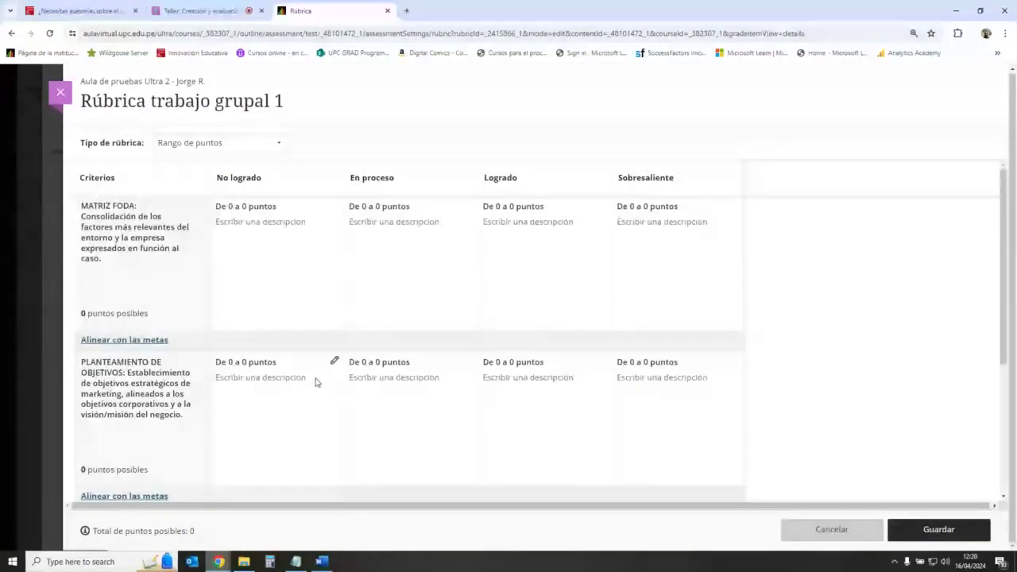
- Insert a criterion between PLANTEAMIENTO DE OBJETIVOS and ESTRATEGIA DE MARKETING, named "DECISIONES ESTRATÉGICAS" as in the Word rubric, without the colon
left_click(318, 563)
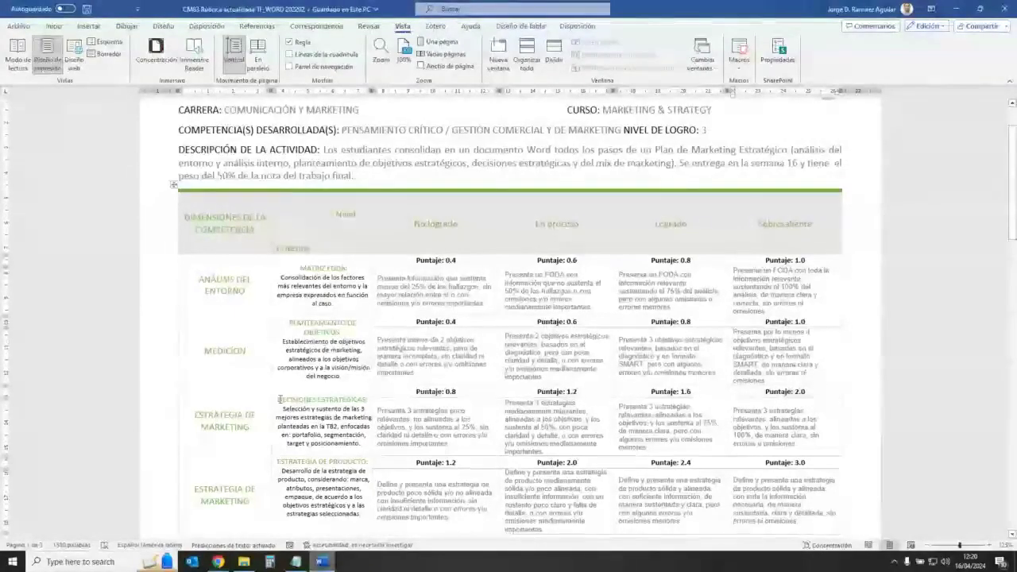
left_click_drag(280, 400, 374, 400)
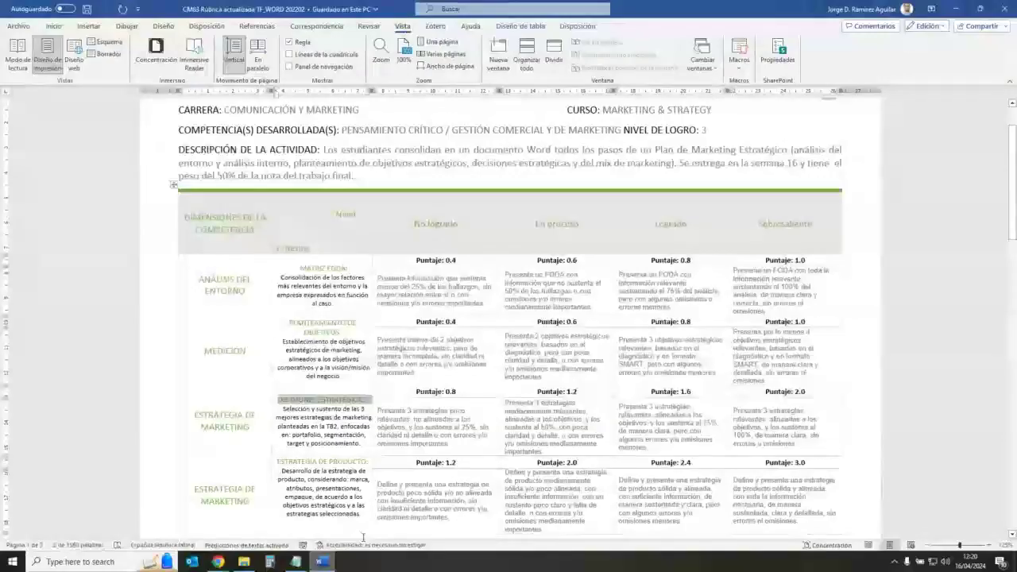
left_click(323, 563)
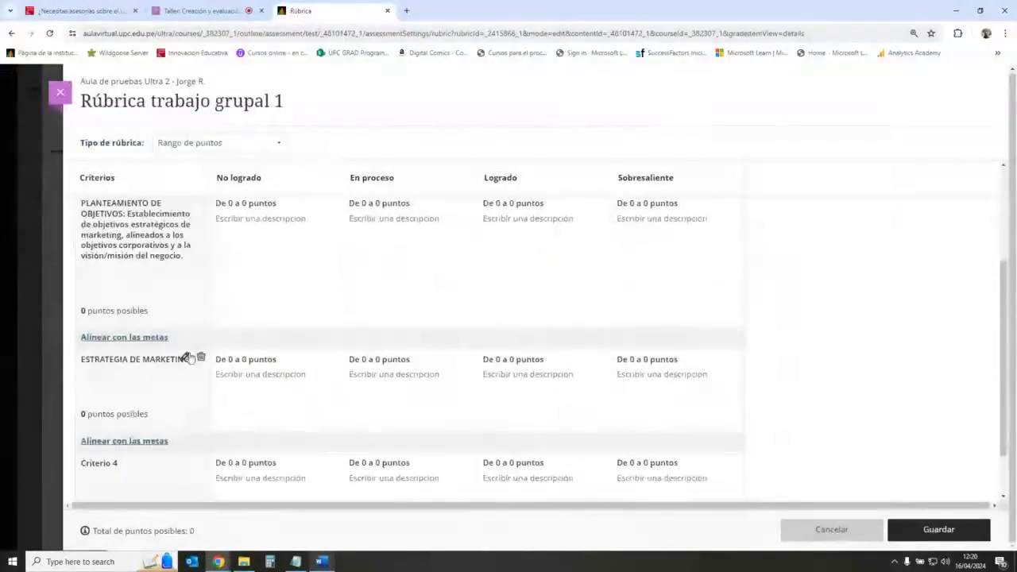
left_click(141, 348)
type("DECISIONES ESTRATÉGICAS:")
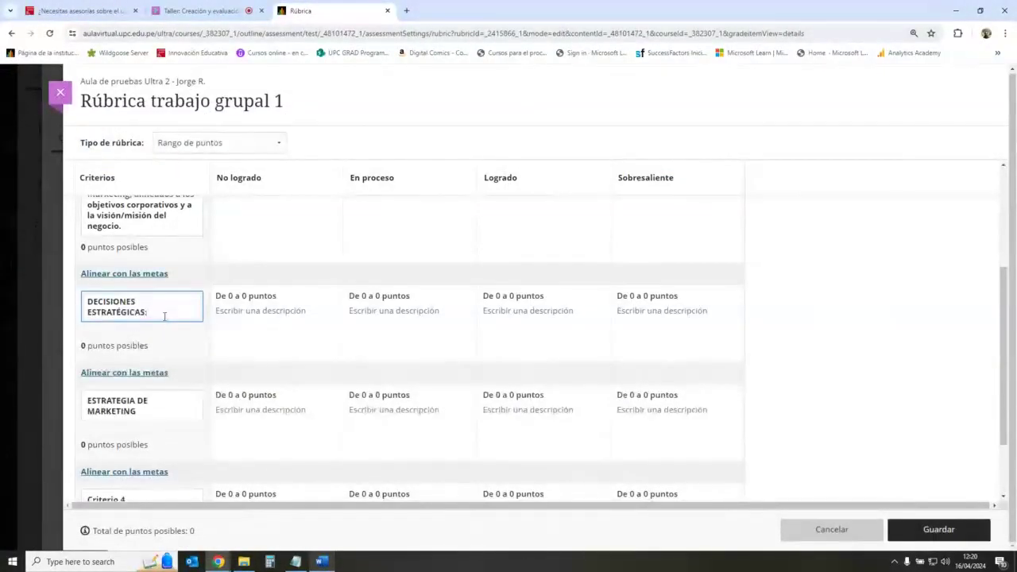
key("BackSpace")
- Shorten the first two criterion names to "MATRIZ FODA" and "PLANTEAMIENTO DE OBJETIVOS", removing their explanatory text and colons
left_click(177, 223)
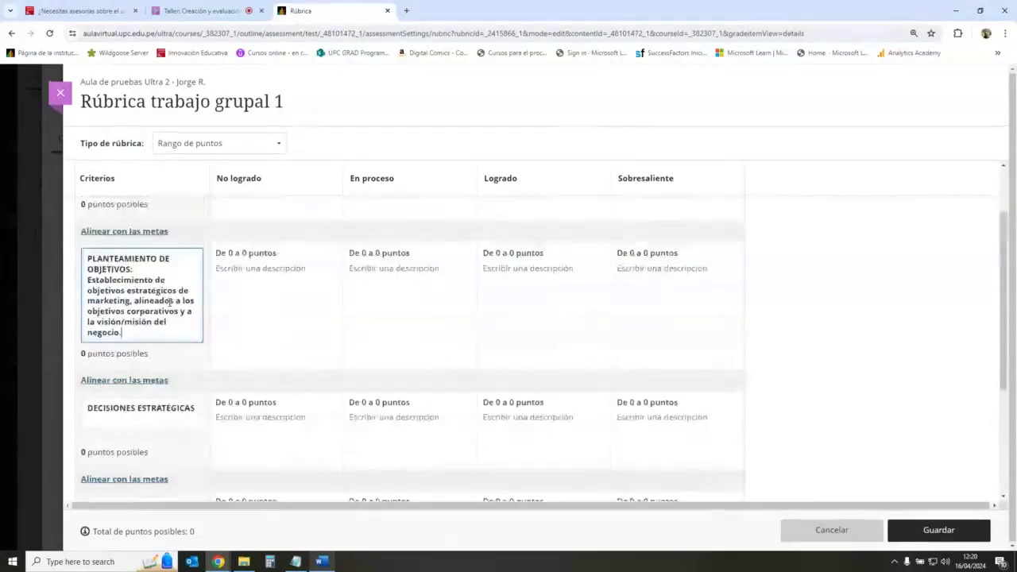
left_click_drag(135, 329, 134, 269)
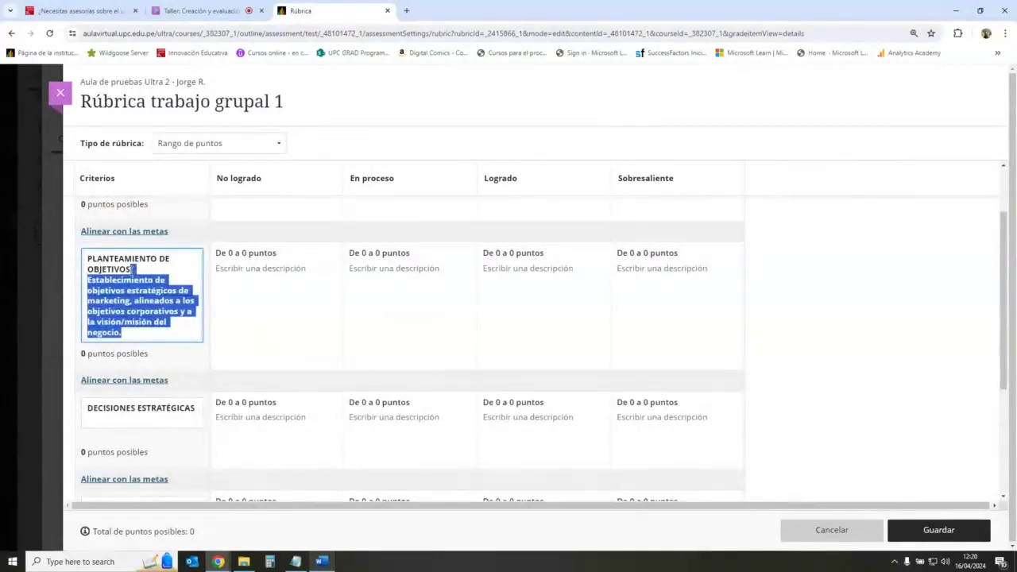
key("BackSpace")
scroll(136, 295, "up", 4)
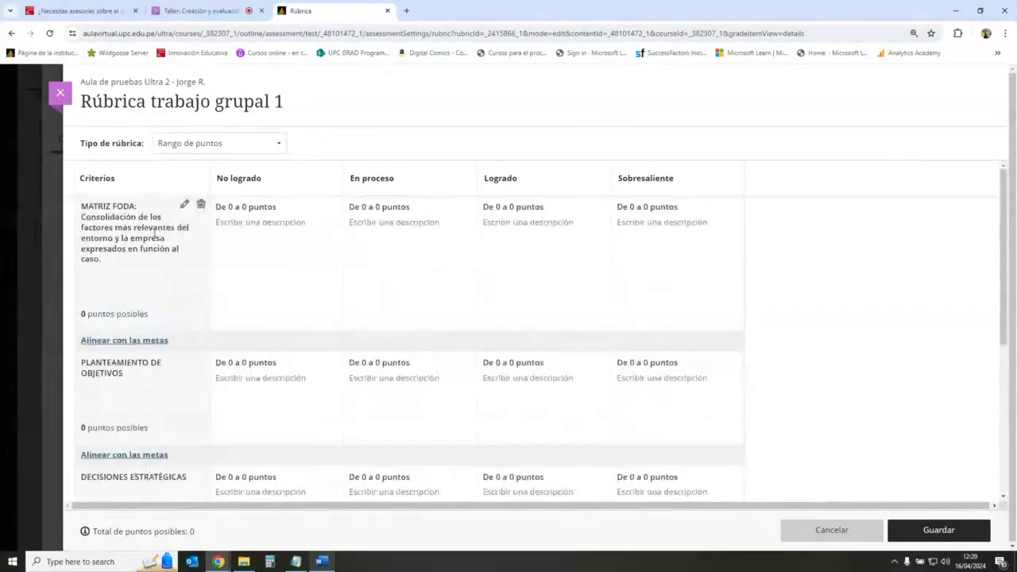
left_click(184, 206)
left_click_drag(108, 263, 146, 210)
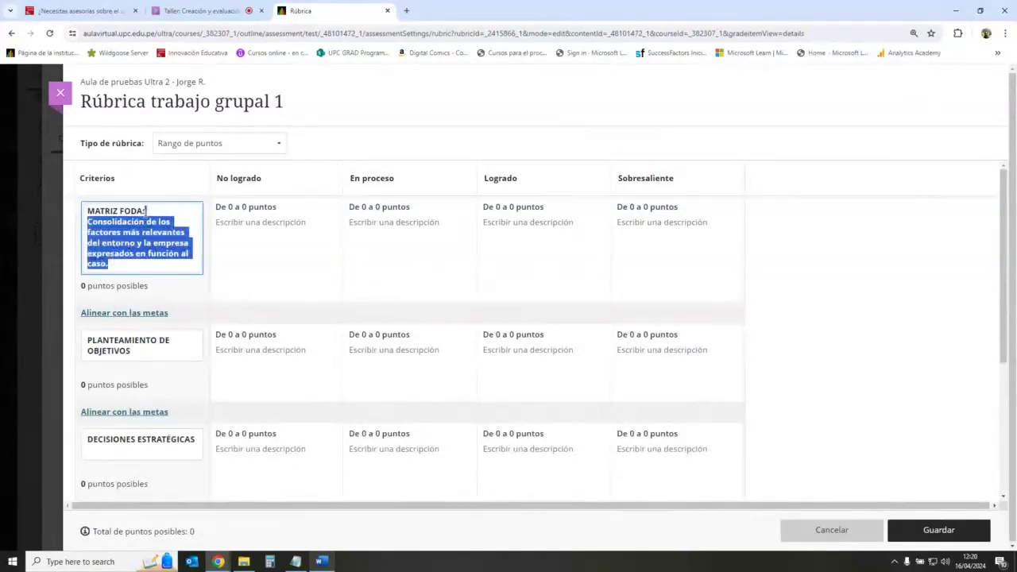
key("BackSpace")
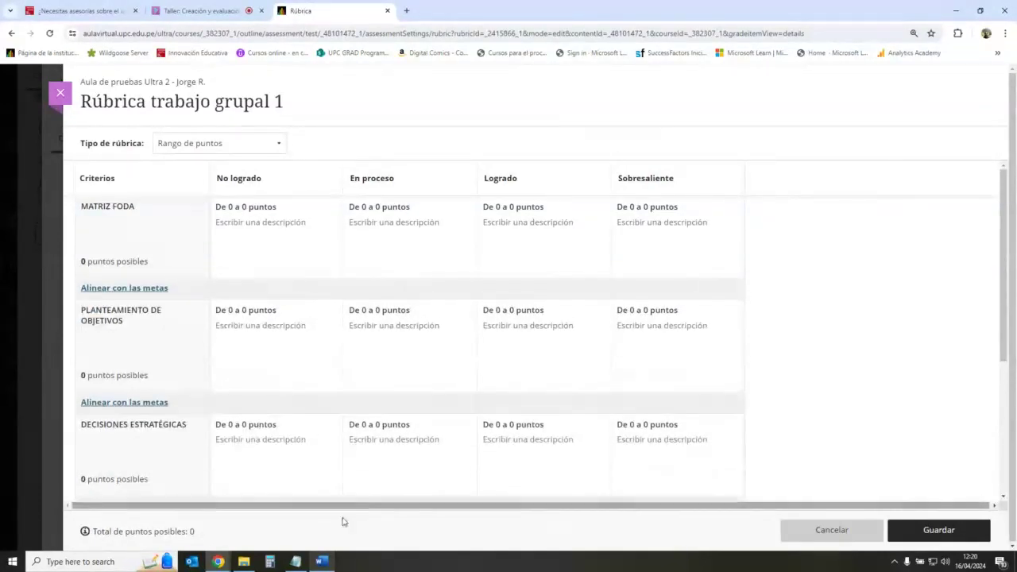
- Rename Criterio 4 as "ESTRATEGIA DE PRODUCTO" using the criterion title copied from the Word rubric table
left_click(321, 562)
scroll(493, 371, "down", 2)
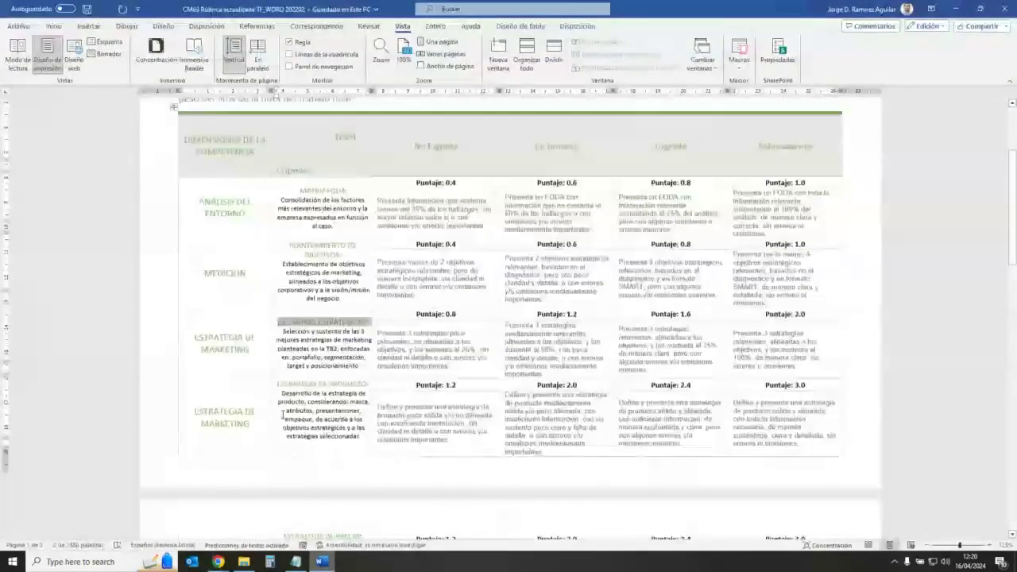
scroll(283, 414, "down", 1)
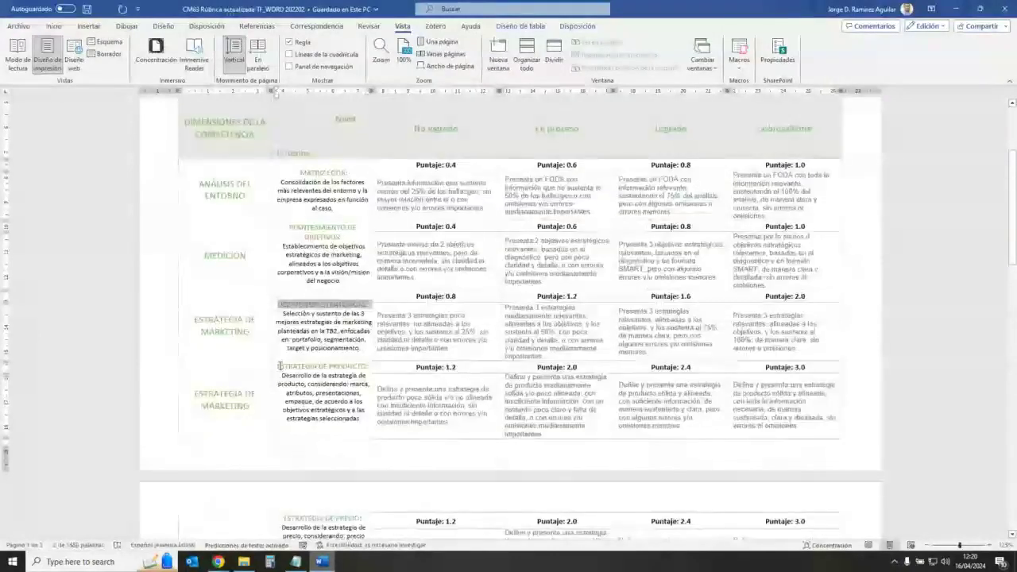
left_click_drag(279, 366, 369, 367)
key("ctrl+c")
key("alt+Tab")
scroll(159, 334, "down", 3)
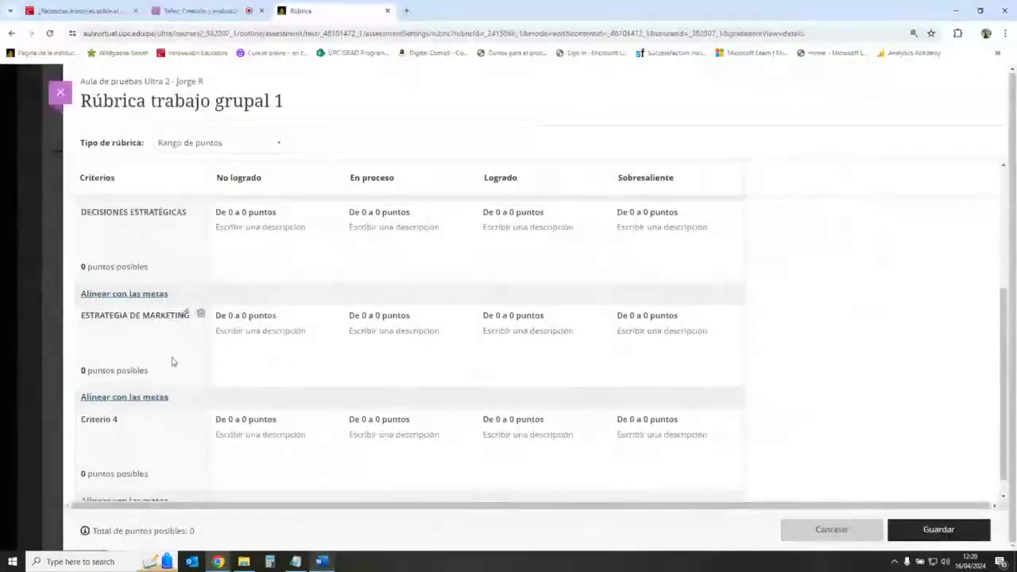
left_click(163, 397)
left_click_drag(149, 413, 83, 410)
key("ctrl+v")
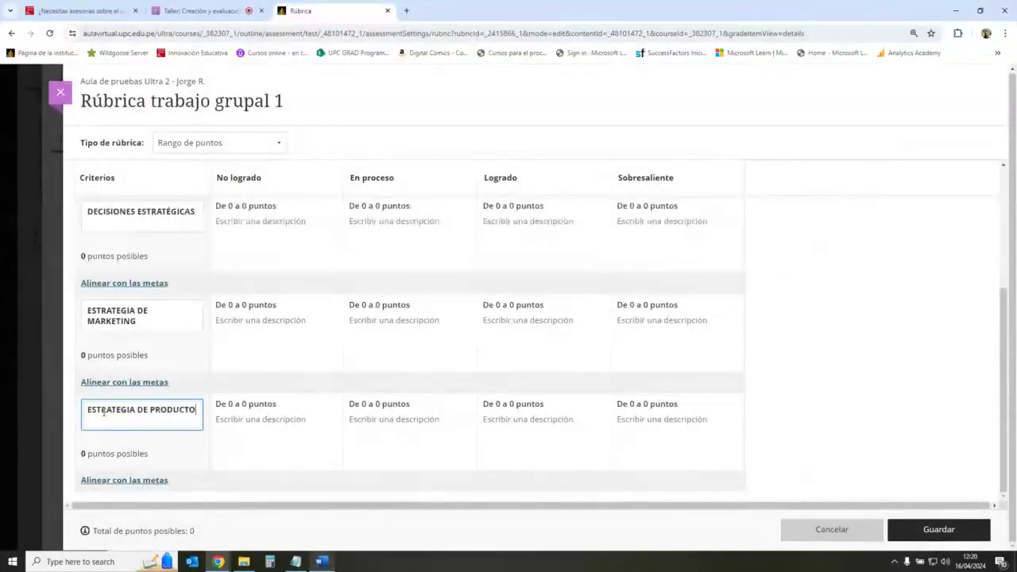
left_click(795, 354)
- Fill in the No logrado description of MATRIZ FODA with the matching text from the Word rubric
scroll(545, 284, "up", 5)
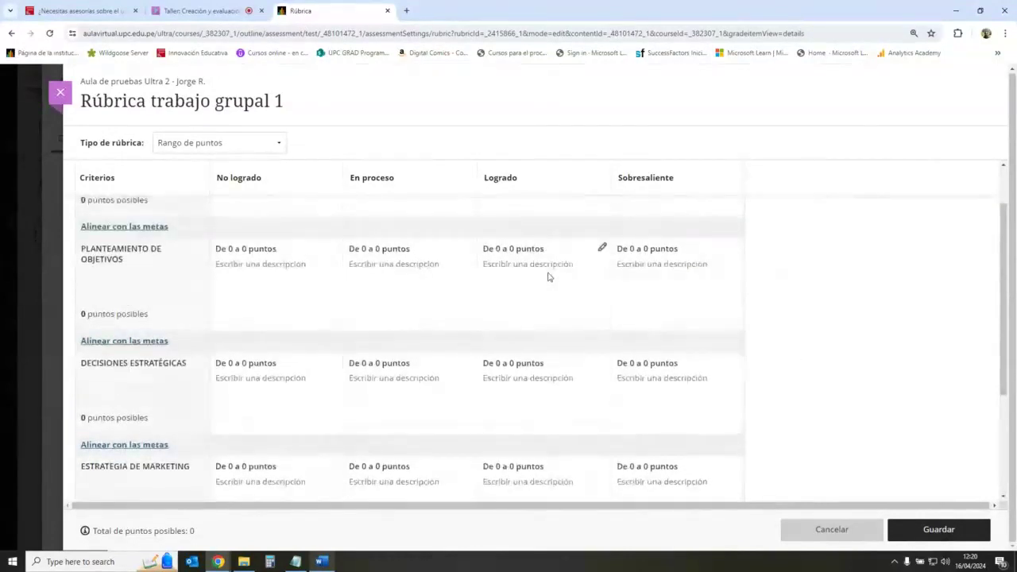
scroll(548, 277, "up", 1)
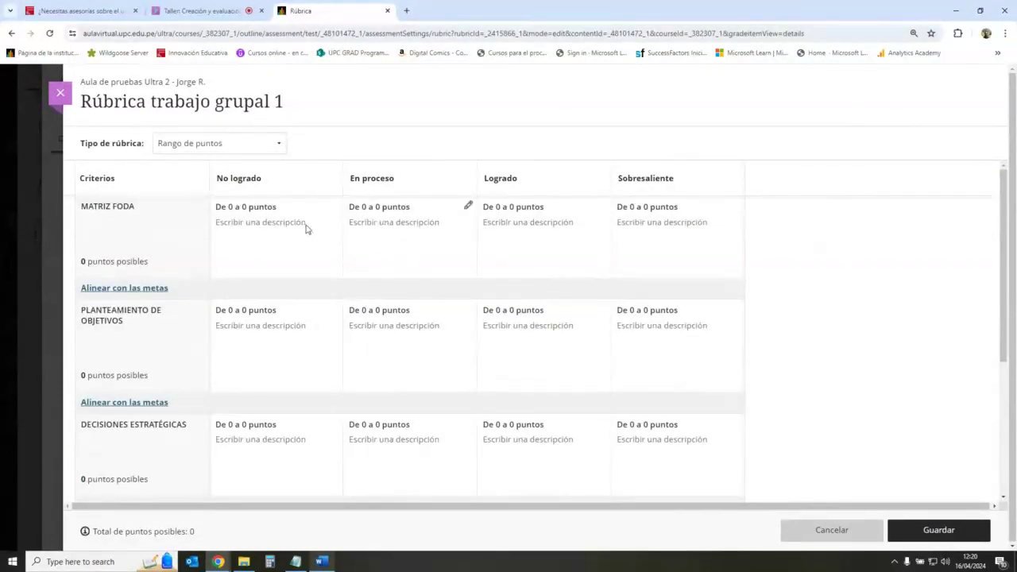
left_click(330, 562)
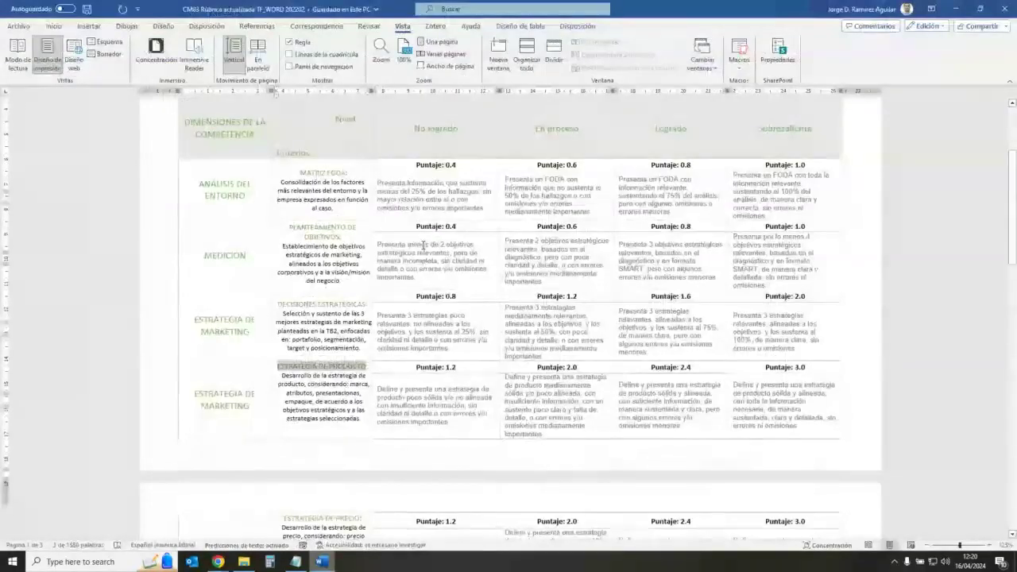
scroll(423, 246, "up", 2)
key("alt+Tab")
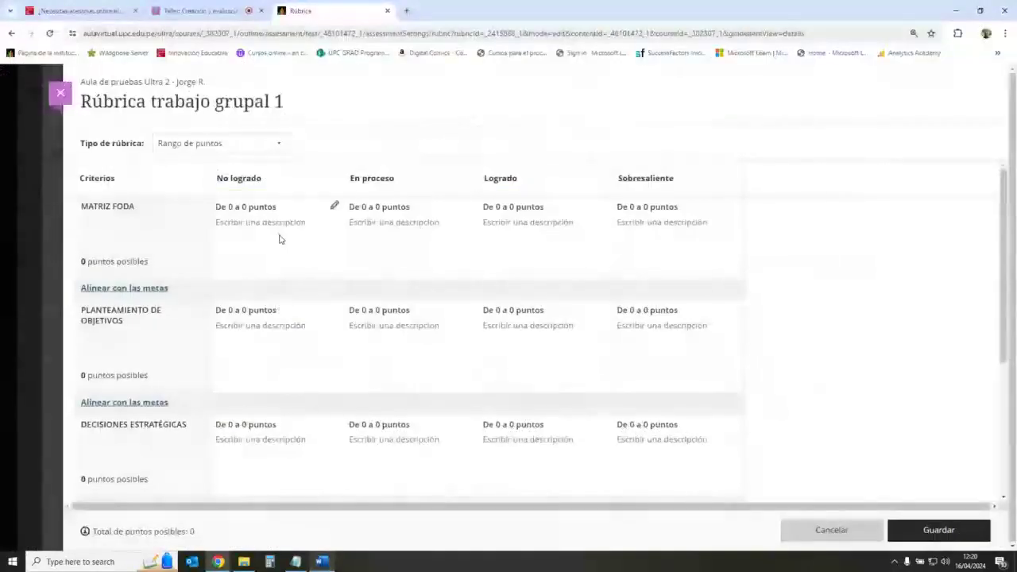
left_click(334, 208)
left_click(307, 238)
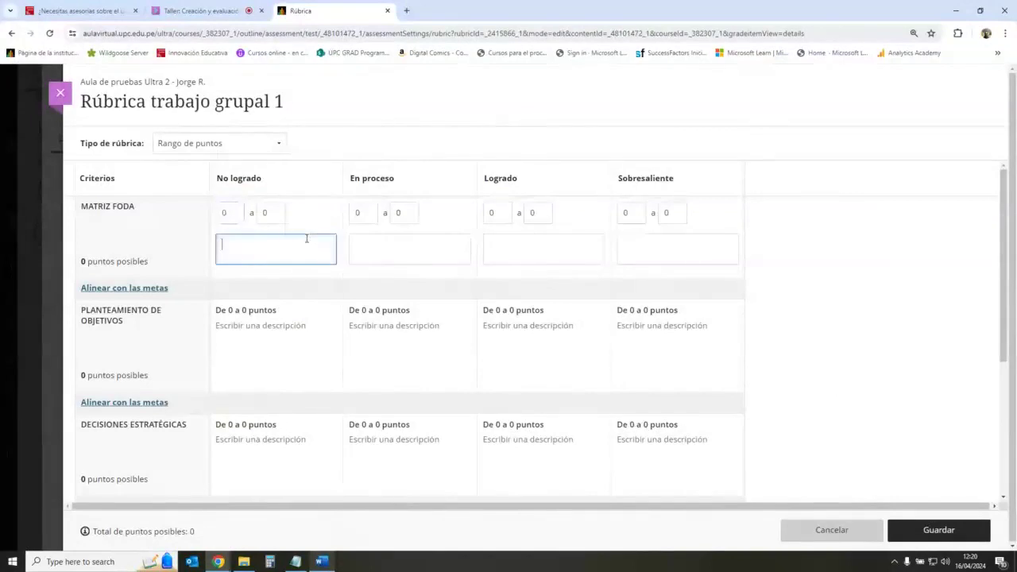
type("Presenta información que sustenta menos del 25% de los hallazgos, sin mayor relación entre sí o con omisiones y/o errores importantes.")
left_click(403, 295)
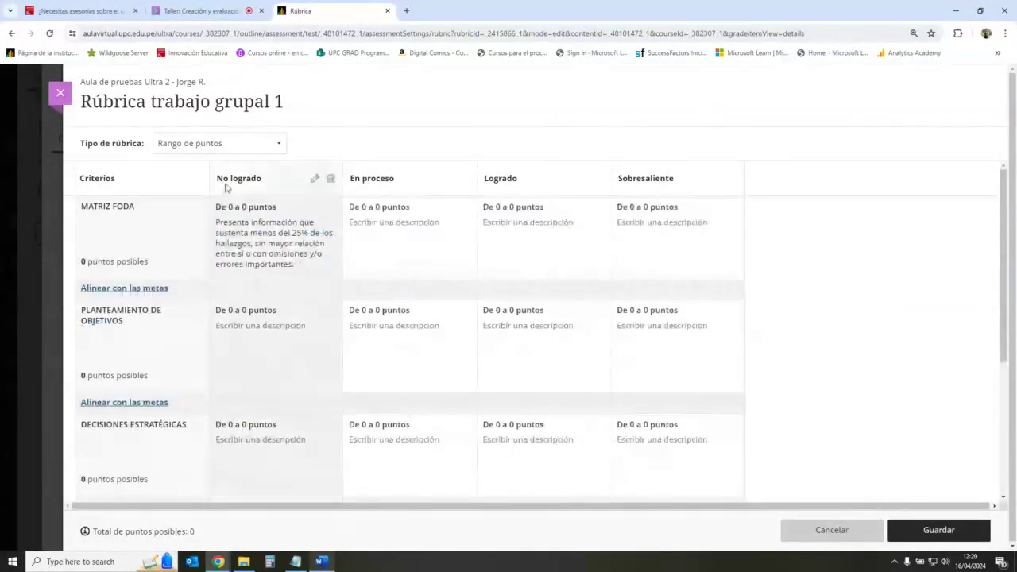
- Change the rubric type to Puntos
left_click(248, 143)
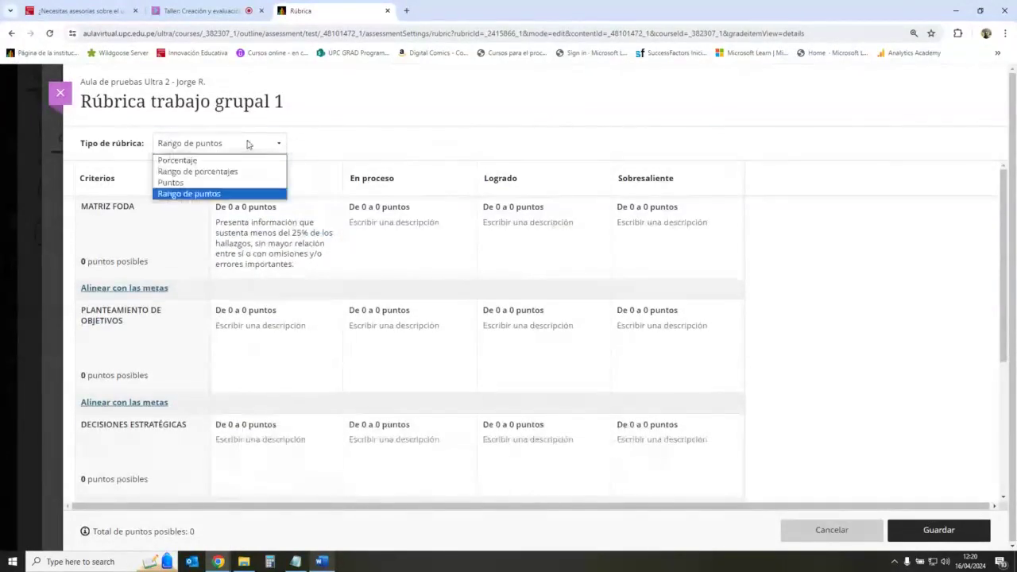
left_click(216, 183)
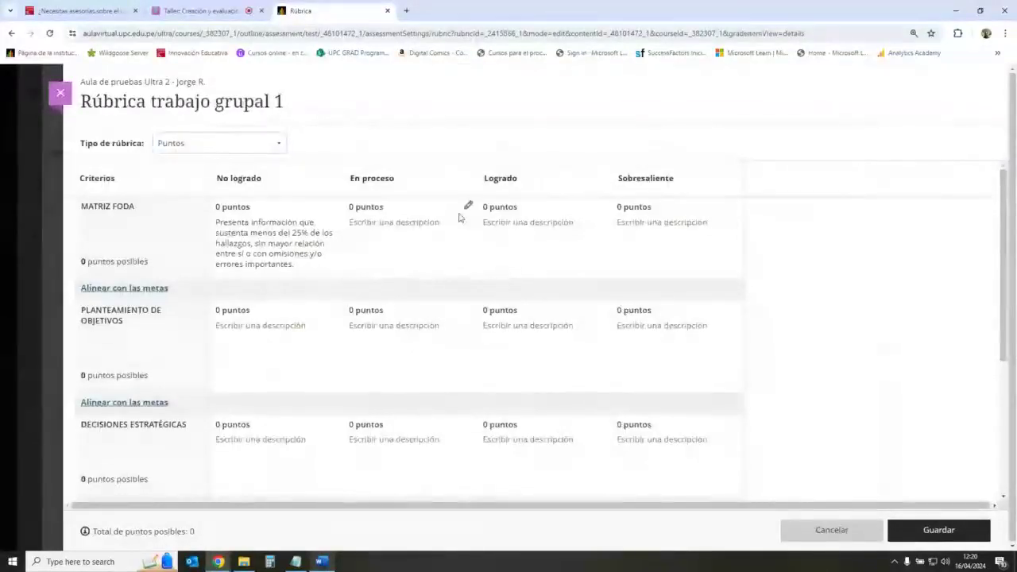
- Fill in MATRIZ FODA's En proceso, Logrado and Sobresaliente descriptions with the matching texts from the Word rubric
left_click(422, 239)
type("Presenta un FODA con información que no sustenta el 50% de los hallazgos o con omisiones y/o errores medianamente importantes.")
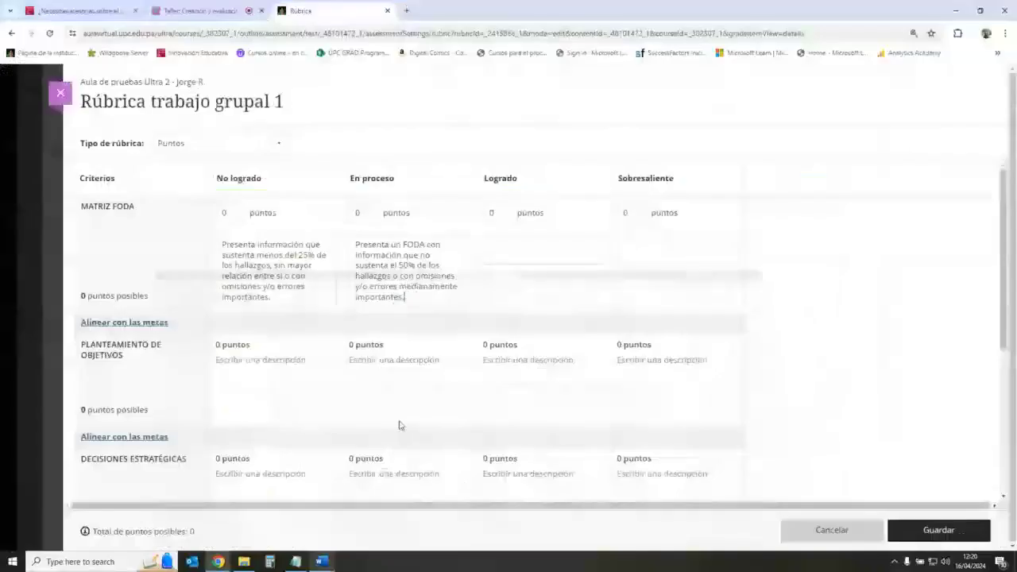
left_click(572, 294)
type("Presenta un FODA con información relevante, sustentando el 75% del análisis, pero con algunas omisiones o errores menores.")
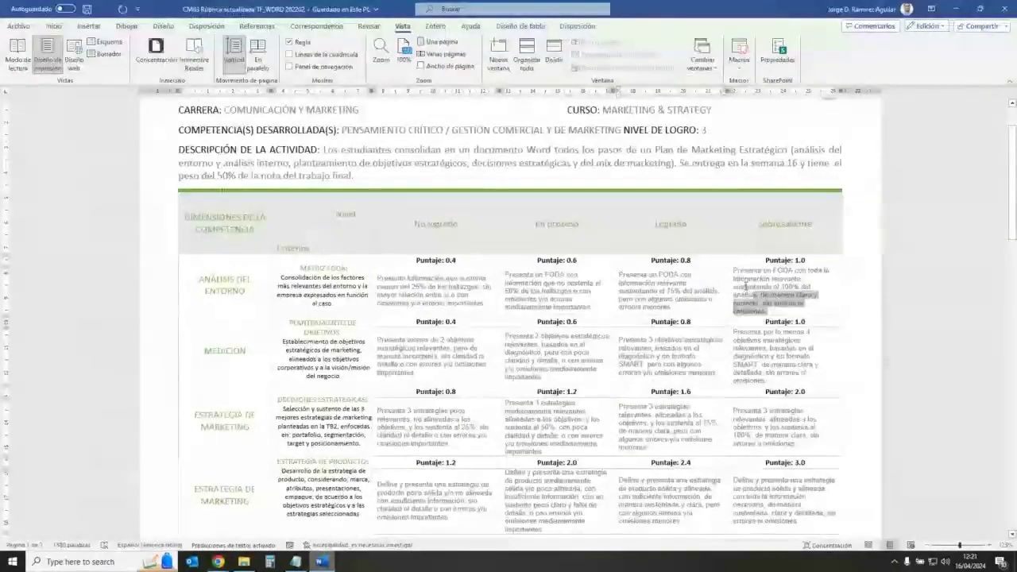
left_click_drag(723, 288, 732, 270)
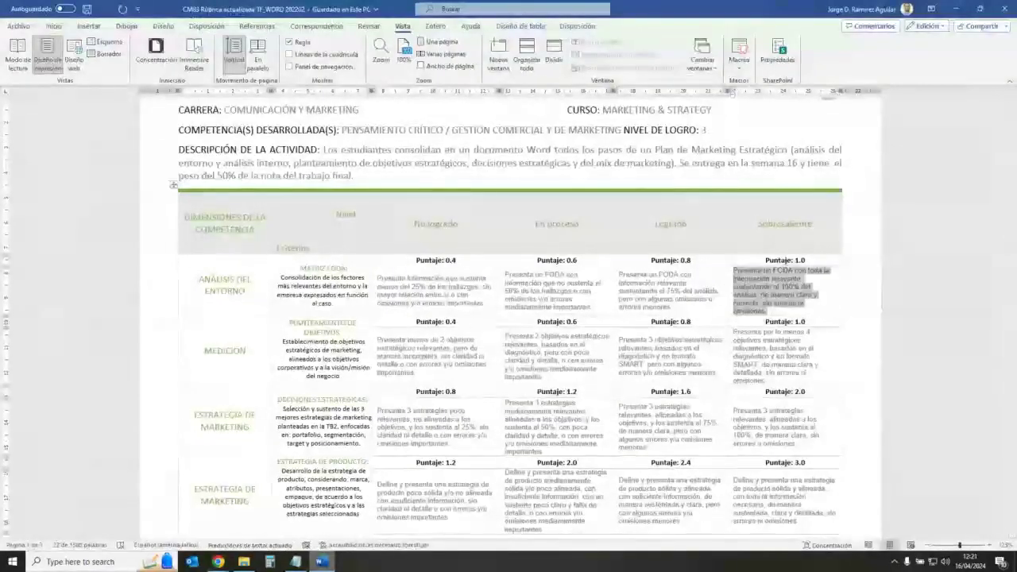
key("alt+Tab")
left_click(667, 266)
type("Presenta un FODA con toda la información relevante, sustentando el 100% del análisis, de manera clara y correcta, sin errores ni omisiones.")
left_click(839, 286)
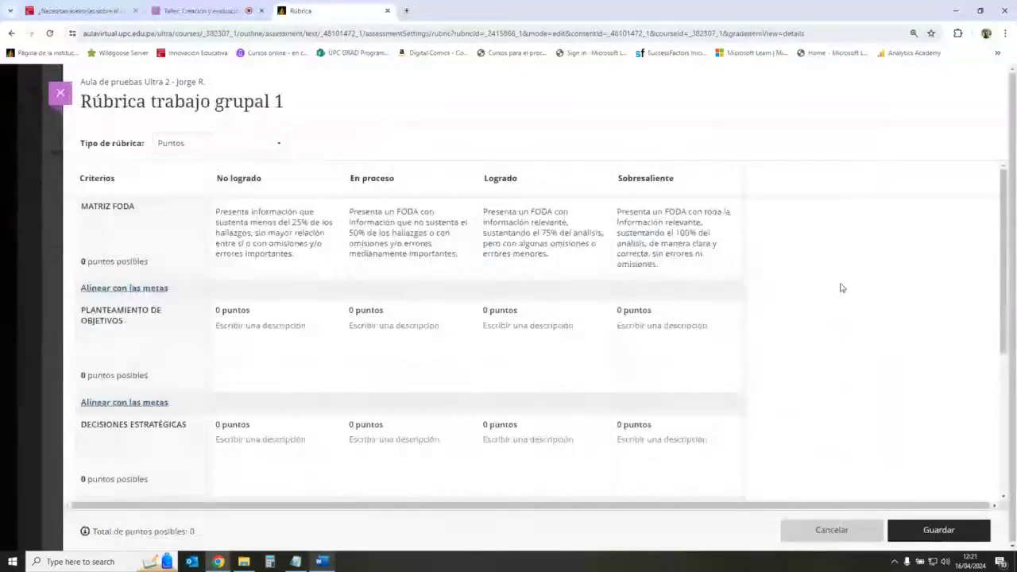
- Check the scores in the Word rubric and set MATRIZ FODA's Sobresaliente level to 5 points
left_click(321, 563)
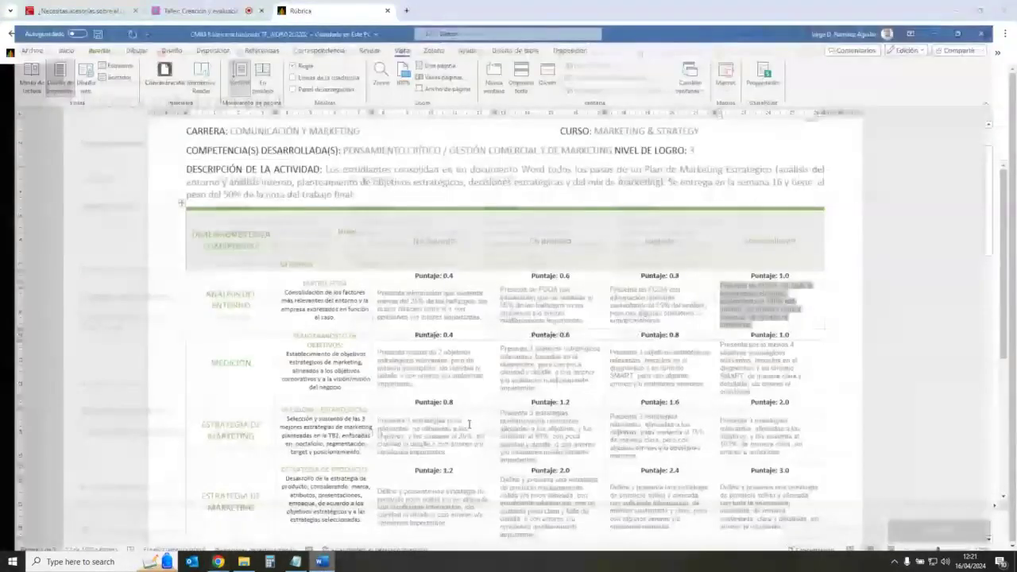
key("alt+Tab")
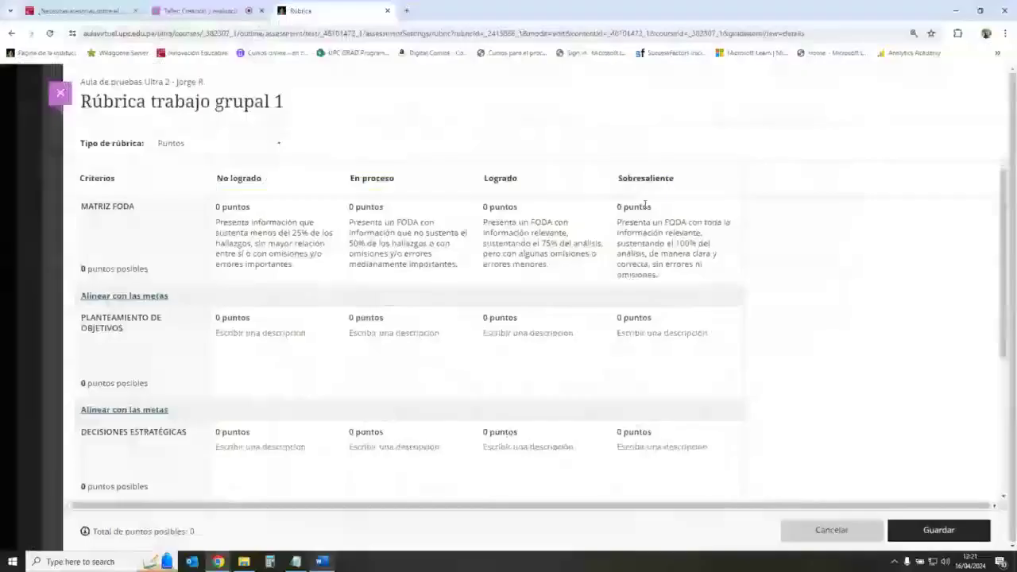
mouse_move(736, 209)
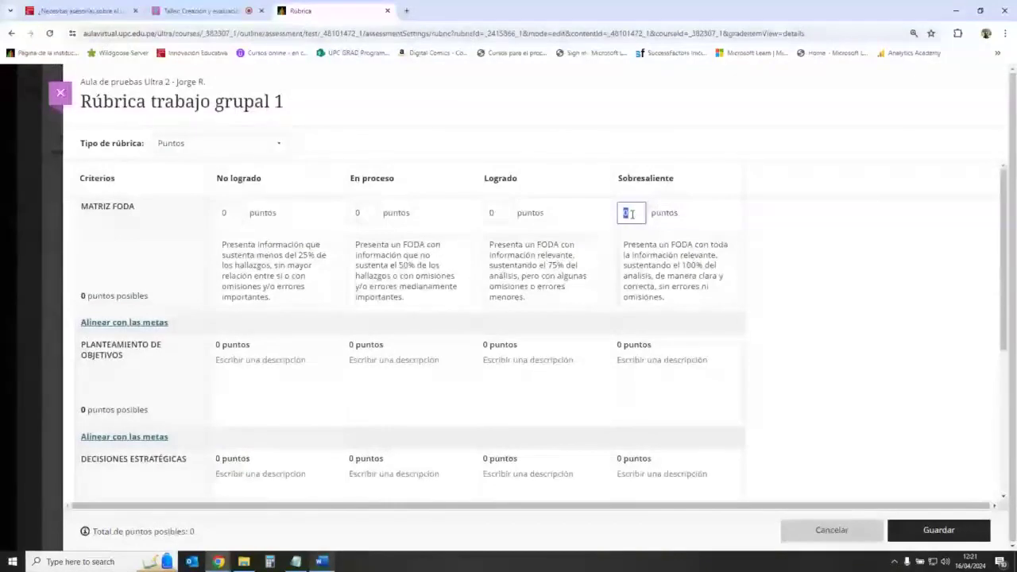
scroll(633, 352, "down", 3)
scroll(639, 344, "up", 3)
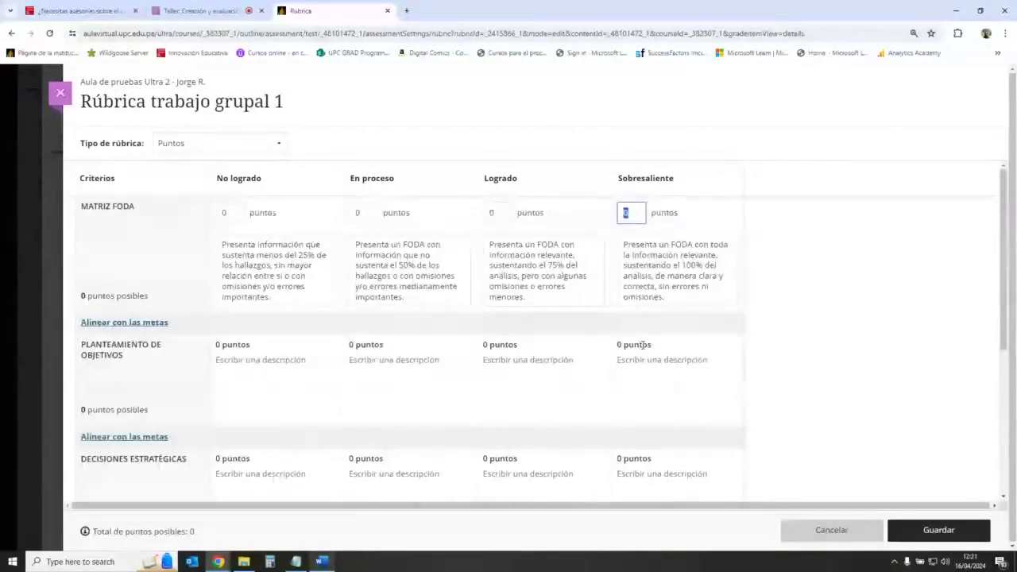
type("5")
left_click(796, 333)
- Set the Sobresaliente level to 5 points for both PLANTEAMIENTO DE OBJETIVOS and DECISIONES ESTRATÉGICAS
left_click(701, 321)
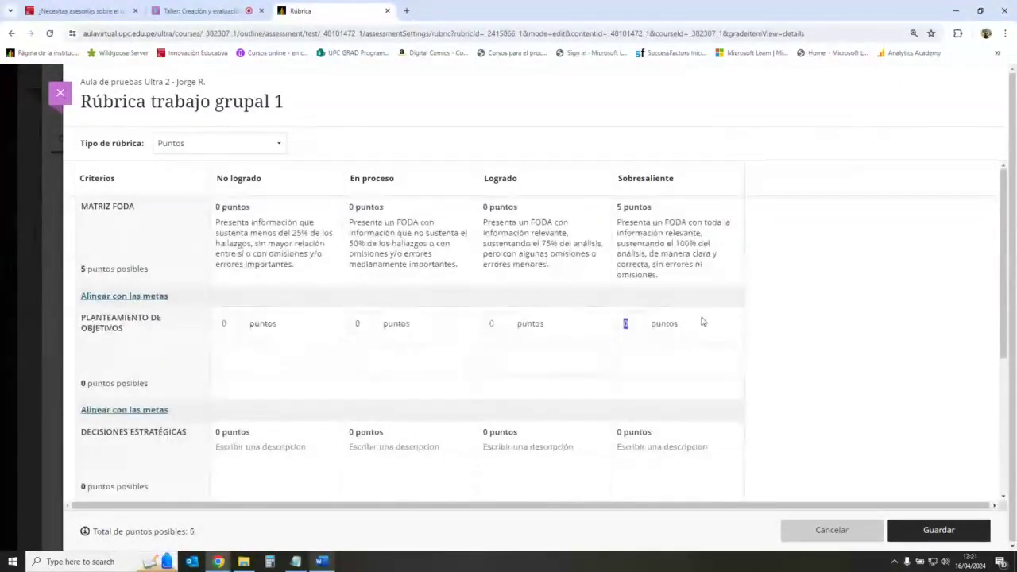
type("5")
left_click(447, 374)
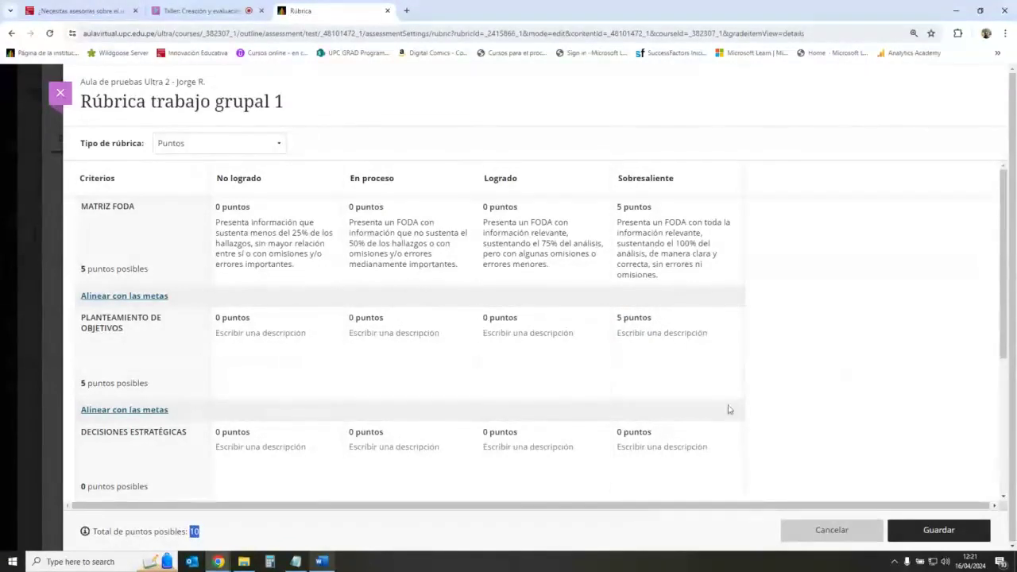
left_click(699, 434)
type("5")
left_click(842, 397)
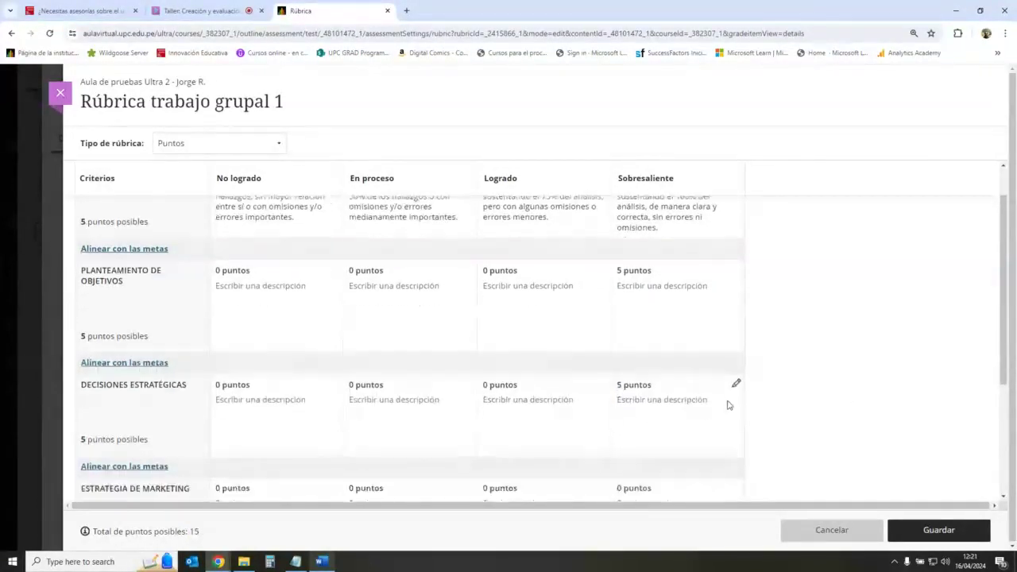
- Set ESTRATEGIA DE MARKETING's Sobresaliente level to 5 points
scroll(728, 406, "down", 2)
left_click(737, 344)
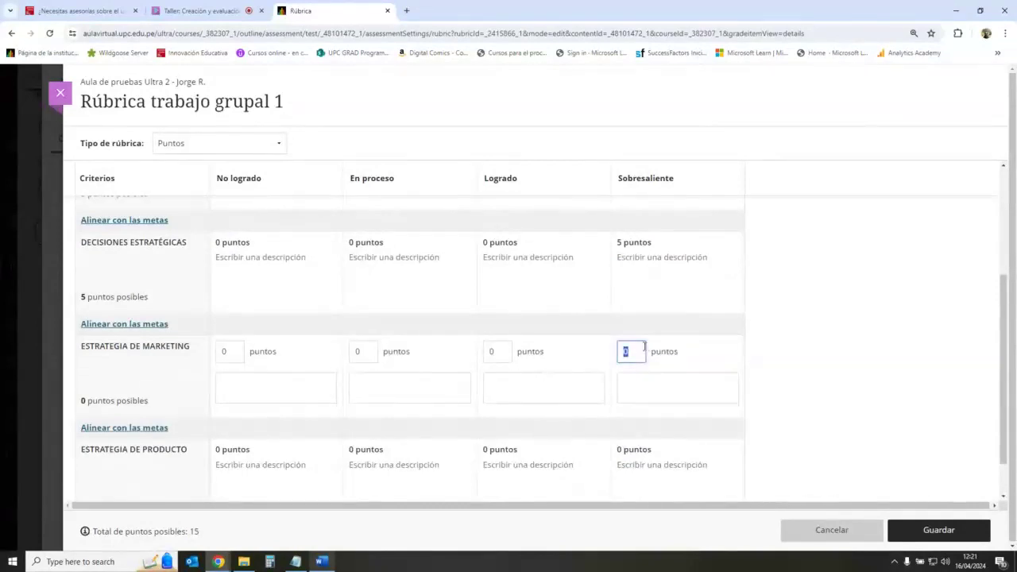
type("5")
left_click(821, 357)
- Delete the ESTRATEGIA DE PRODUCTO criterion from the rubric
scroll(586, 370, "down", 1)
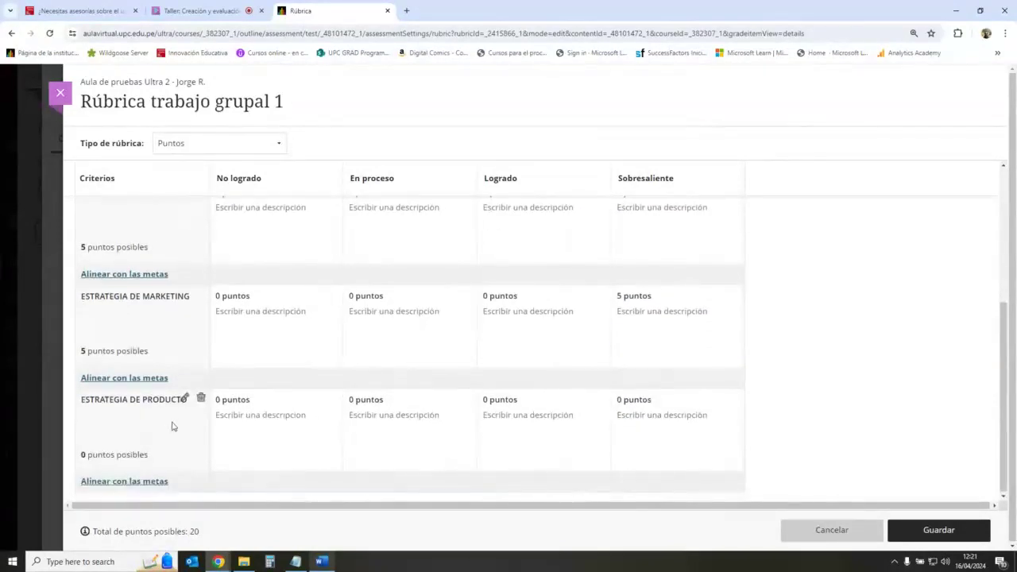
scroll(172, 427, "up", 3)
scroll(185, 349, "down", 3)
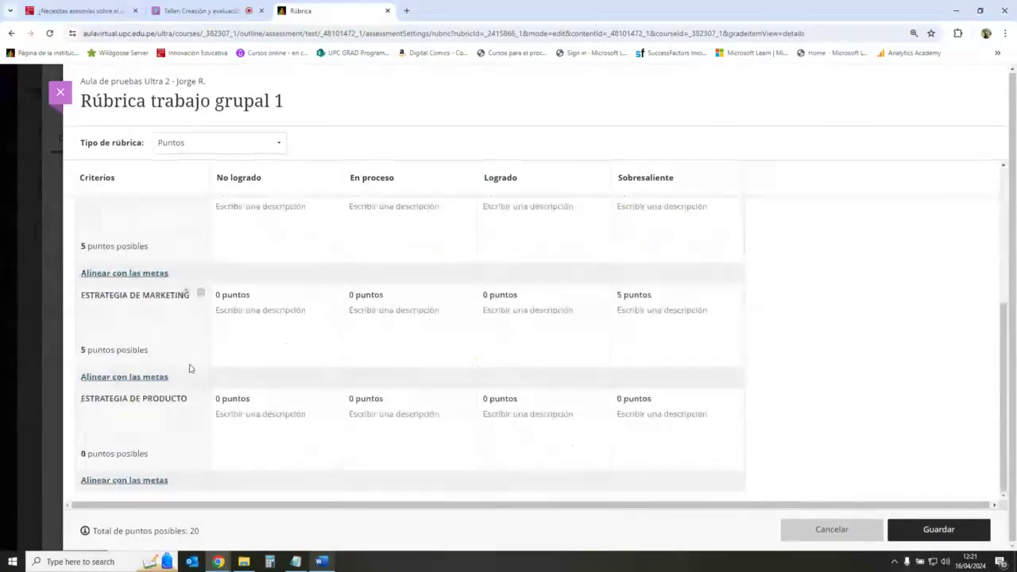
scroll(200, 402, "up", 1)
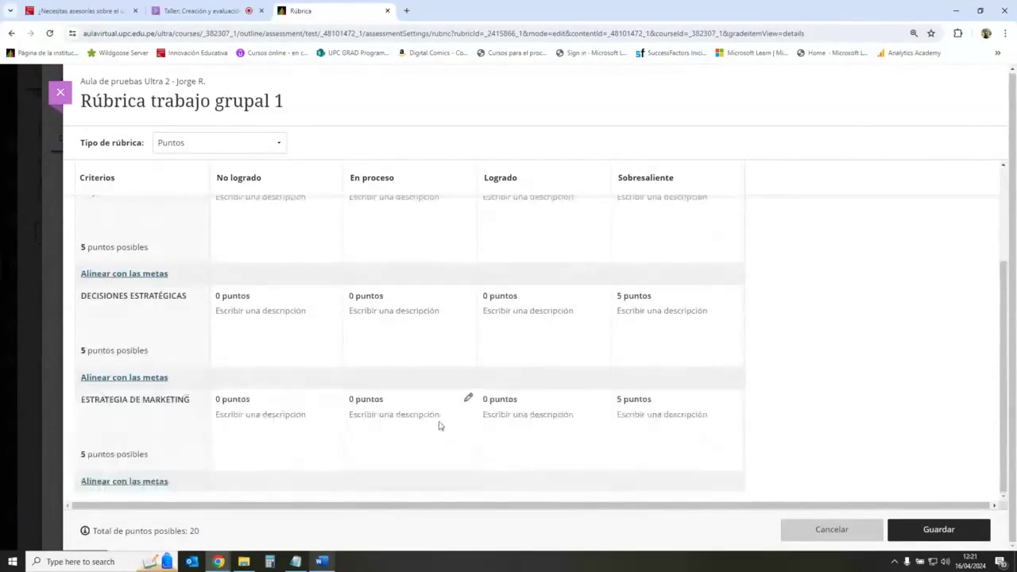
- Set the Logrado level to 4 points for both MATRIZ FODA and PLANTEAMIENTO DE OBJETIVOS
scroll(738, 395, "up", 3)
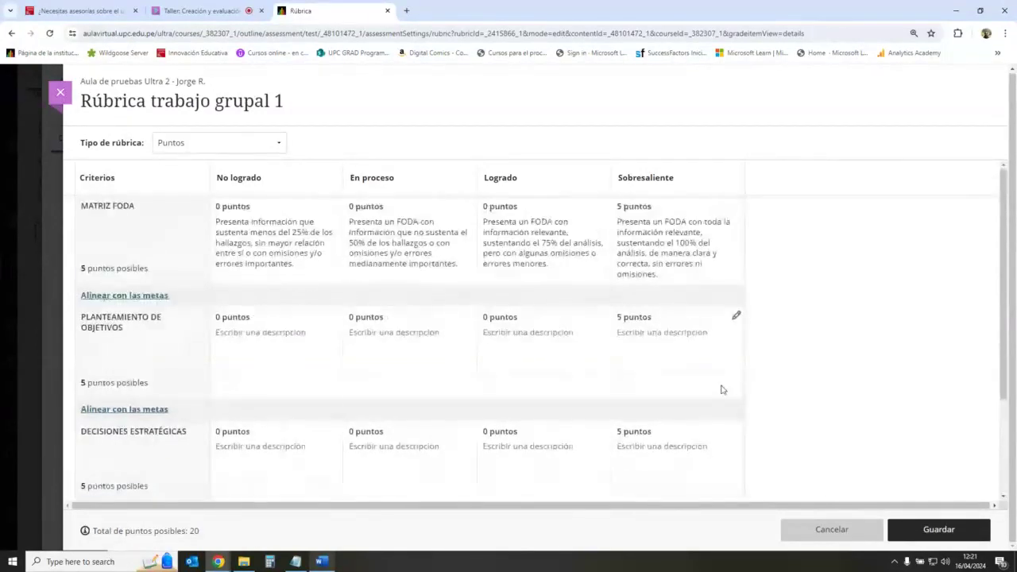
left_click(603, 207)
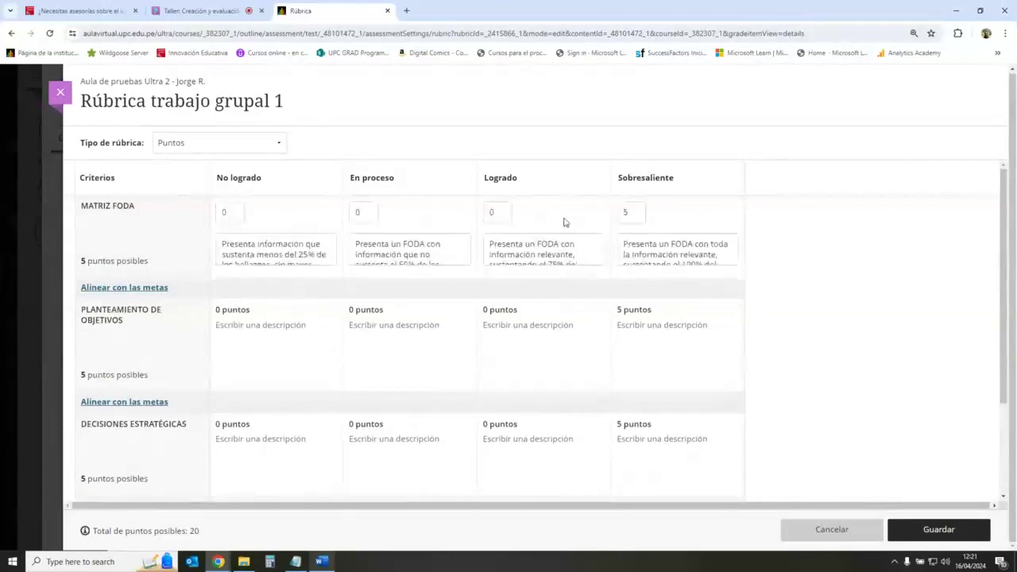
key("Return")
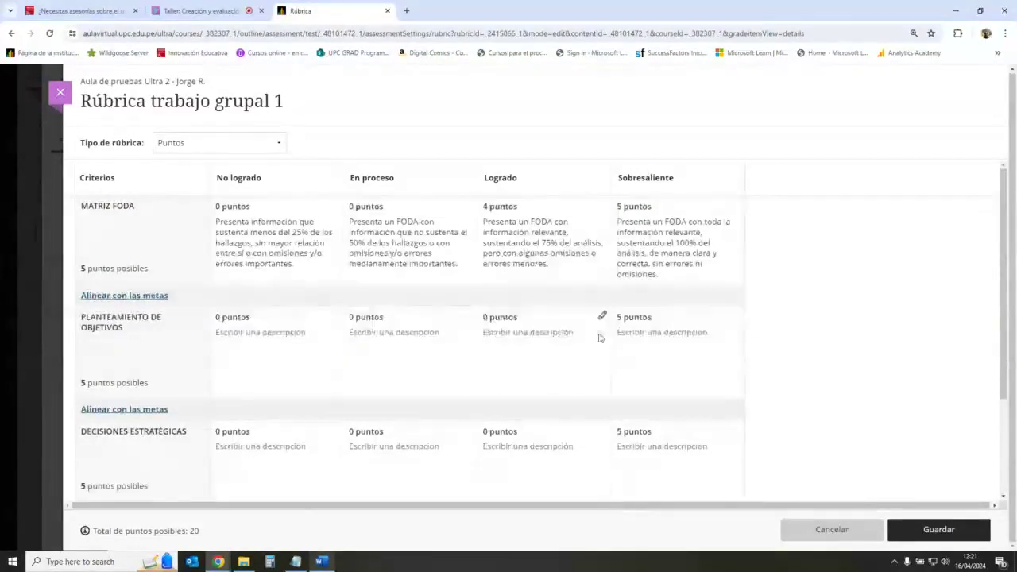
left_click(599, 315)
type("4")
key("Return")
- Set the Logrado level to 4 points for both DECISIONES ESTRATÉGICAS and ESTRATEGIA DE MARKETING
left_click(599, 432)
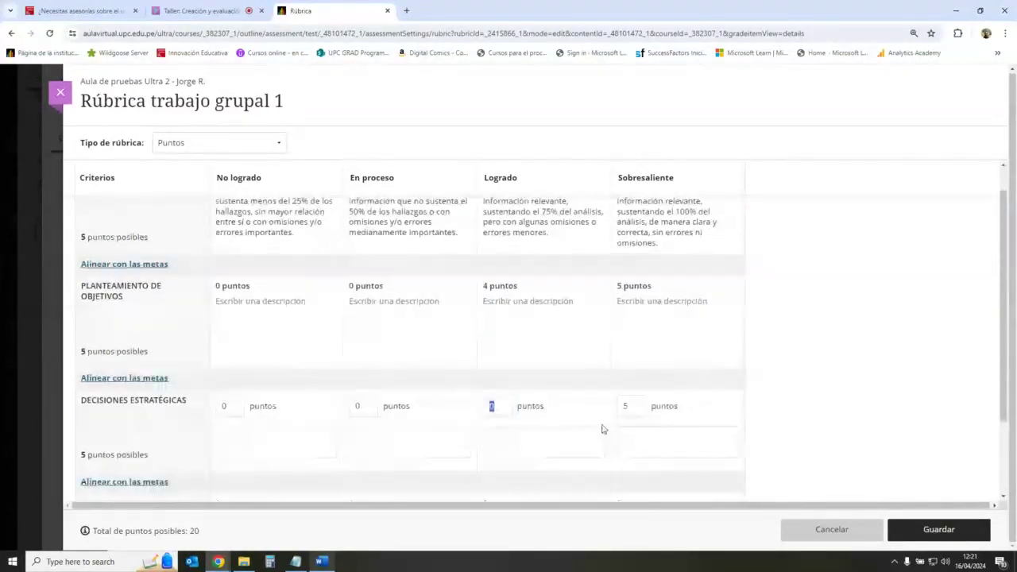
type("4")
key("Return")
scroll(572, 389, "down", 1)
left_click(600, 399)
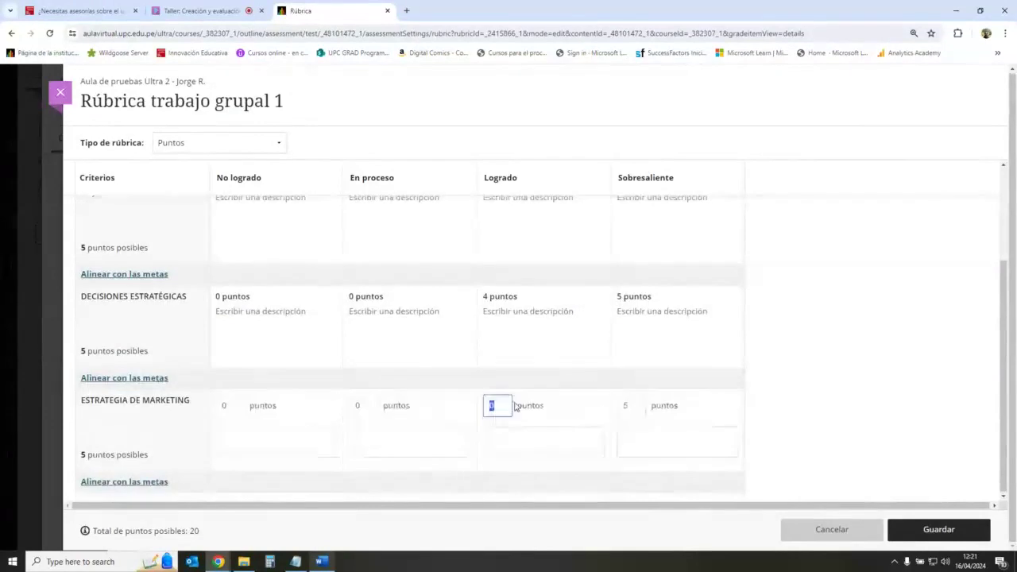
type("4")
key("Return")
- Set MATRIZ FODA's En proceso level to 3 points
scroll(362, 312, "up", 2)
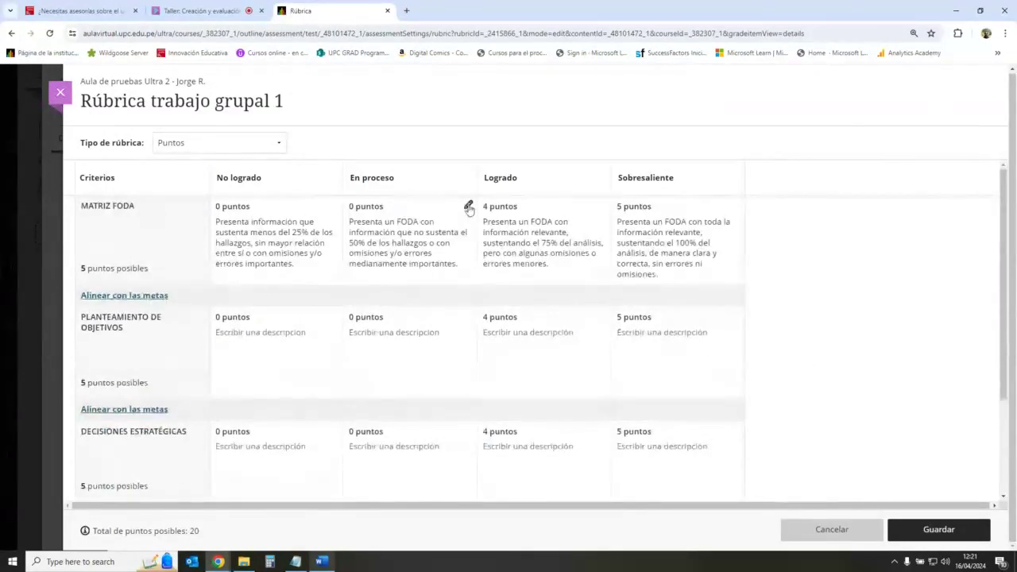
left_click(469, 209)
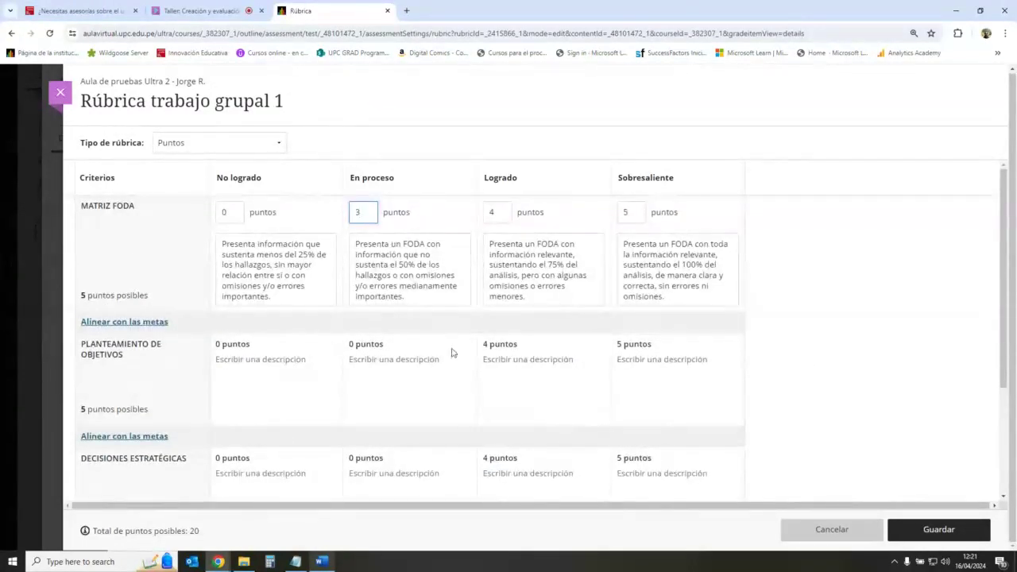
type("3")
key("Return")
- Set PLANTEAMIENTO DE OBJETIVOS's En proceso level to 3,5 points, using a comma as the decimal separator
left_click(468, 321)
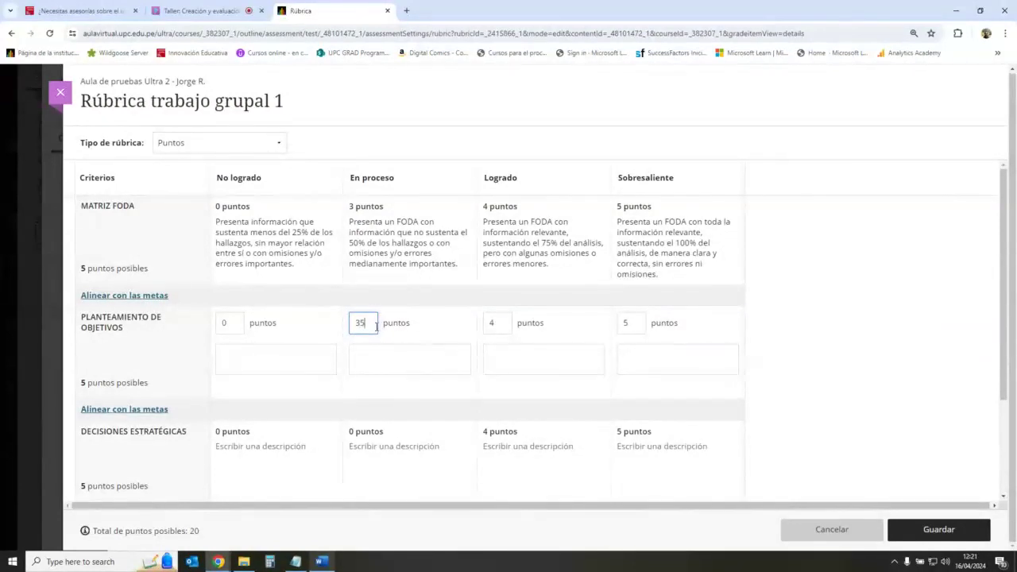
type("3m")
key("BackSpace")
type(",")
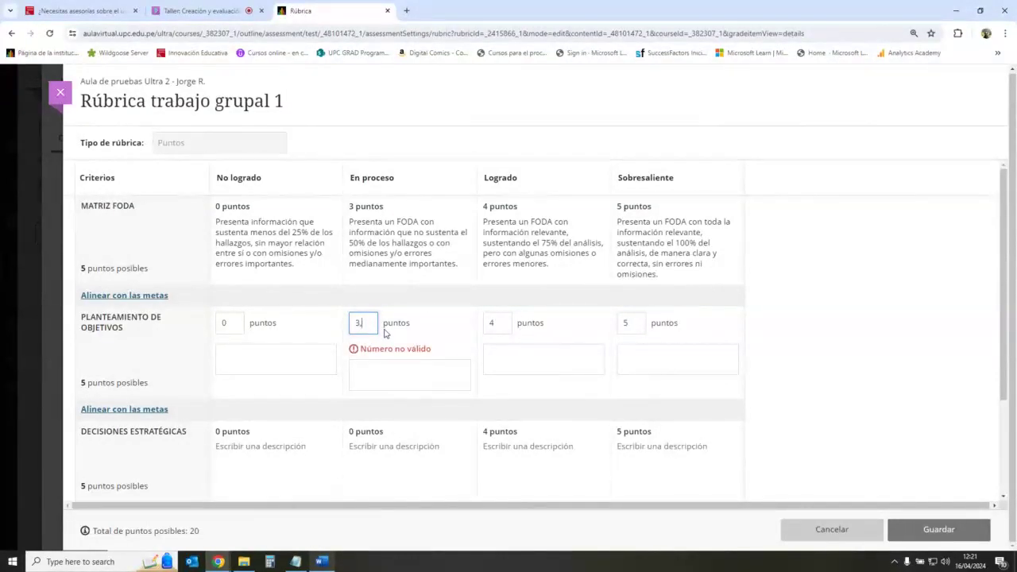
type("5")
left_click(413, 333)
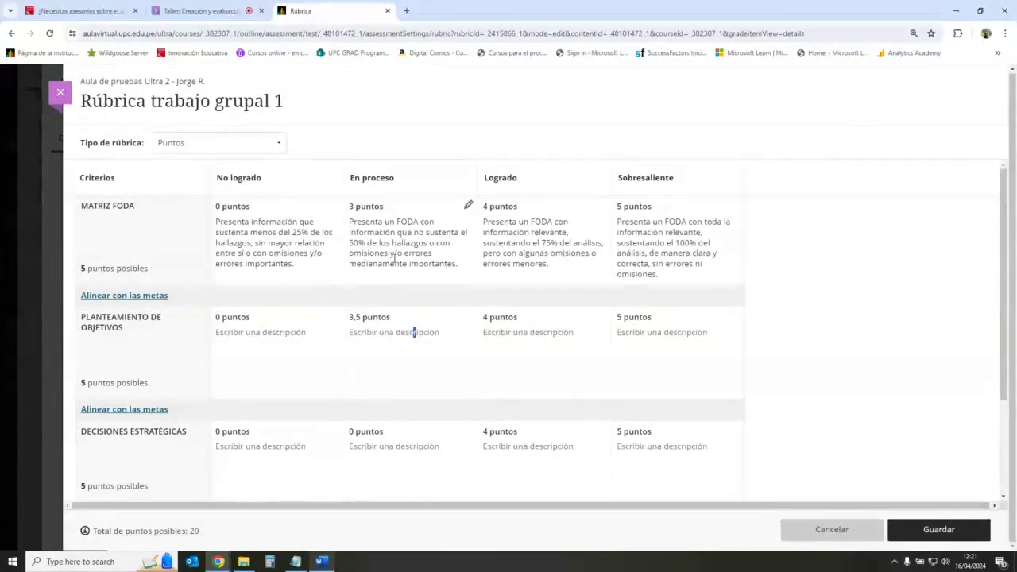
- Change MATRIZ FODA's En proceso level to 3,5 points
left_click(468, 205)
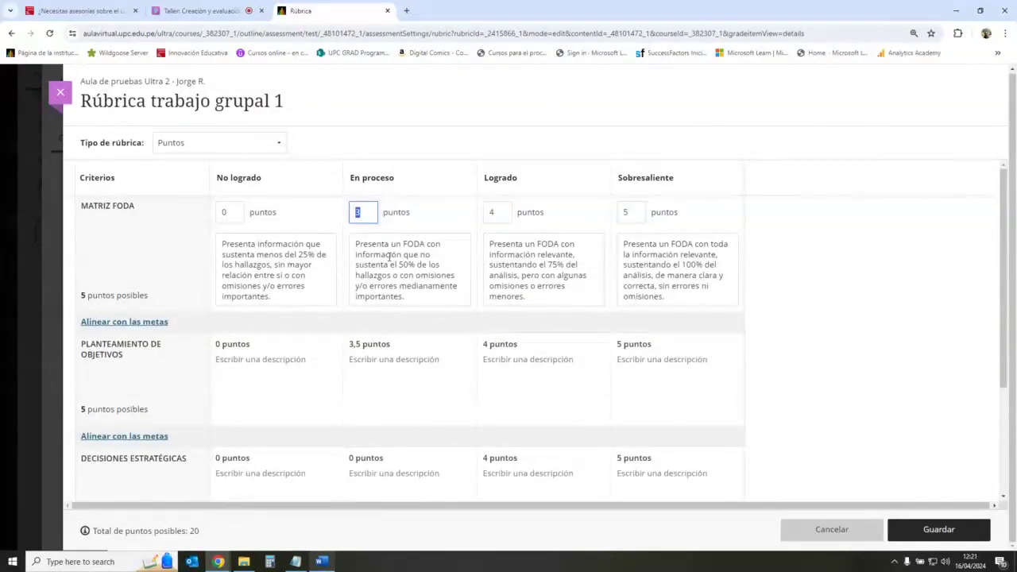
type(",5")
left_click(440, 329)
- Set the En proceso level to 3,5 points for both DECISIONES ESTRATÉGICAS and ESTRATEGIA DE MARKETING
scroll(426, 340, "down", 3)
left_click(468, 294)
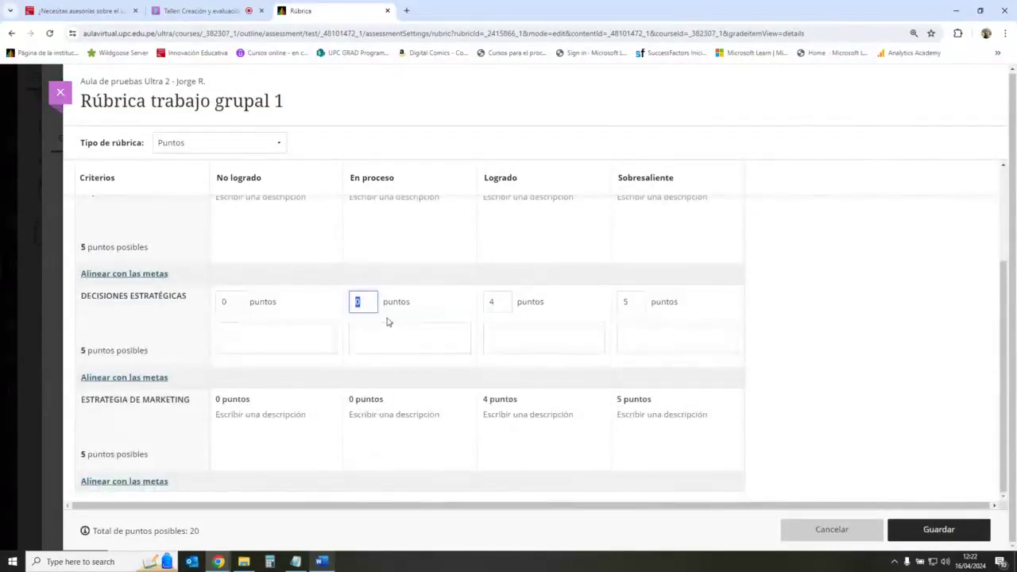
type("3,5")
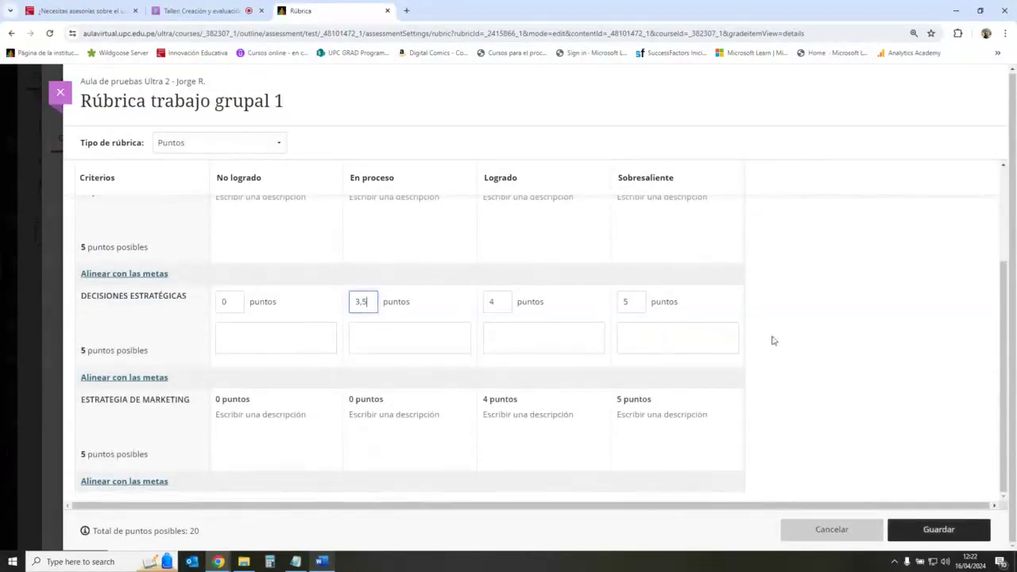
left_click(774, 340)
left_click(468, 398)
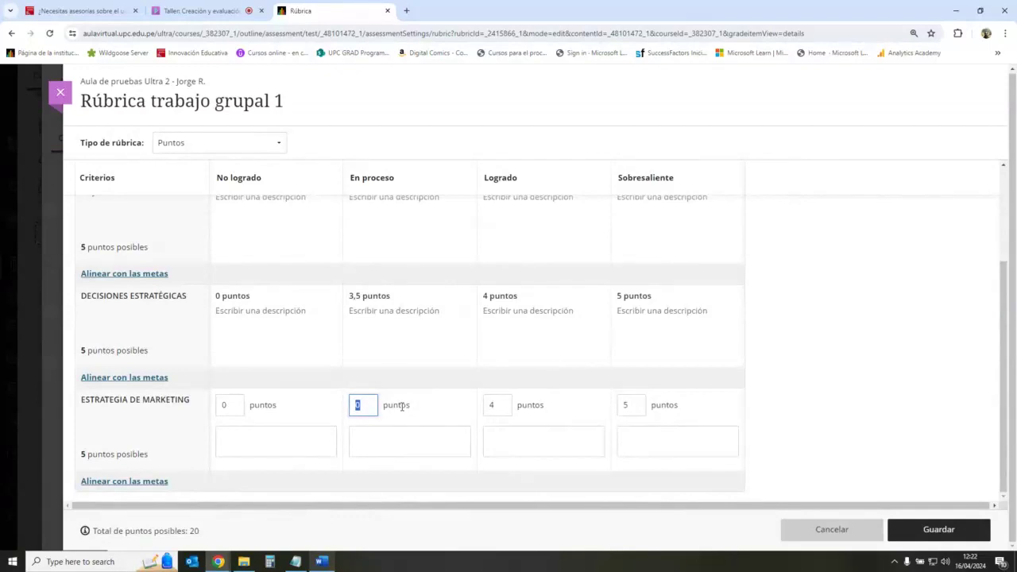
type("3,5")
left_click(771, 347)
- Set the No logrado level to 2 points for both MATRIZ FODA and PLANTEAMIENTO DE OBJETIVOS
scroll(412, 350, "up", 2)
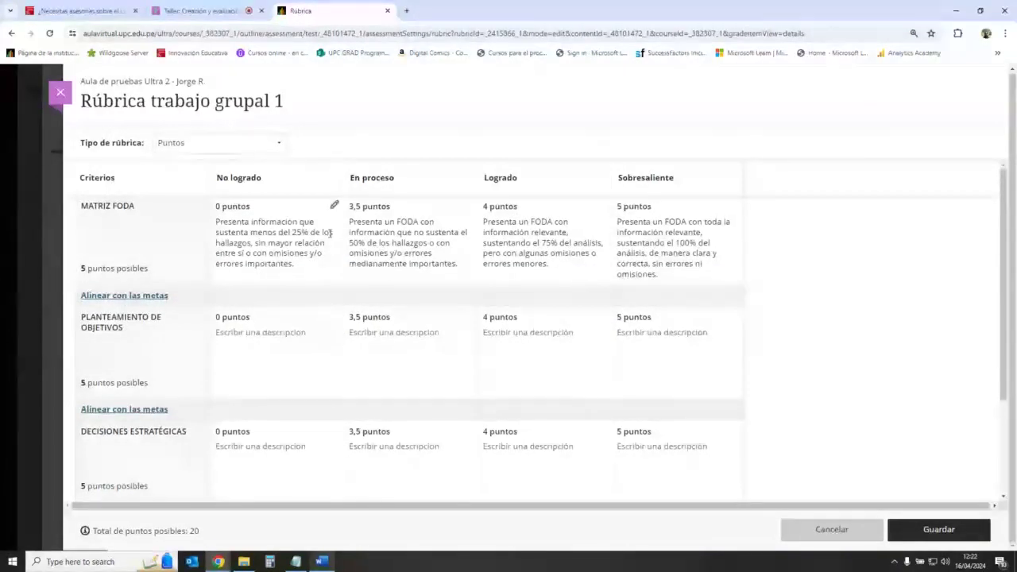
left_click(335, 209)
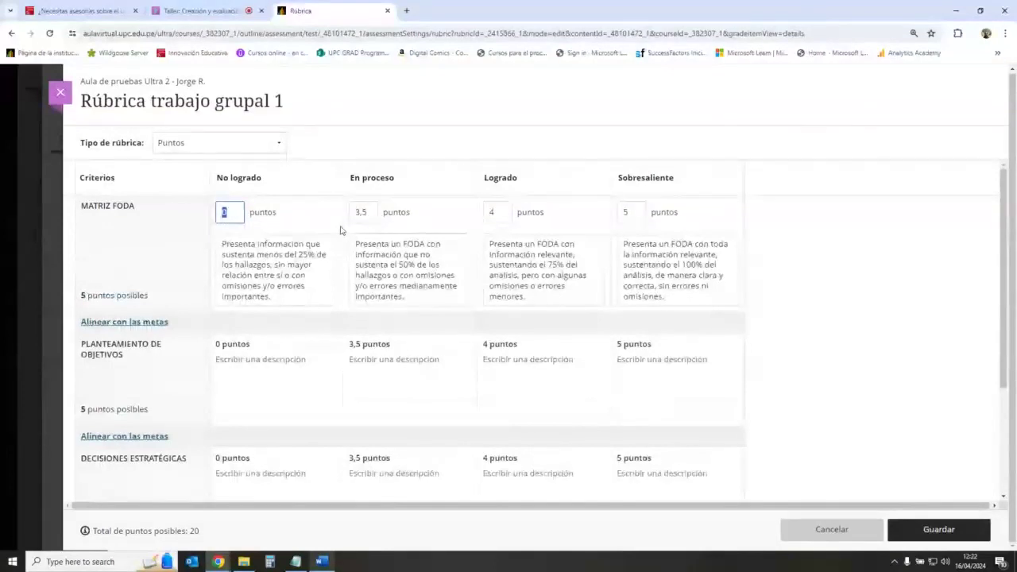
type("2")
left_click(334, 316)
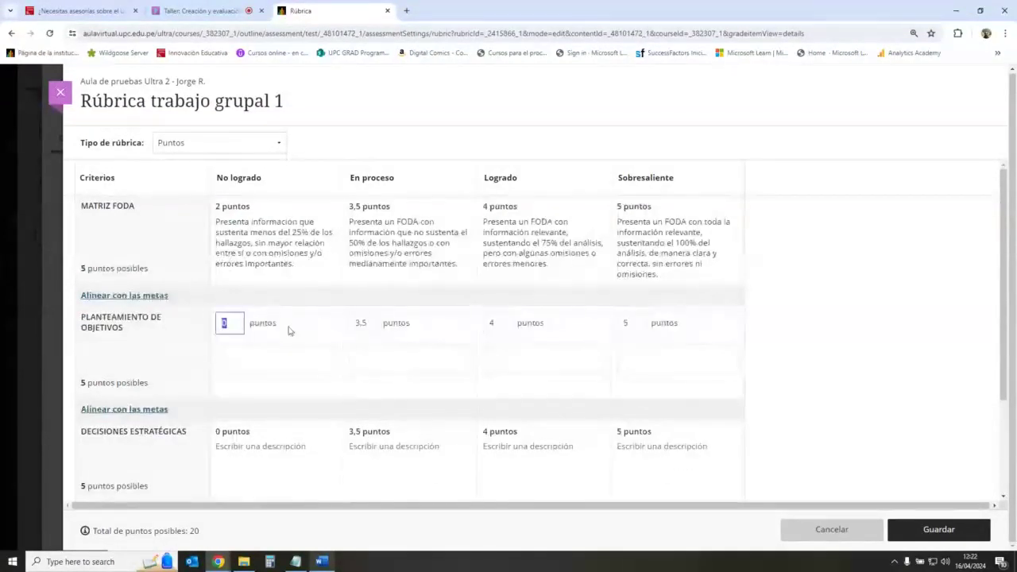
type("2")
left_click(335, 401)
- Set the No logrado level to 2 points for both DECISIONES ESTRATÉGICAS and ESTRATEGIA DE MARKETING
scroll(318, 356, "down", 2)
left_click(333, 294)
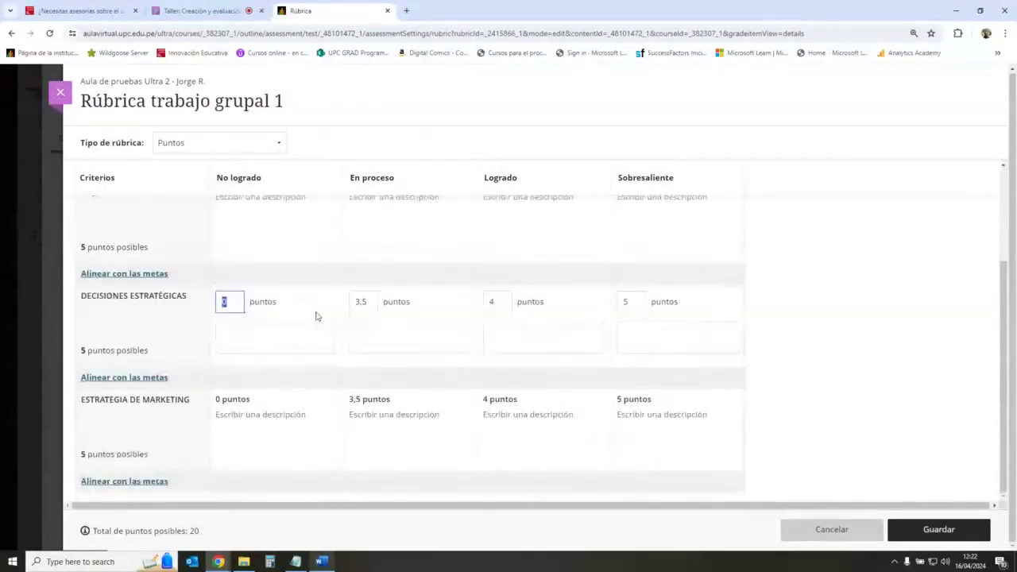
type("2")
left_click(326, 397)
type("2")
left_click(511, 347)
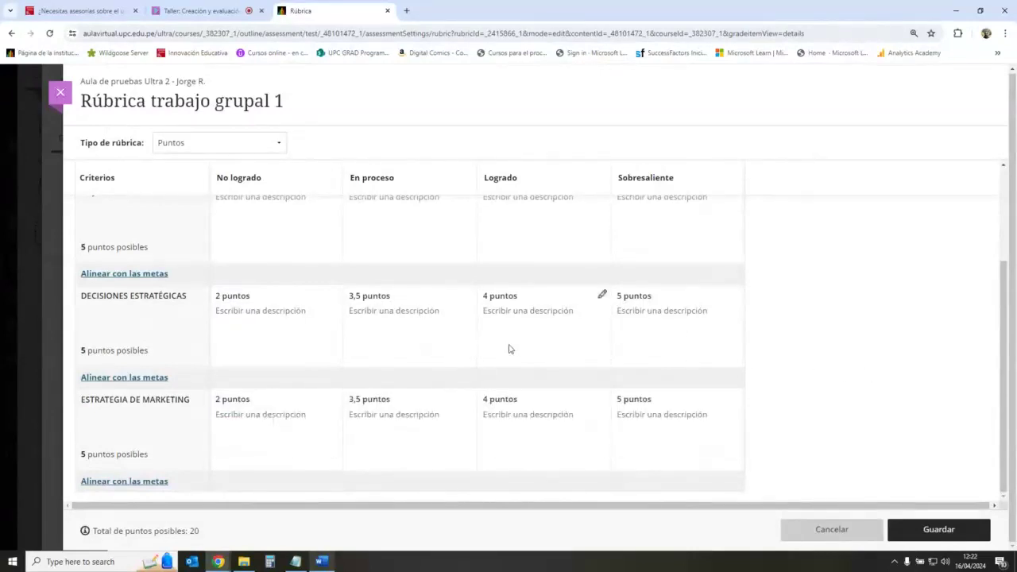
- Copy PLANTEAMIENTO DE OBJETIVOS's No logrado text from the Word rubric into the matching description of the online rubric
scroll(510, 349, "up", 2)
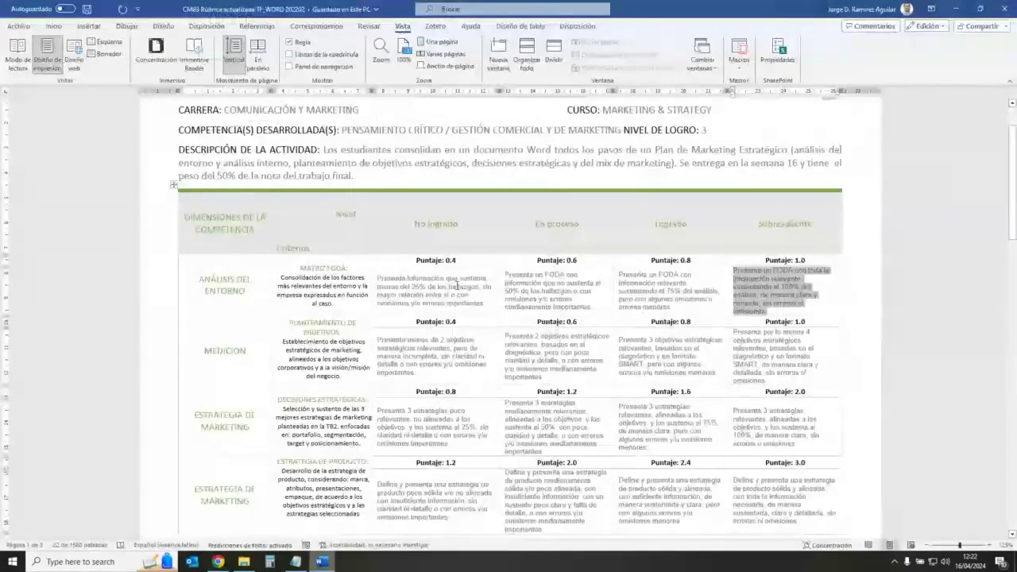
left_click_drag(486, 374, 382, 343)
key("alt+Tab")
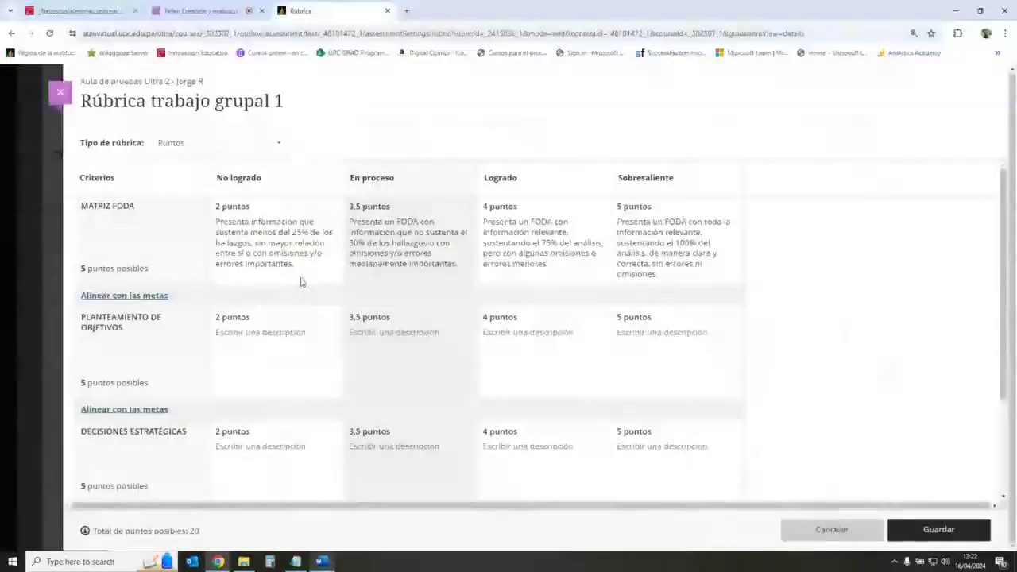
left_click(335, 319)
type("Presenta menos de 2 objetivos estratégicos relevantes, pero de manera incompleta, sin claridad ni detalle o con errores y/o omisiones importantes.")
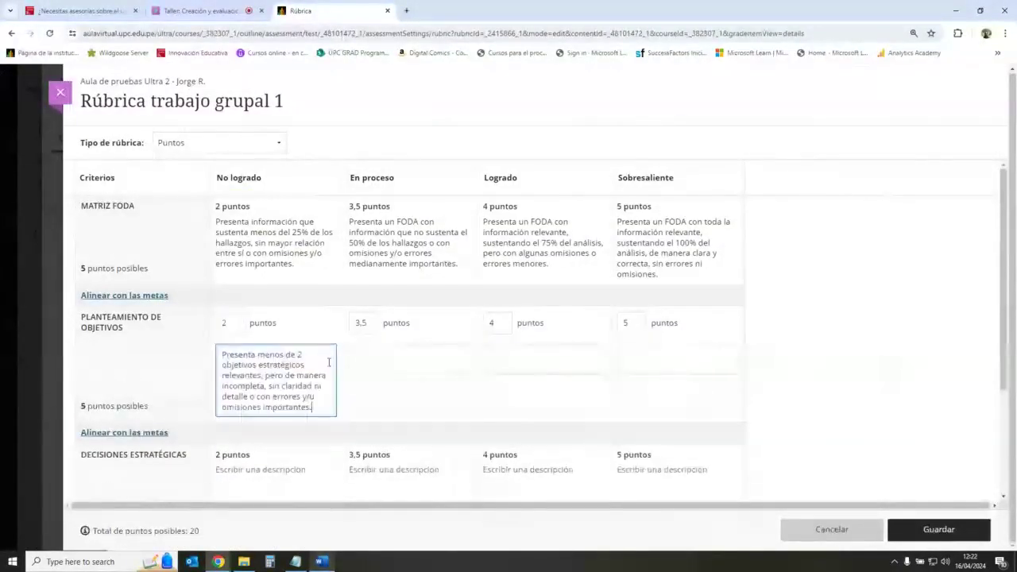
- Fill in PLANTEAMIENTO DE OBJETIVOS's En proceso and Logrado descriptions with the matching texts from the Word rubric
key("alt+Tab")
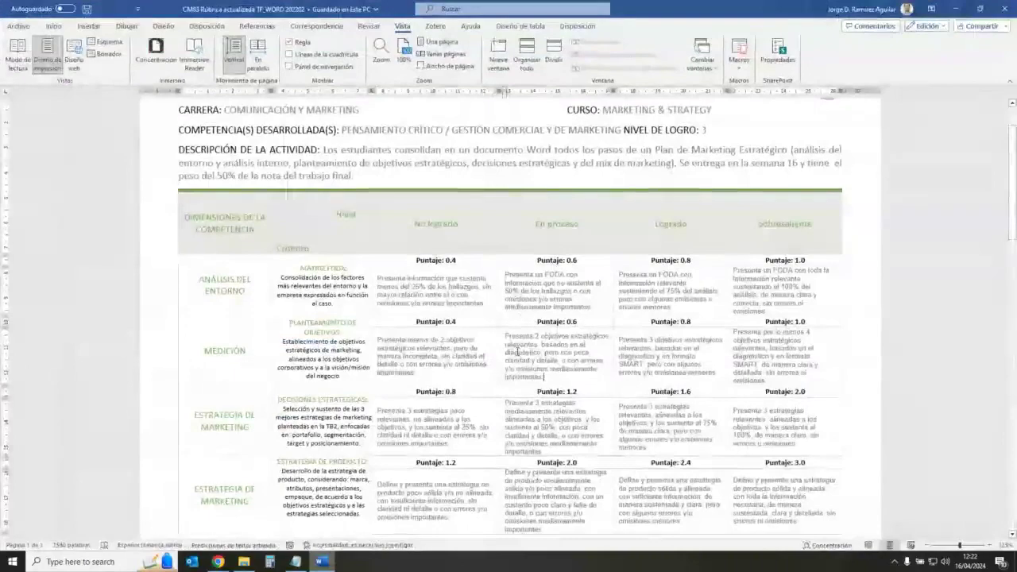
left_click_drag(503, 337, 597, 379)
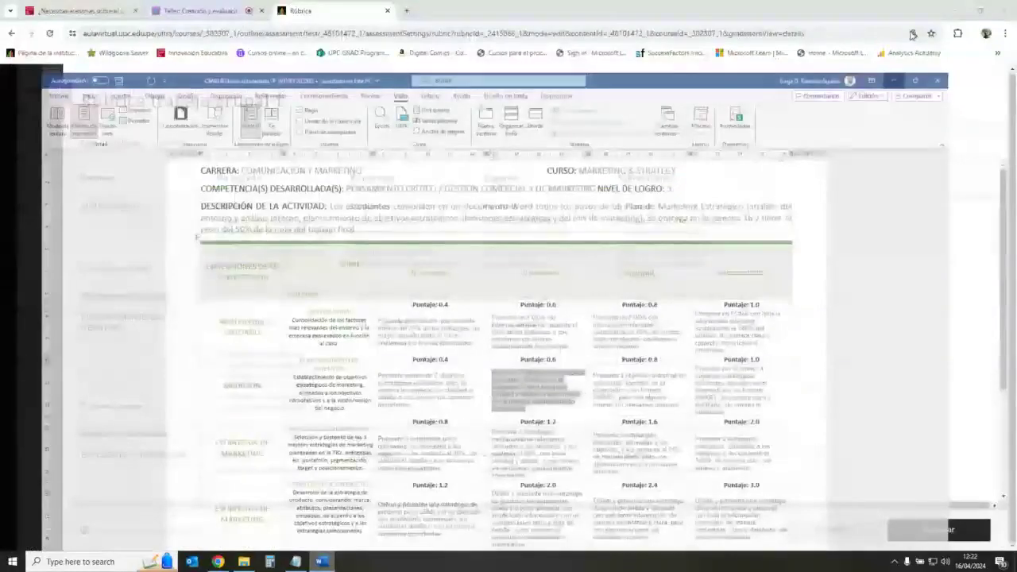
left_click(421, 365)
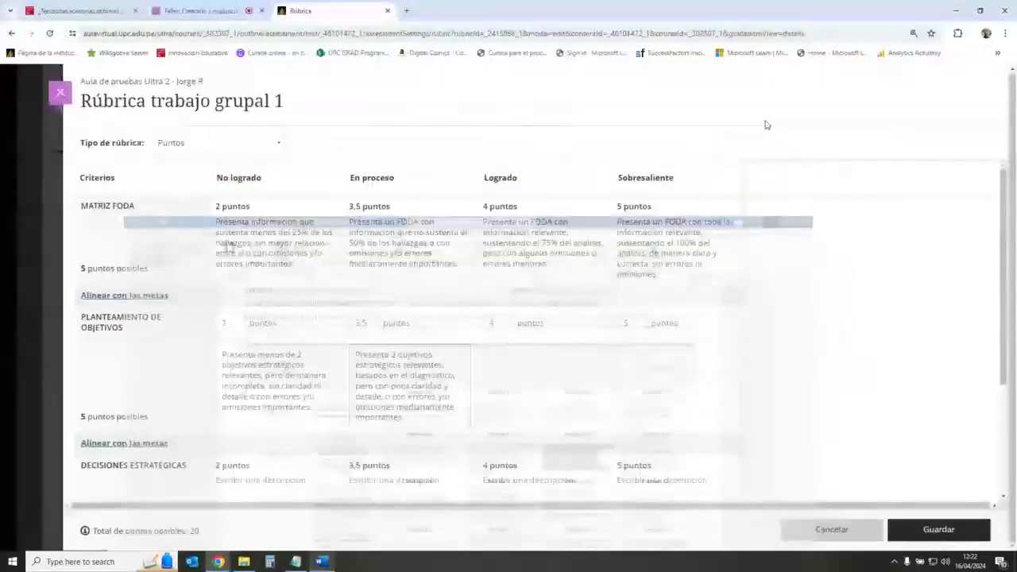
type("Presenta 3 objetivos estratégicos relevantes, basados en el diagnóstico y en formato SMART, pero con algunos errores y/u omisiones menores.")
left_click(483, 441)
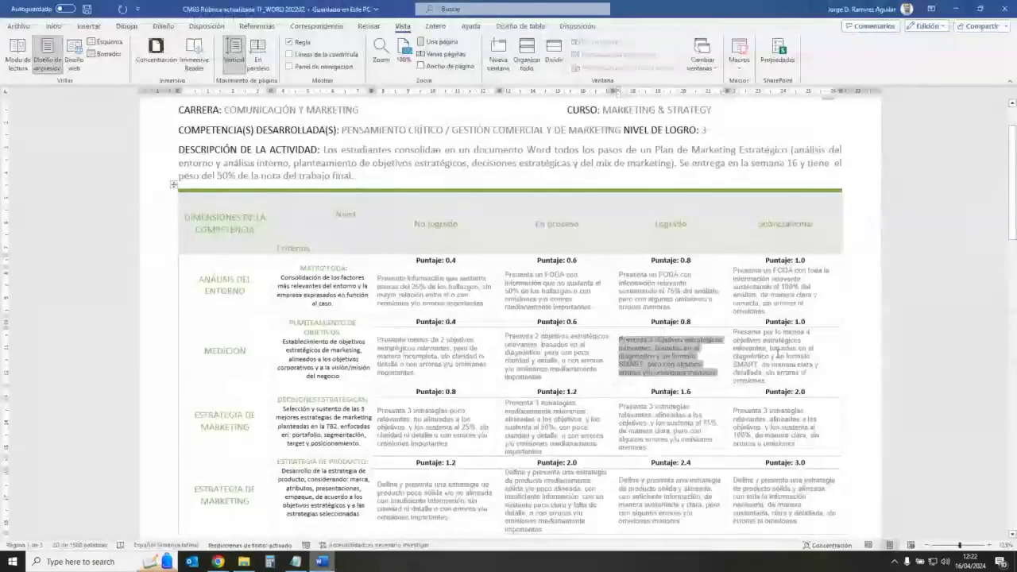
- Copy PLANTEAMIENTO DE OBJETIVOS's Sobresaliente text from the Word rubric into its description in the online rubric
triple_click(778, 355)
key("ctrl+c")
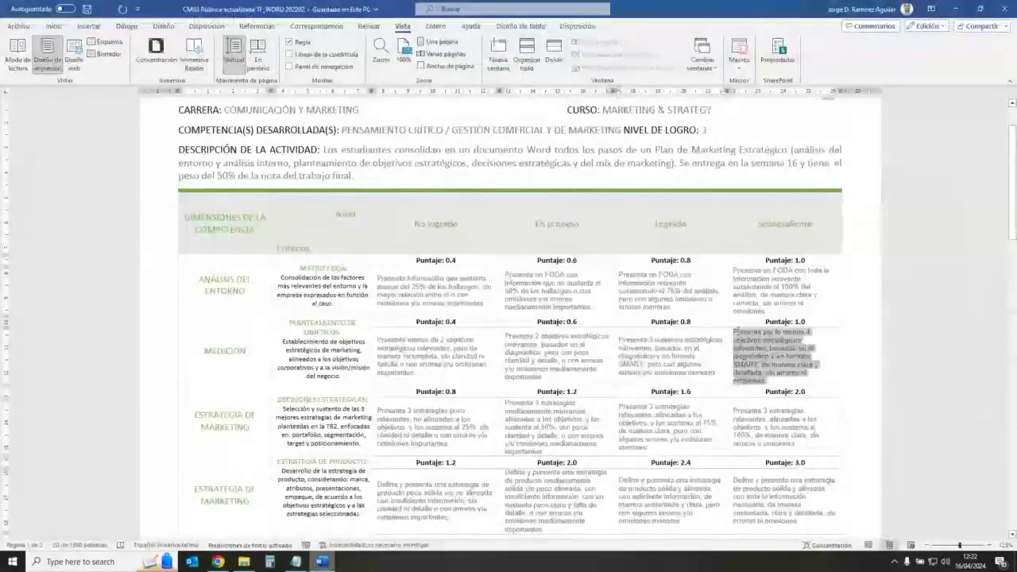
left_click(956, 11)
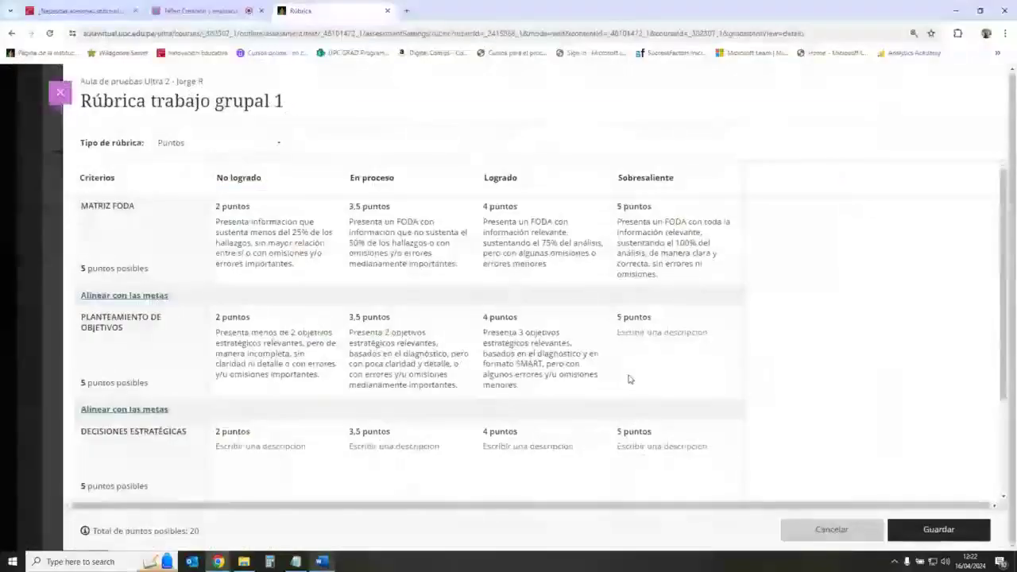
left_click(734, 318)
left_click(671, 360)
key("ctrl+v")
left_click(854, 324)
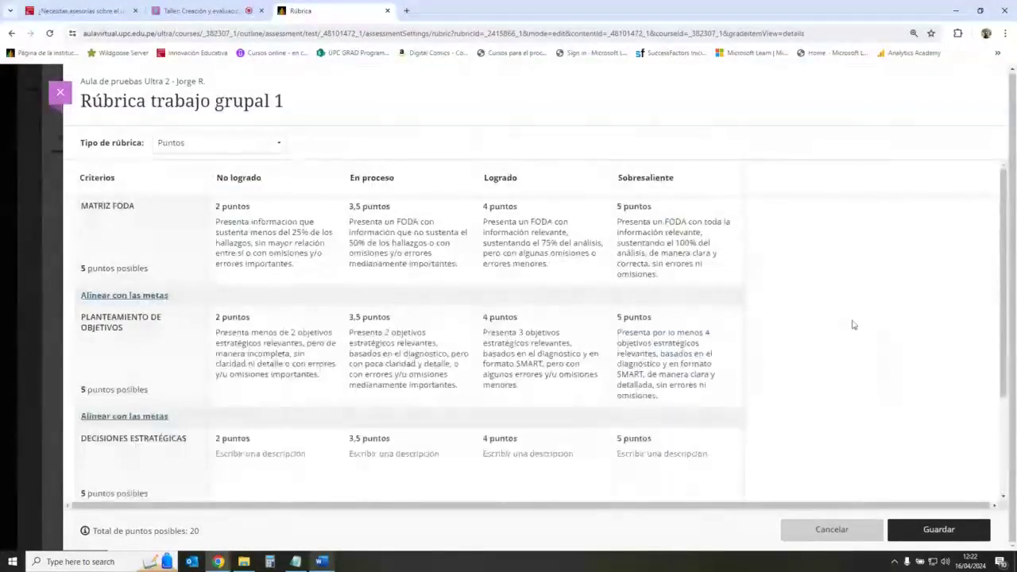
- Save the rubric and enable "Usar puntuación posible de la rúbrica" for Rúbrica trabajo grupal 1
key("Escape")
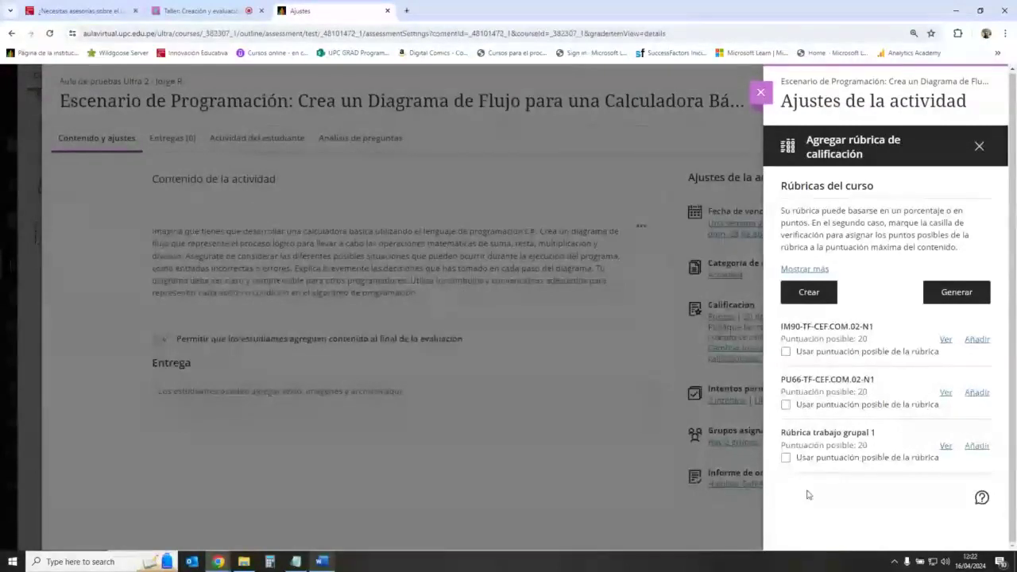
left_click(805, 461)
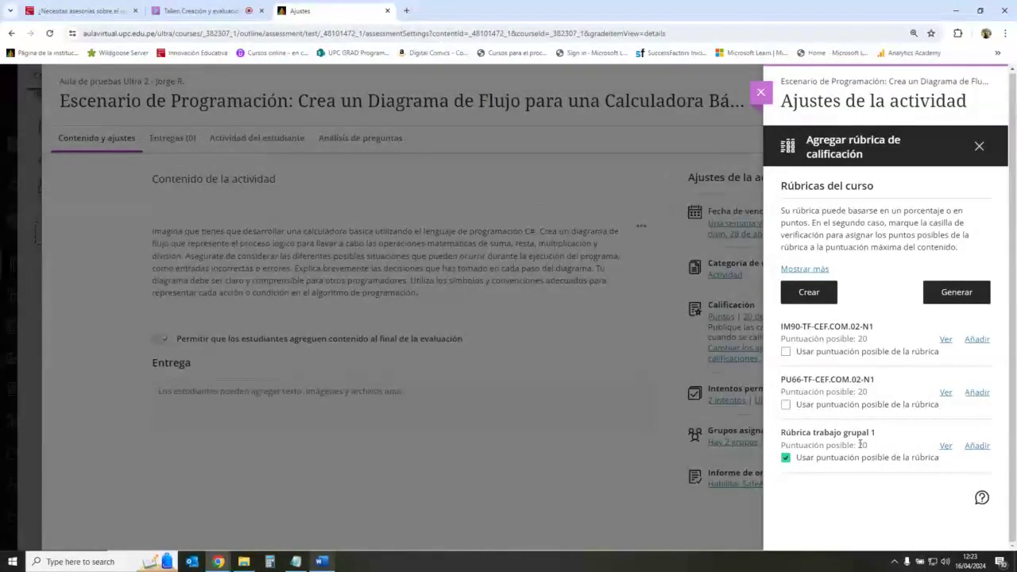
- Attach Rúbrica trabajo grupal 1 to the flowchart activity, save the activity settings and close the activity
left_click_drag(858, 445, 868, 445)
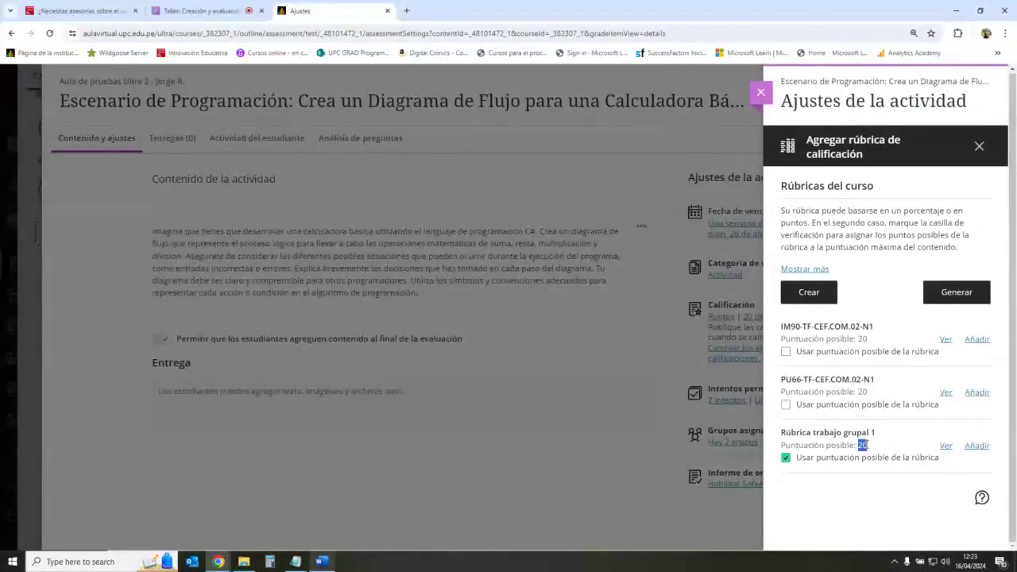
left_click(977, 447)
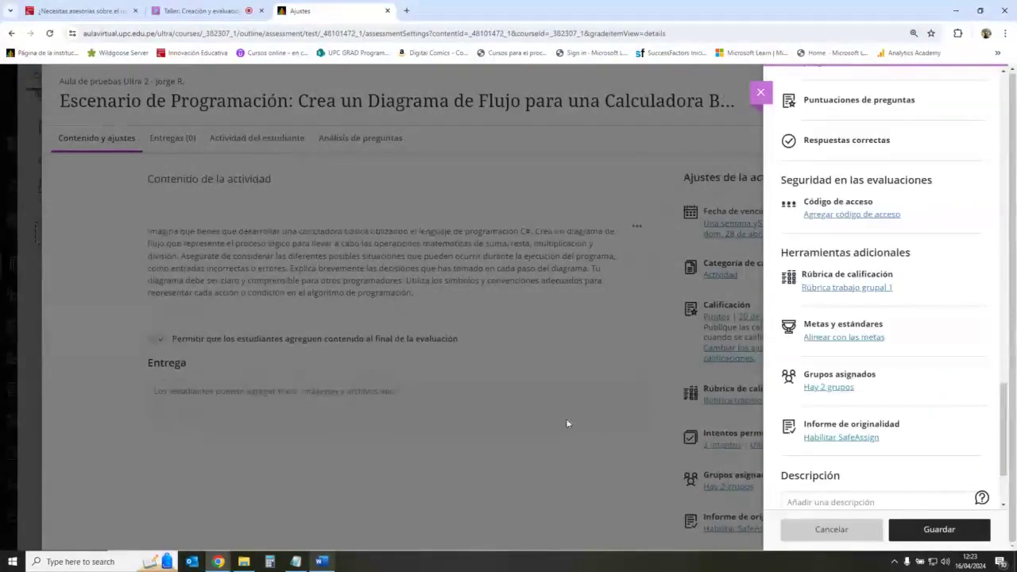
left_click(938, 530)
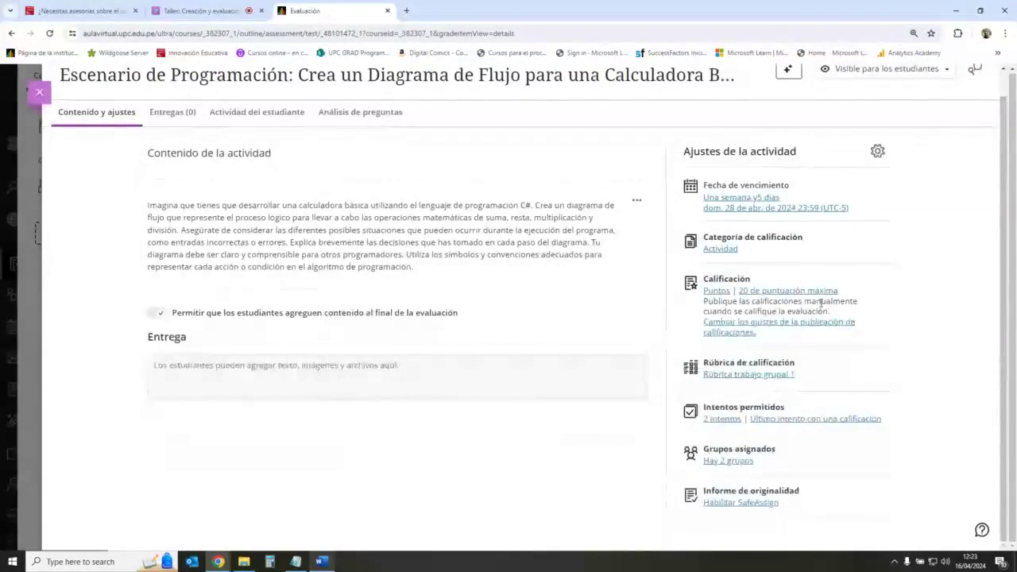
scroll(556, 301, "up", 1)
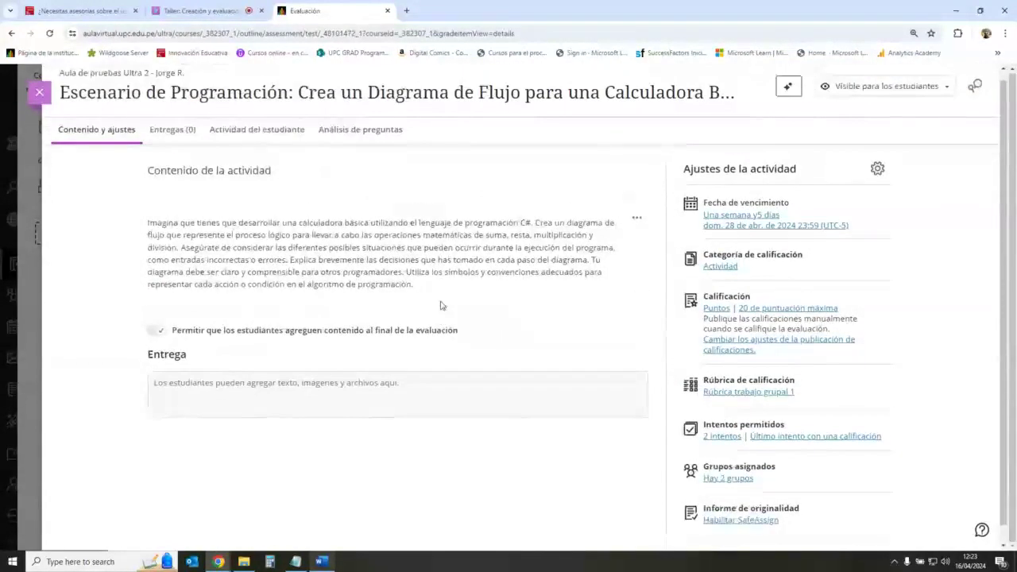
left_click(39, 92)
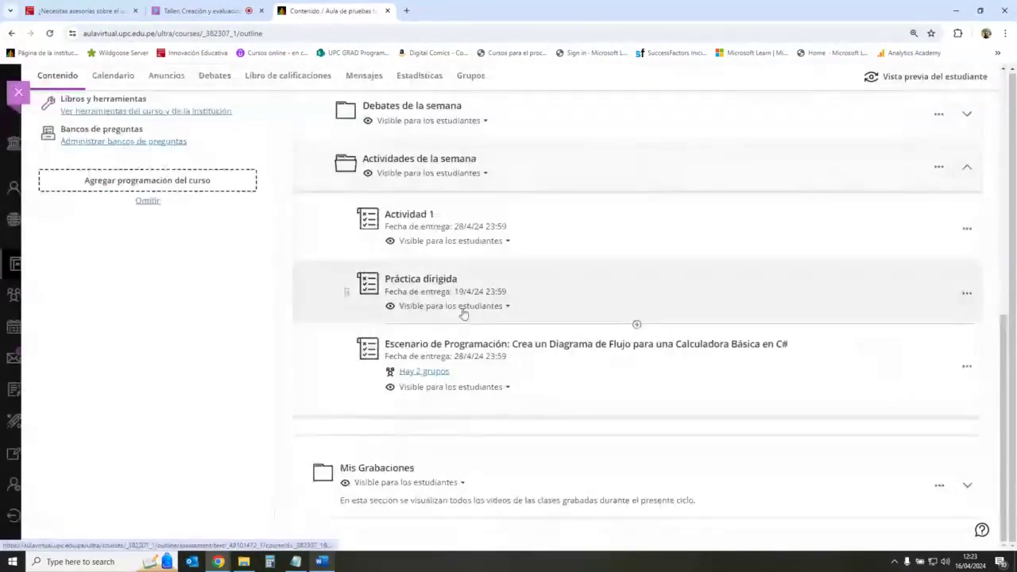
- Open the list of course rubrics available for Actividad 1 from its activity settings
left_click(420, 279)
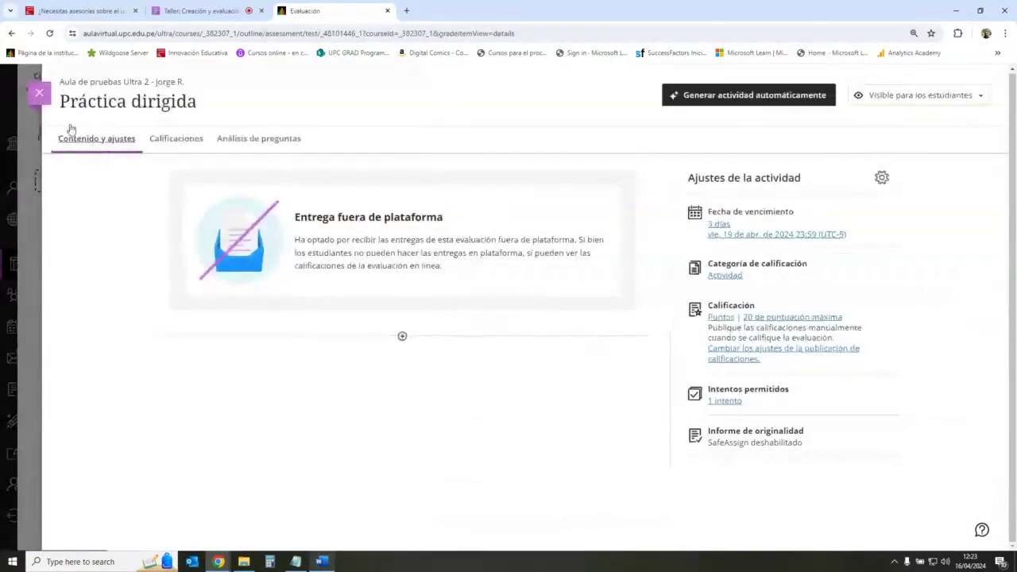
left_click(39, 93)
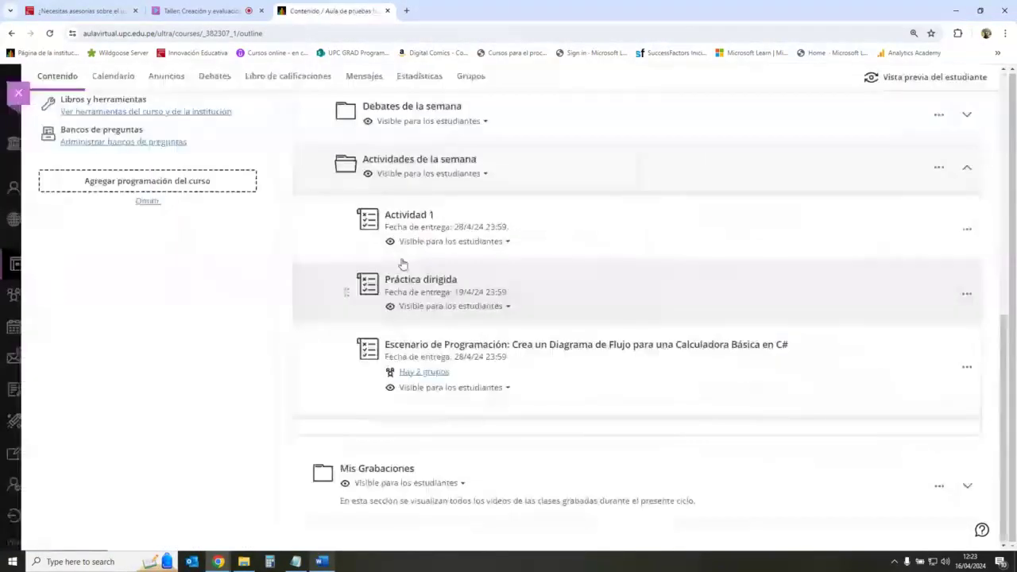
left_click(409, 215)
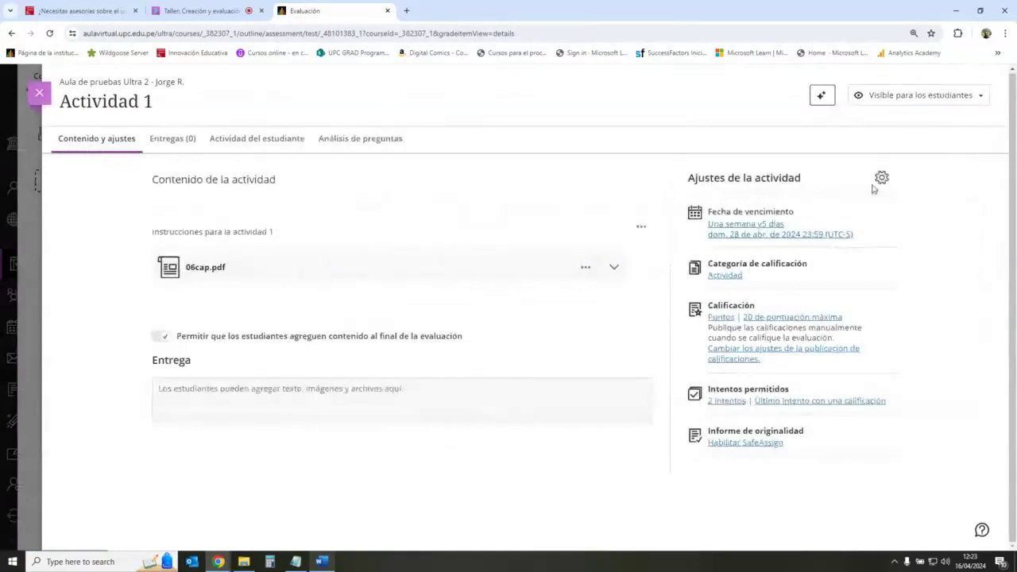
left_click(881, 177)
scroll(894, 330, "down", 4)
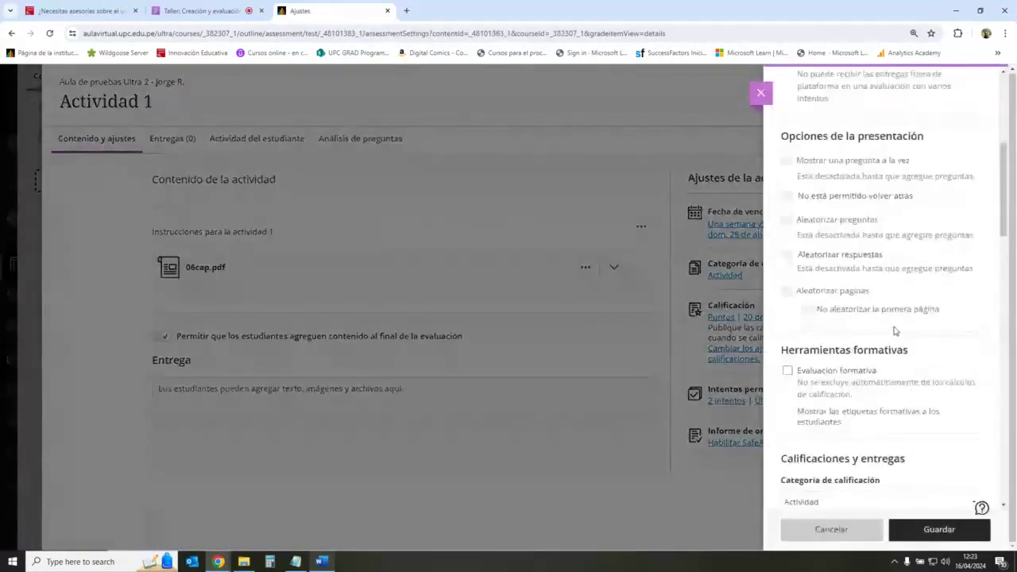
scroll(893, 330, "down", 10)
scroll(893, 330, "down", 5)
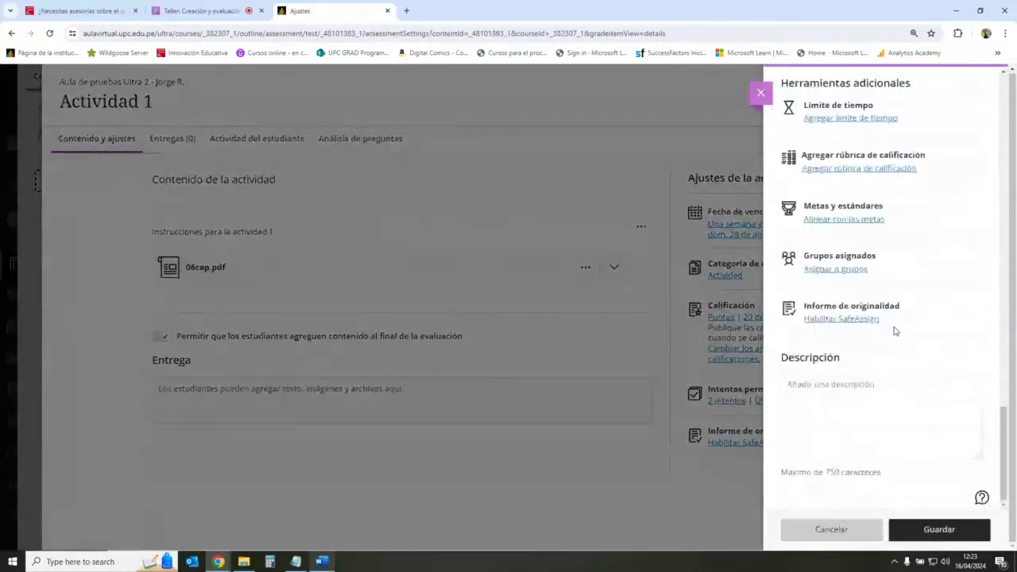
scroll(894, 329, "up", 1)
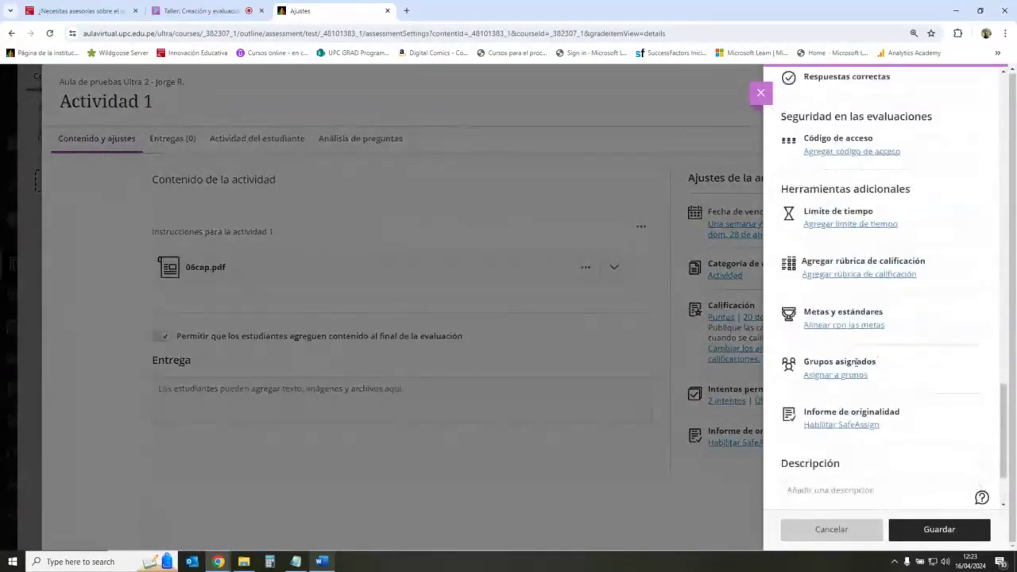
left_click(856, 275)
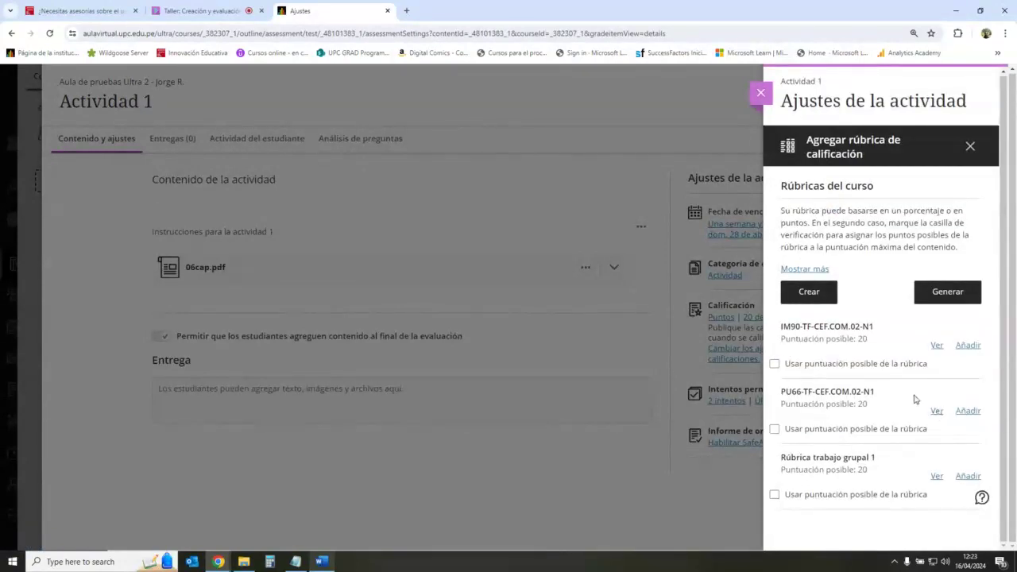
- Review the criteria and performance levels of the rubric PU66-TF-CEF.COM.02-N1, and return to the course rubrics
left_click(936, 411)
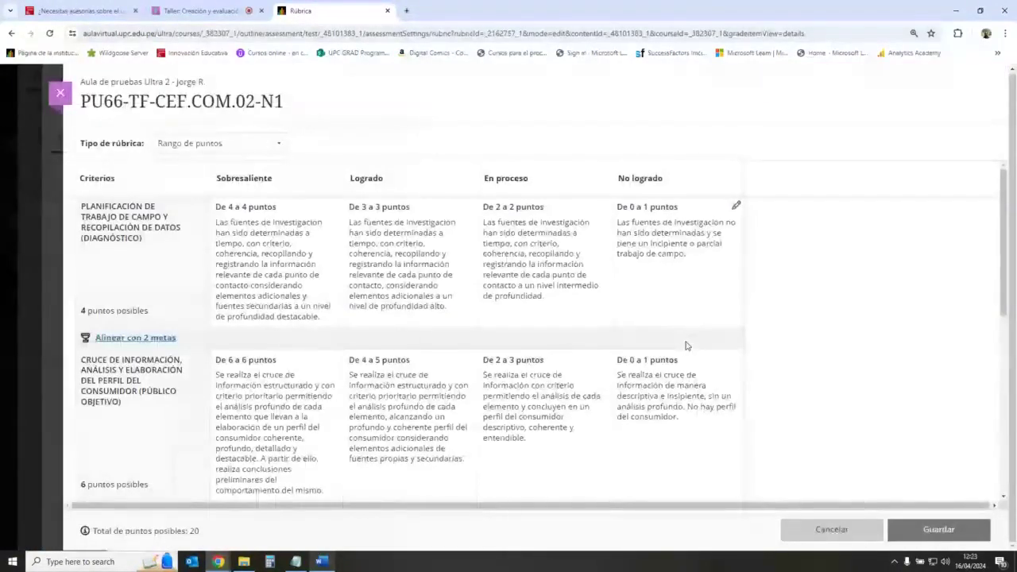
scroll(687, 346, "down", 10)
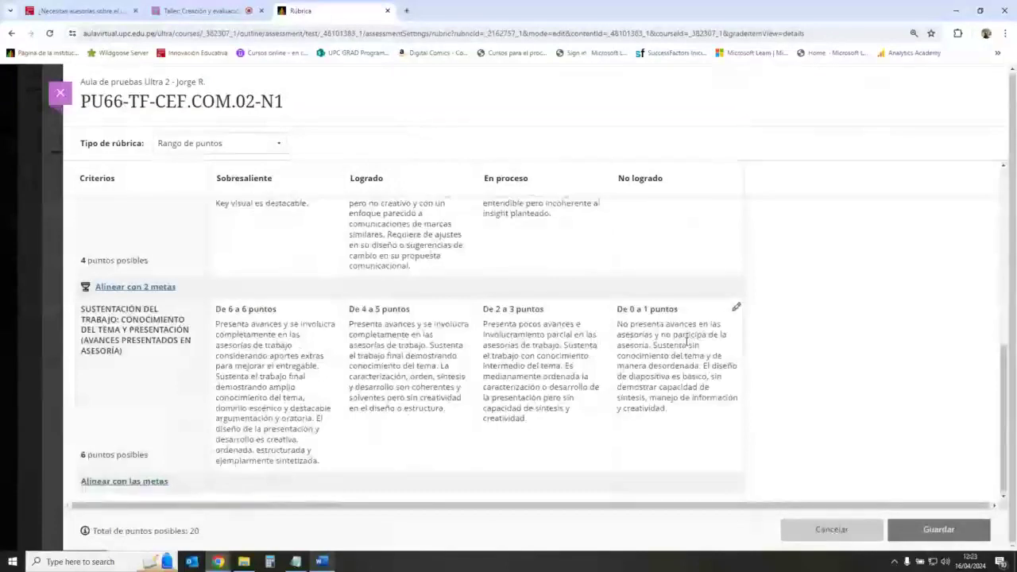
scroll(687, 342, "up", 5)
key("Escape")
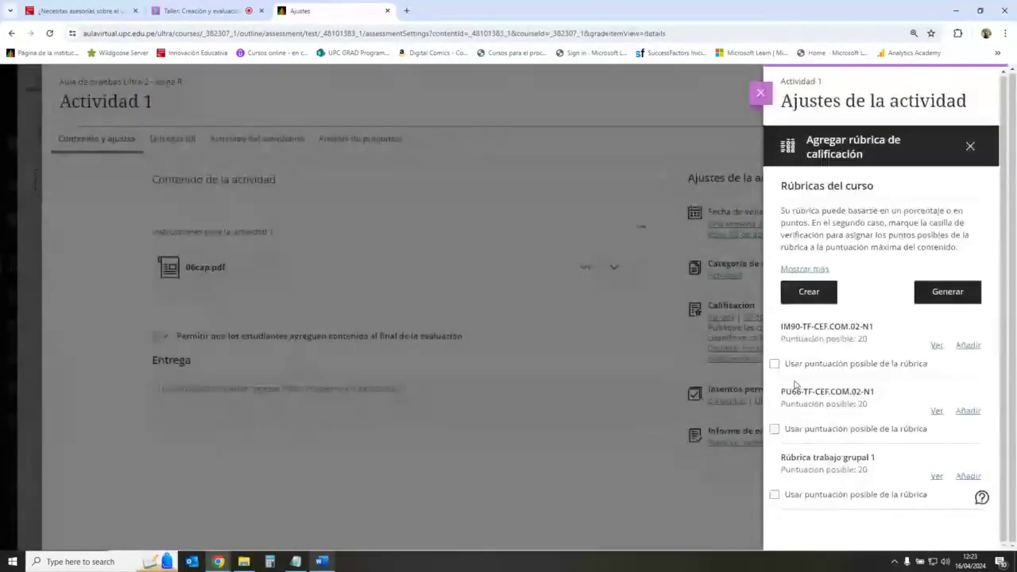
- Attach PU66-TF-CEF.COM.02-N1 to Actividad 1 with "Usar puntuación posible de la rúbrica" enabled, and return to the course content
left_click(774, 429)
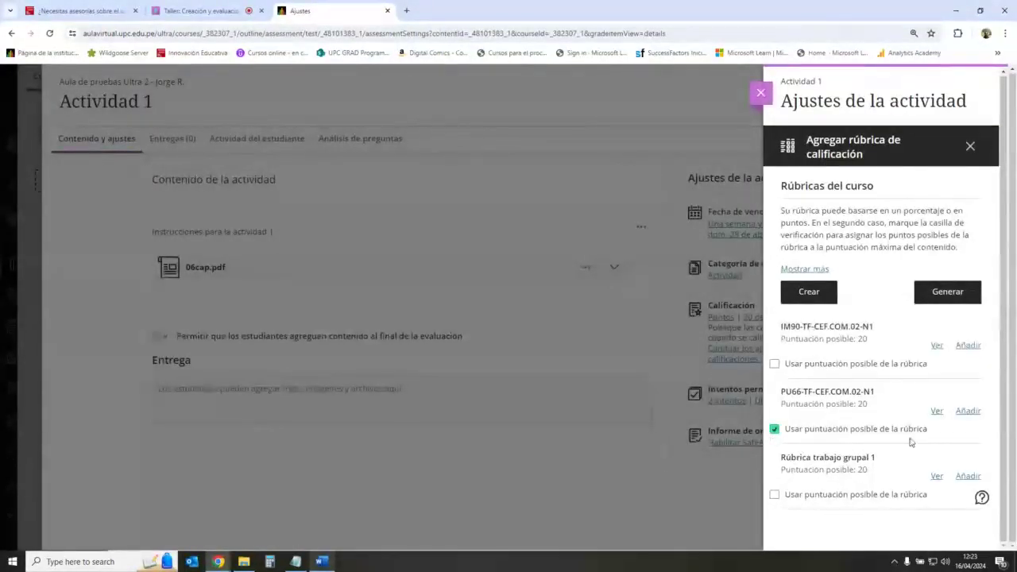
left_click(966, 412)
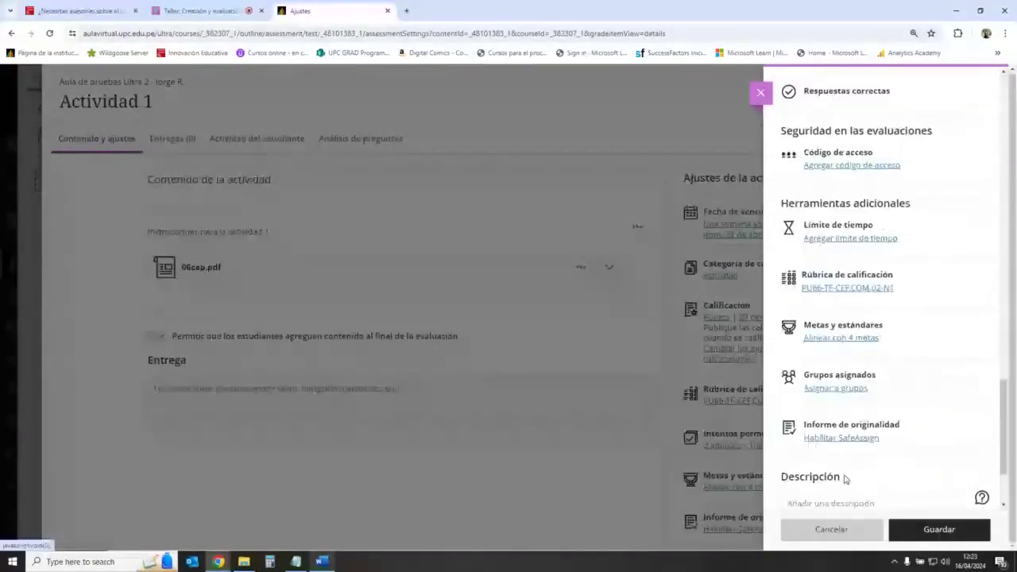
key("Escape")
key("Escape")
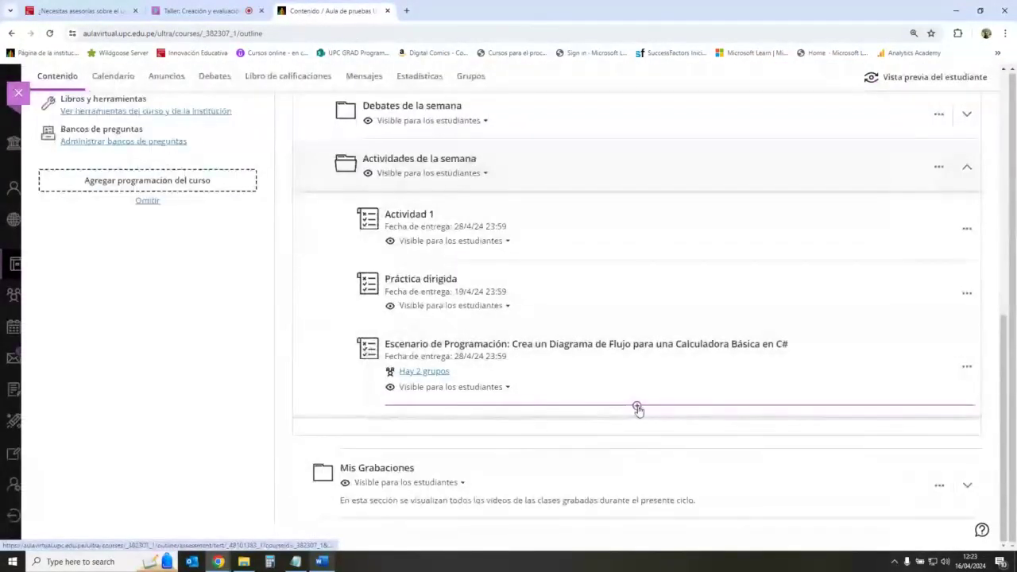
- Create a new activity named "Tarea 1" below the Escenario de Programación activity in Actividades de la semana
left_click(636, 407)
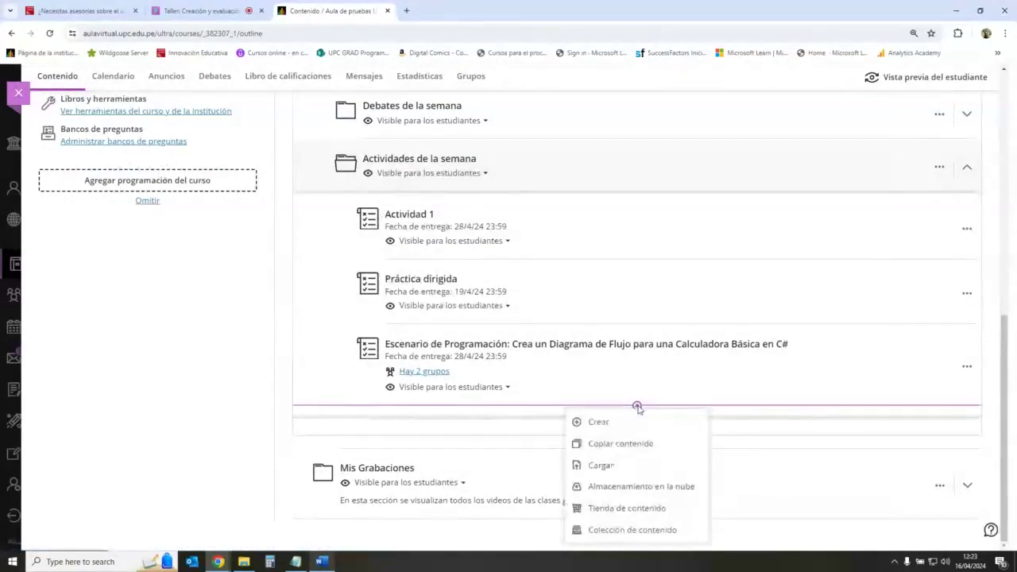
left_click(635, 427)
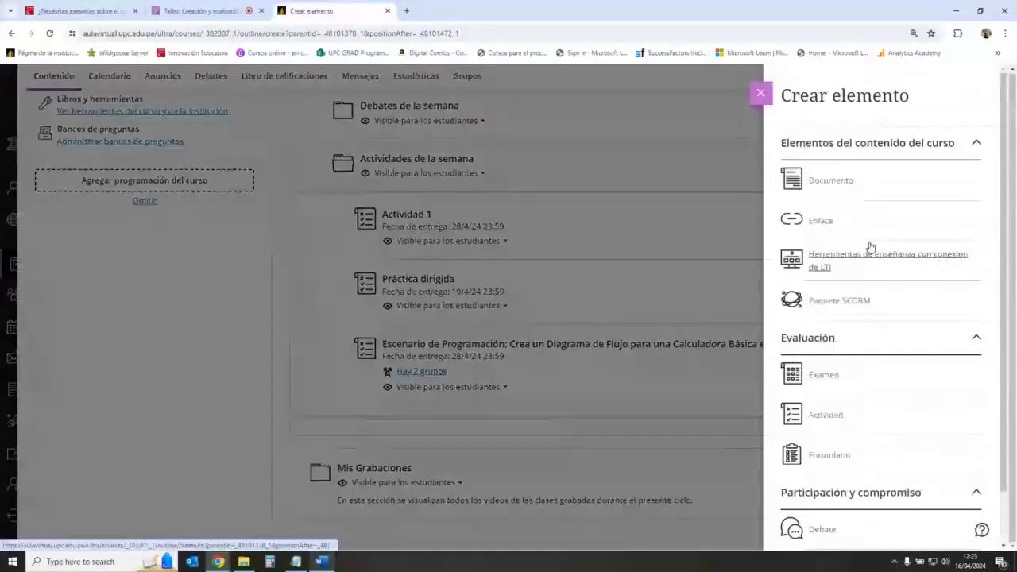
left_click(847, 420)
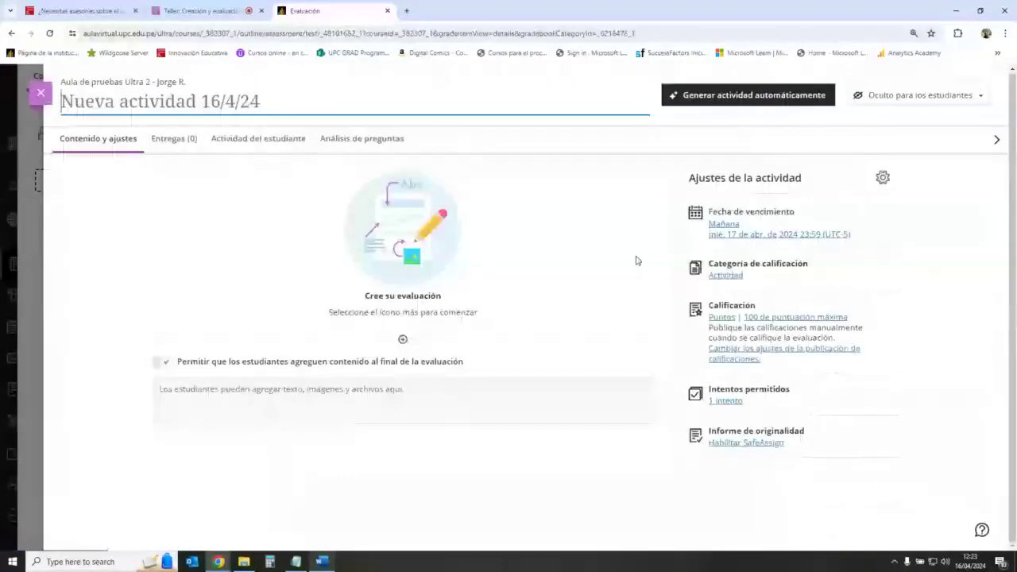
left_click(206, 108)
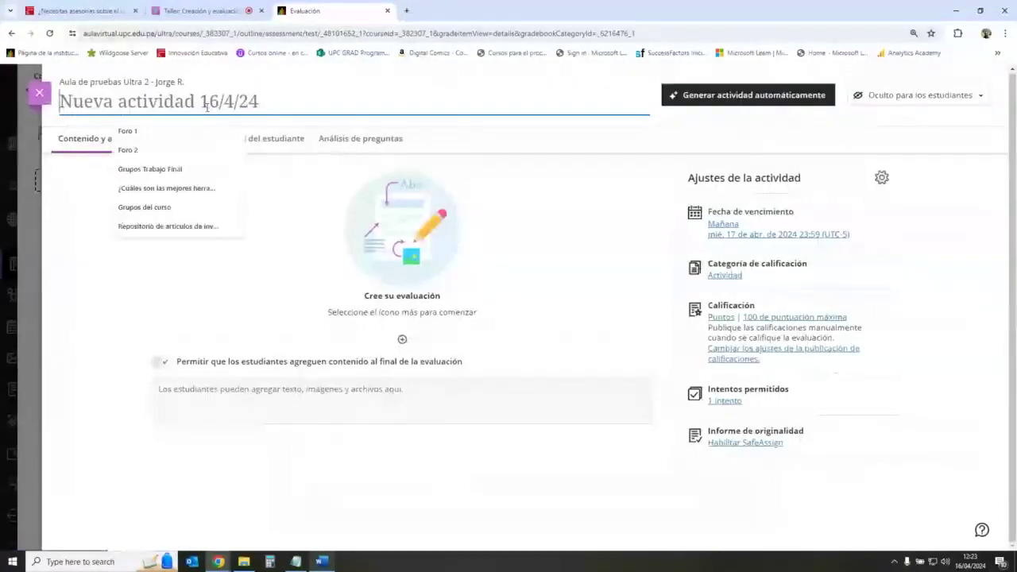
type("A")
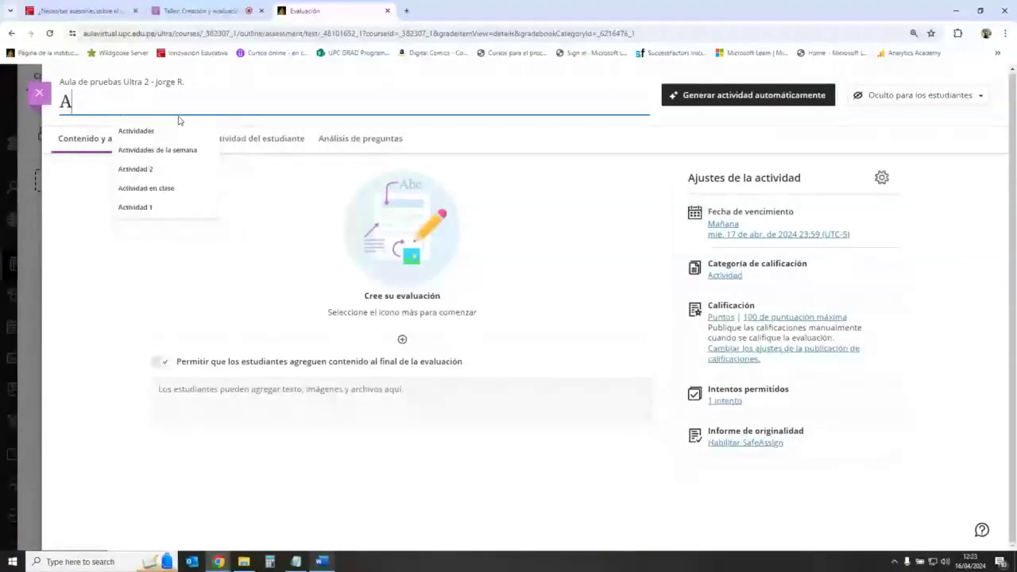
key("BackSpace")
type("Tarea 1")
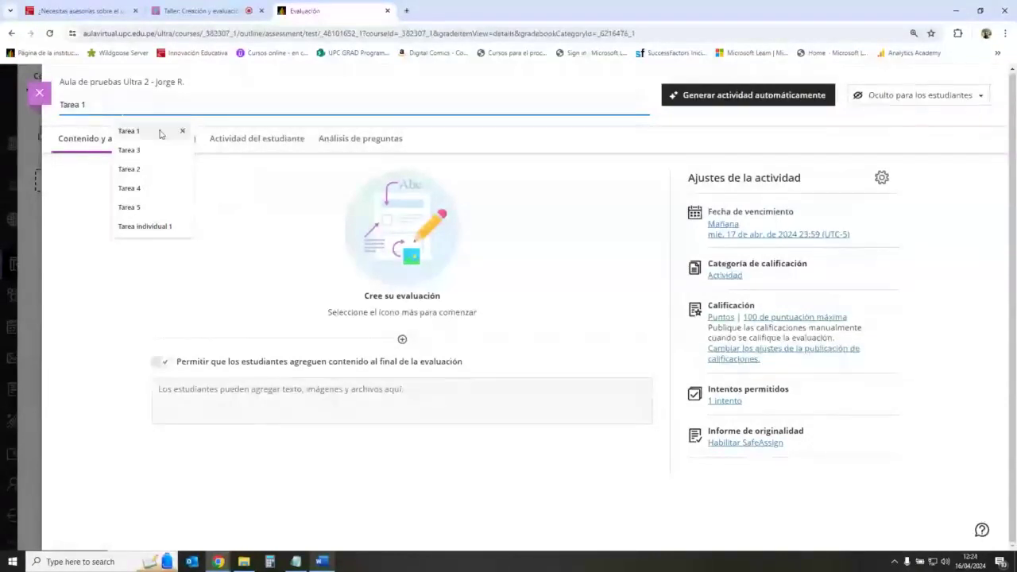
left_click(159, 130)
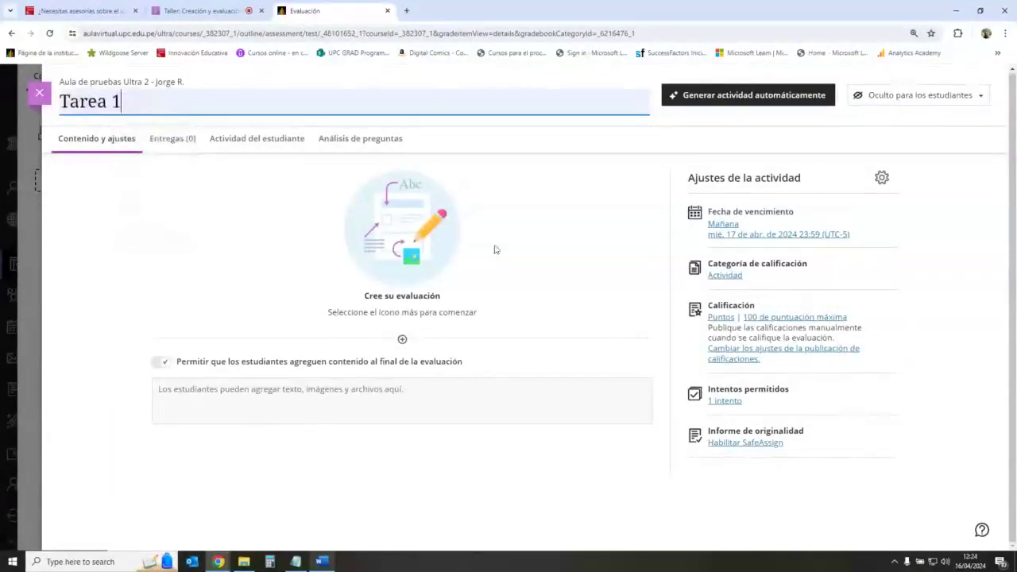
- Start generating a grading rubric automatically for Tarea 1 from its activity settings
left_click(881, 177)
scroll(913, 381, "down", 5)
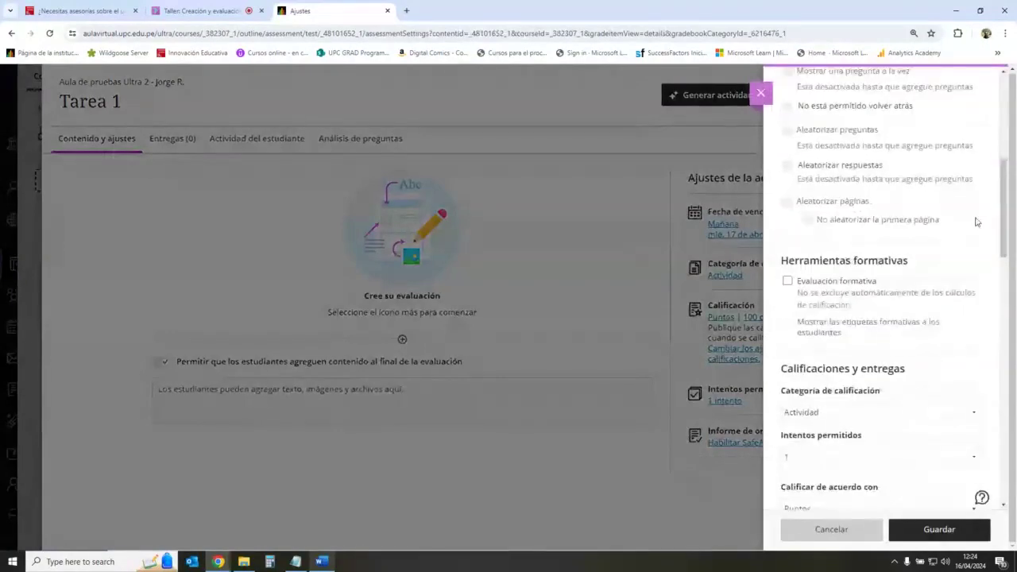
left_click_drag(1010, 389, 1011, 488)
scroll(861, 293, "up", 1)
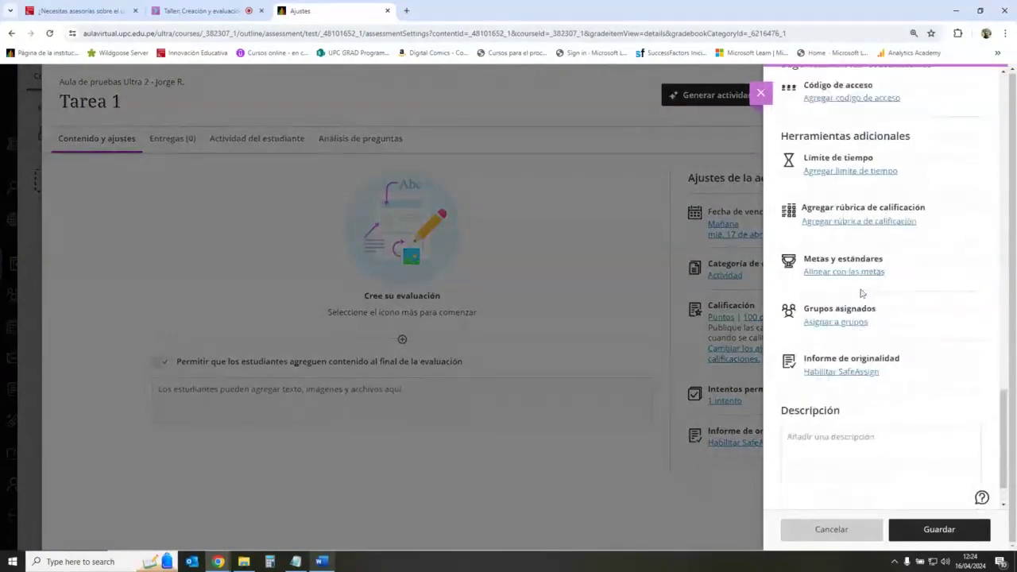
left_click(853, 223)
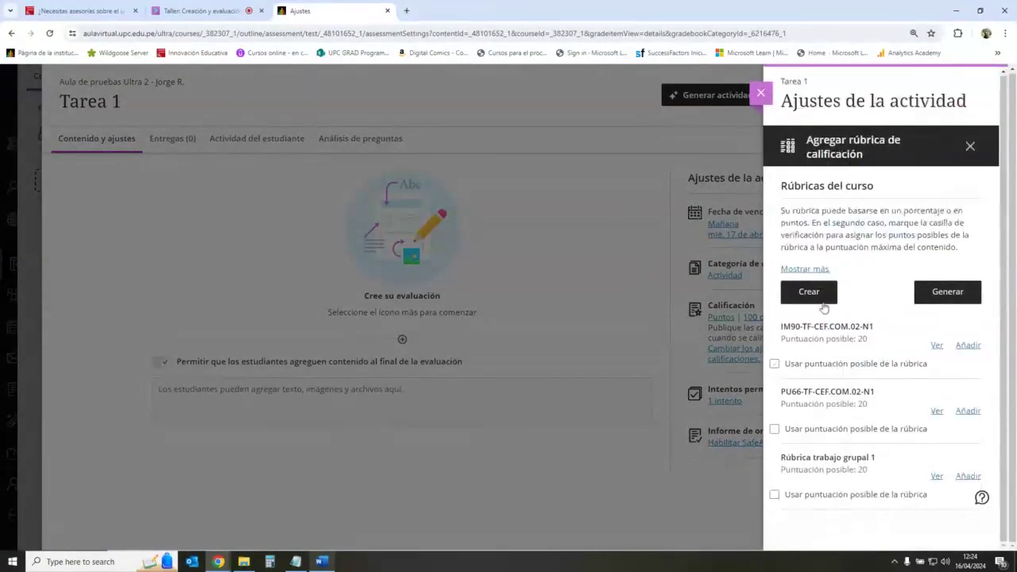
left_click(954, 294)
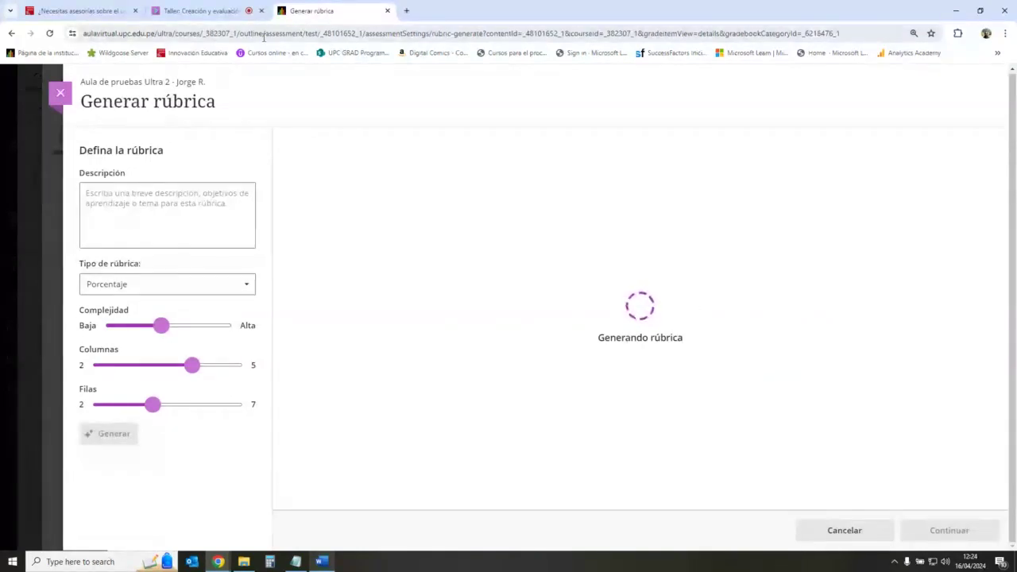
- Check the participants' questions in the Collaborate session chat, and return to the description in the rubric generator
left_click(222, 10)
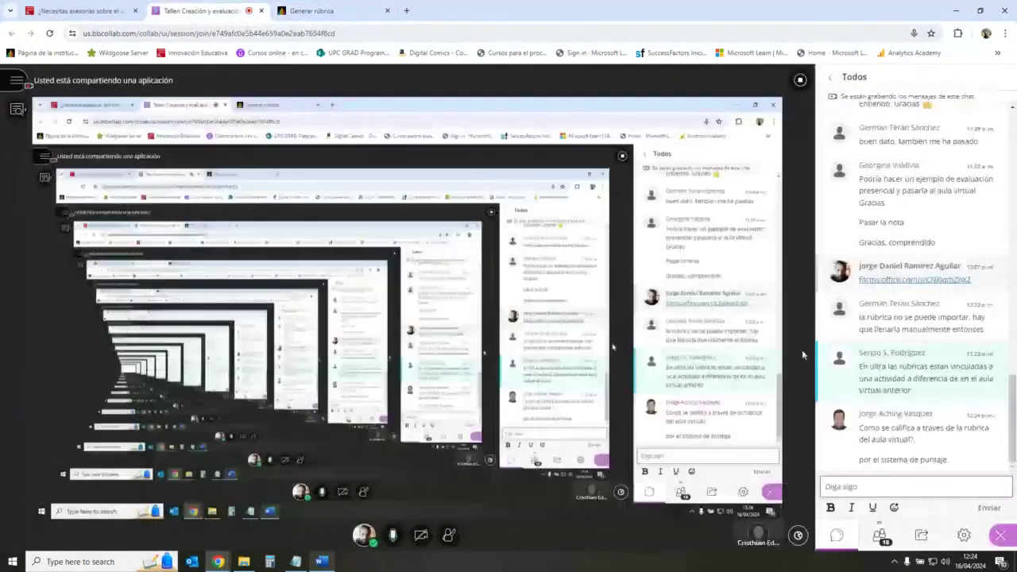
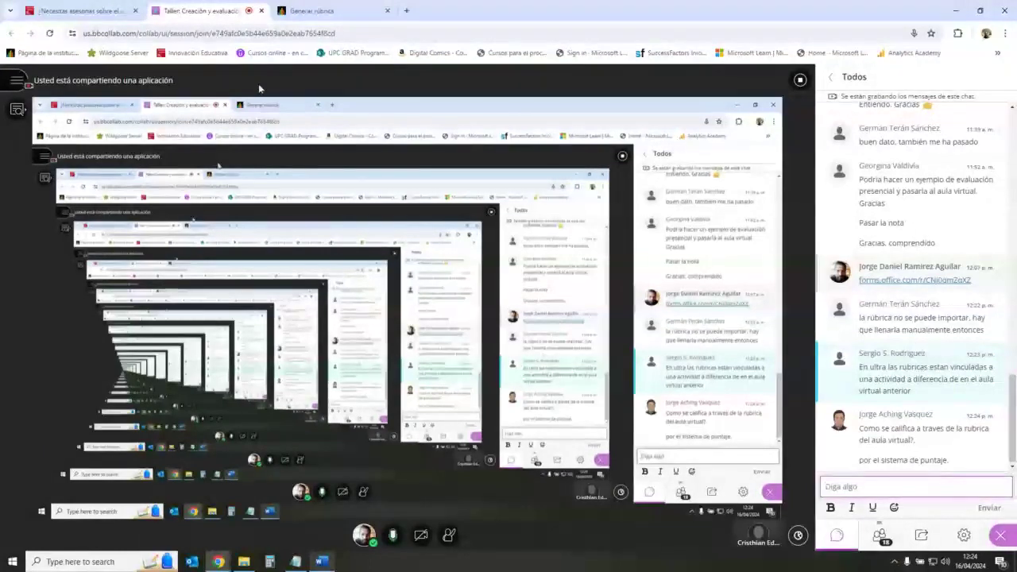
left_click(344, 15)
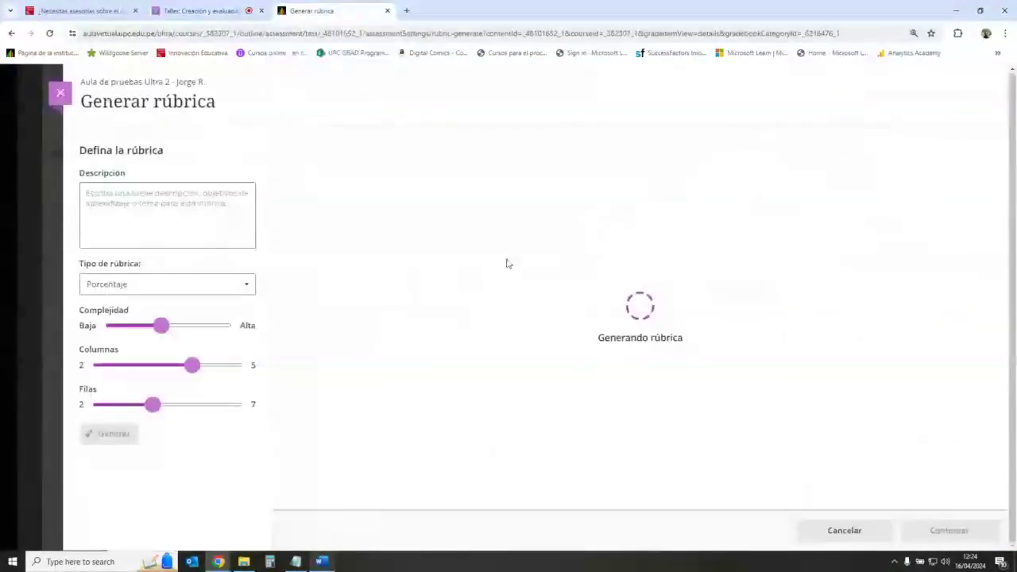
left_click(139, 203)
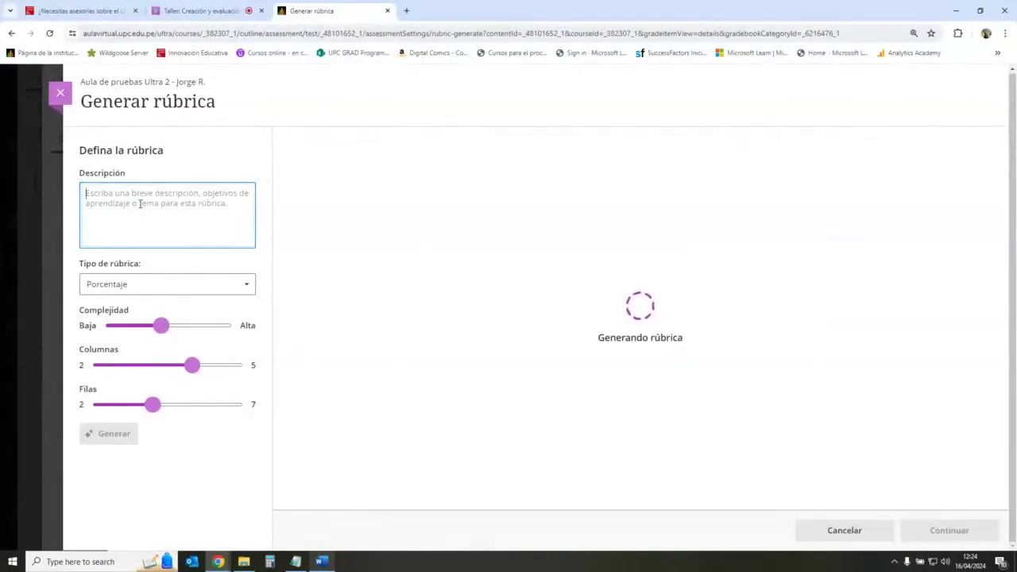
left_click(203, 11)
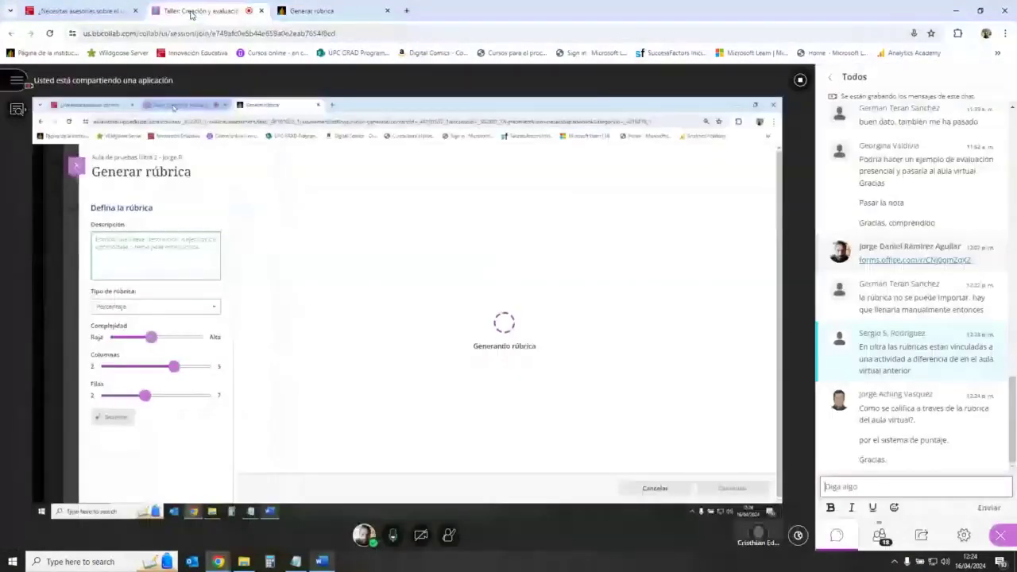
left_click(326, 12)
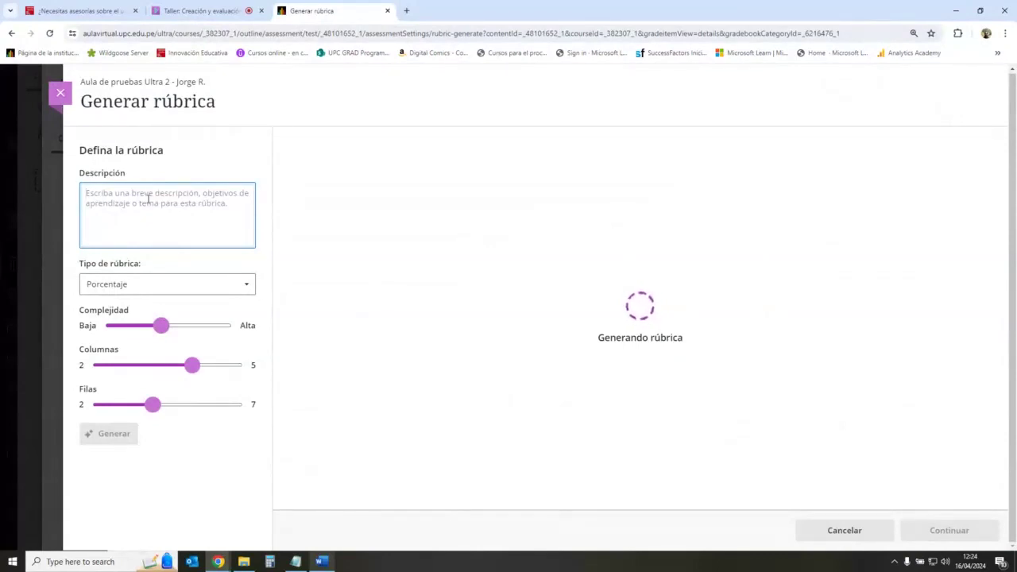
- Enter the rubric description 'Genera una rúbrica para la actividad "Creación de una calculadora básica'
type("Genera")
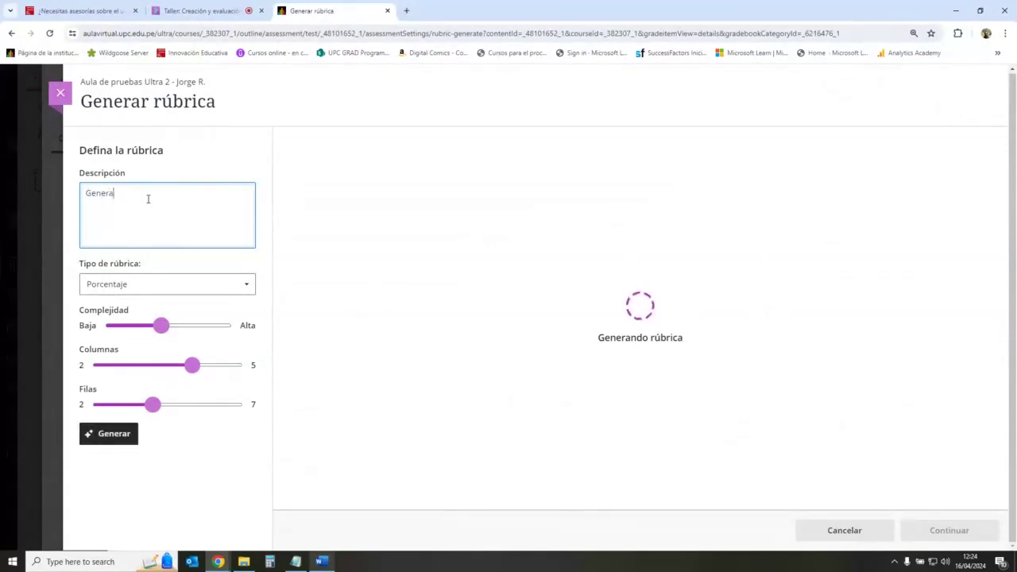
type(" una r")
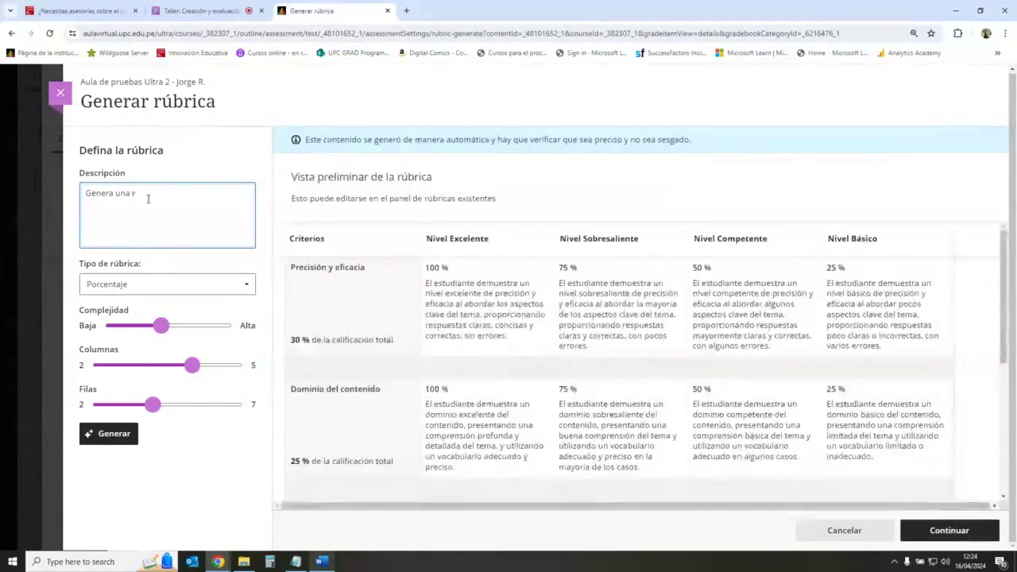
key("BackSpace")
type("rúbrica ")
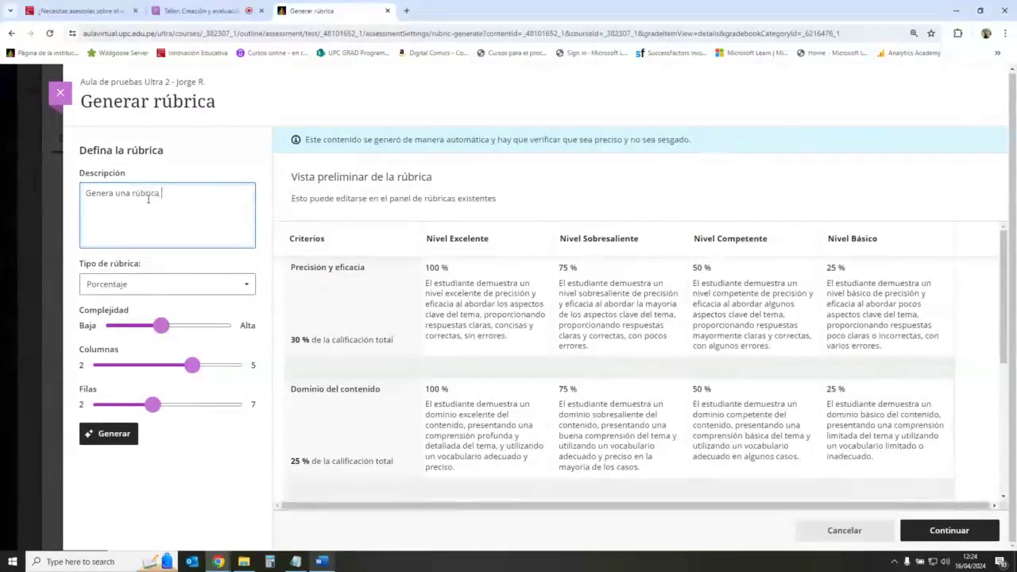
type("para la activid")
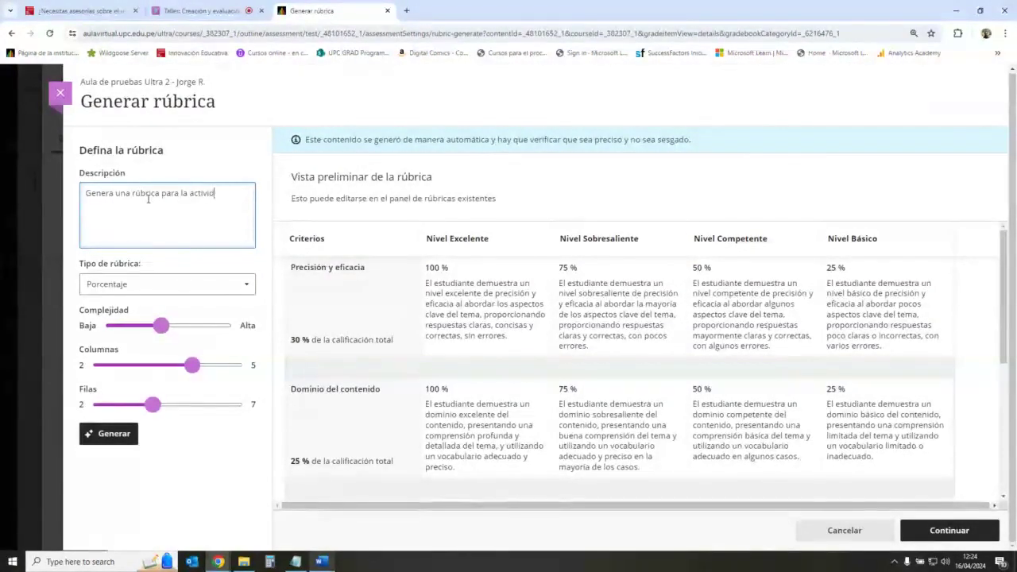
type("ad \"Creación")
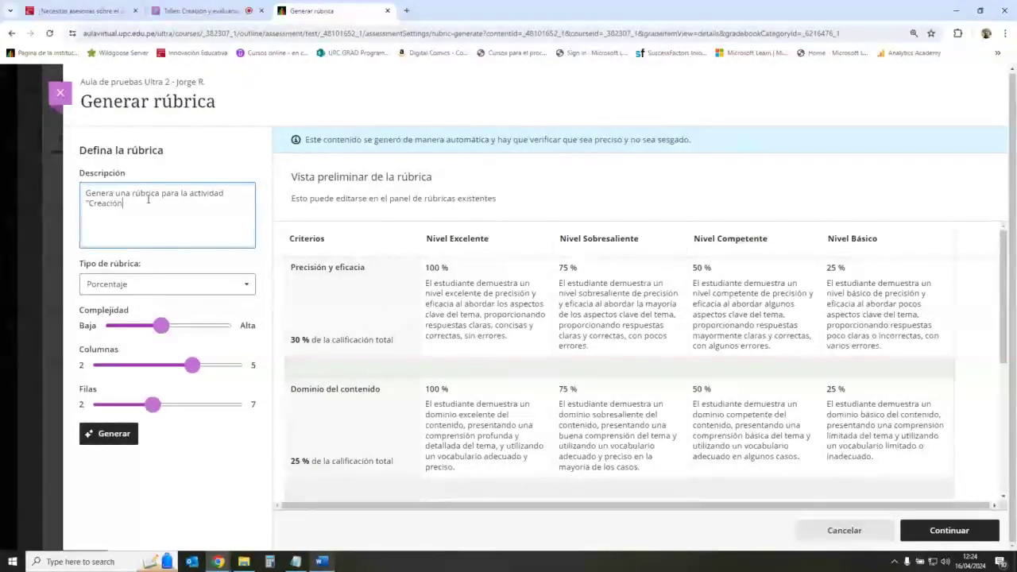
type(" de u")
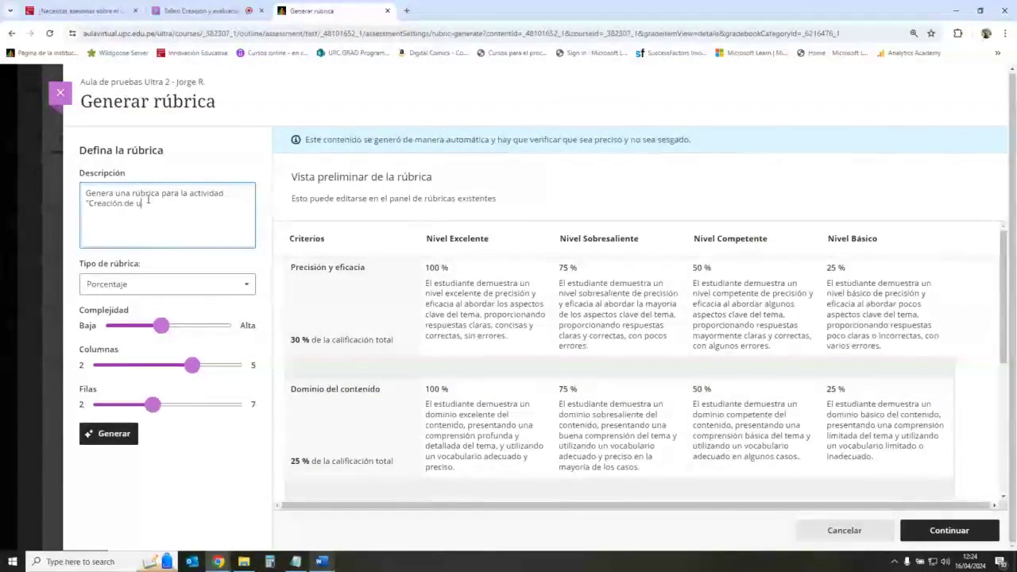
type("na calculadora básica")
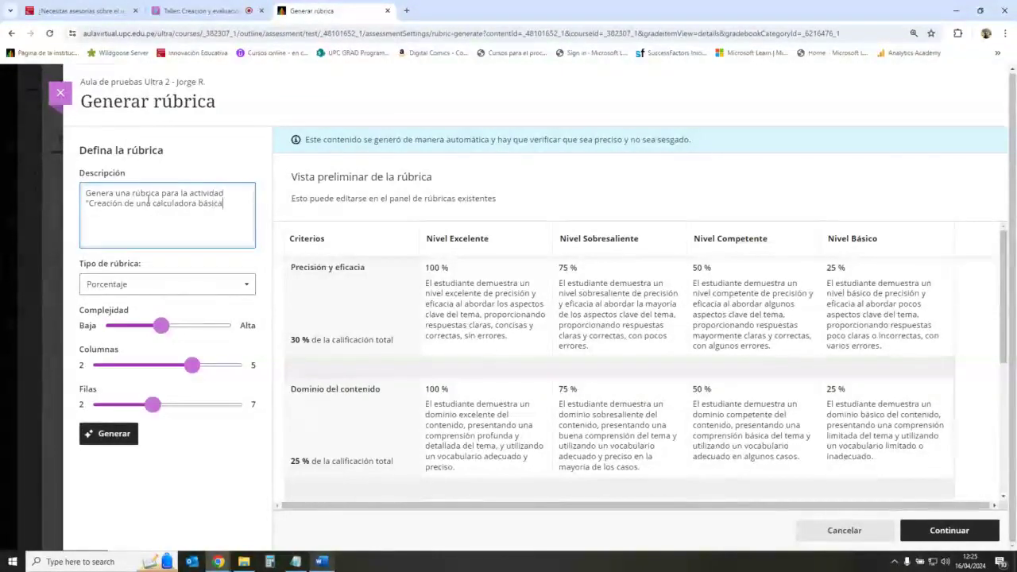
- Replace "Creación" with "Programación" in the description and complete the quoted activity title with 'utilizando lenguaje de programación C#".'
left_click_drag(99, 204, 123, 203)
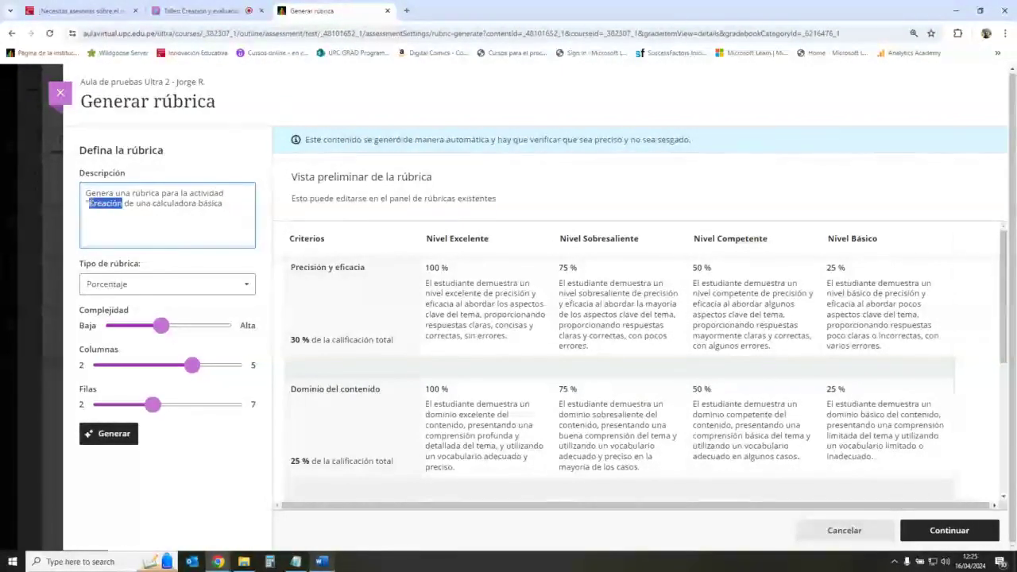
type("Programación")
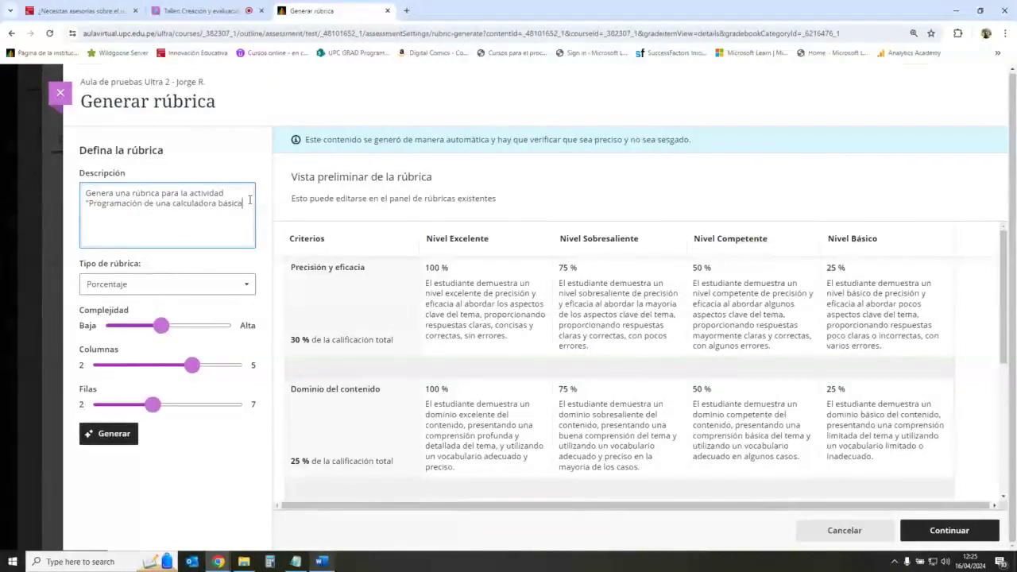
type(" de una calculadora básica utiliz")
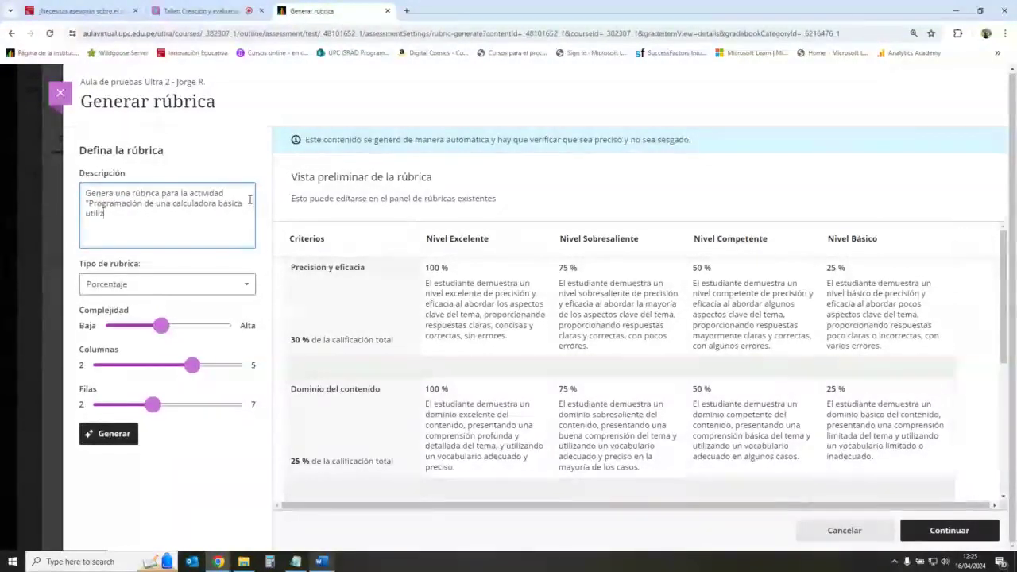
type("ando lenguaje de")
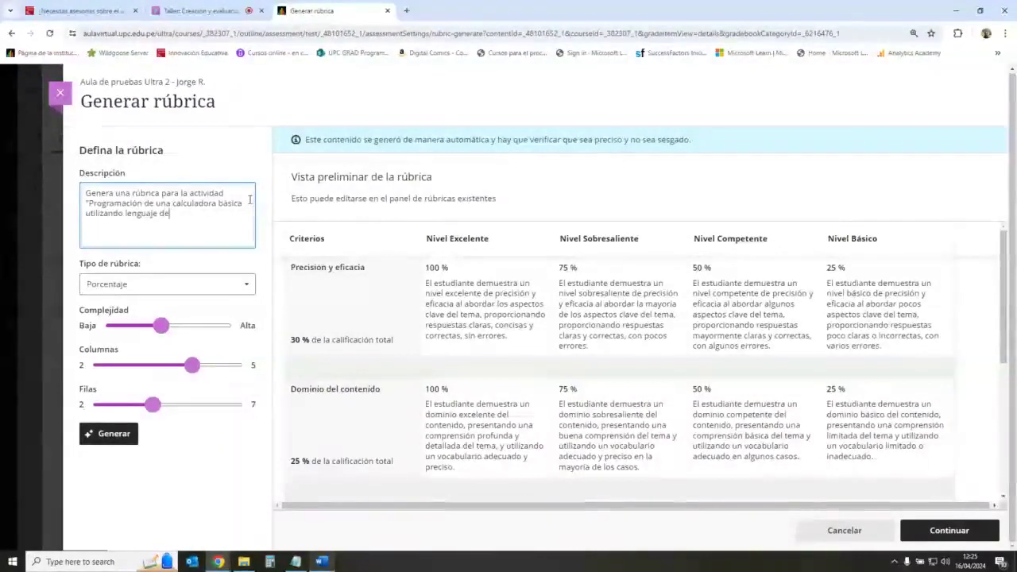
type(" programación")
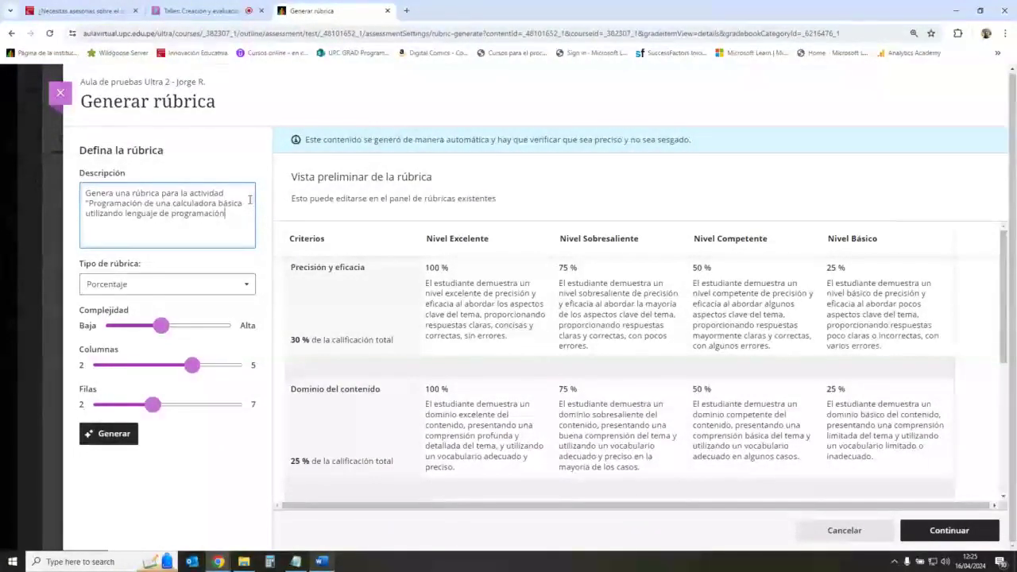
type(" C#\"")
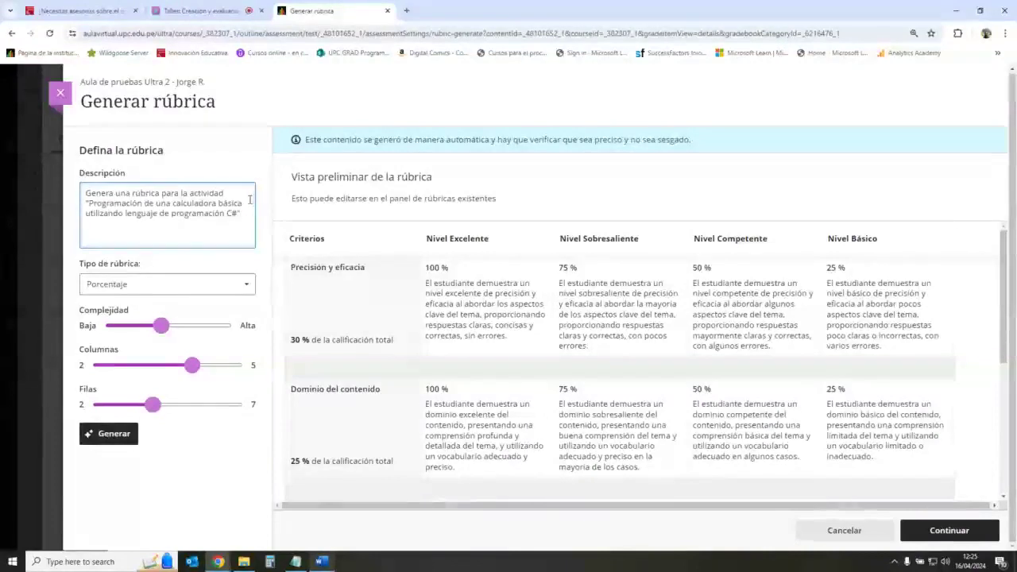
type(".")
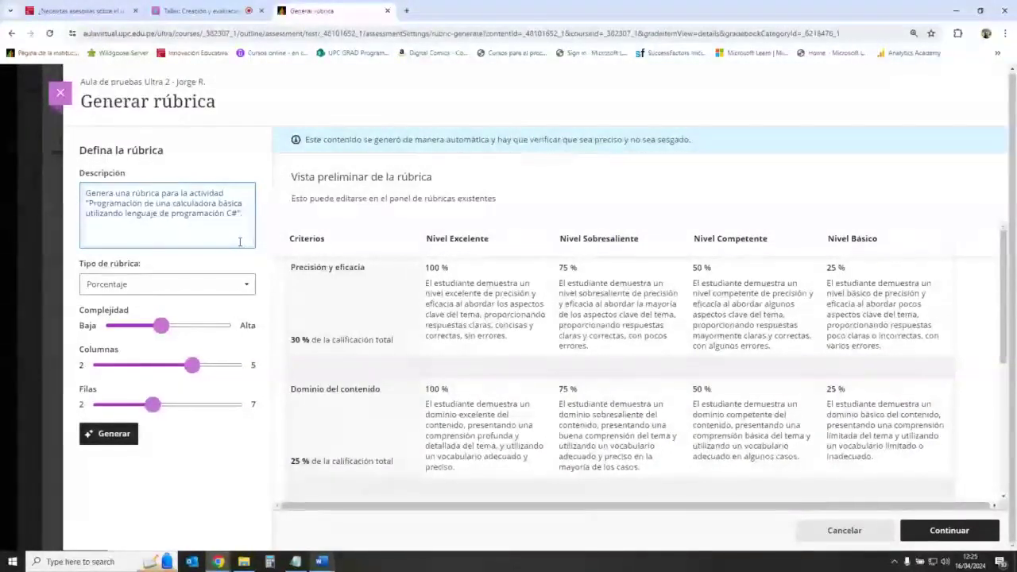
- Add a sentence about the rubric levels to the end of the description, beginning with "Los niveles debe"
type("Los nivel")
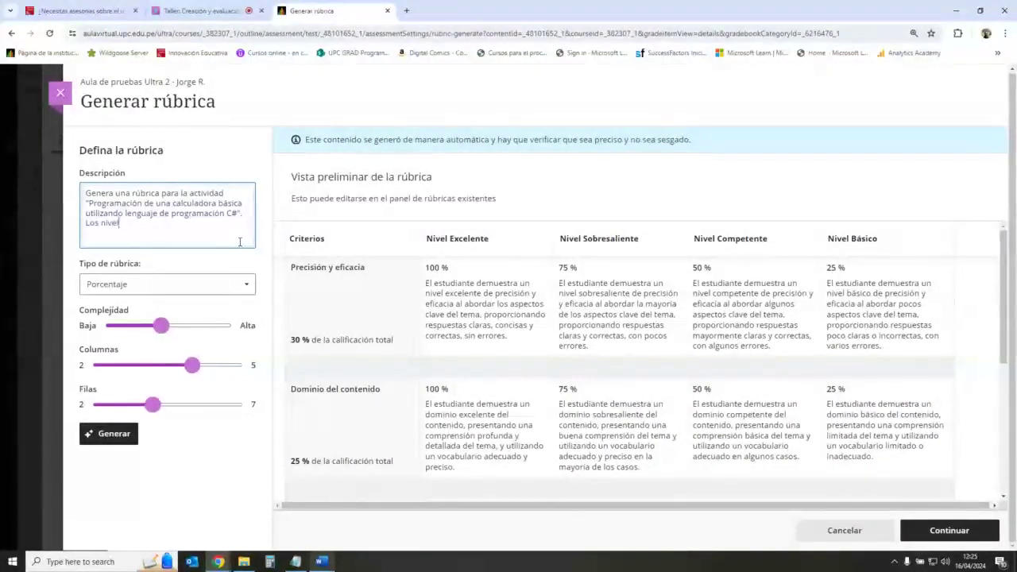
type("es de d")
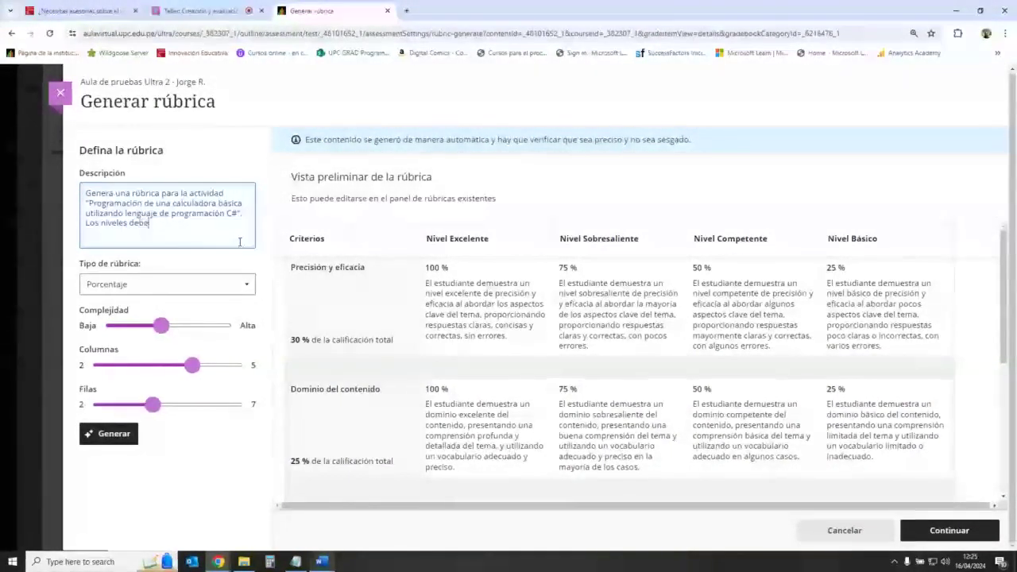